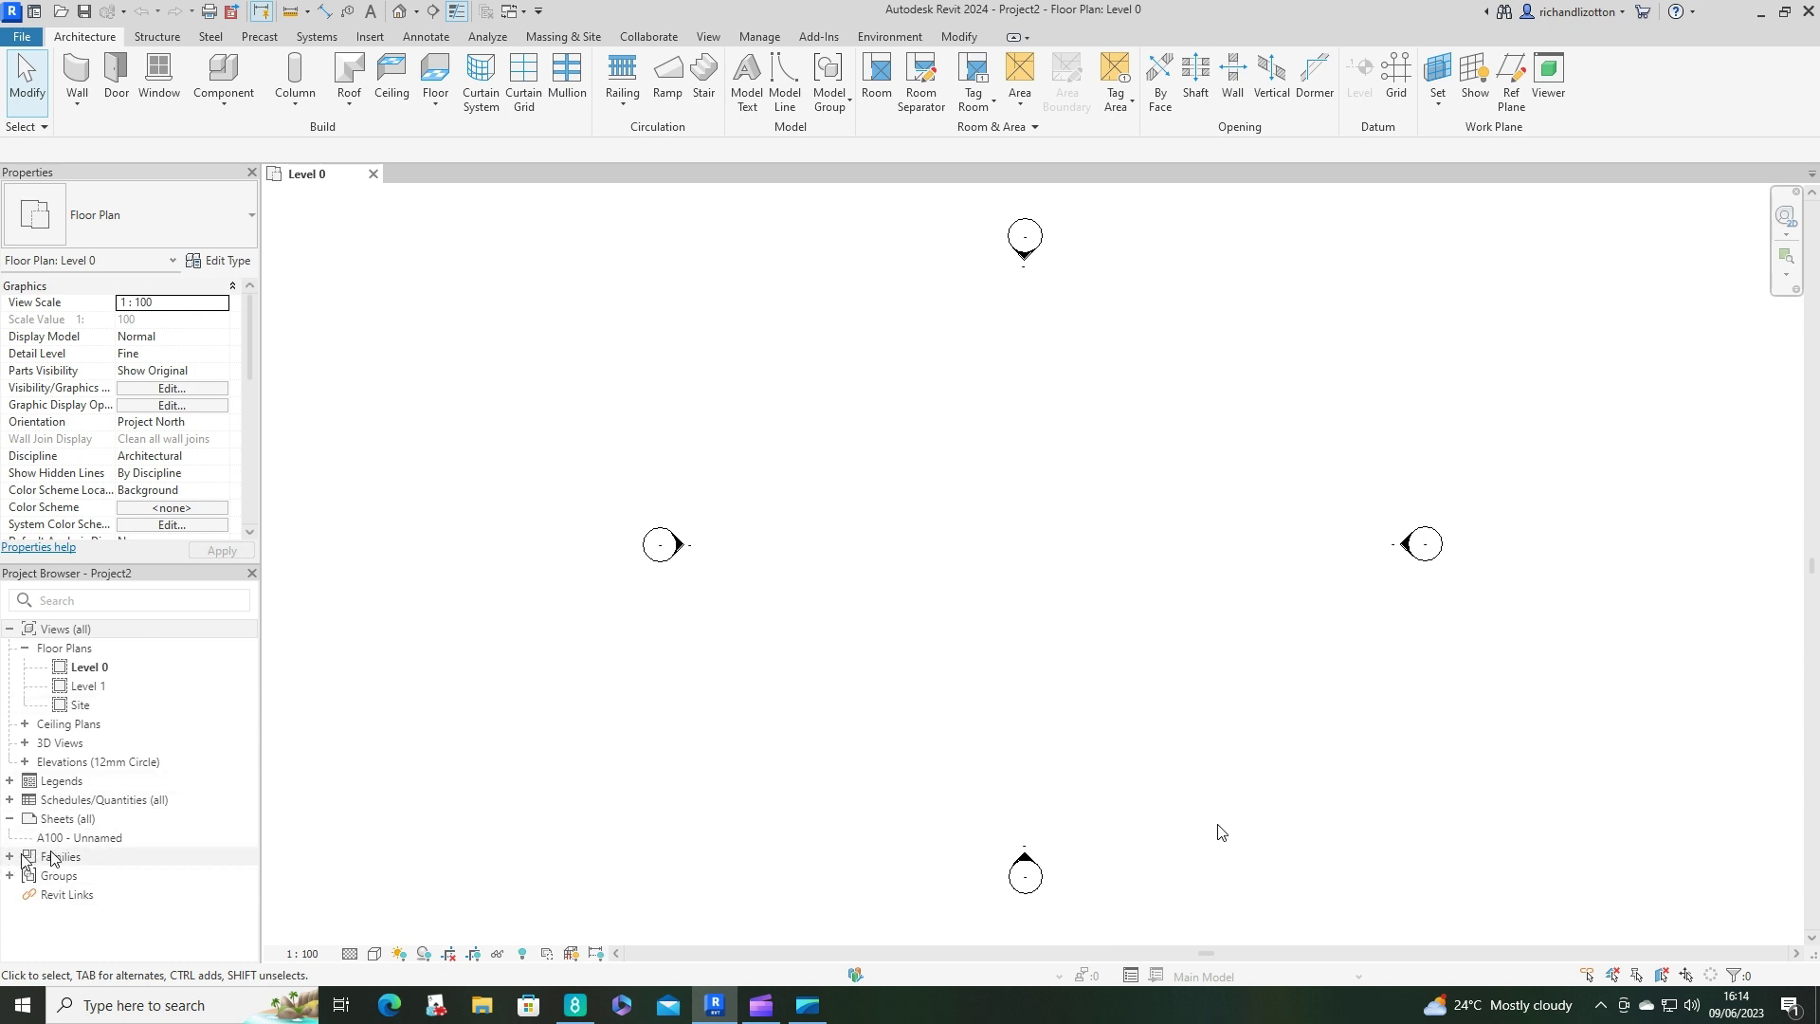
Duplicate the Solid system panel type under the curtain panel families and name the copy Insulation.
left_click(10, 857)
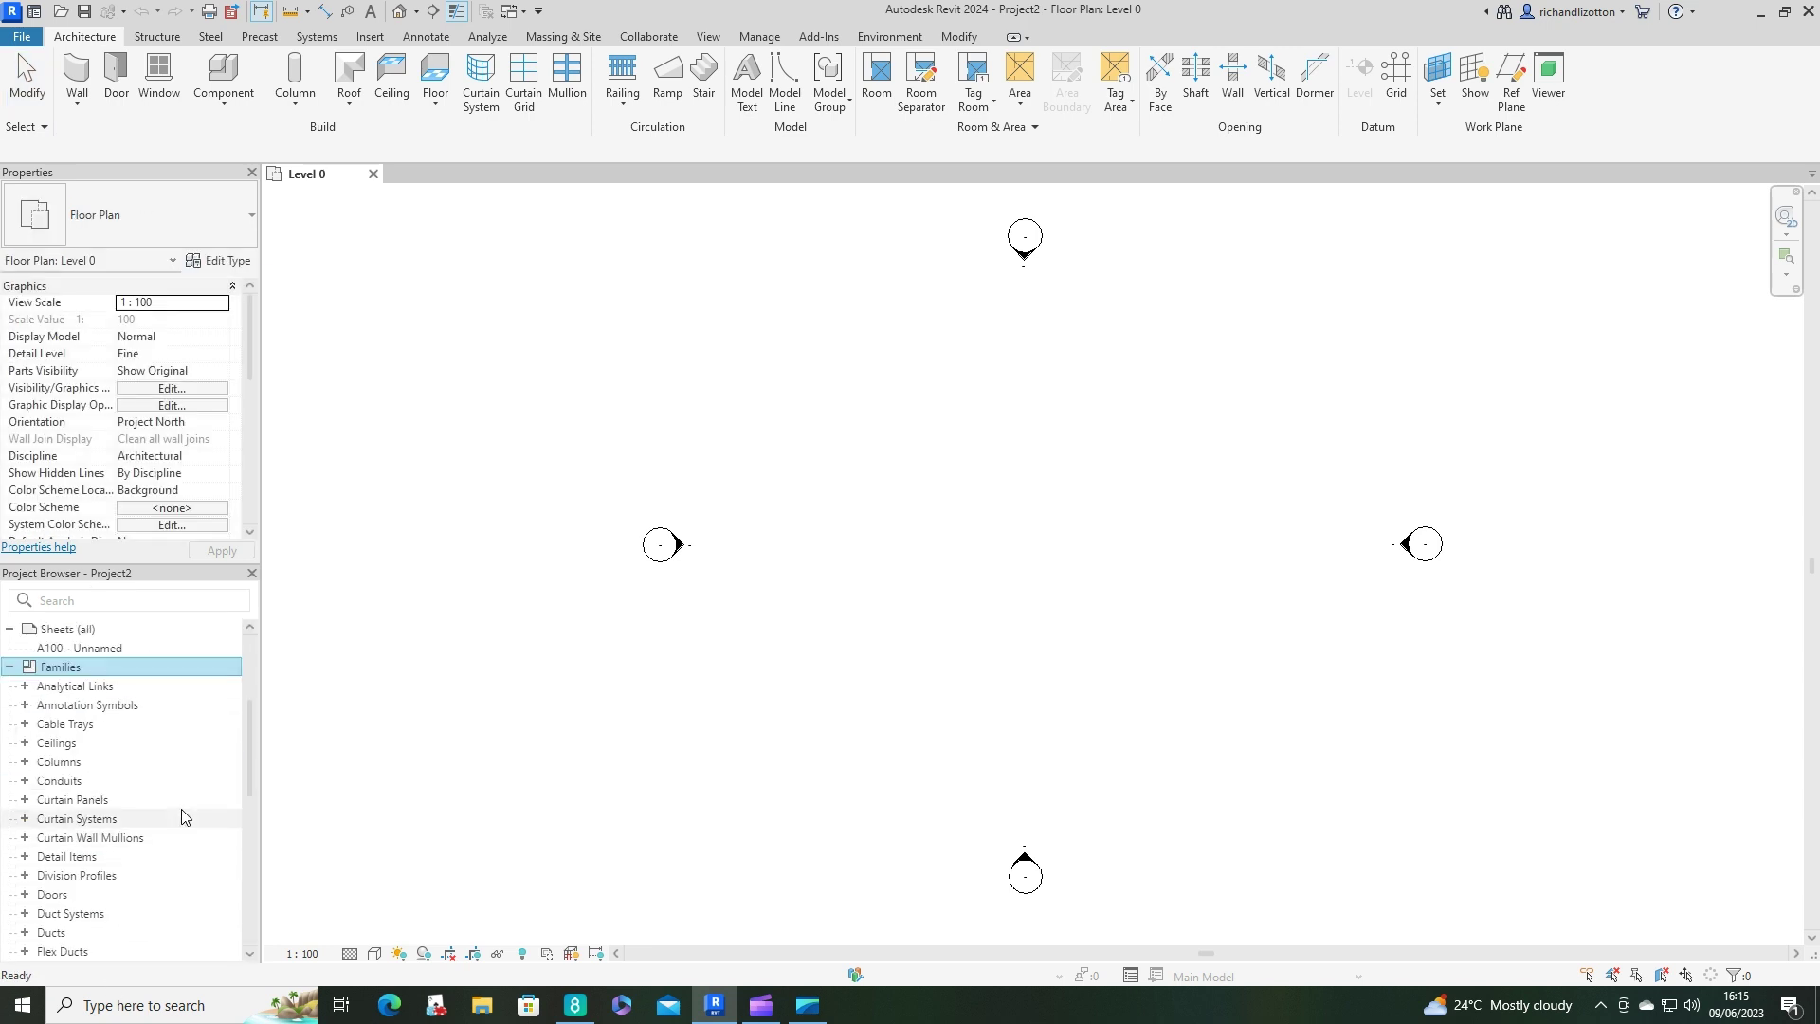
left_click(24, 805)
left_click(25, 805)
left_click(41, 819)
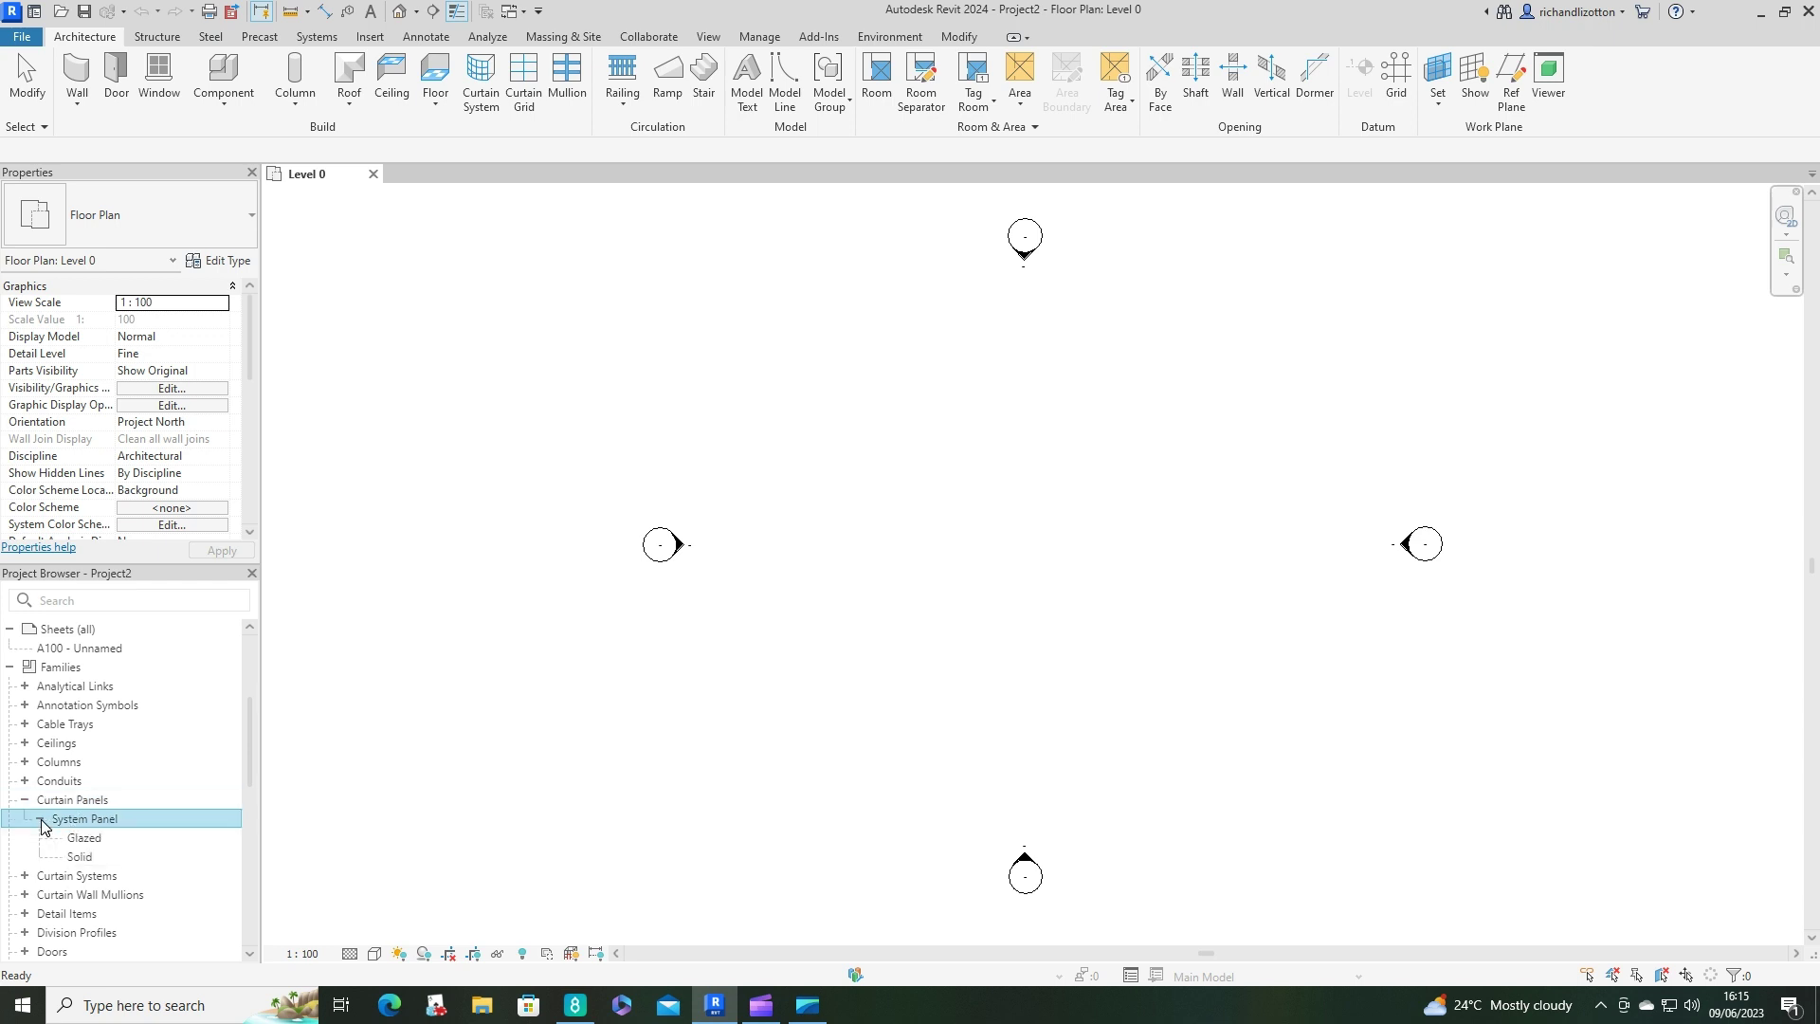
right_click(85, 859)
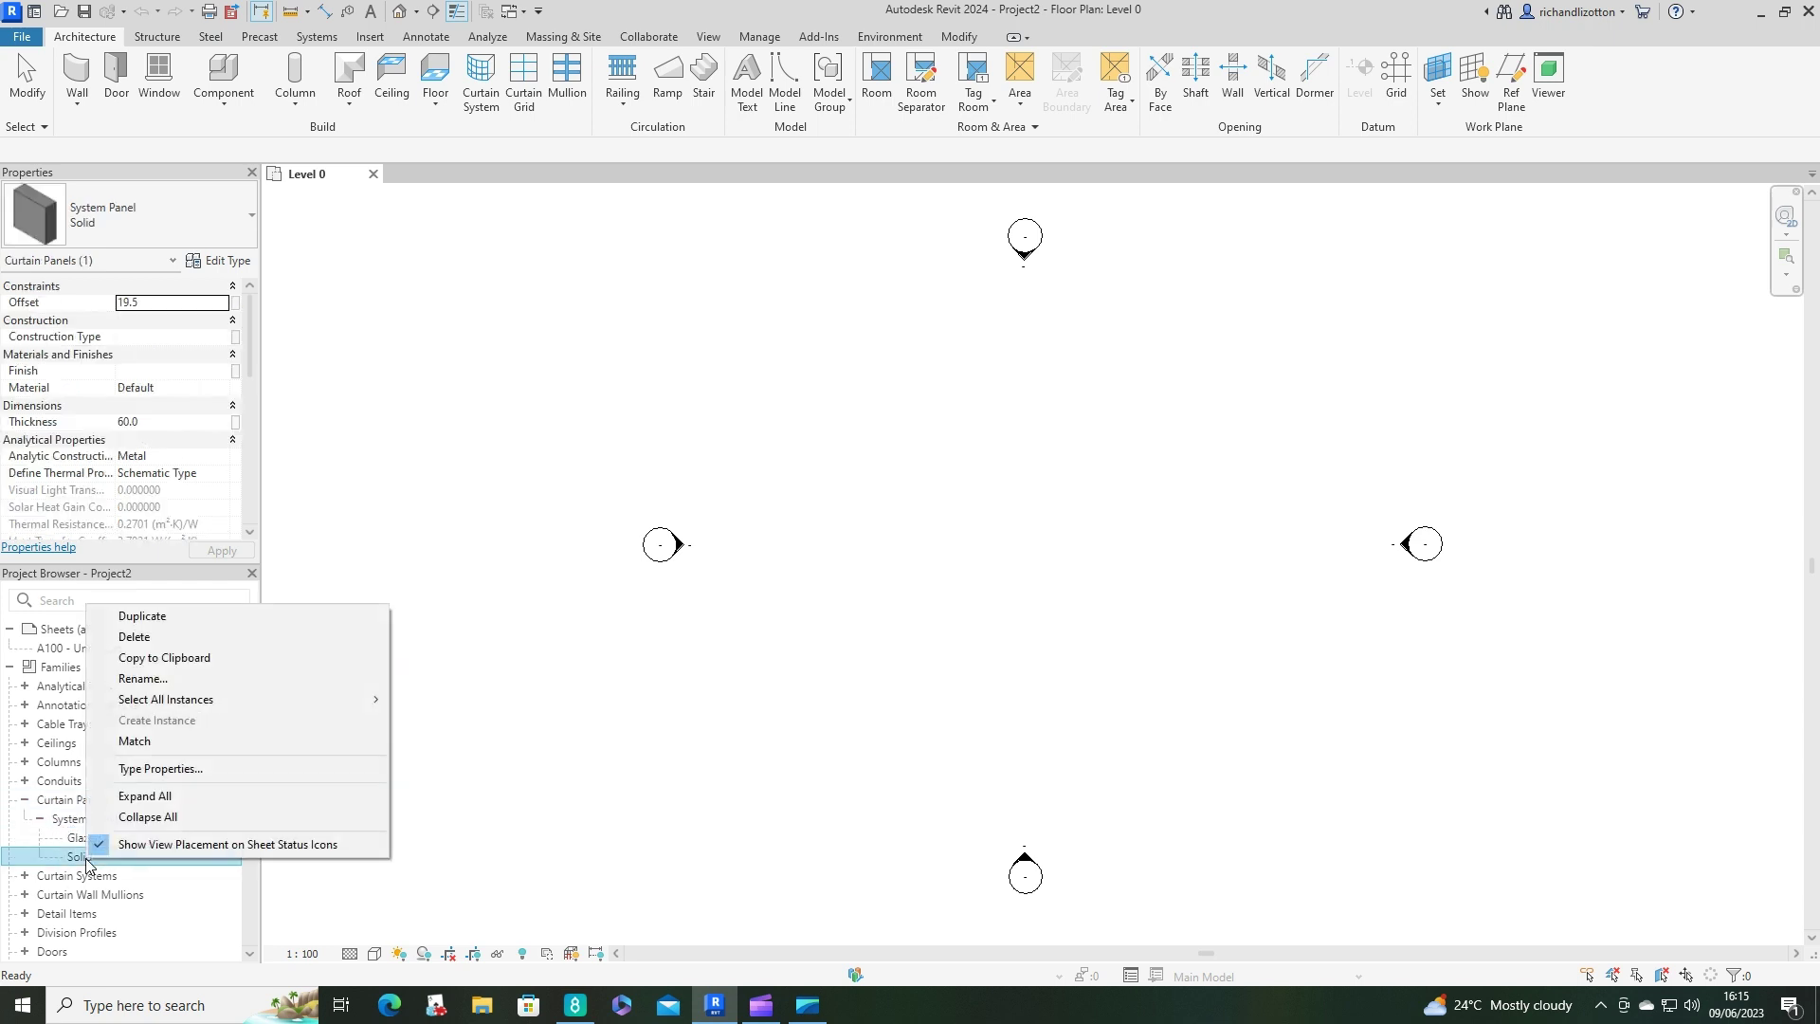
left_click(171, 626)
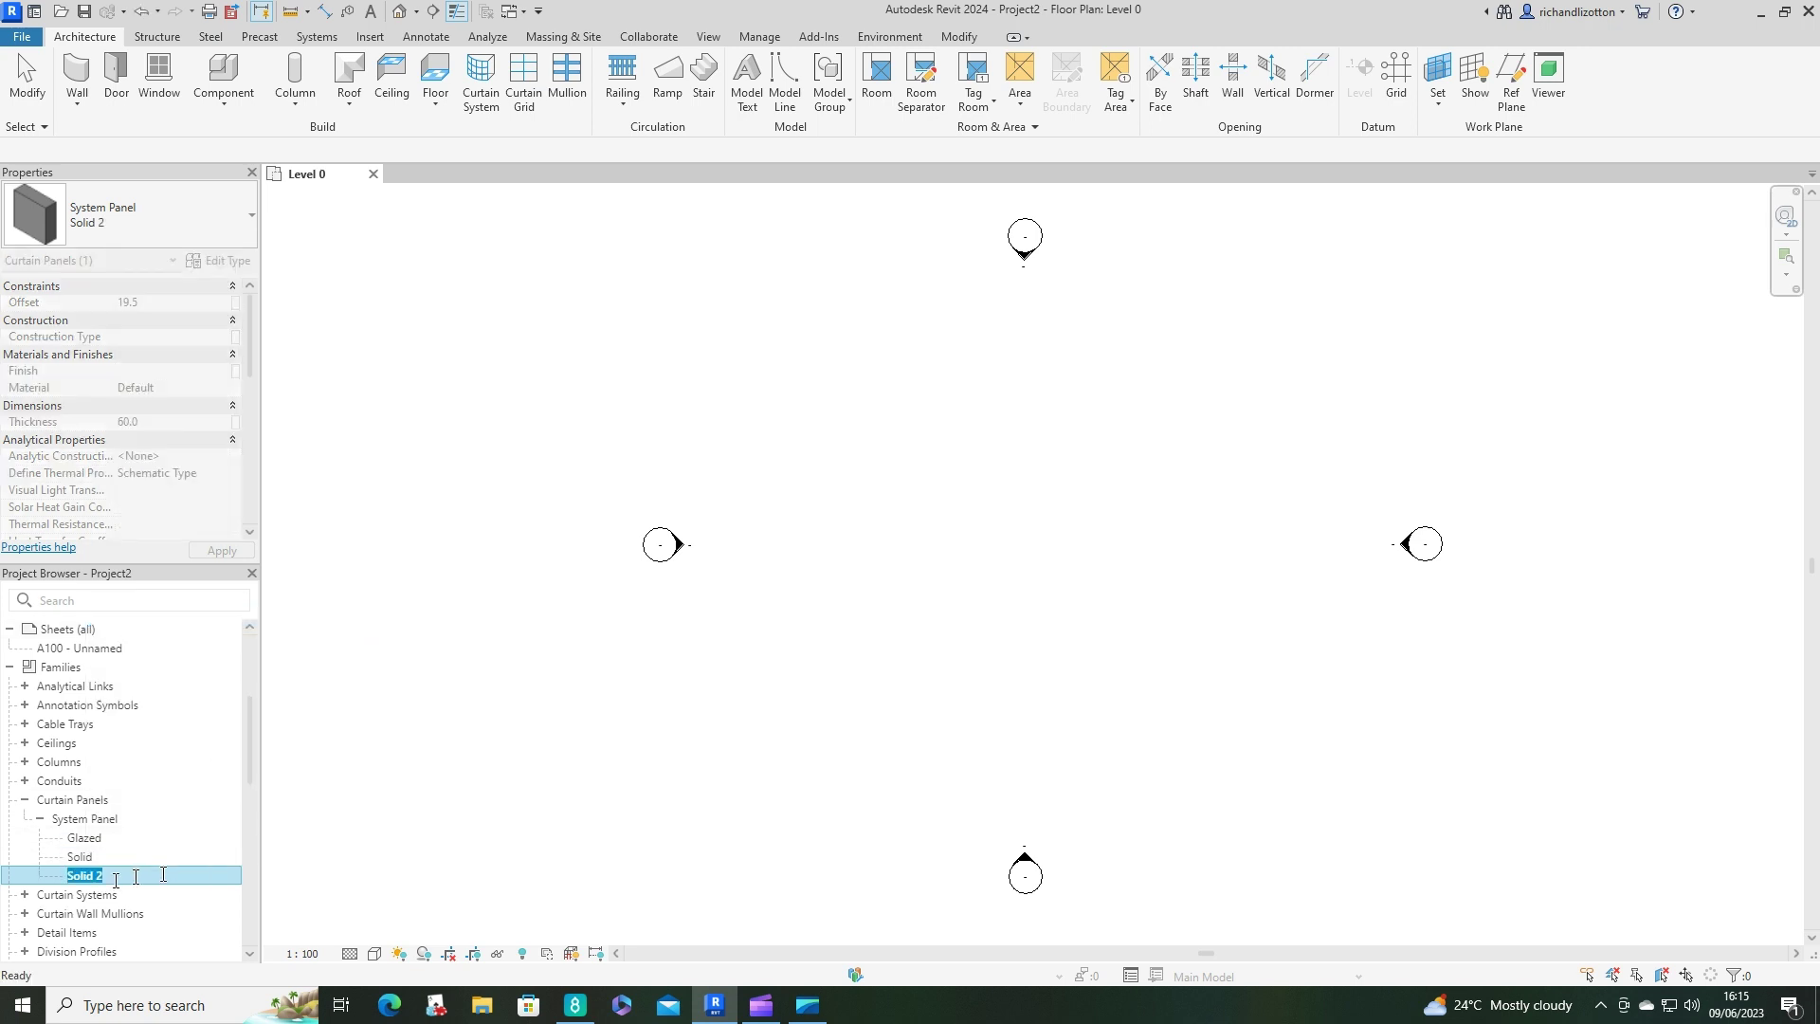
type("Insulation")
key("Return")
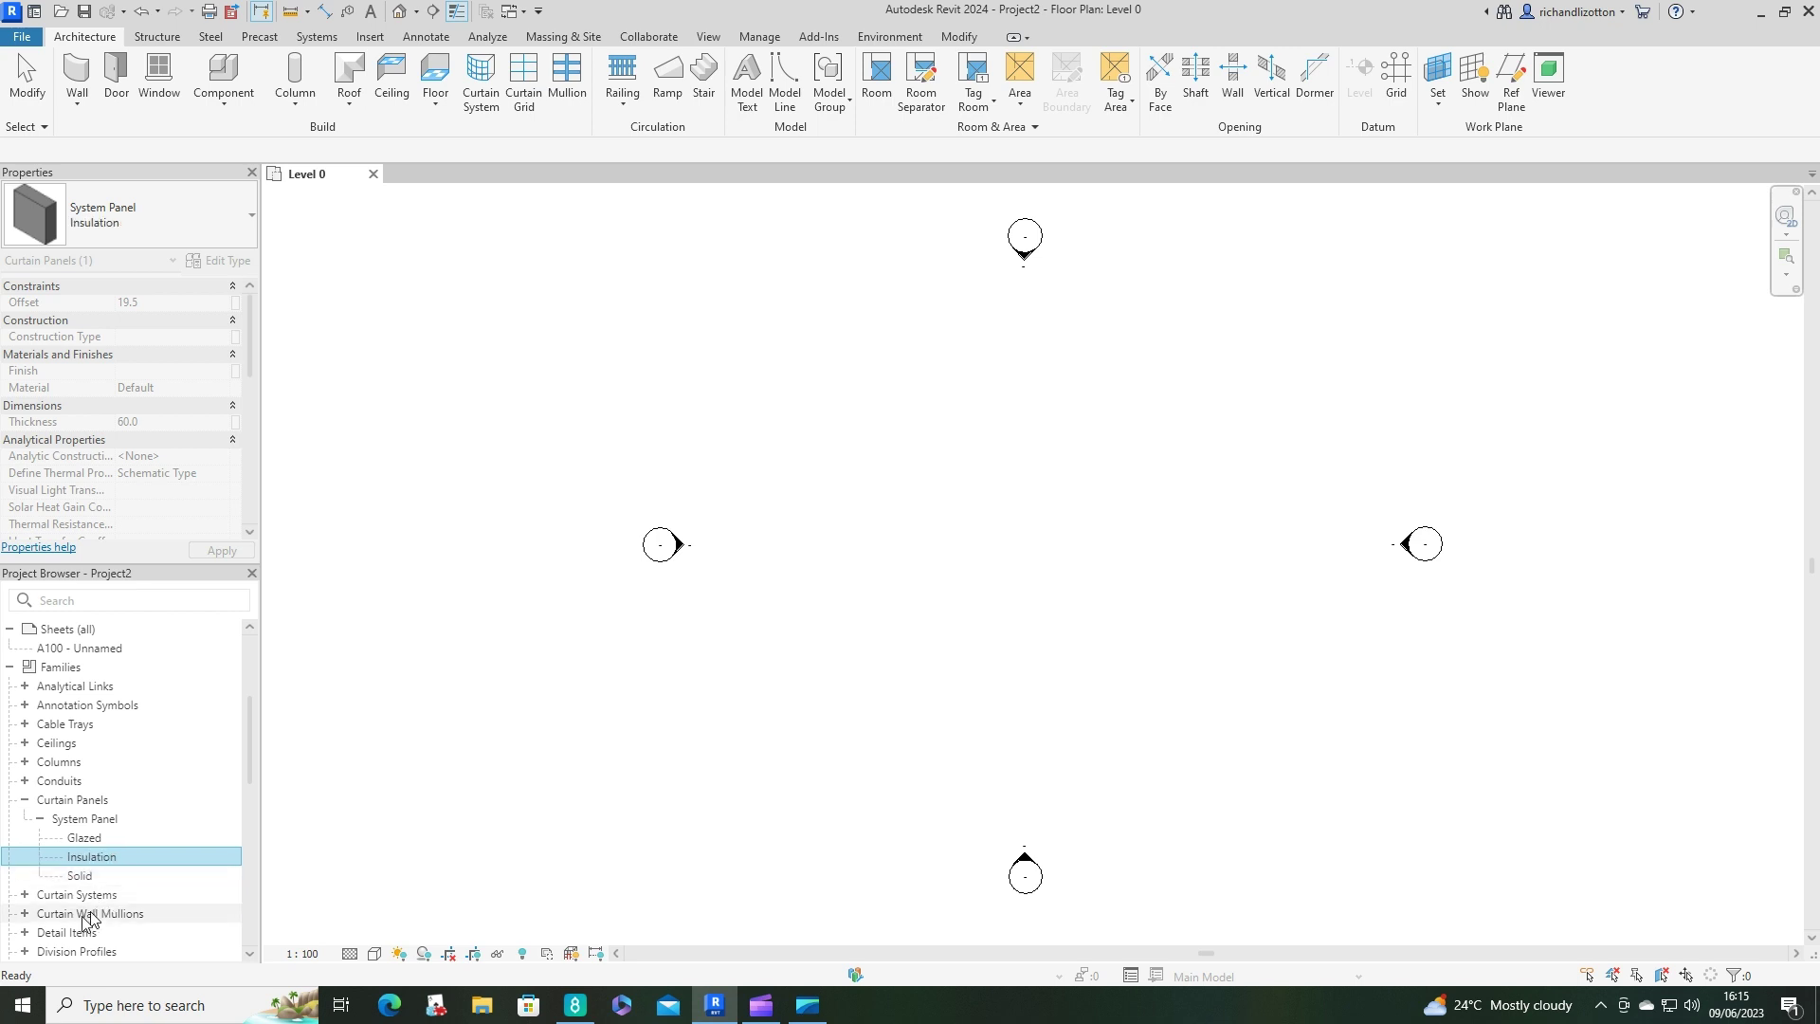
Duplicate the 50x150mm rectangular curtain wall mullion type and name the copy 50x100mm Timber.
double_click(92, 915)
scroll(162, 939, "down", 3)
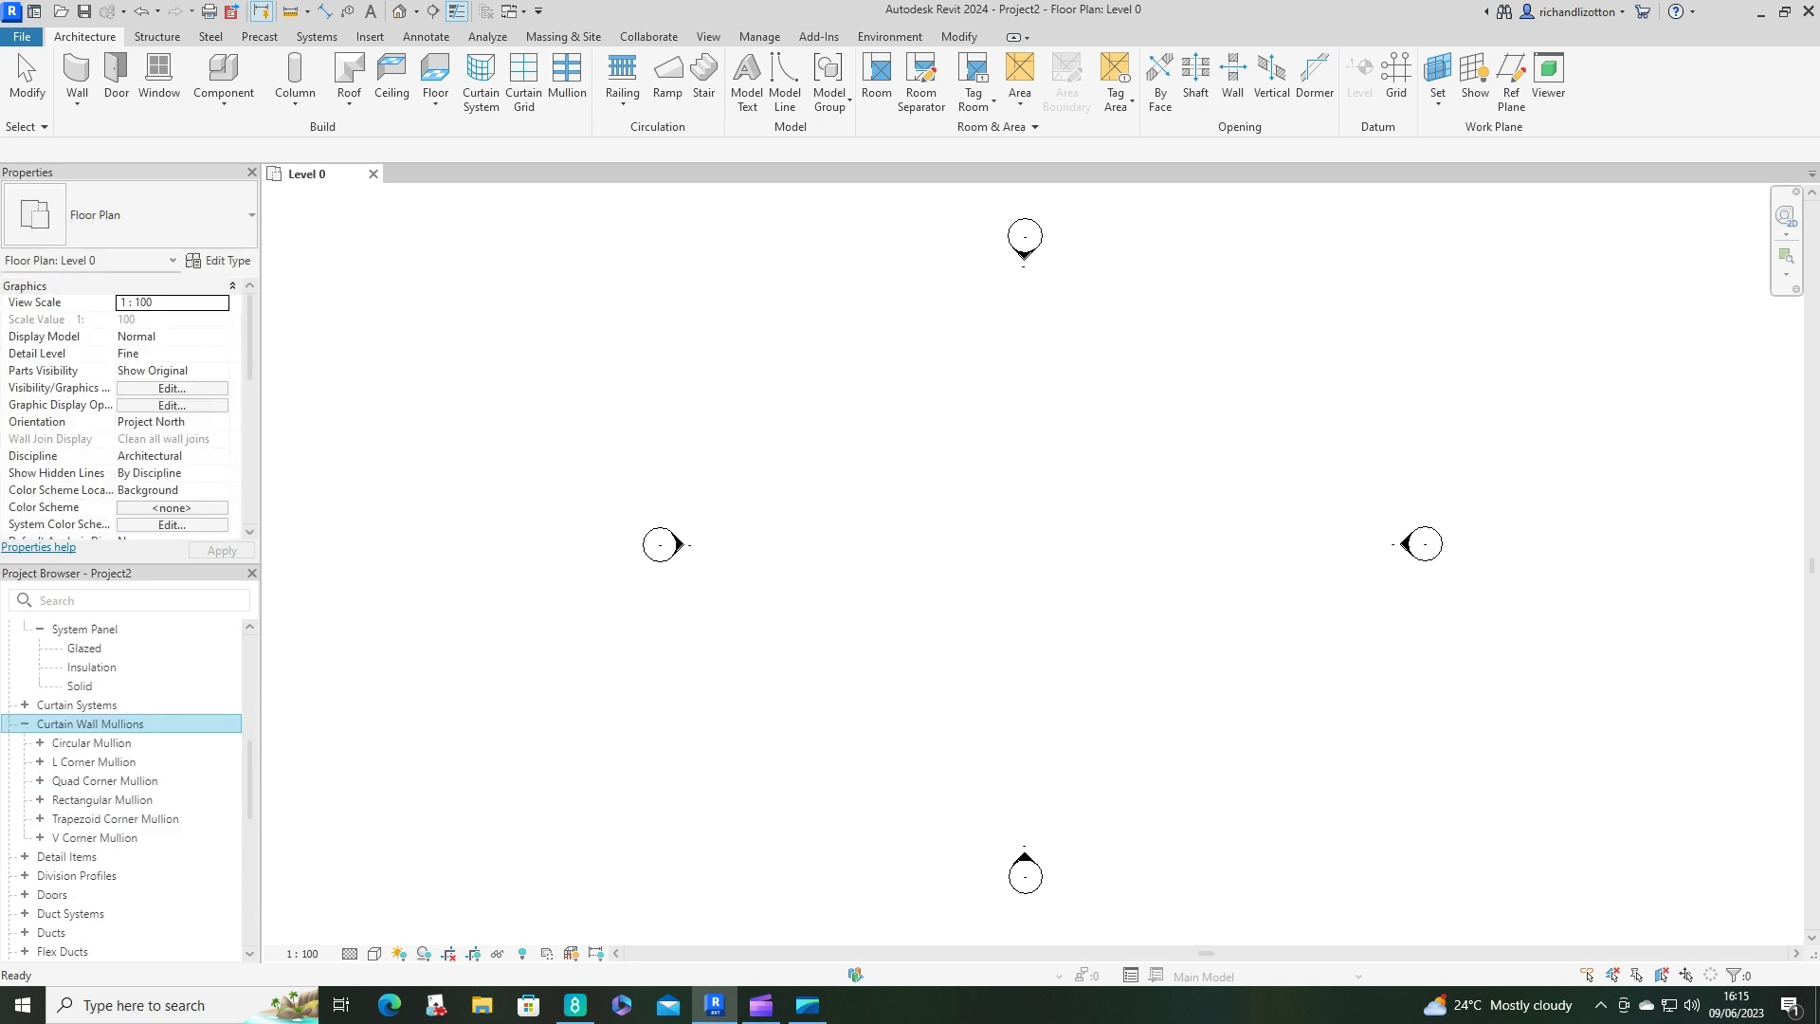
left_click(41, 802)
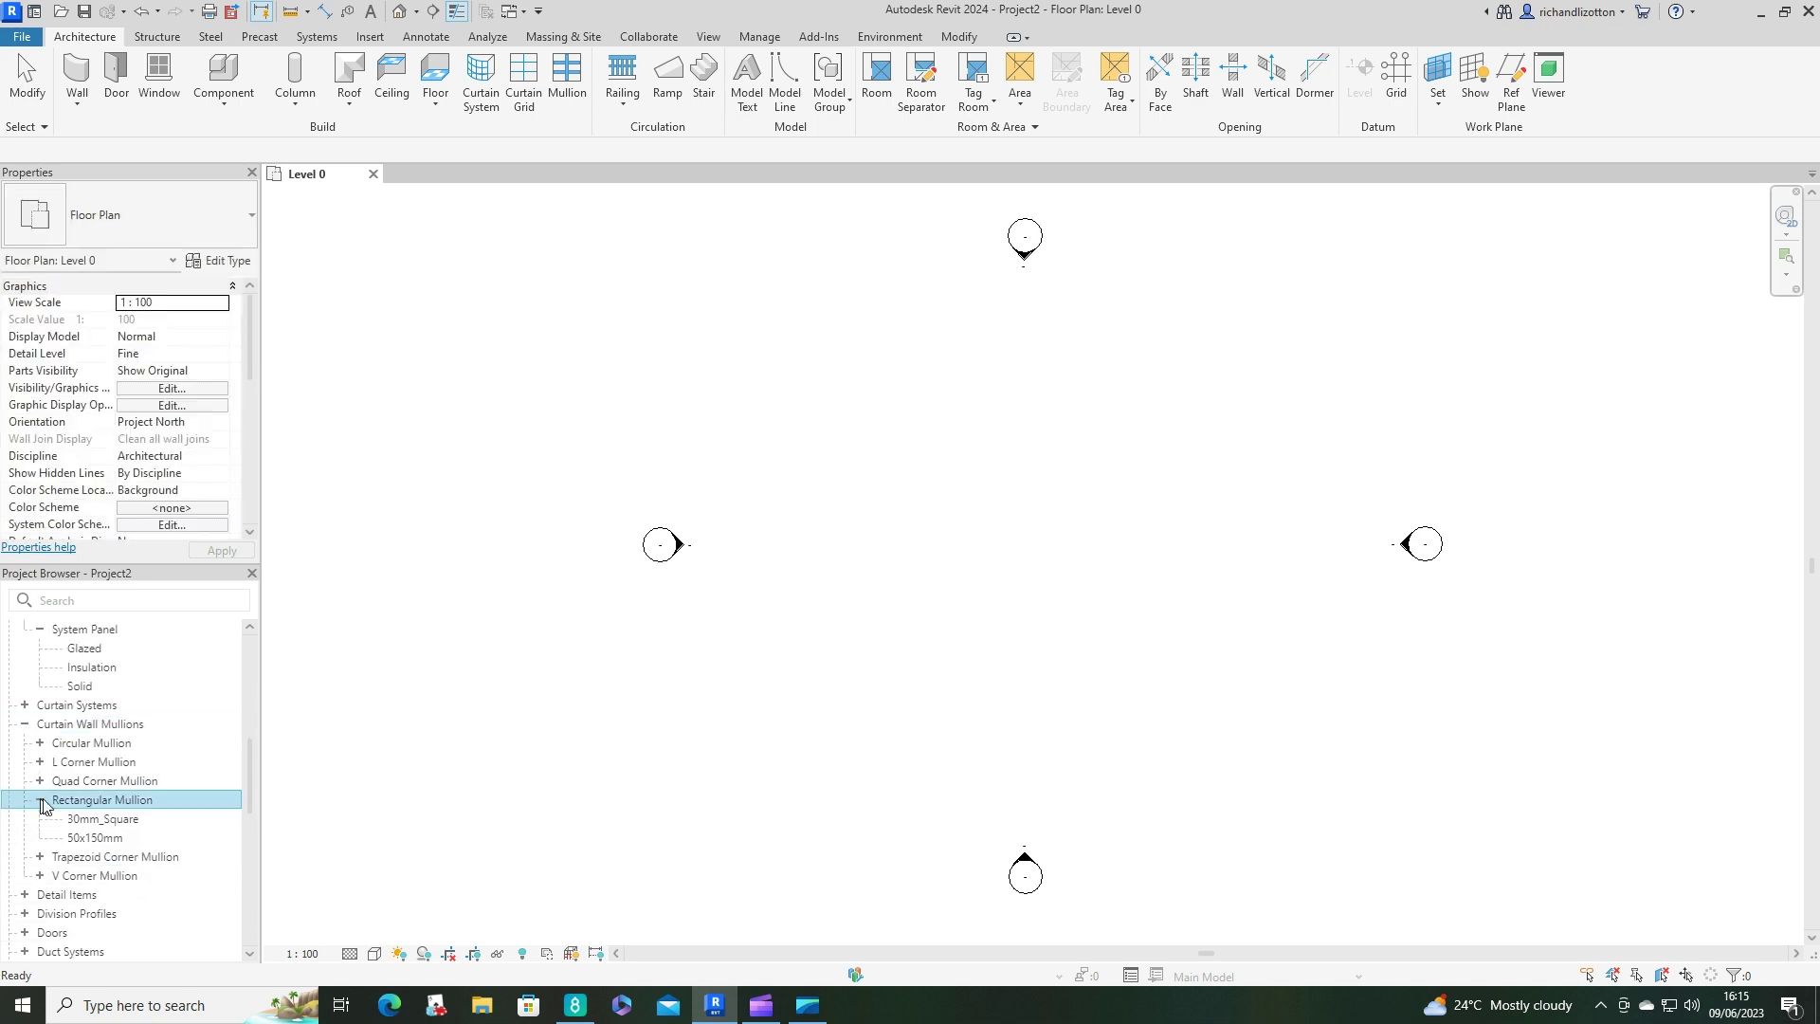
right_click(83, 839)
left_click(161, 599)
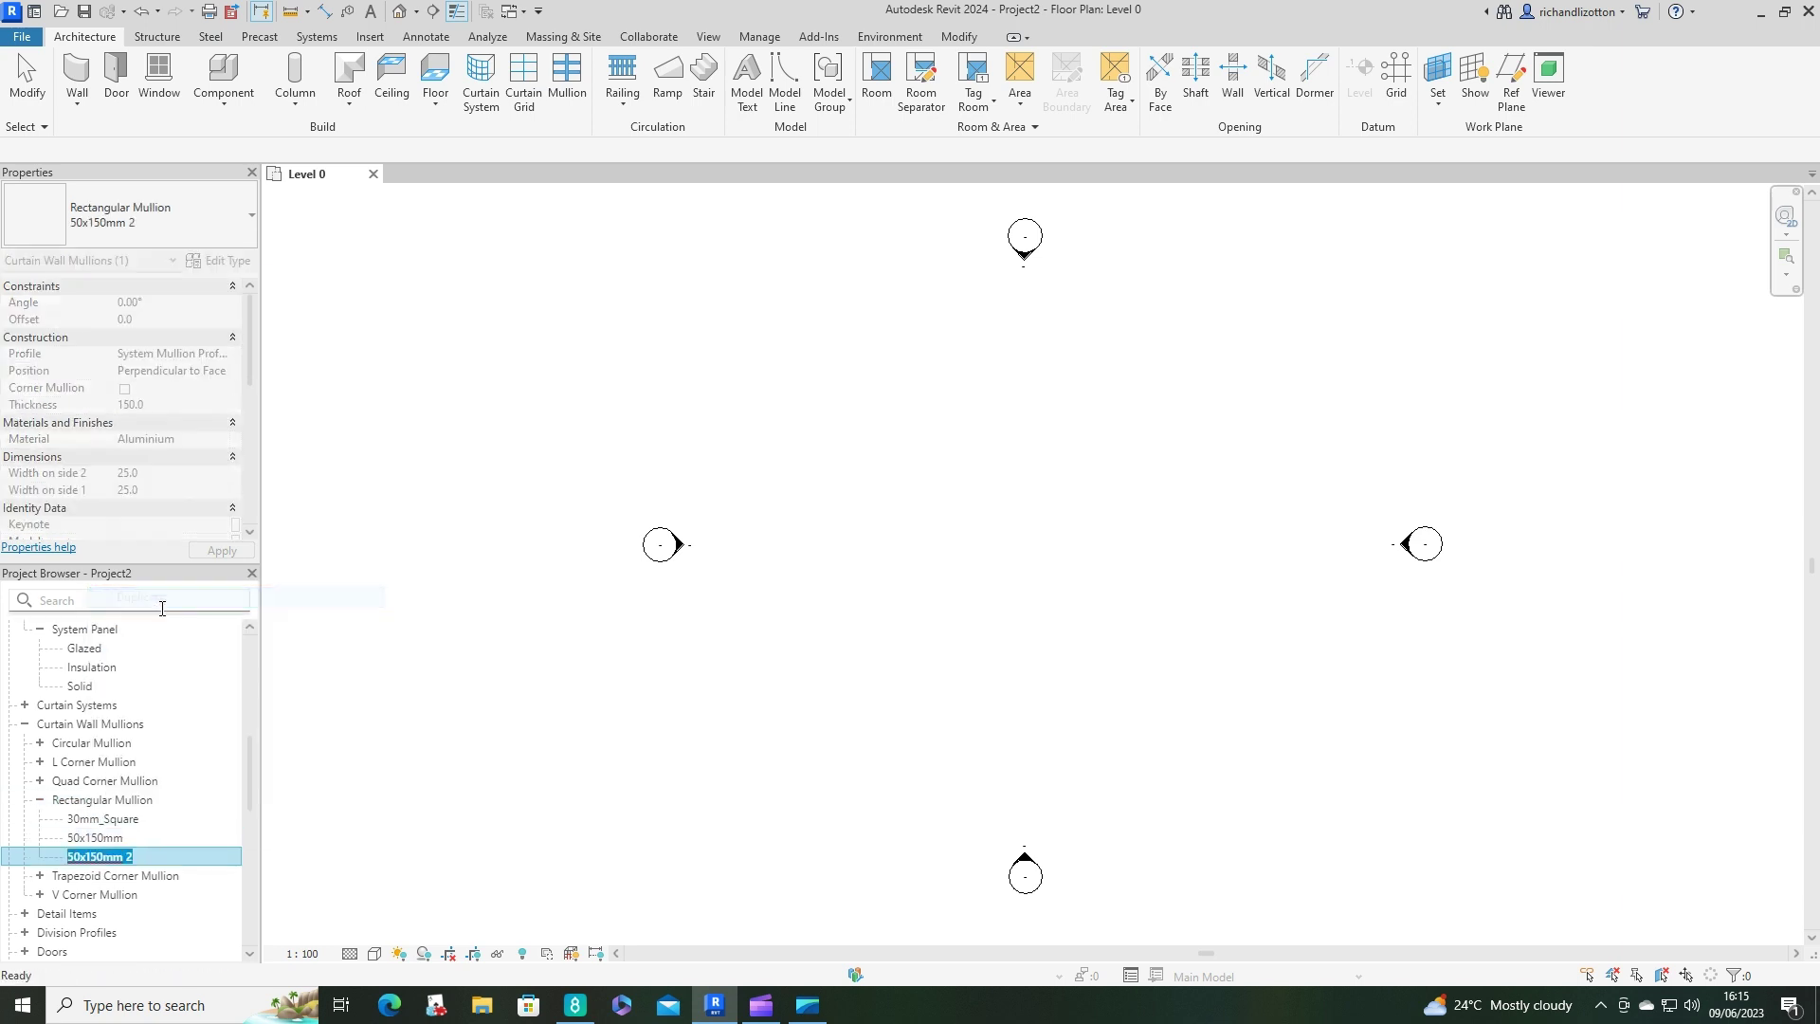
left_click(134, 856)
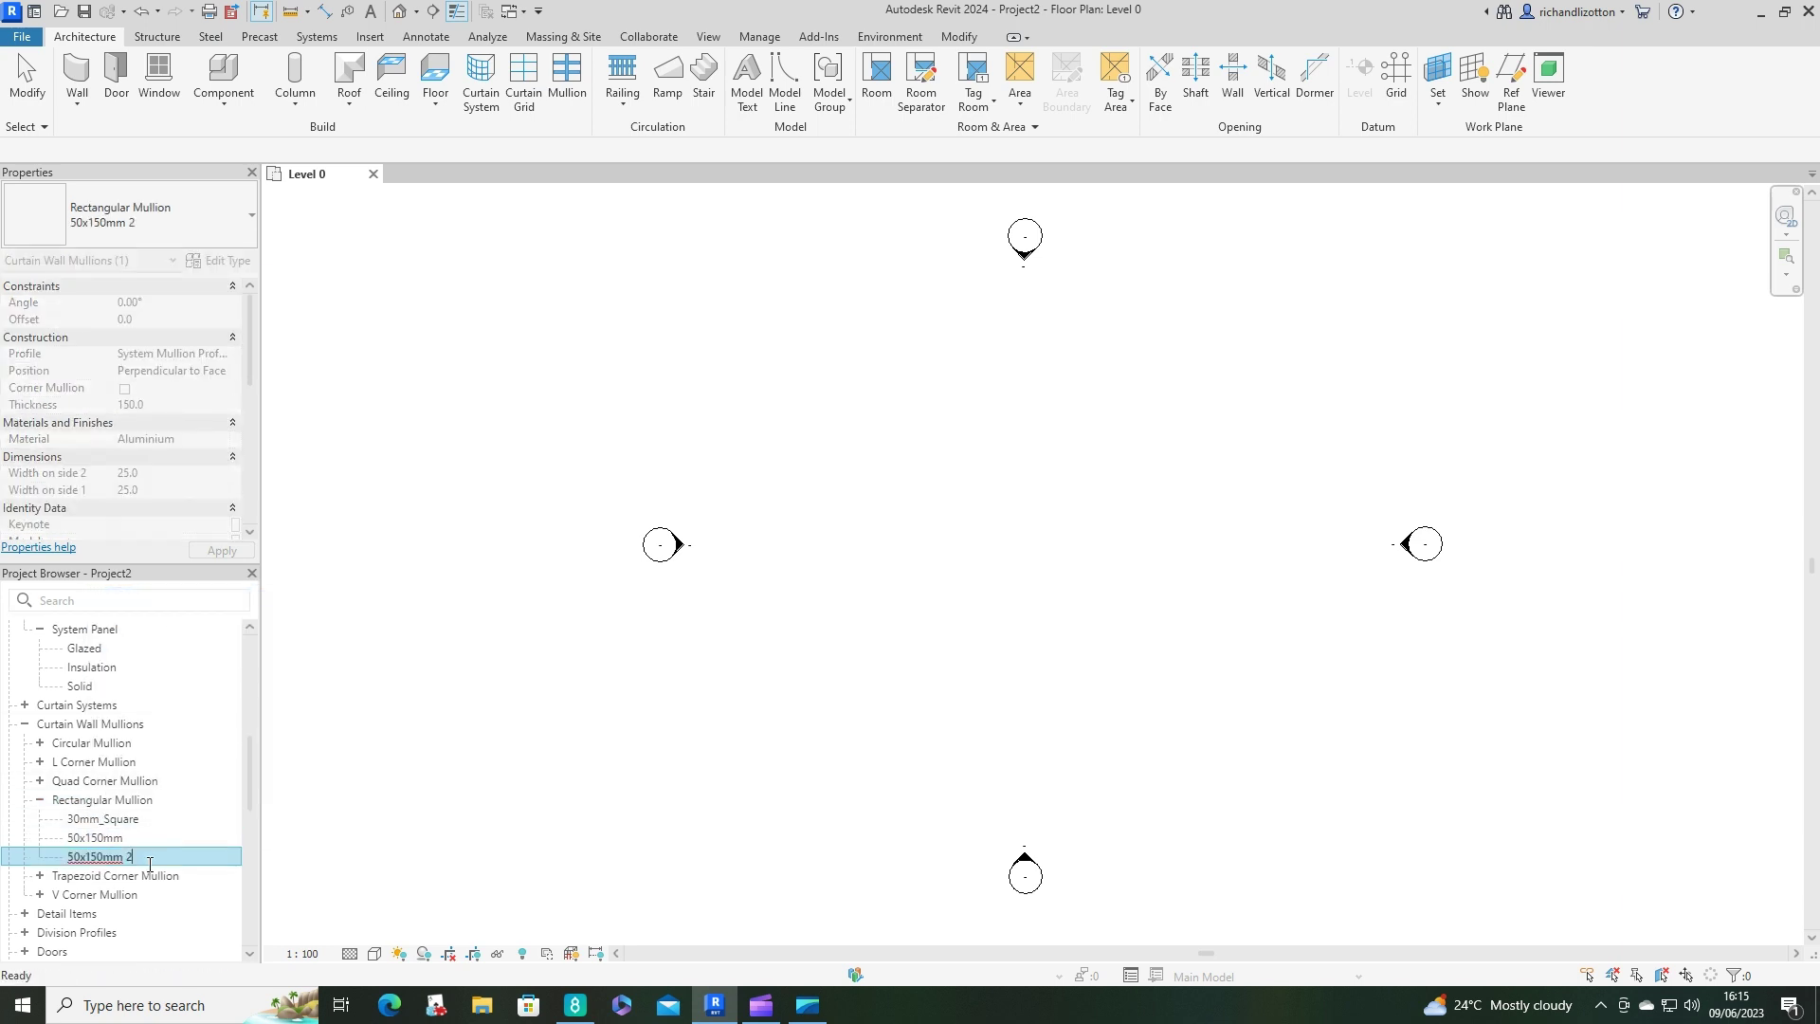
key("BackSpace")
key("BackSpace")
key("Return")
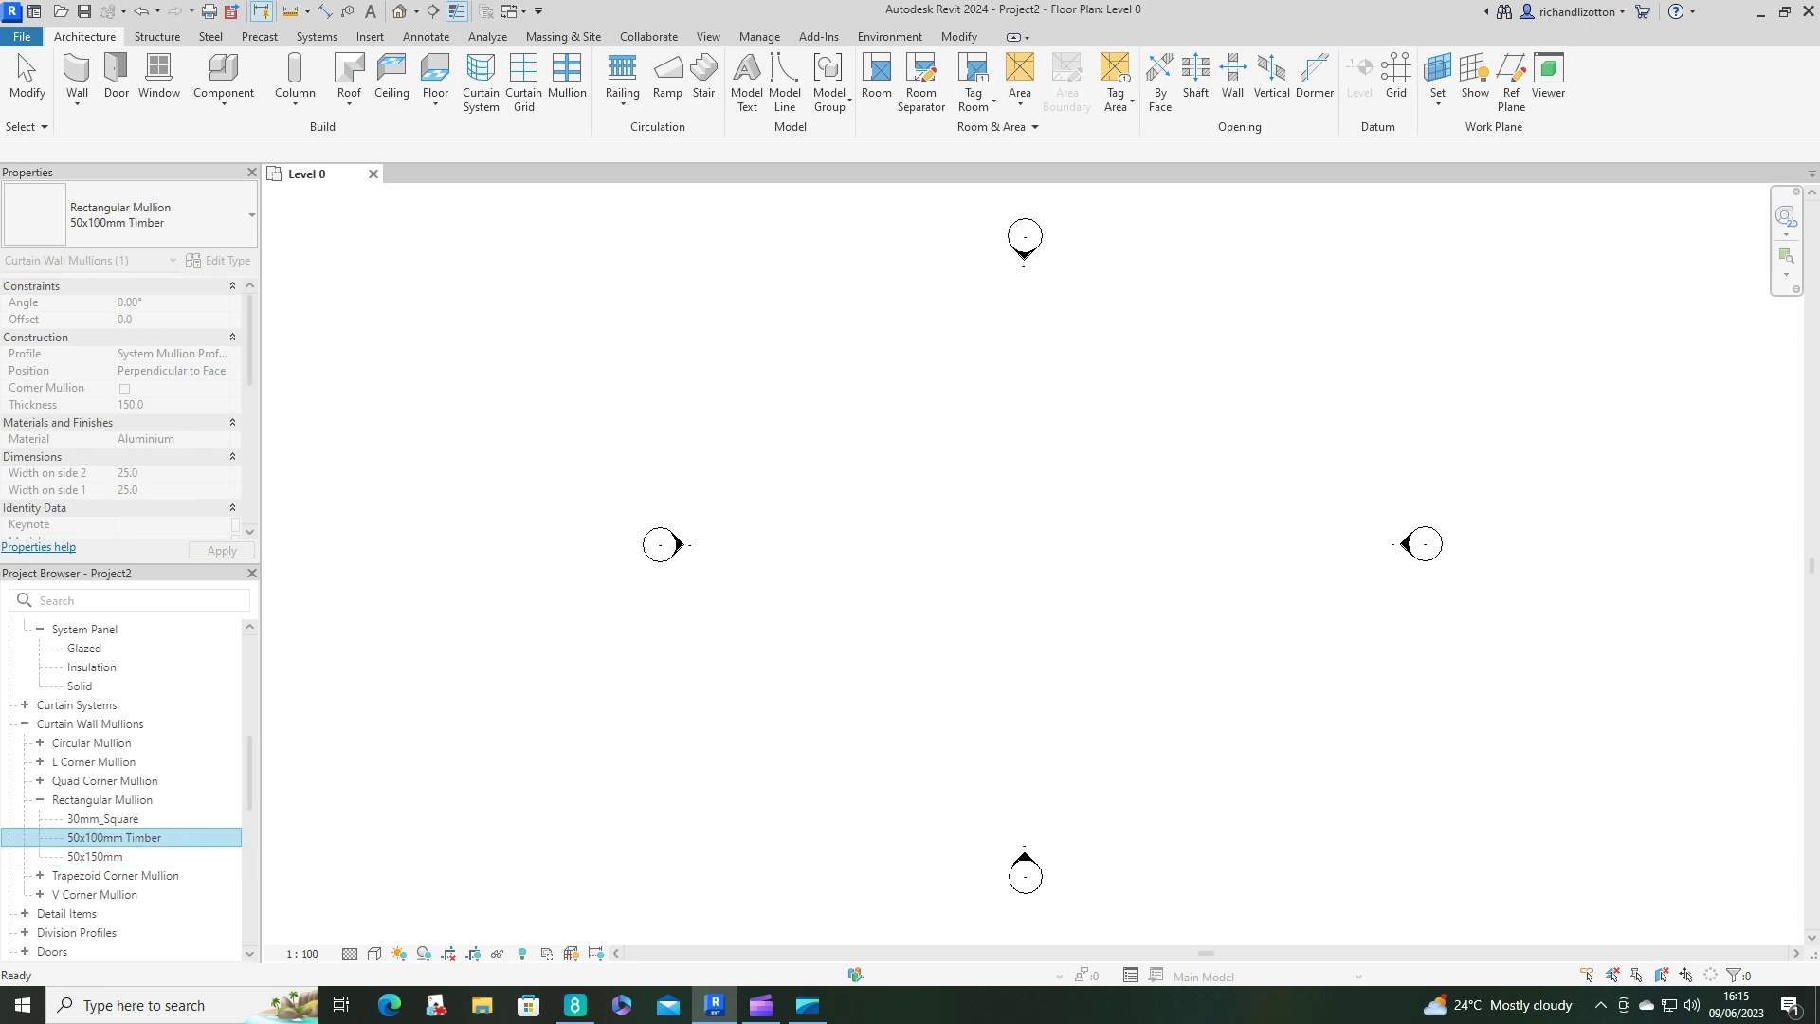
Set the 50x100mm Timber mullion's thickness to 100 and choose Structure, Timber Joist/Rafter Layer as its material.
double_click(112, 838)
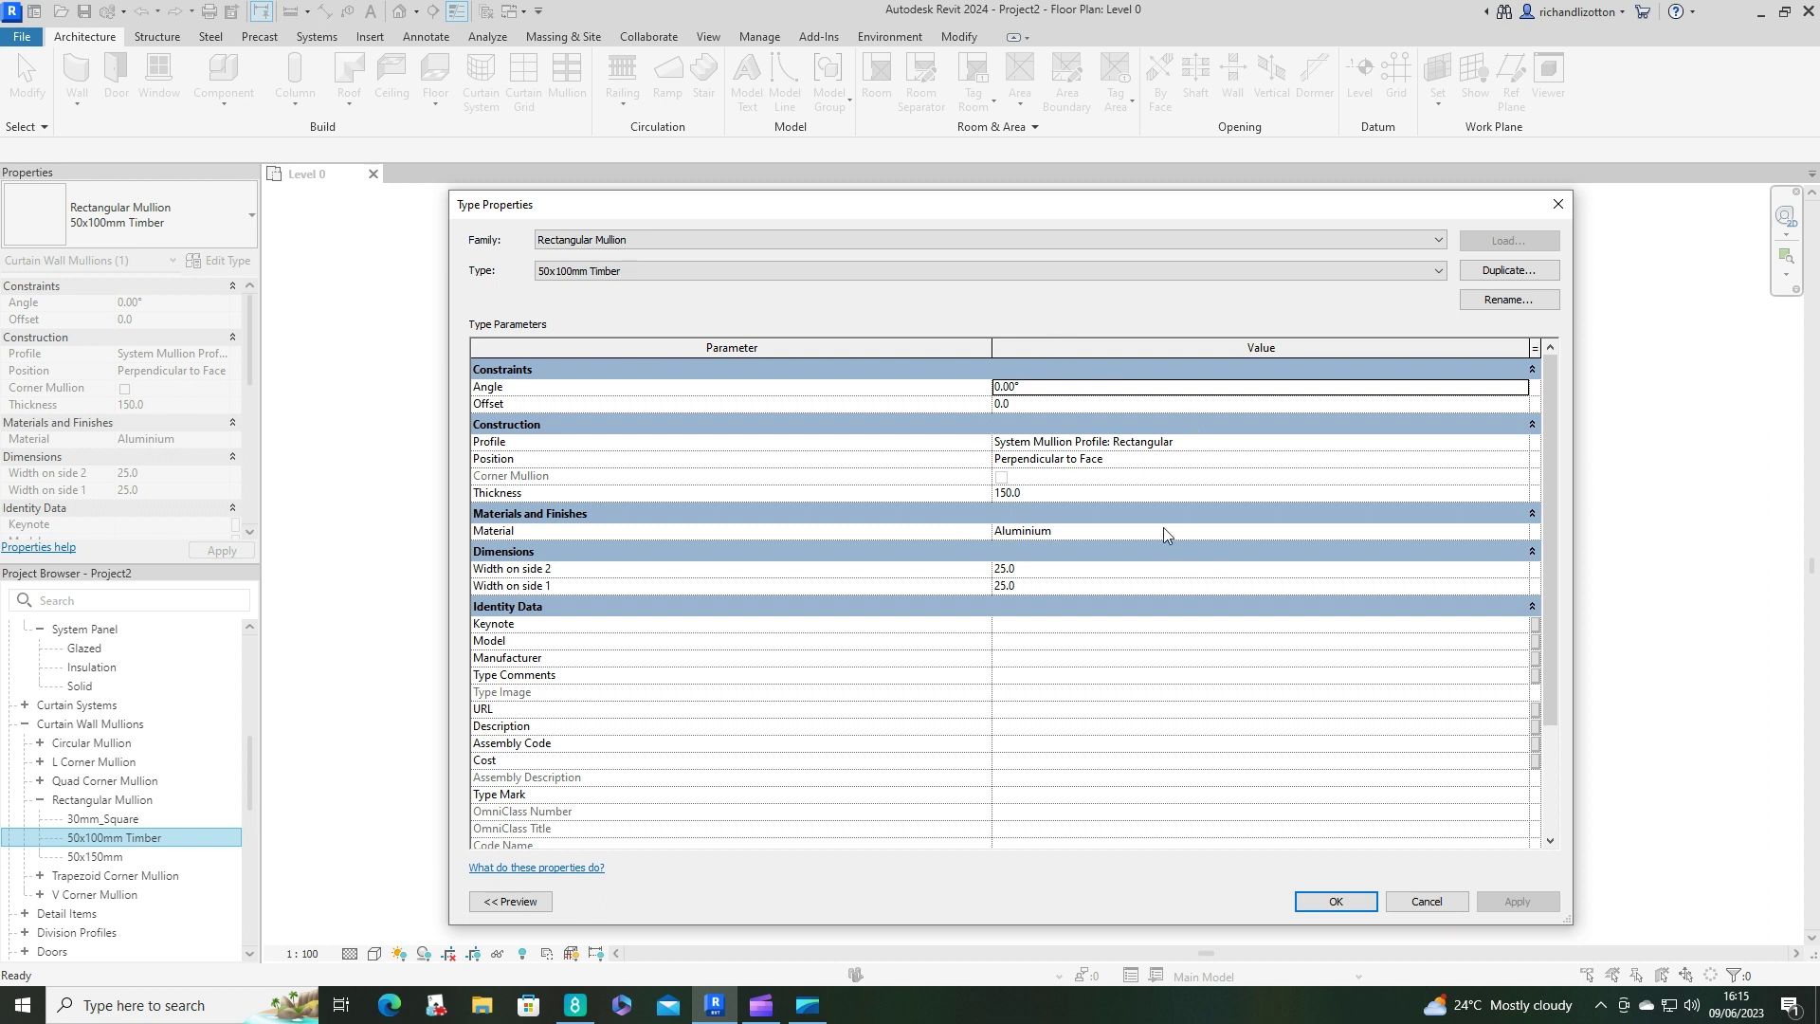
left_click(1036, 490)
type("100")
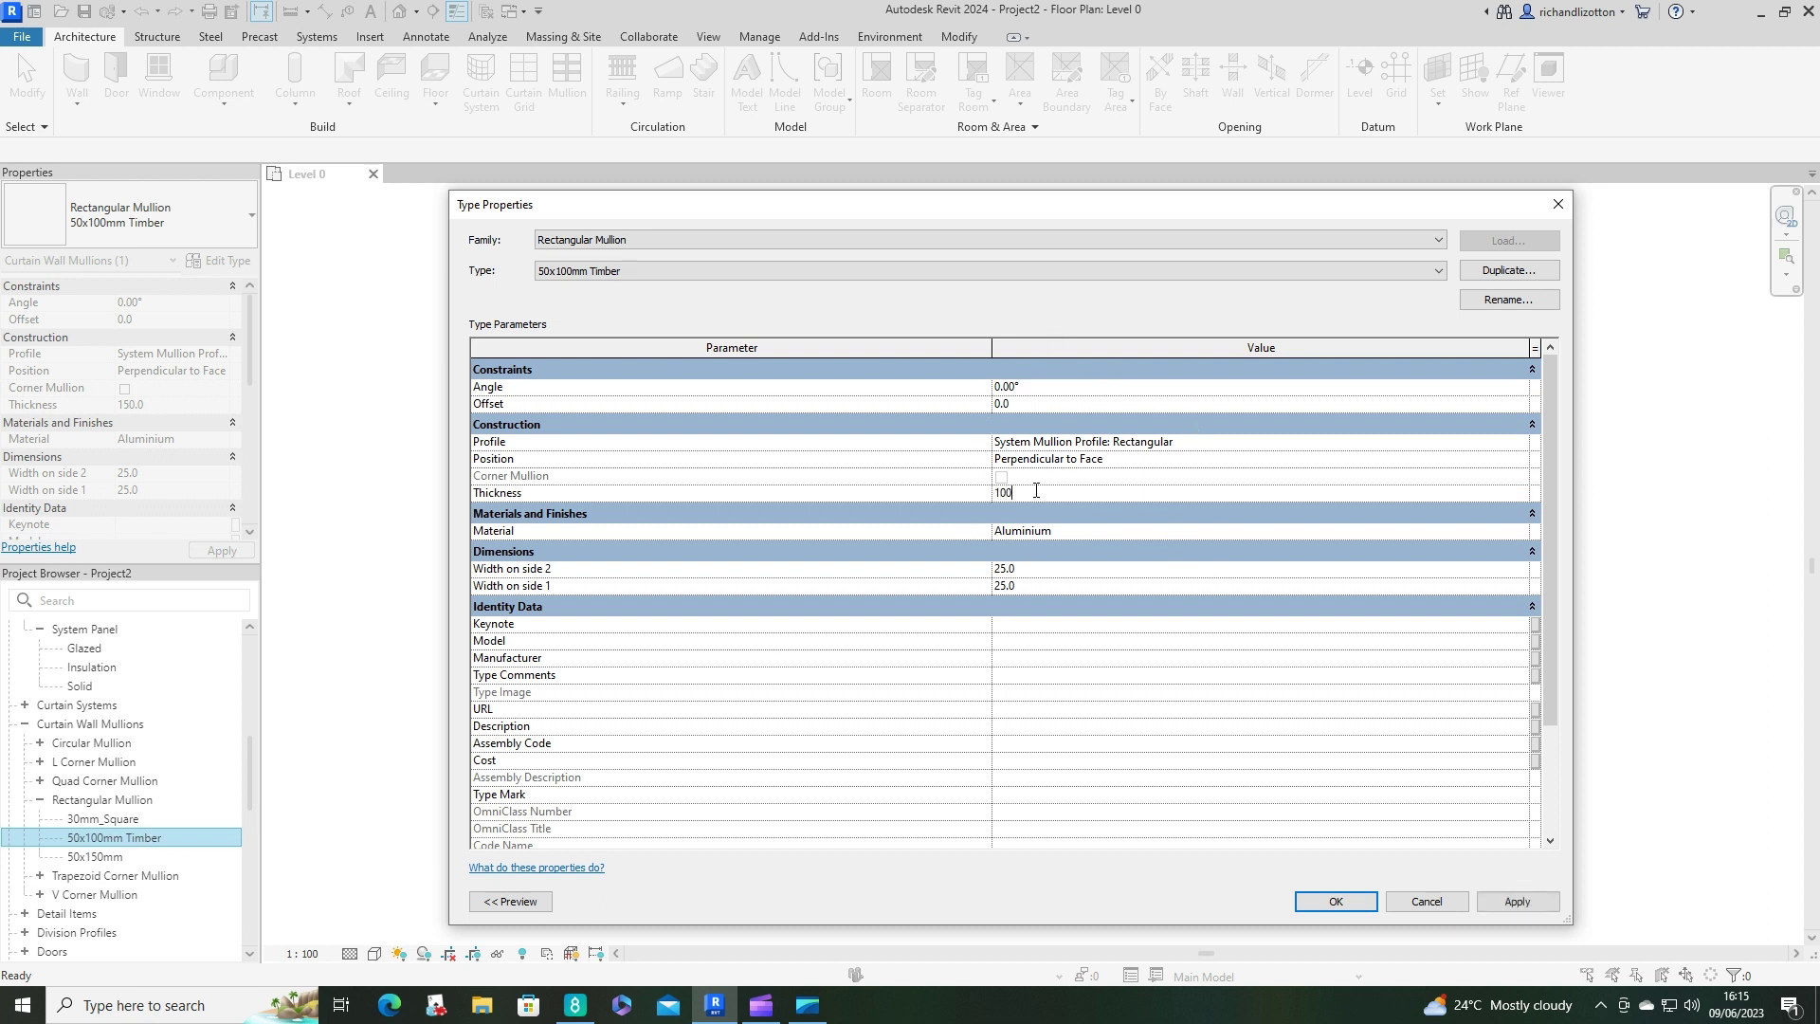
left_click(1082, 537)
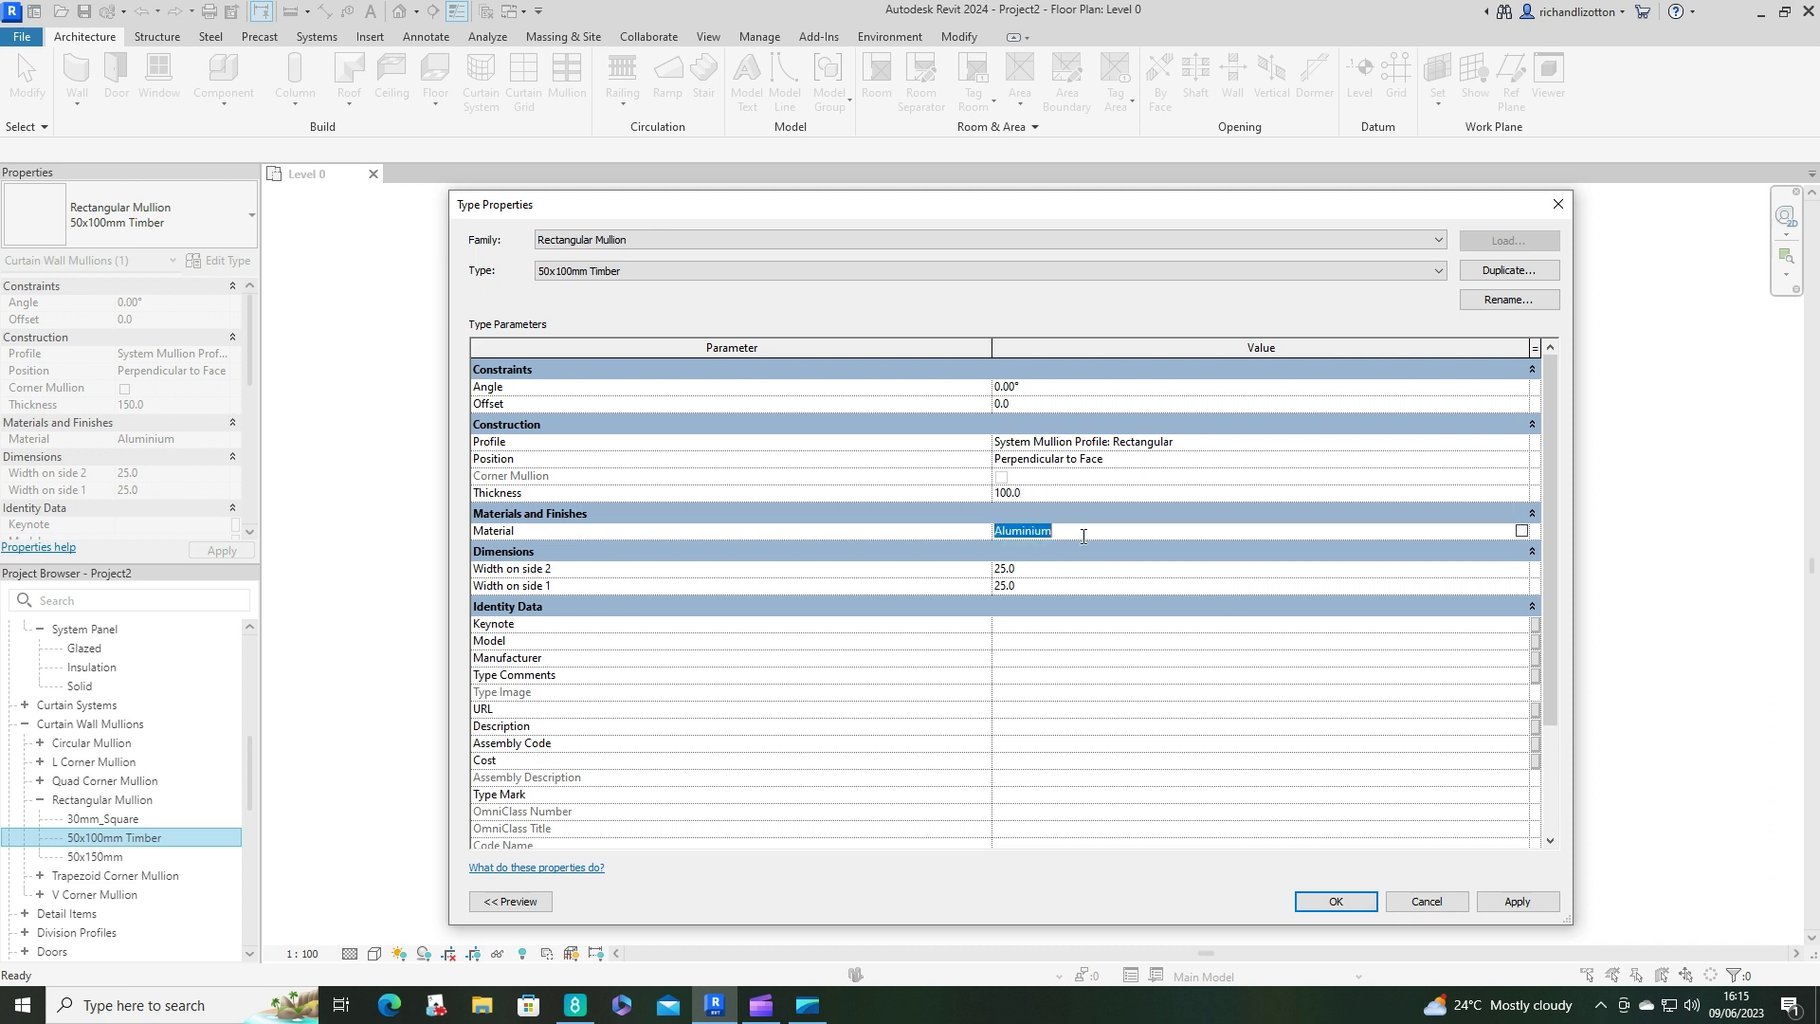
left_click(1521, 530)
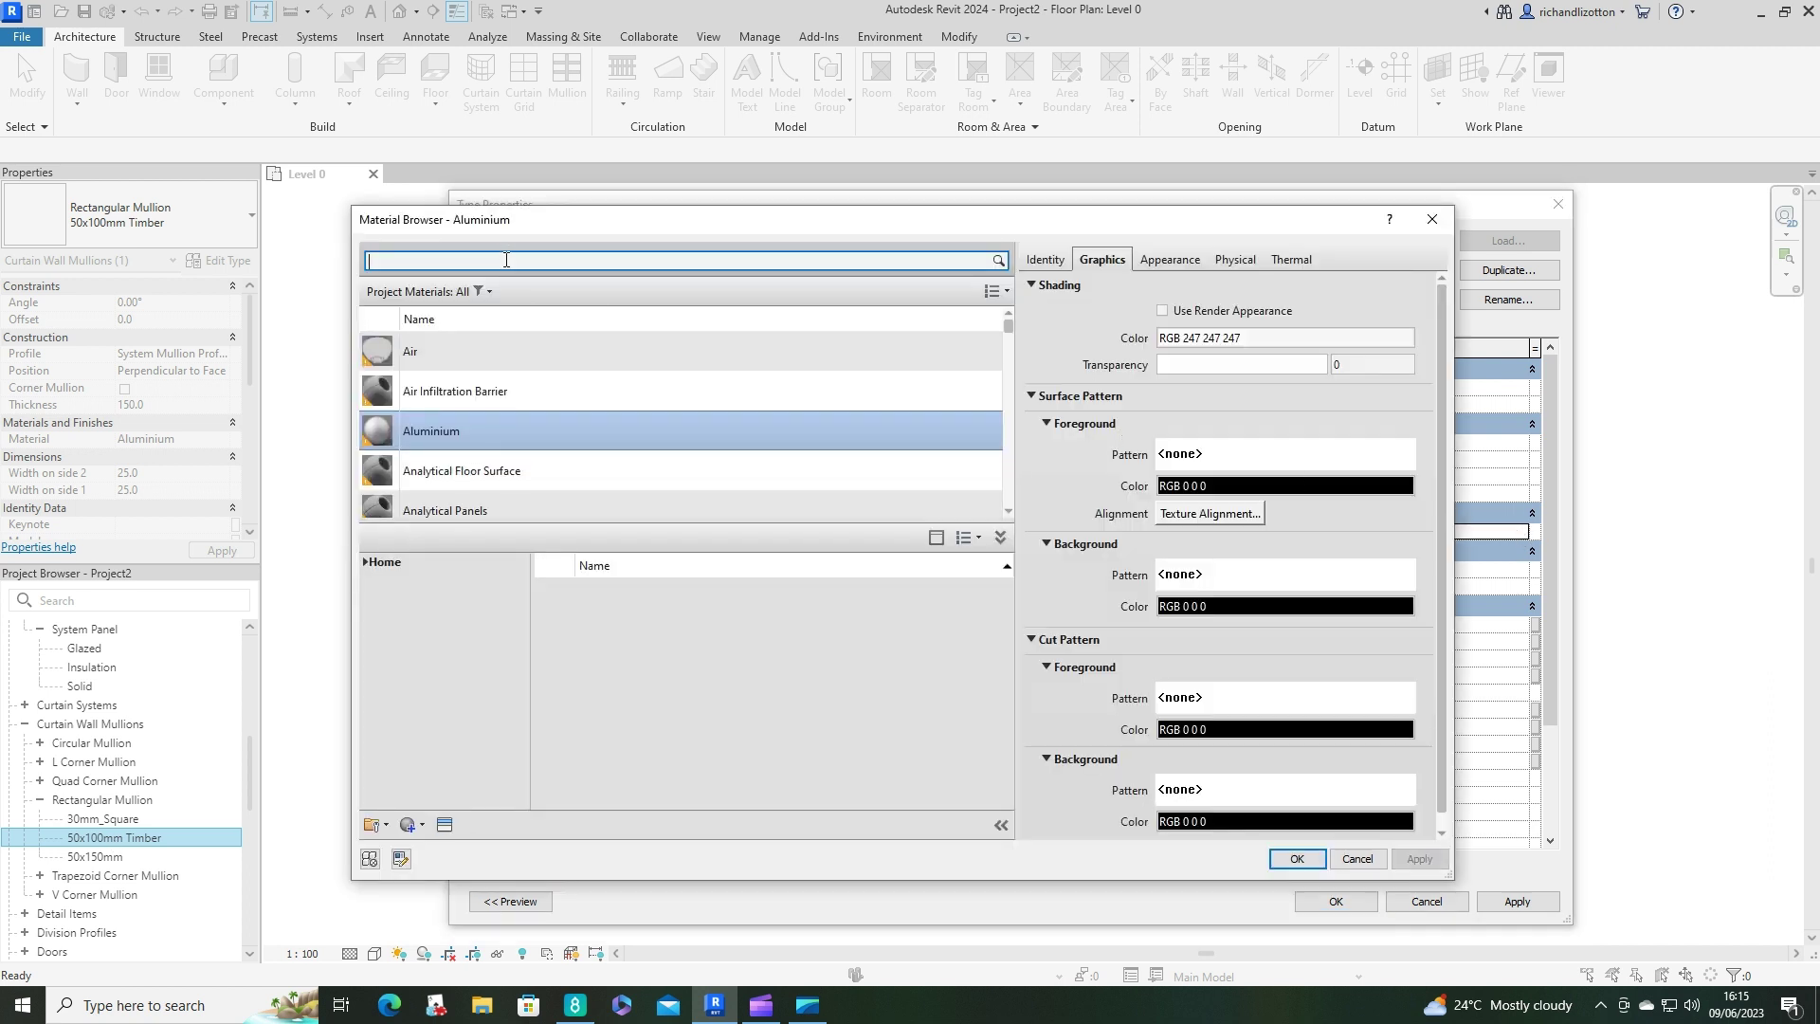
type("timber")
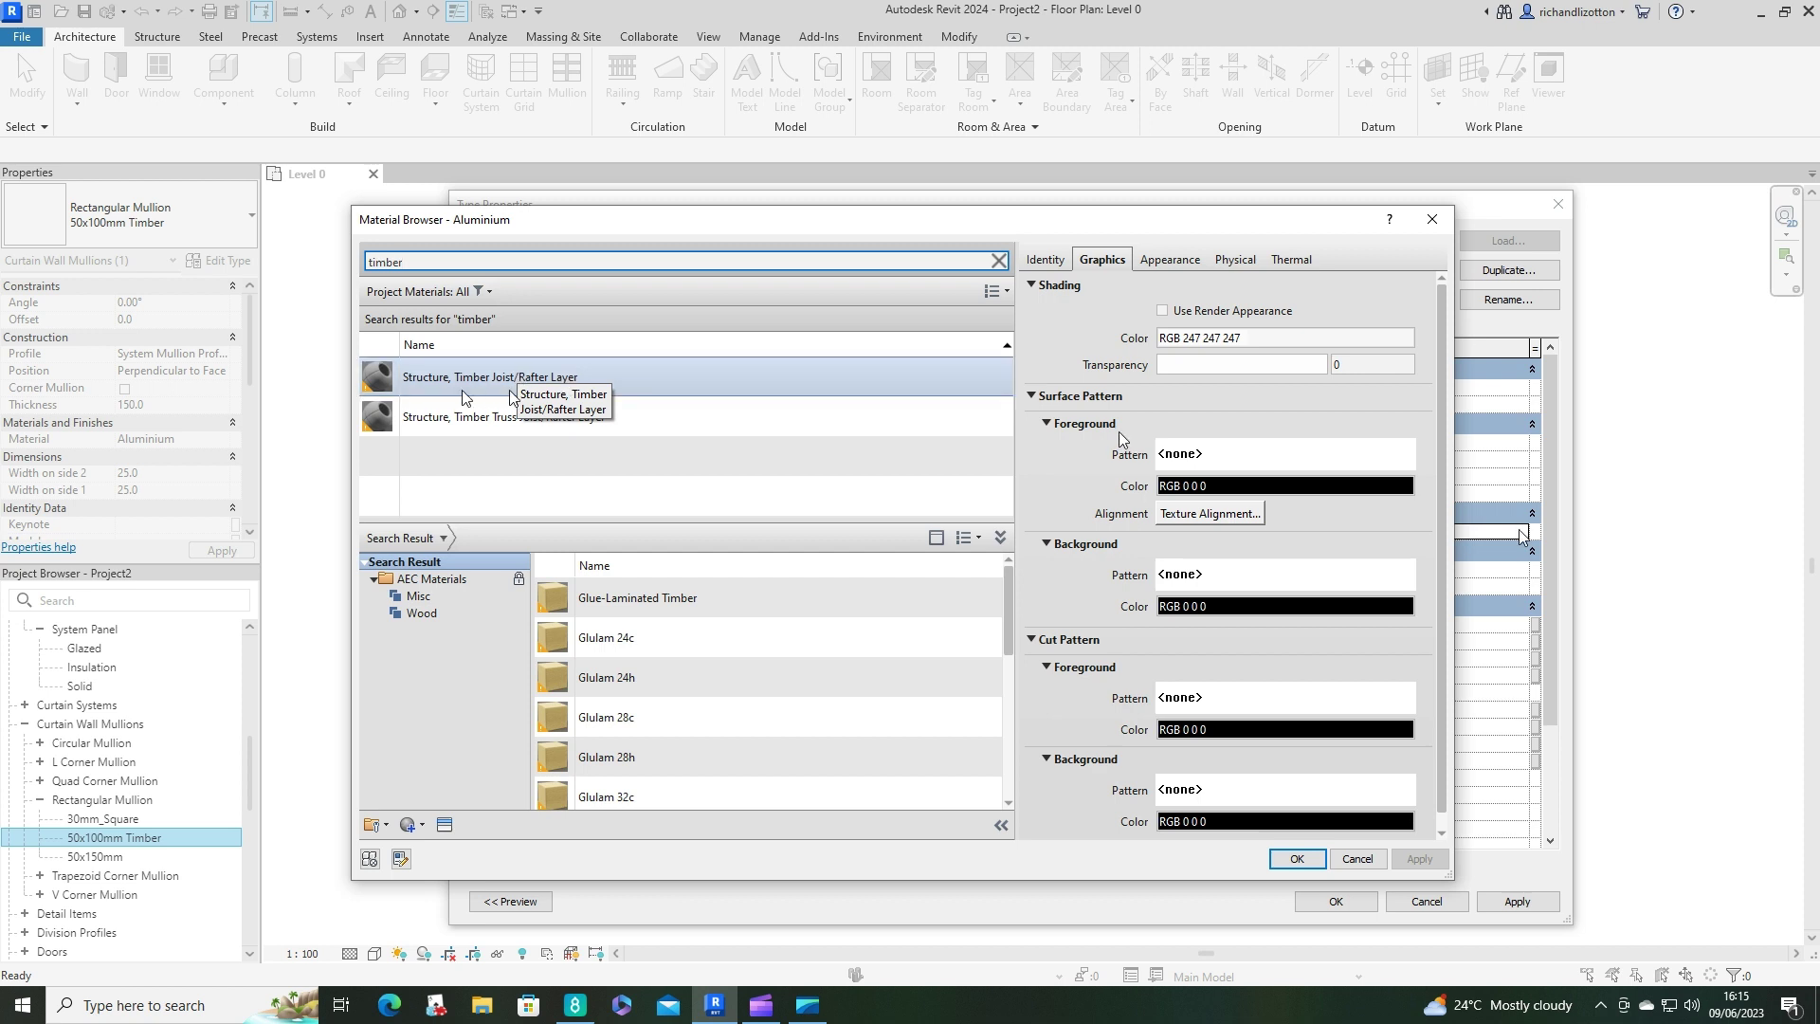
left_click(547, 382)
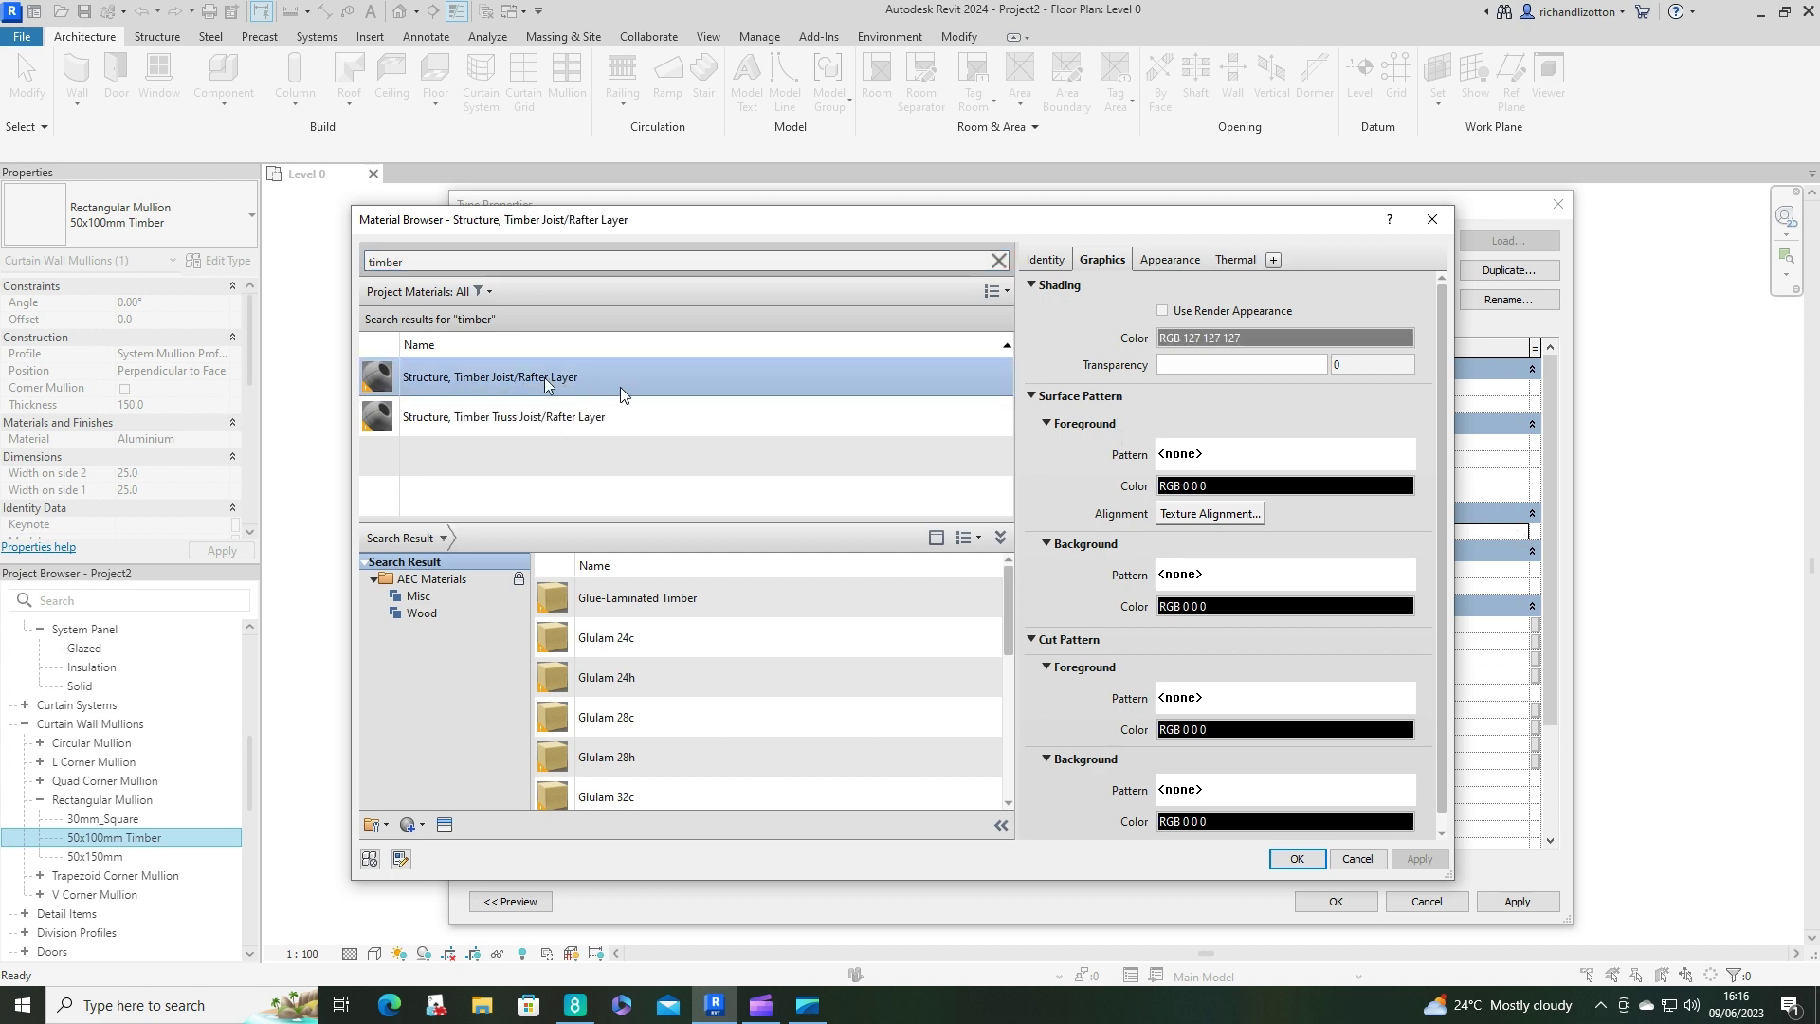
Set the timber joist material's shading colour to orange, RGB 255-128-0.
left_click(1237, 337)
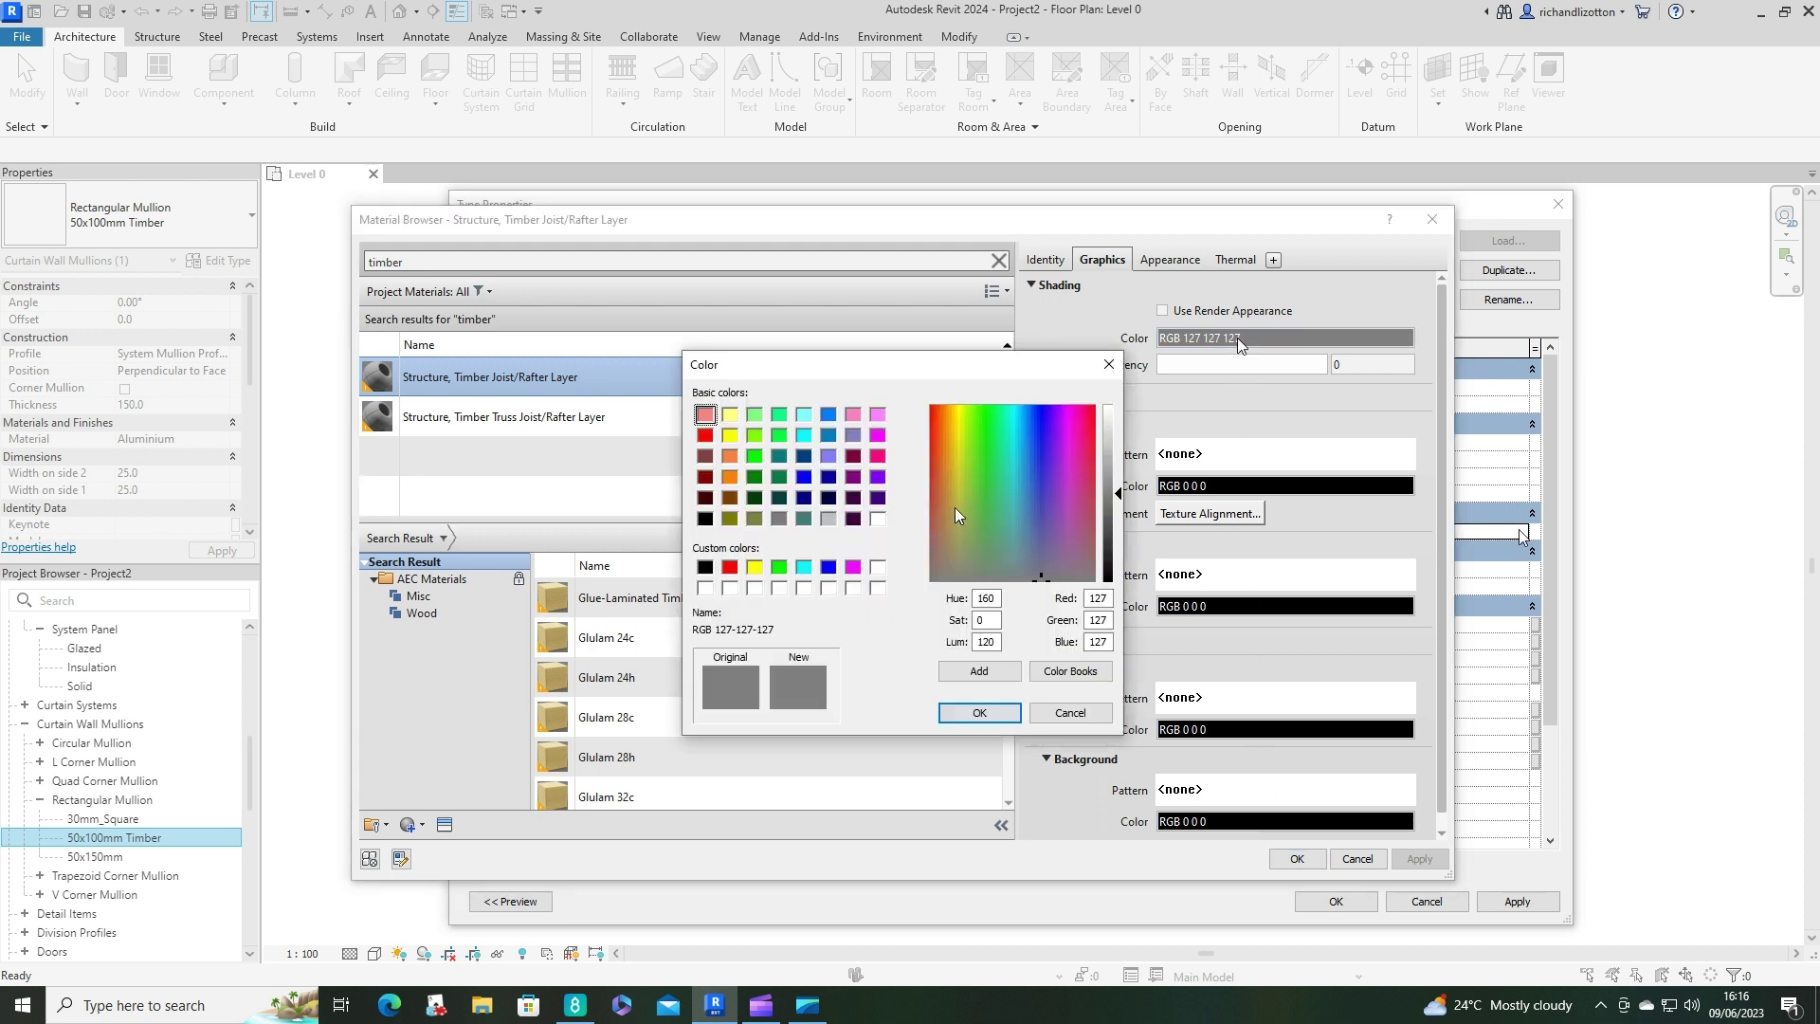
left_click(729, 497)
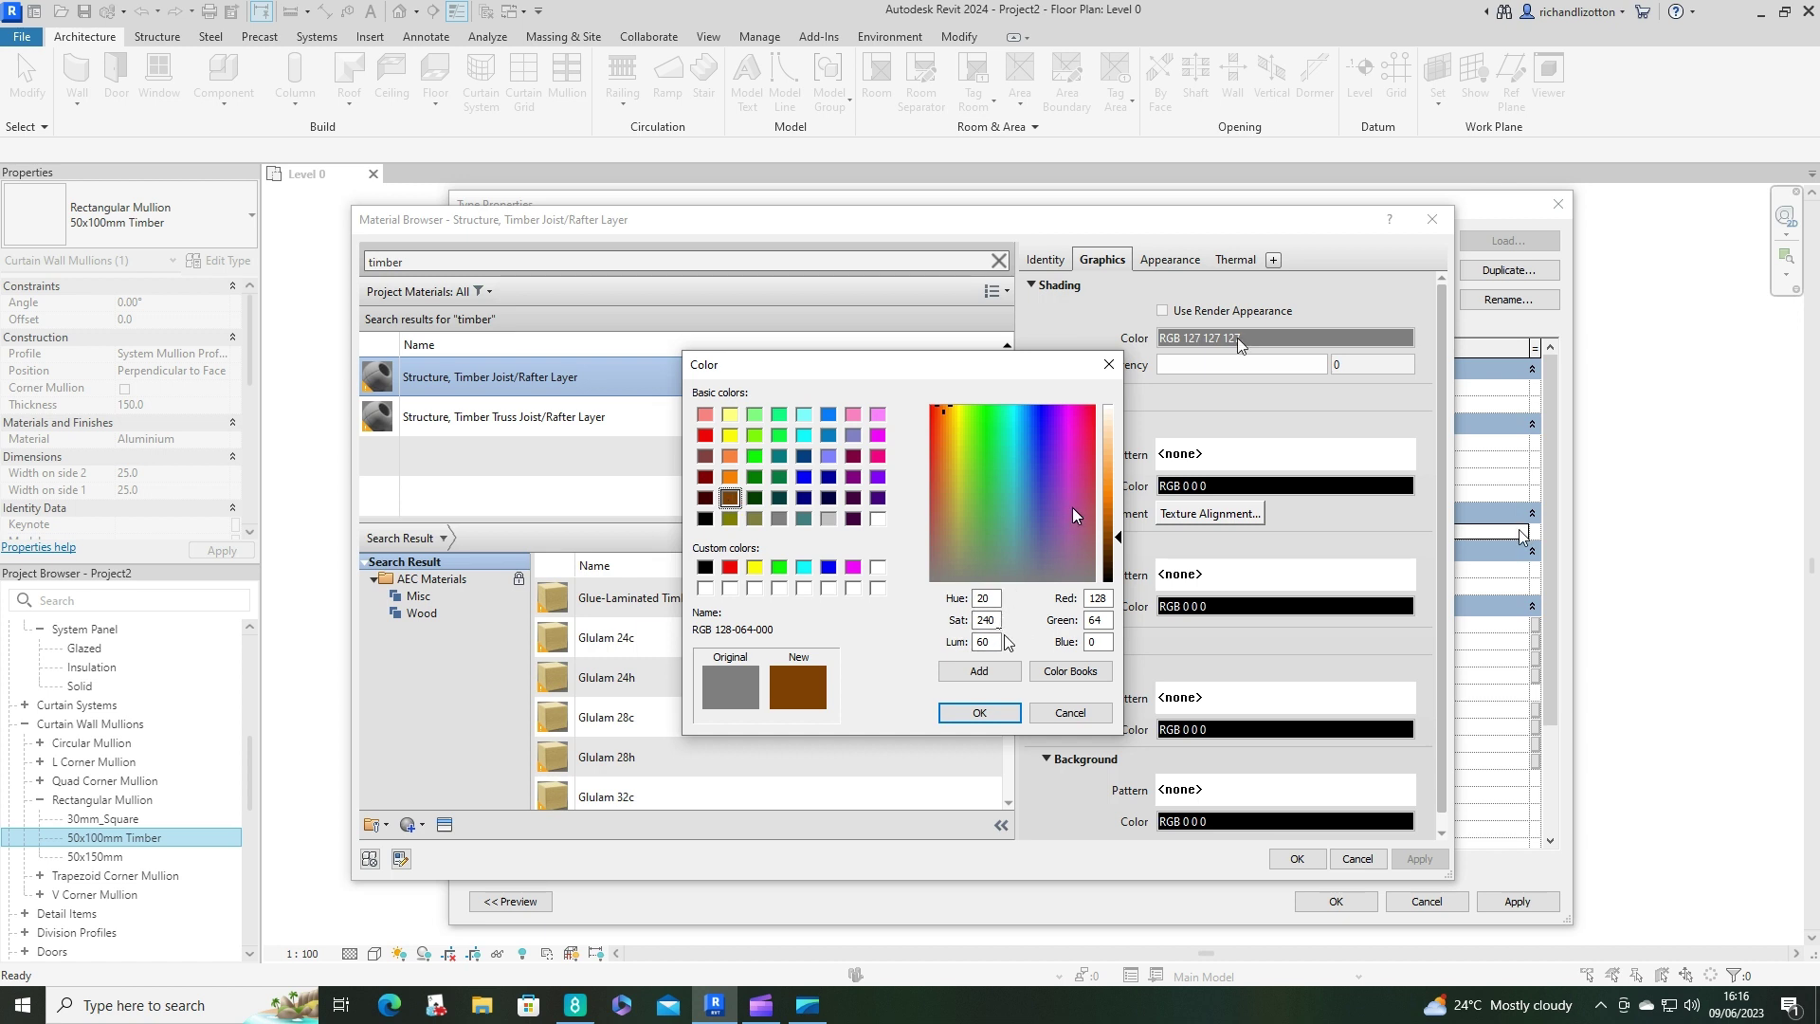
left_click(730, 475)
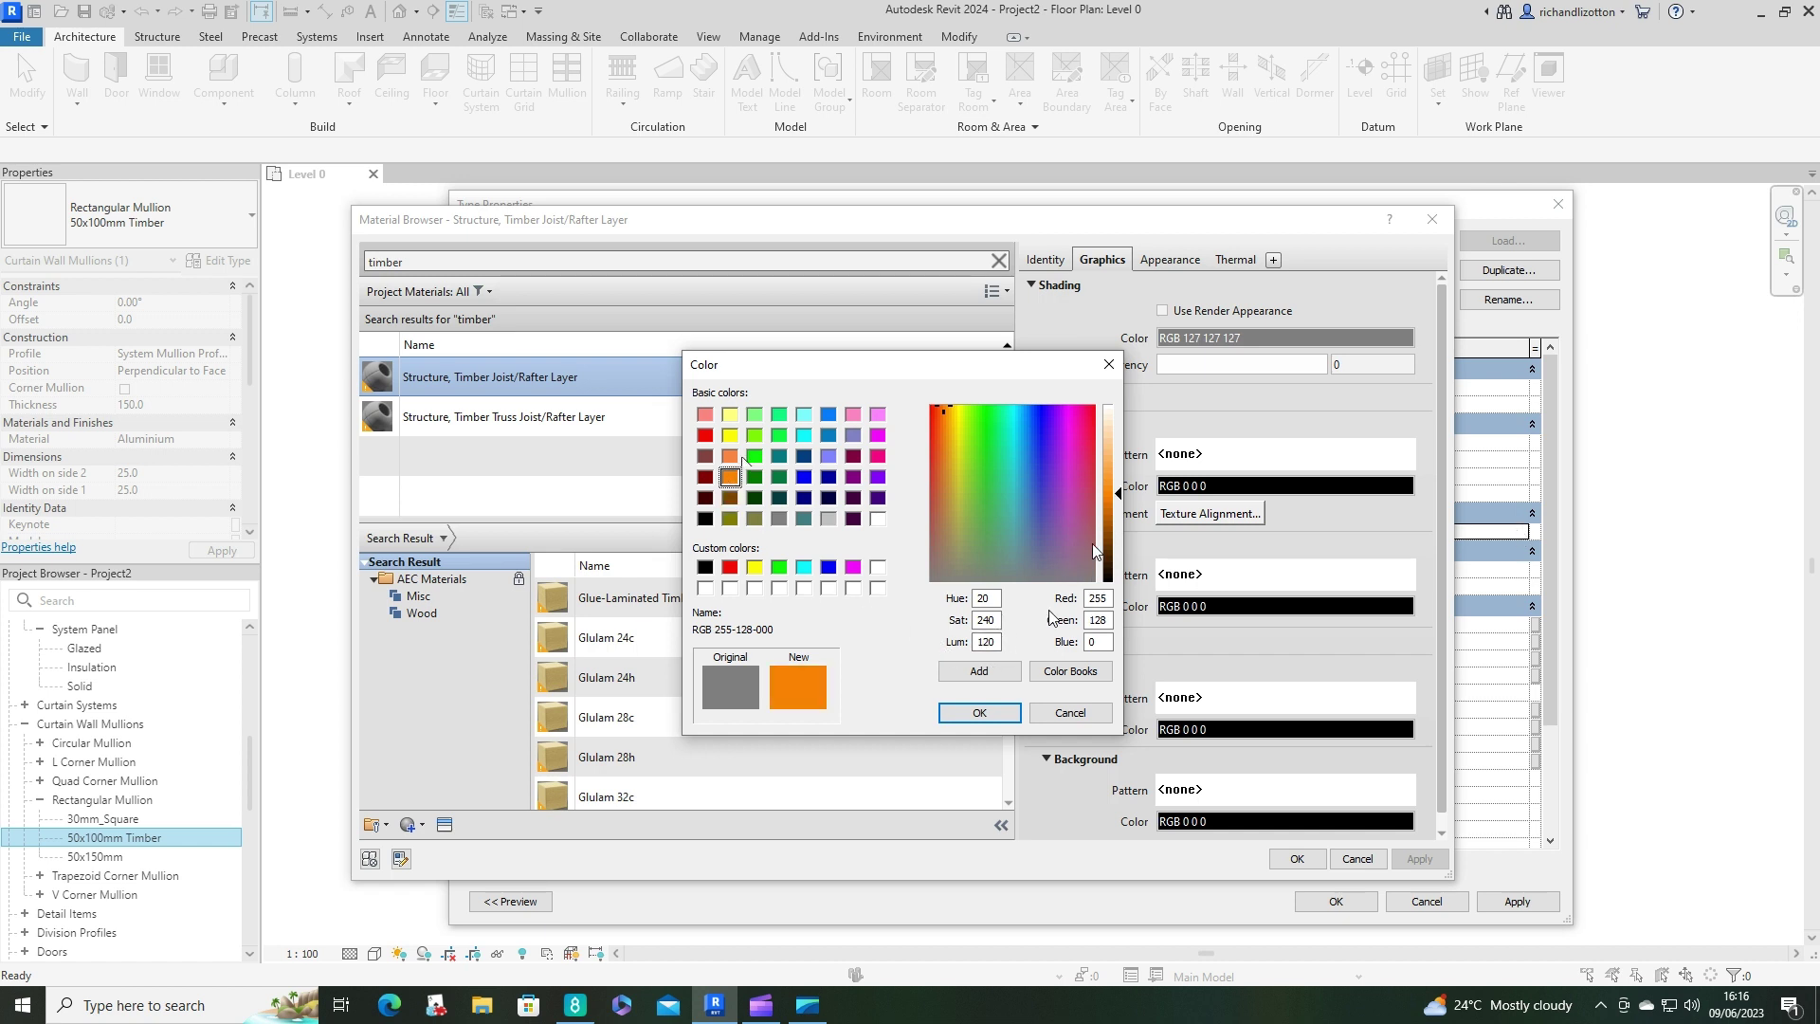
left_click(989, 714)
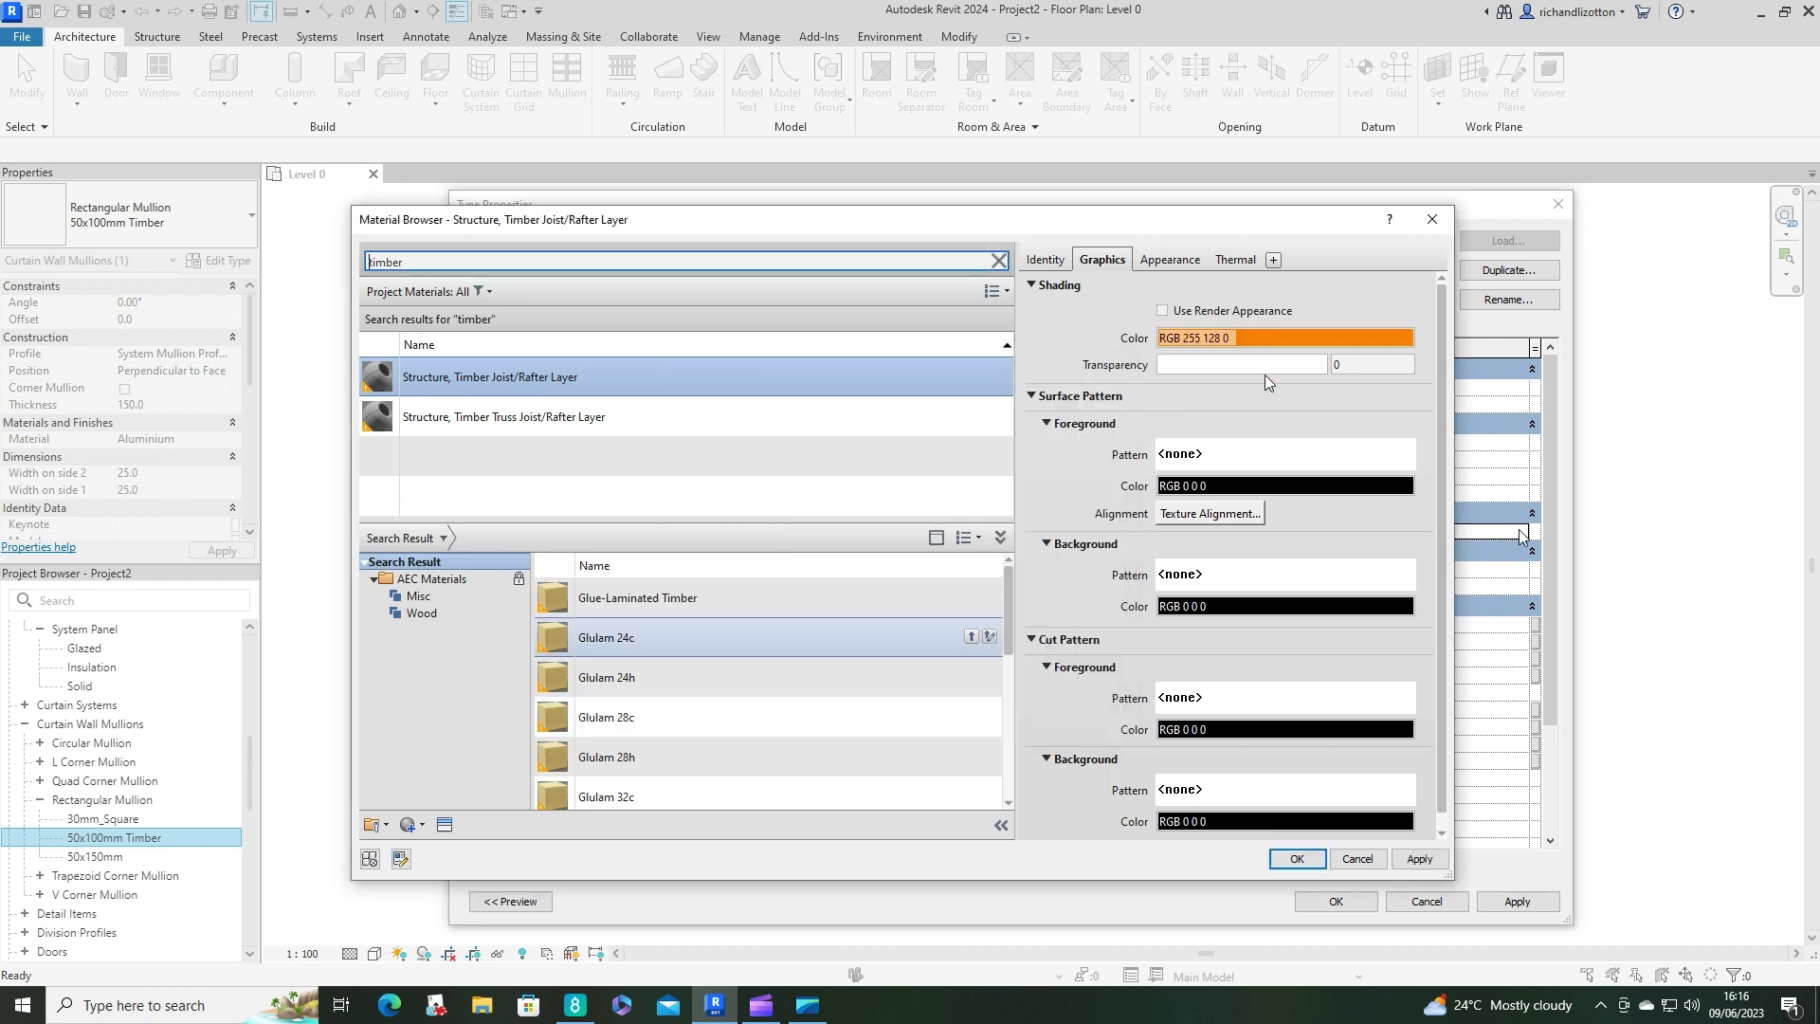
Set the timber material's surface pattern foreground and background colours to orange, RGB 255-128-0.
left_click(1267, 487)
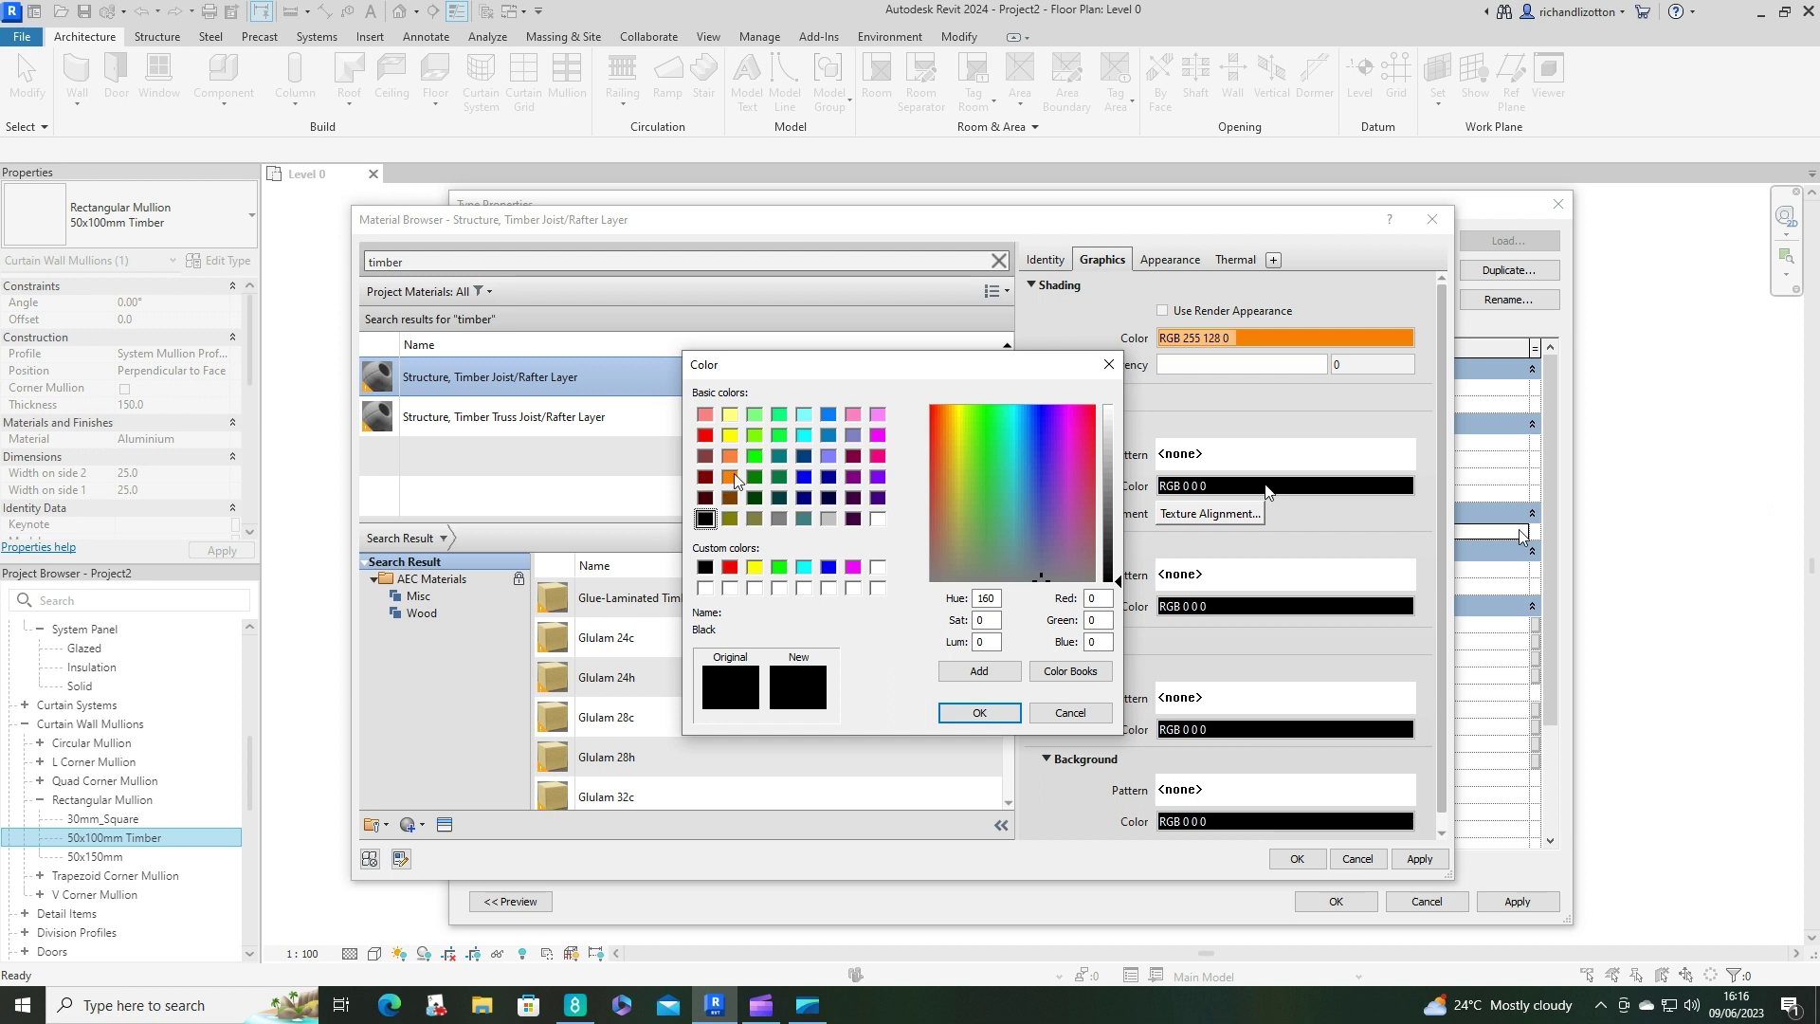
left_click(730, 478)
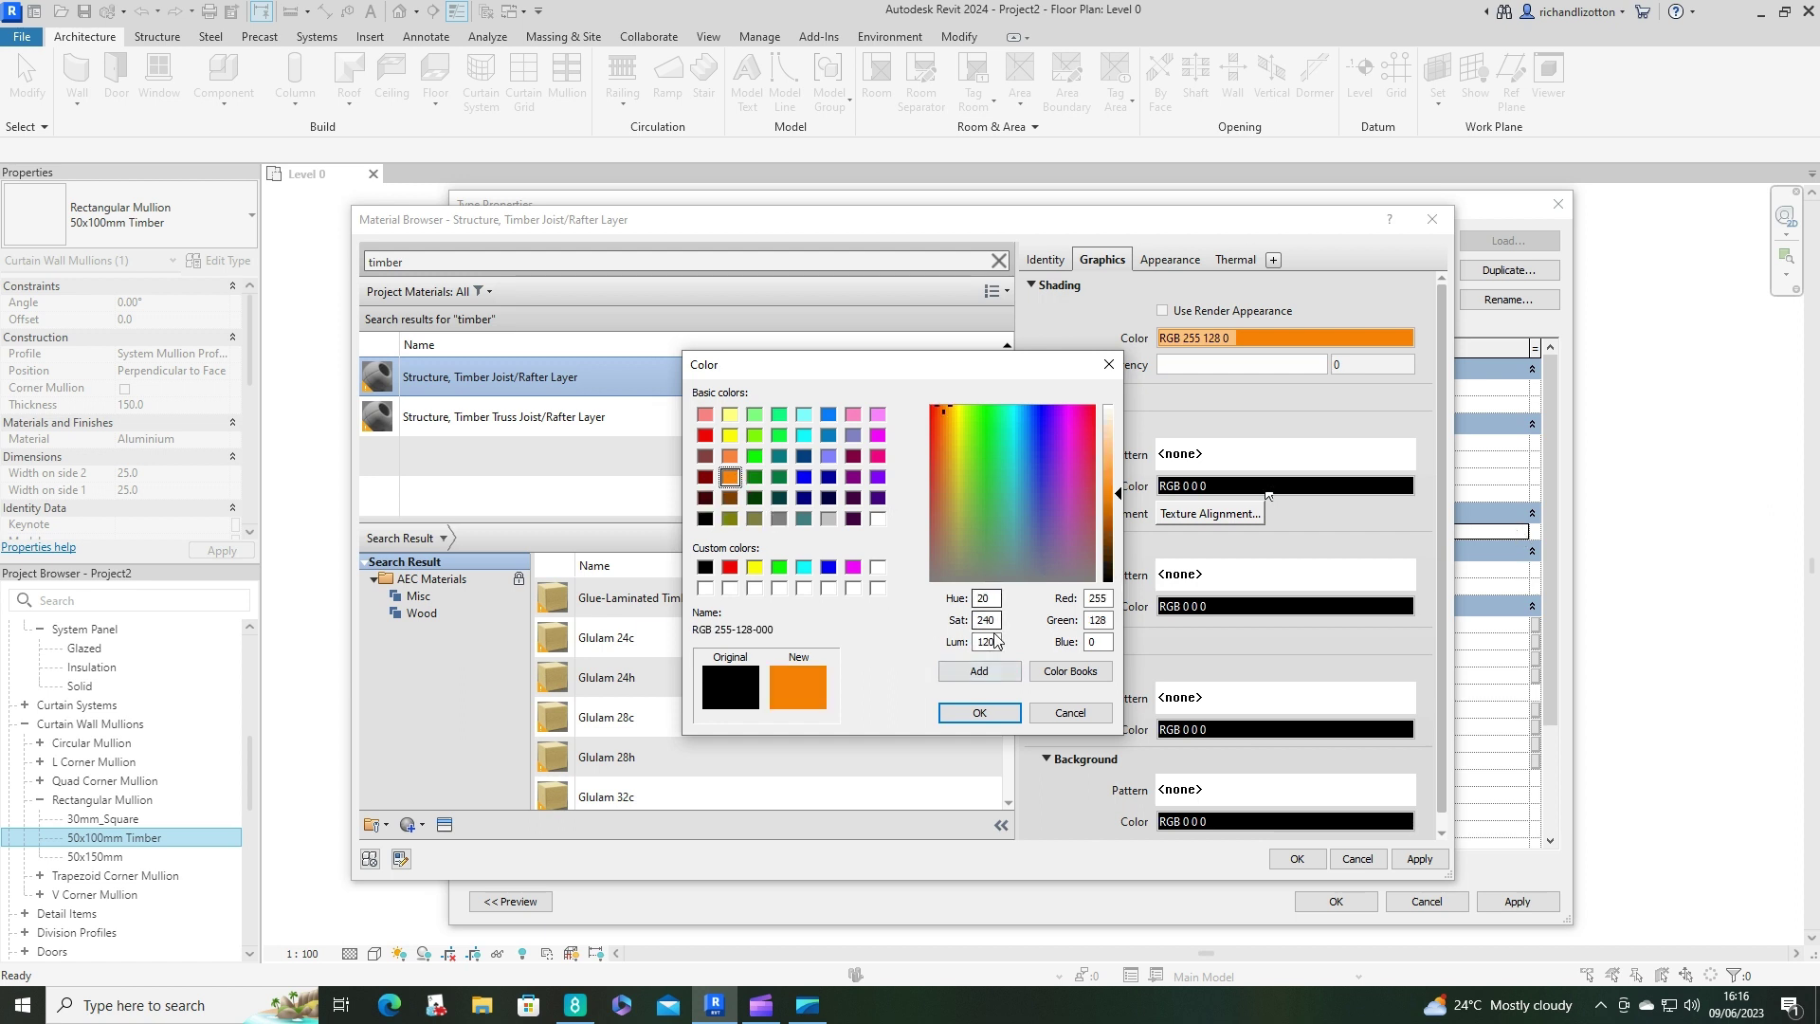
left_click(991, 715)
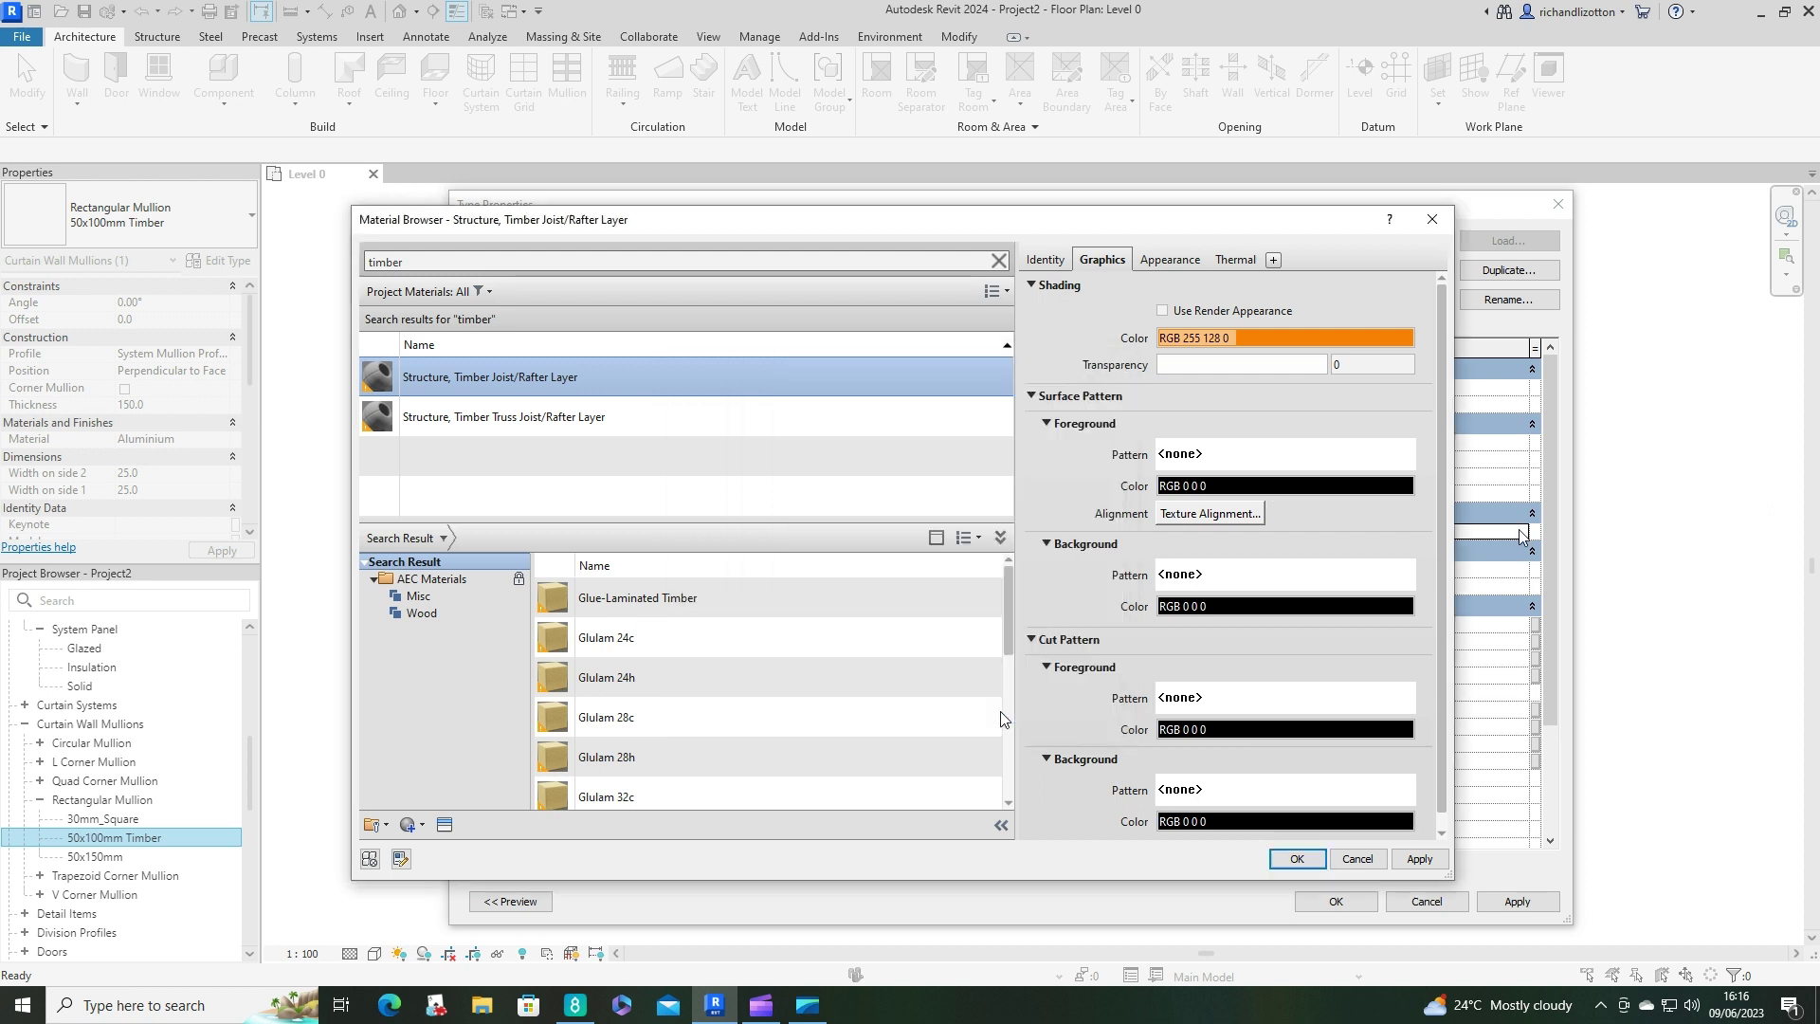
left_click(1230, 605)
left_click(730, 477)
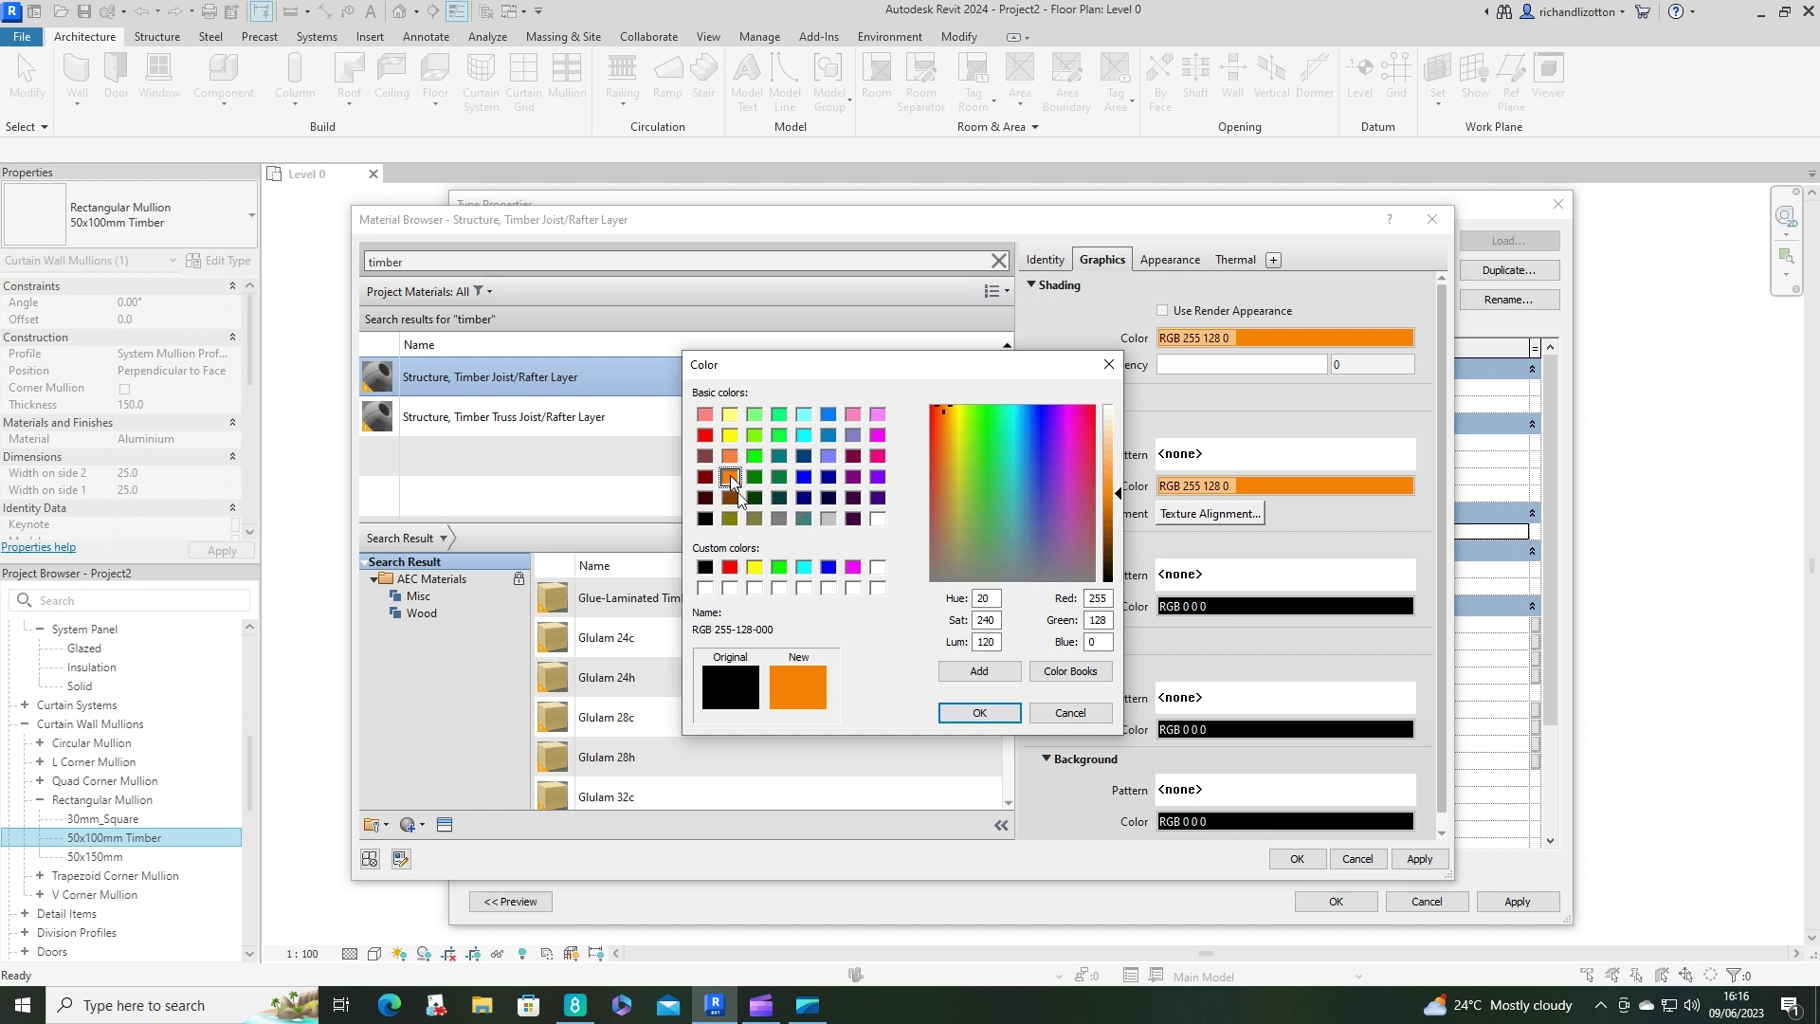
left_click(976, 712)
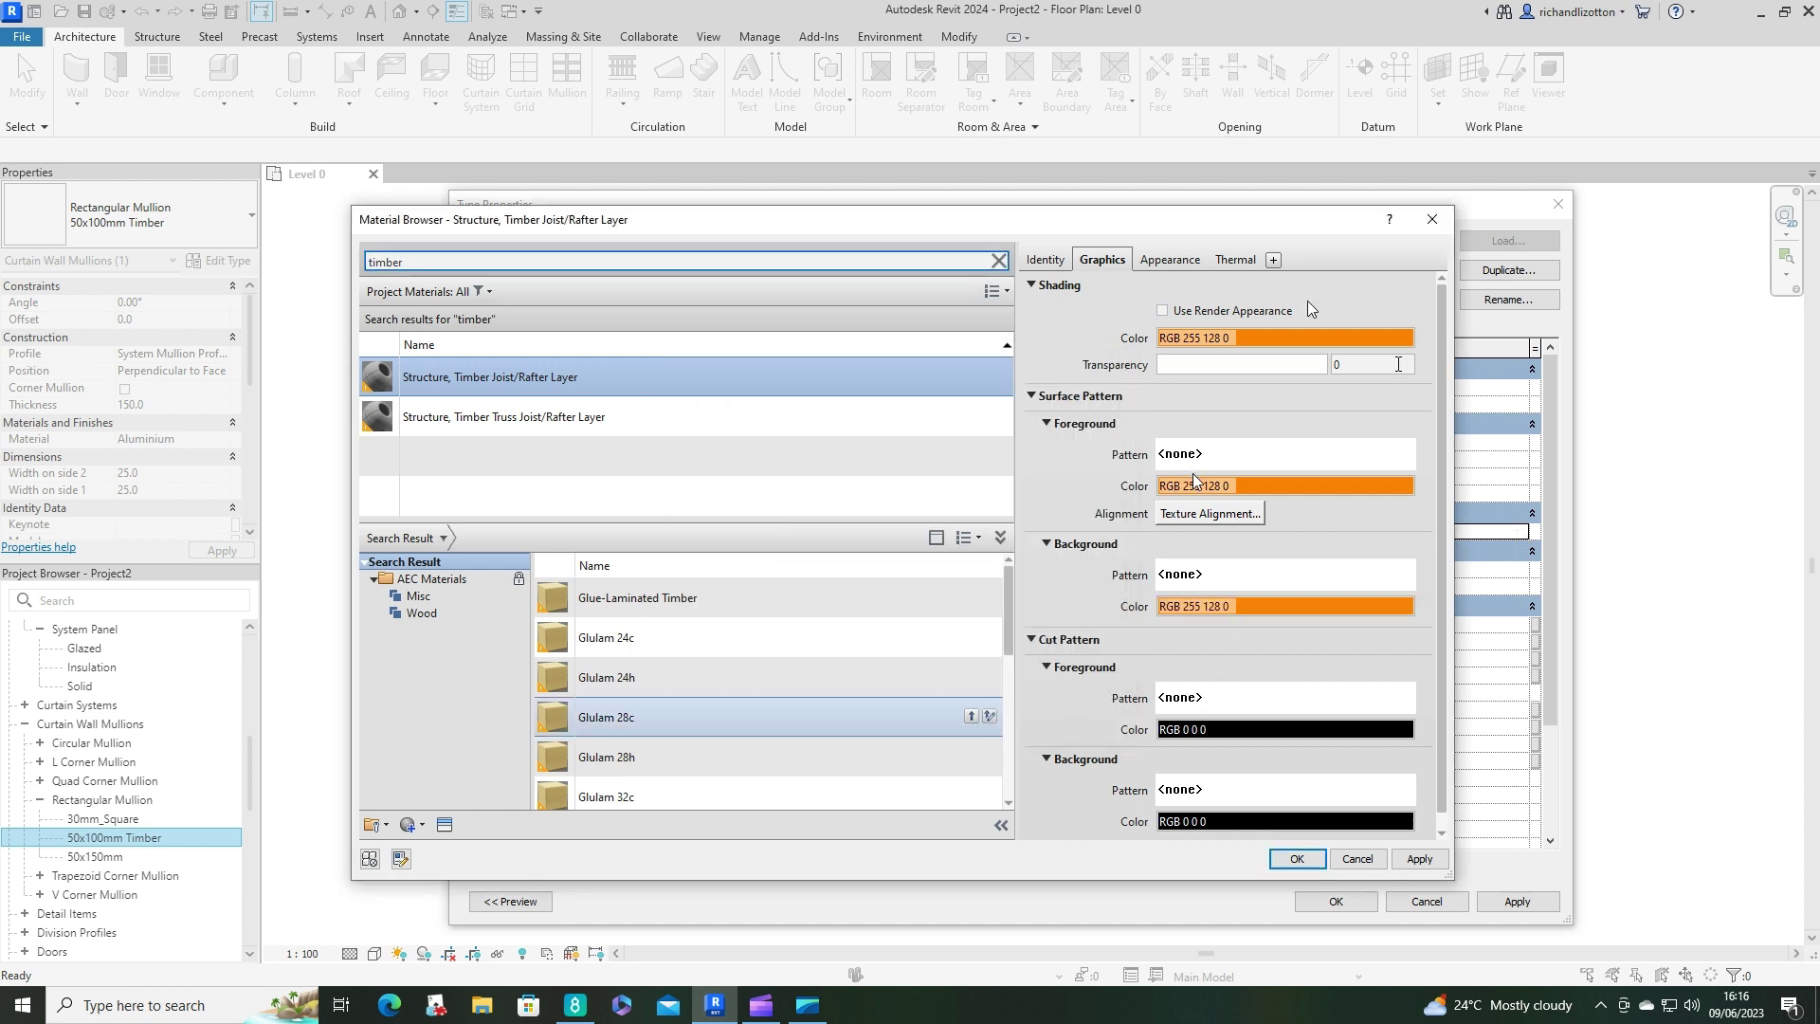
Set the timber material's generic appearance colour to RGB 255-128-0 and accept the material and mullion type properties.
left_click(1179, 257)
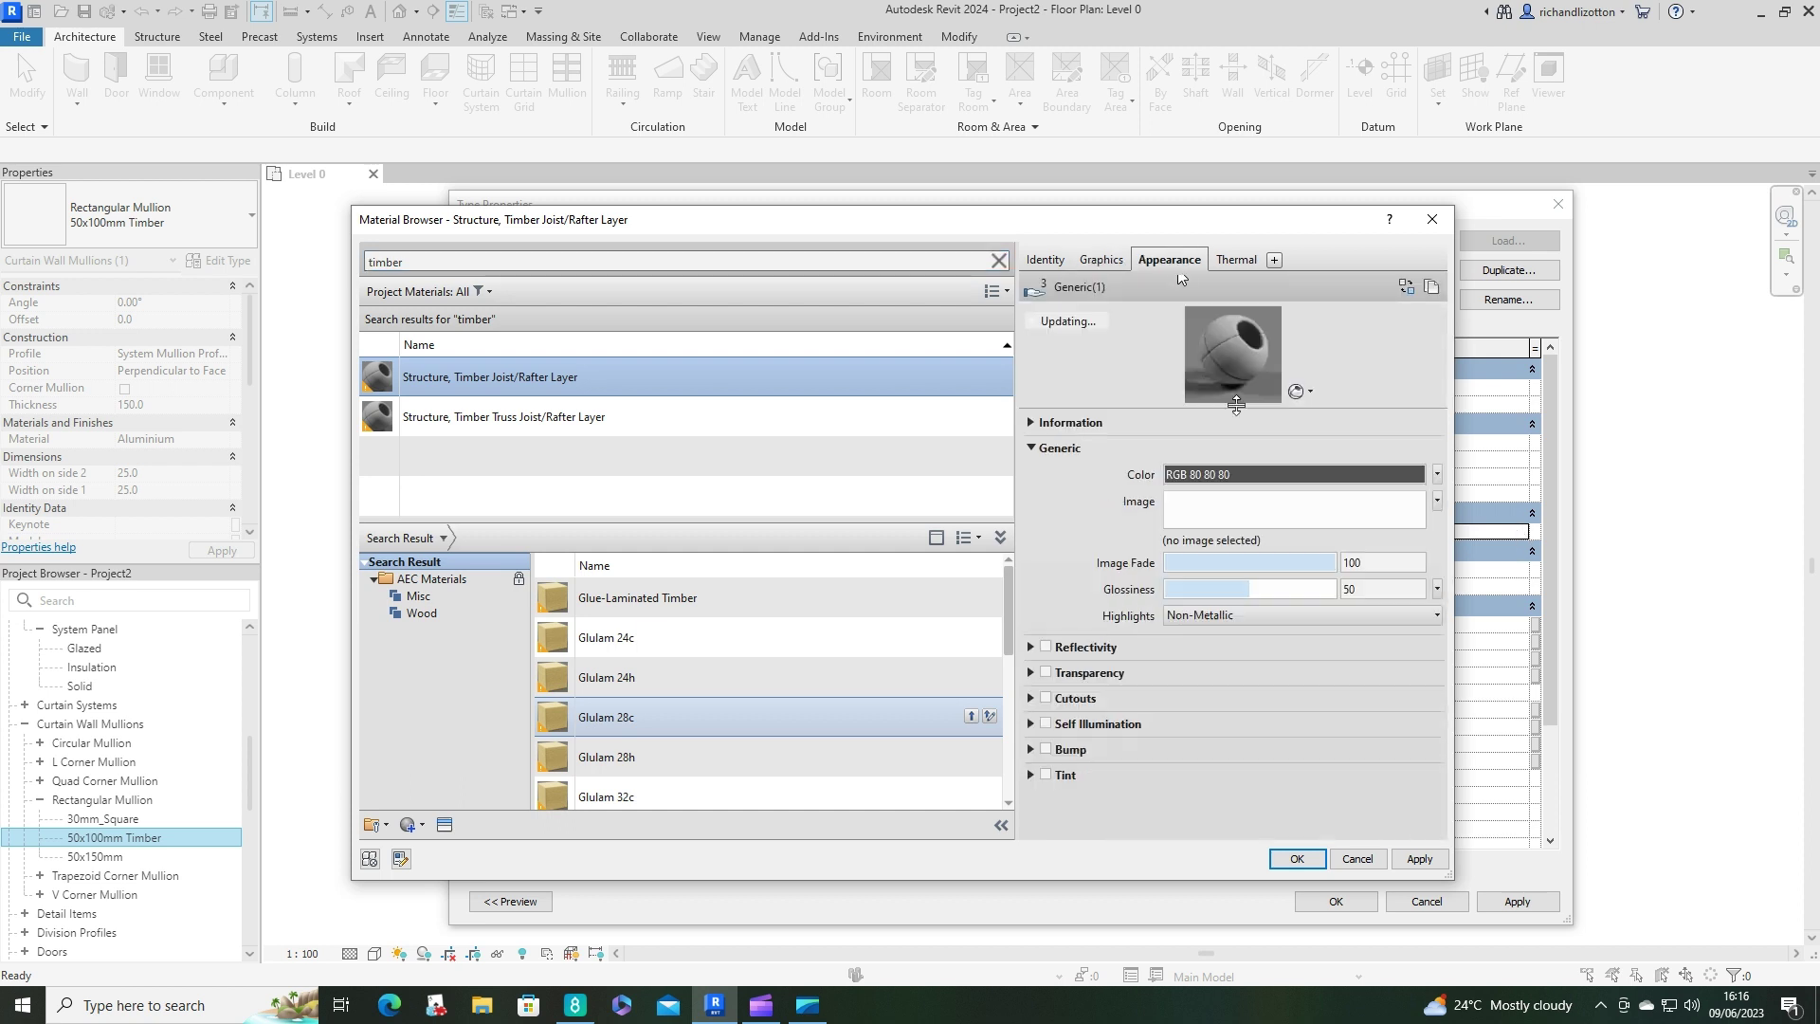
left_click(1299, 474)
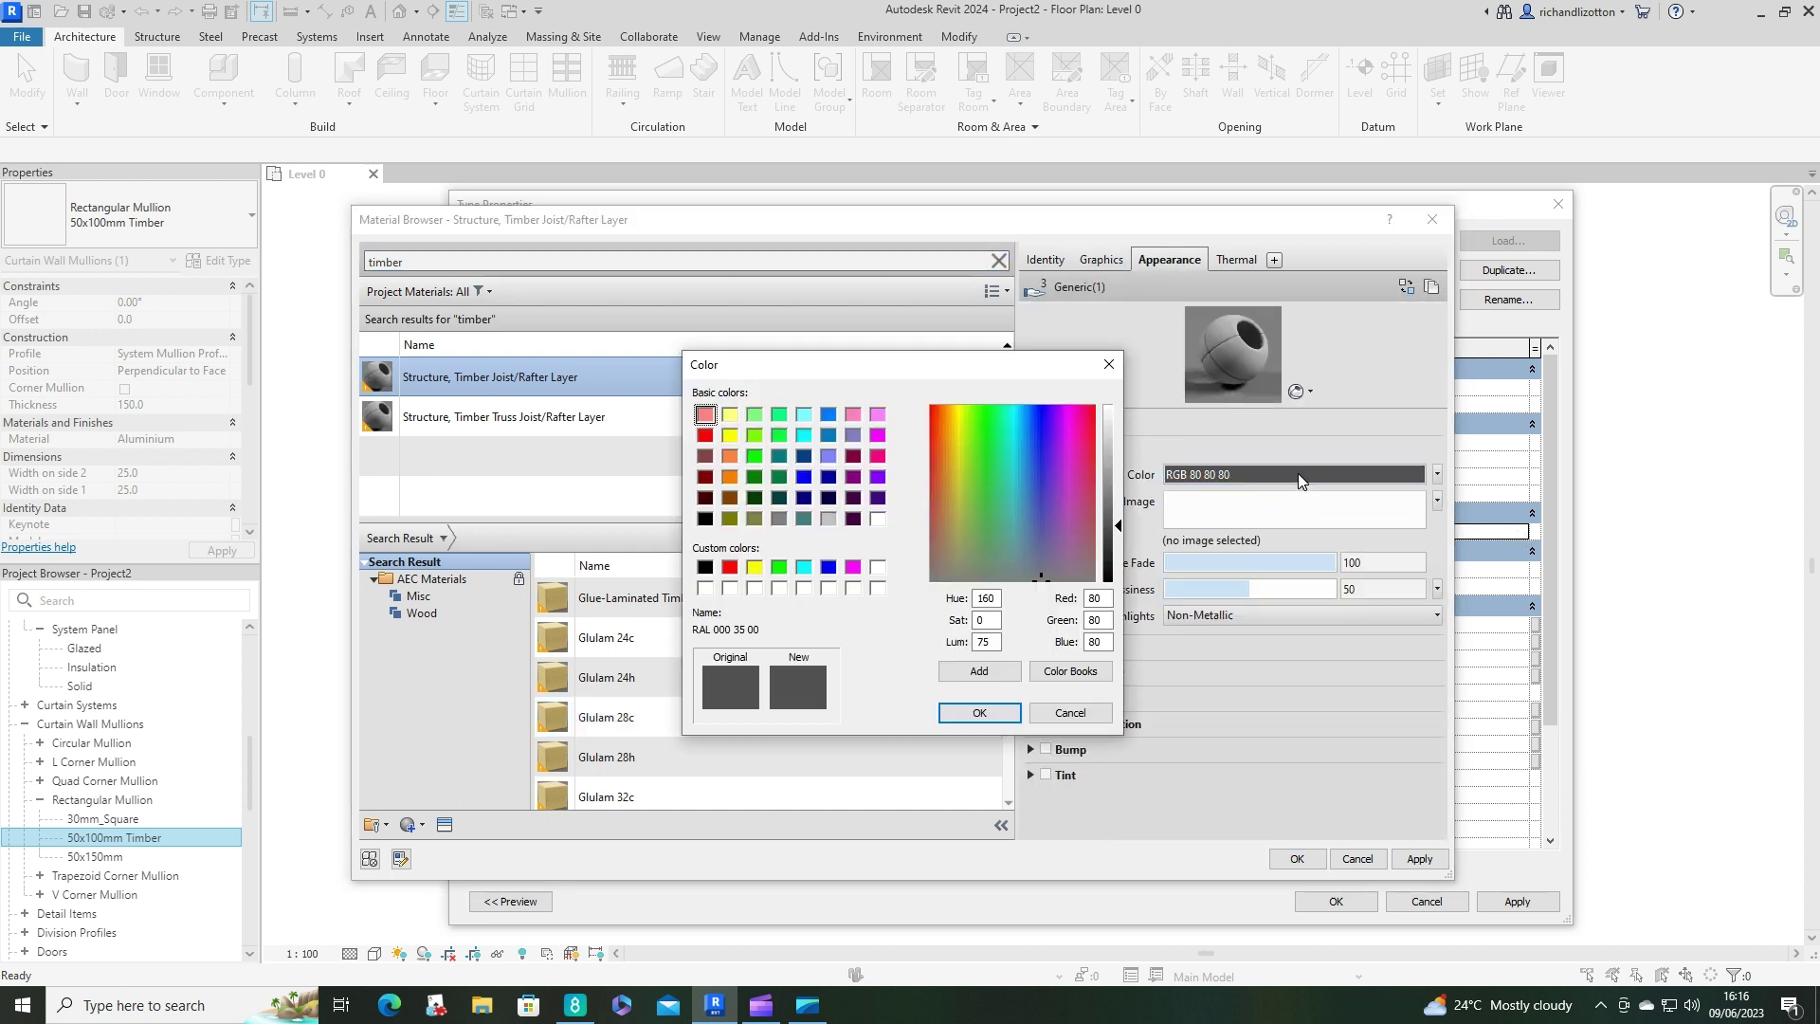
left_click(730, 477)
left_click(979, 713)
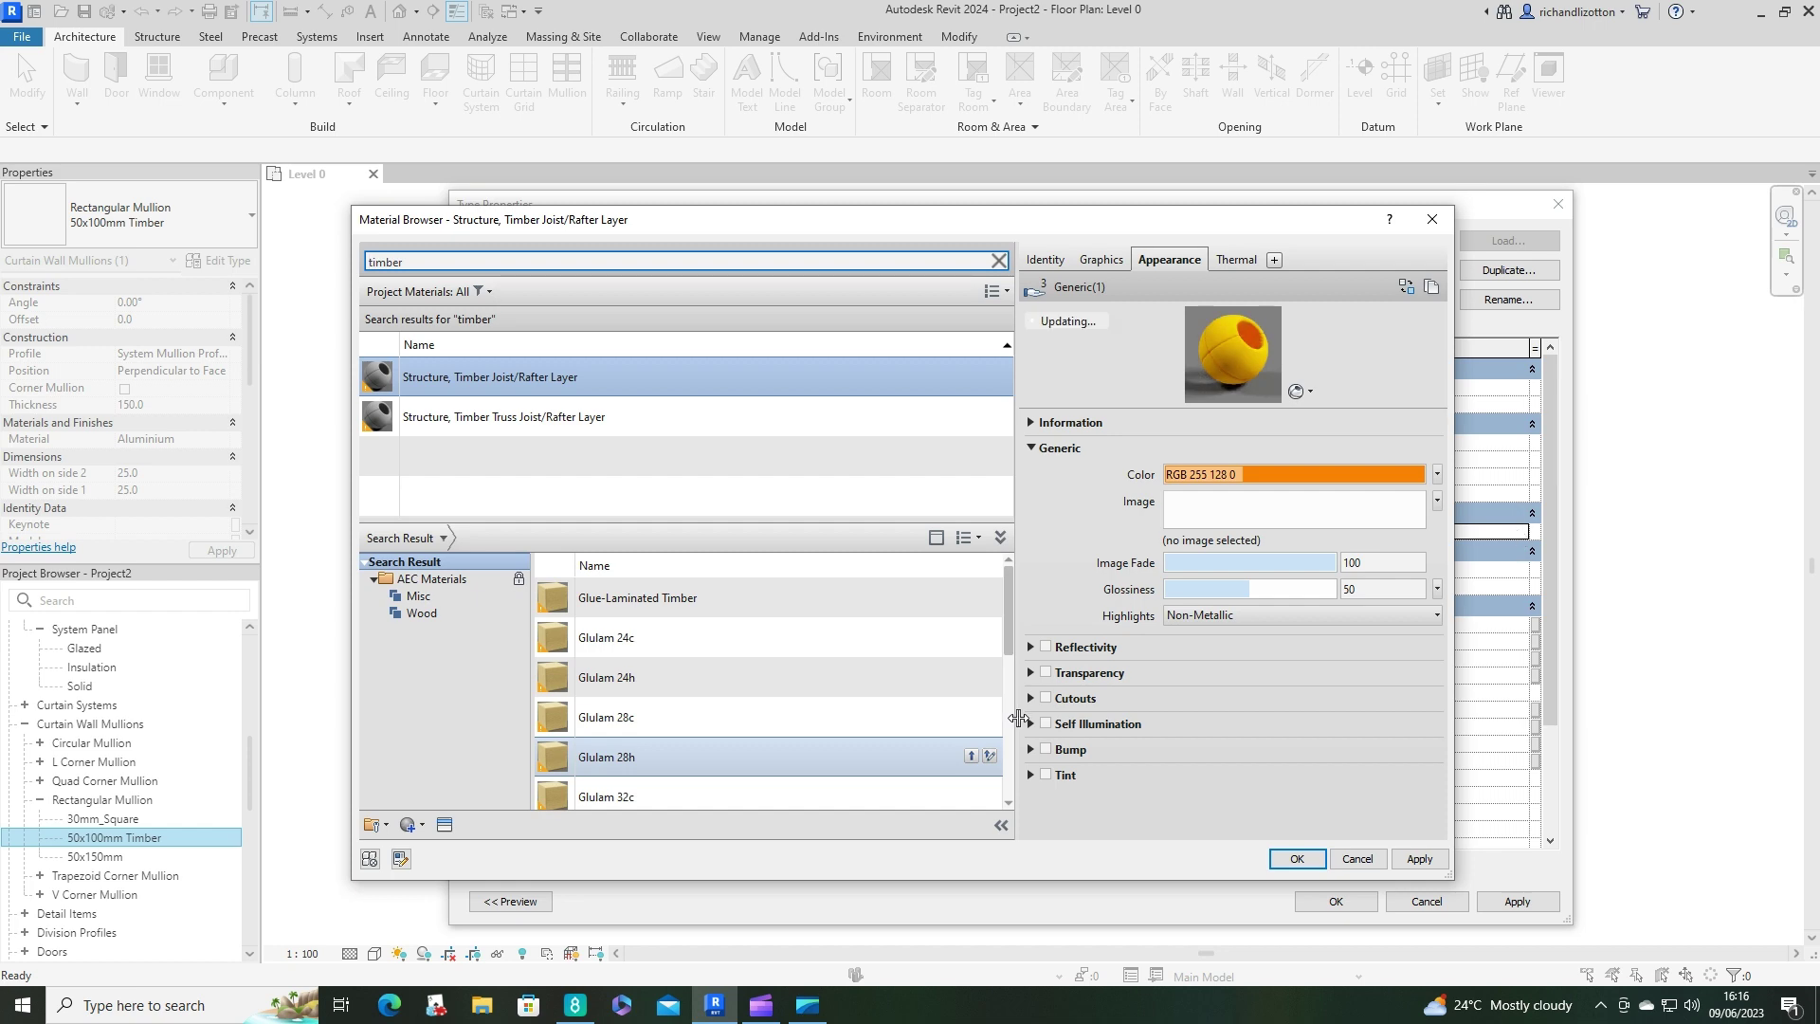
left_click(1295, 859)
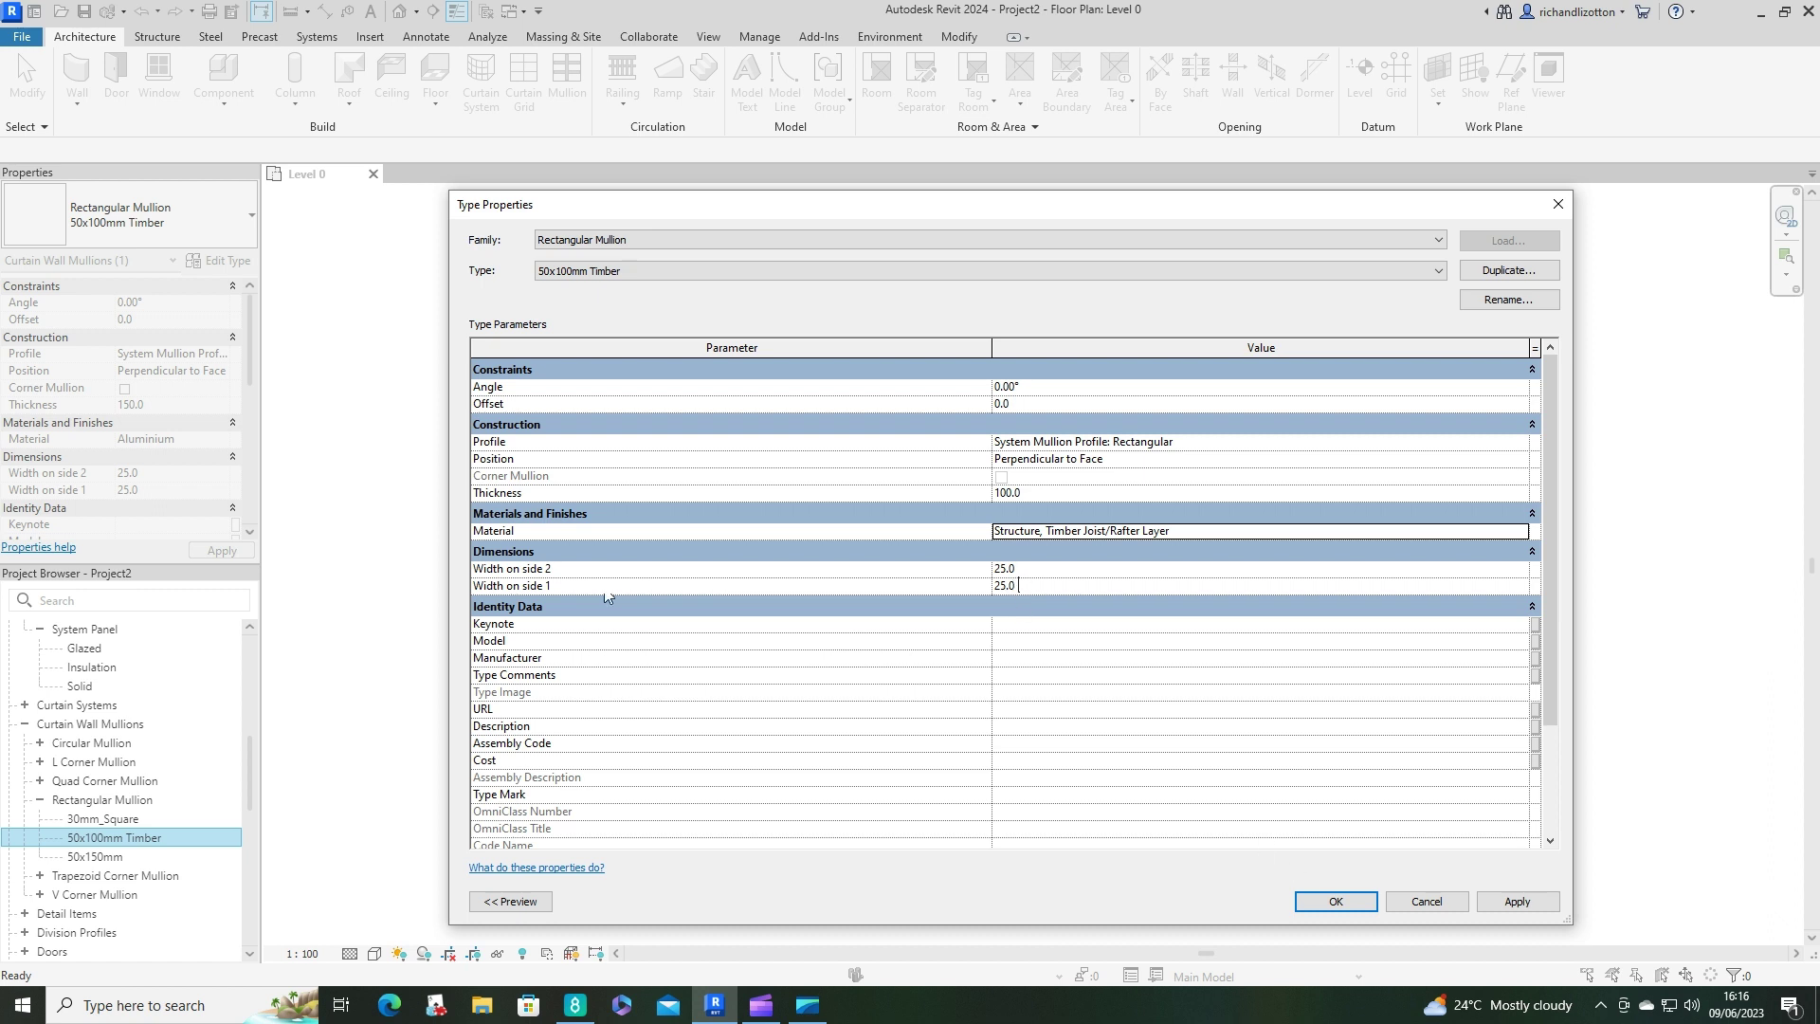
left_click(1332, 900)
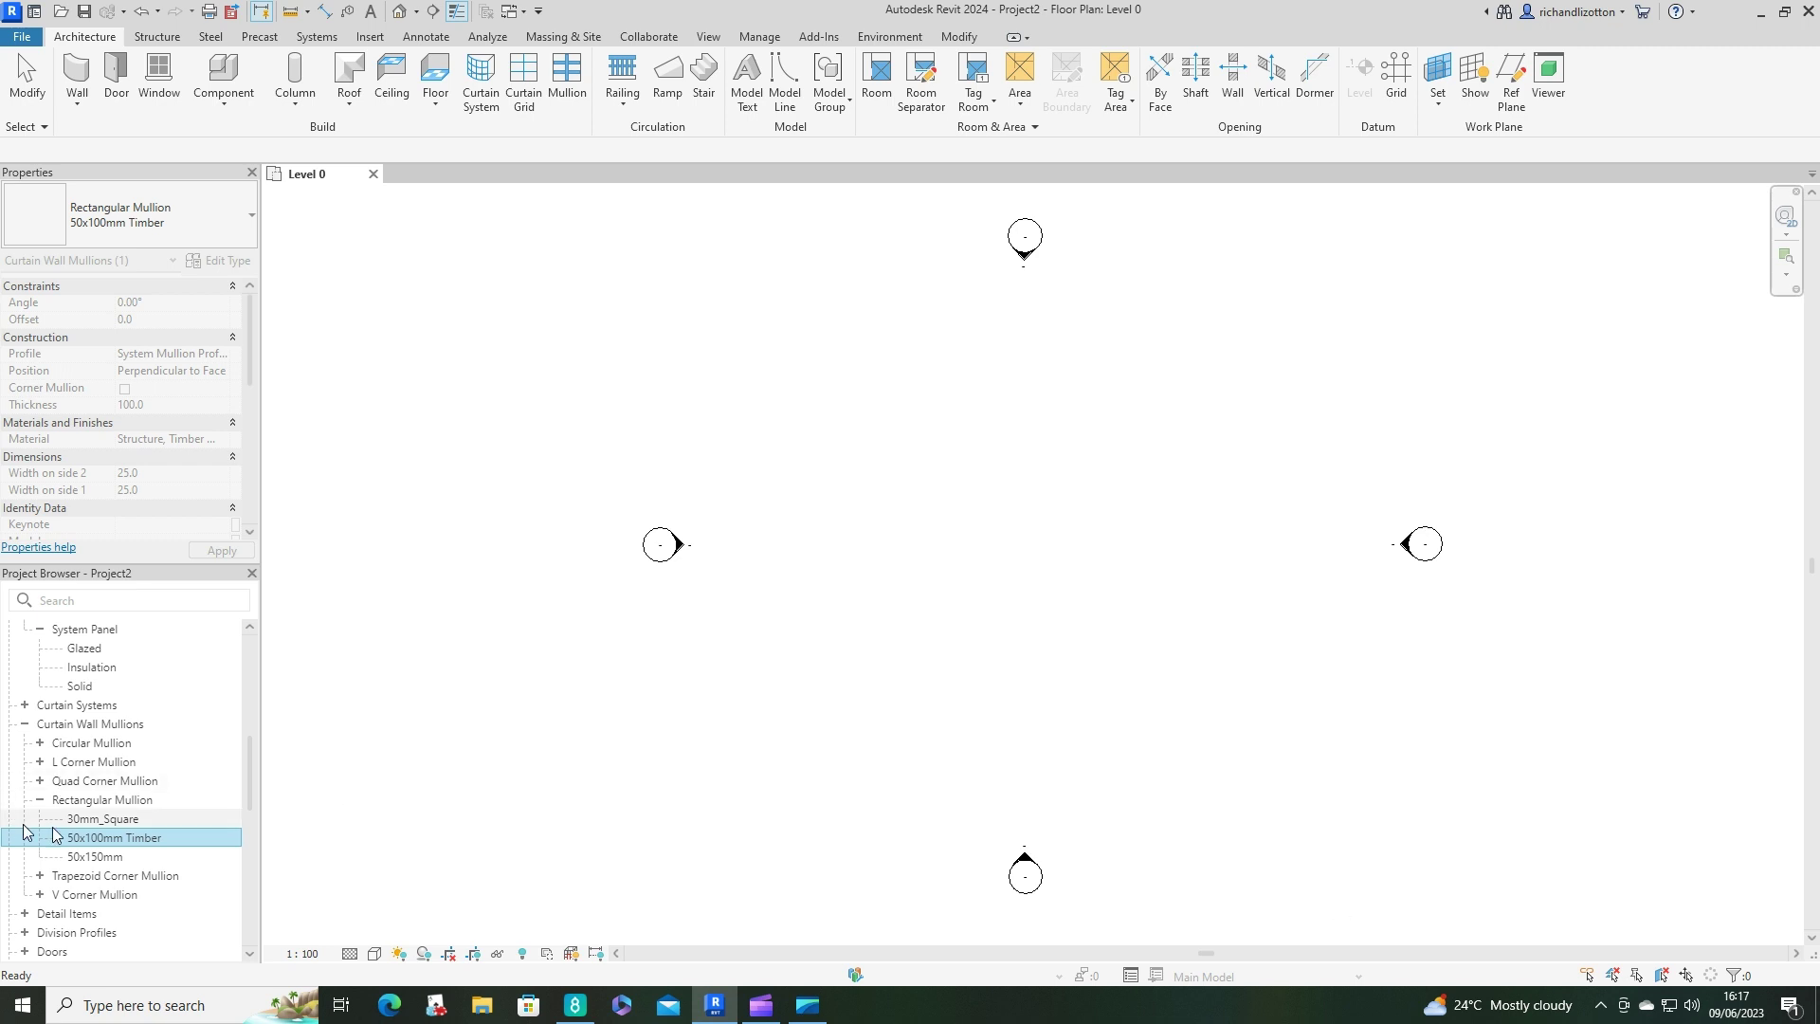
Set the Insulation panel type's offset to 0 and change its thickness.
left_click(91, 669)
double_click(92, 669)
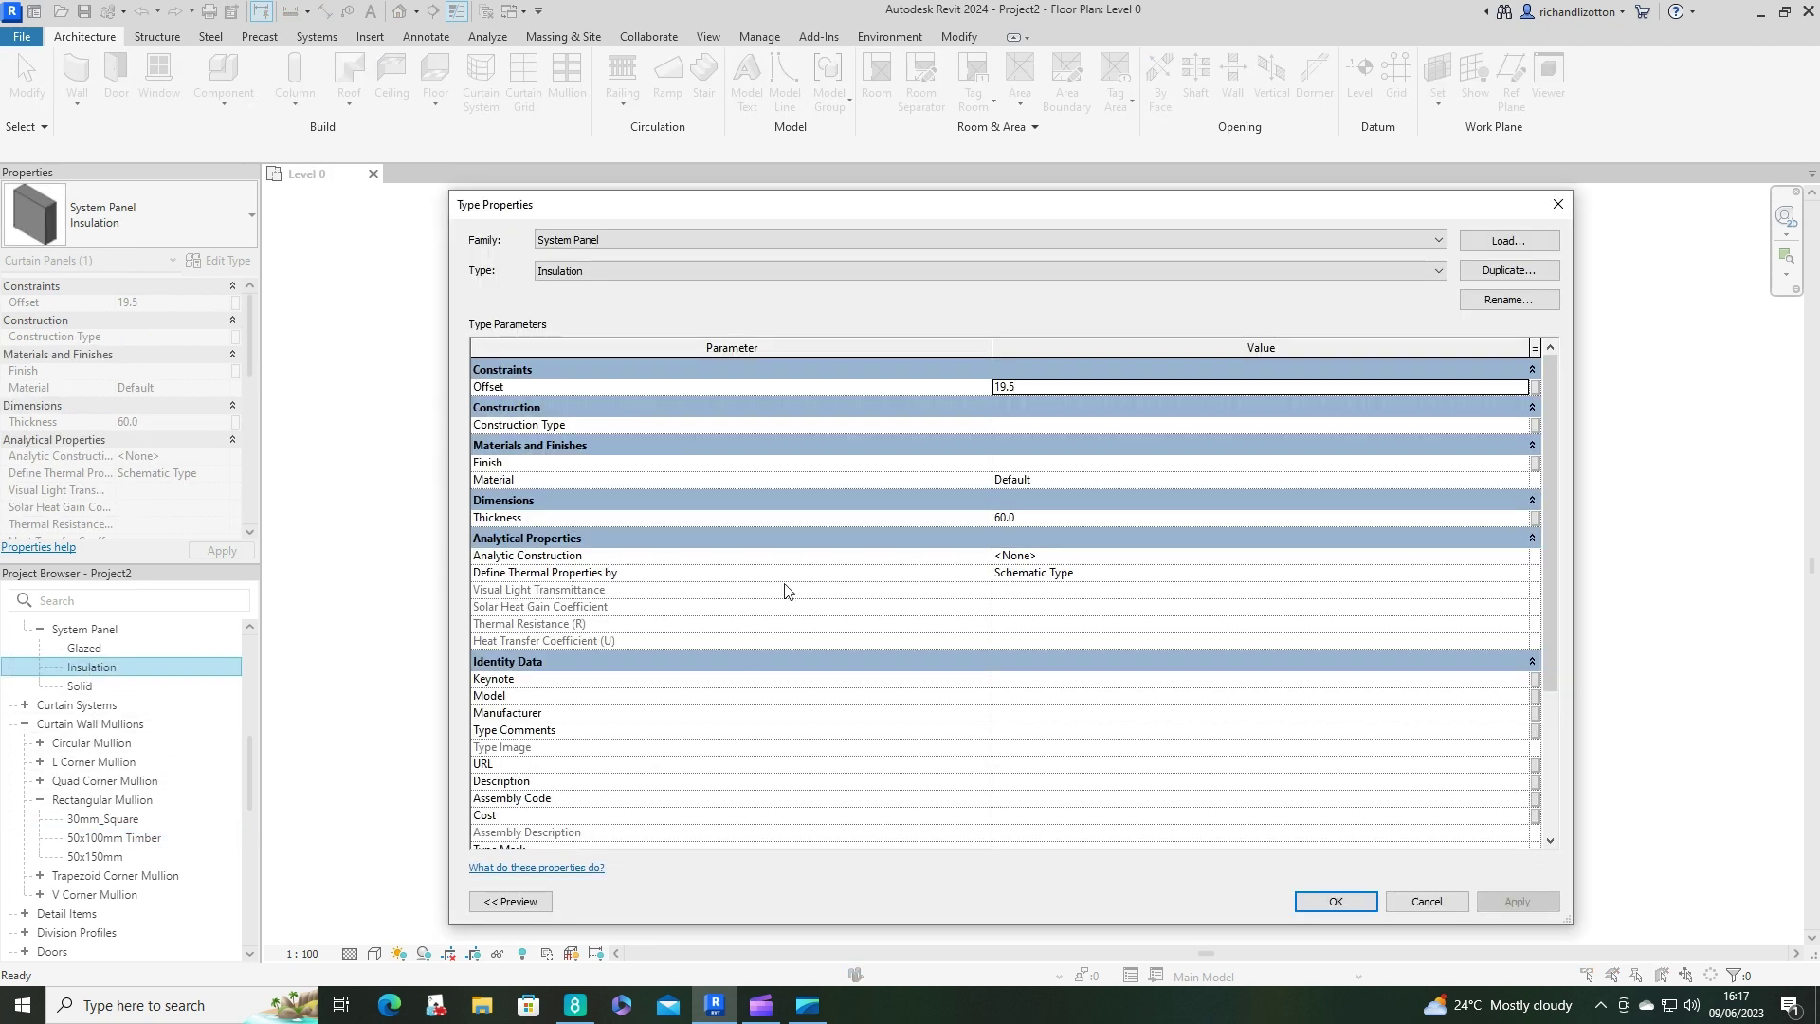
left_click(1049, 387)
type("0")
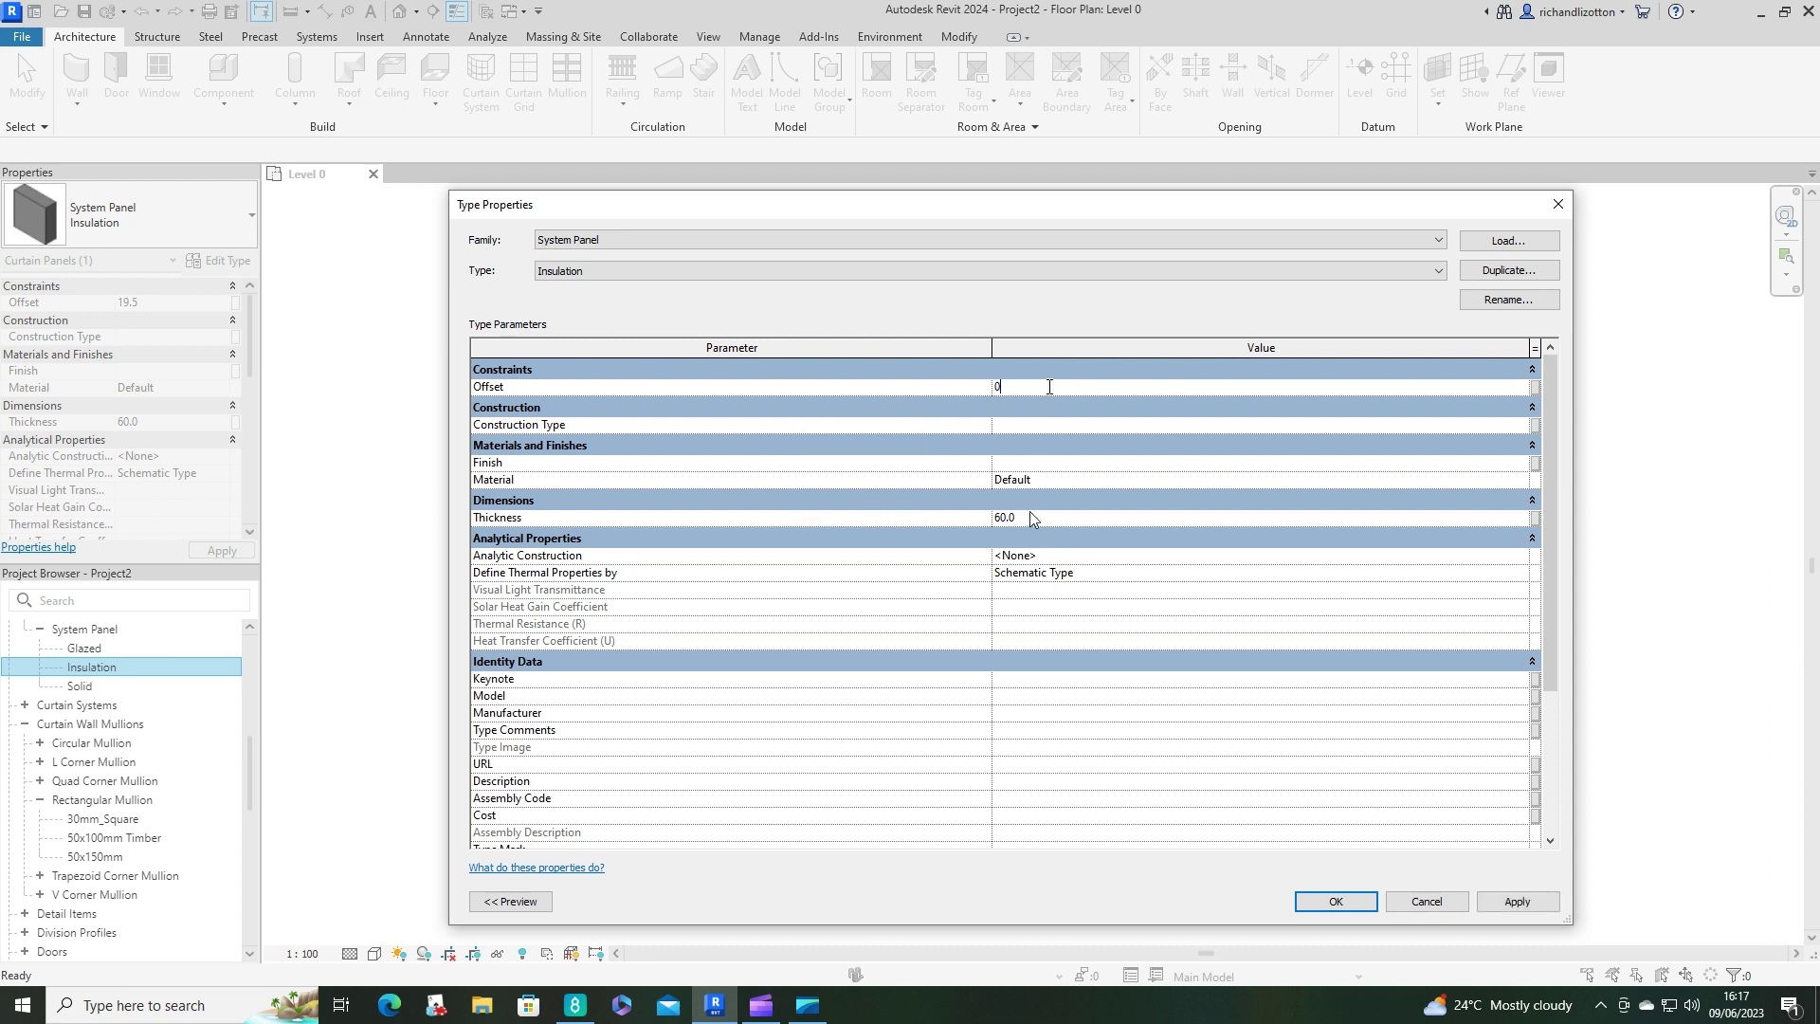
type("1")
Search the materials for "insulation" and choose Fiberglass Batt for the Insulation panel type.
left_click(1124, 479)
left_click(1522, 479)
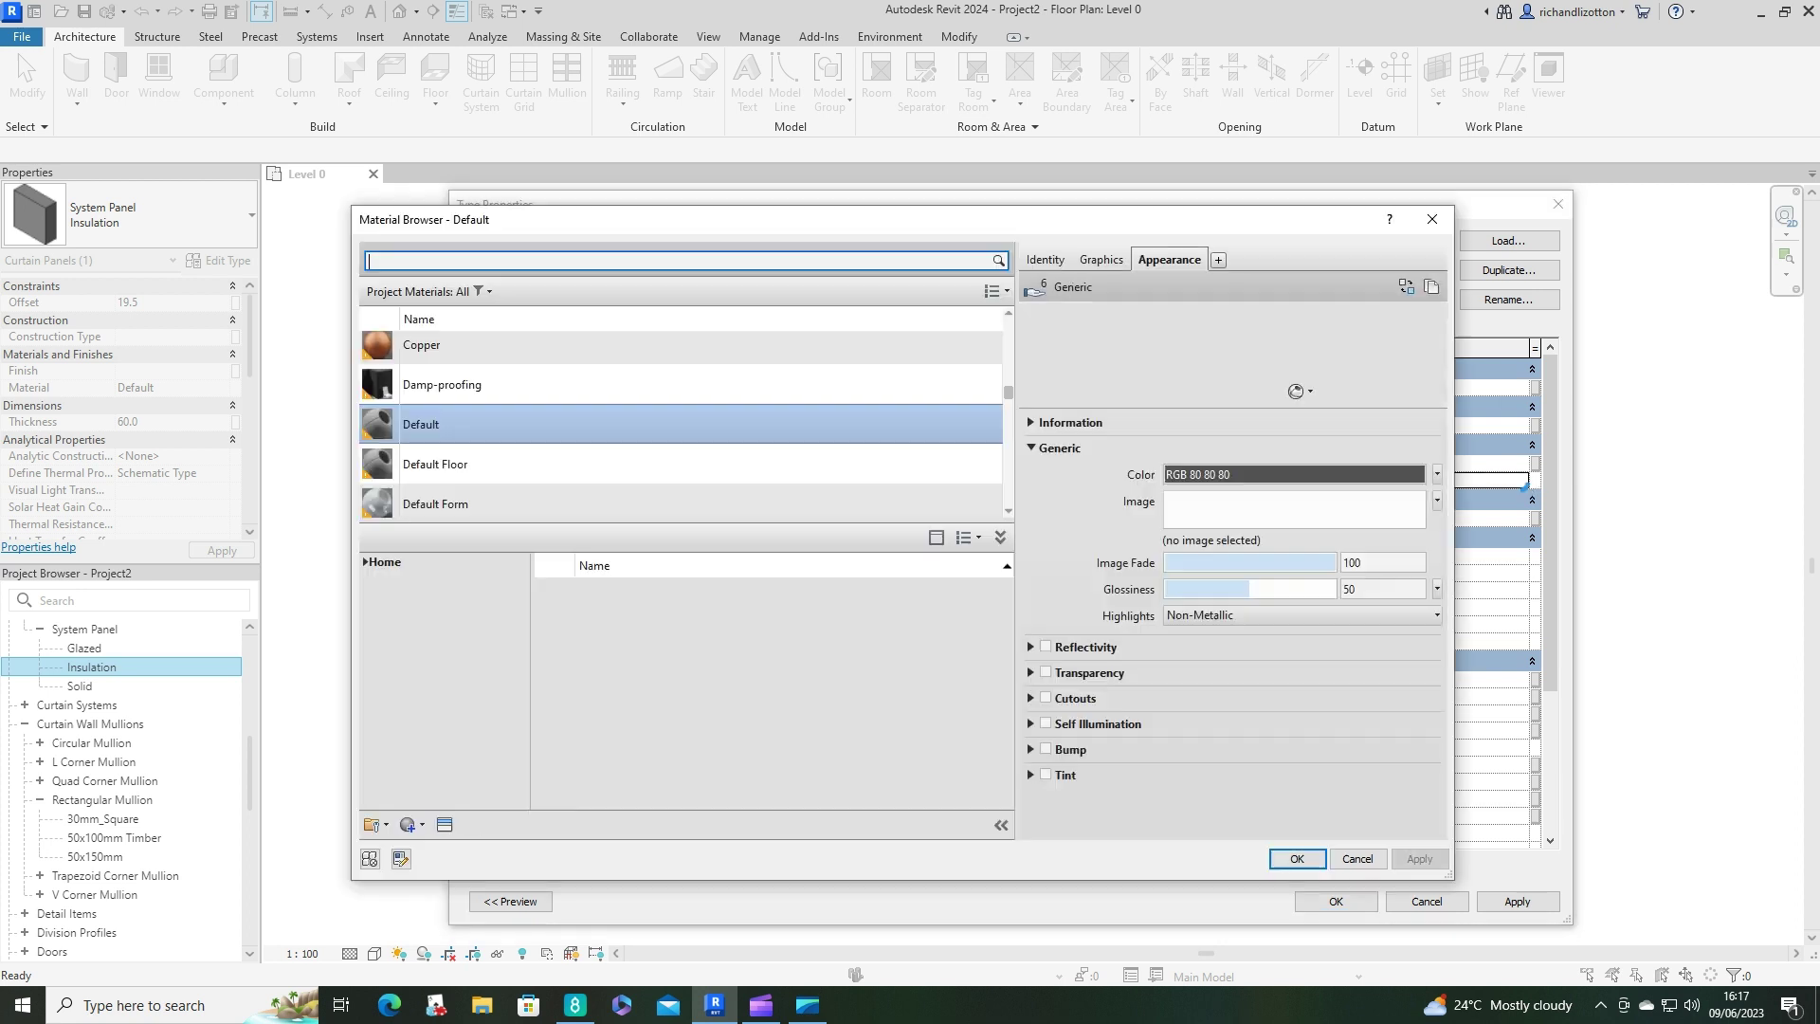
left_click(538, 263)
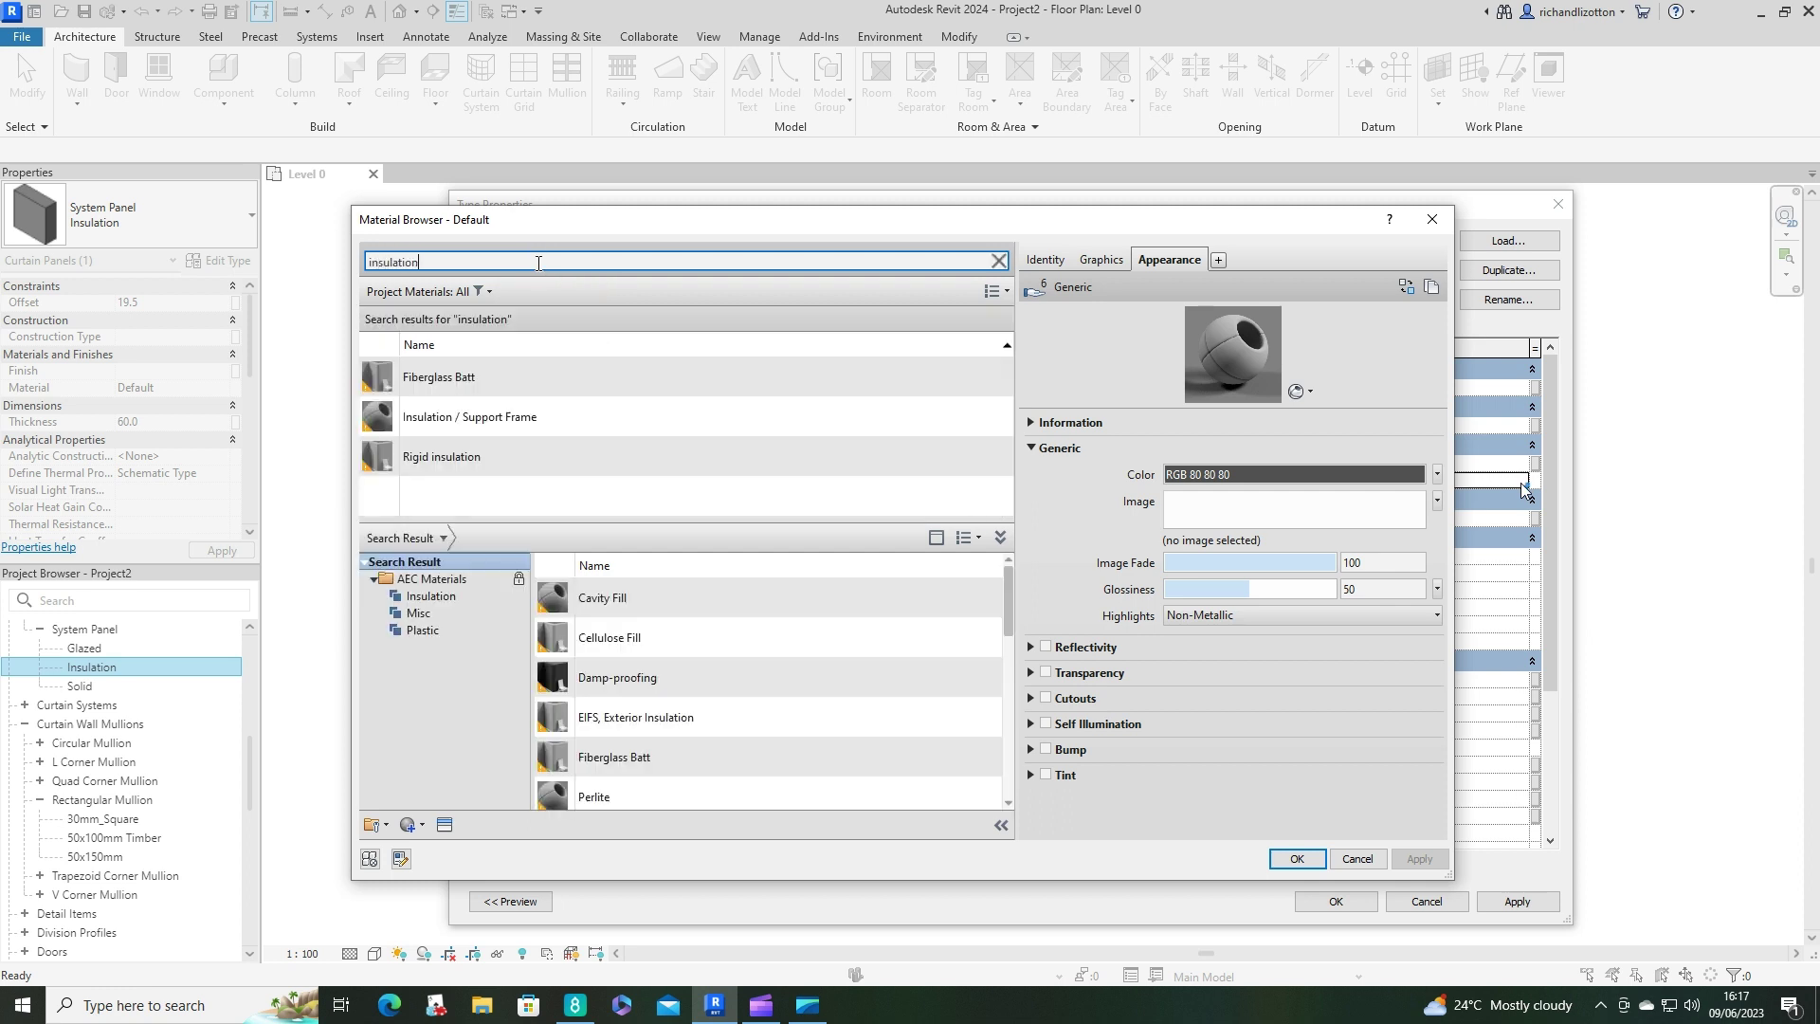
left_click(474, 387)
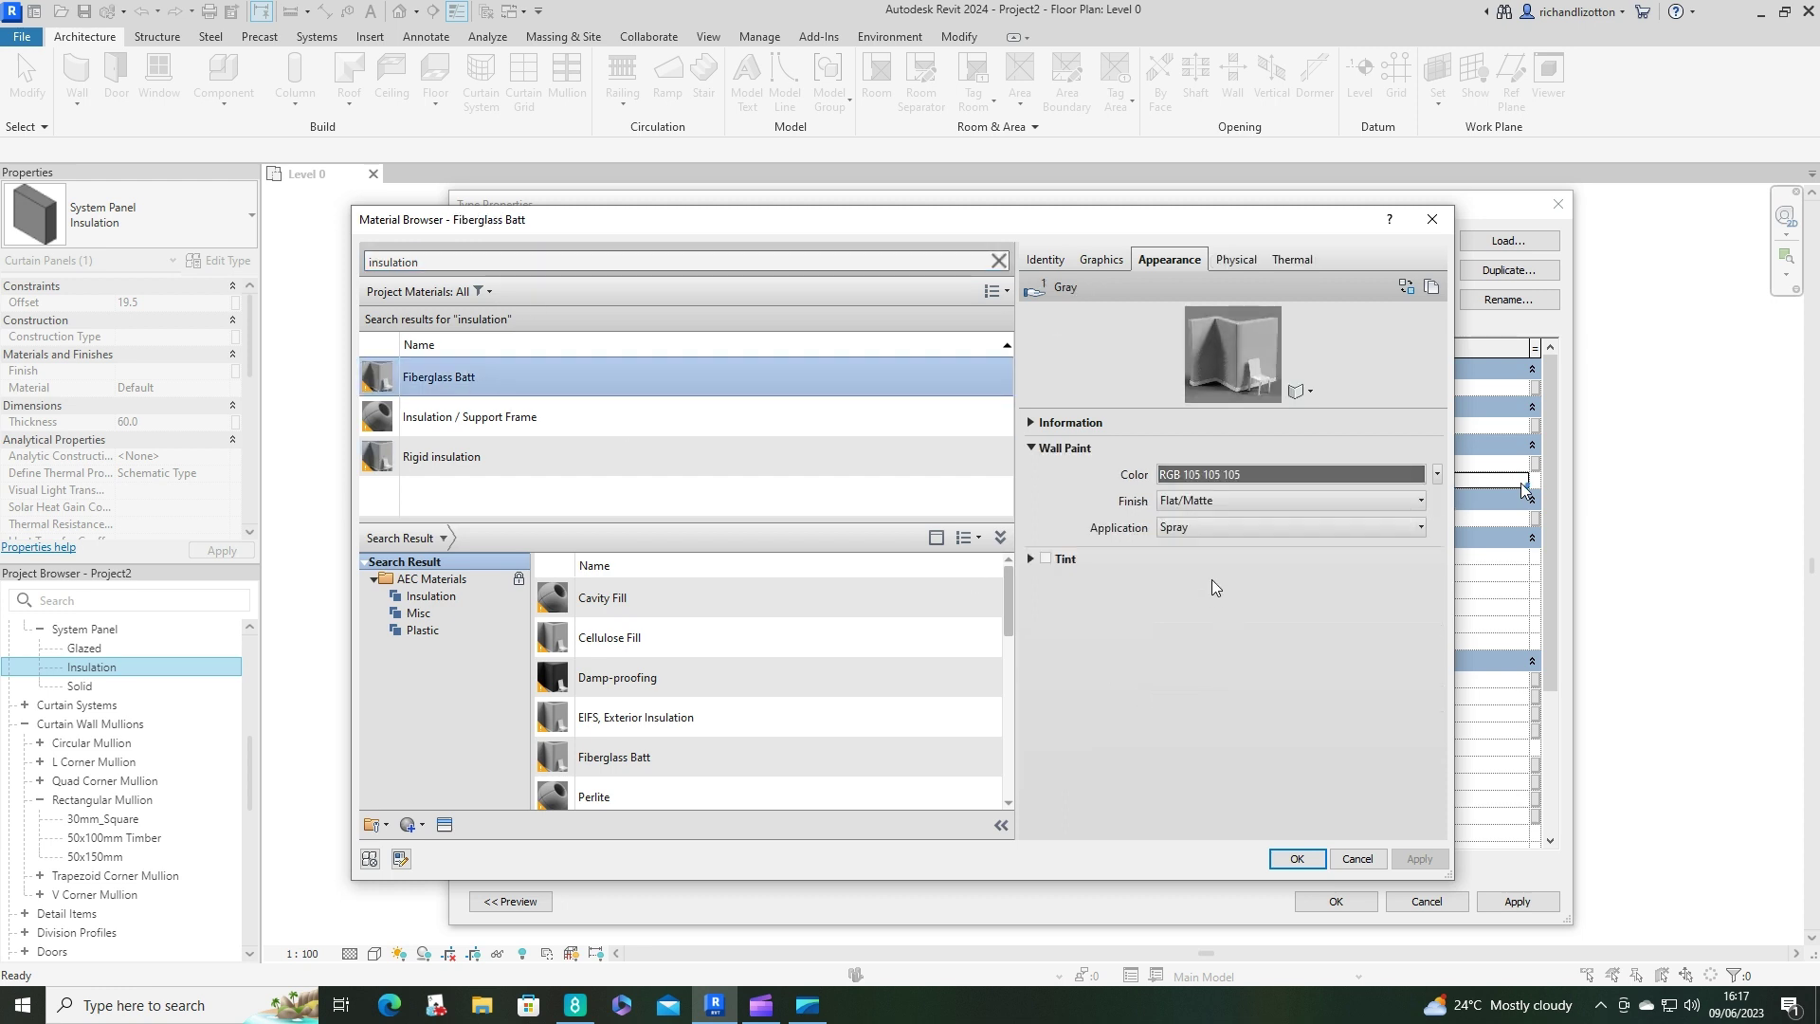
Set the Fiberglass Batt material's wall paint appearance colour and its graphics shading colour to brown, RGB 128-64-0.
left_click(1213, 476)
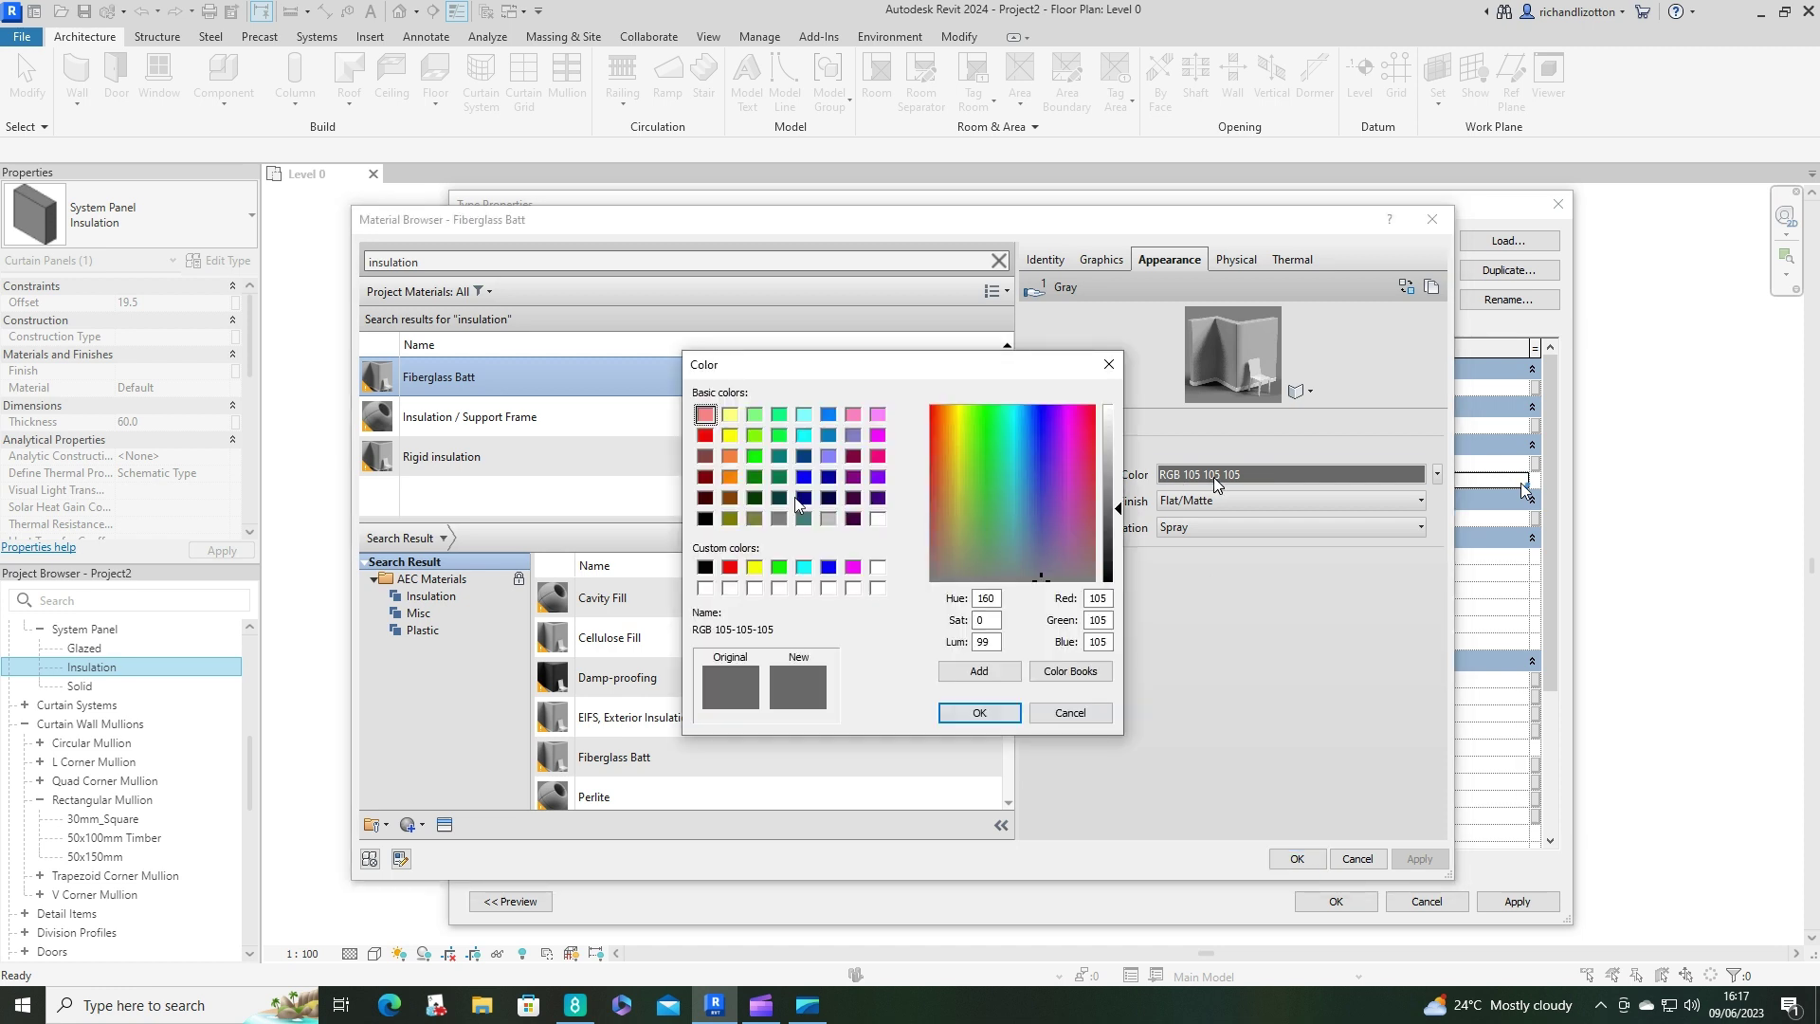
left_click(730, 497)
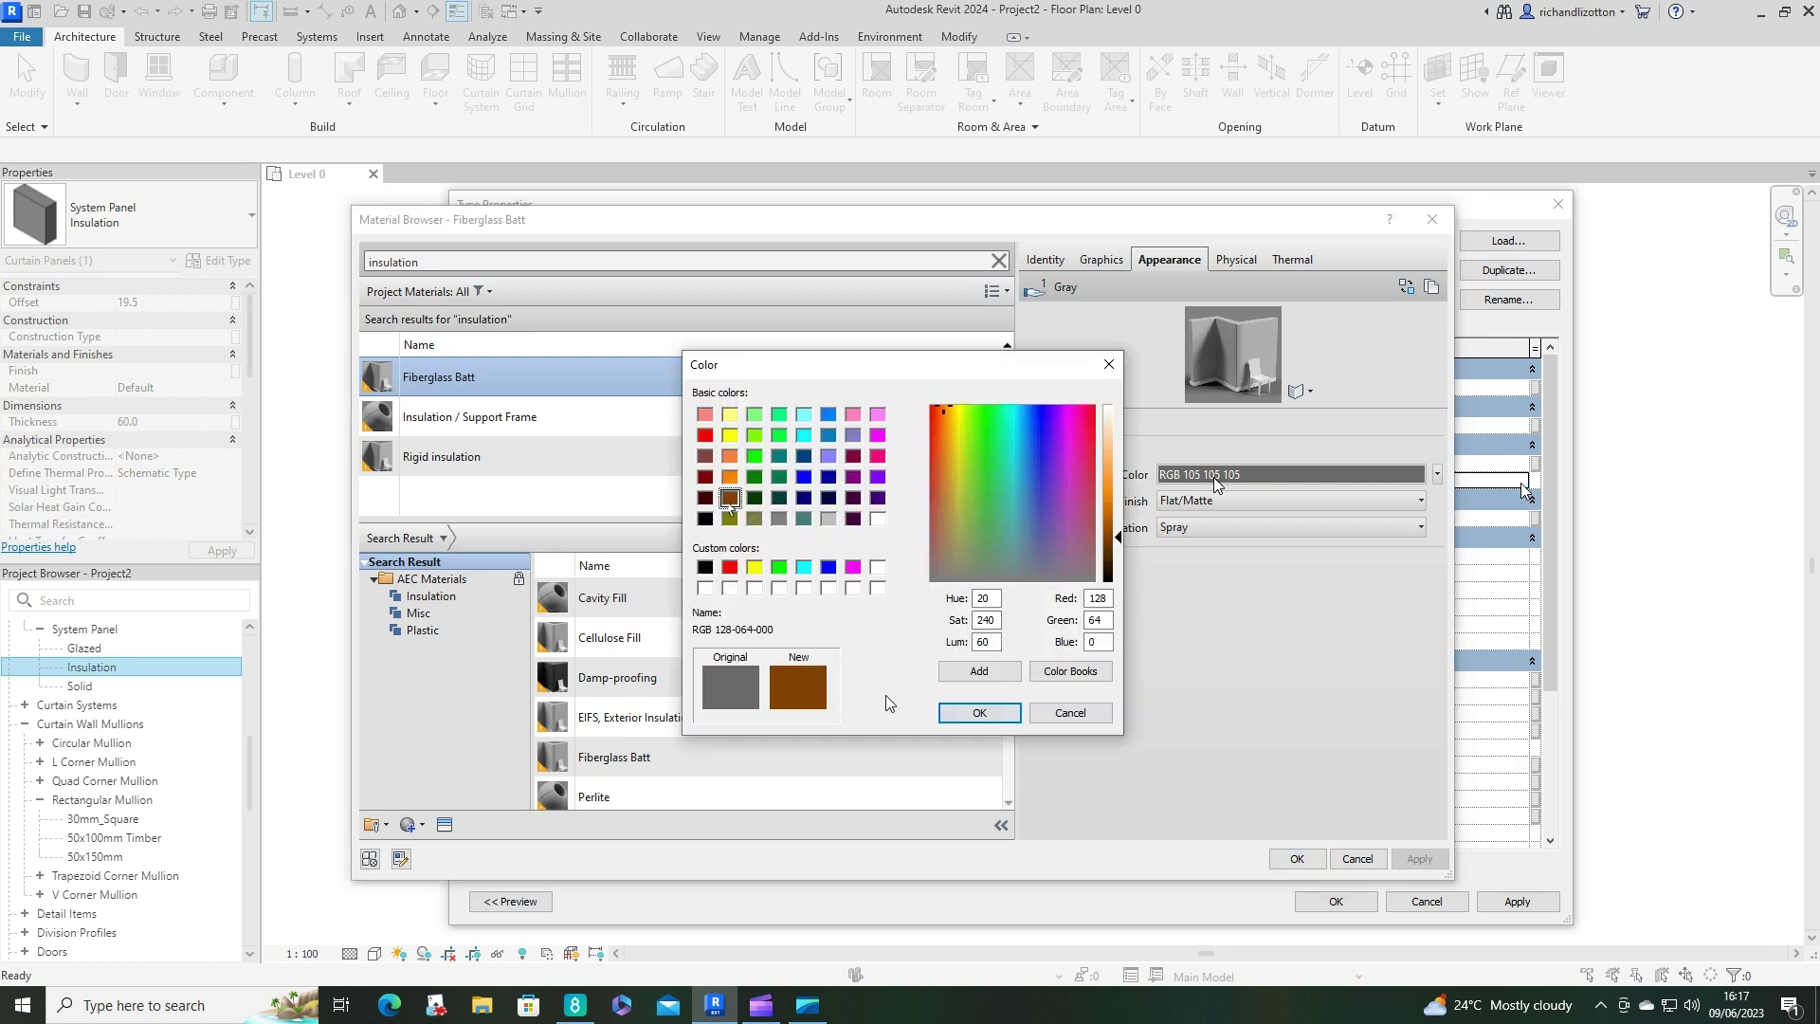
left_click(980, 713)
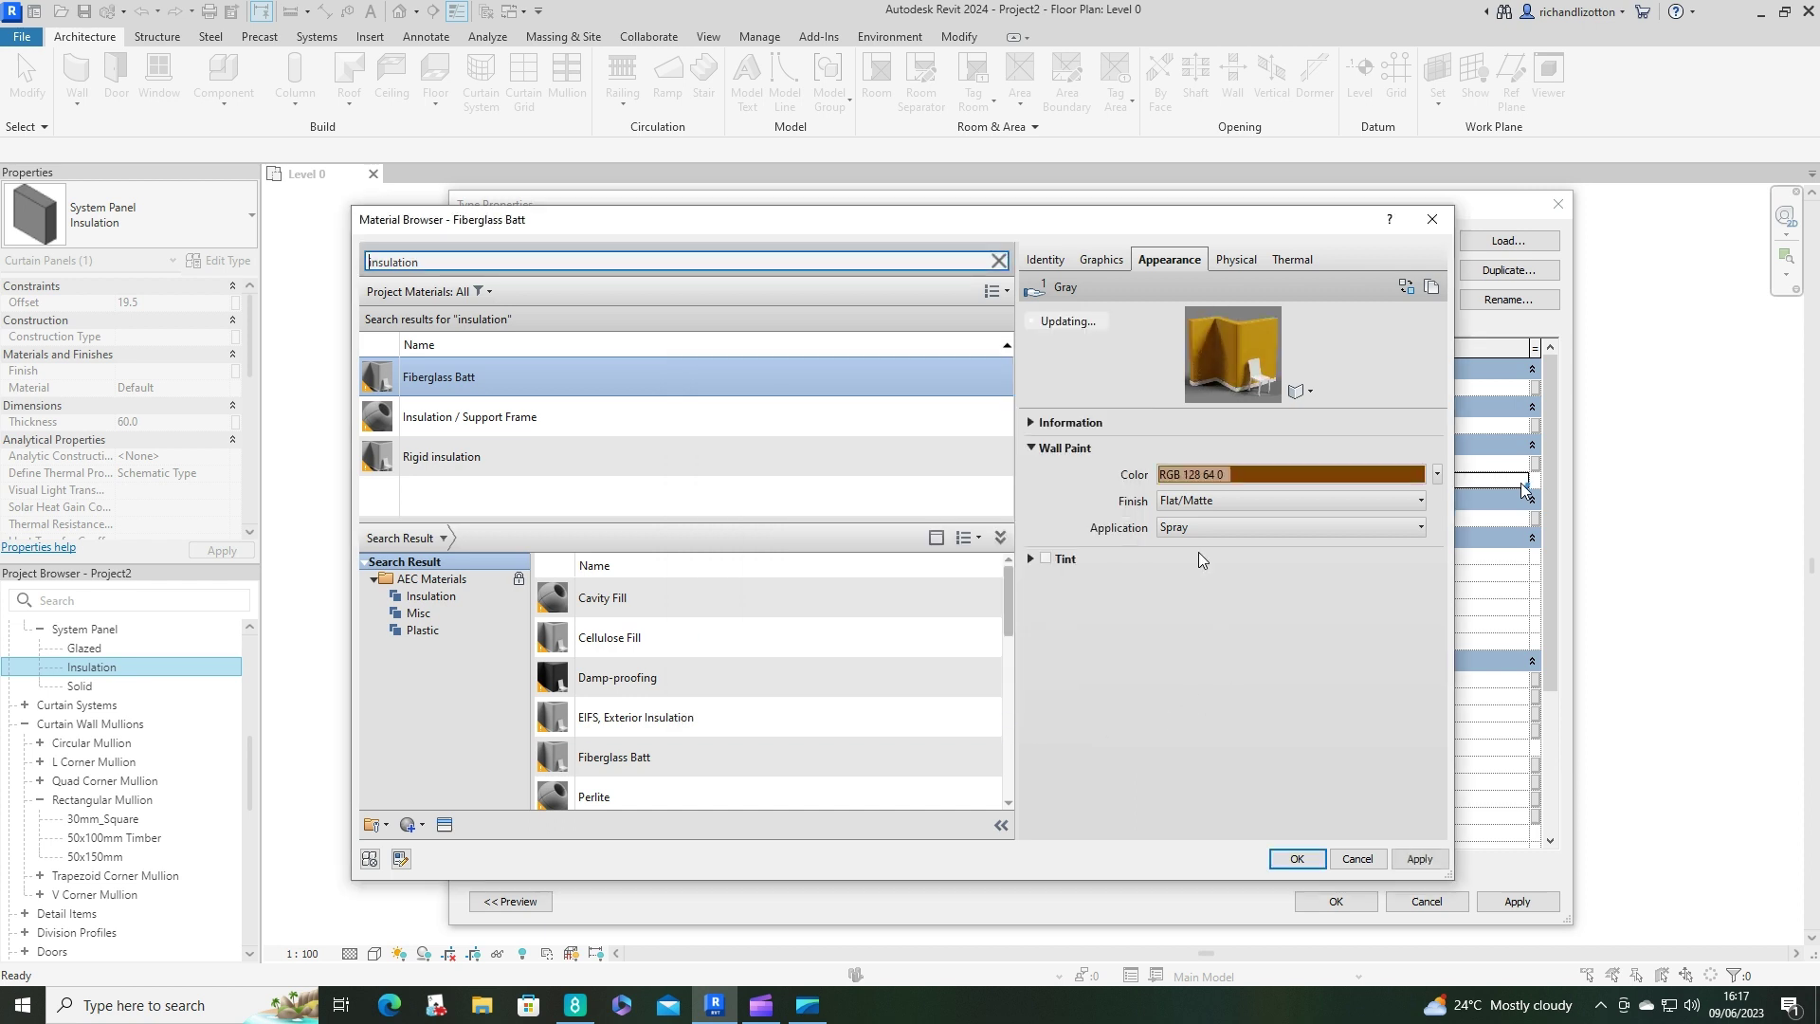
left_click(1103, 261)
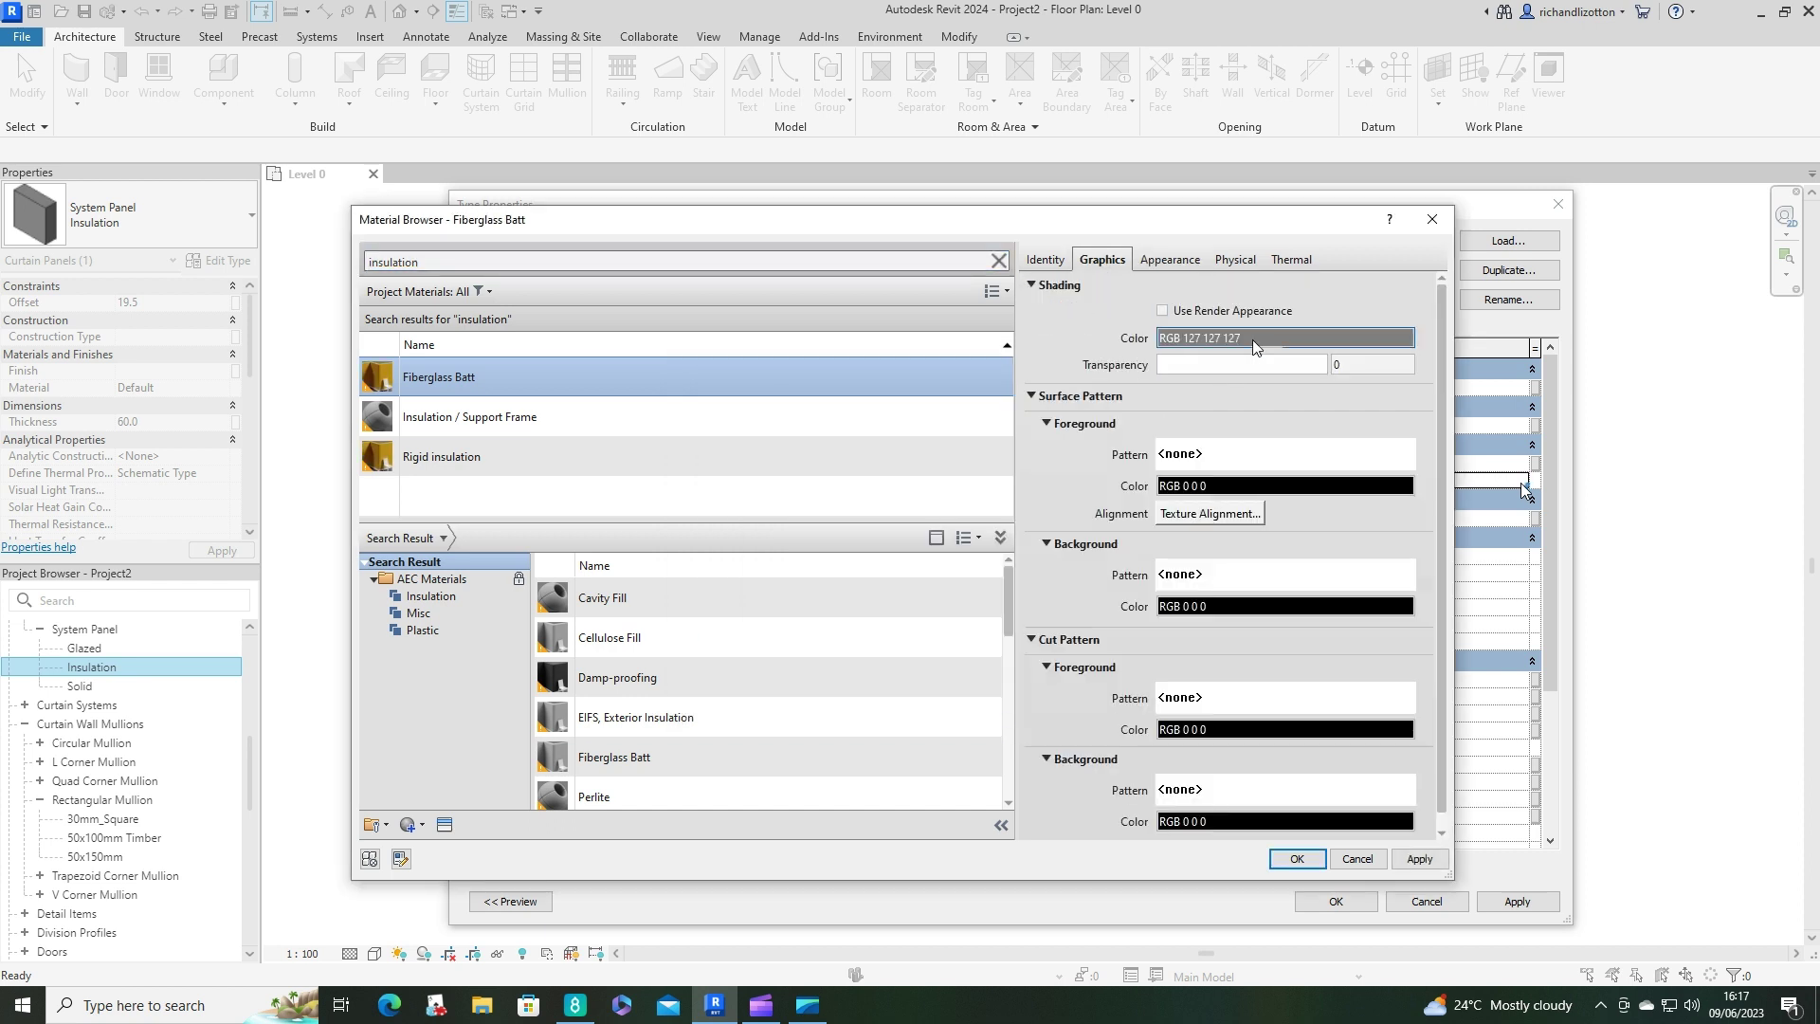
left_click(1253, 339)
left_click(730, 497)
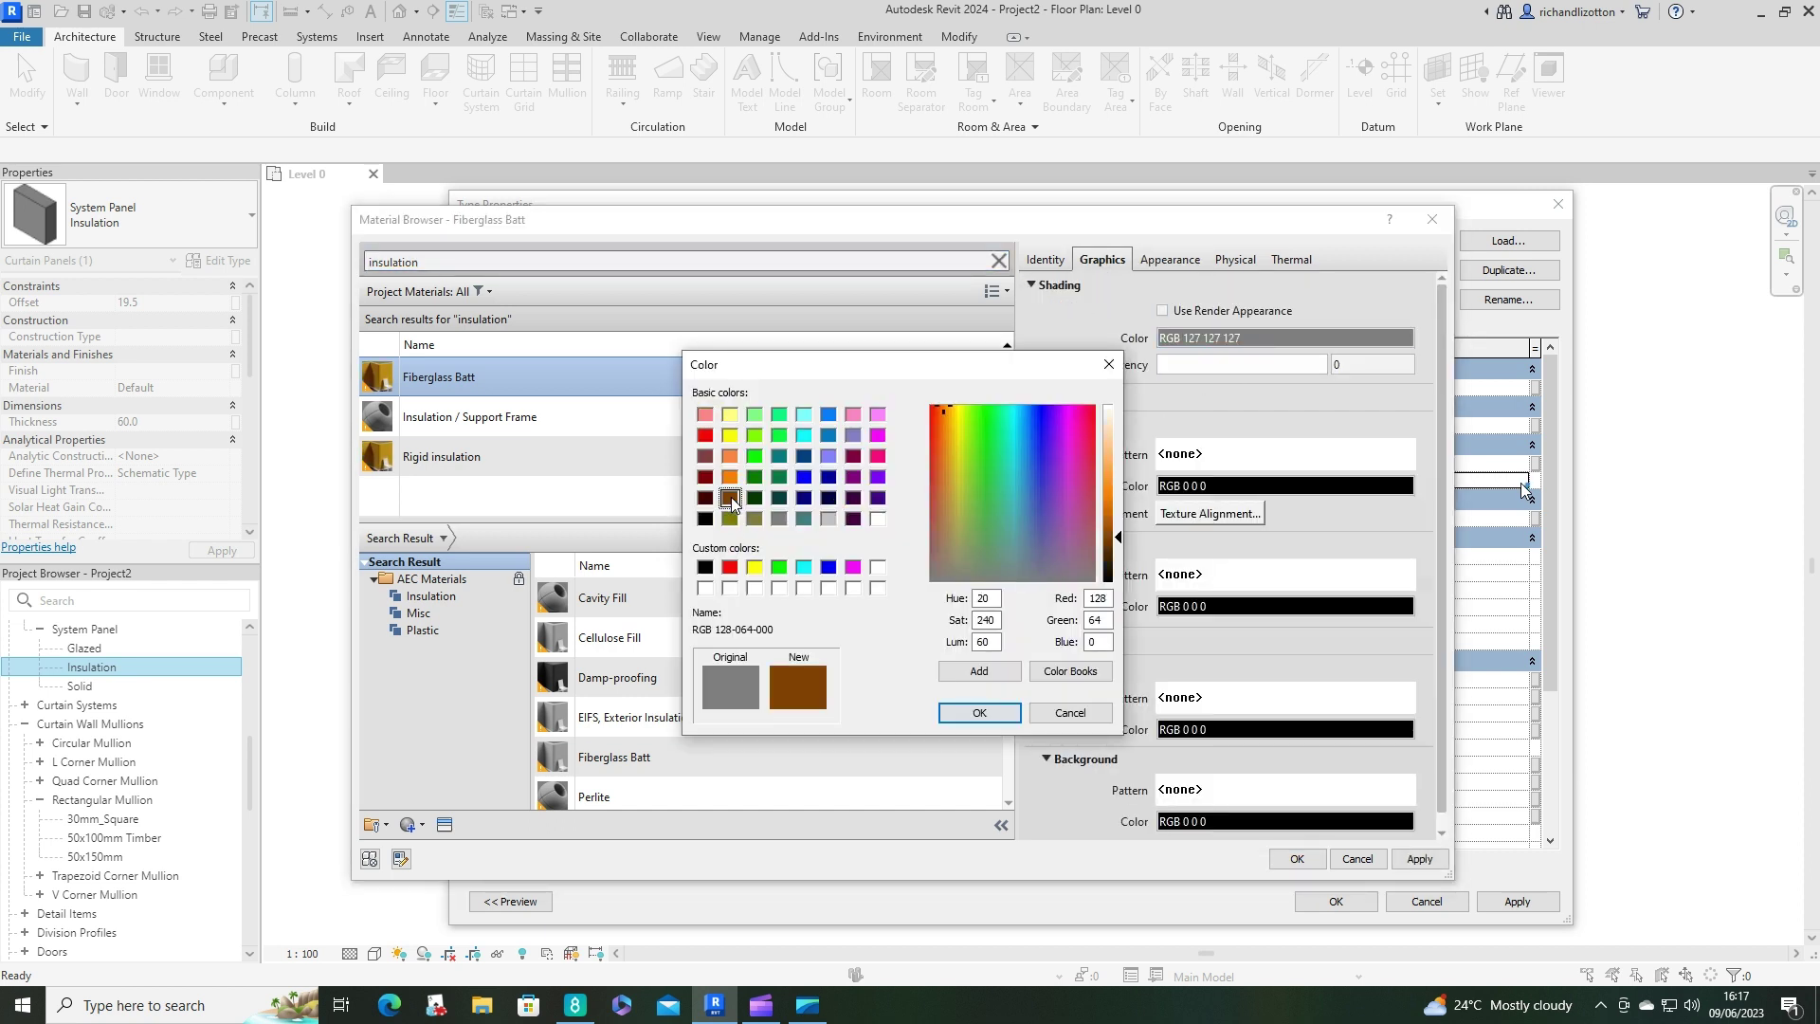
left_click(966, 718)
Set Fiberglass Batt's surface pattern foreground and background colours to RGB 128-64-0 and accept the material and Insulation panel type properties.
left_click(1285, 487)
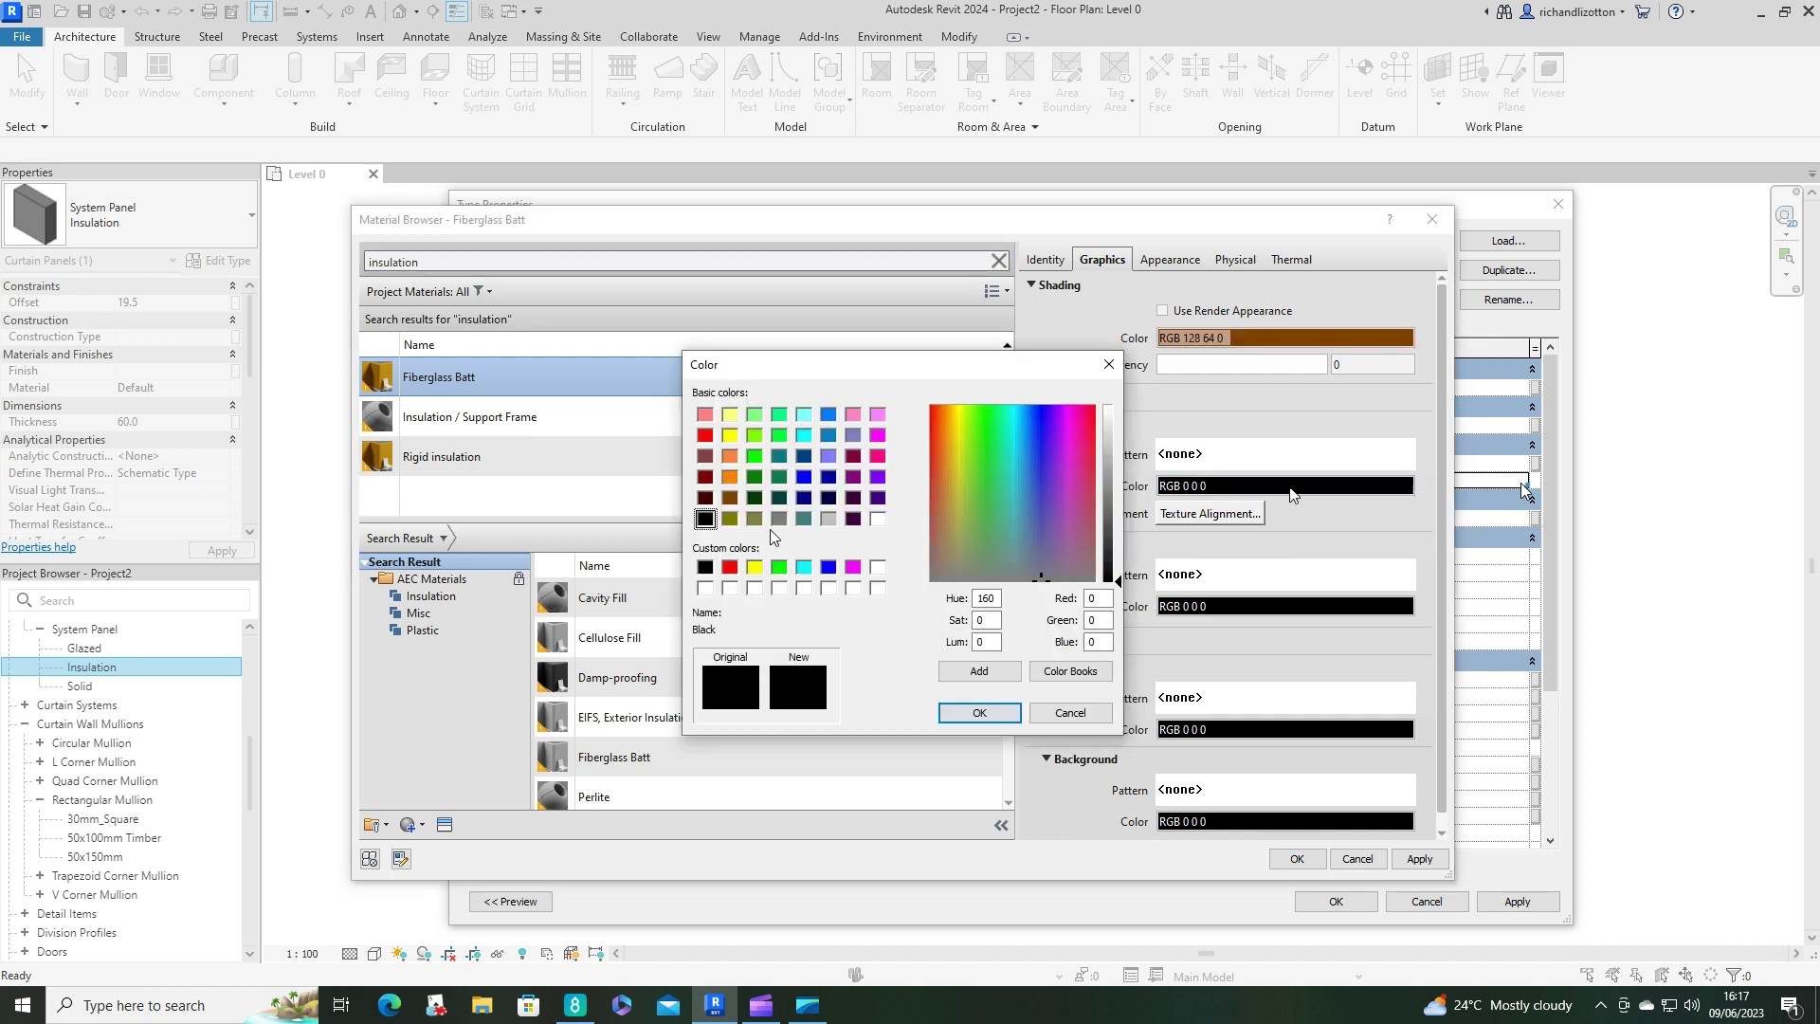
left_click(730, 497)
left_click(986, 712)
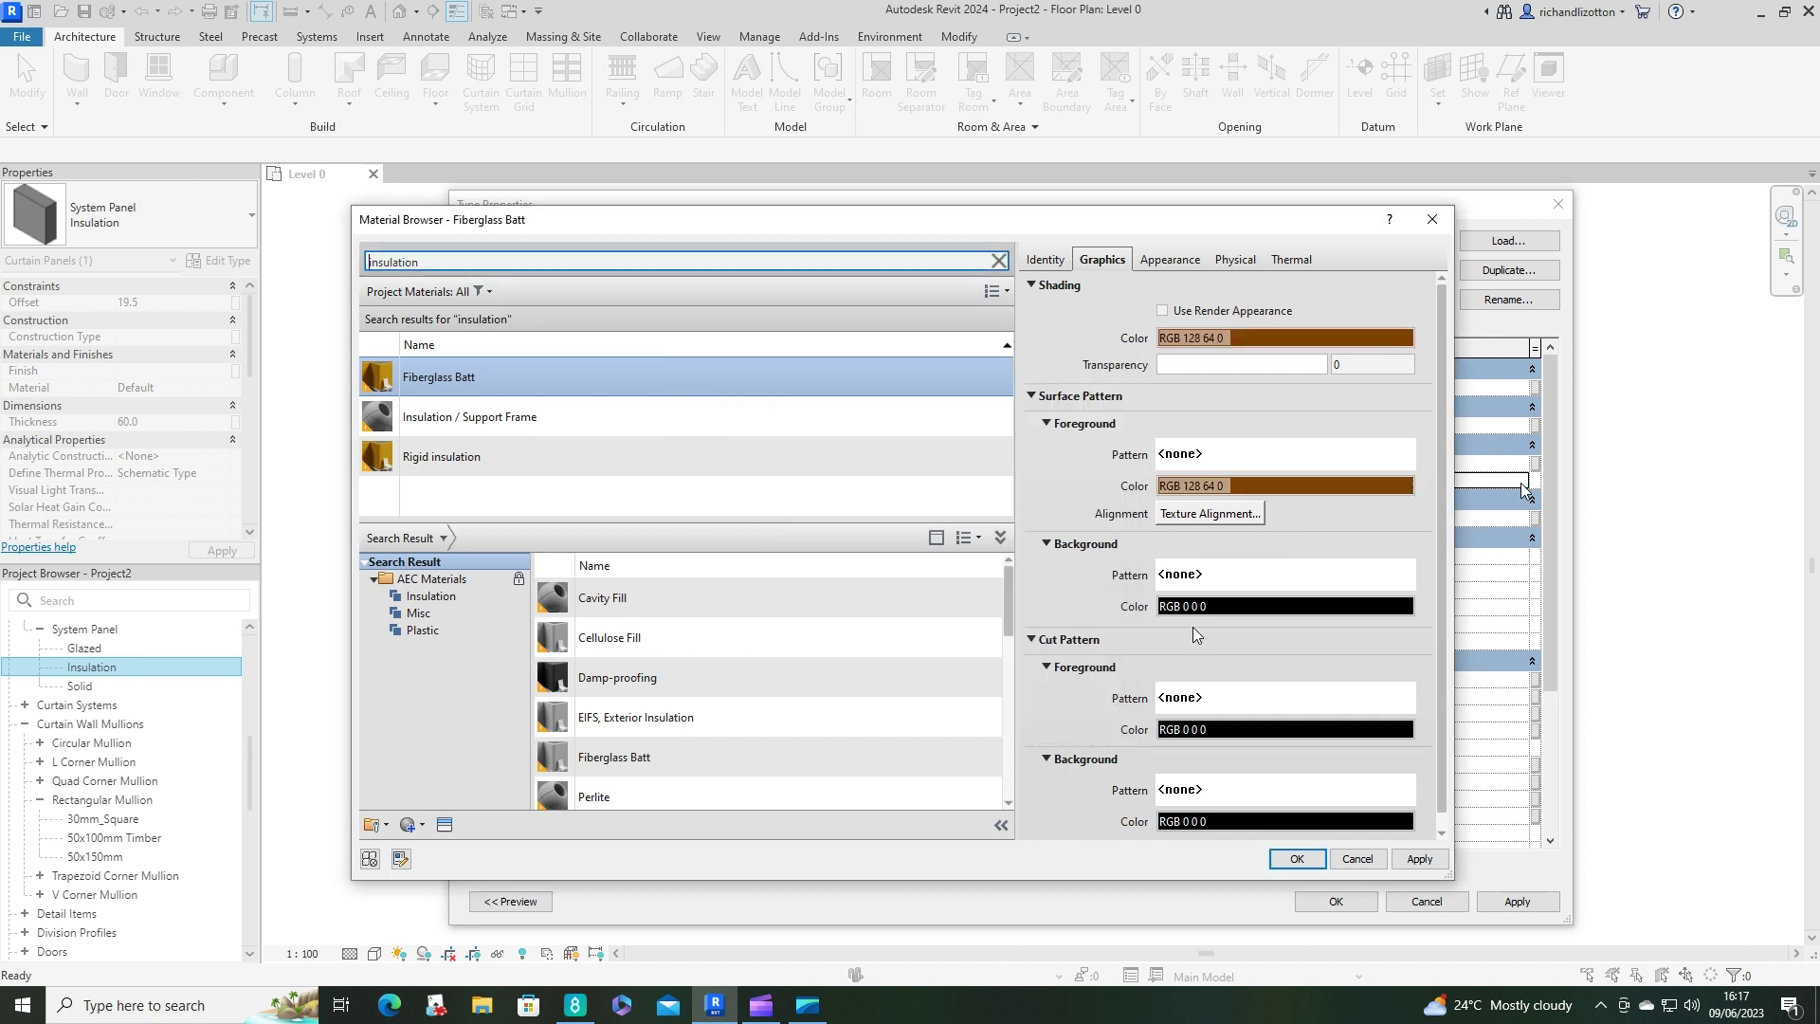
left_click(1303, 611)
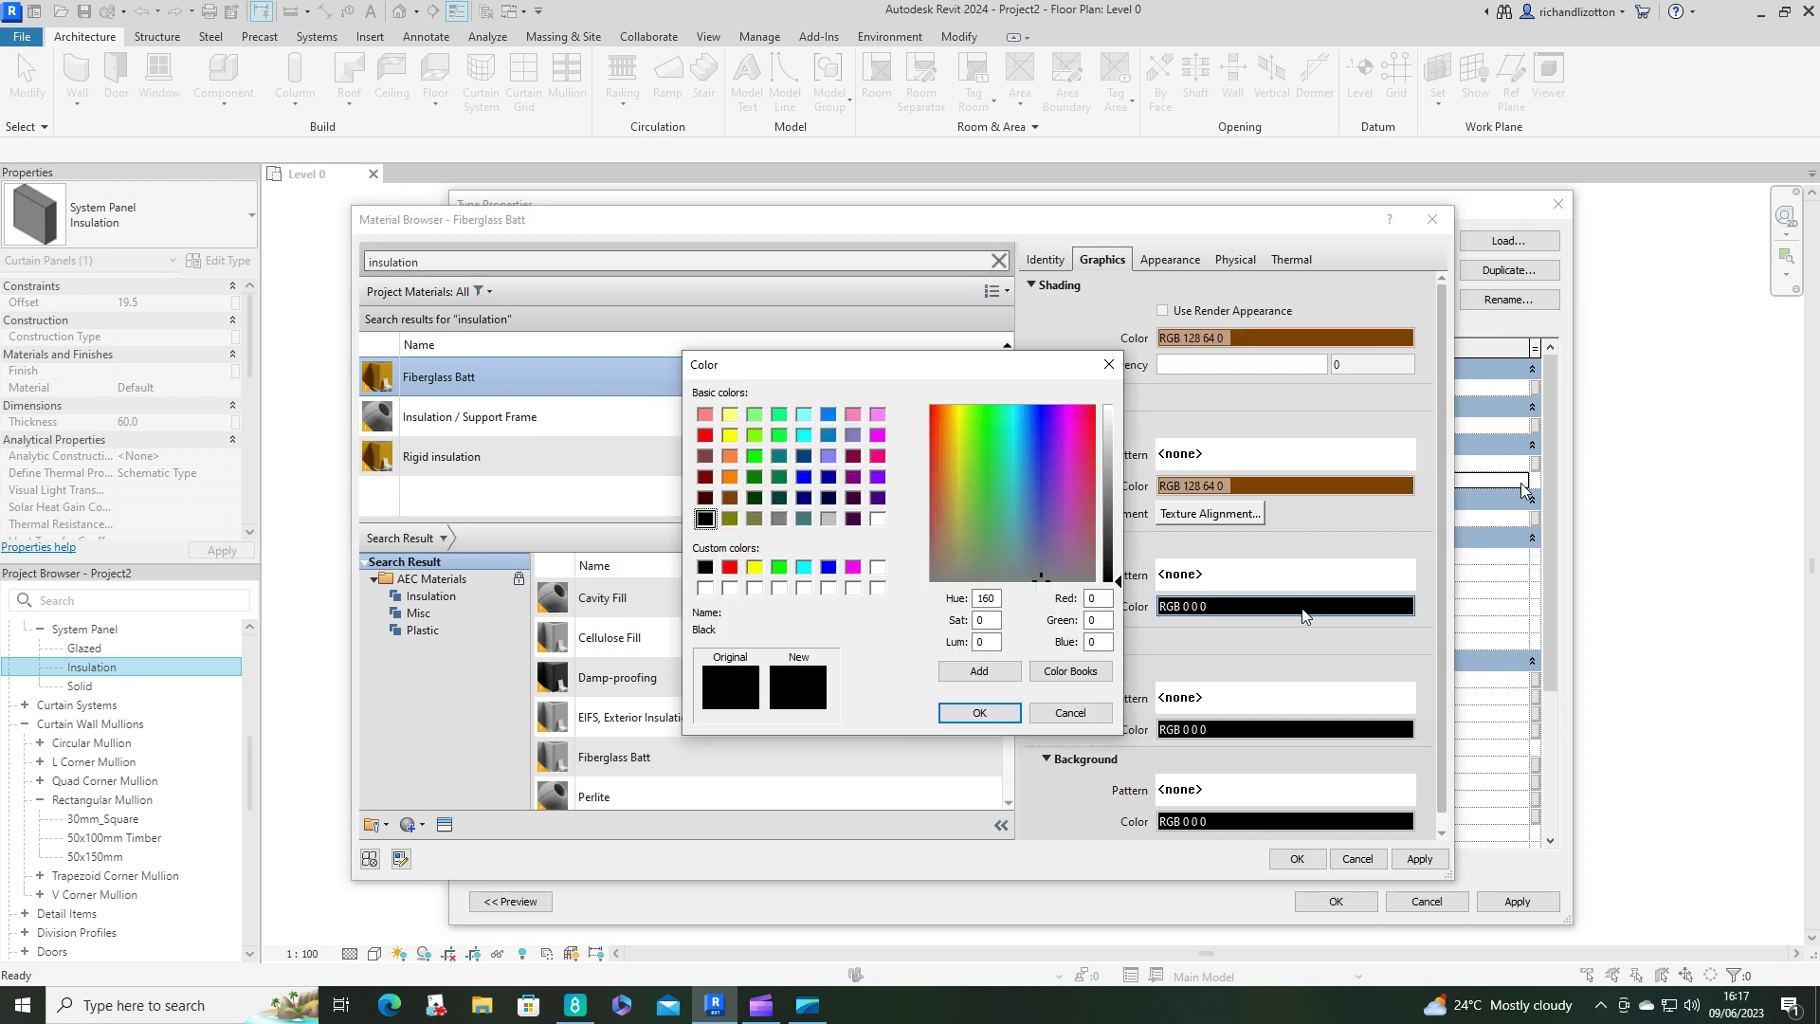
left_click(730, 499)
left_click(979, 712)
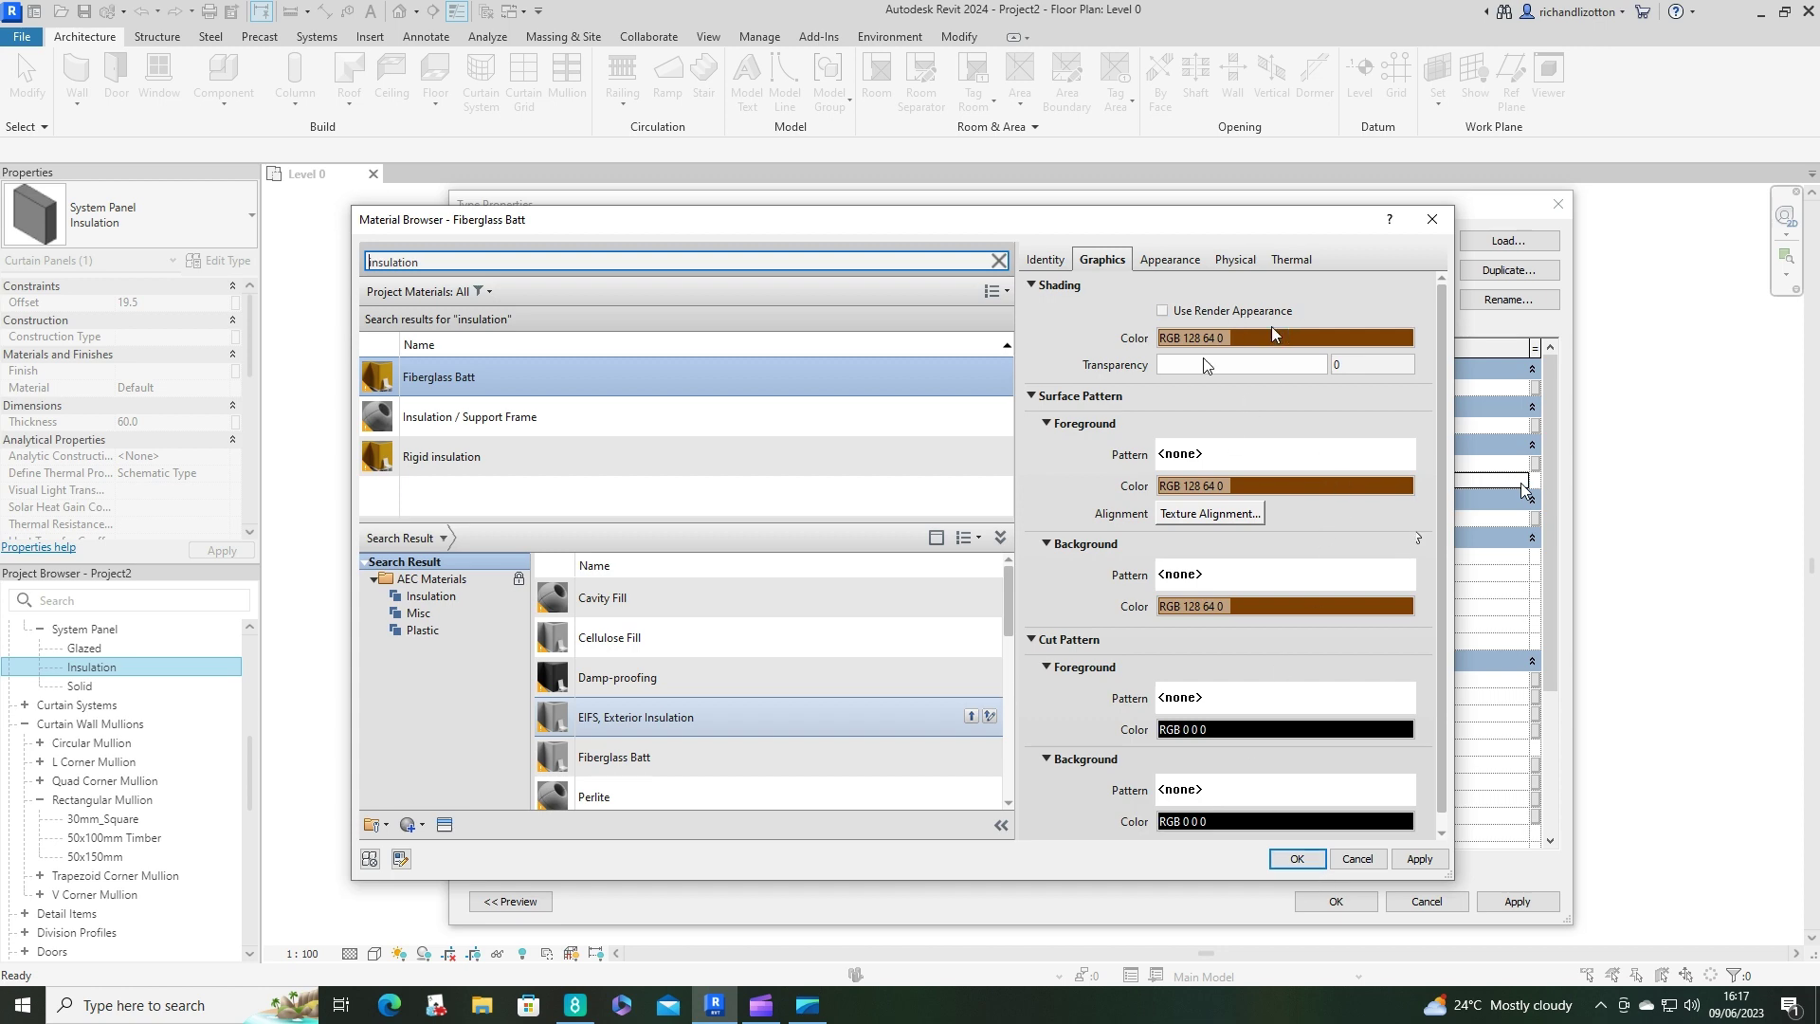
left_click(1297, 858)
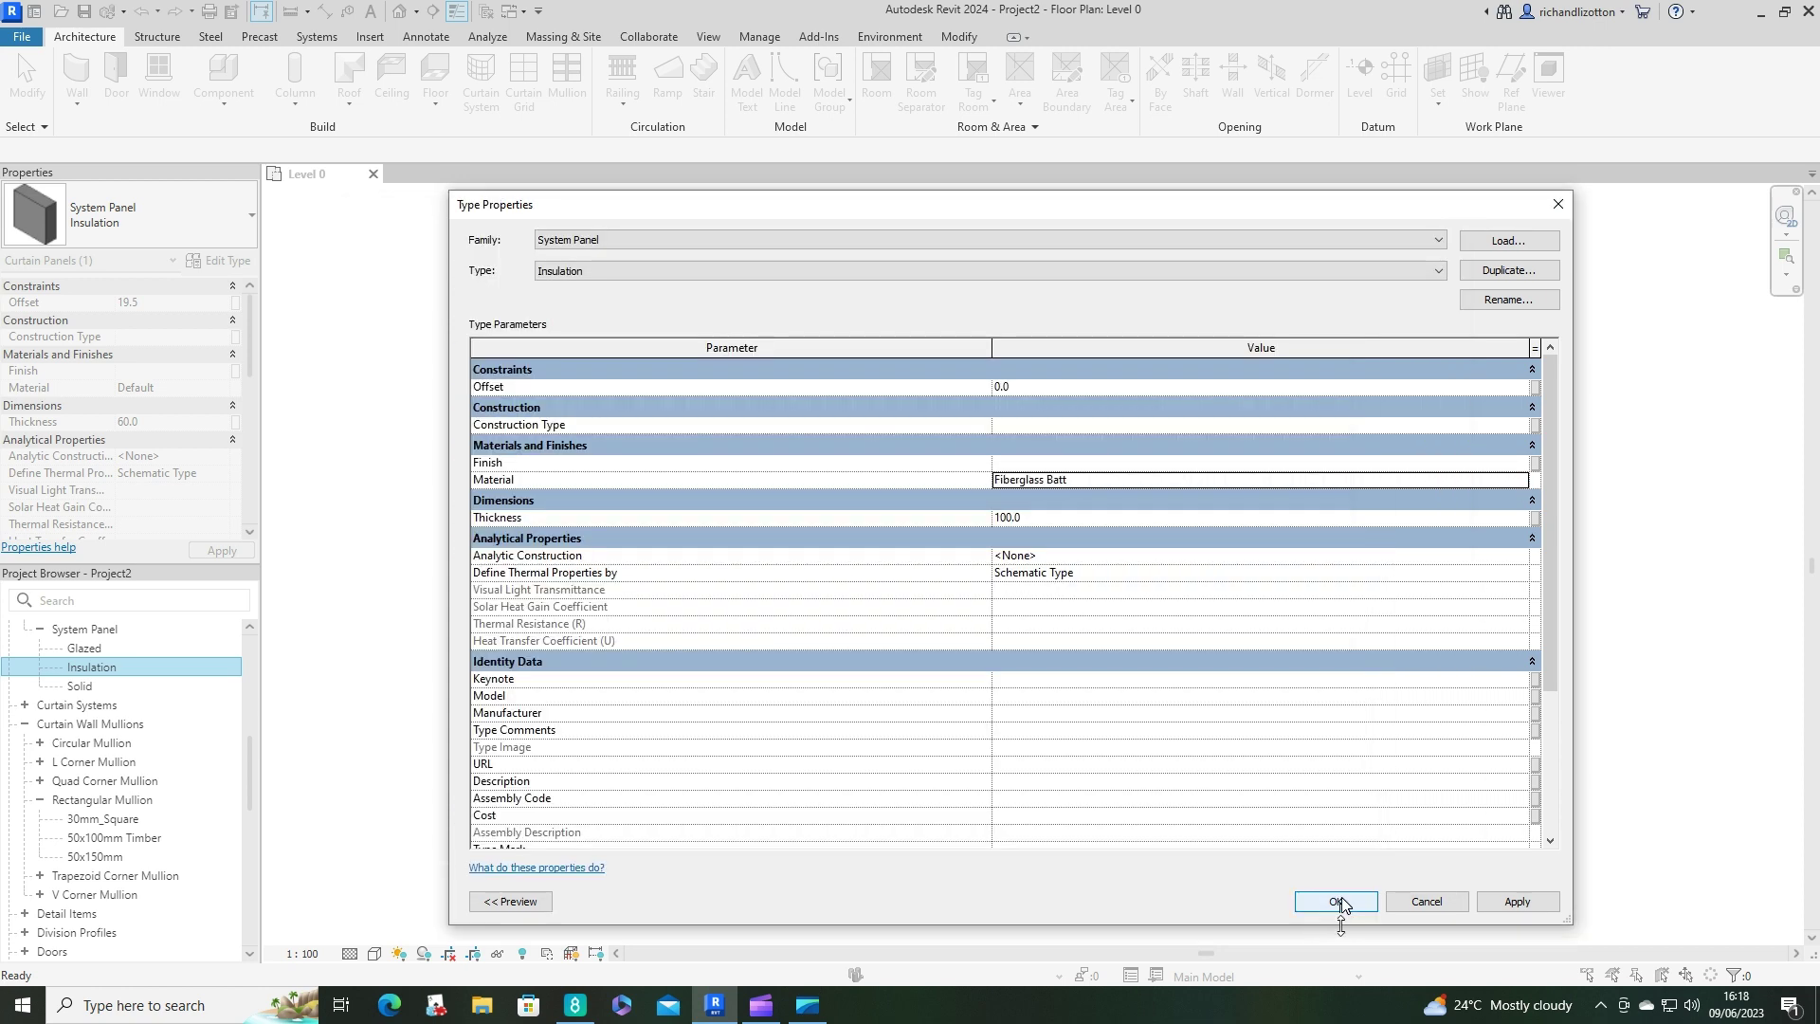
left_click(1337, 901)
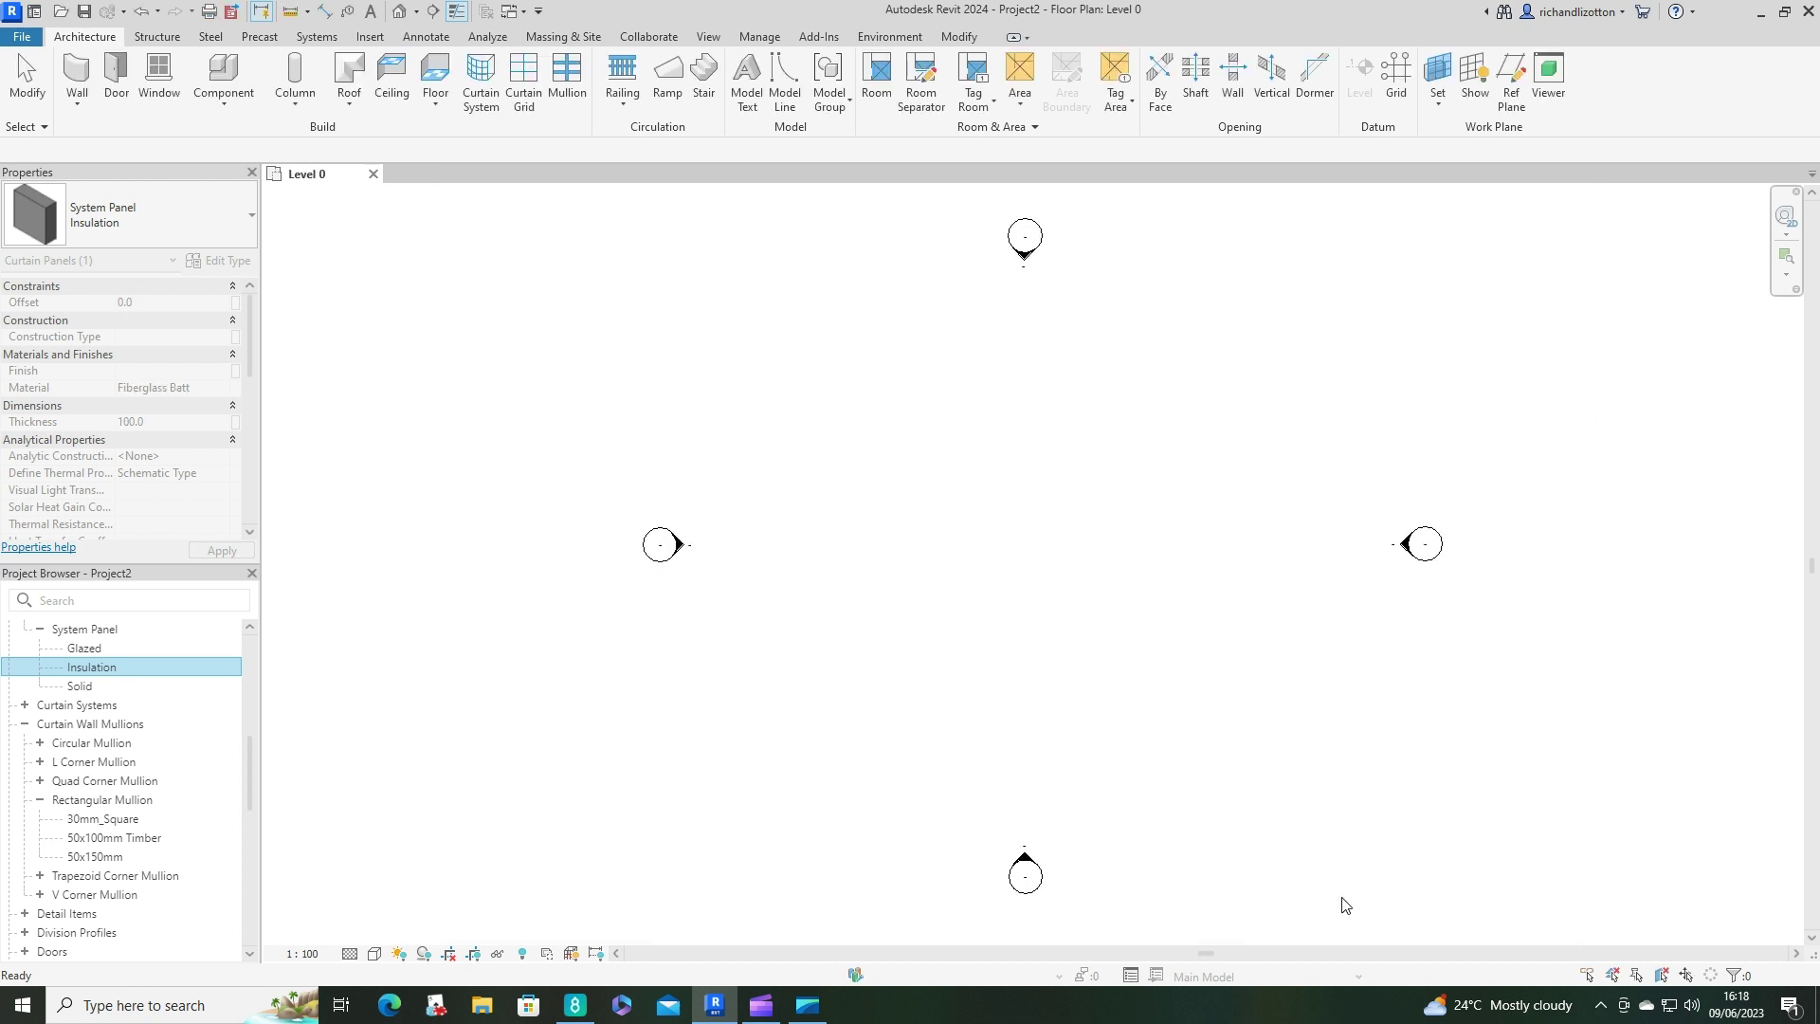
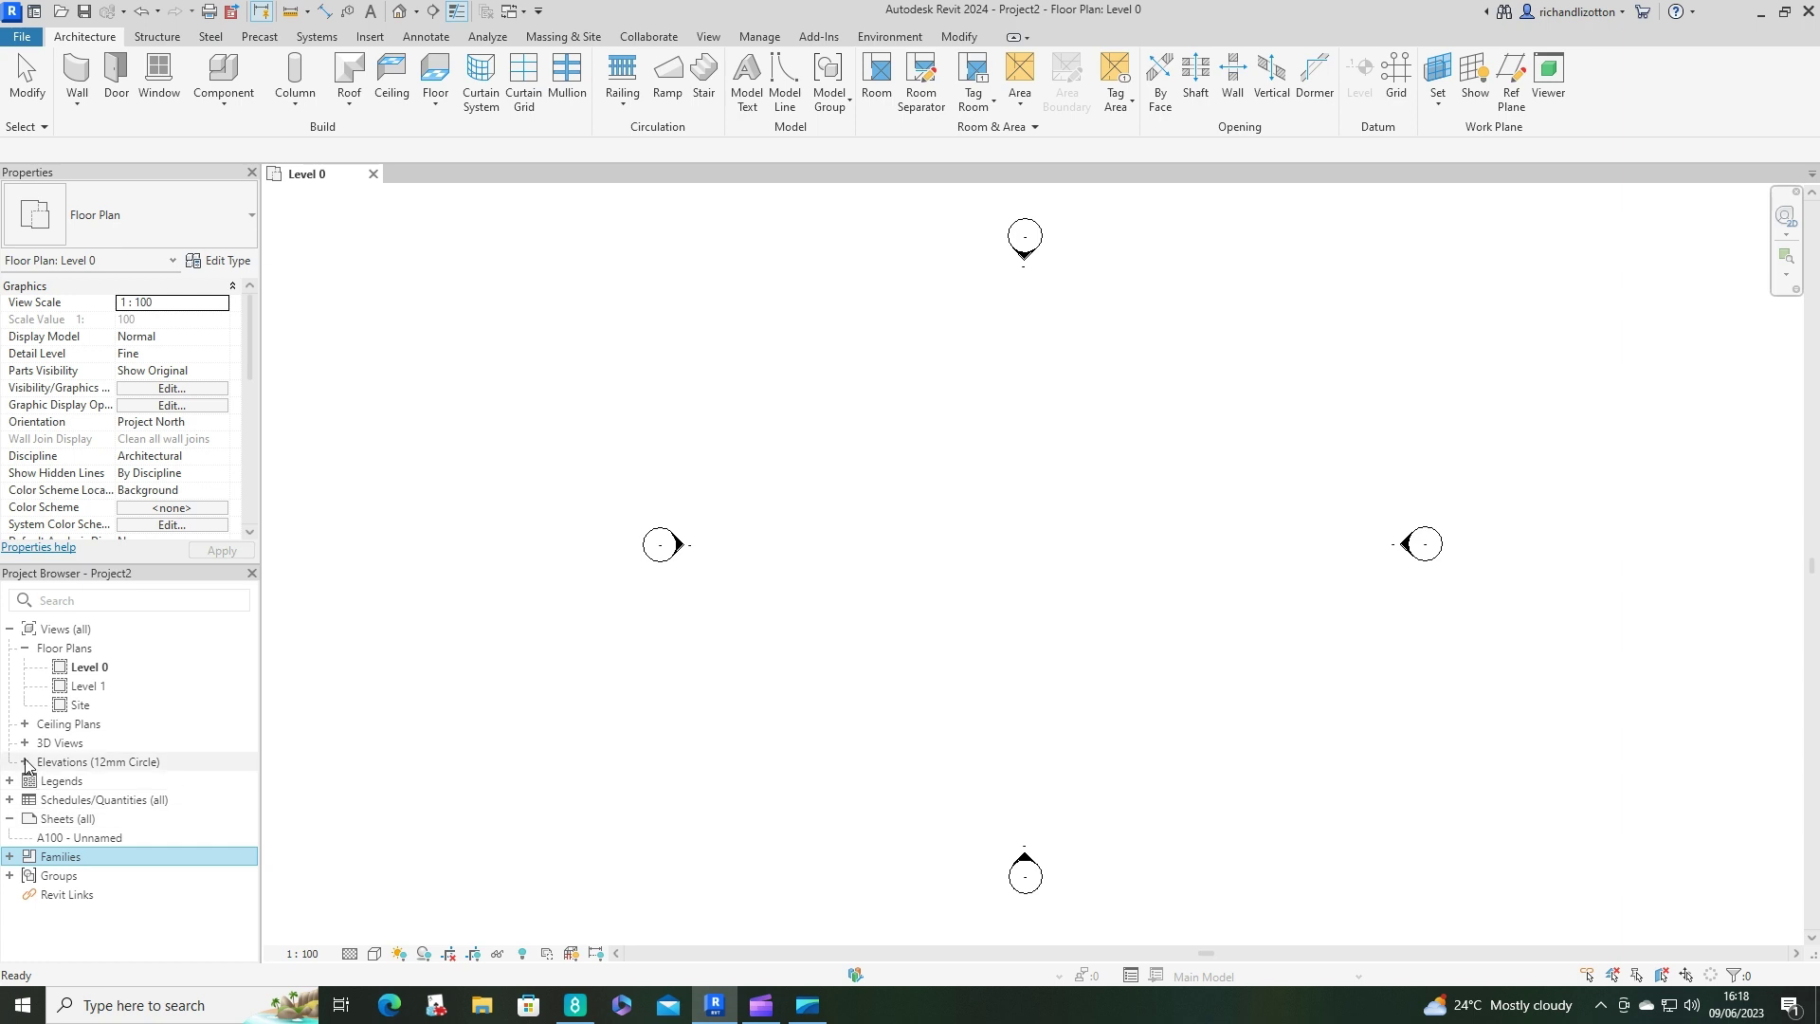
In the East elevation view, set Level 1's elevation to 2600 and change the view scale to 1:50.
double_click(62, 761)
double_click(79, 781)
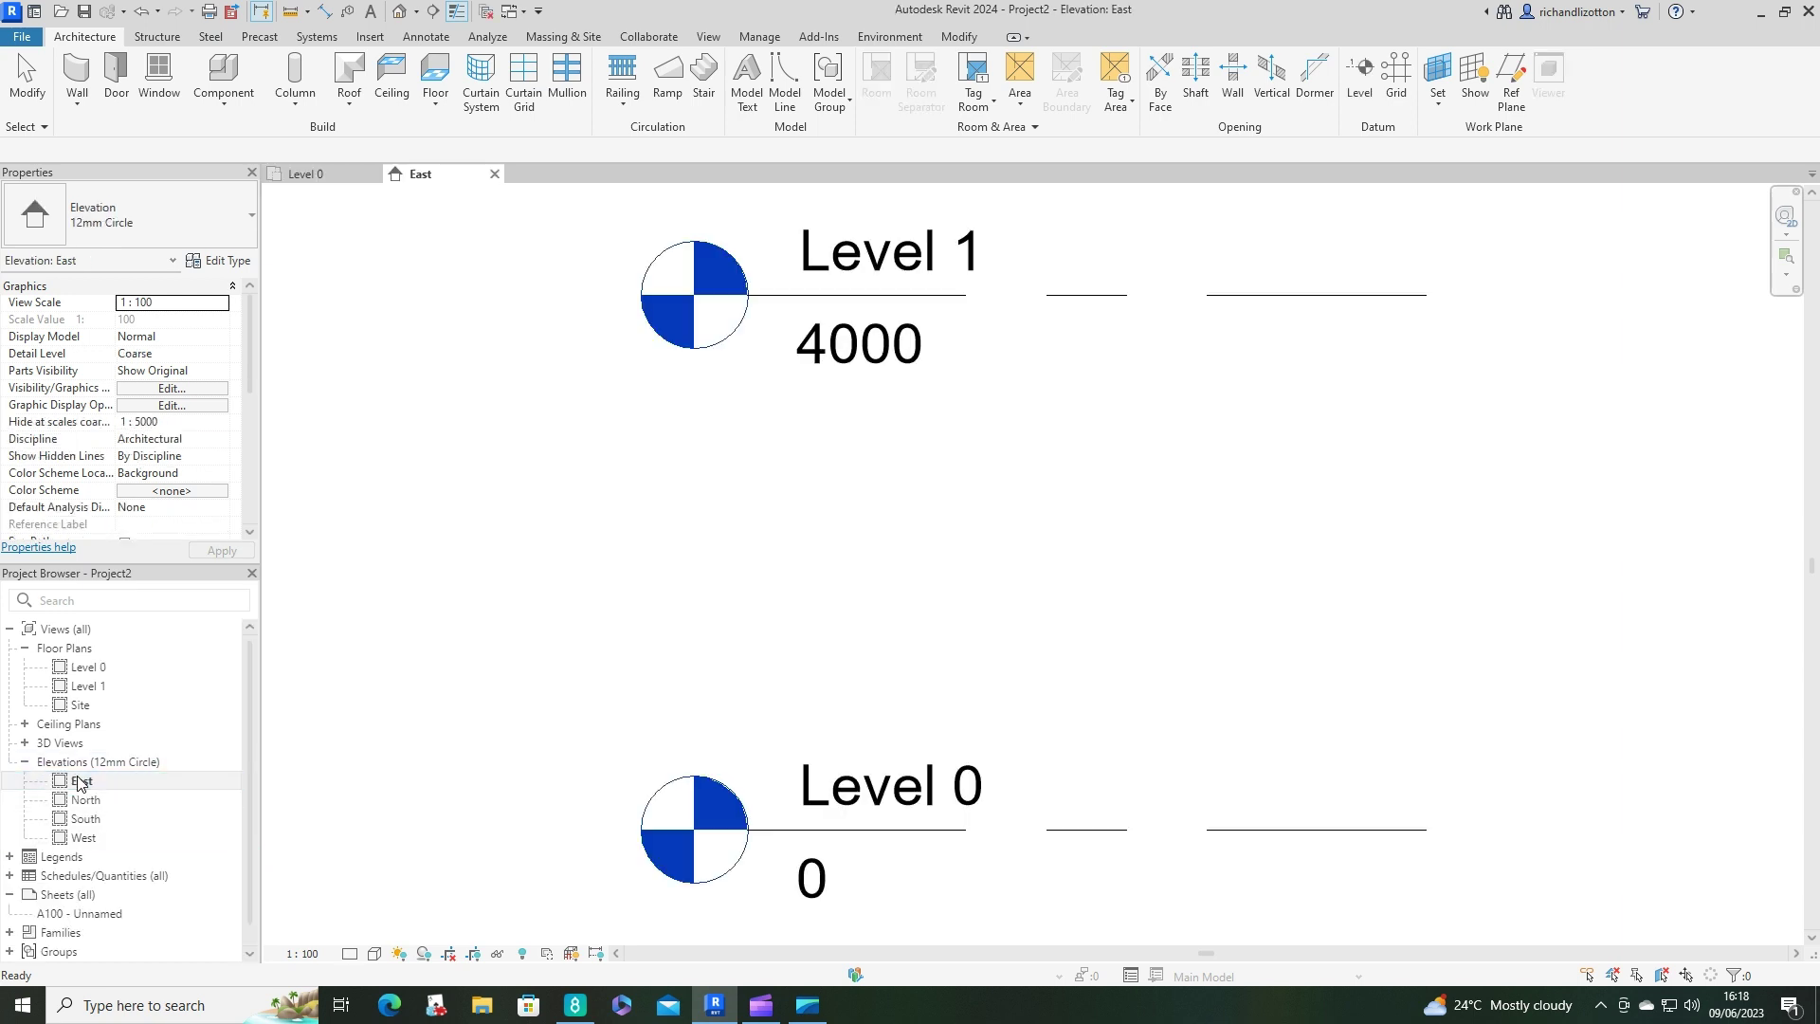
scroll(980, 624, "down", 3)
double_click(948, 484)
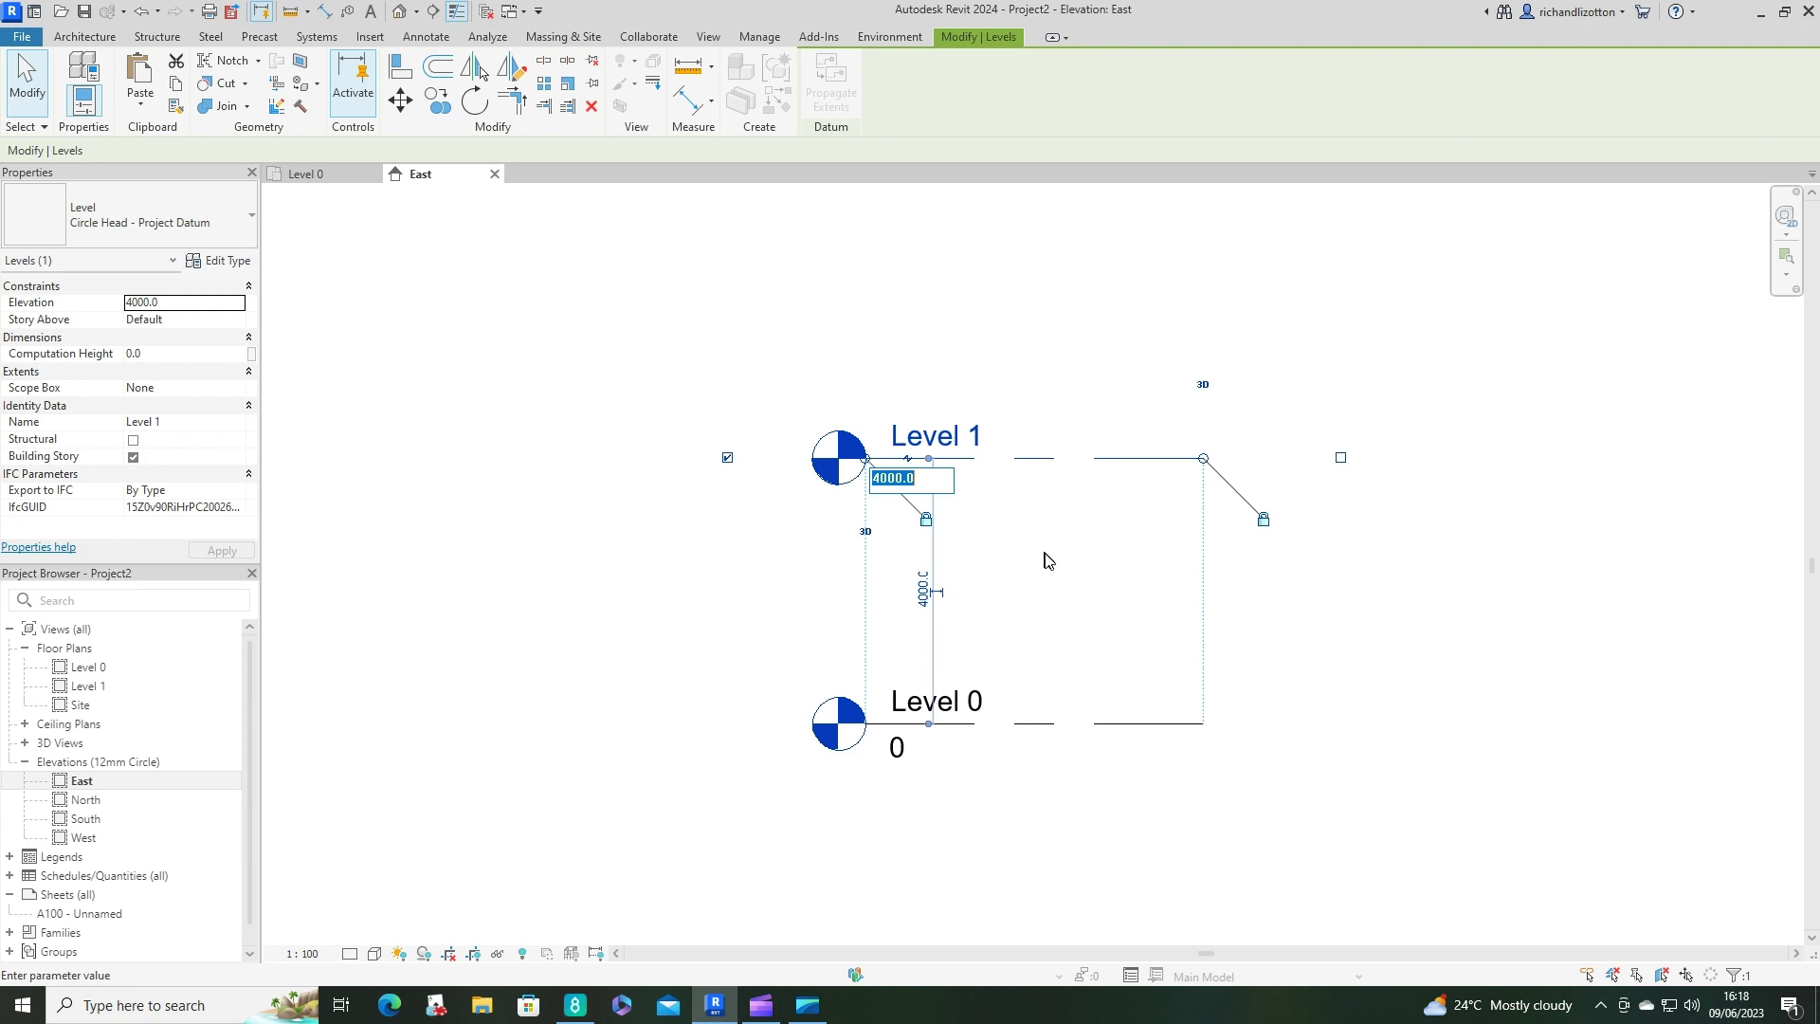
type("2600")
key("Return")
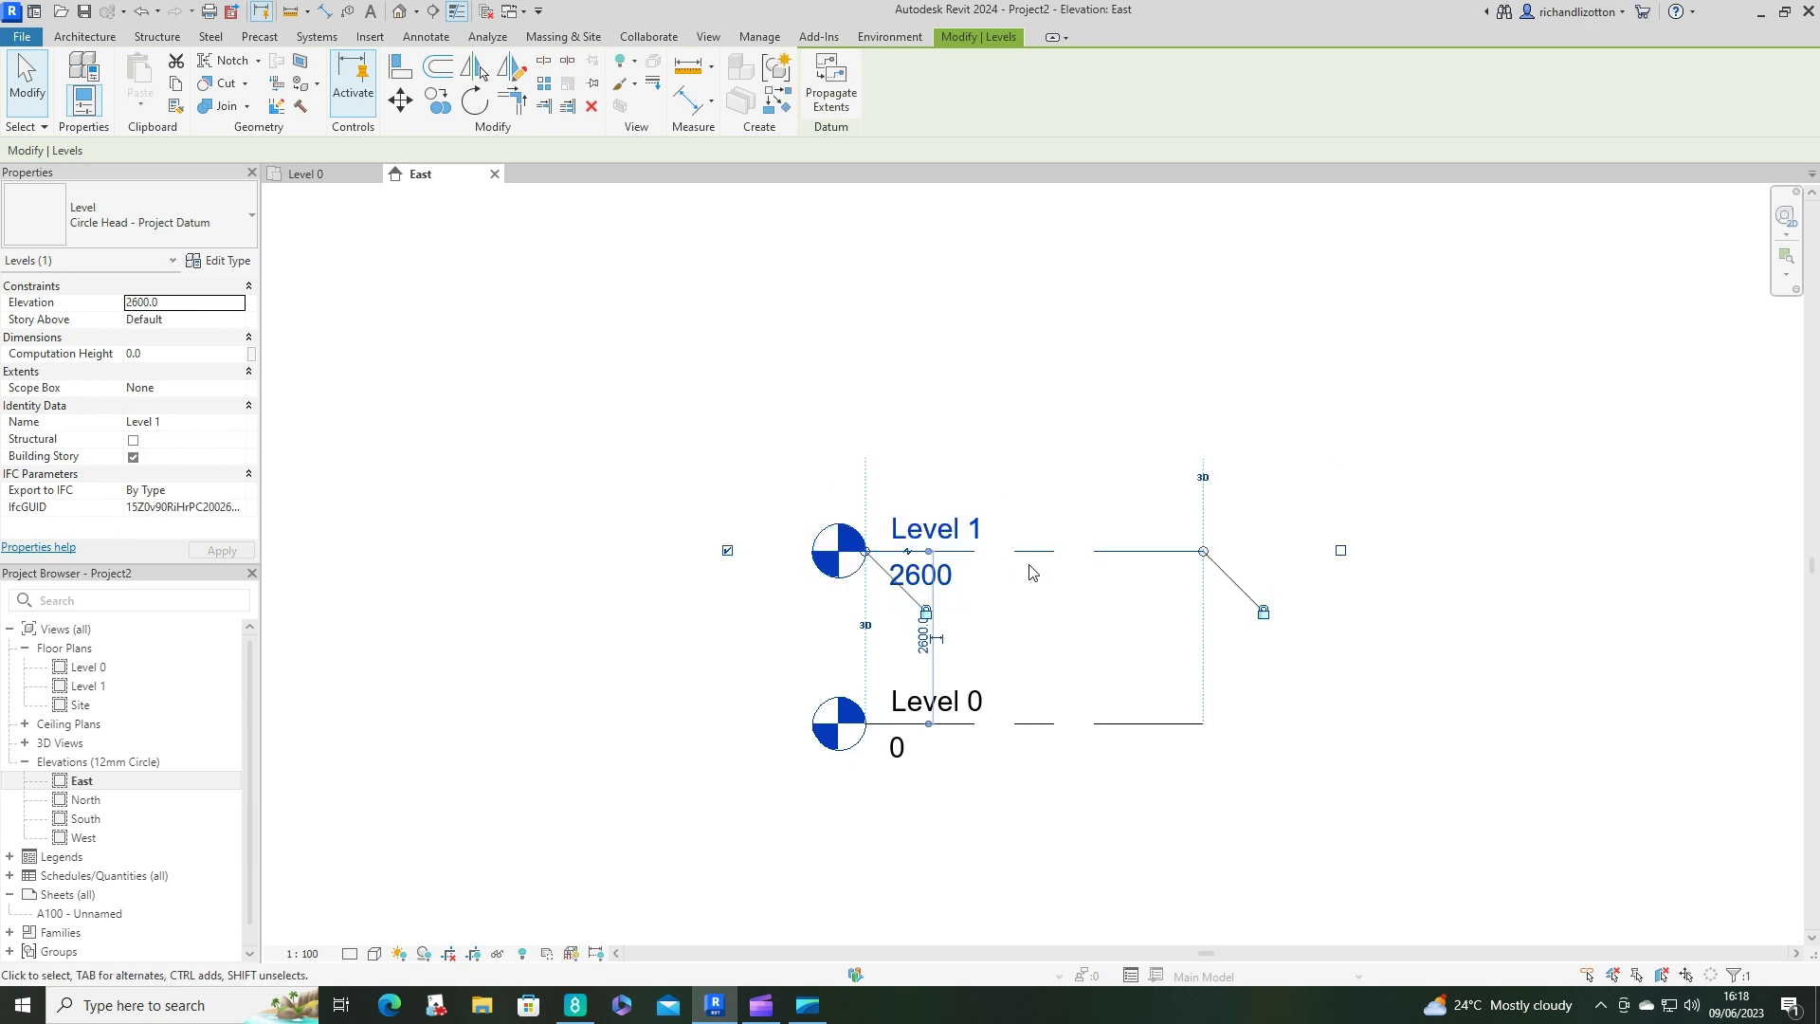
left_click(303, 952)
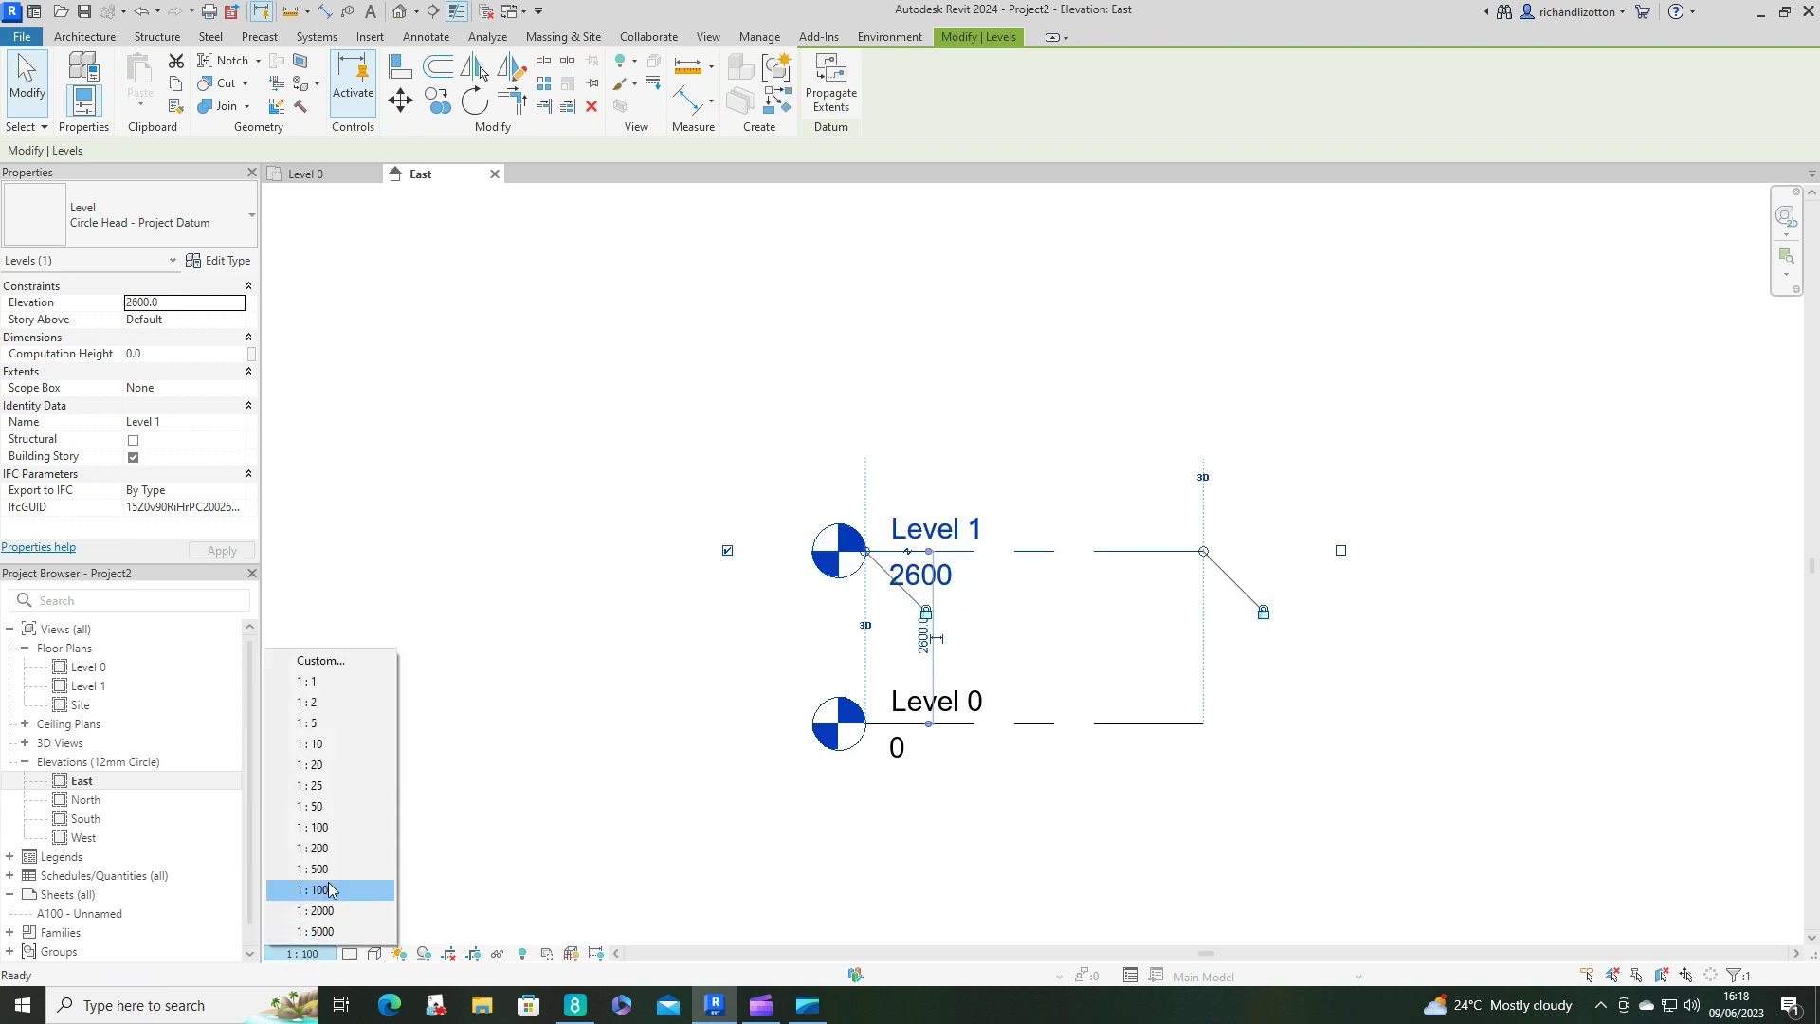
left_click(333, 805)
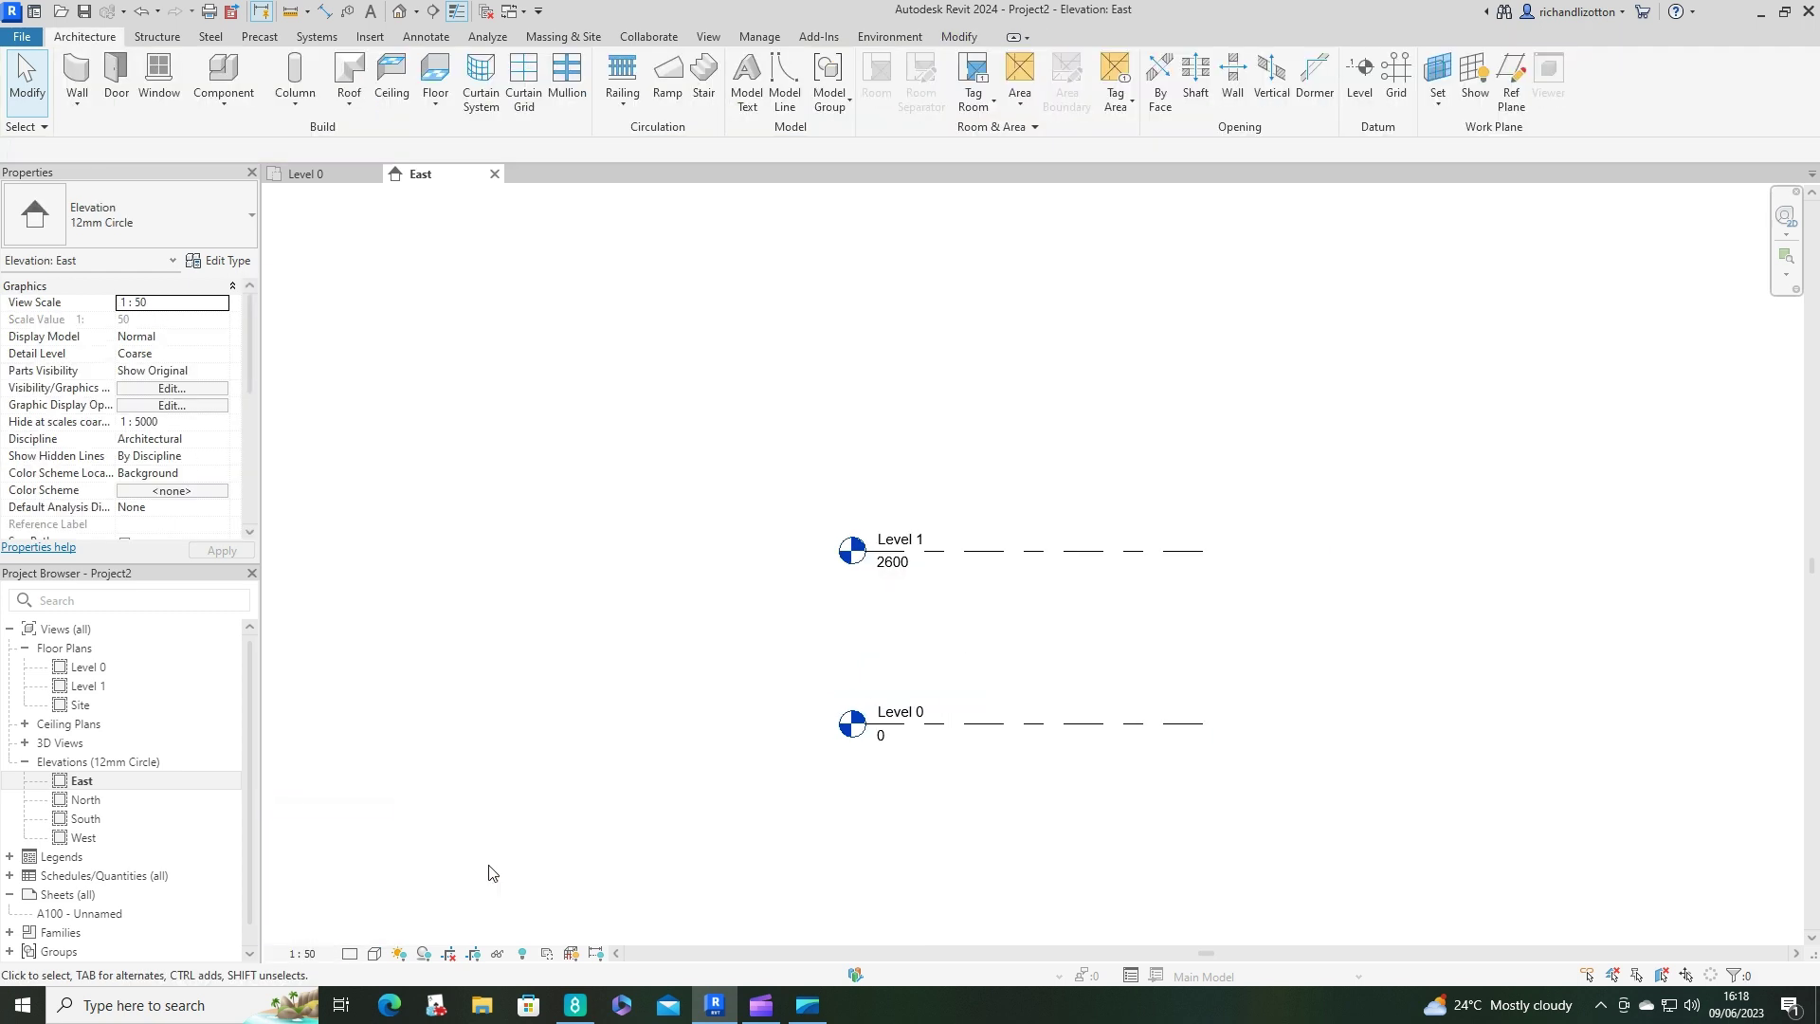
Add a new level 2400 mm above Level 1, aligned with both ends of the existing levels.
left_click(1358, 76)
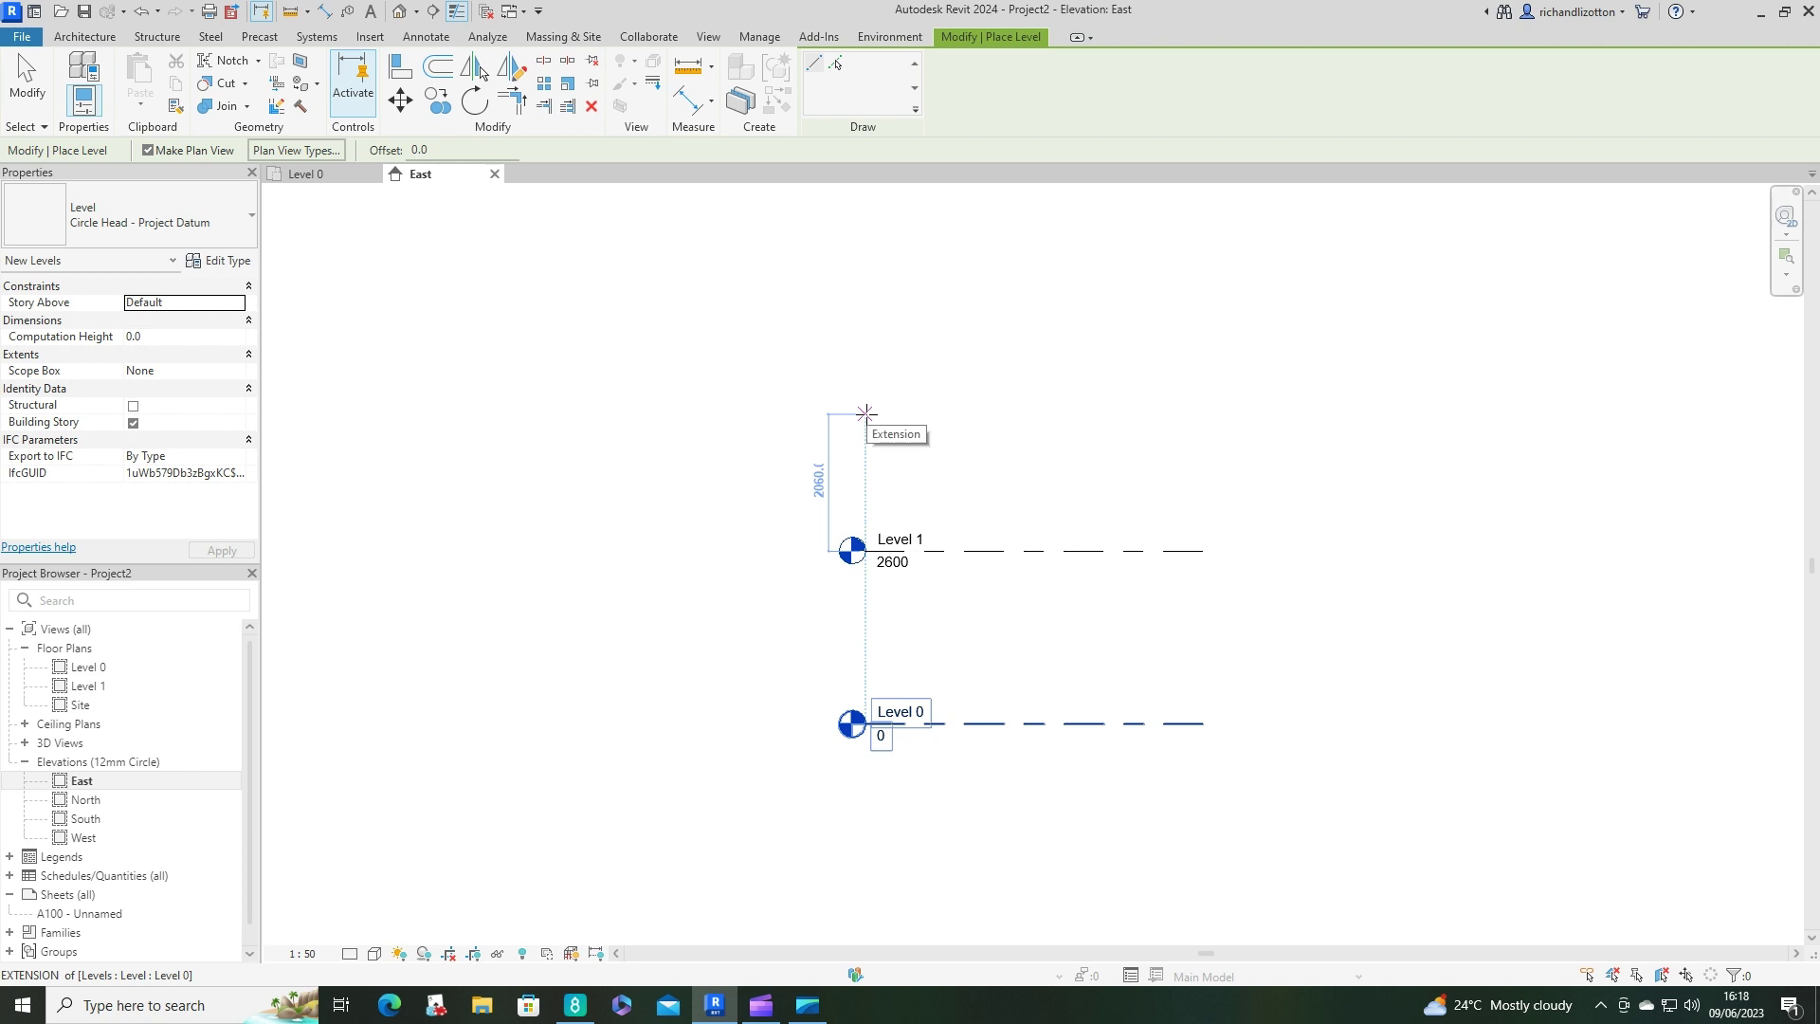
type("2400")
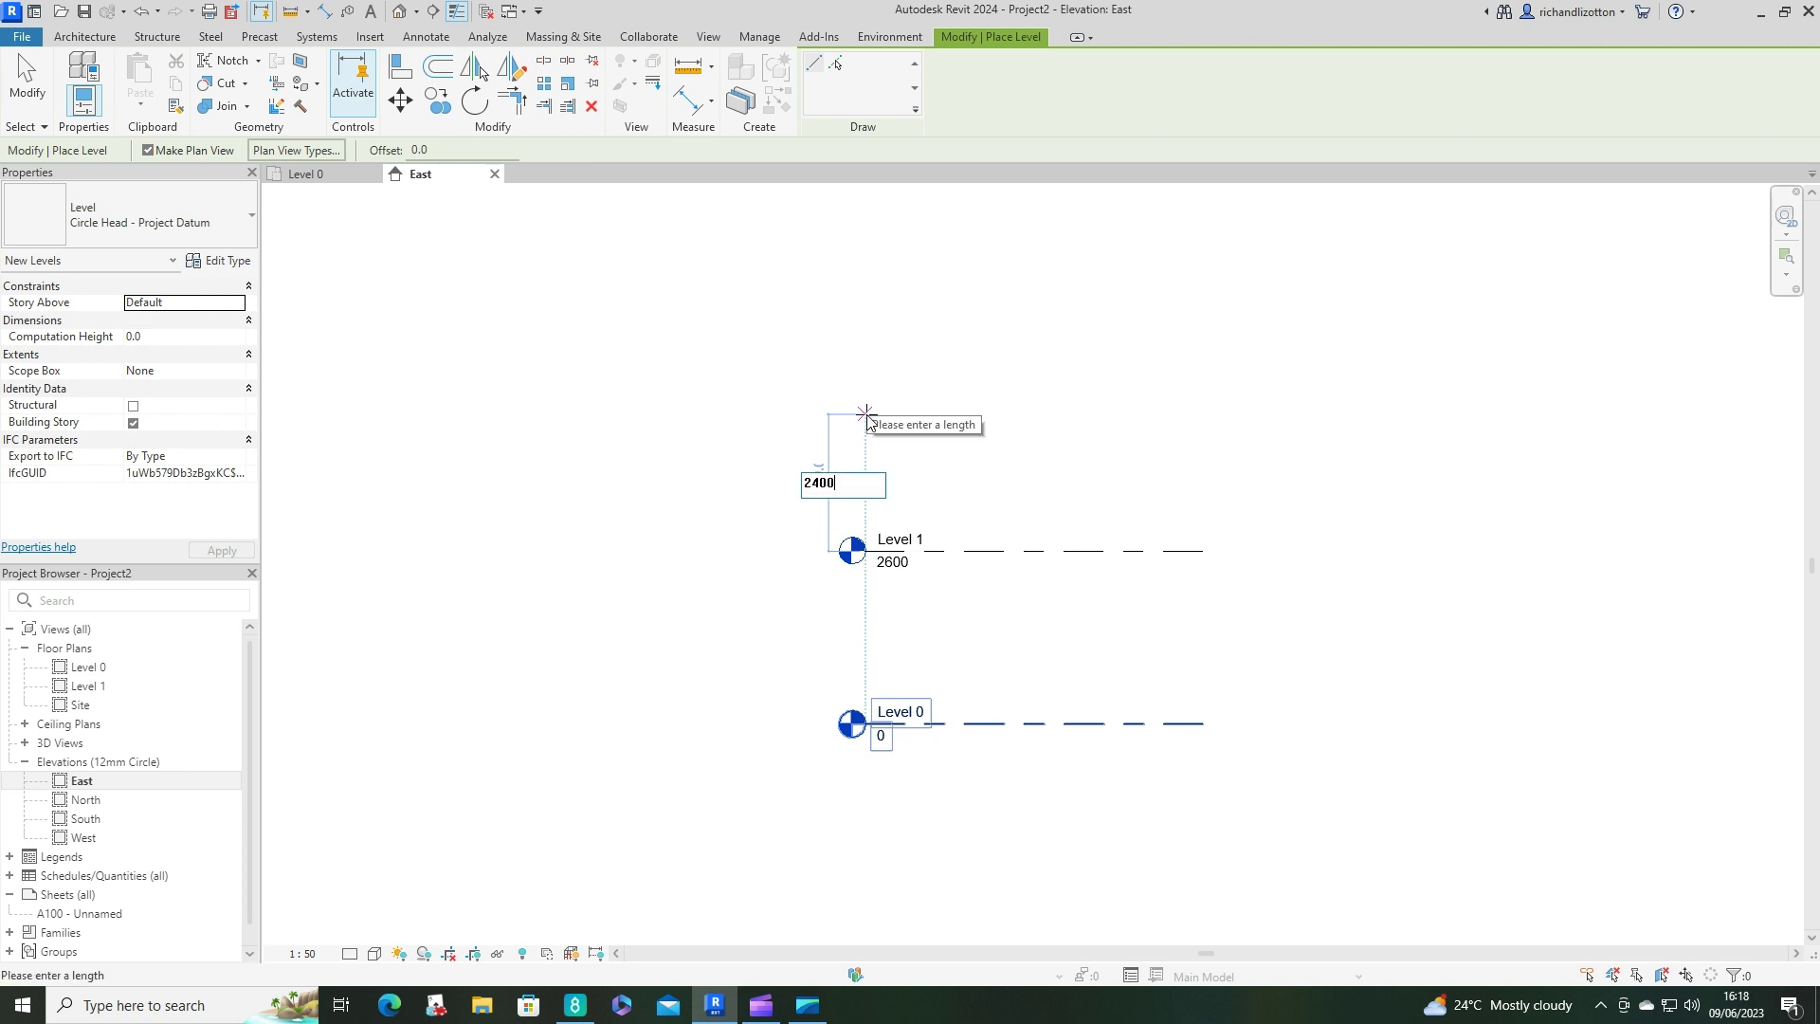
key("Return")
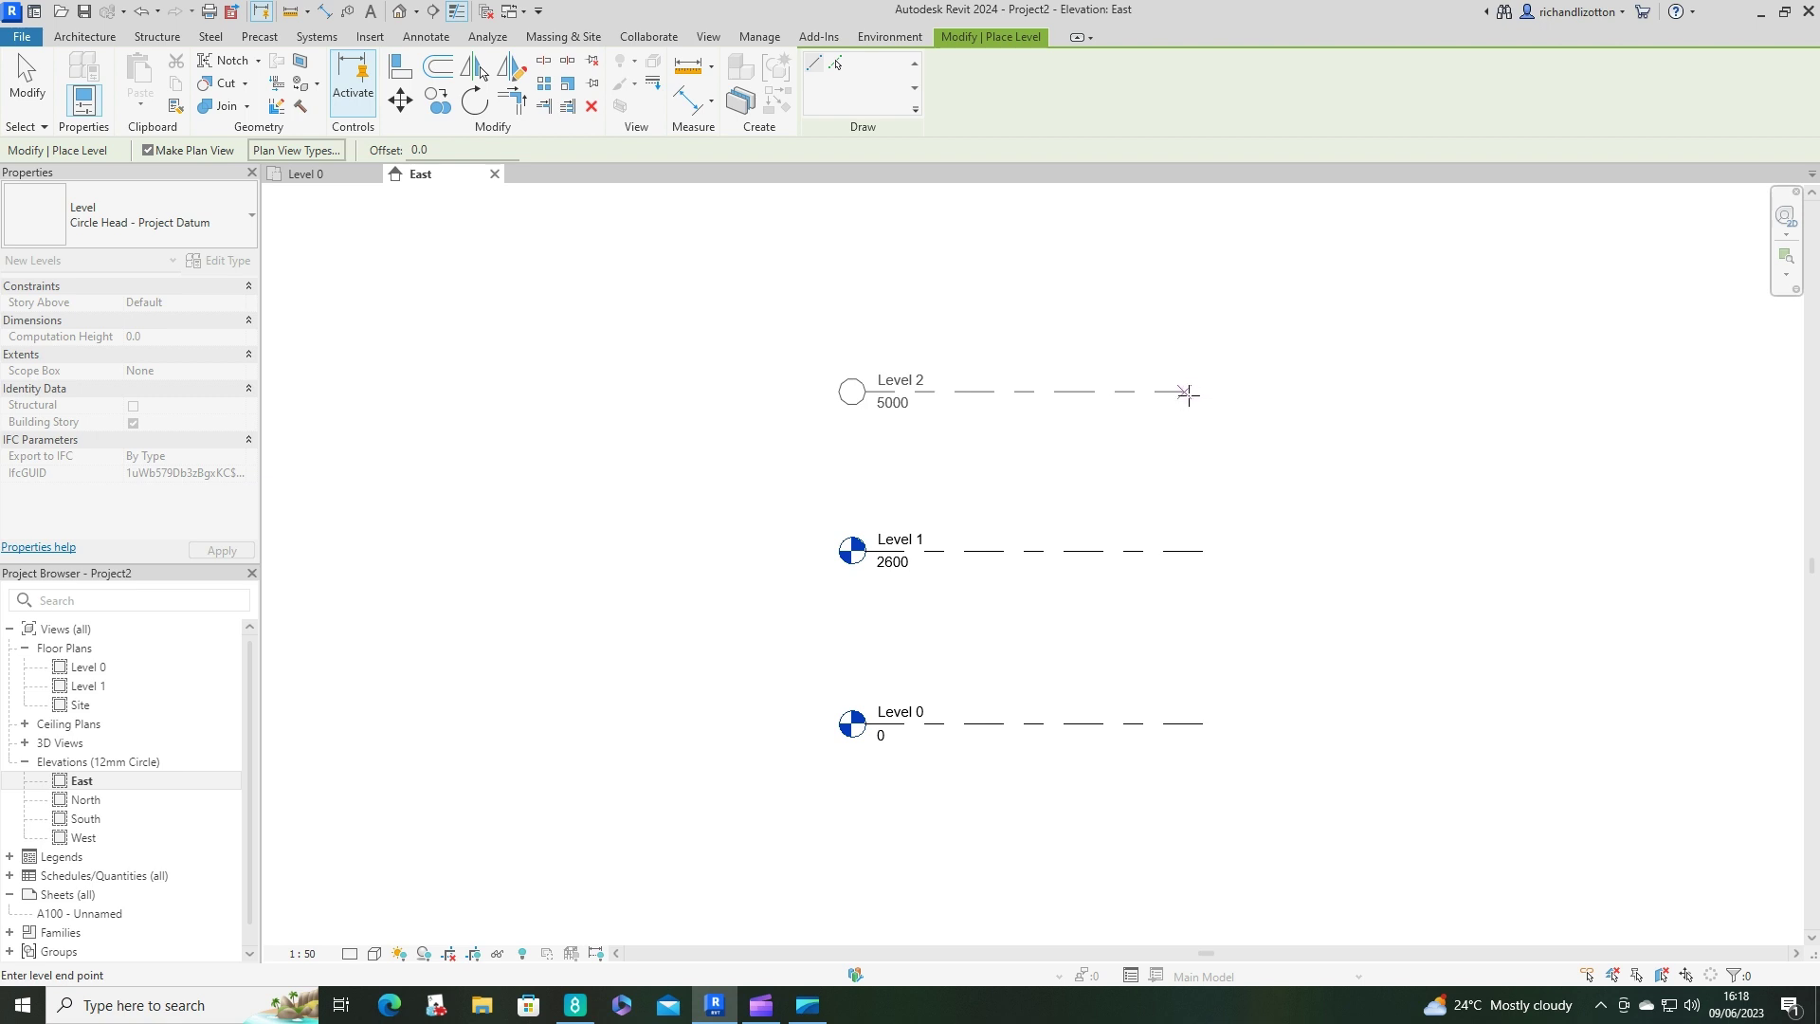
left_click(1203, 392)
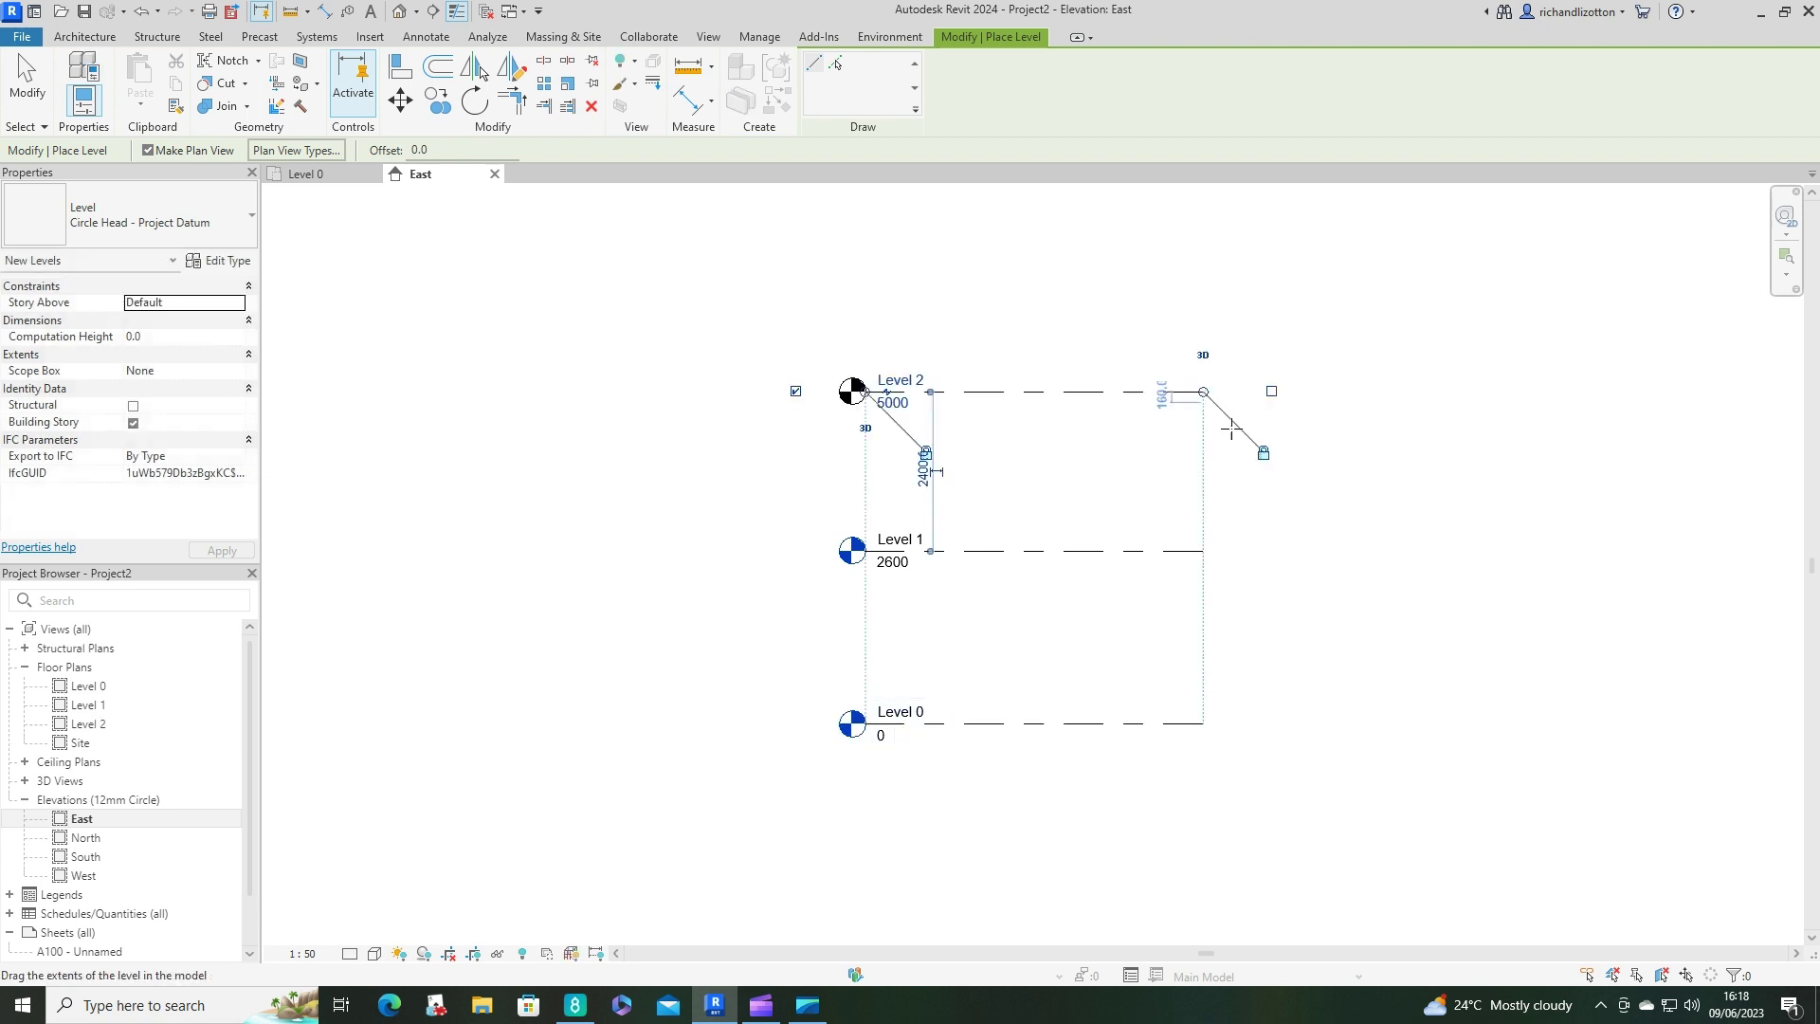
key("Escape")
key("Escape")
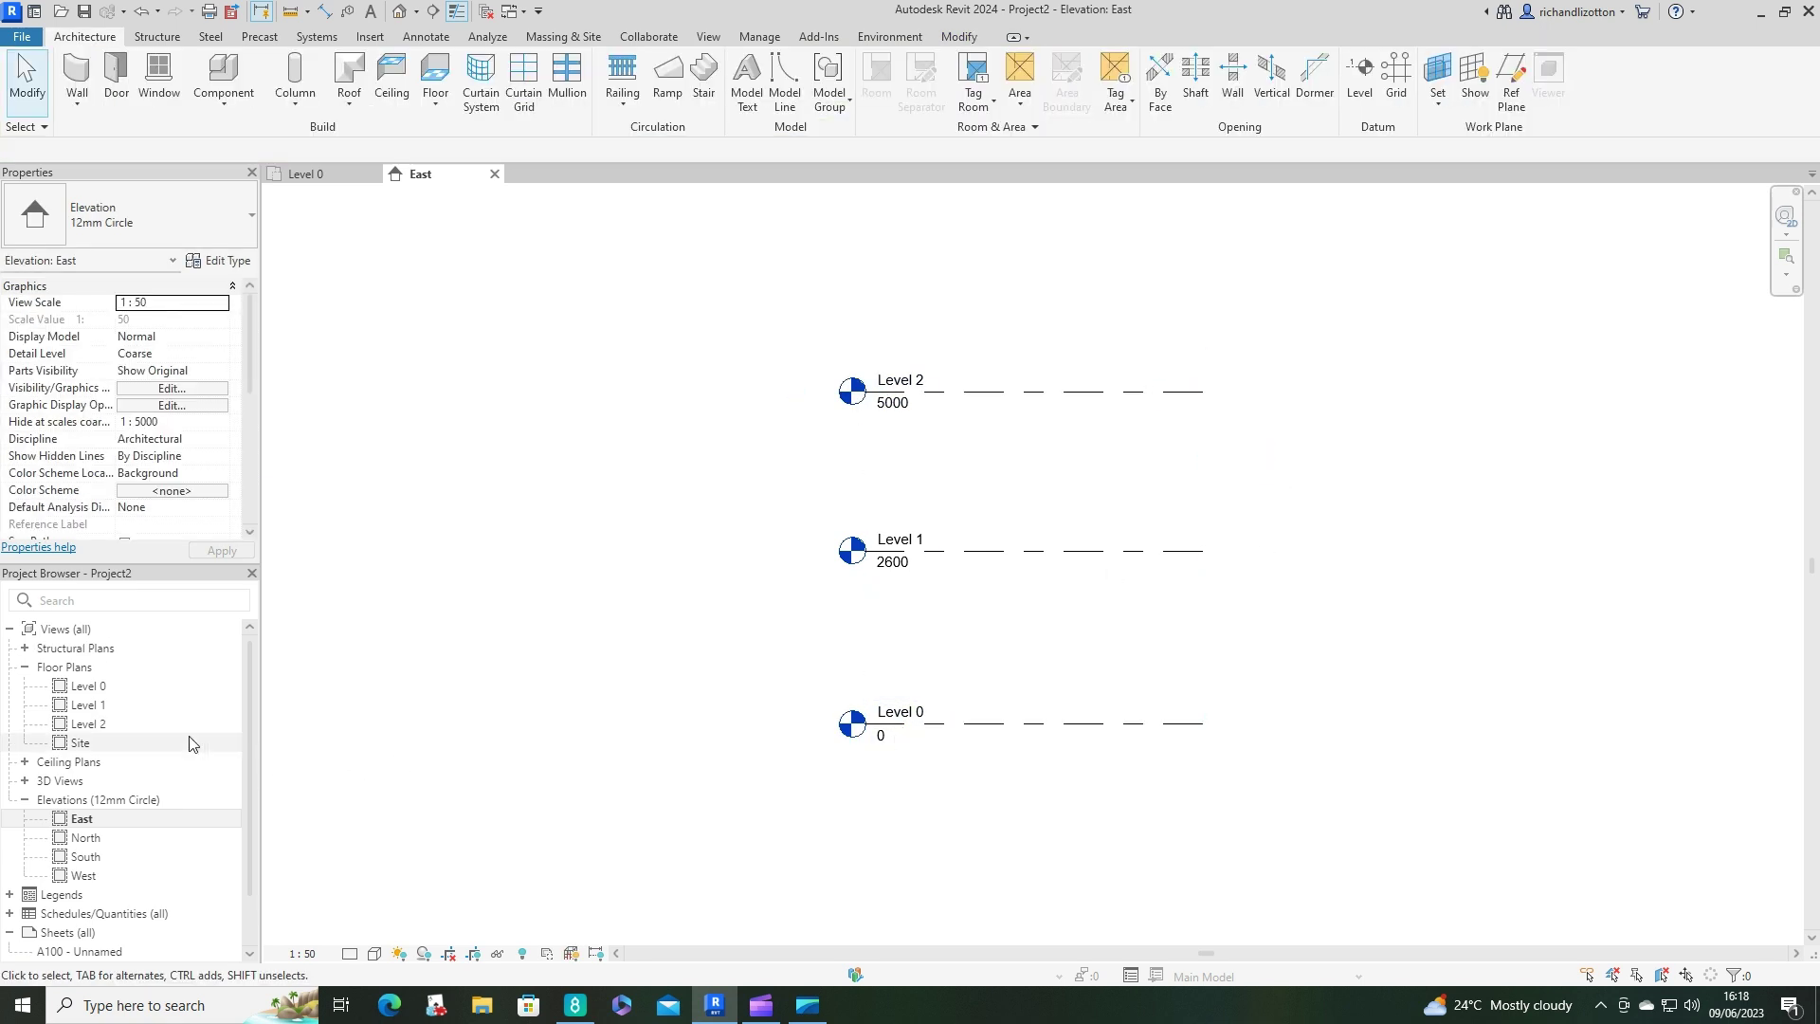
In the Level 0 floor plan, start a new wall using the Curtain_Wall-Storefront type.
double_click(90, 686)
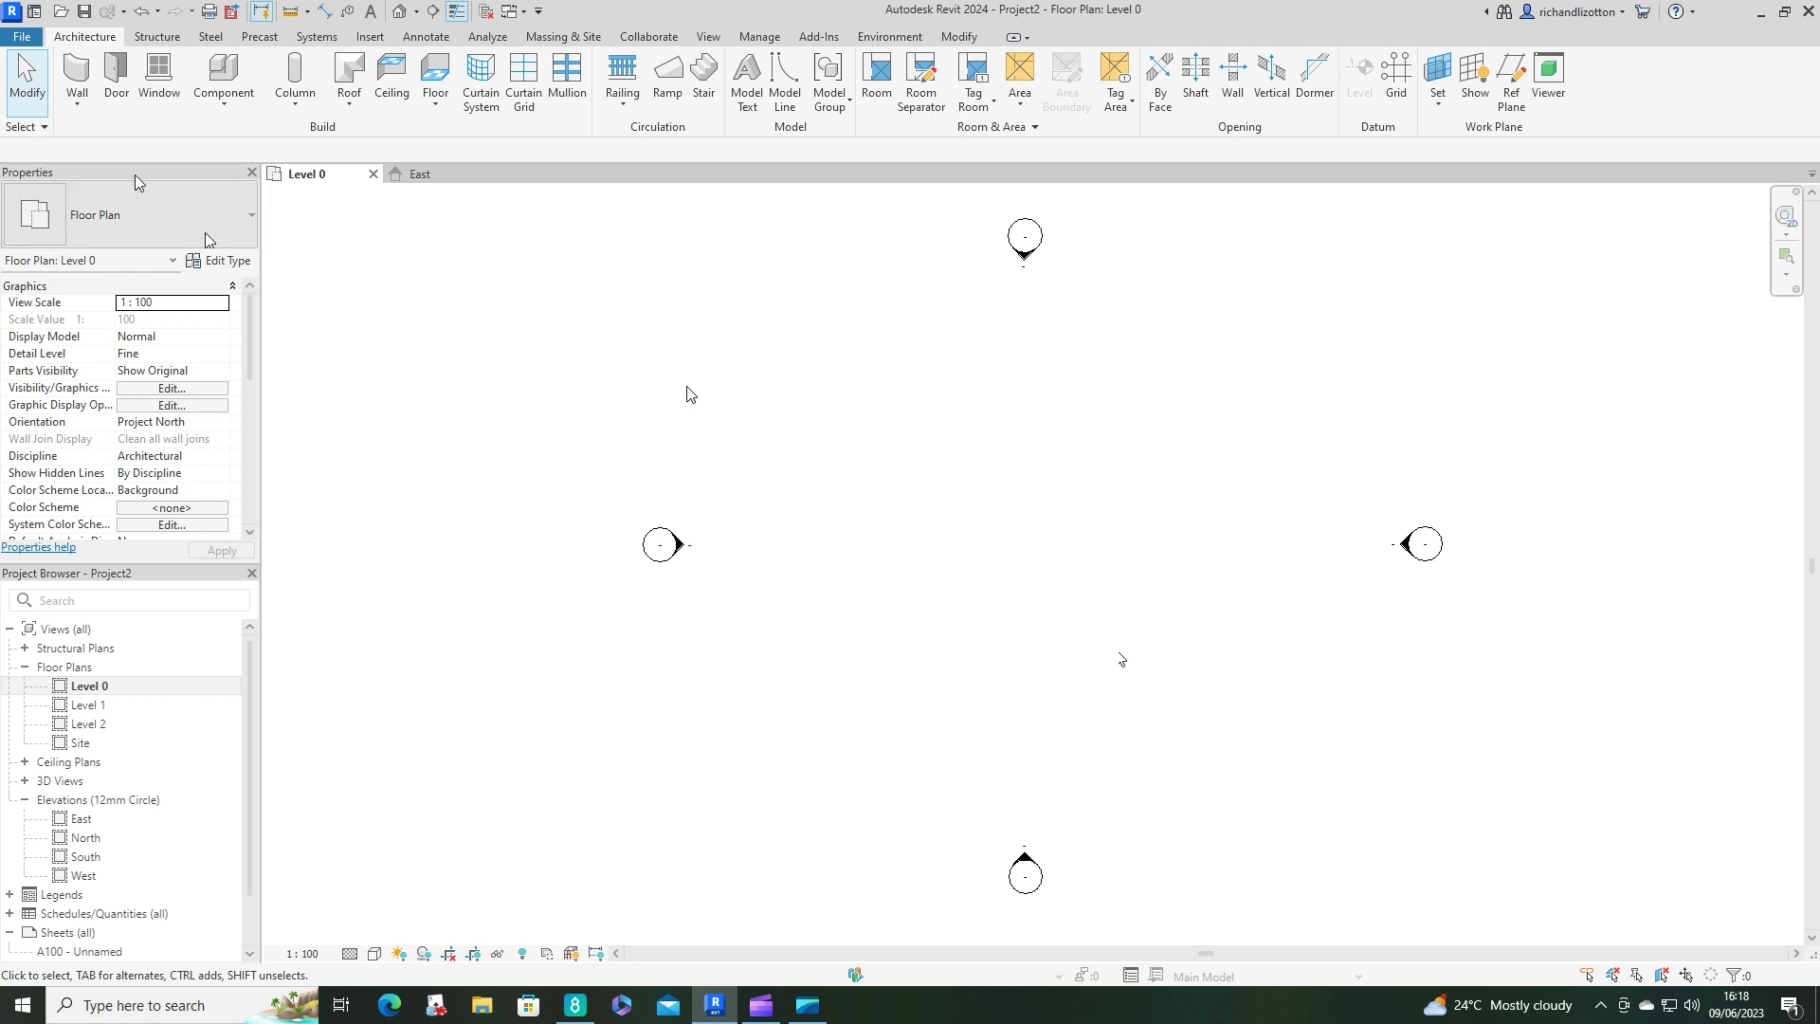
left_click(78, 78)
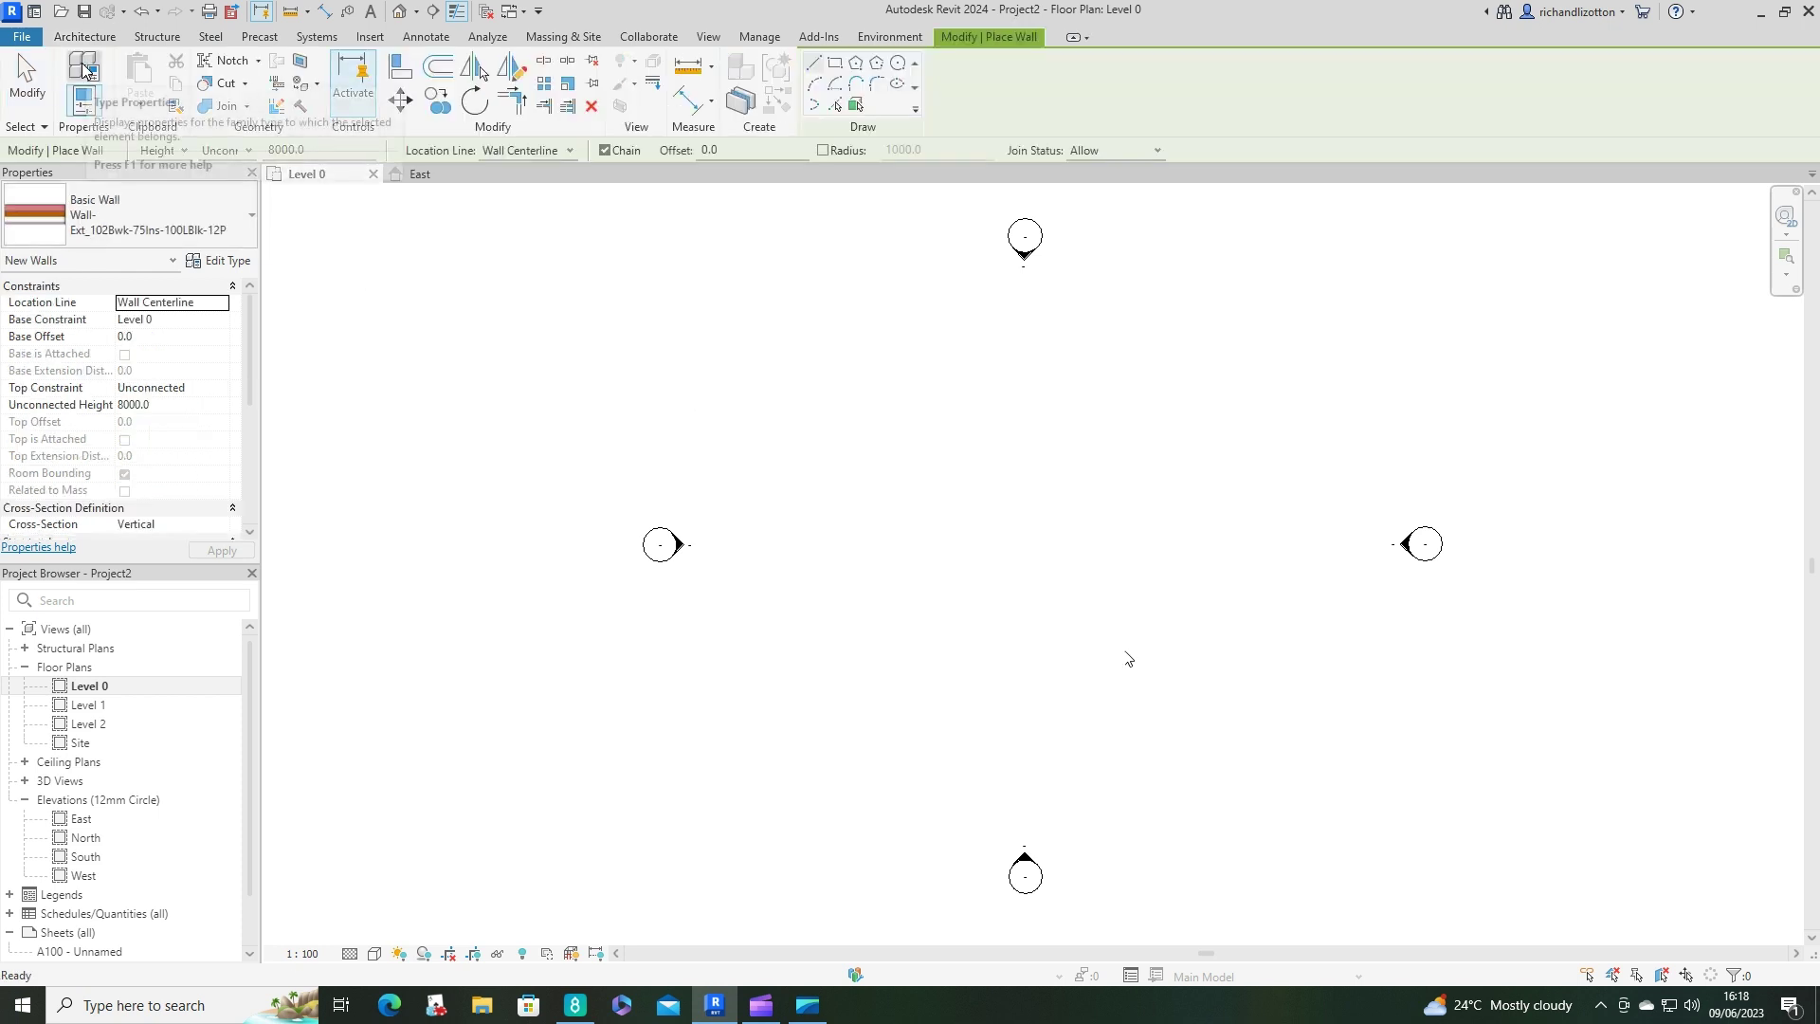
left_click(251, 218)
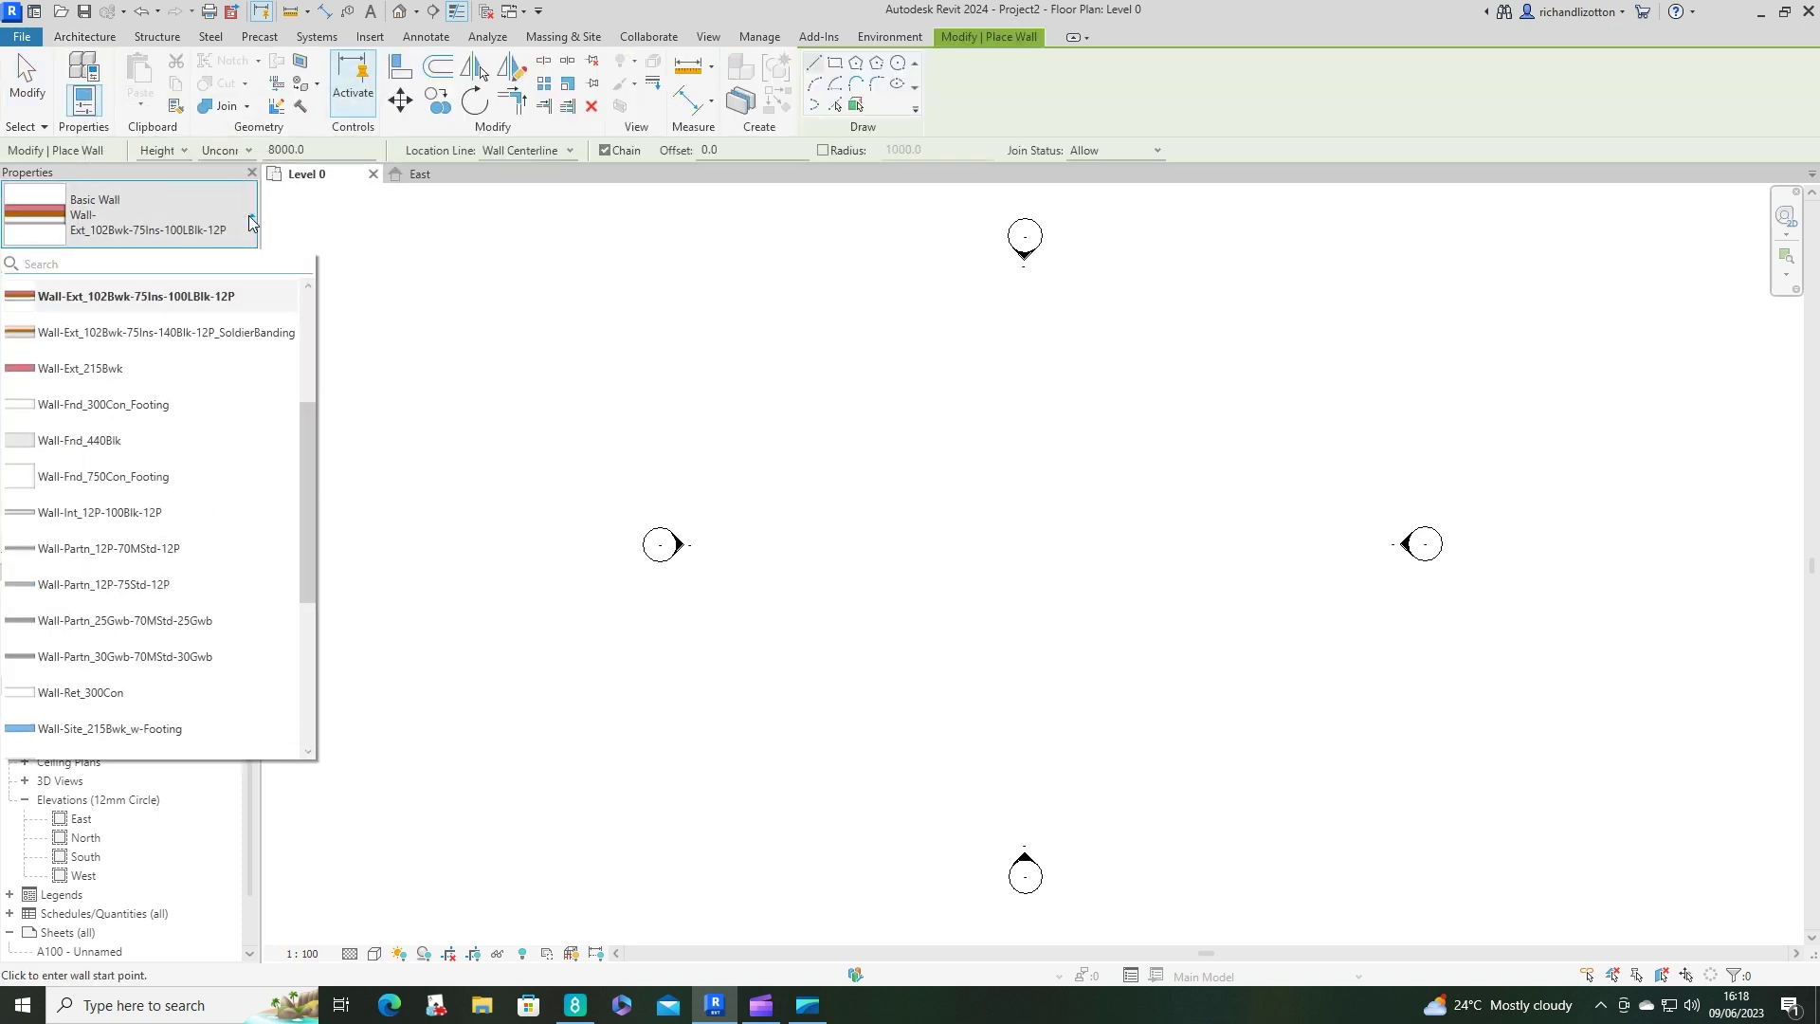
left_click_drag(310, 463, 299, 639)
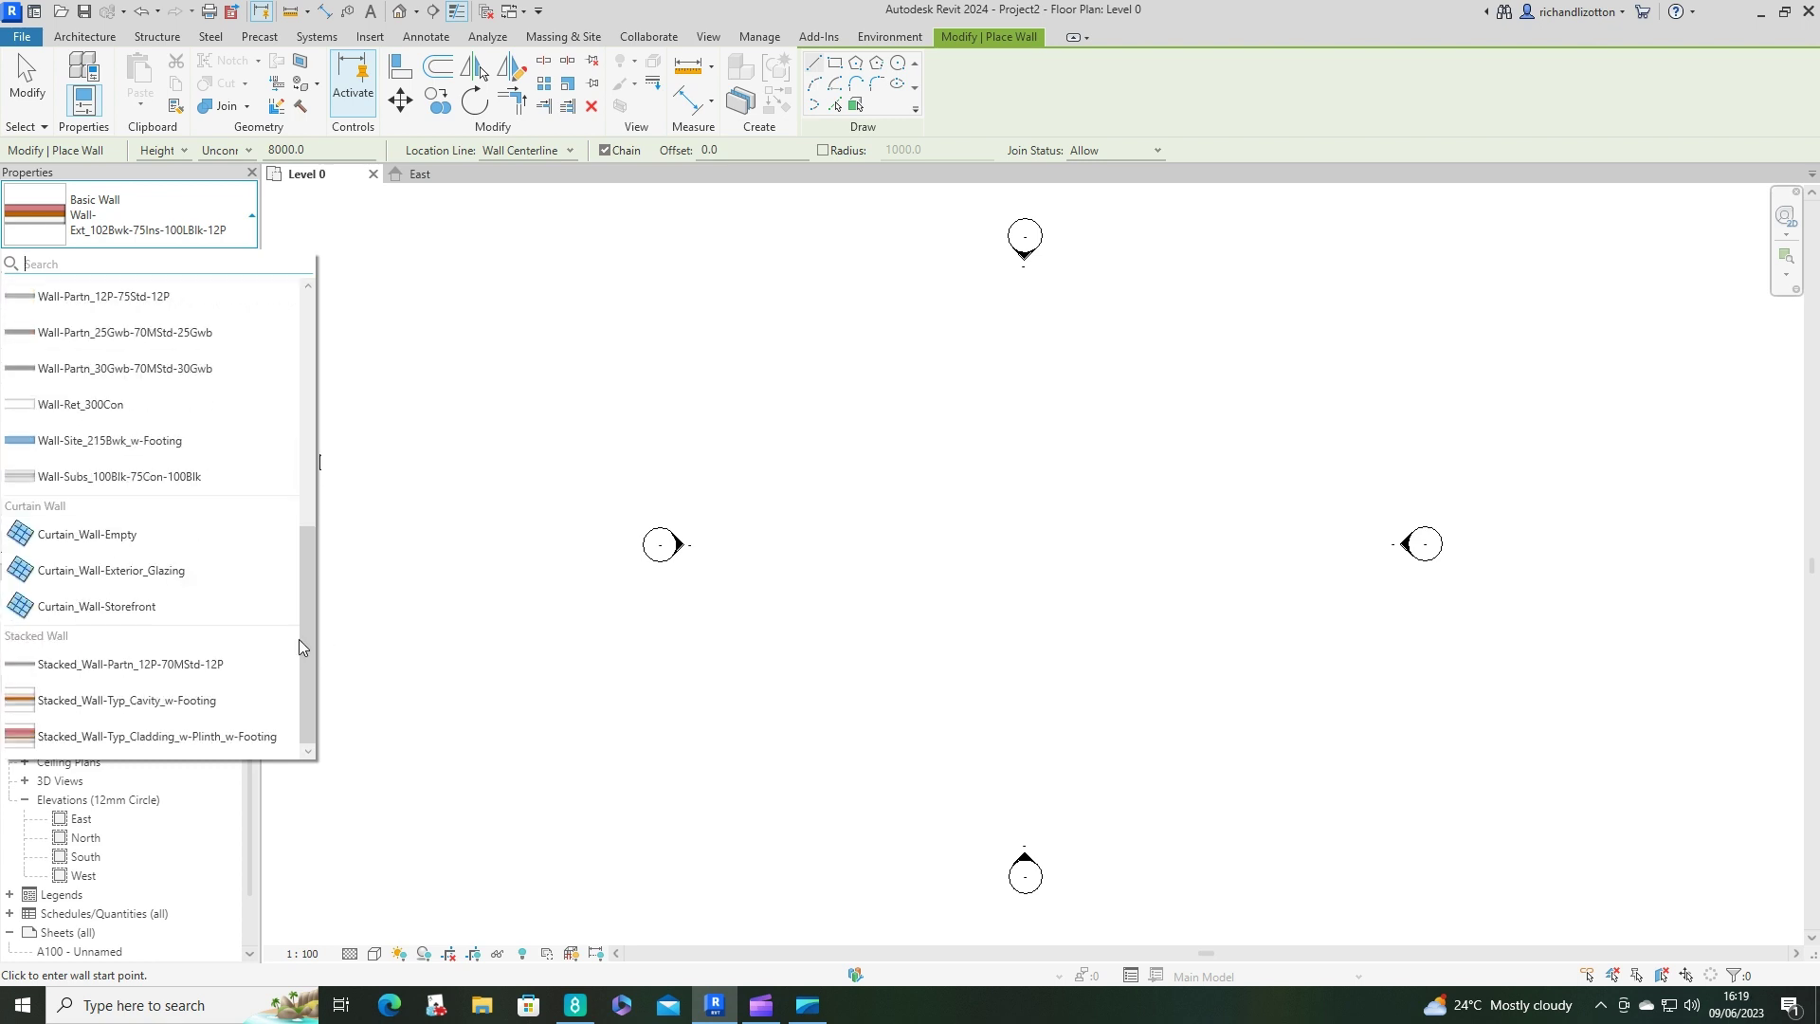
left_click(104, 614)
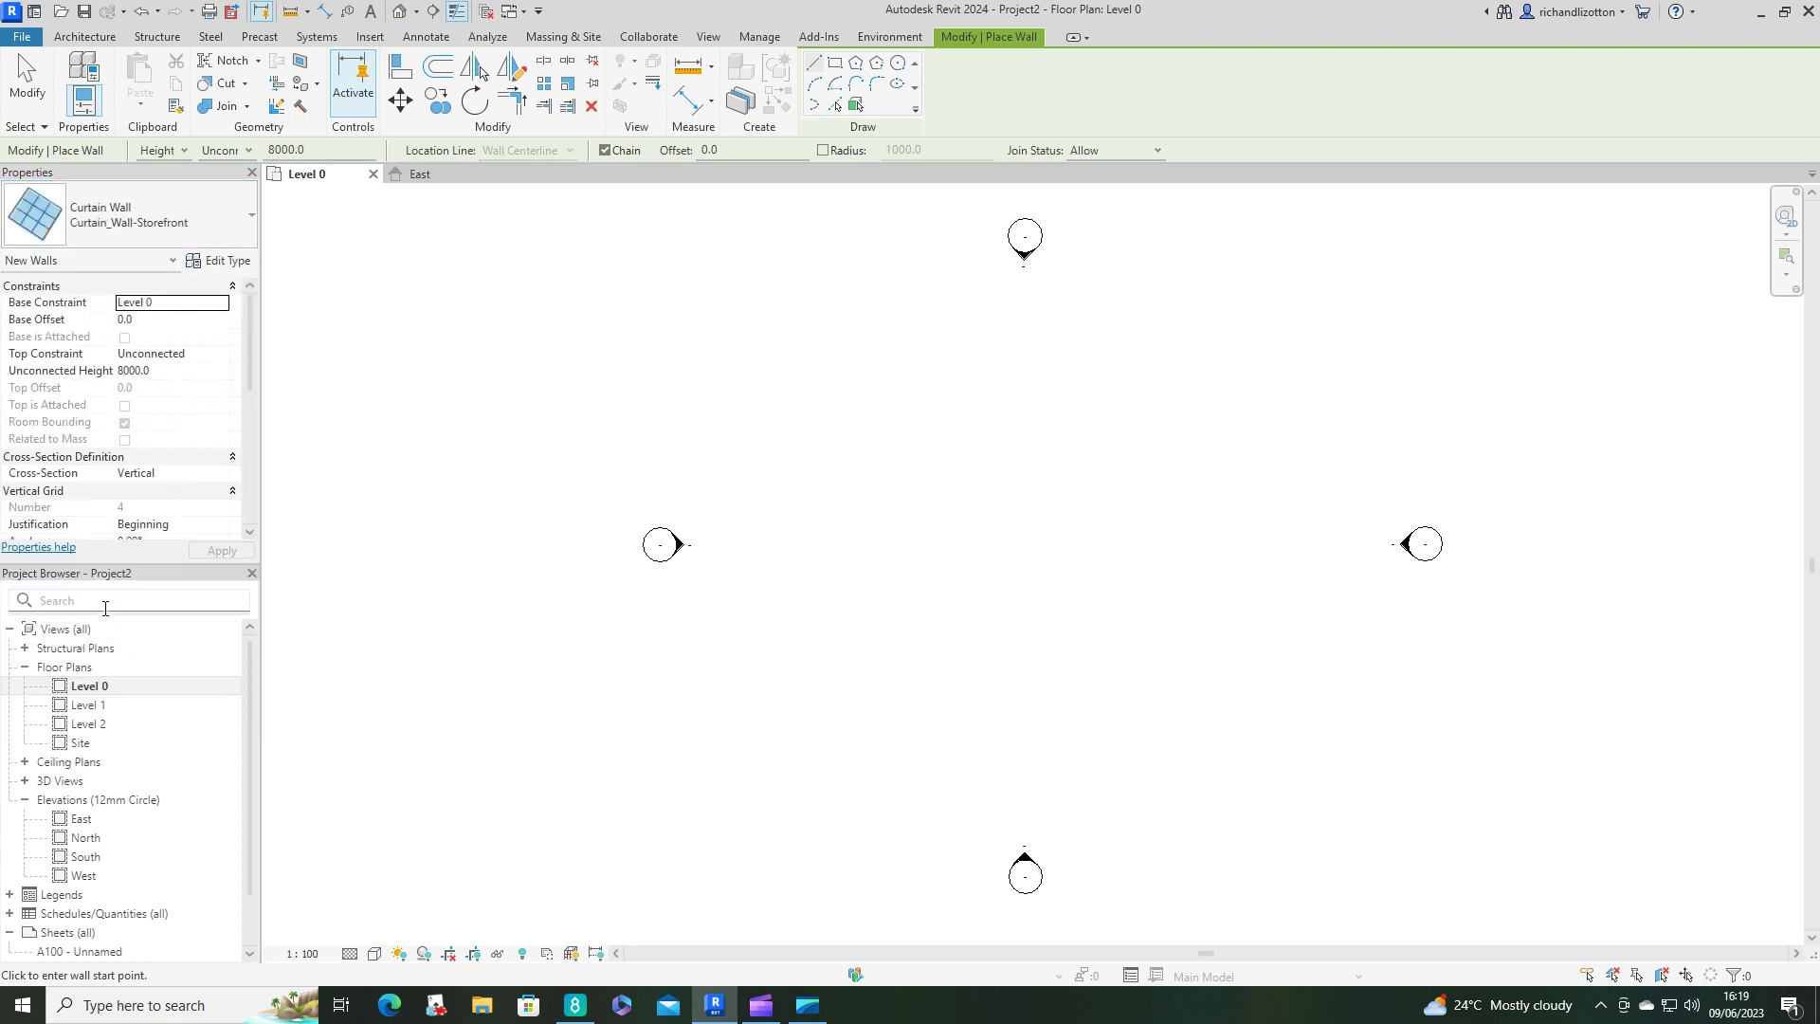
Duplicate the Curtain_Wall-Storefront type as a new curtain wall type named Timber Frame.
left_click(219, 262)
left_click(1490, 273)
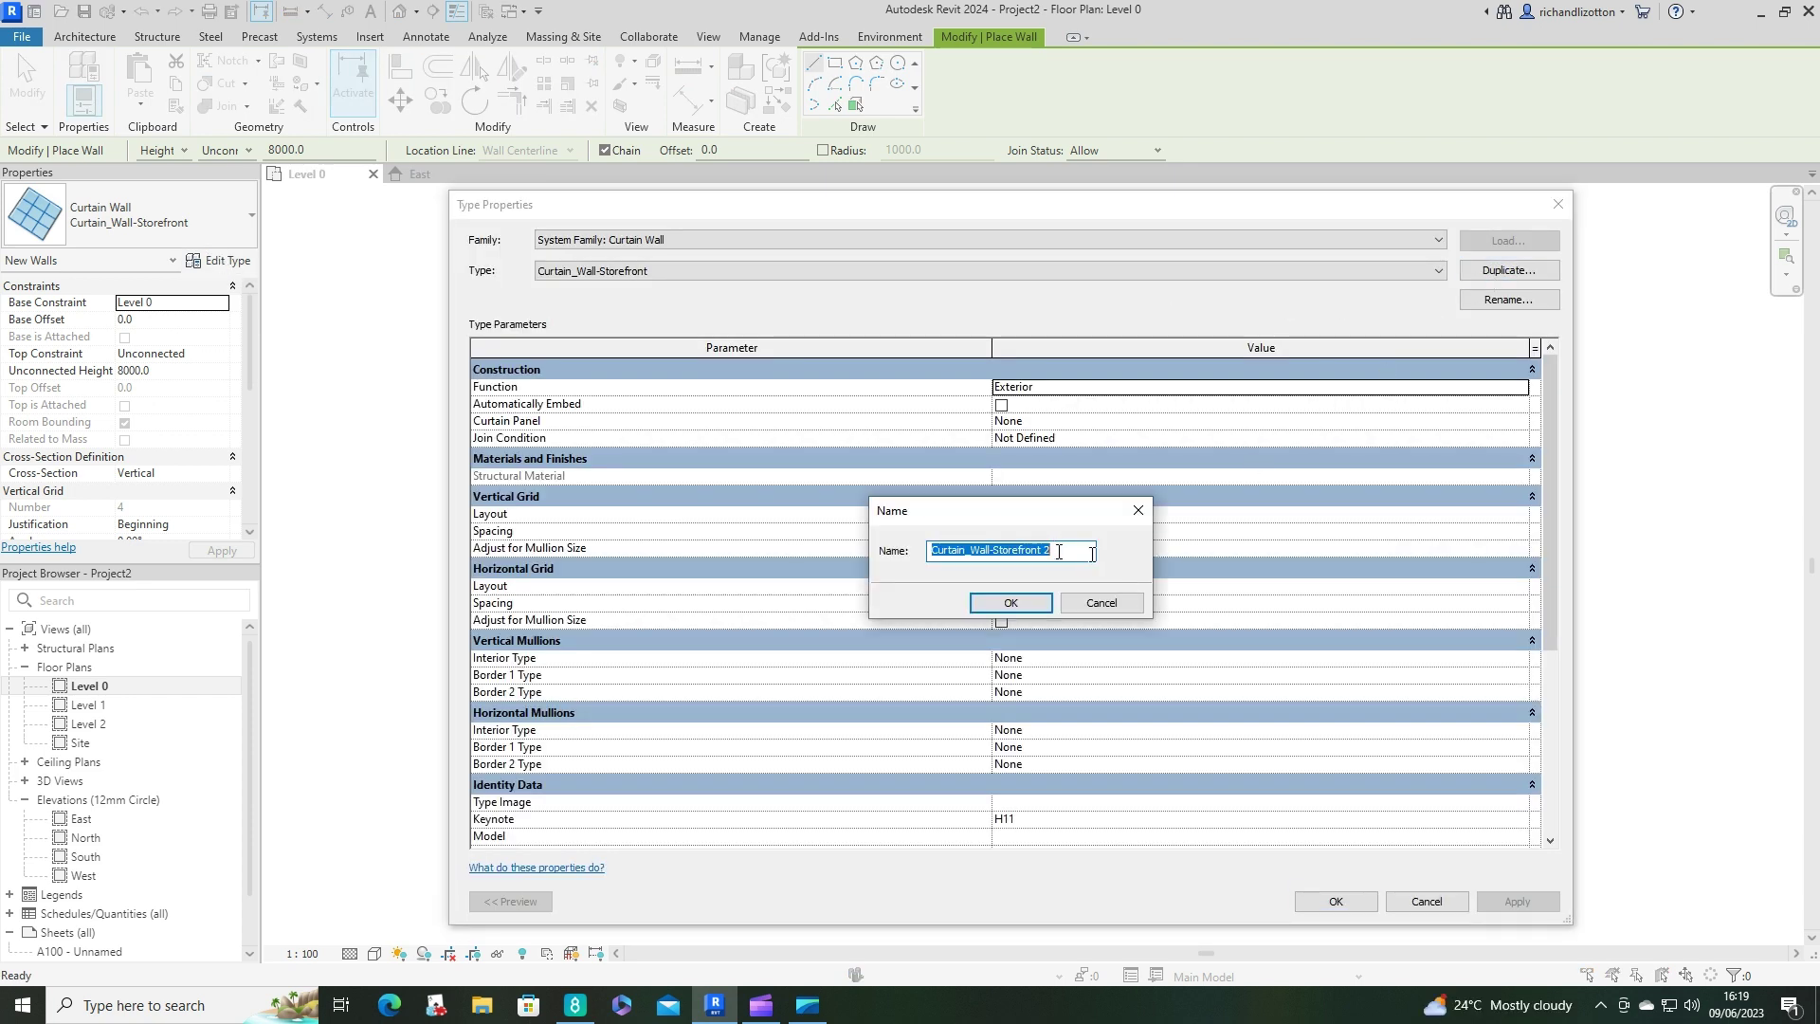
type("Timber")
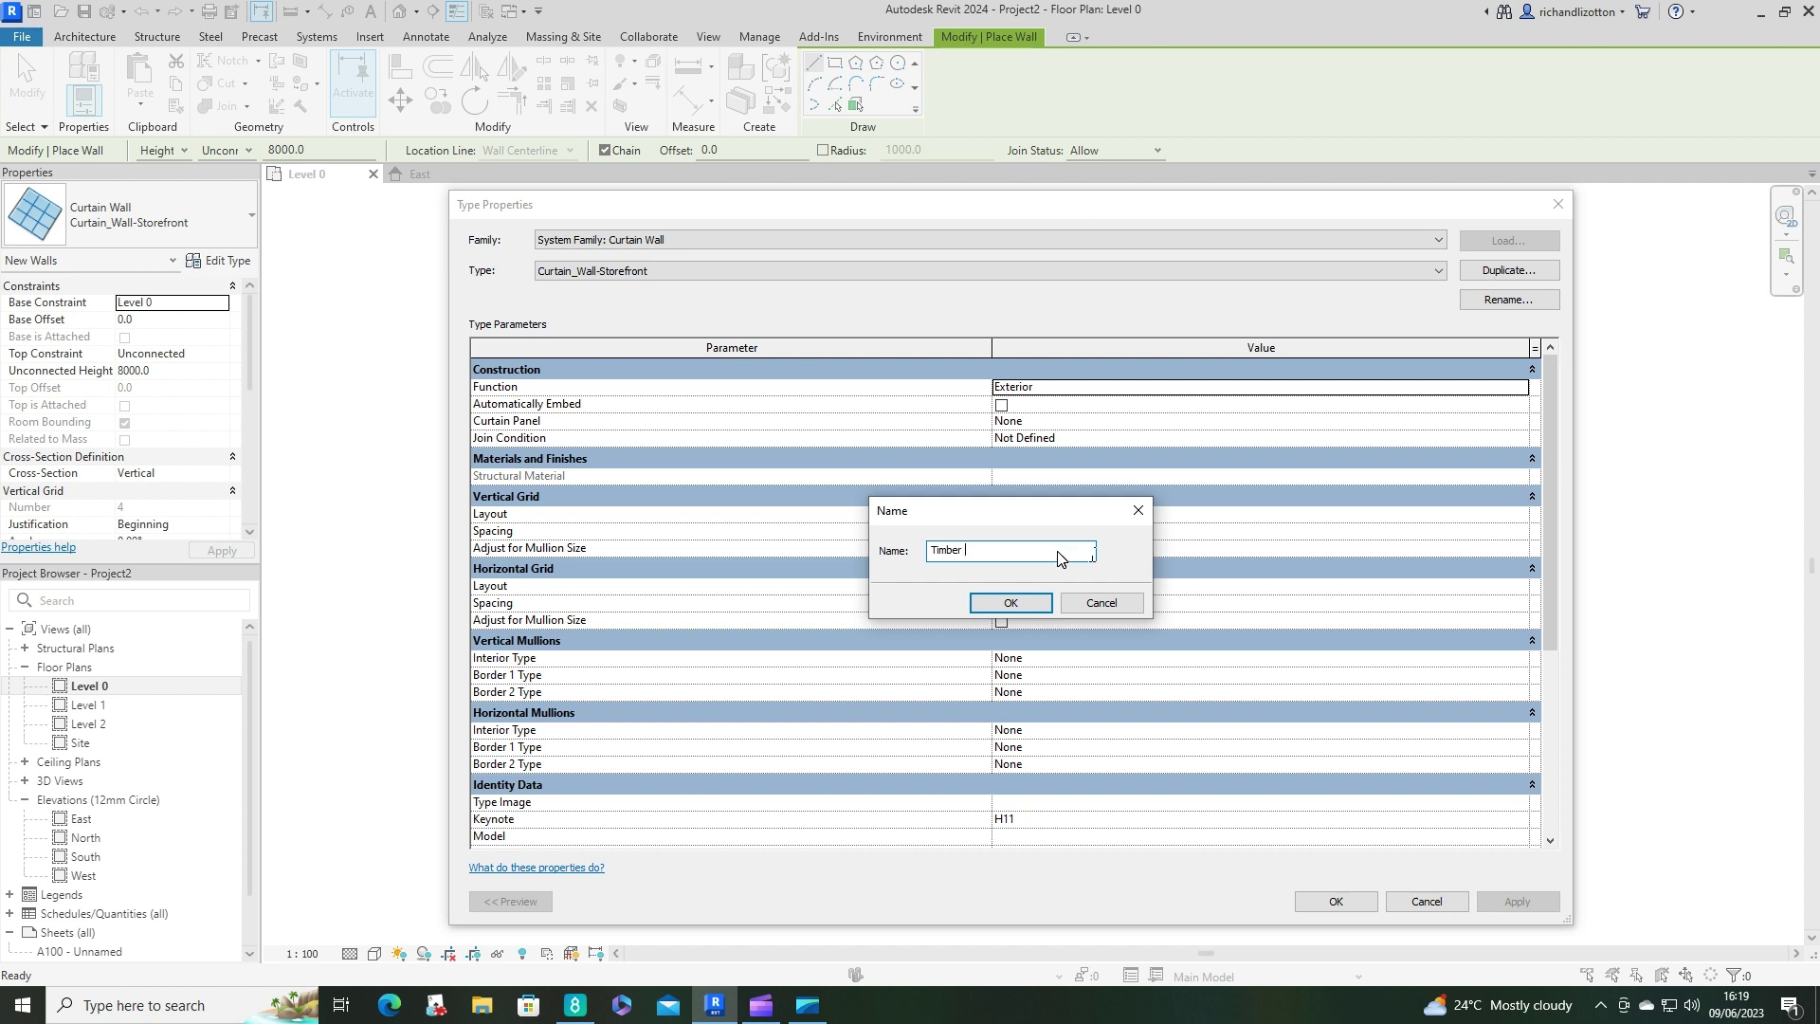
type(" Frame")
key("Return")
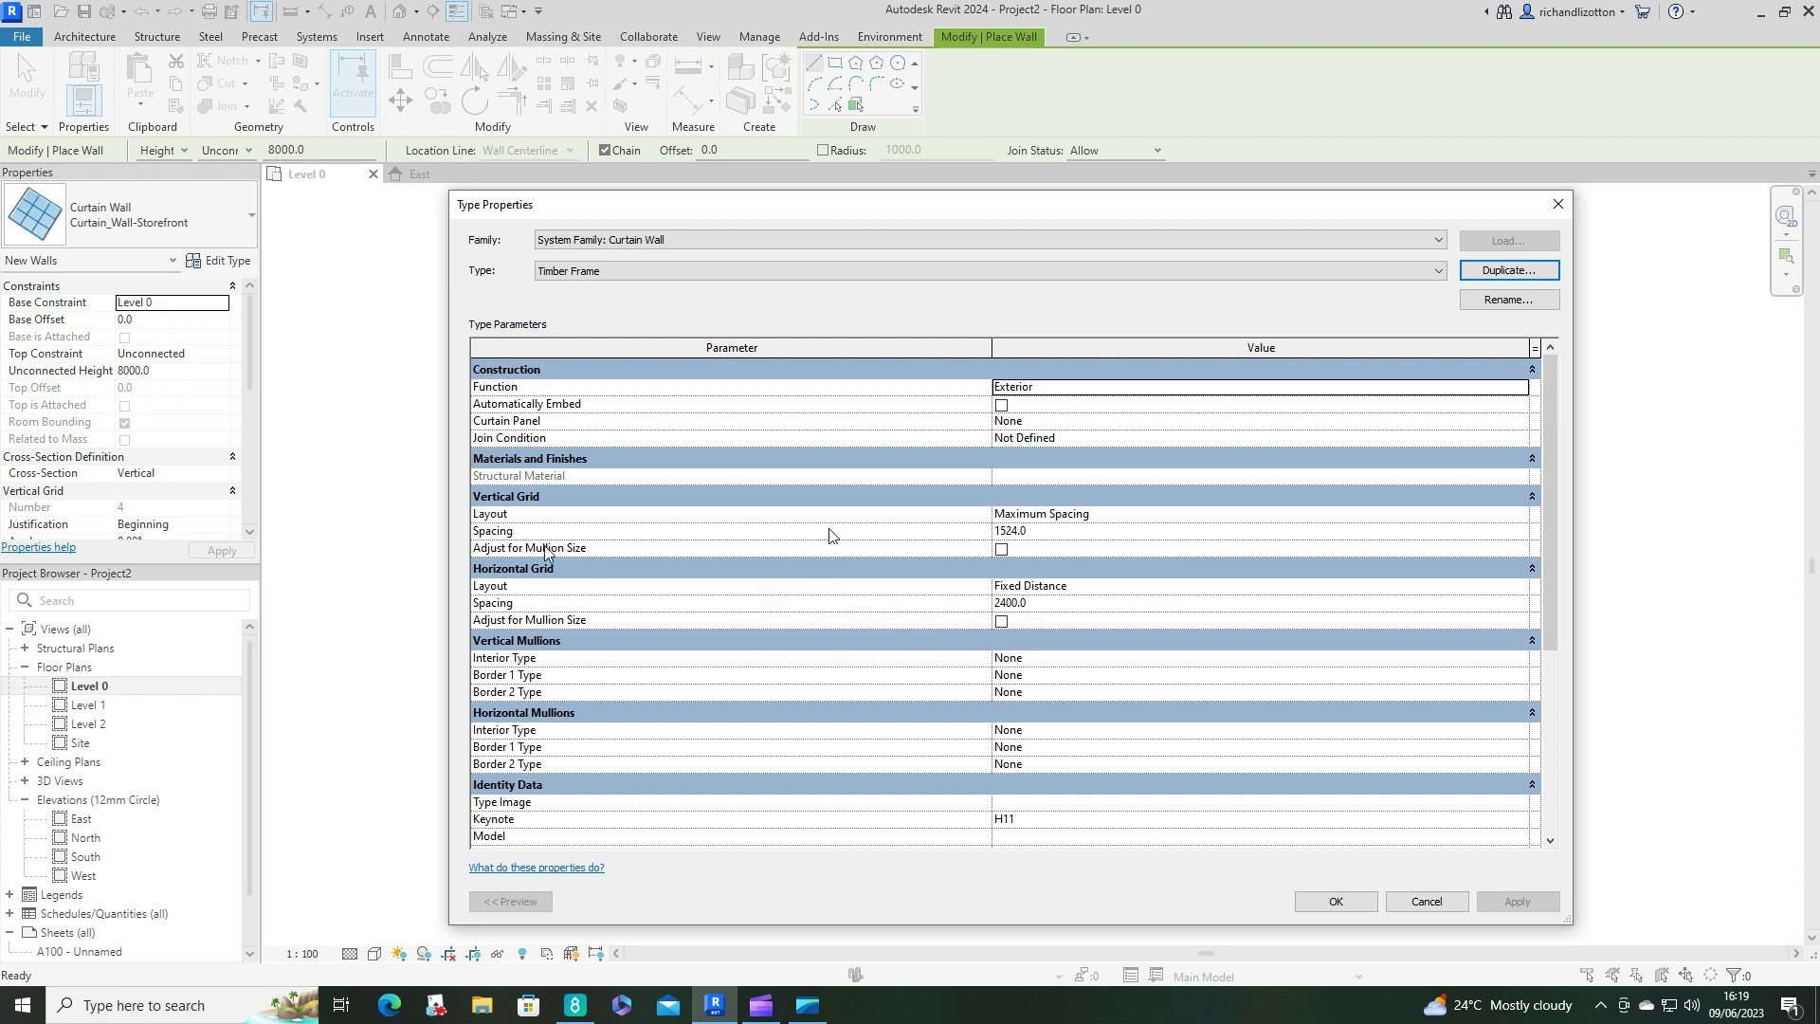
Set the Timber Frame type's vertical grid spacing to 600 and its horizontal grid spacing to 1200.
left_click(1034, 532)
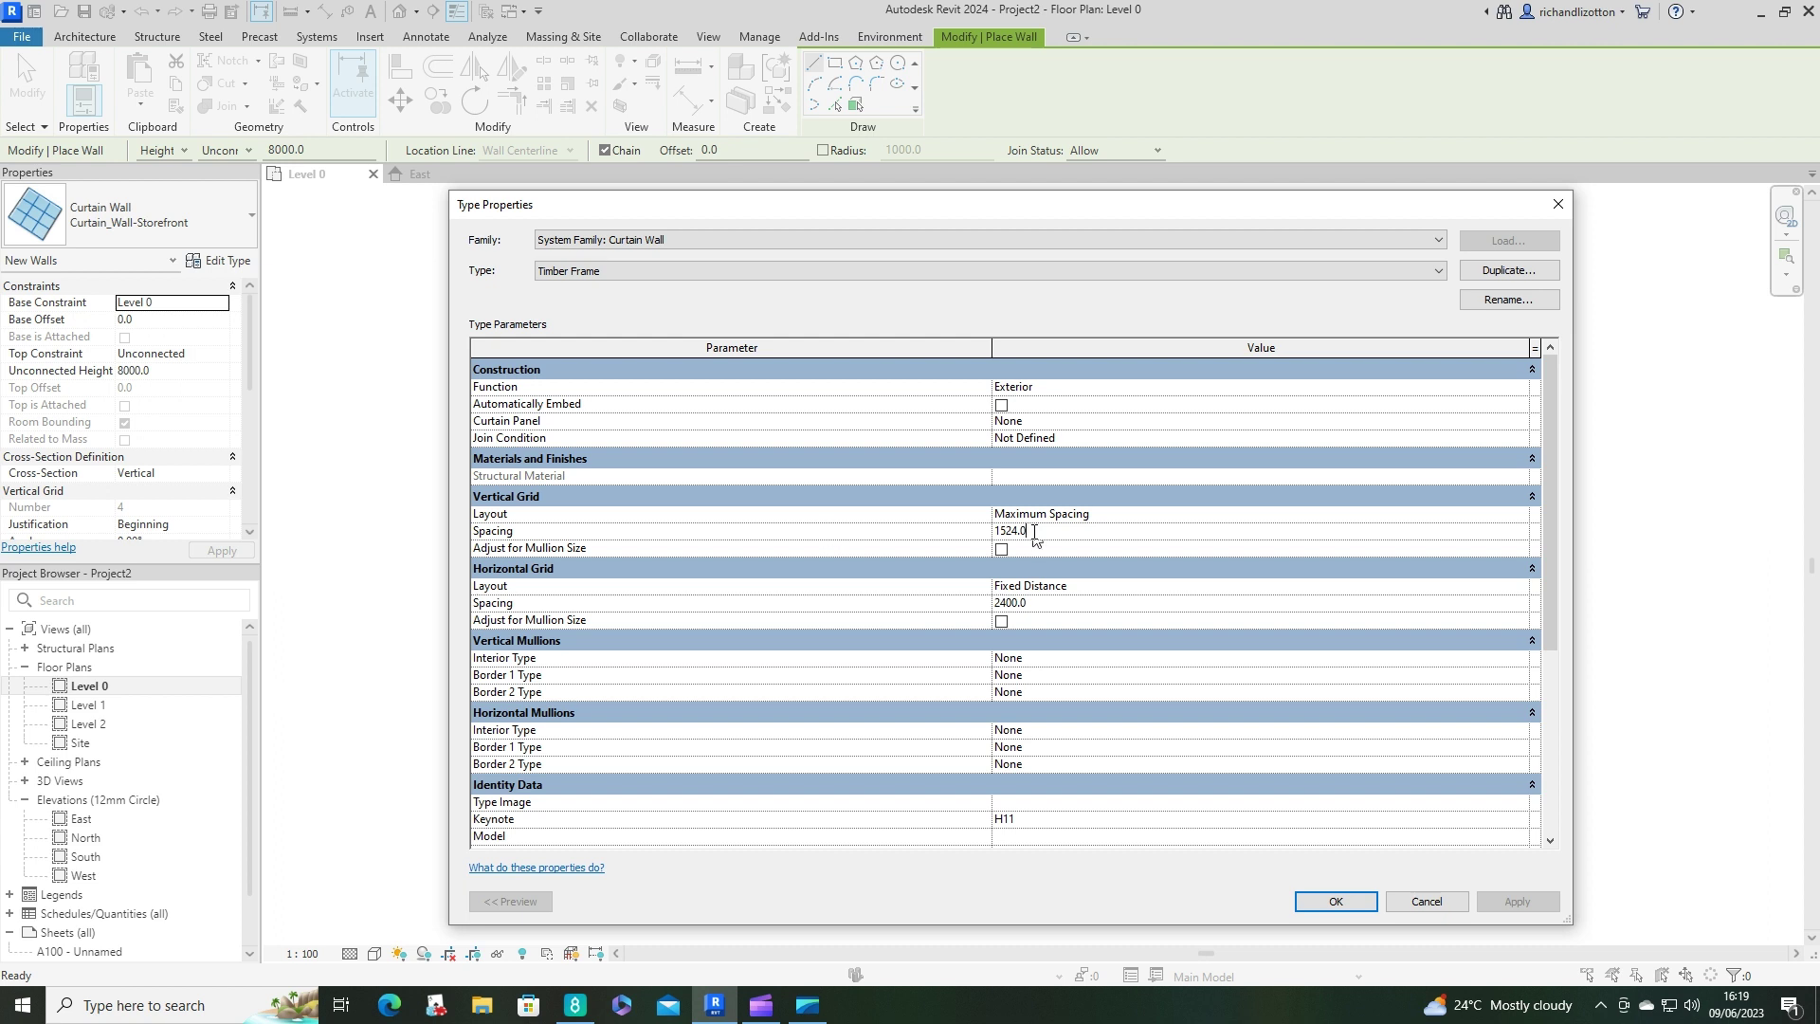
left_click_drag(1033, 533, 830, 536)
type("600")
left_click(1037, 605)
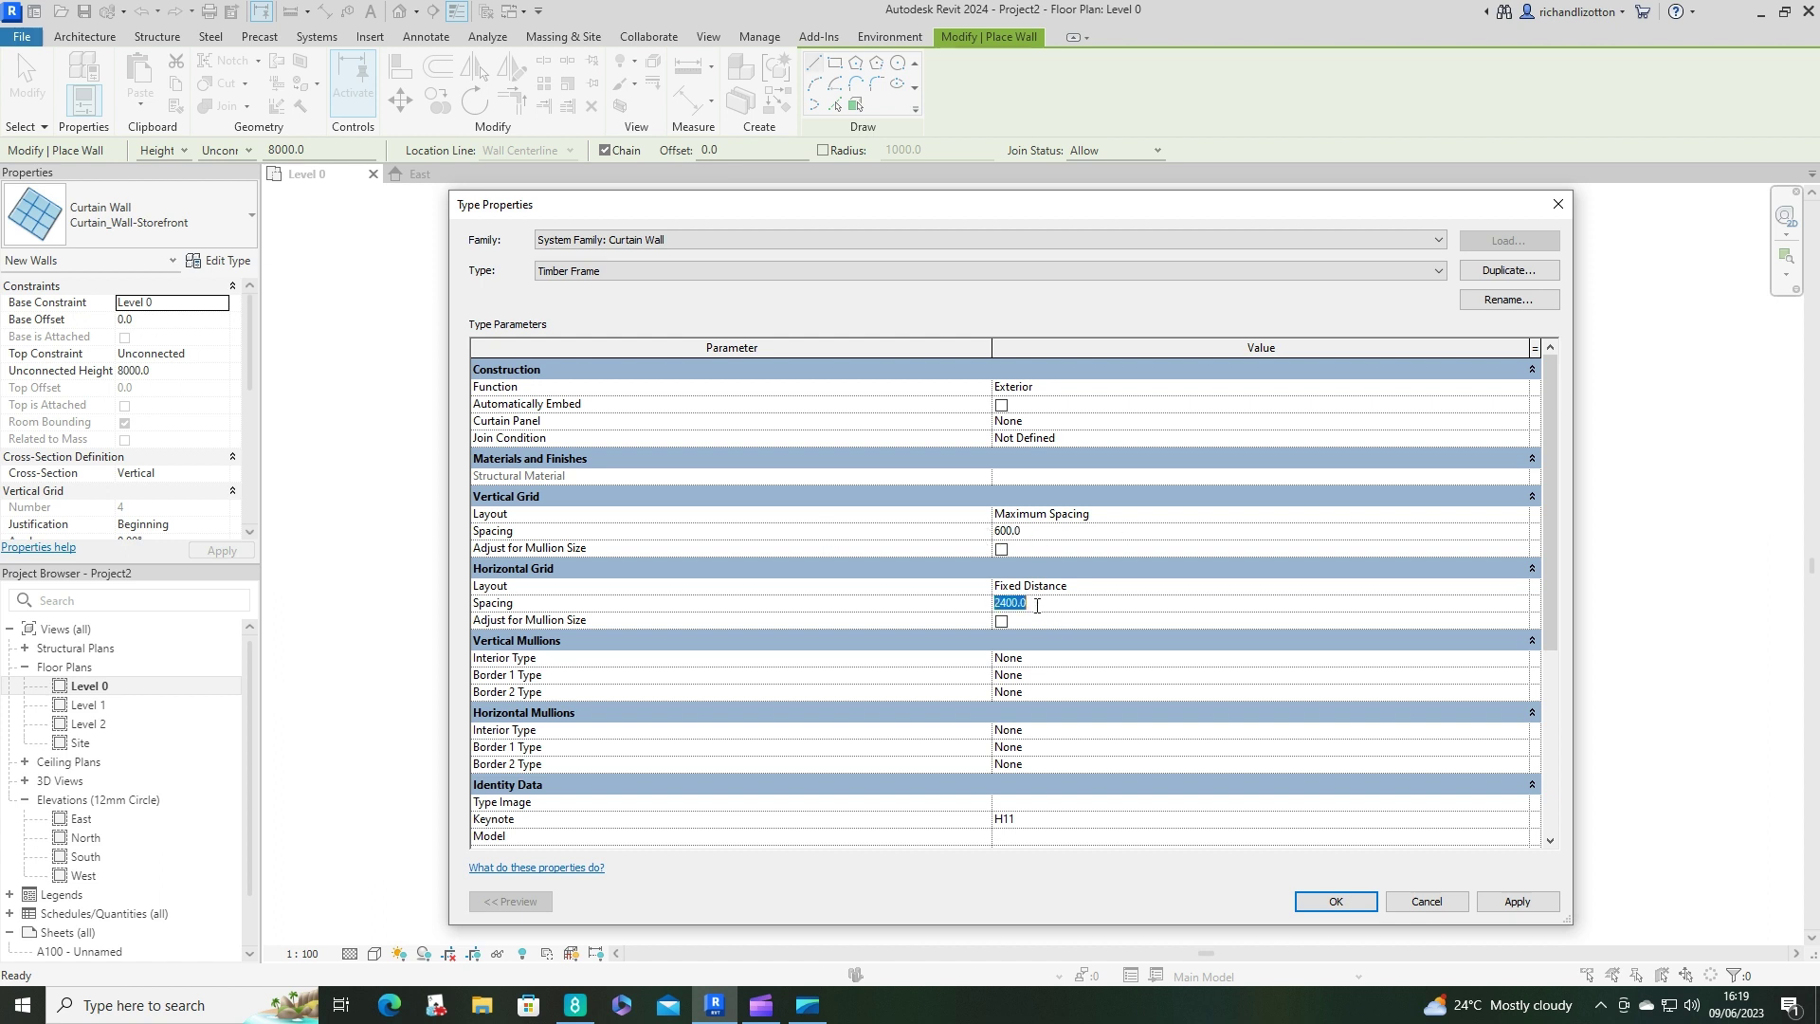
type("12")
Set the vertical mullions' Interior, Border 1 and Border 2 types to Rectangular Mullion : 50x100mm Timber.
left_click(1275, 661)
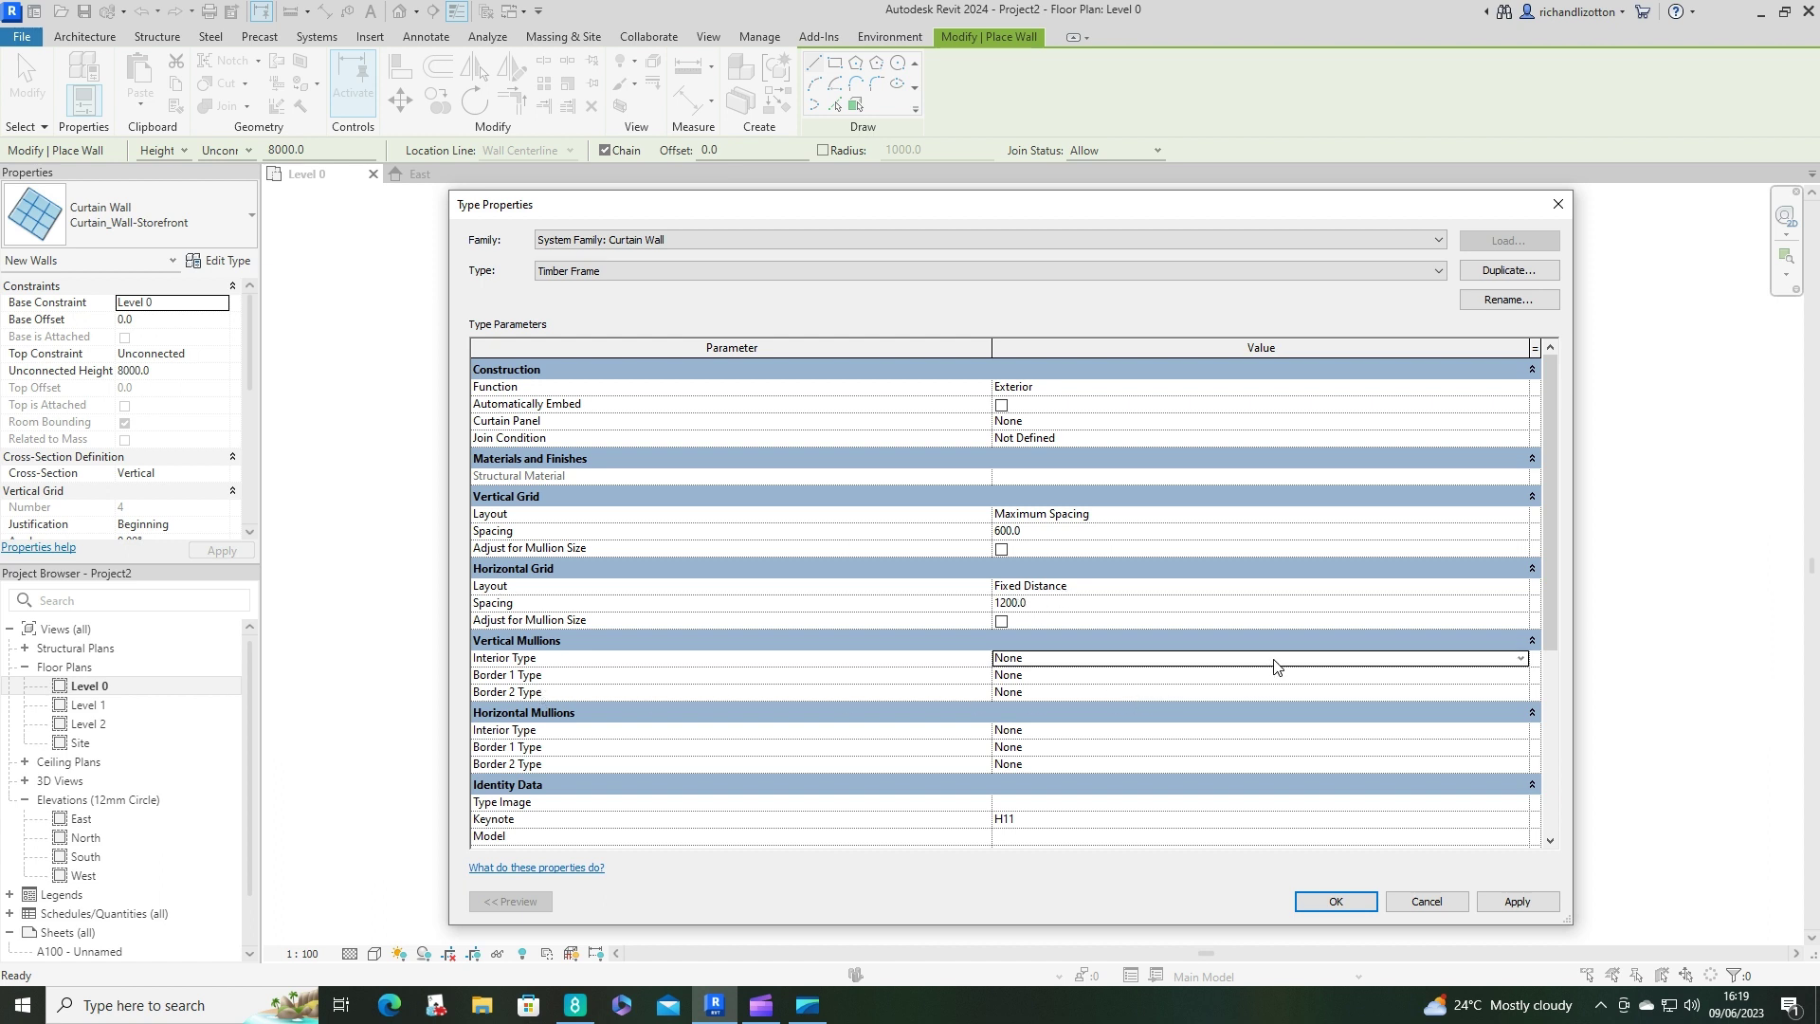
left_click(1520, 663)
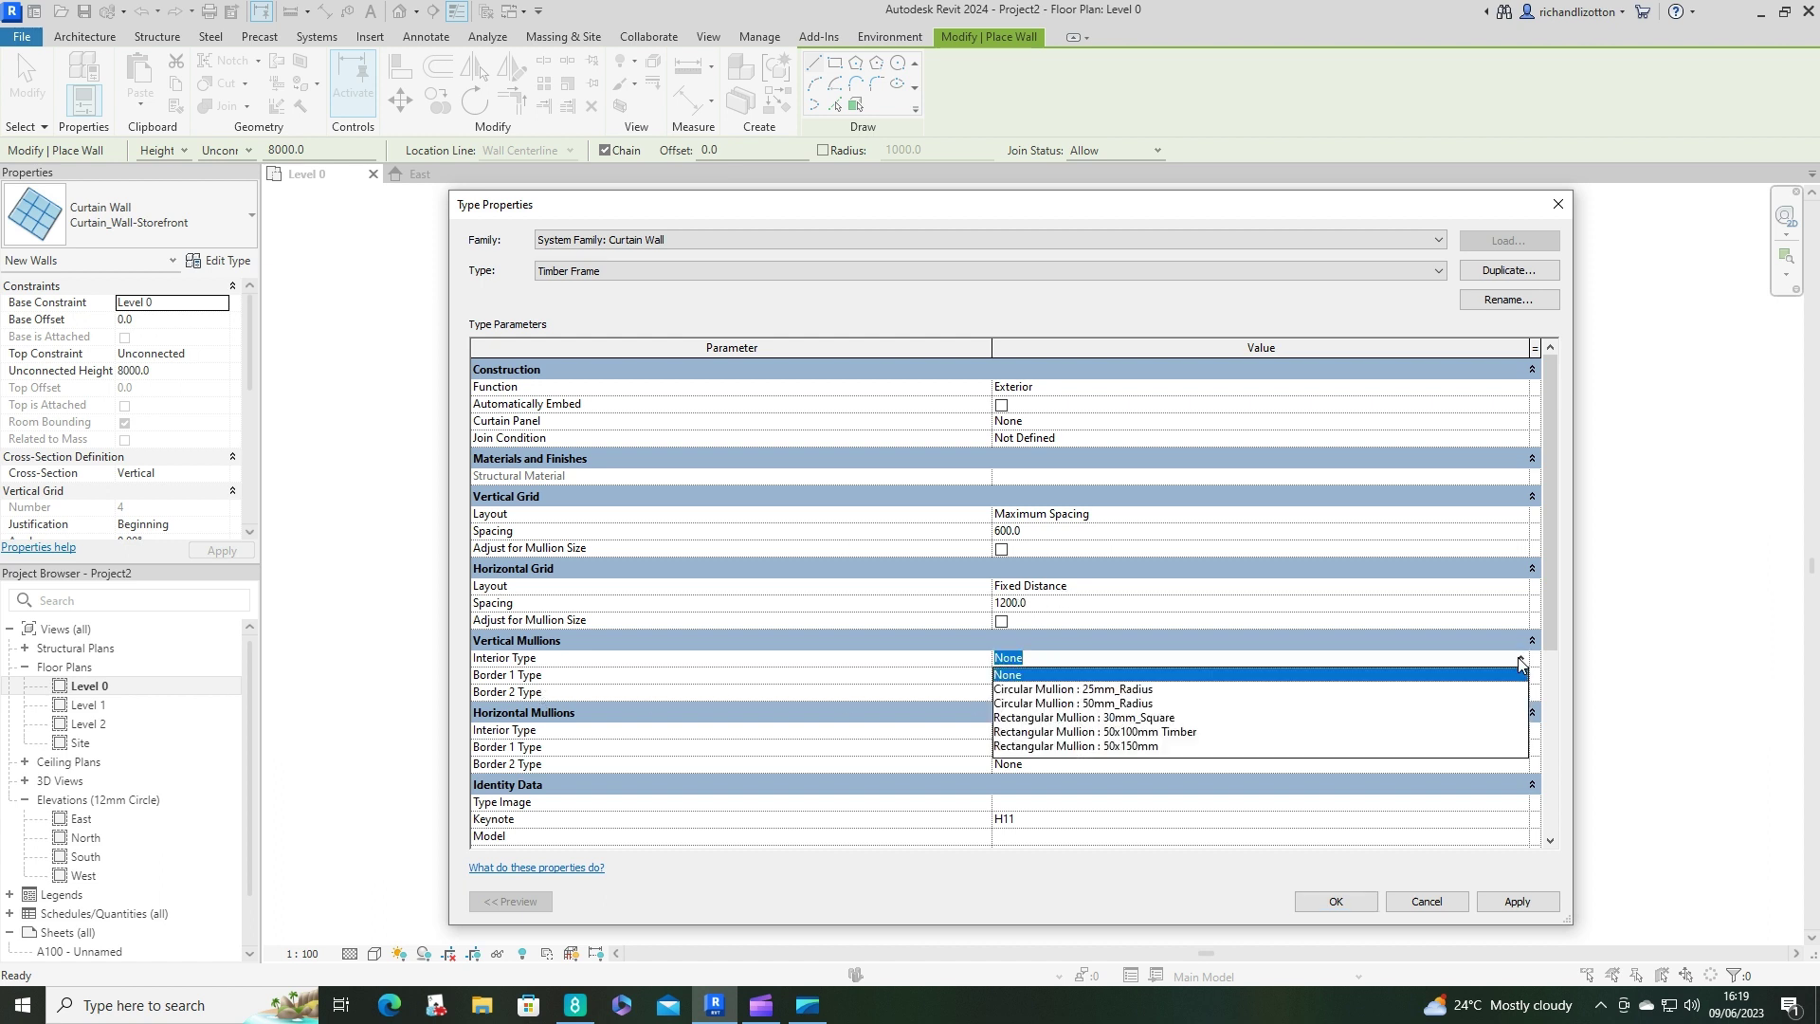
left_click(1152, 733)
left_click(1512, 681)
left_click(1512, 680)
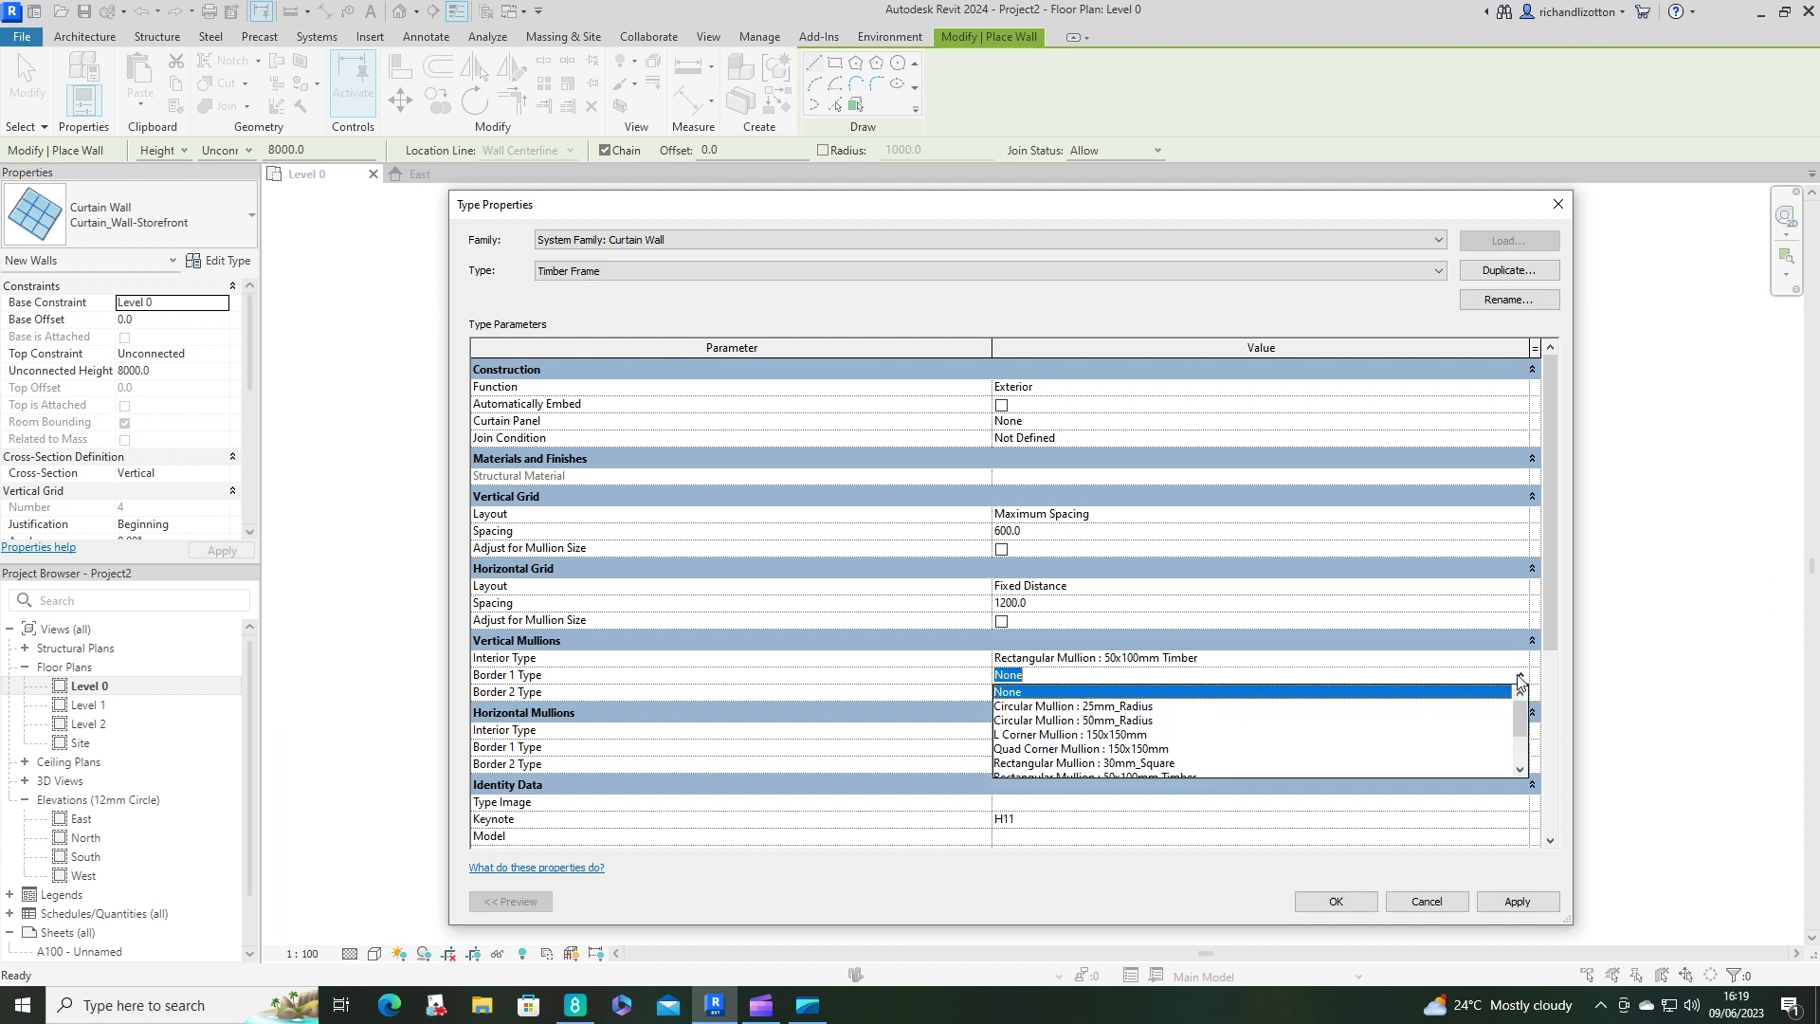
scroll(1133, 751, "down", 1)
left_click(1140, 739)
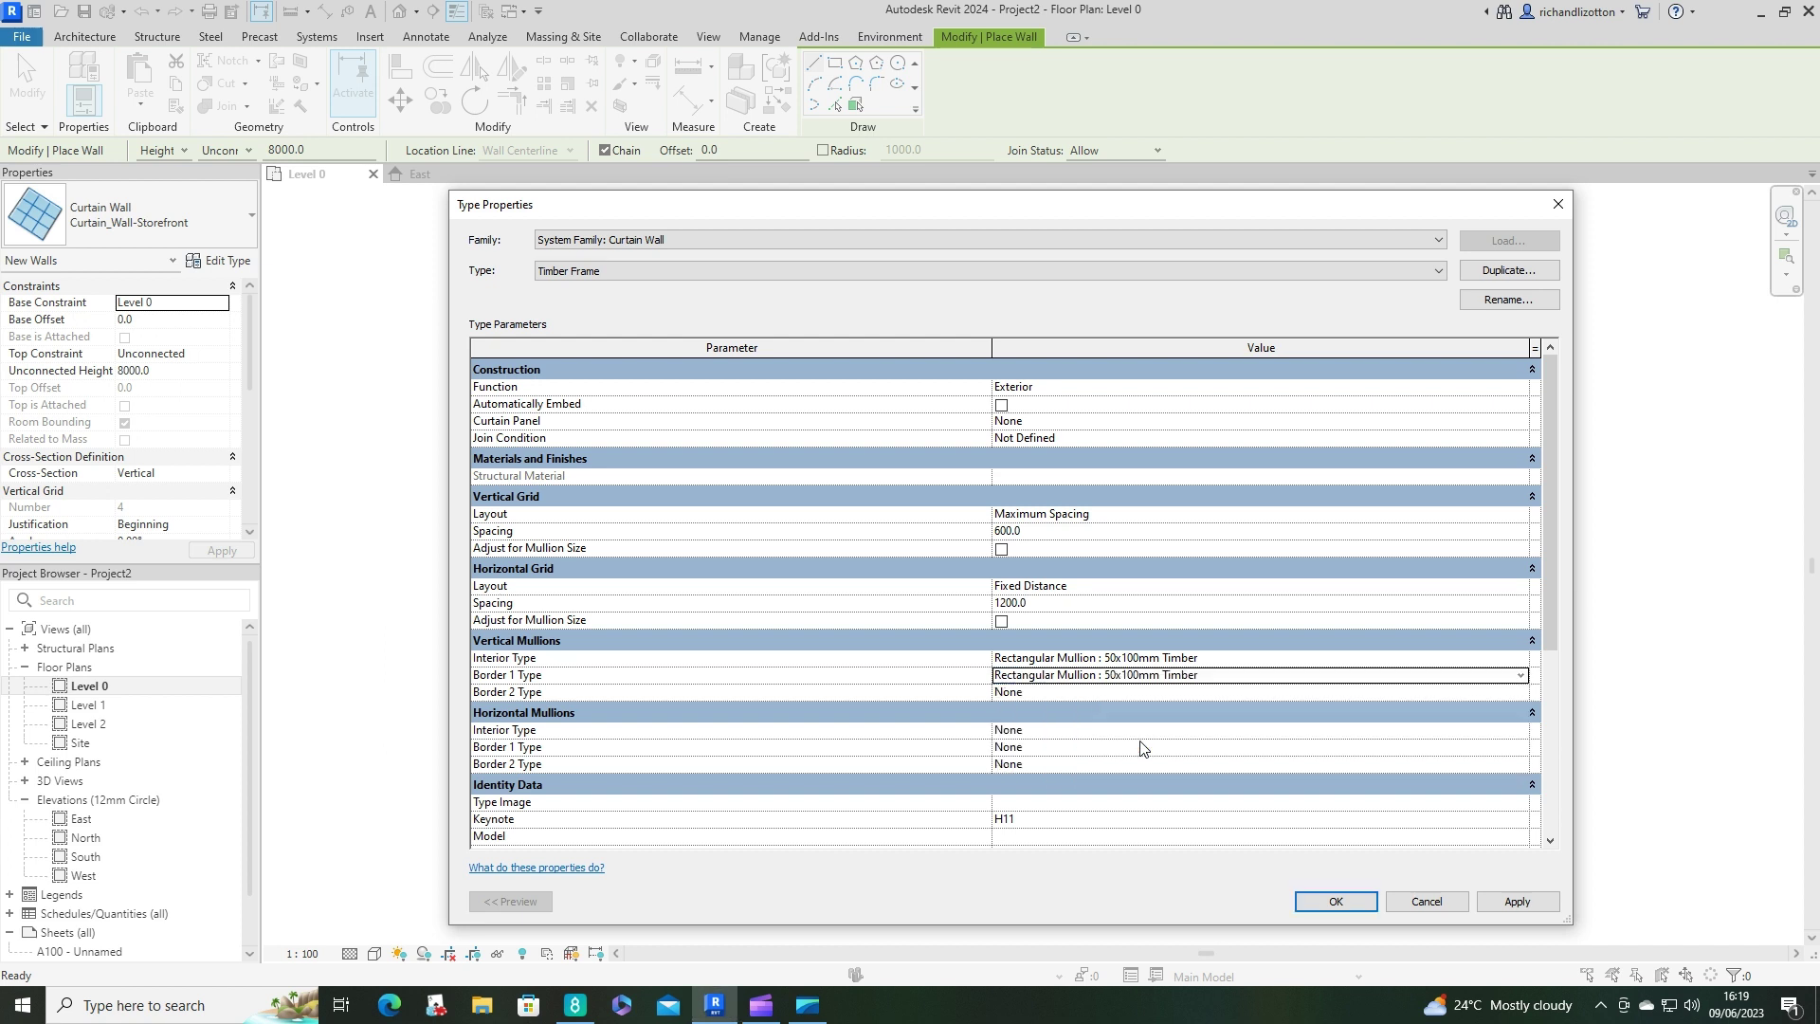
left_click(1520, 693)
left_click(1521, 693)
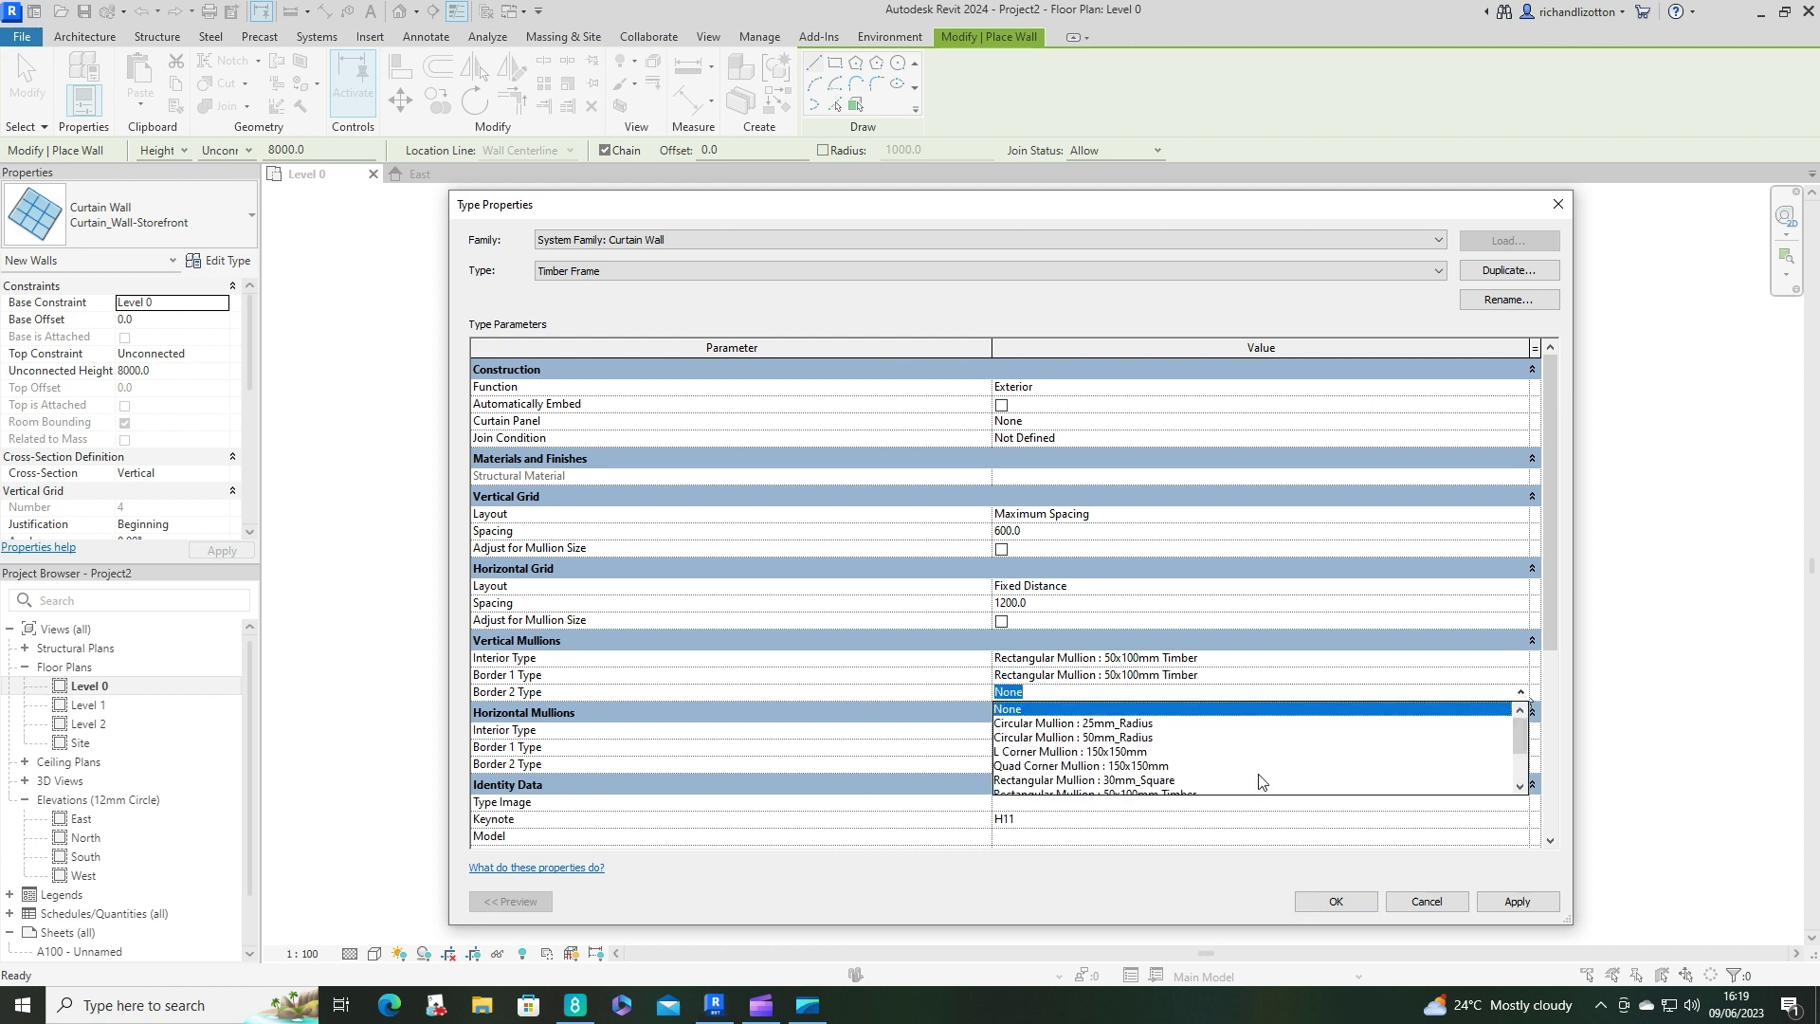
scroll(1261, 777, "down", 1)
left_click(1153, 752)
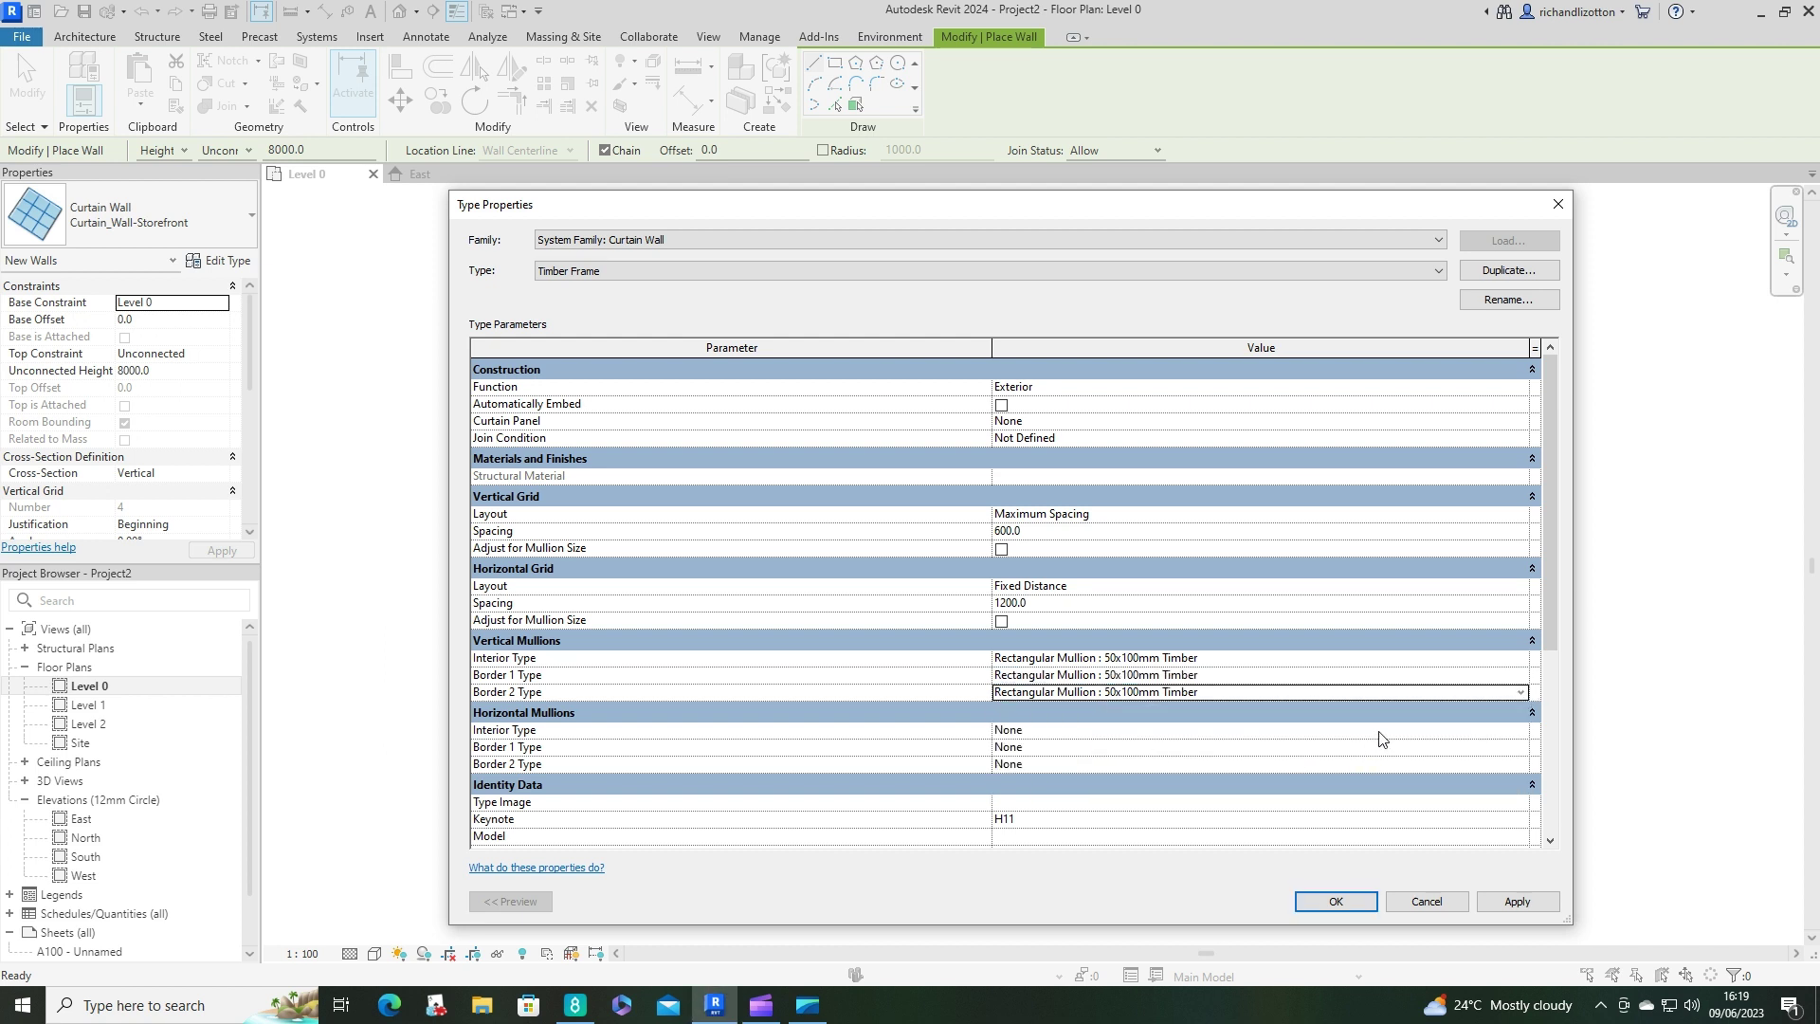
Set the horizontal mullions' Interior, Border 1 and Border 2 types to Rectangular Mullion : 50x100mm Timber.
left_click(1379, 732)
left_click(1521, 731)
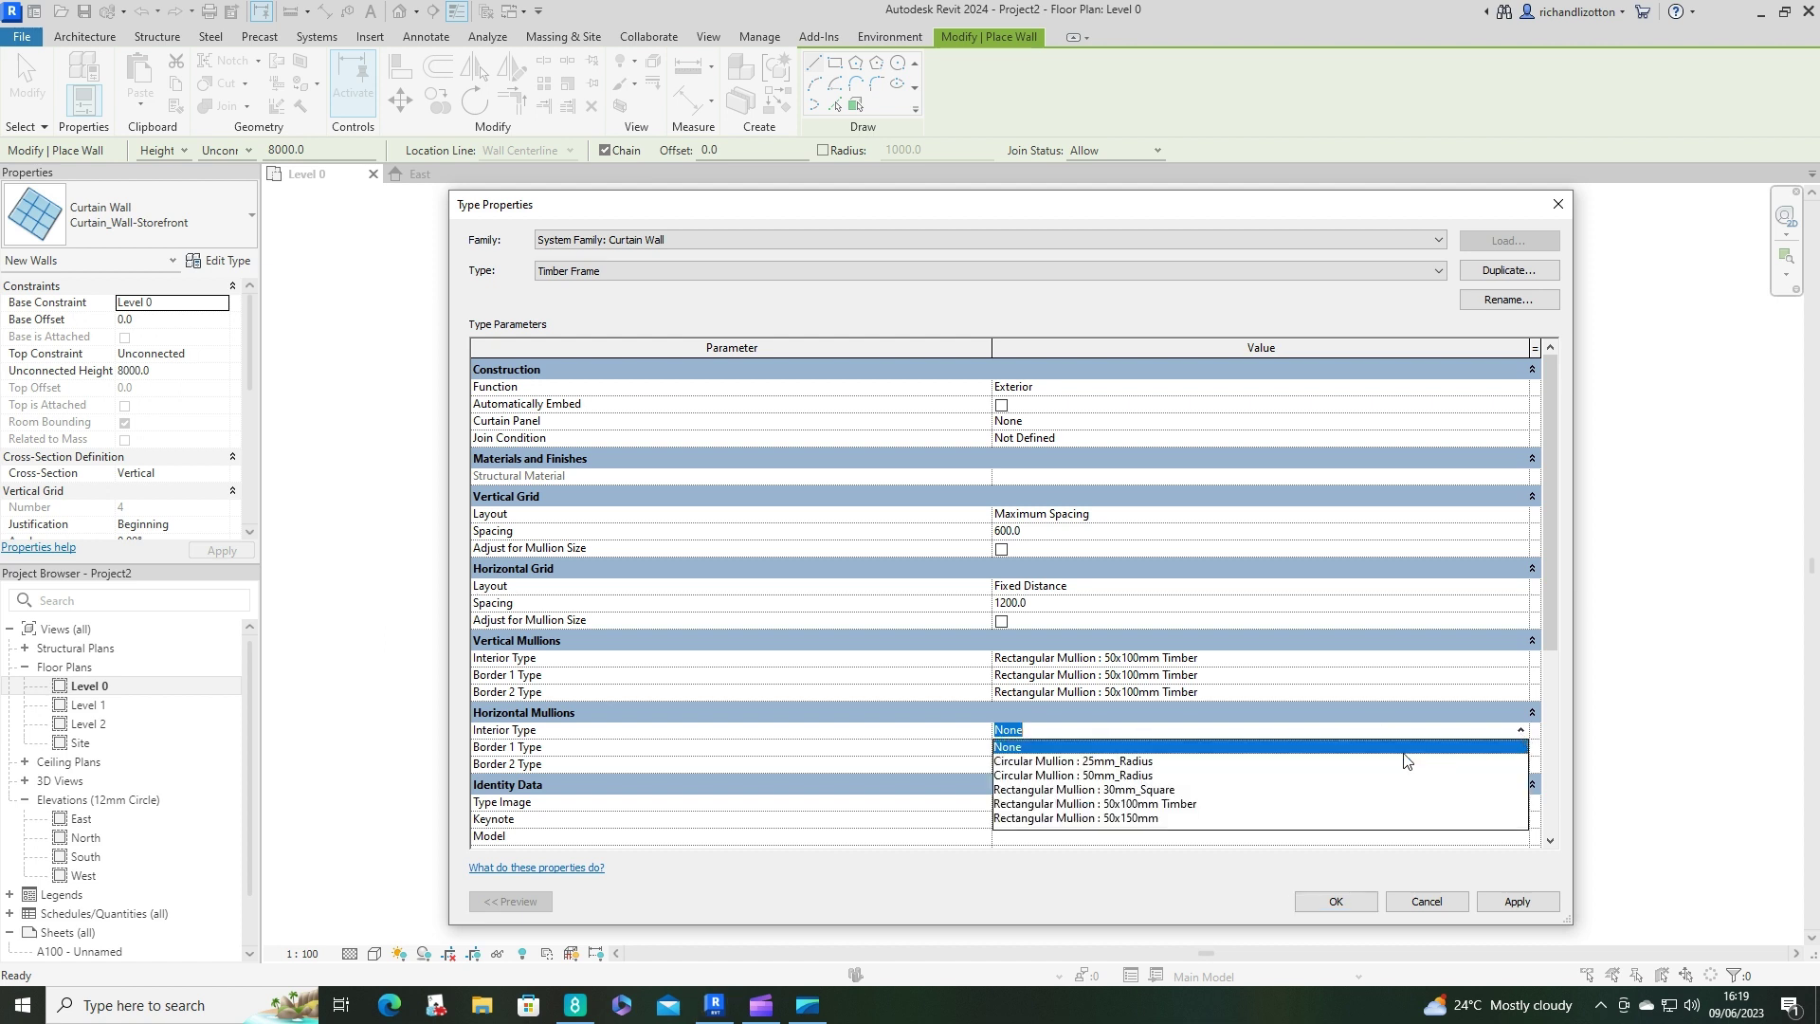
left_click(1159, 806)
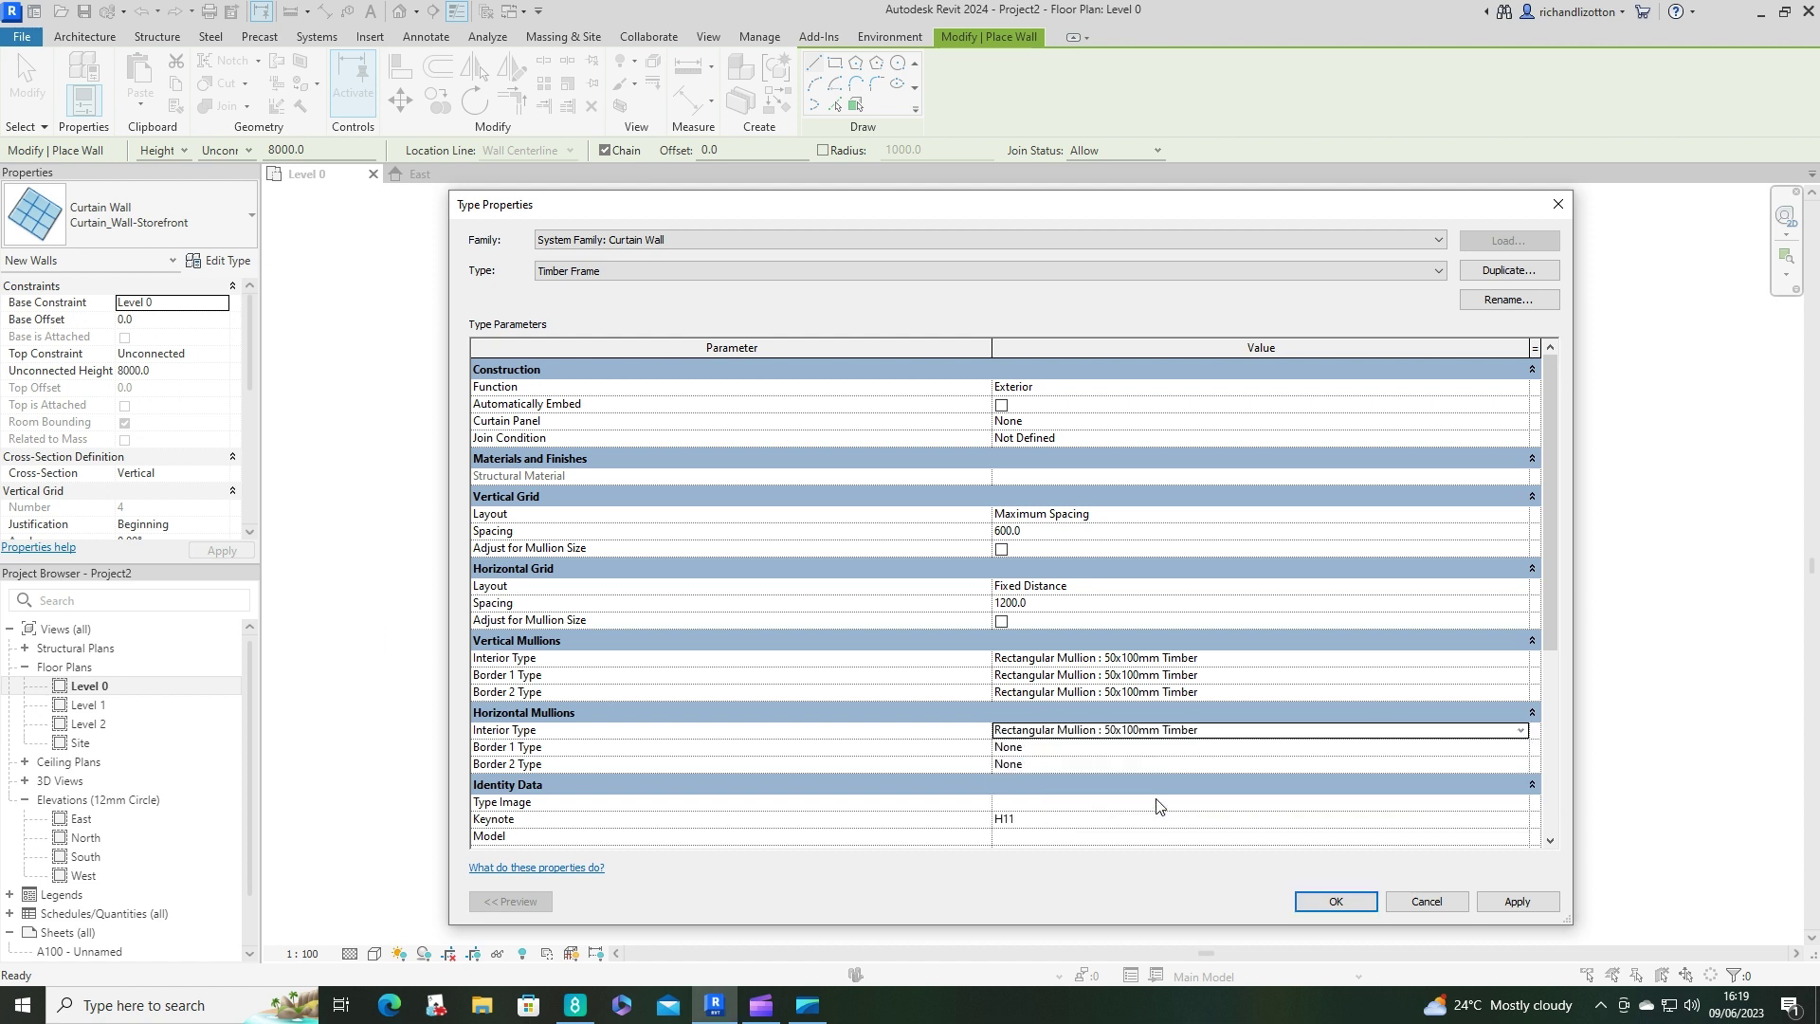
left_click(1324, 757)
left_click(1521, 748)
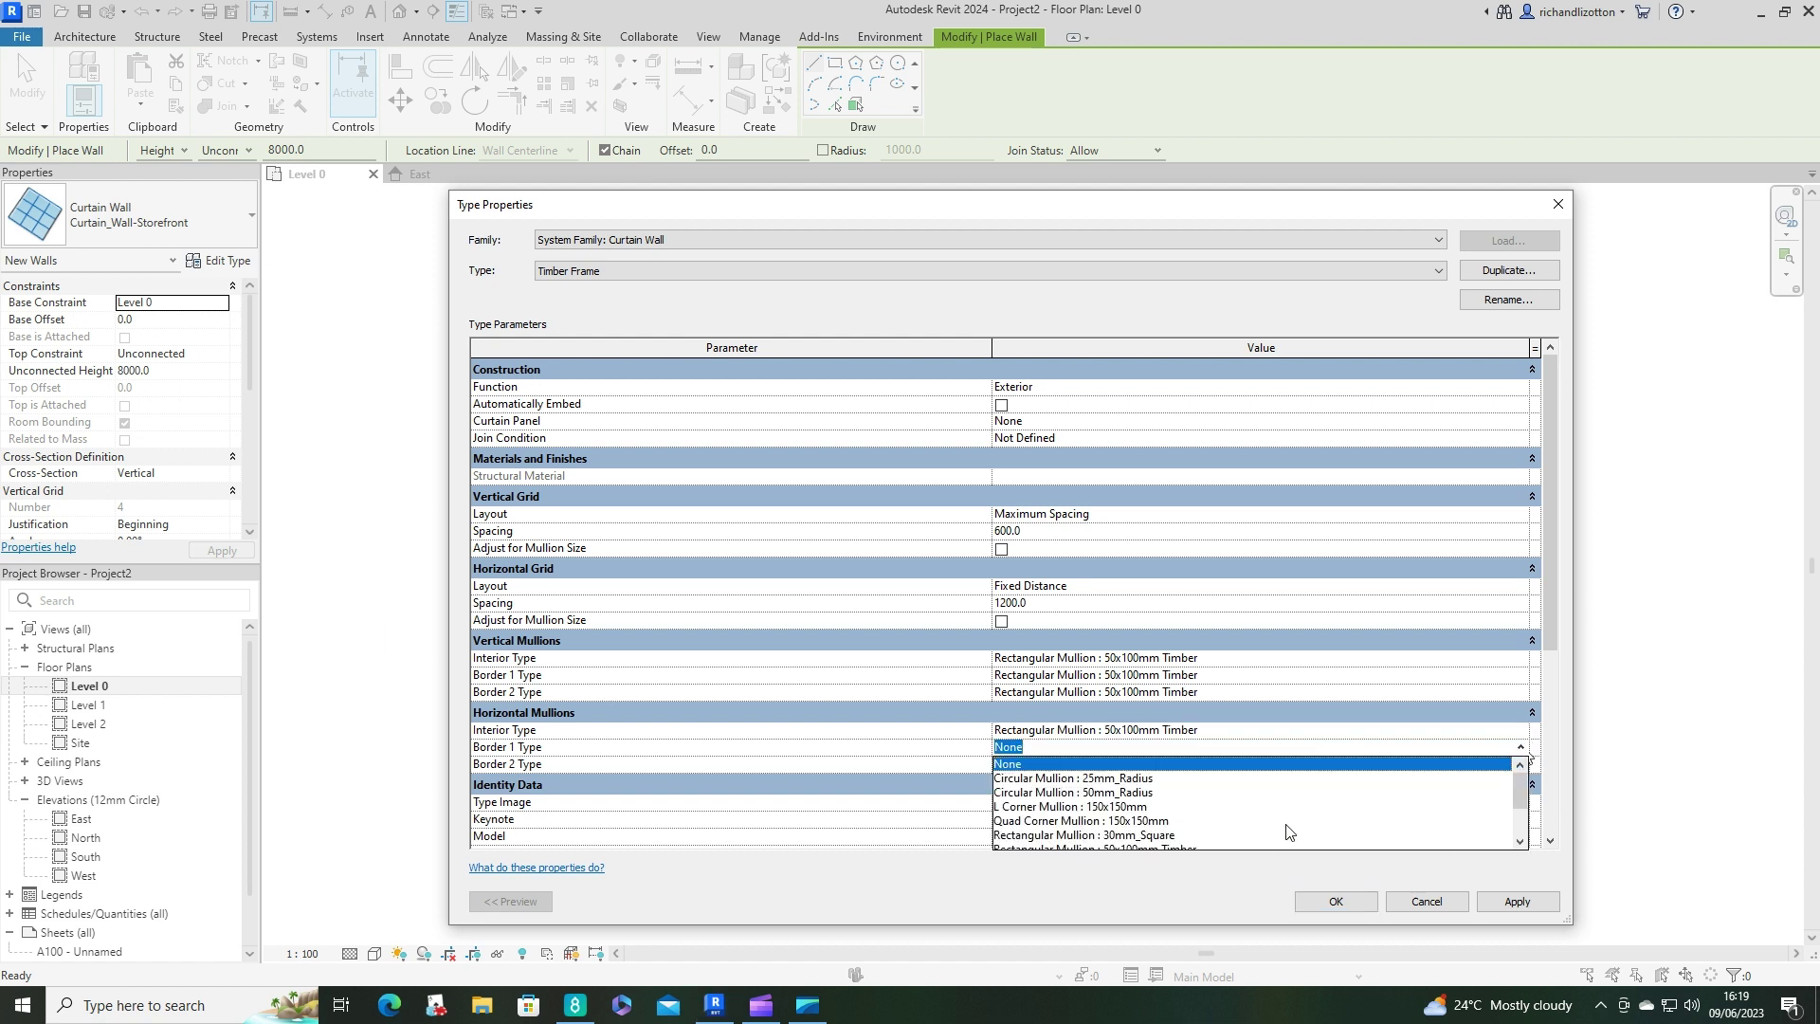
scroll(1287, 833, "down", 1)
left_click(1187, 808)
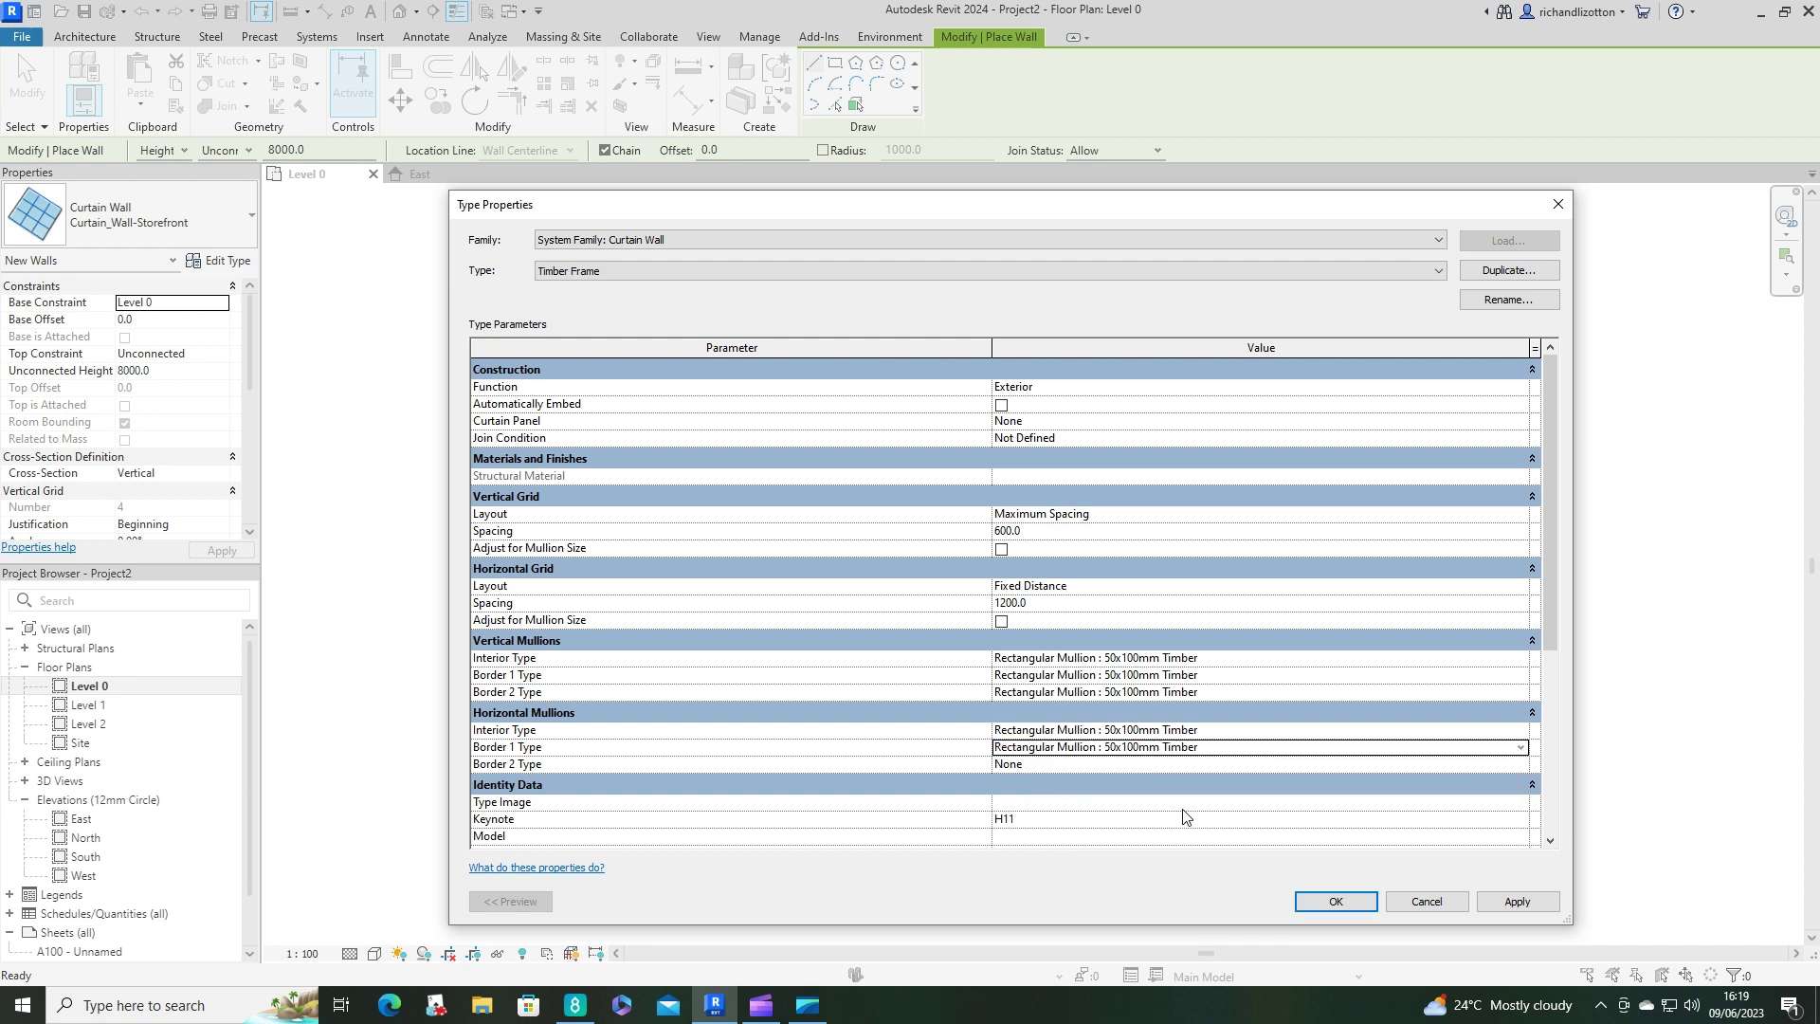
left_click(1496, 764)
left_click(1521, 764)
scroll(1251, 838, "down", 1)
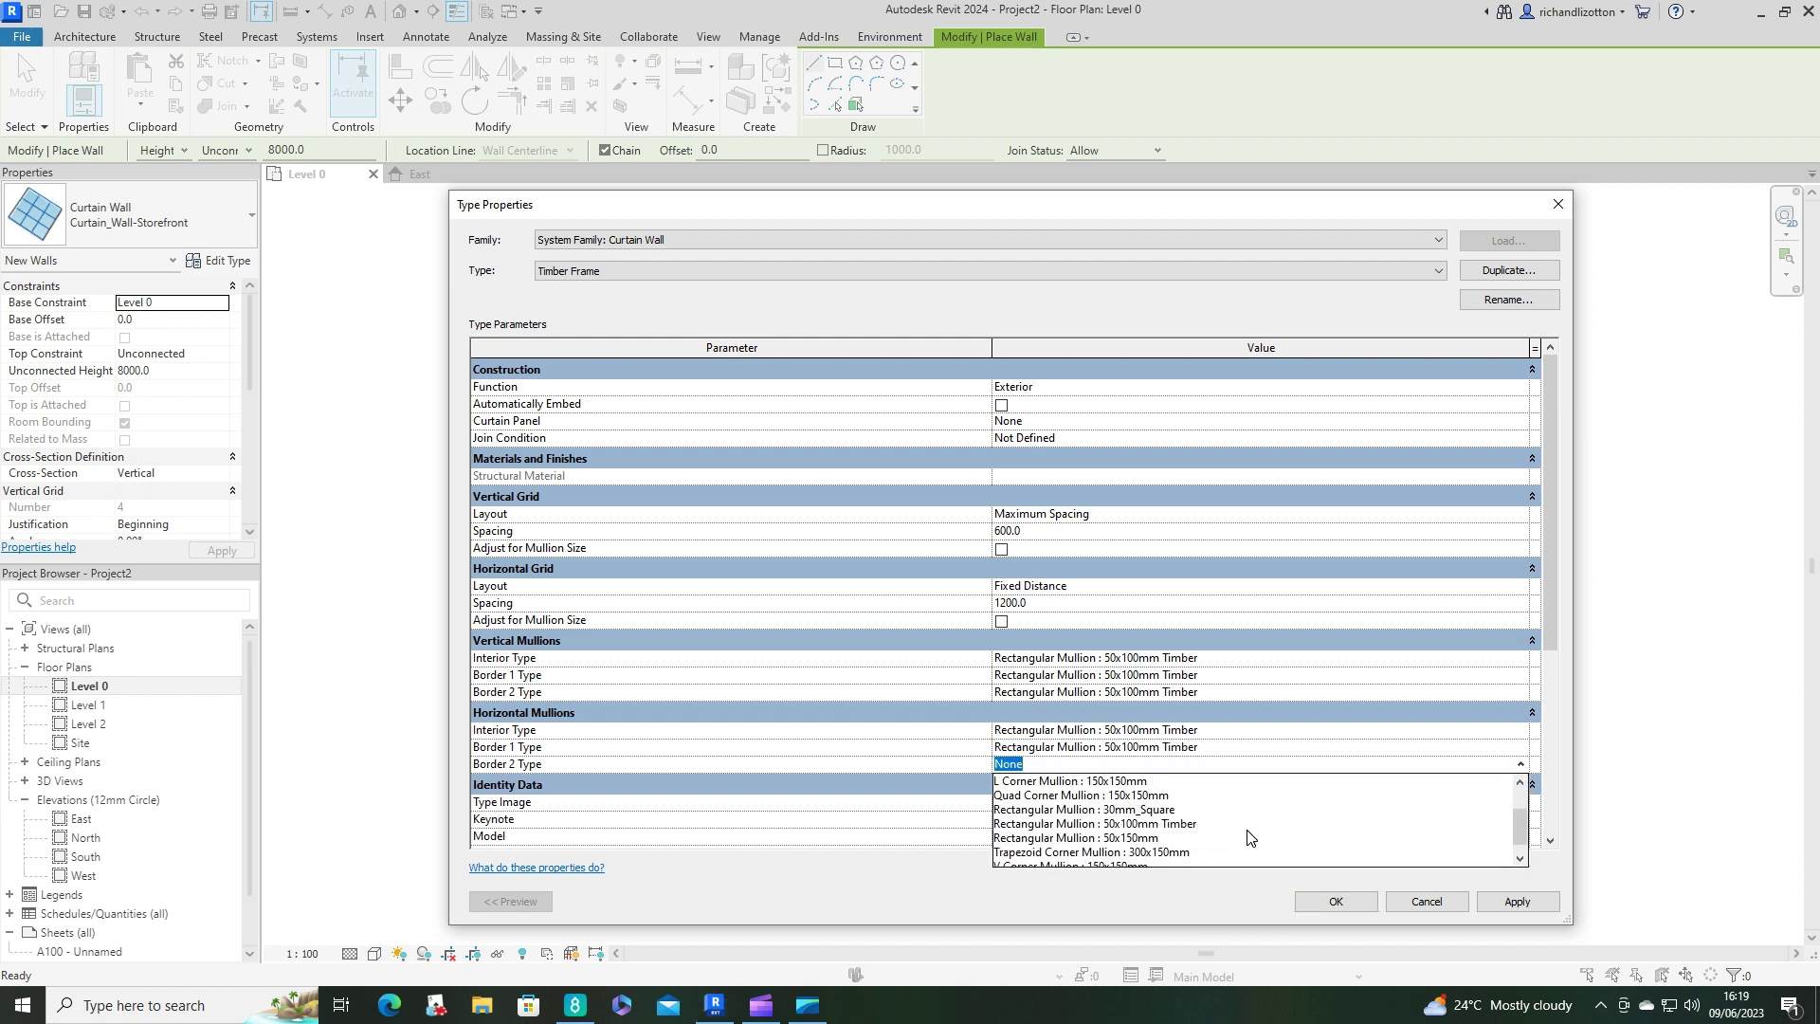
left_click(1180, 825)
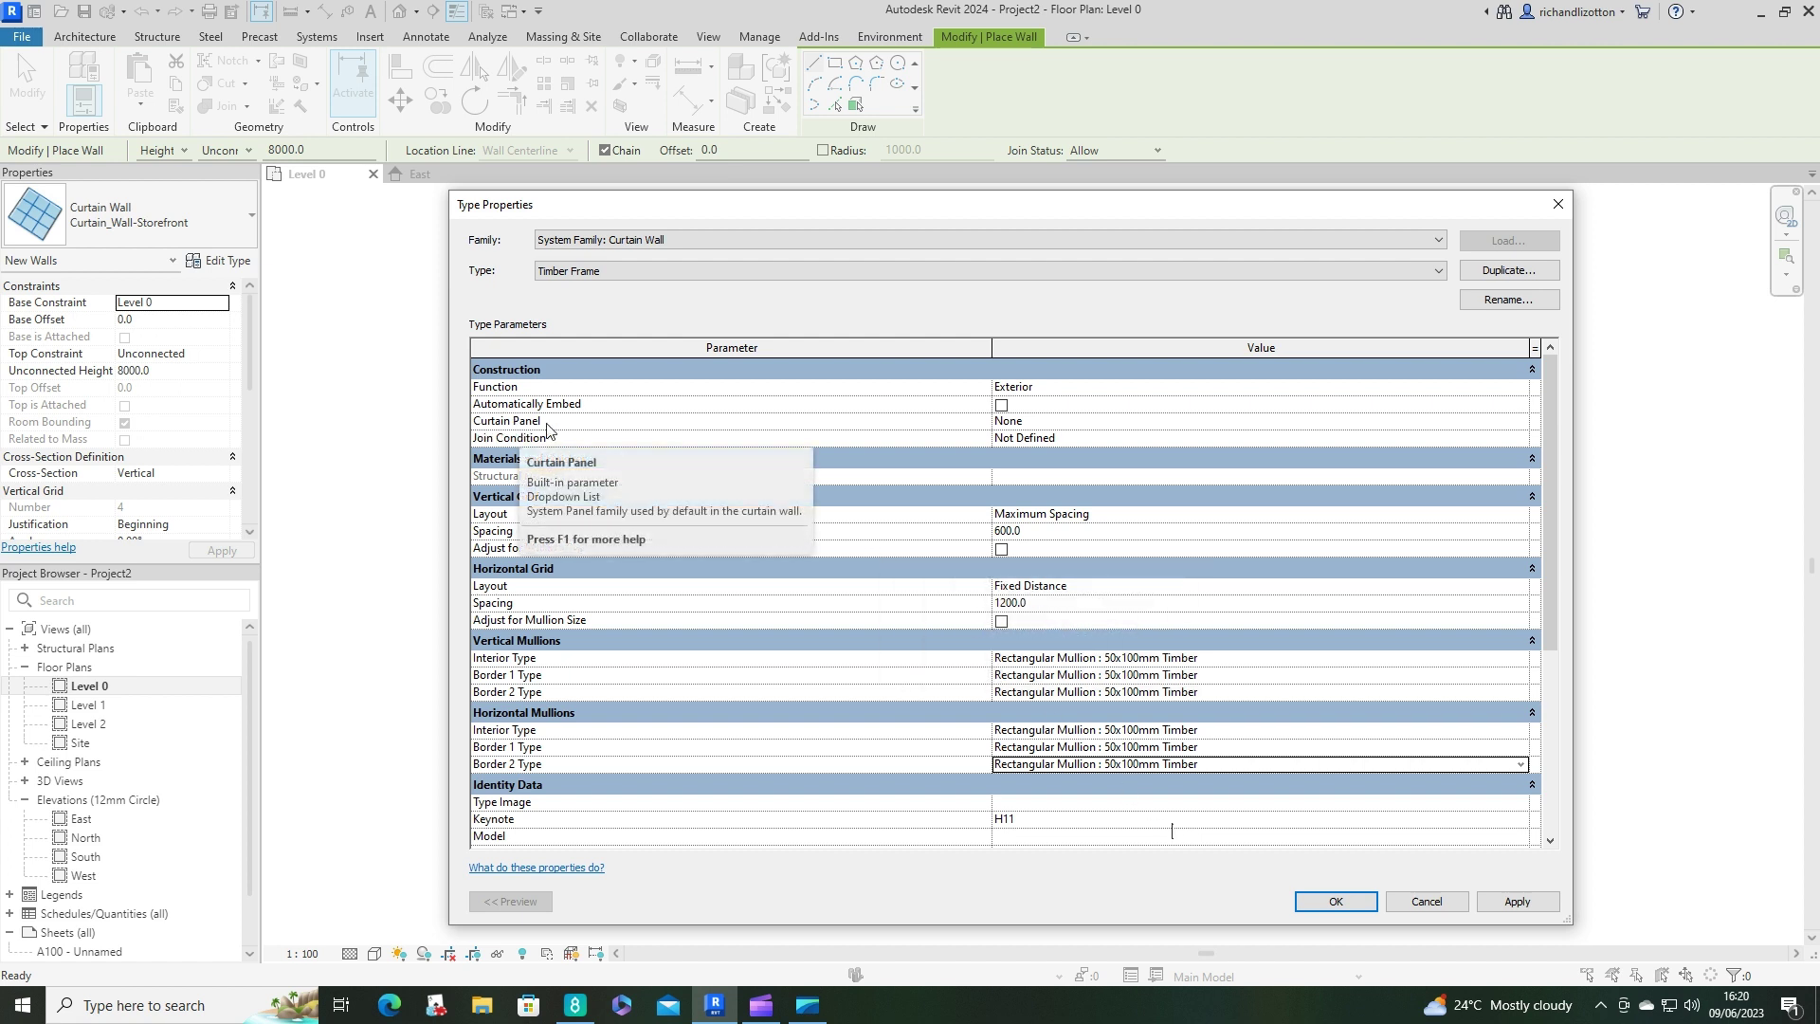
Set the Timber Frame type's curtain panel to System Panel : Insulation and apply the type changes.
left_click(1060, 421)
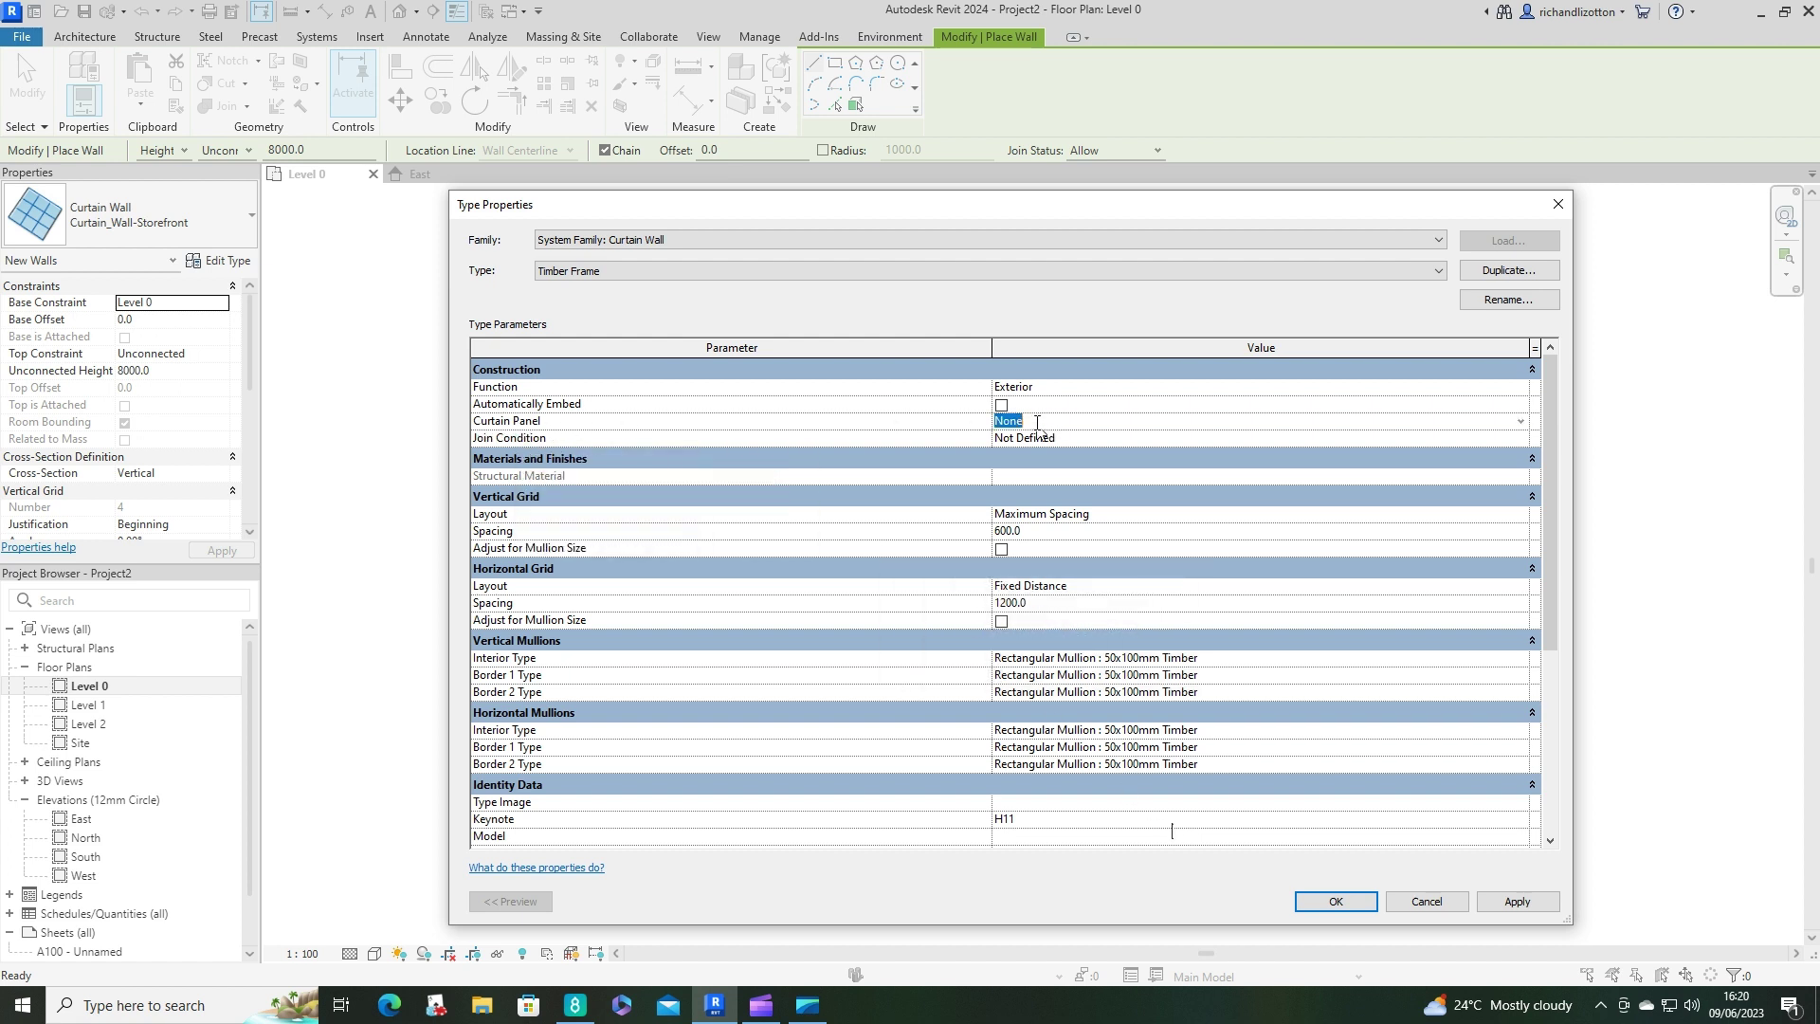
left_click(1522, 423)
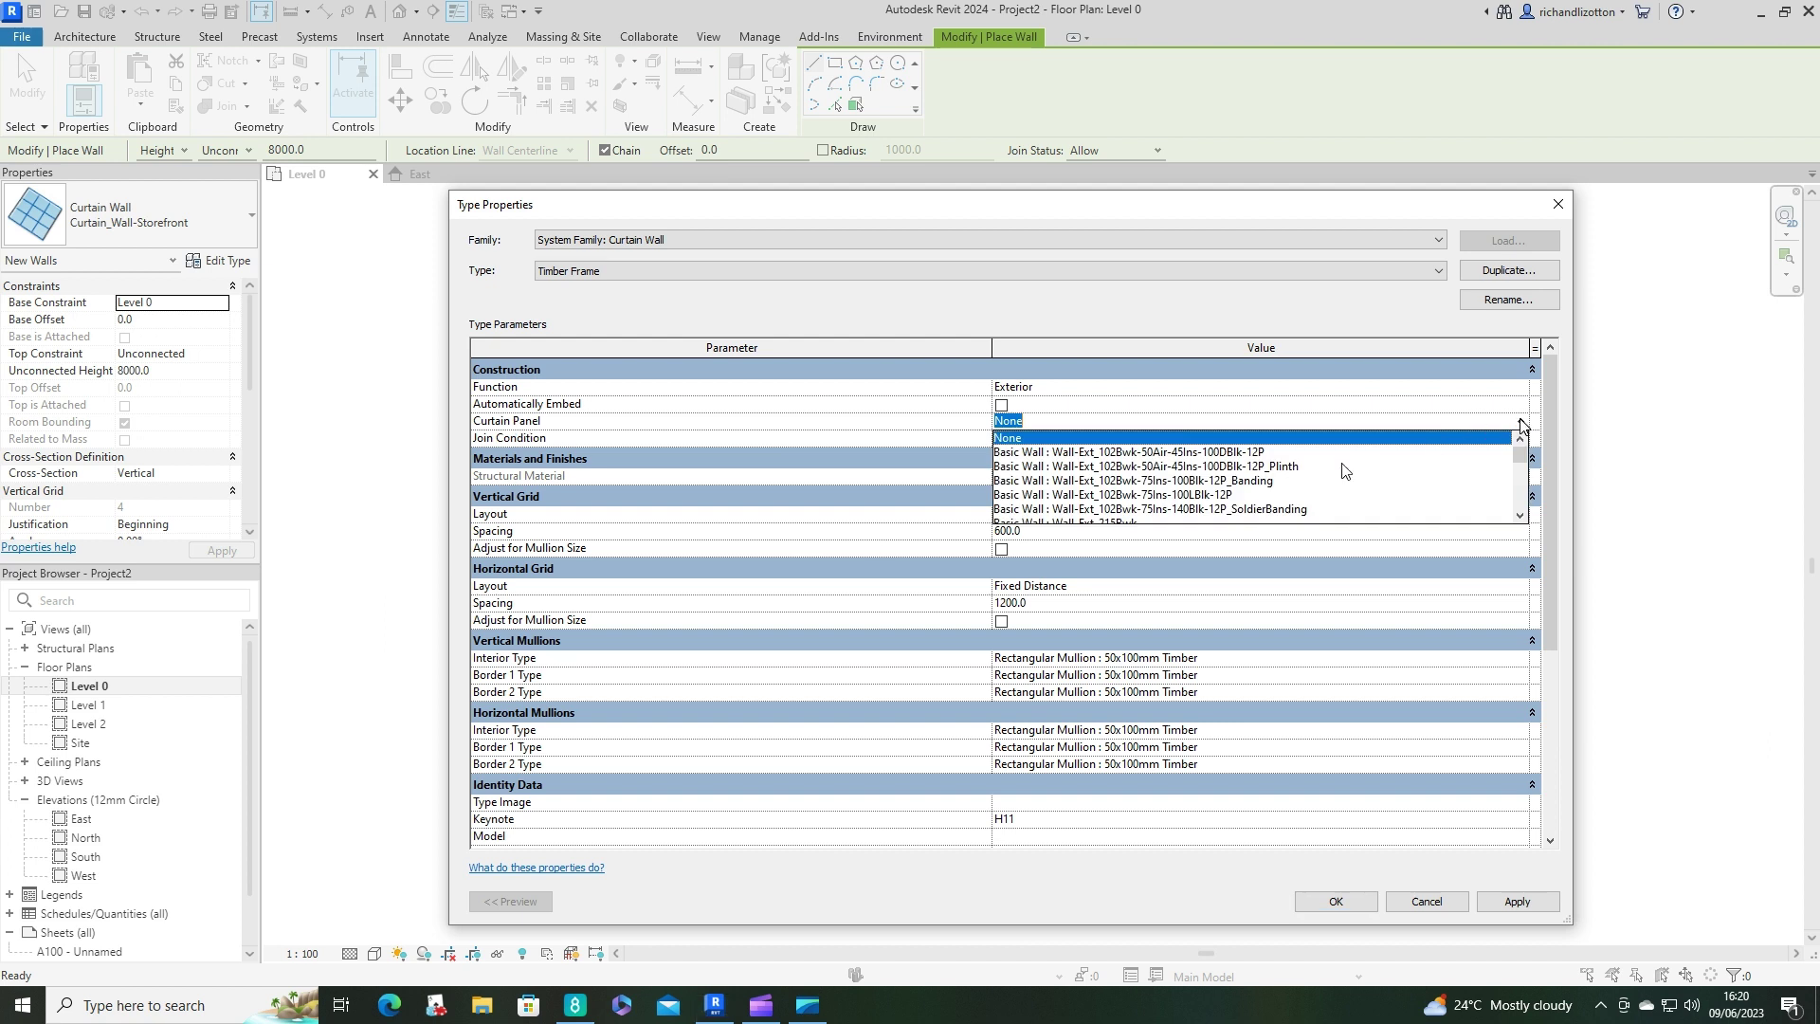
scroll(1184, 484, "down", 5)
scroll(1097, 494, "down", 6)
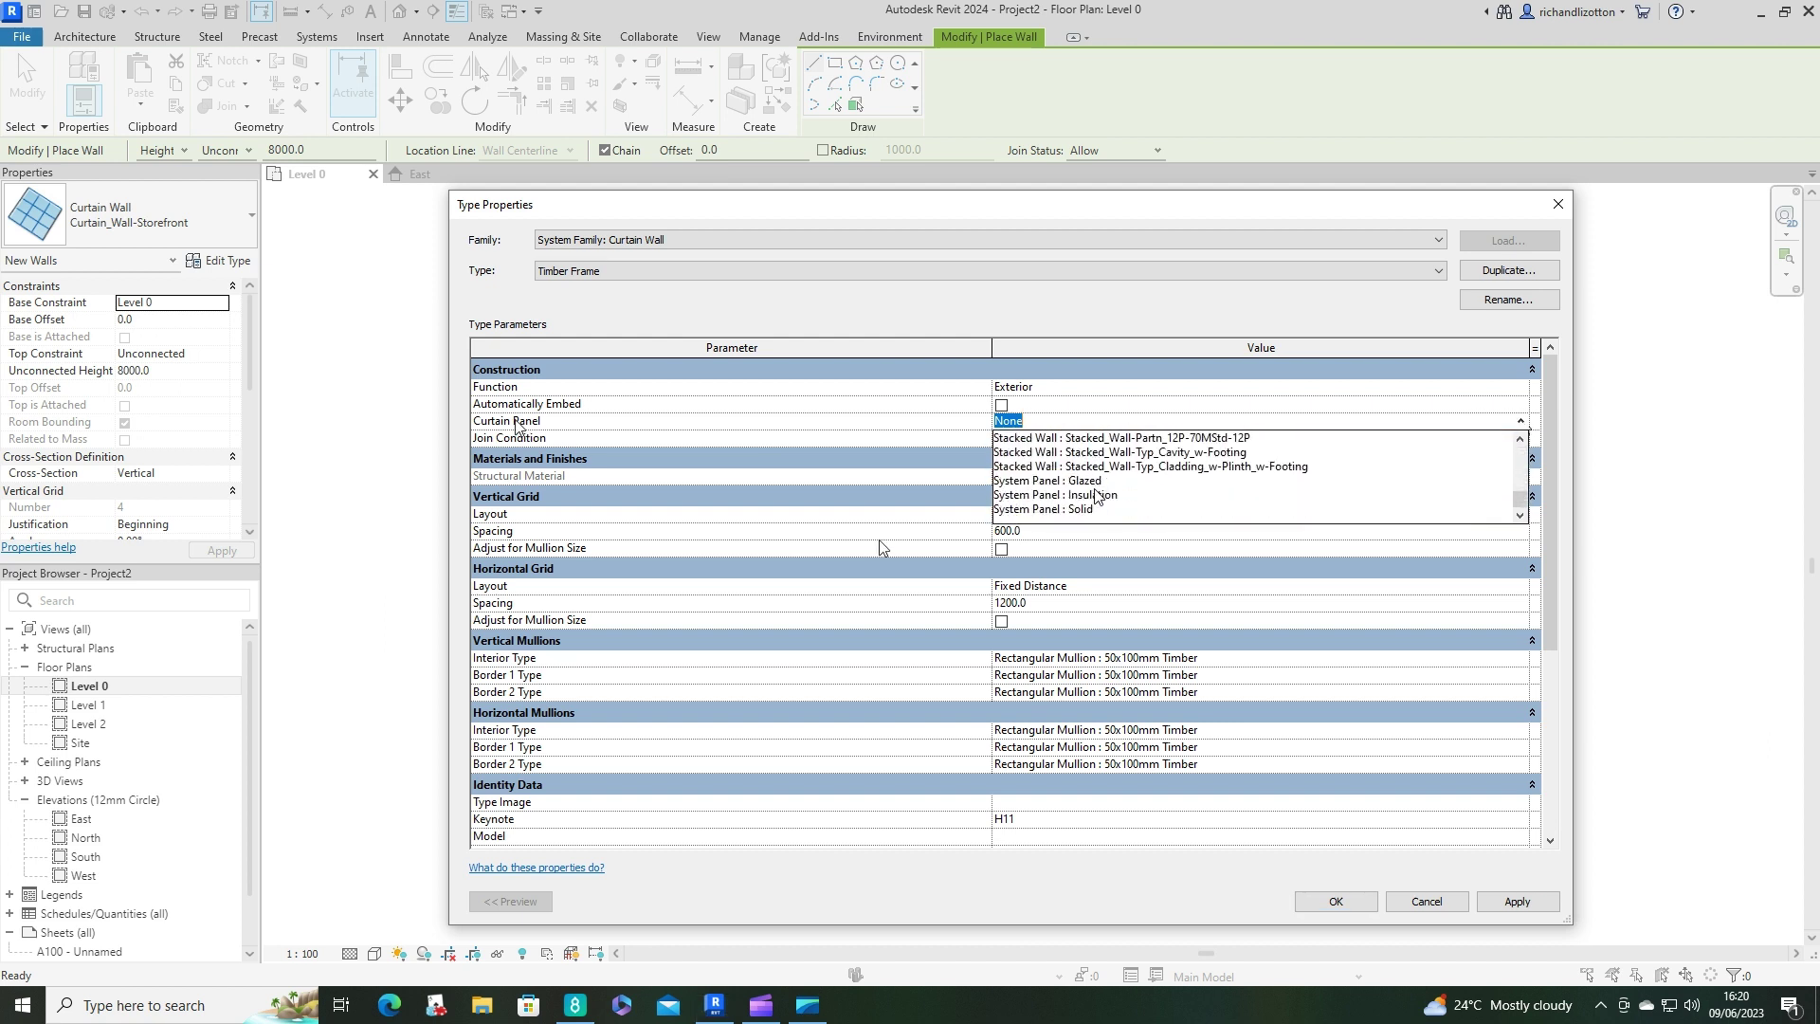
left_click(1046, 495)
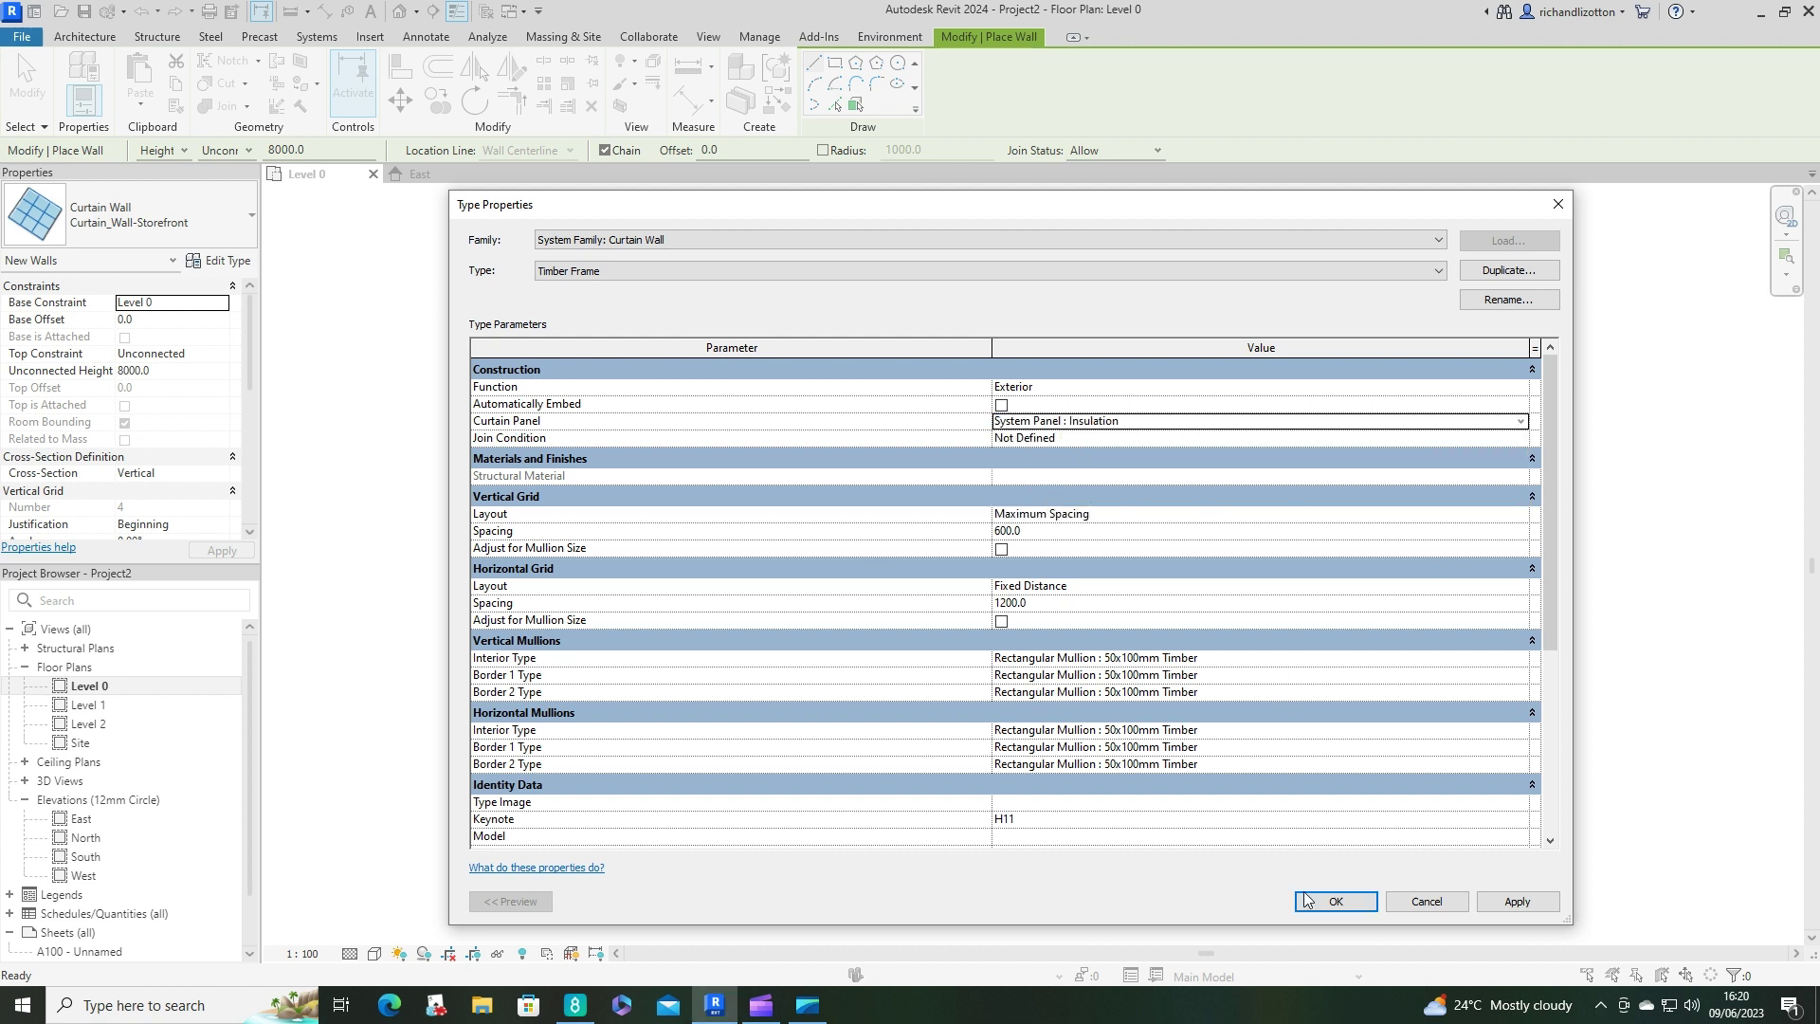
mouse_move(548, 438)
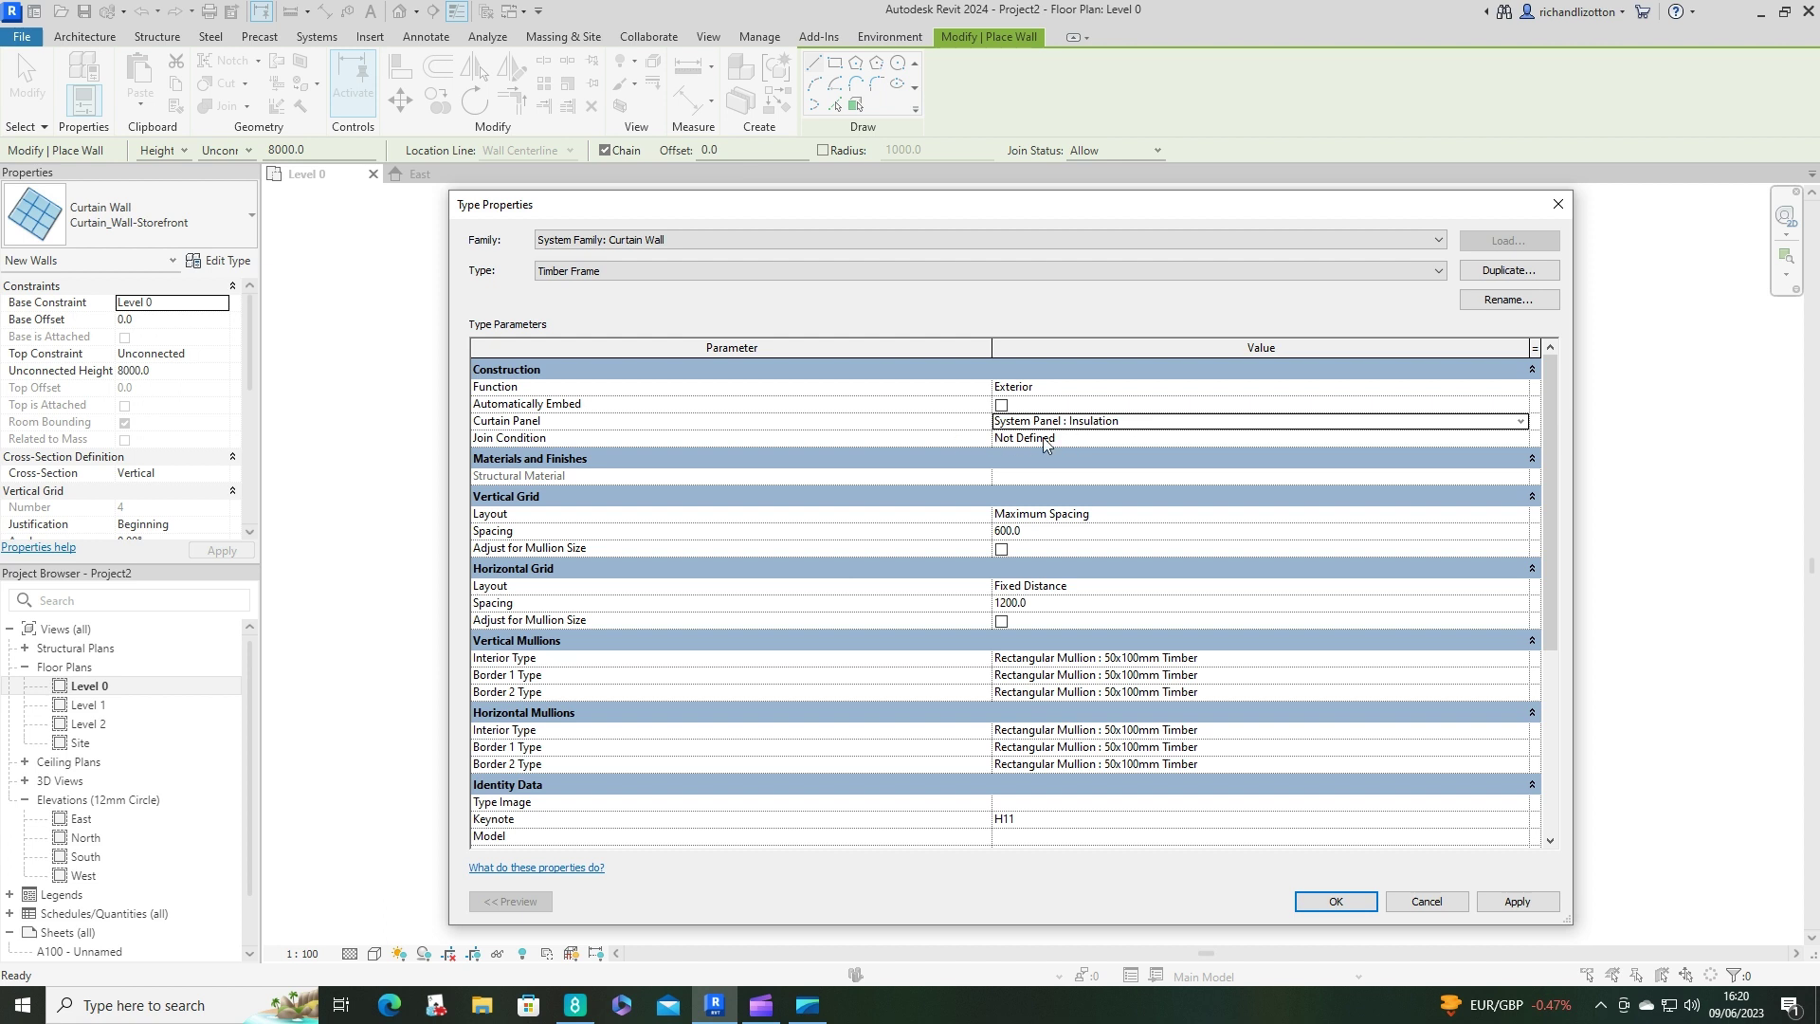
left_click(1344, 899)
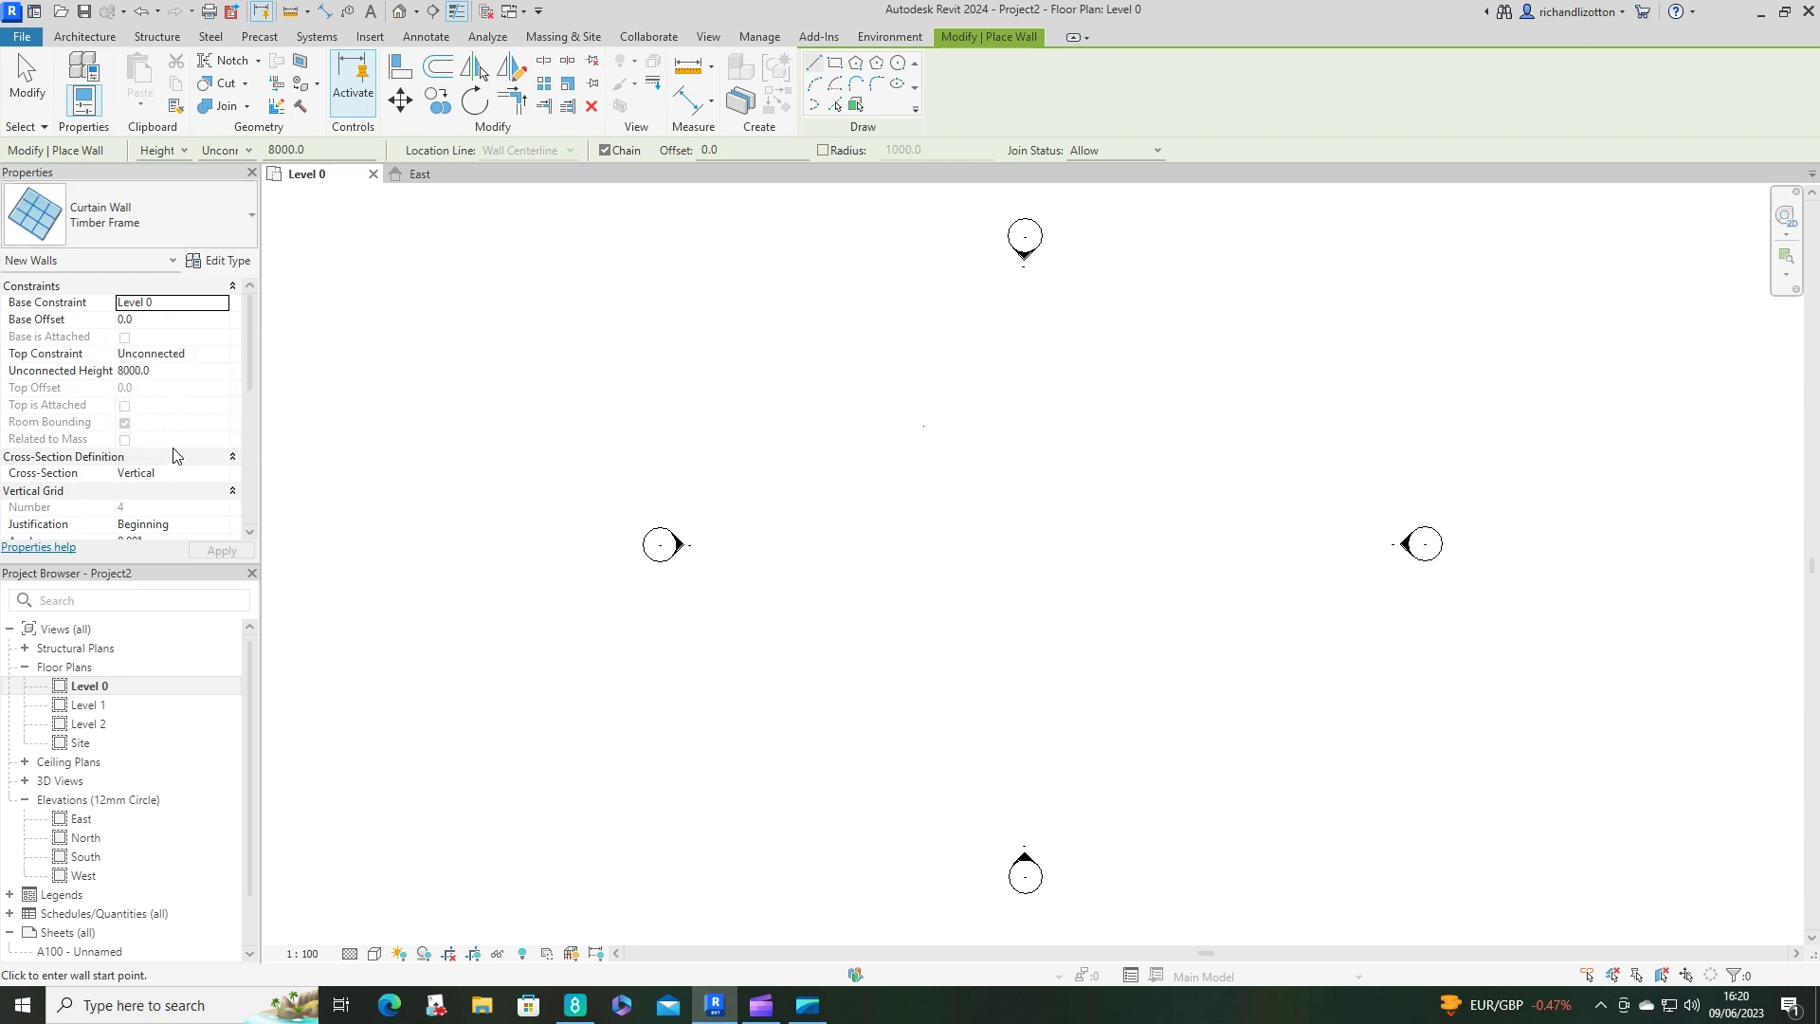
Draw an L-shaped Timber Frame wall up to Level 1, with a horizontal leg about 6700 mm and a downward leg about 5300 mm long.
left_click(176, 354)
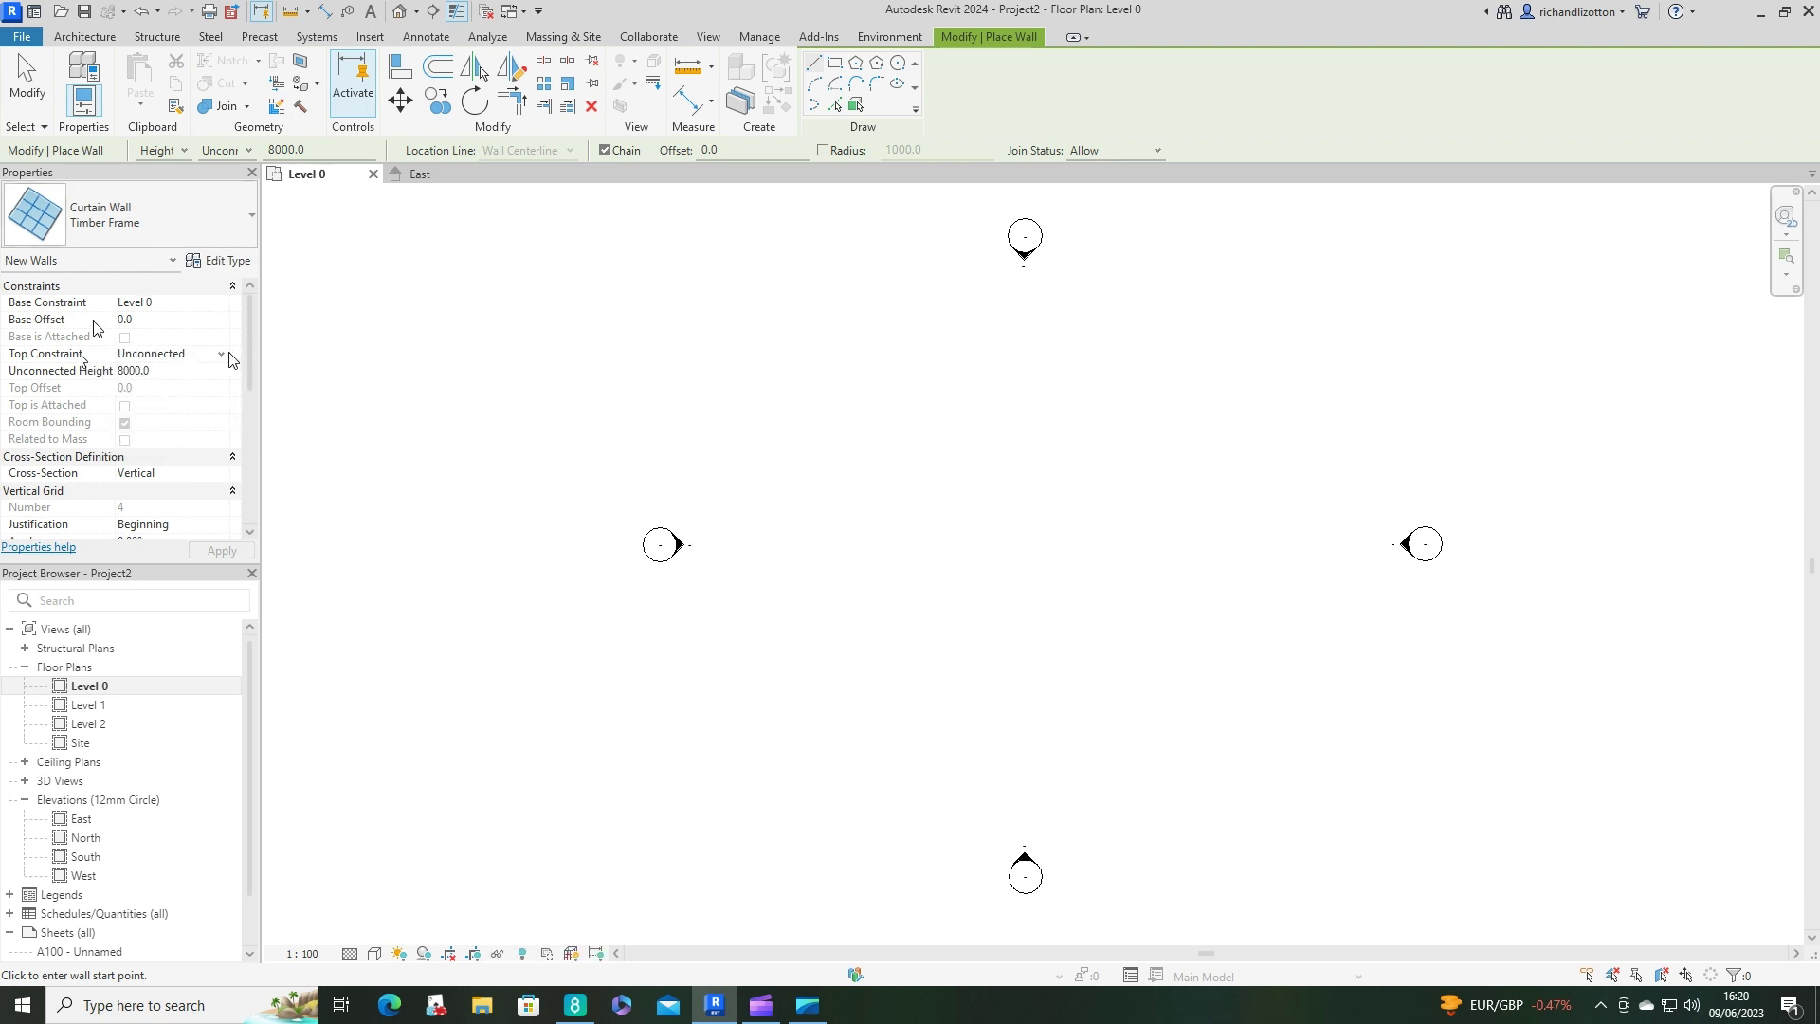
left_click(219, 355)
left_click(194, 399)
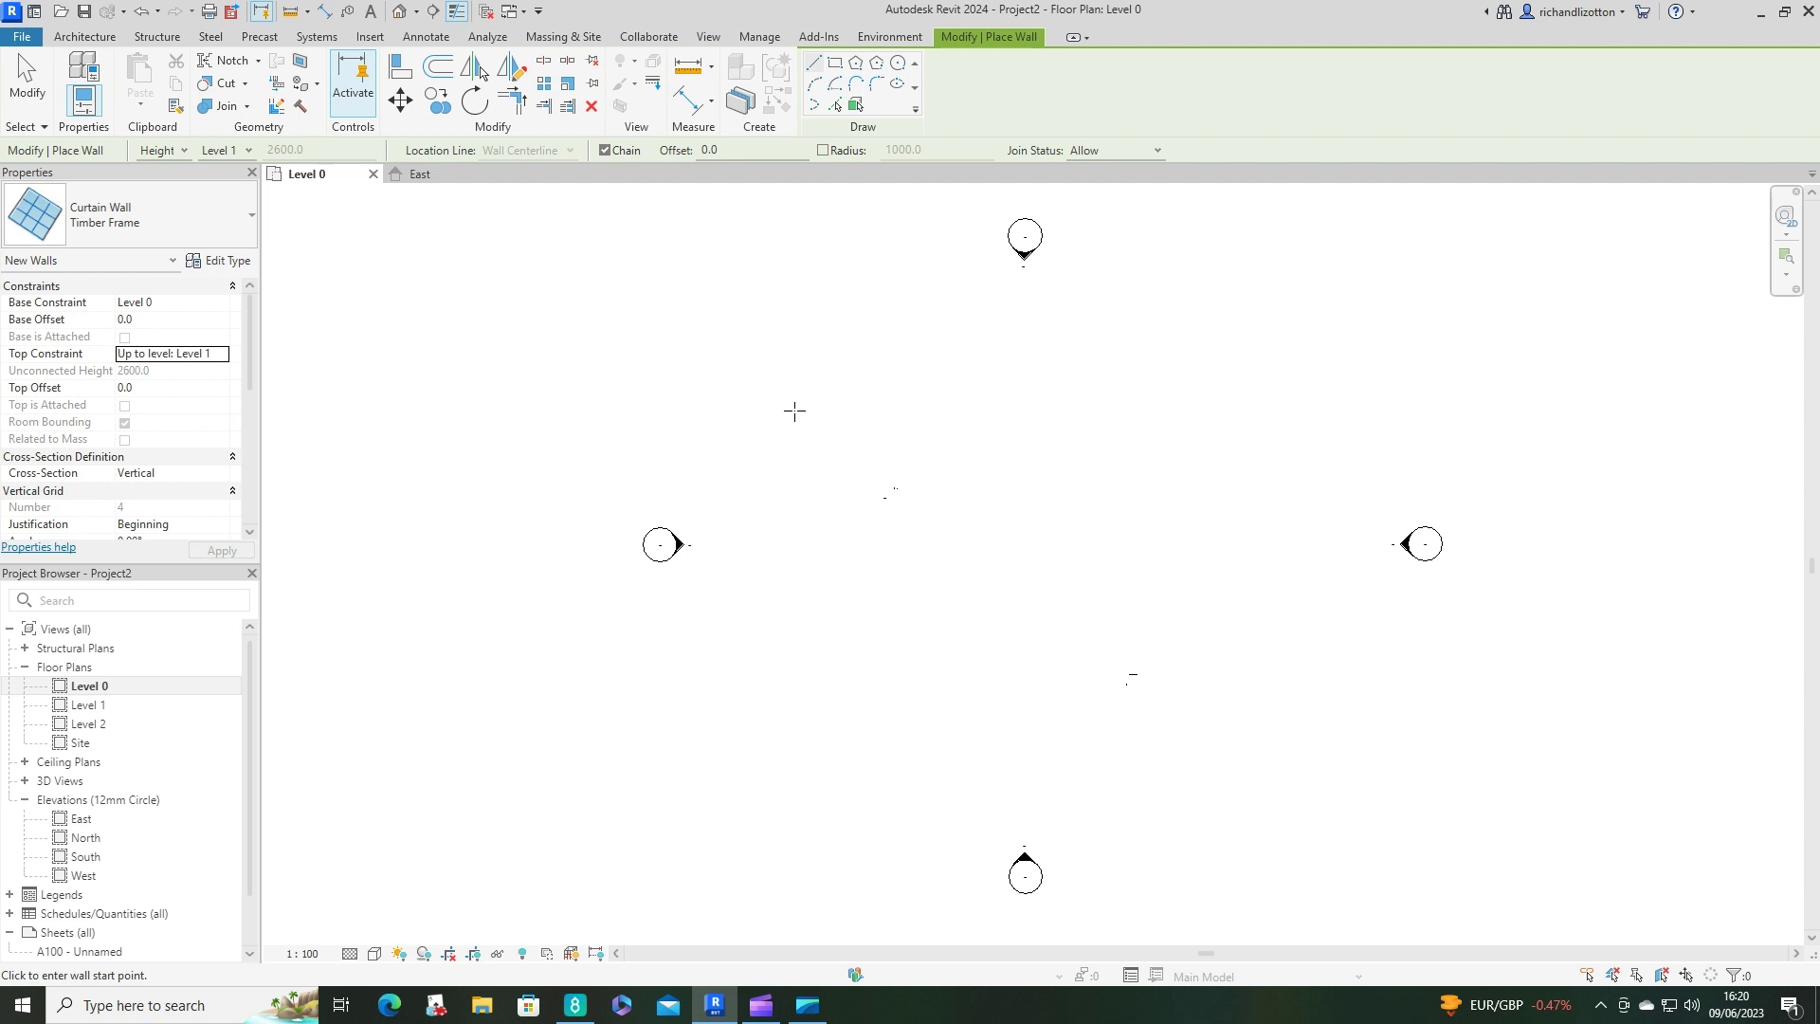
left_click(854, 474)
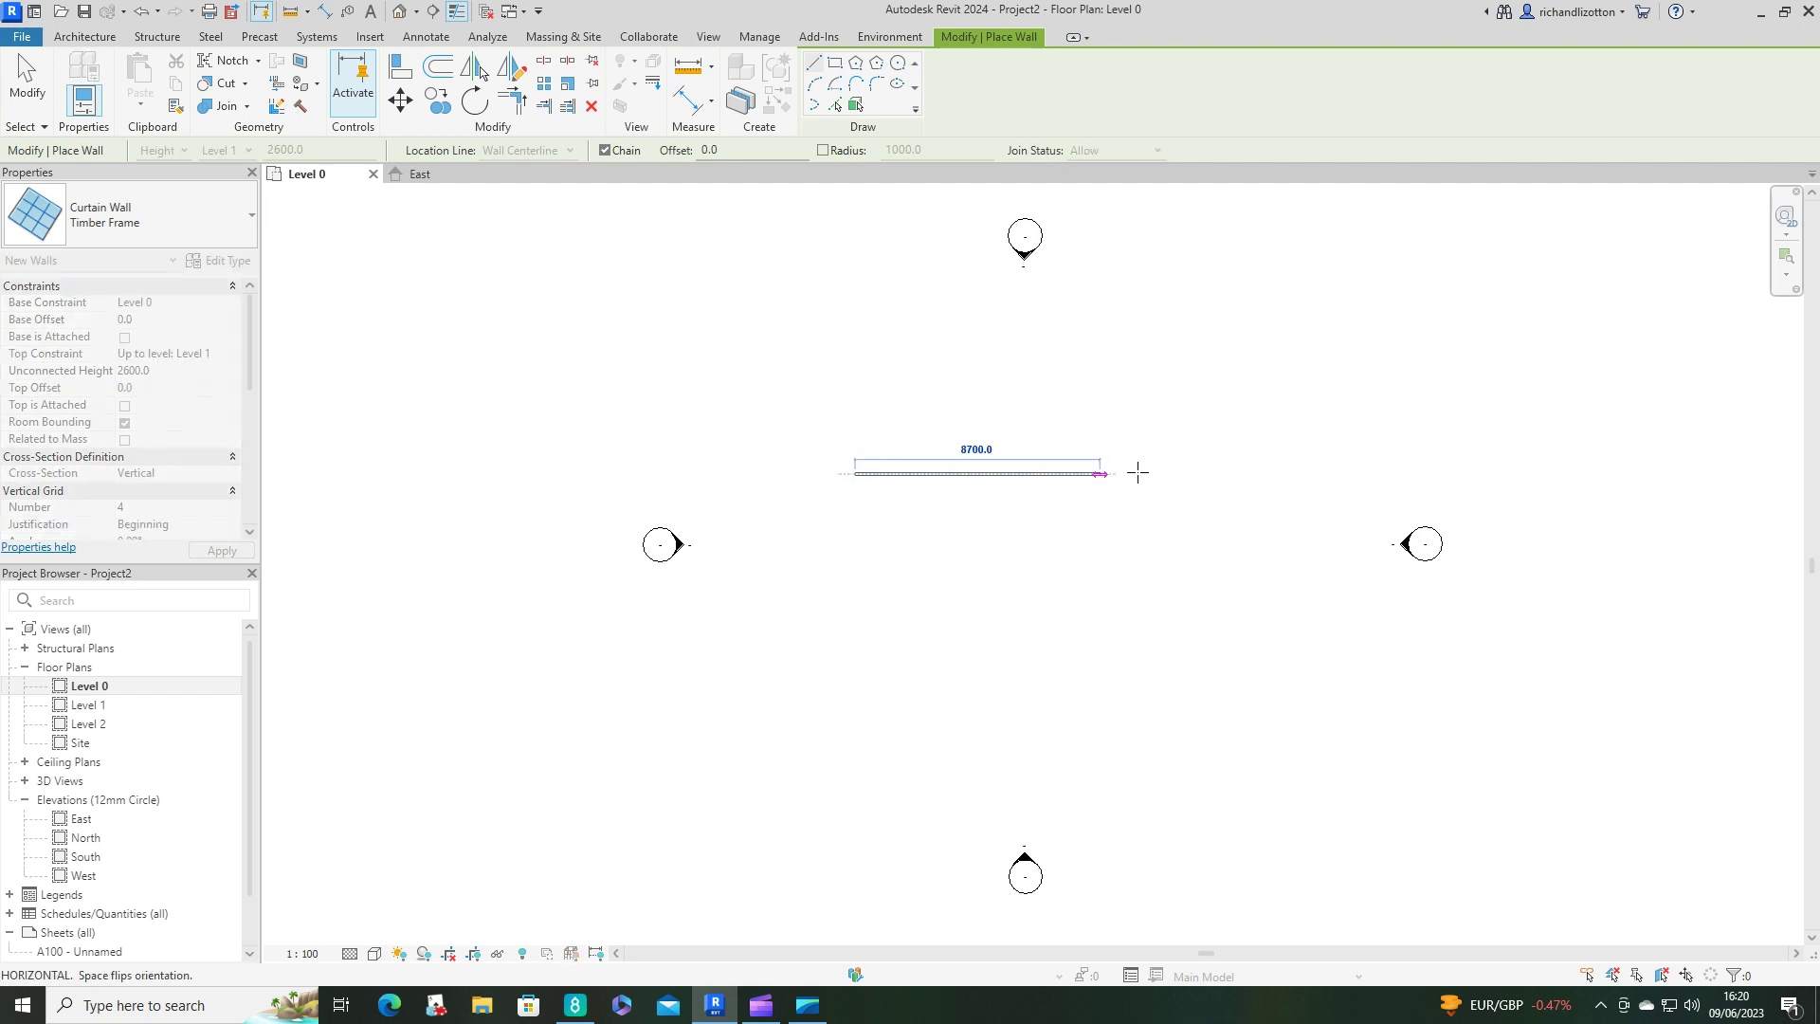
left_click(1044, 474)
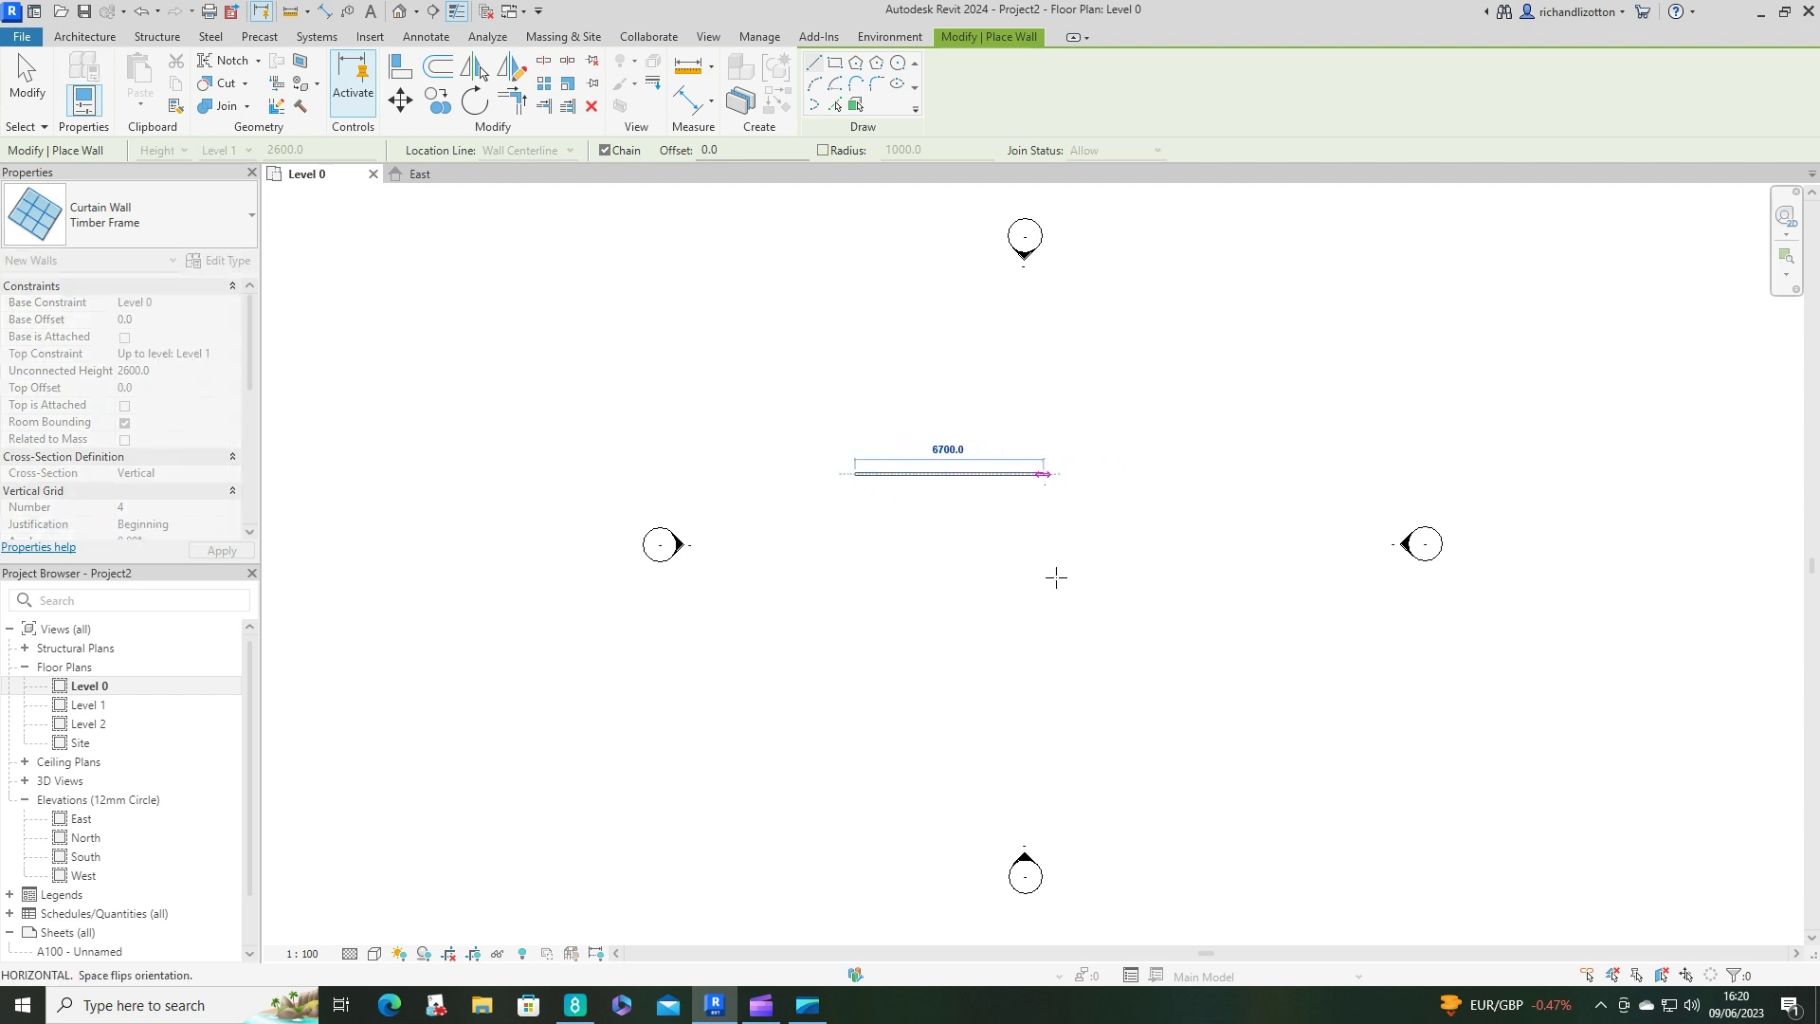
left_click(1038, 623)
key("Escape")
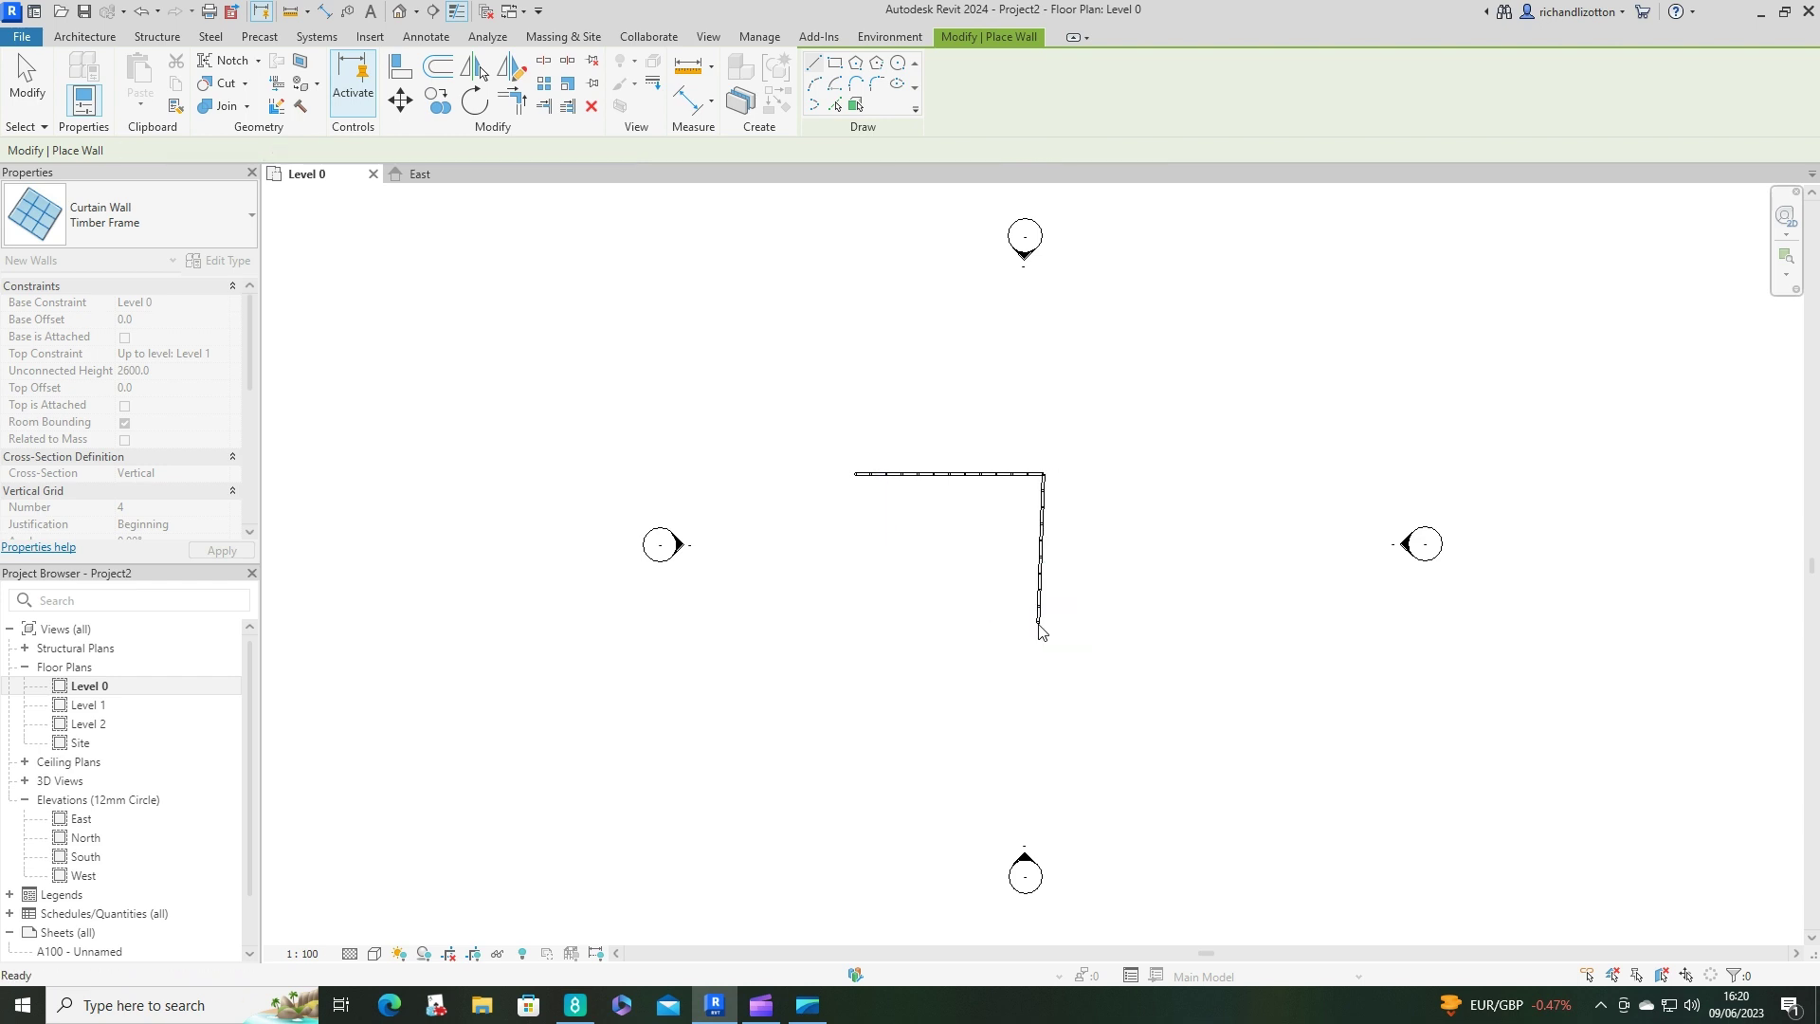
key("Escape")
Straighten the slightly slanted downward wall by moving its free end so it stands at 90° to the horizontal wall.
left_click(1042, 607)
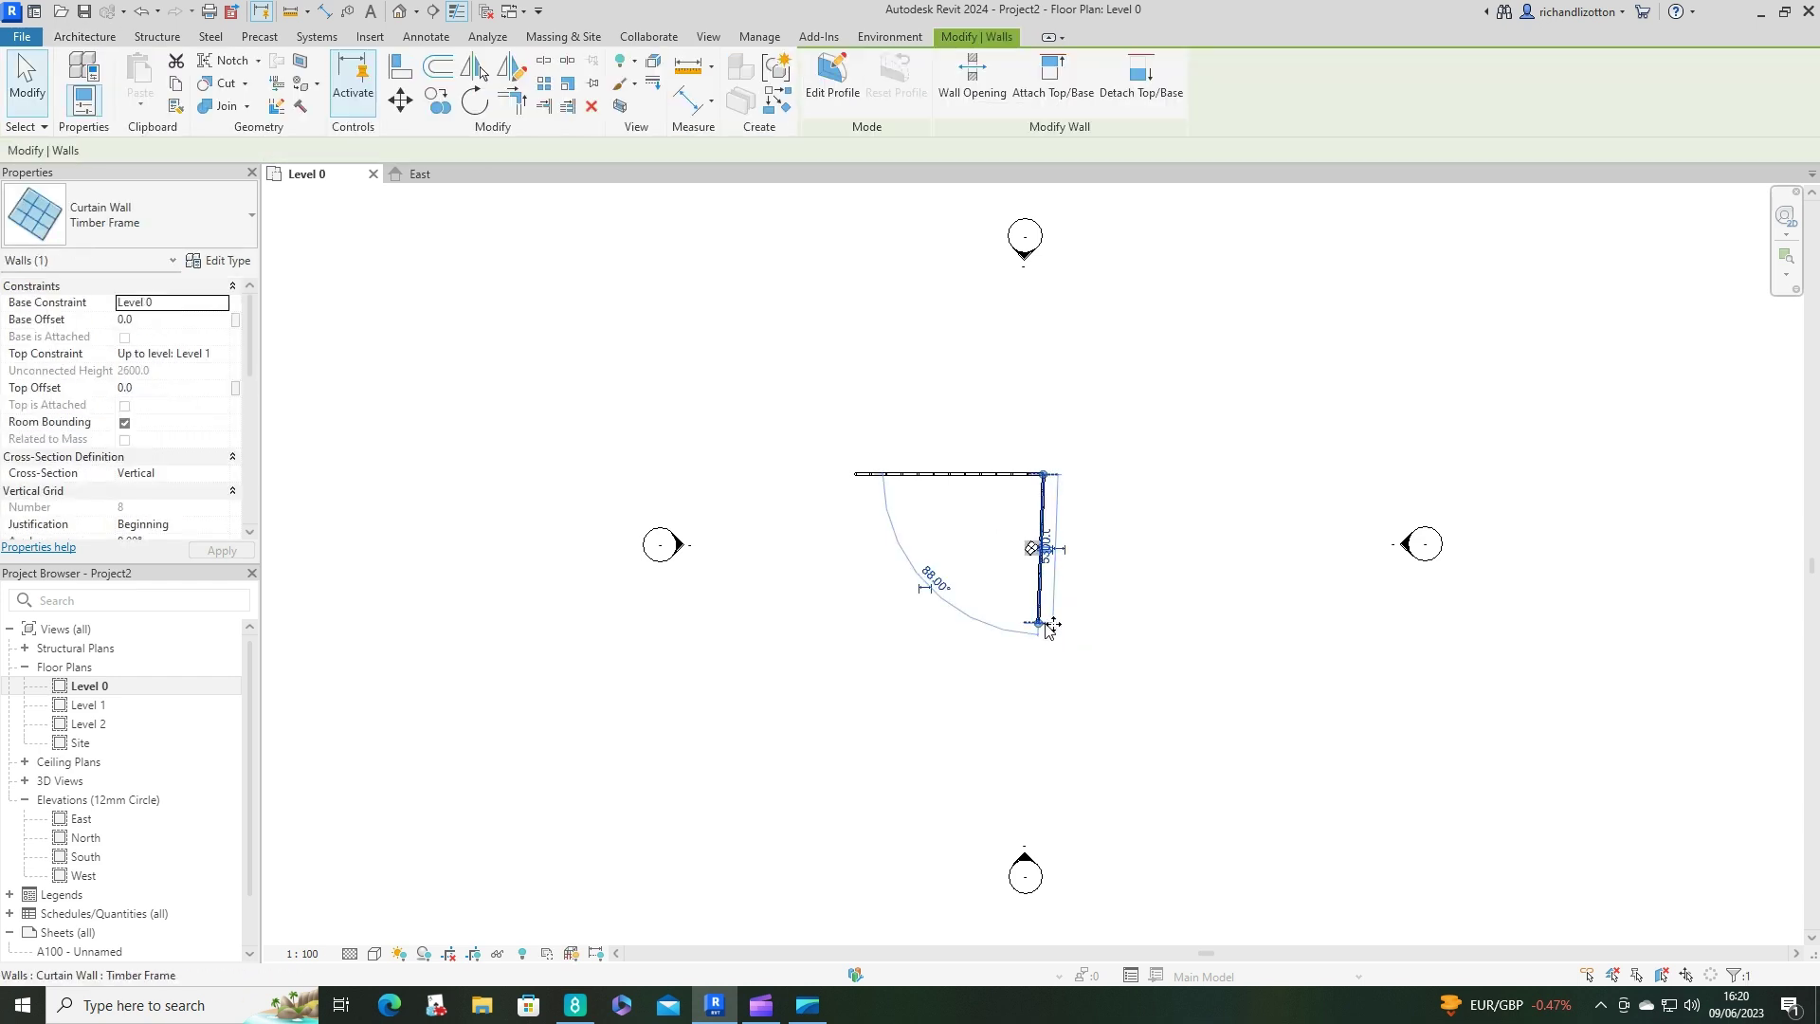
left_click_drag(1042, 623, 1042, 626)
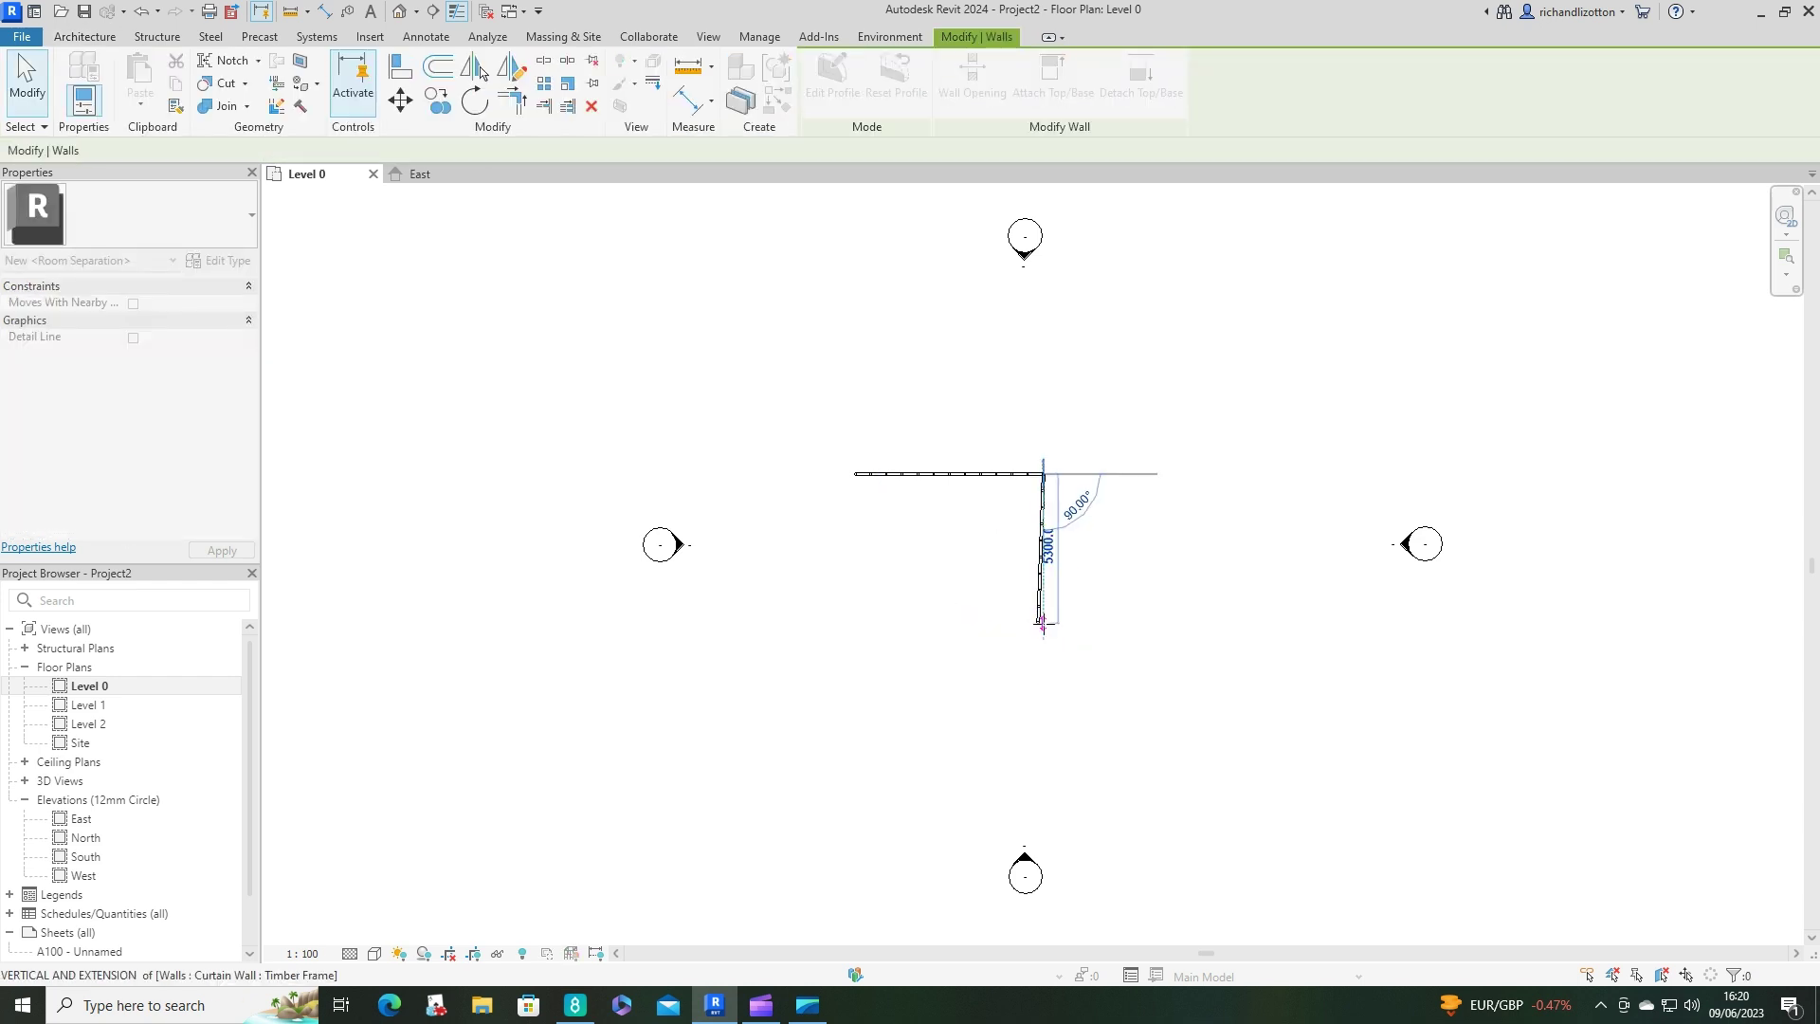
left_click_drag(1132, 726, 1097, 694)
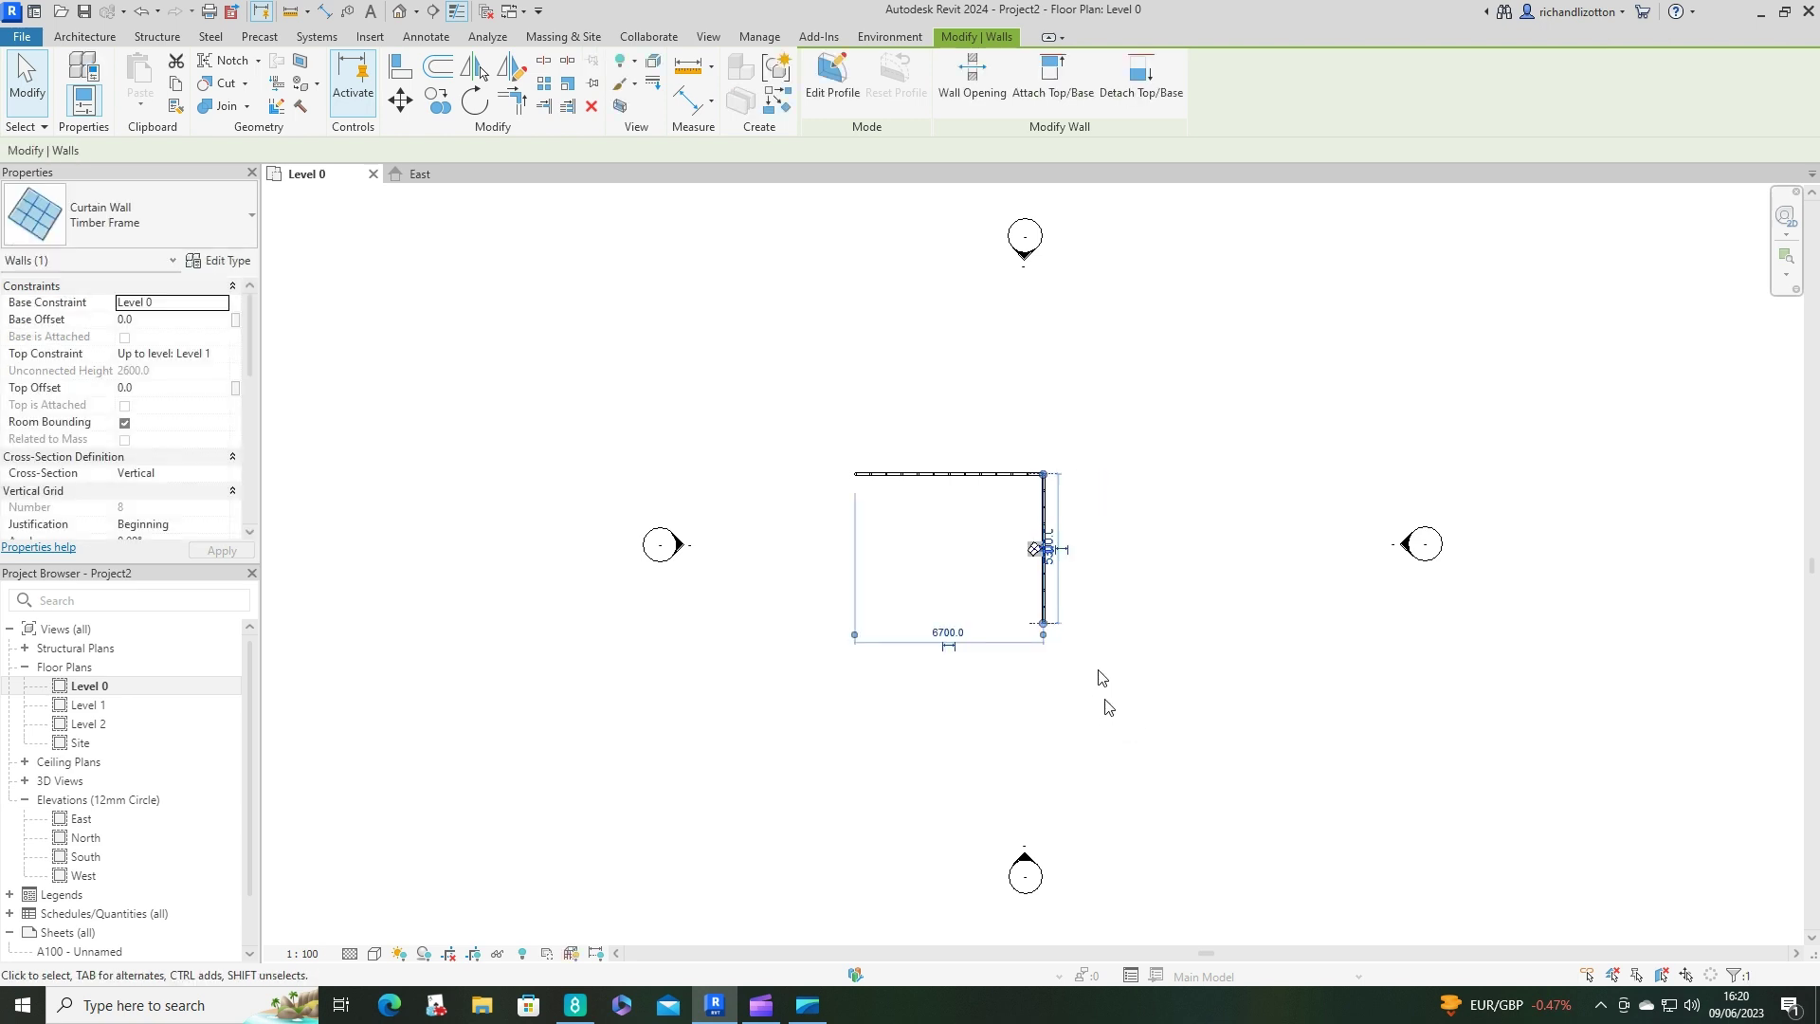
left_click(1107, 706)
Open the default 3D view and examine the timber frame walls and the corner where they meet.
scroll(1121, 519, "up", 3)
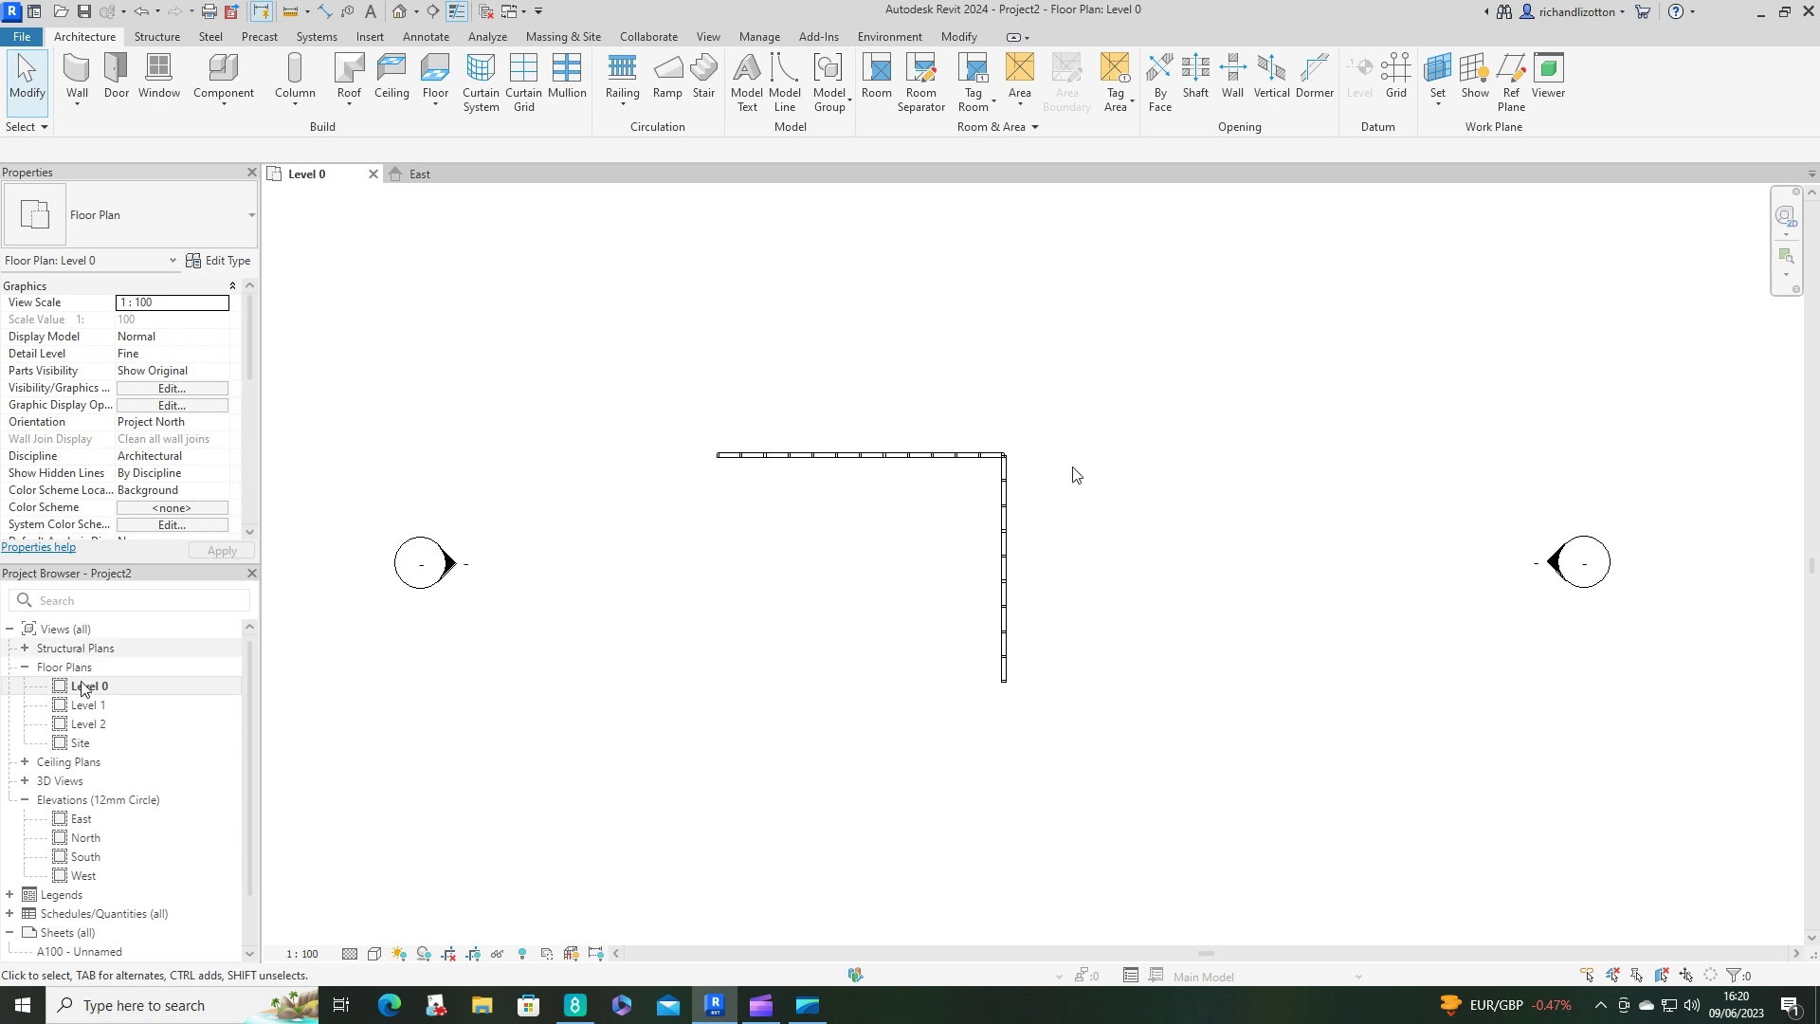
left_click(25, 780)
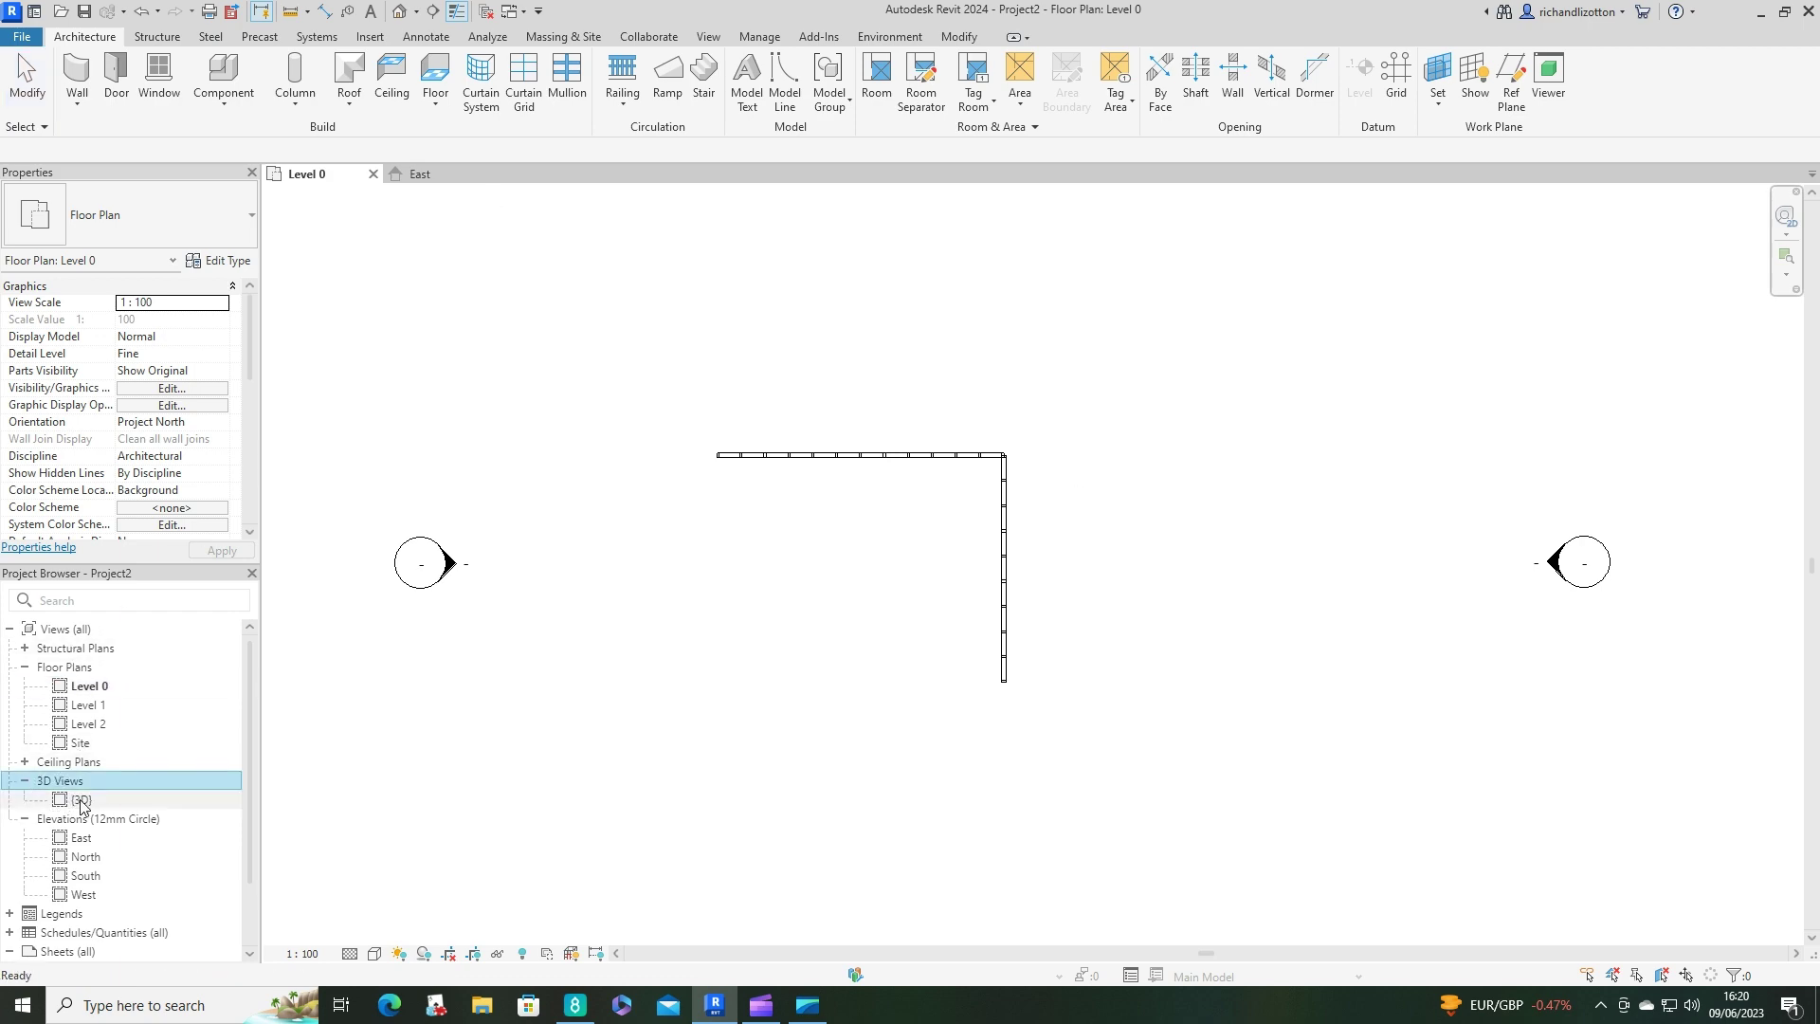
double_click(83, 799)
scroll(1072, 794, "up", 3)
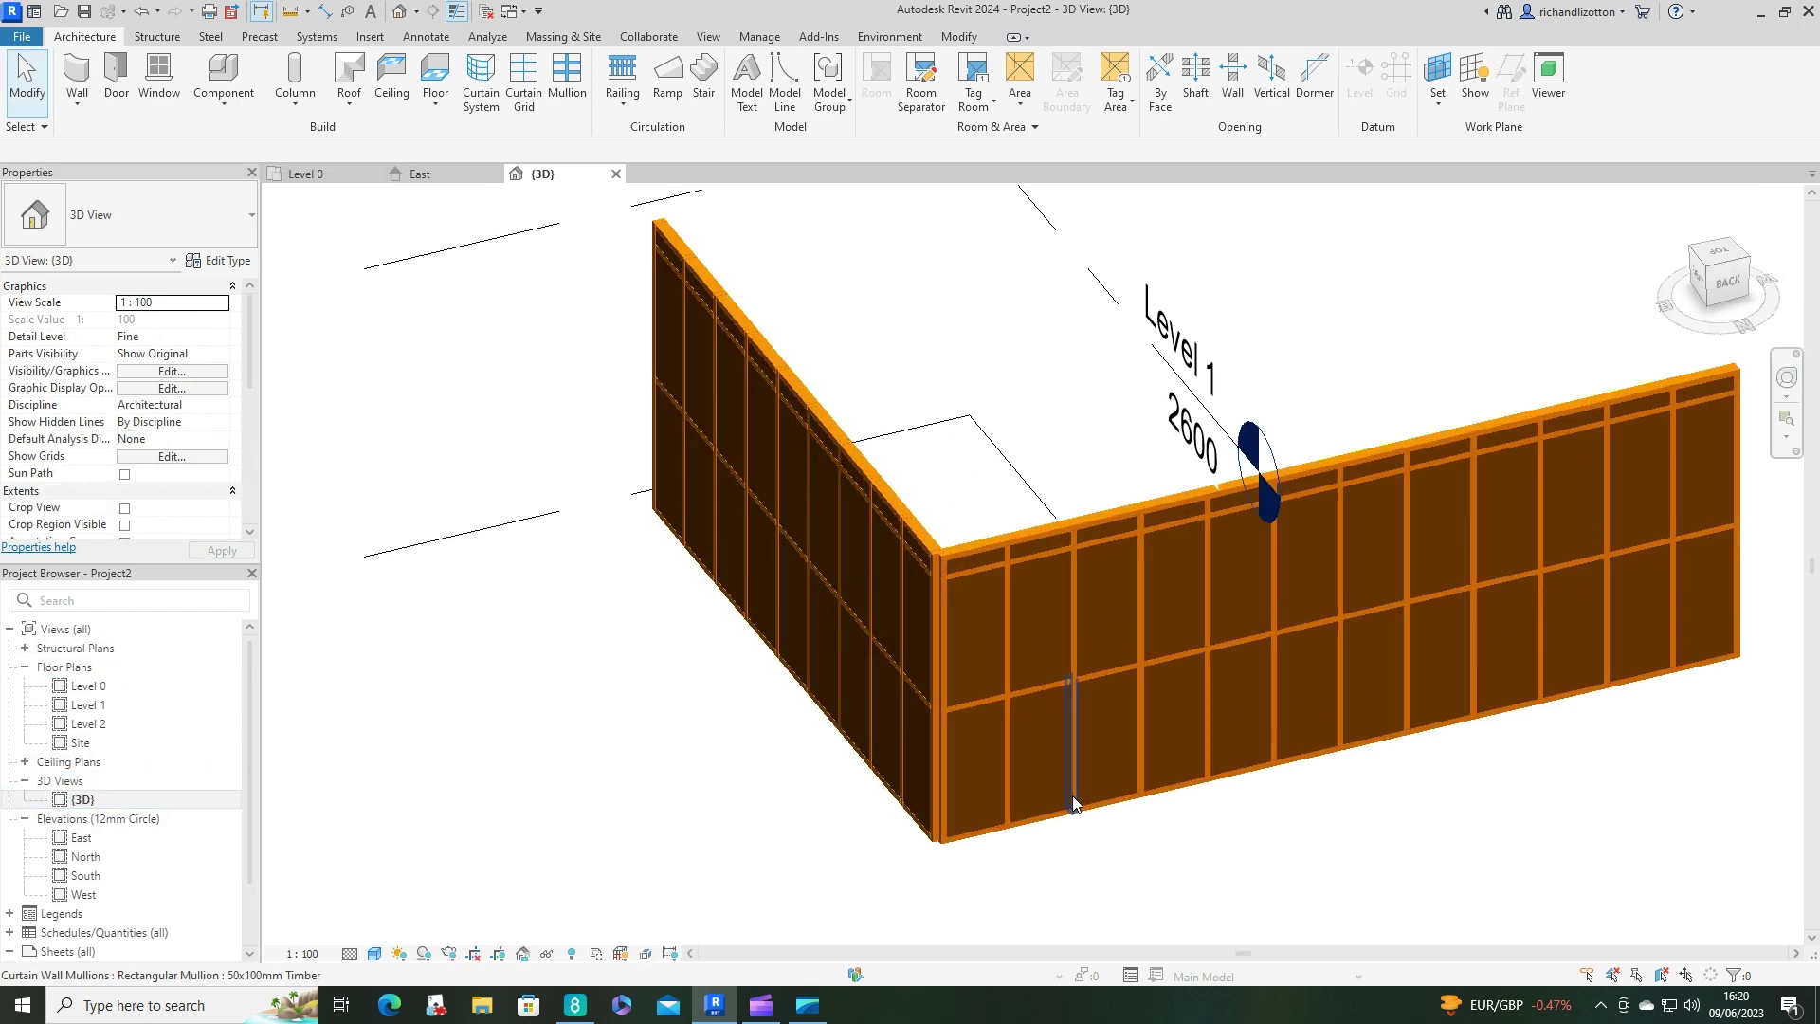
middle_click_drag(1251, 882, 1560, 821, "shift")
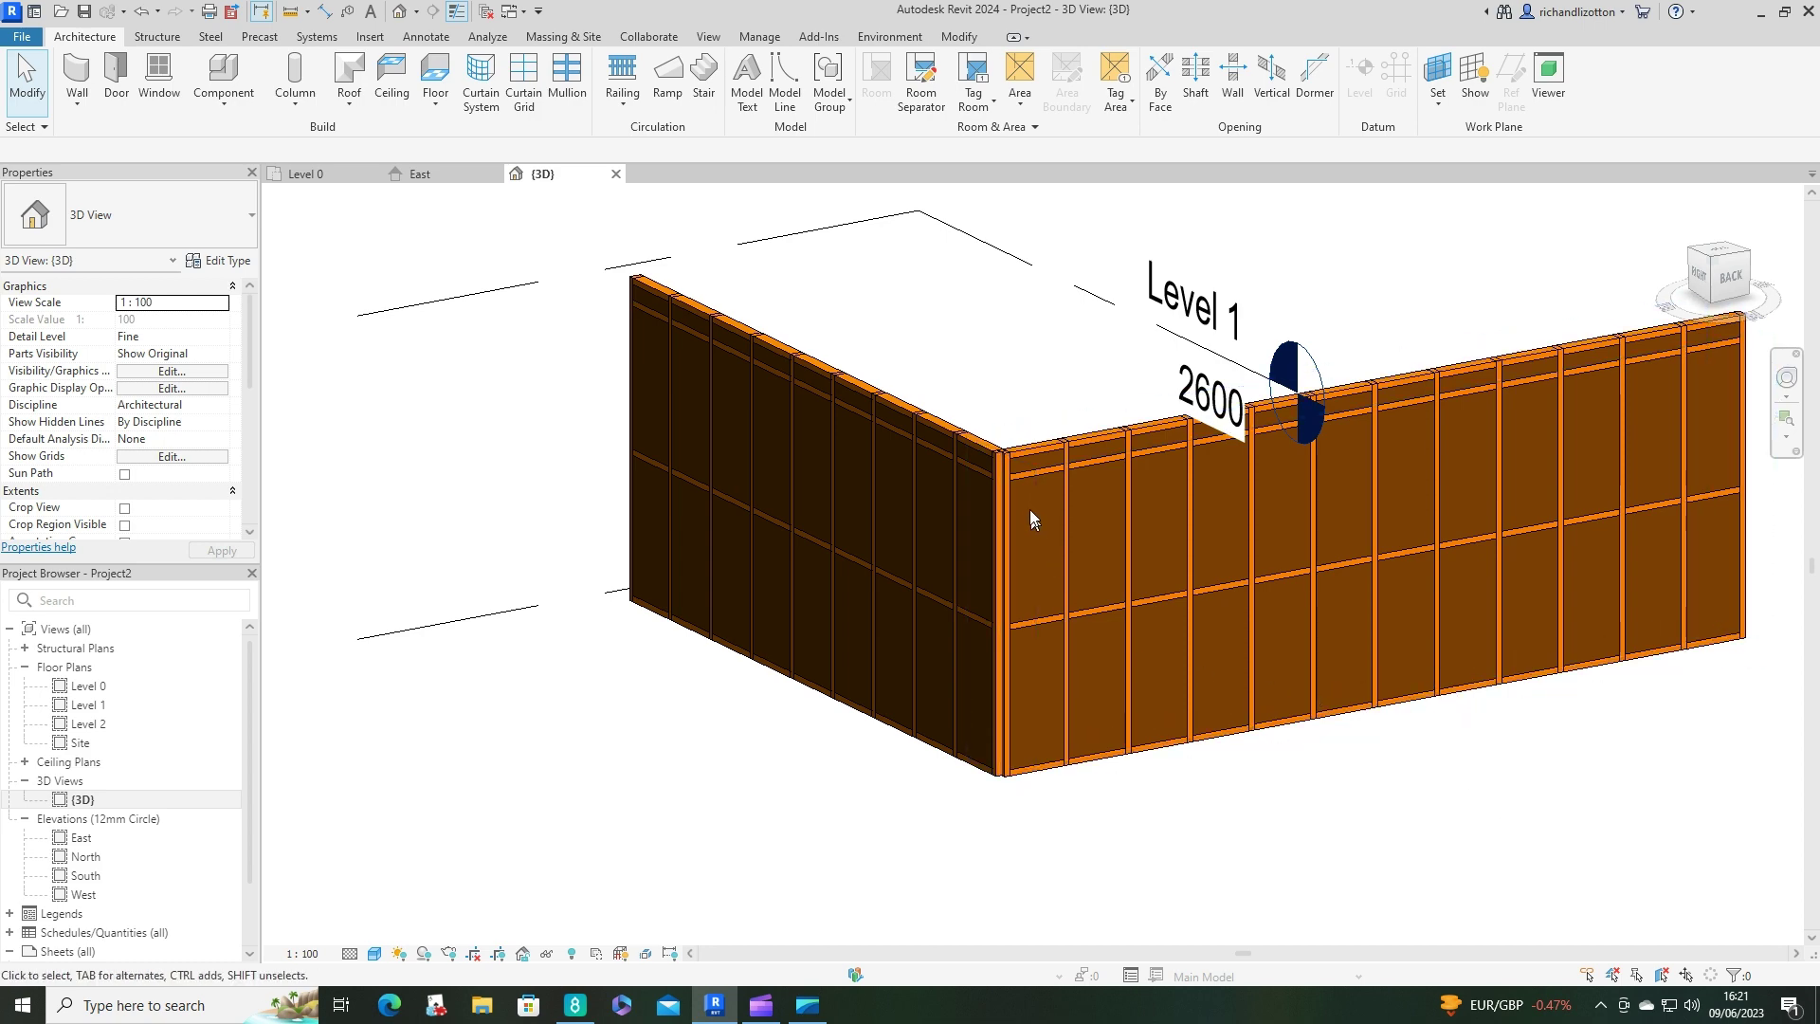
middle_click_drag(1050, 488, 1006, 592, "shift")
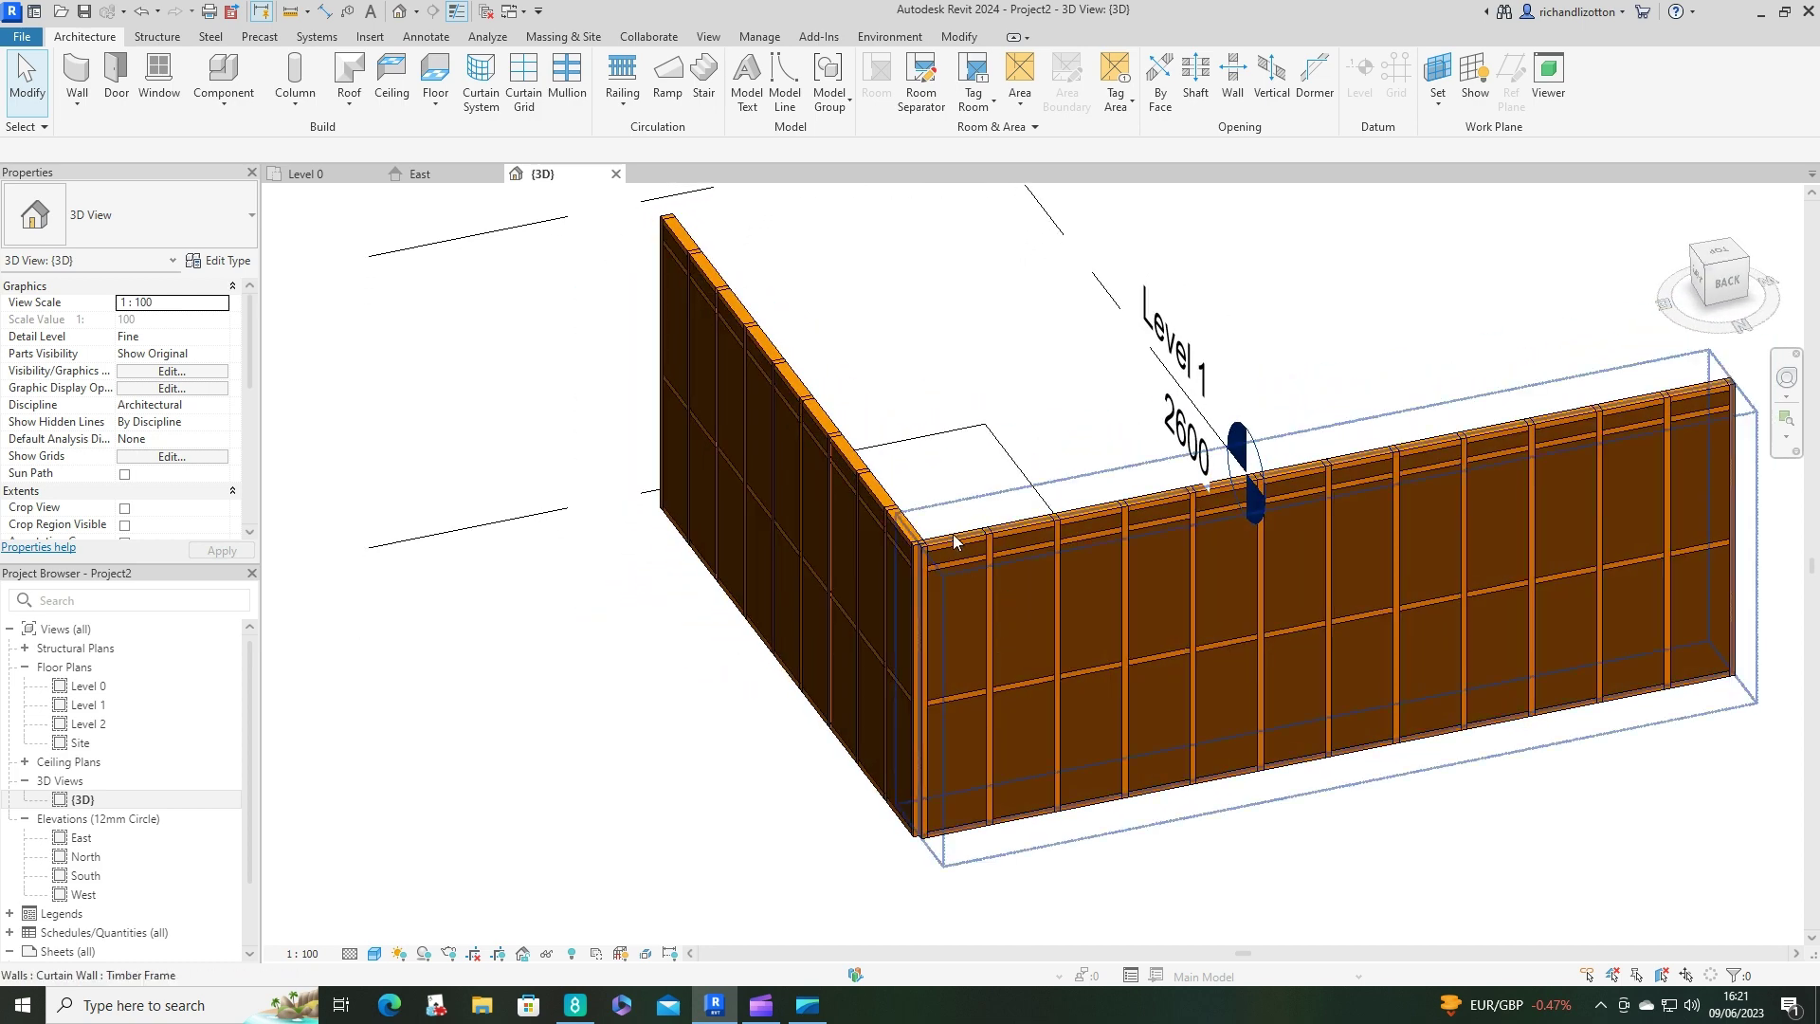
scroll(953, 540, "up", 2)
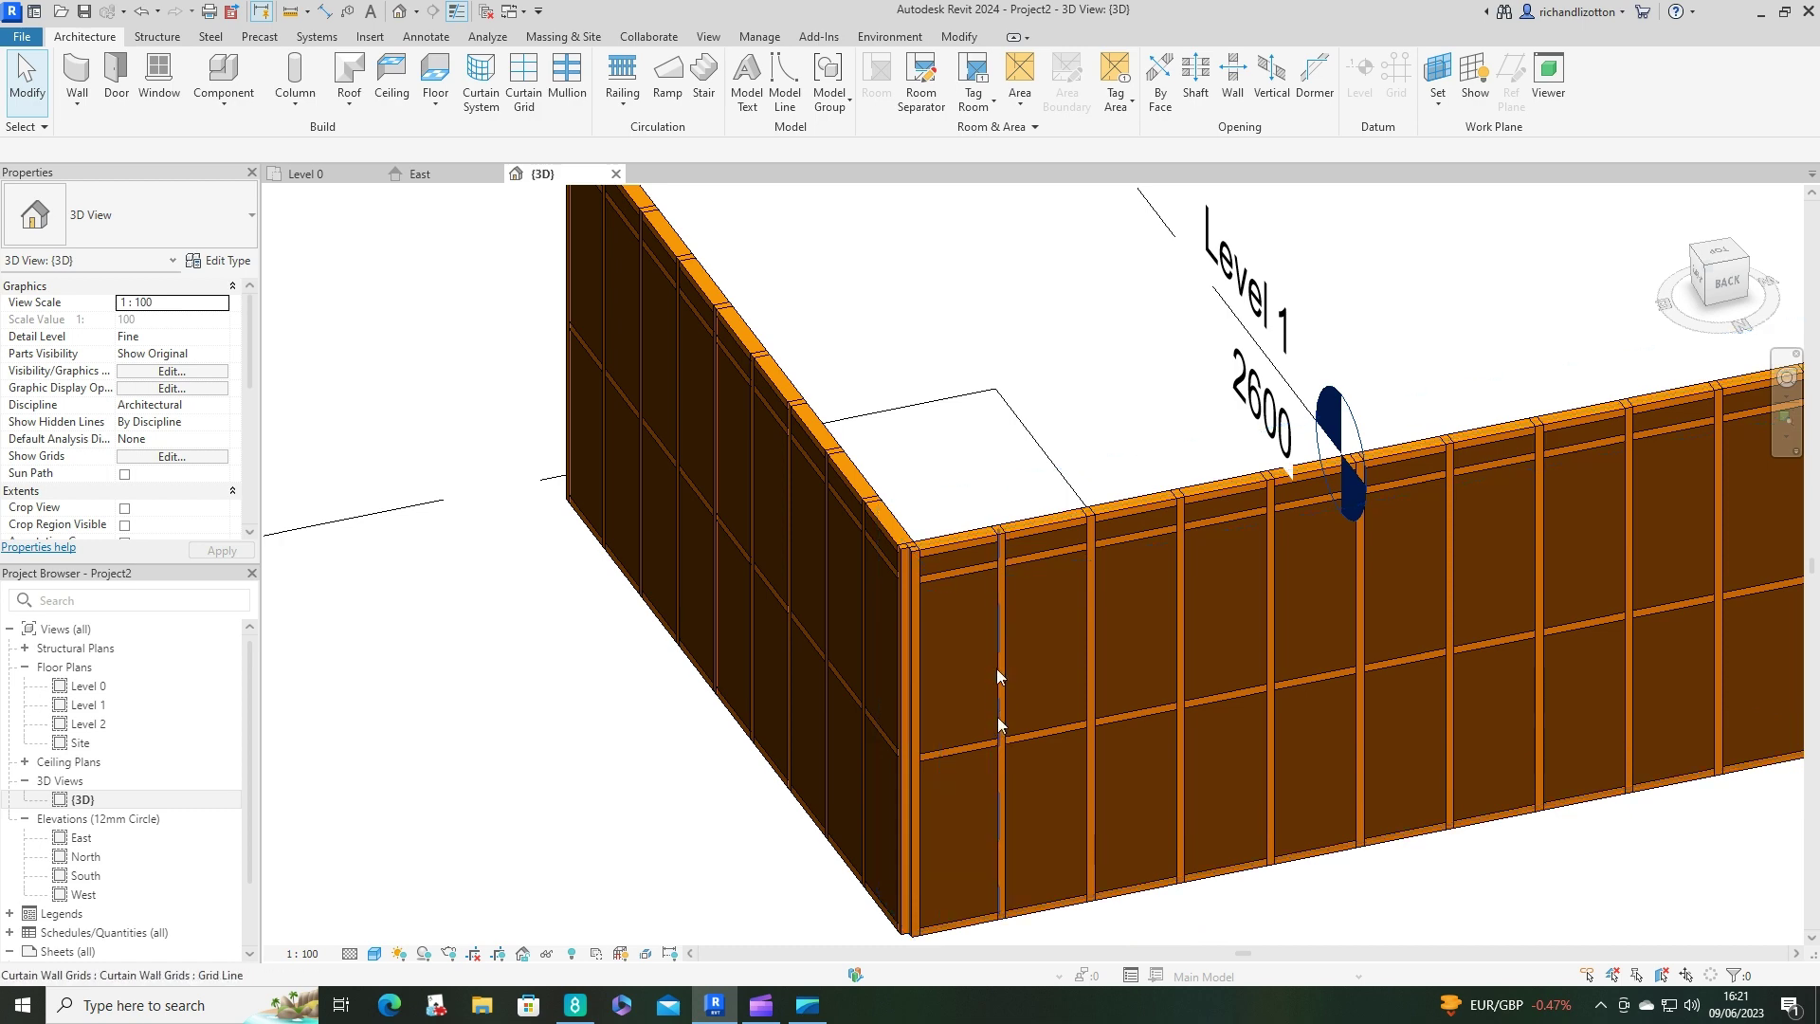
Set the Timber Frame curtain wall type's join condition to Border and Vertical Grid Continuous and apply it.
left_click(1000, 539)
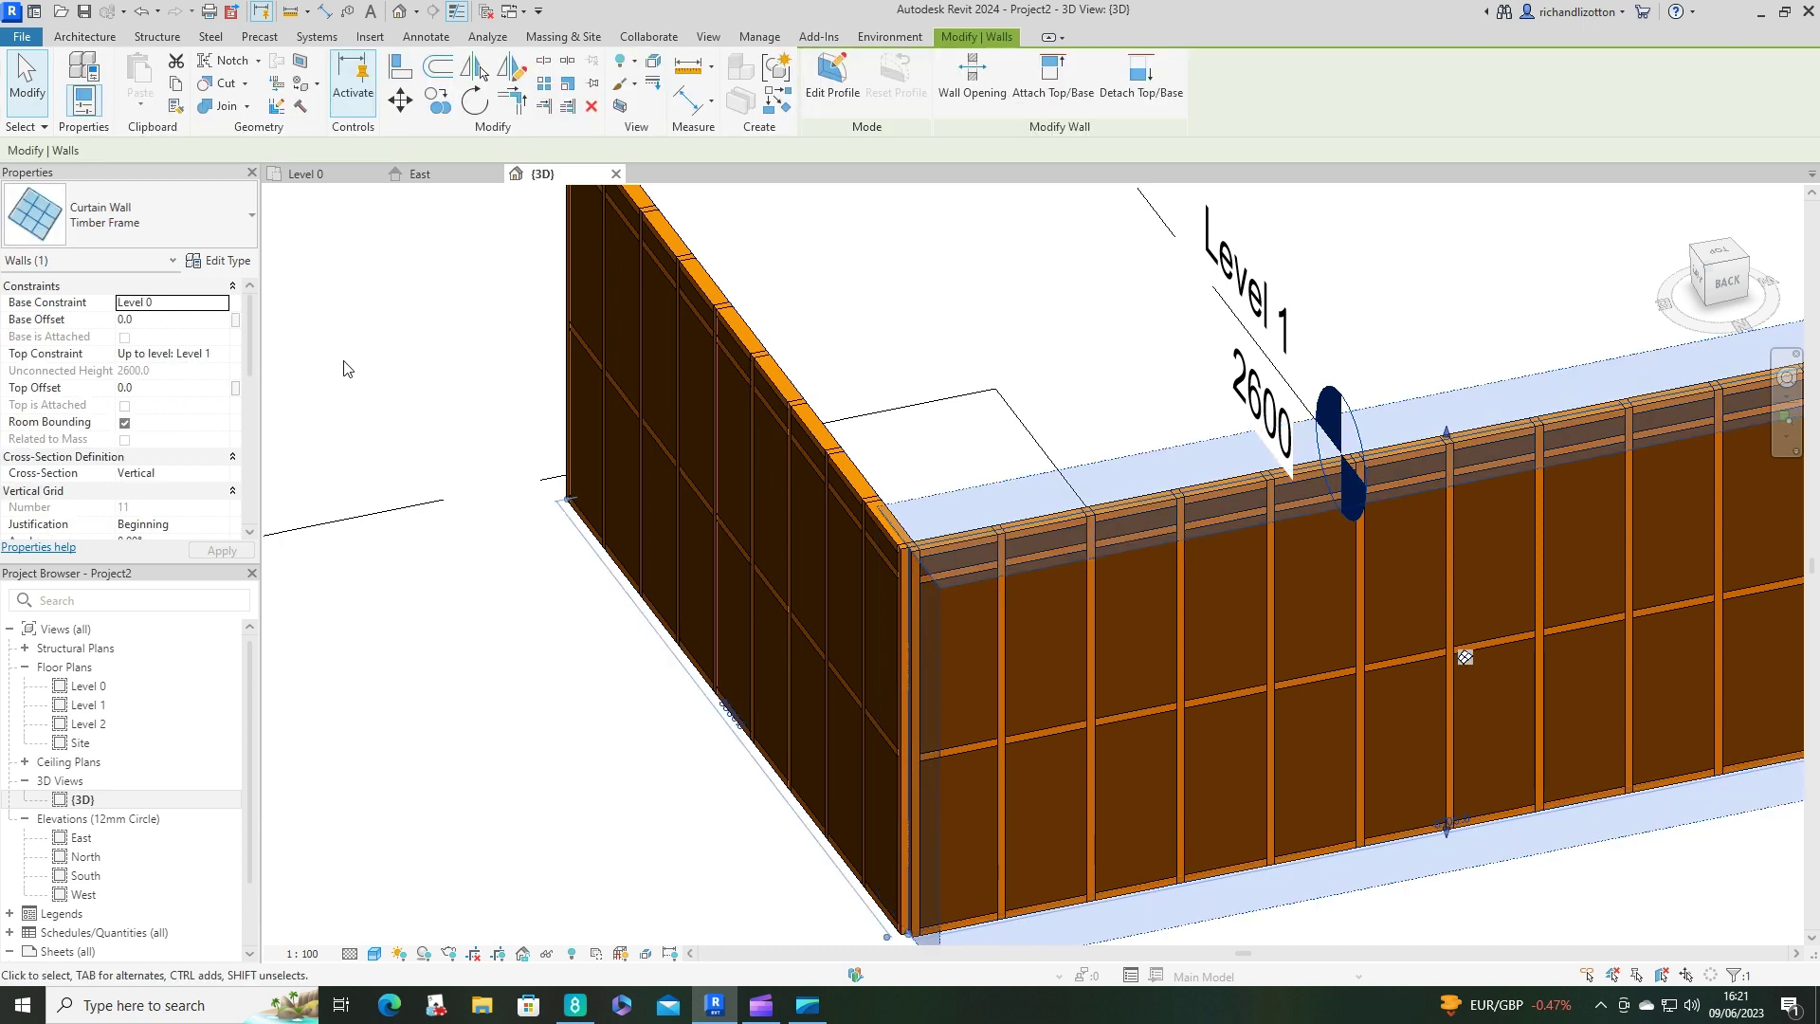
left_click(233, 262)
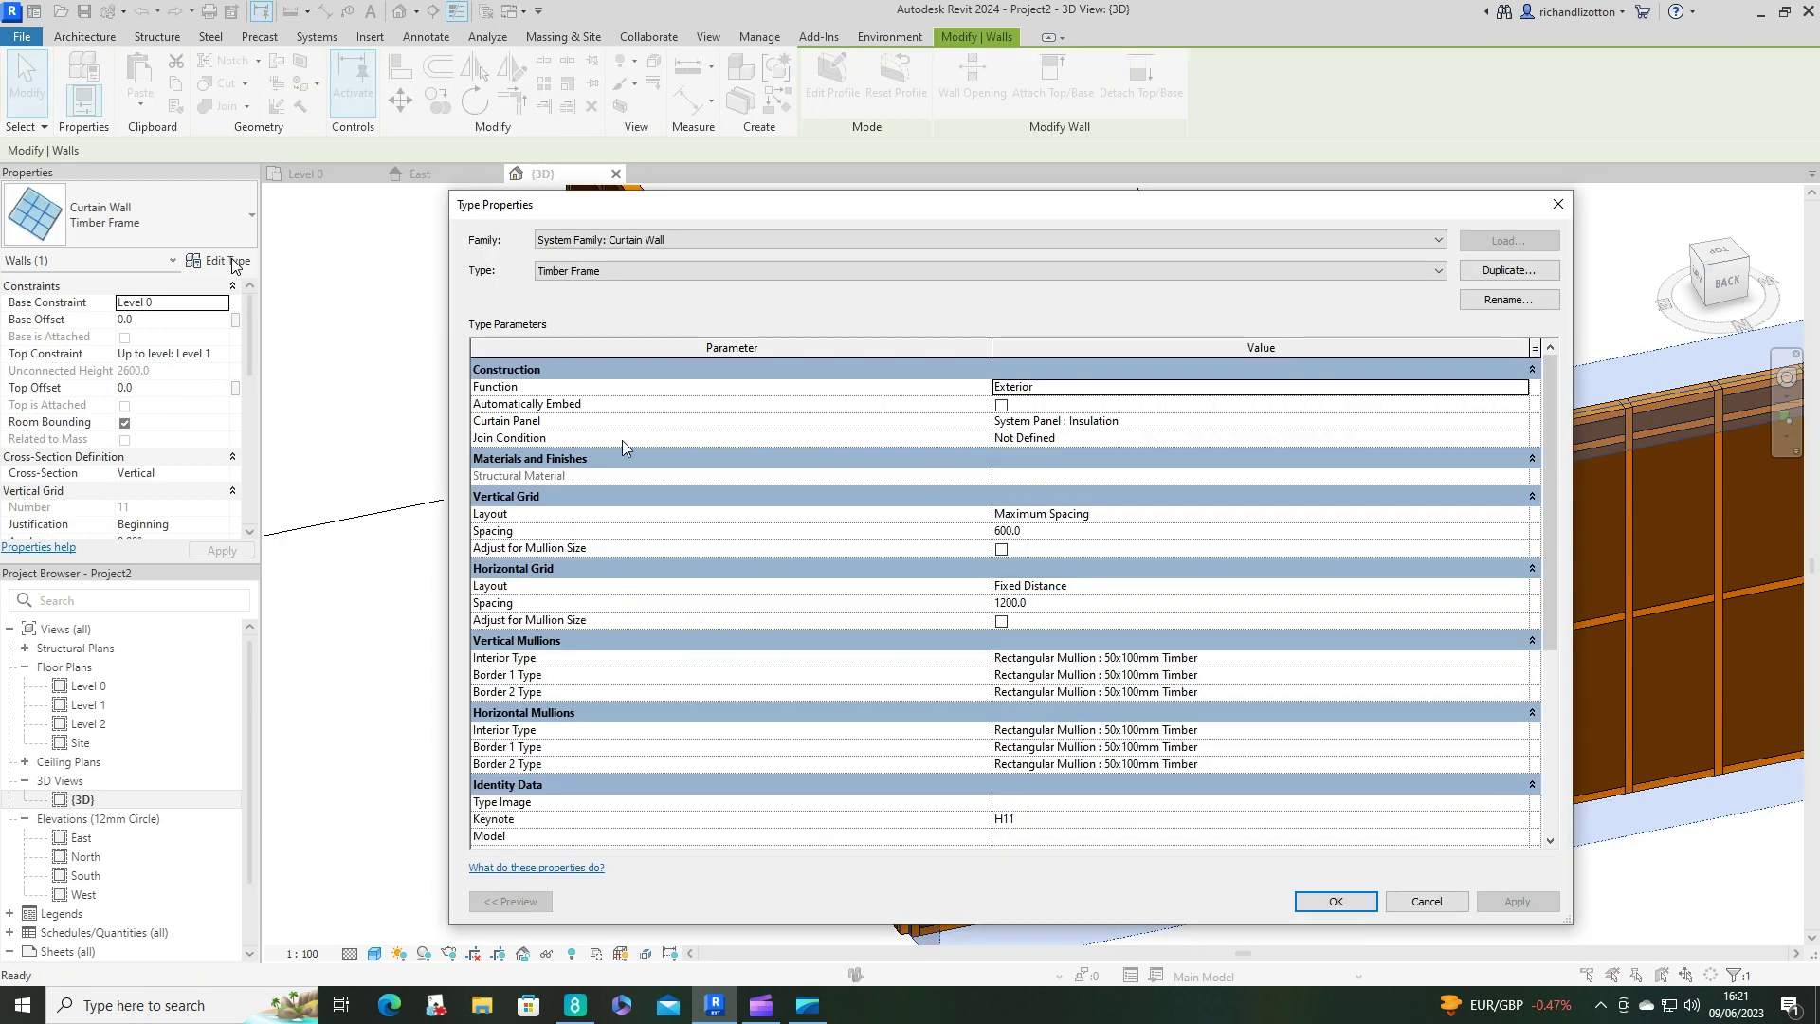
left_click(1044, 438)
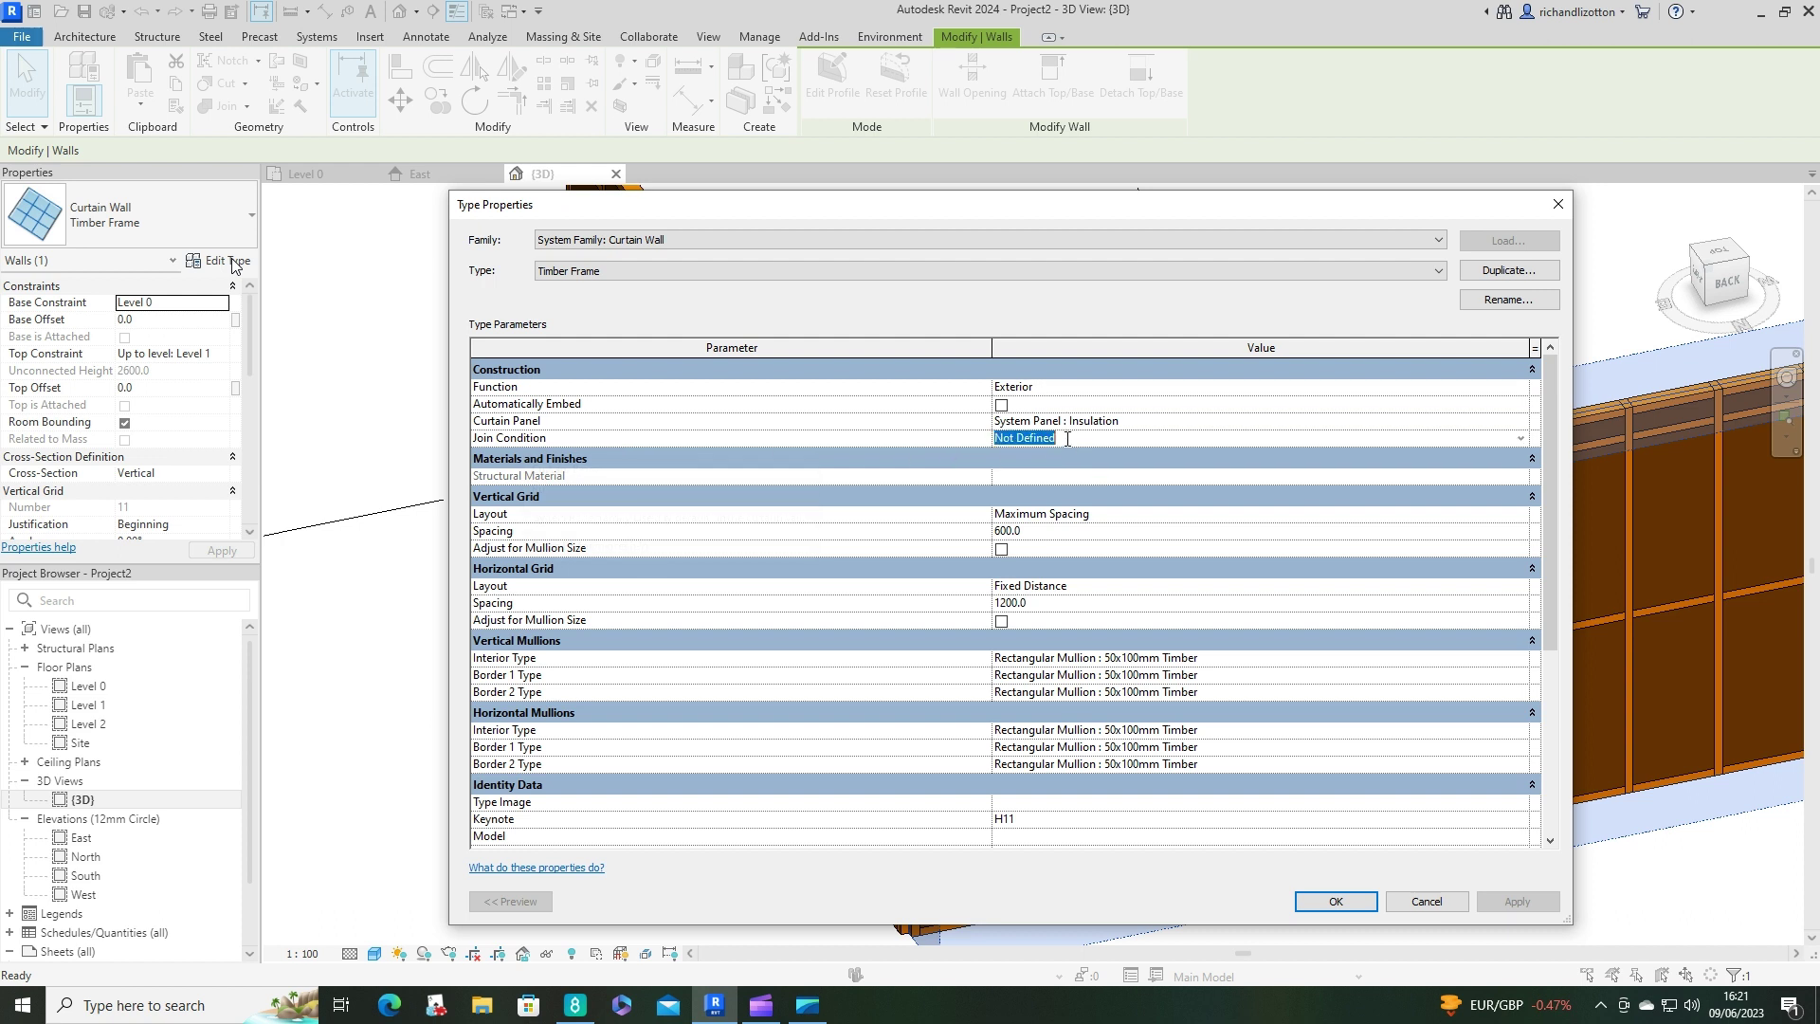
left_click(1519, 438)
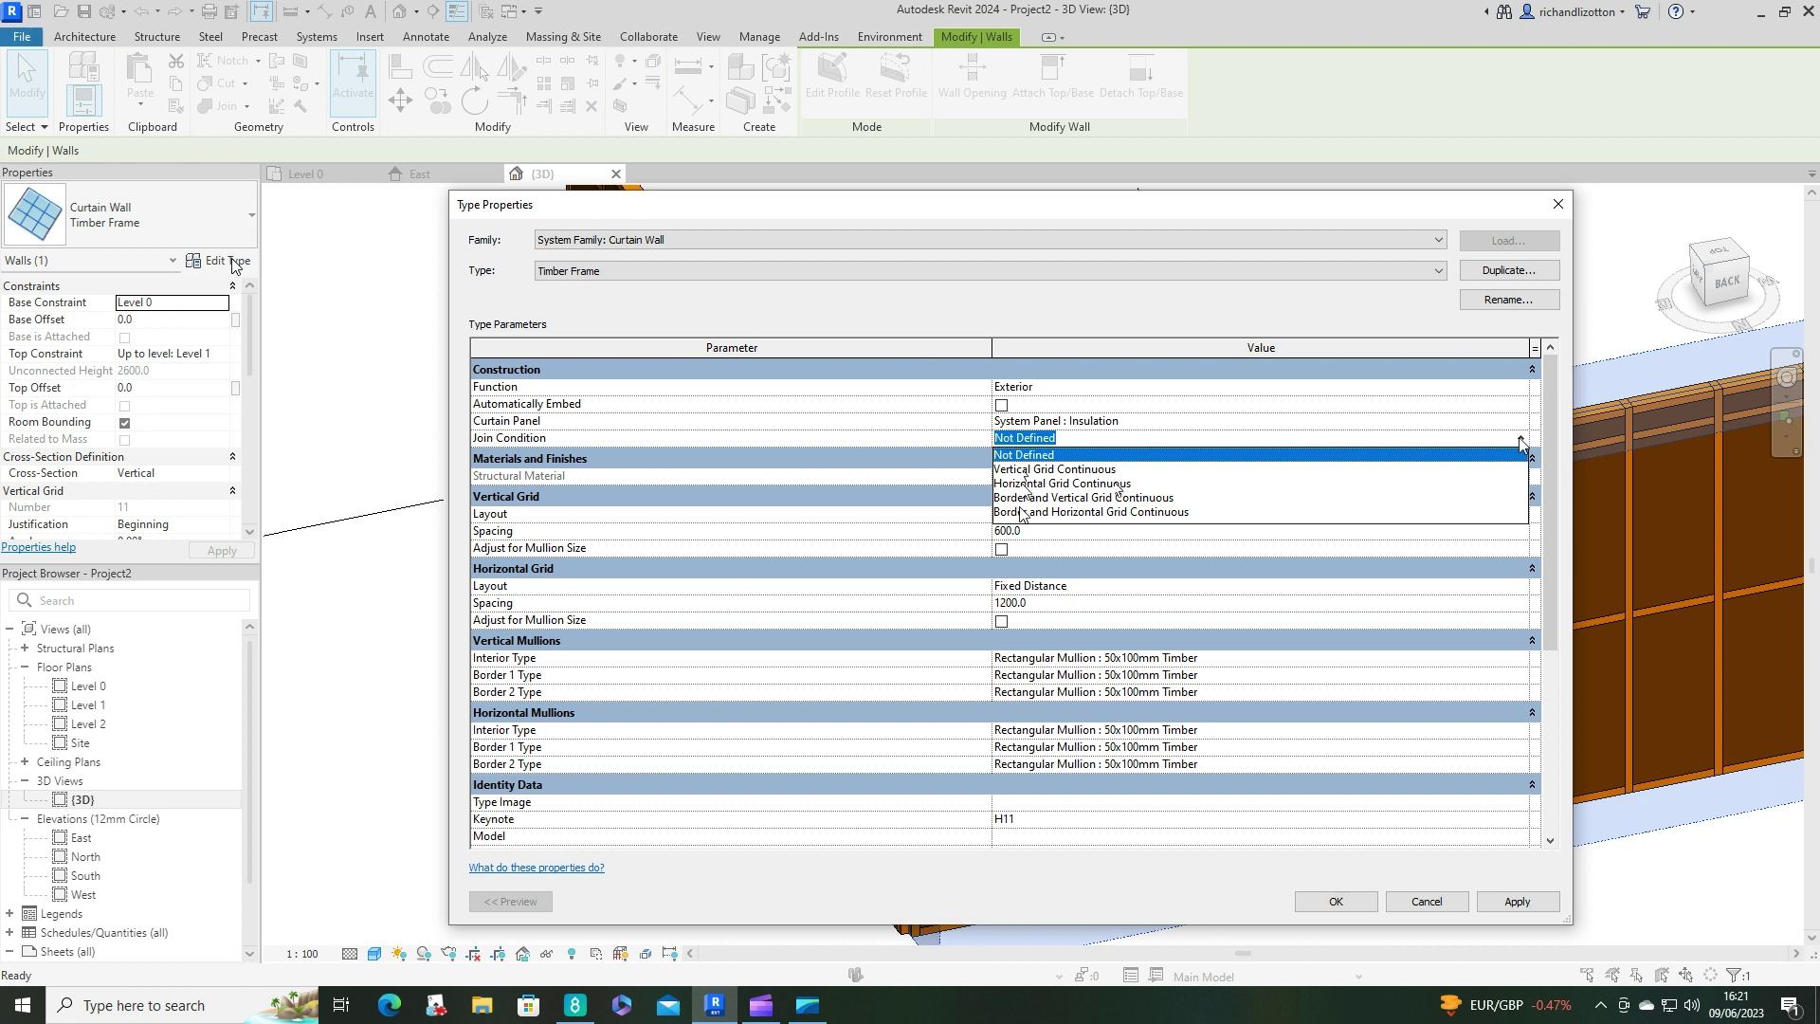
left_click(1118, 497)
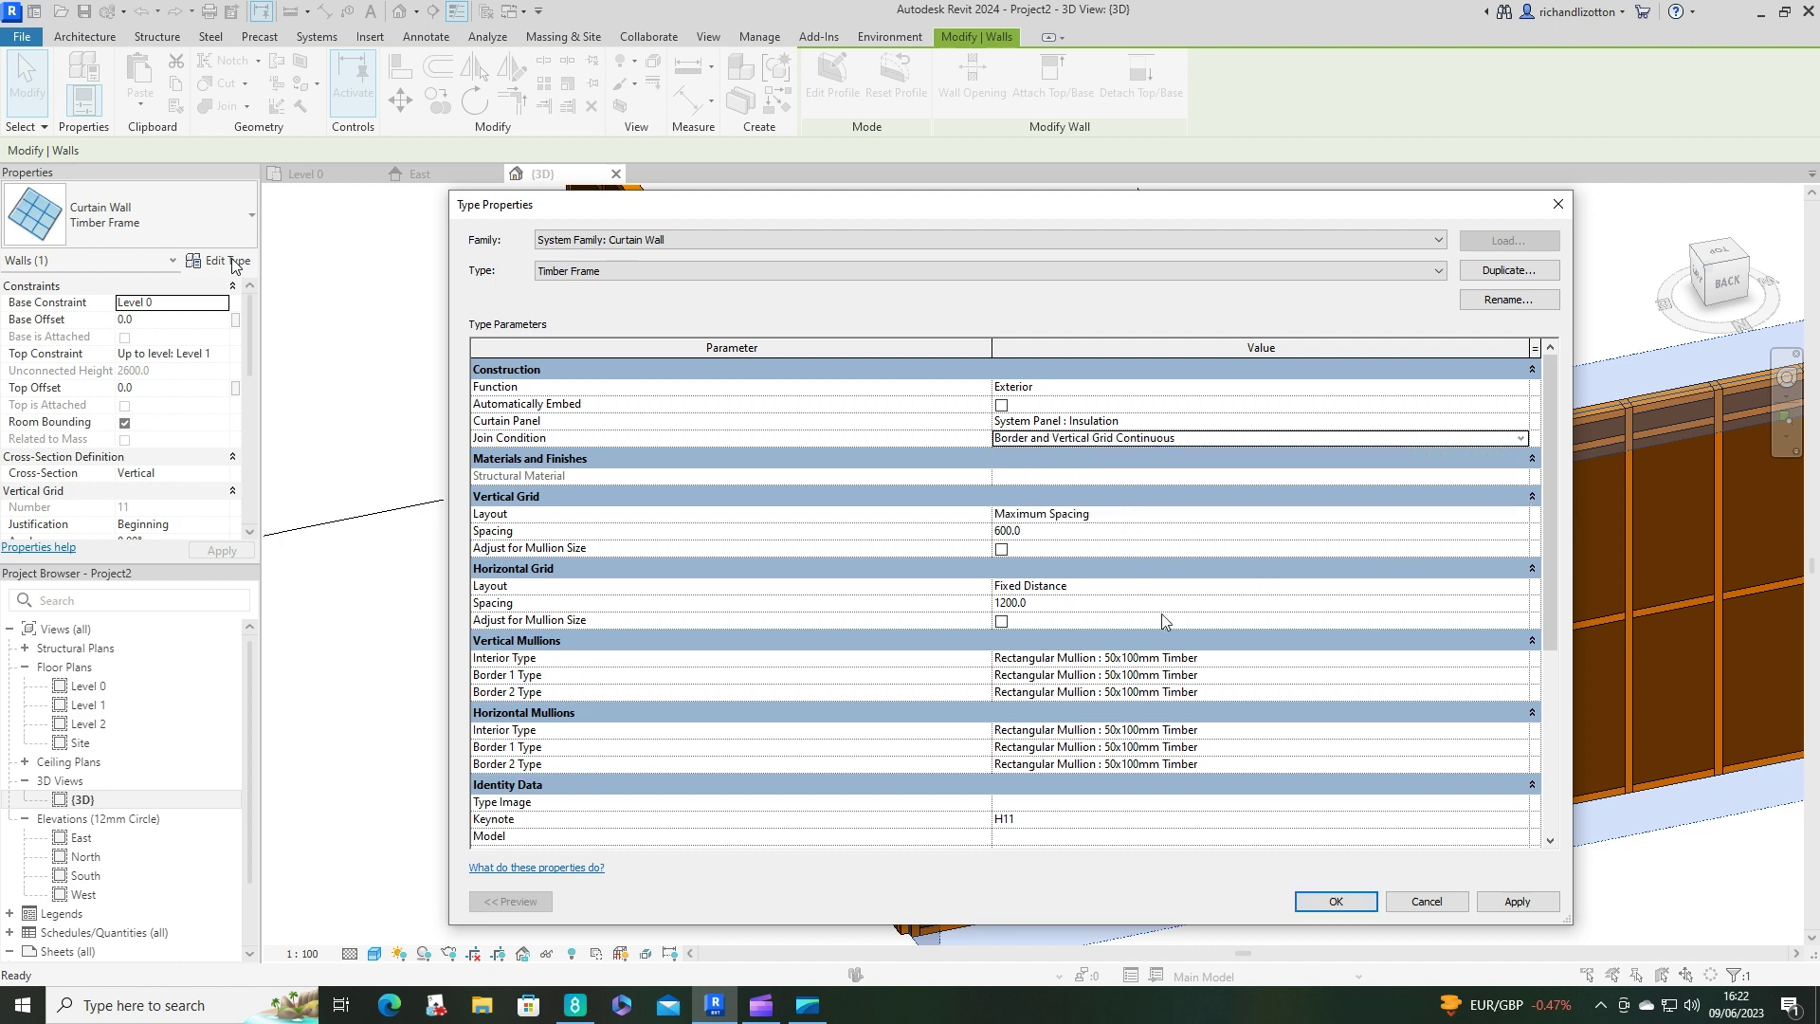
left_click(1347, 901)
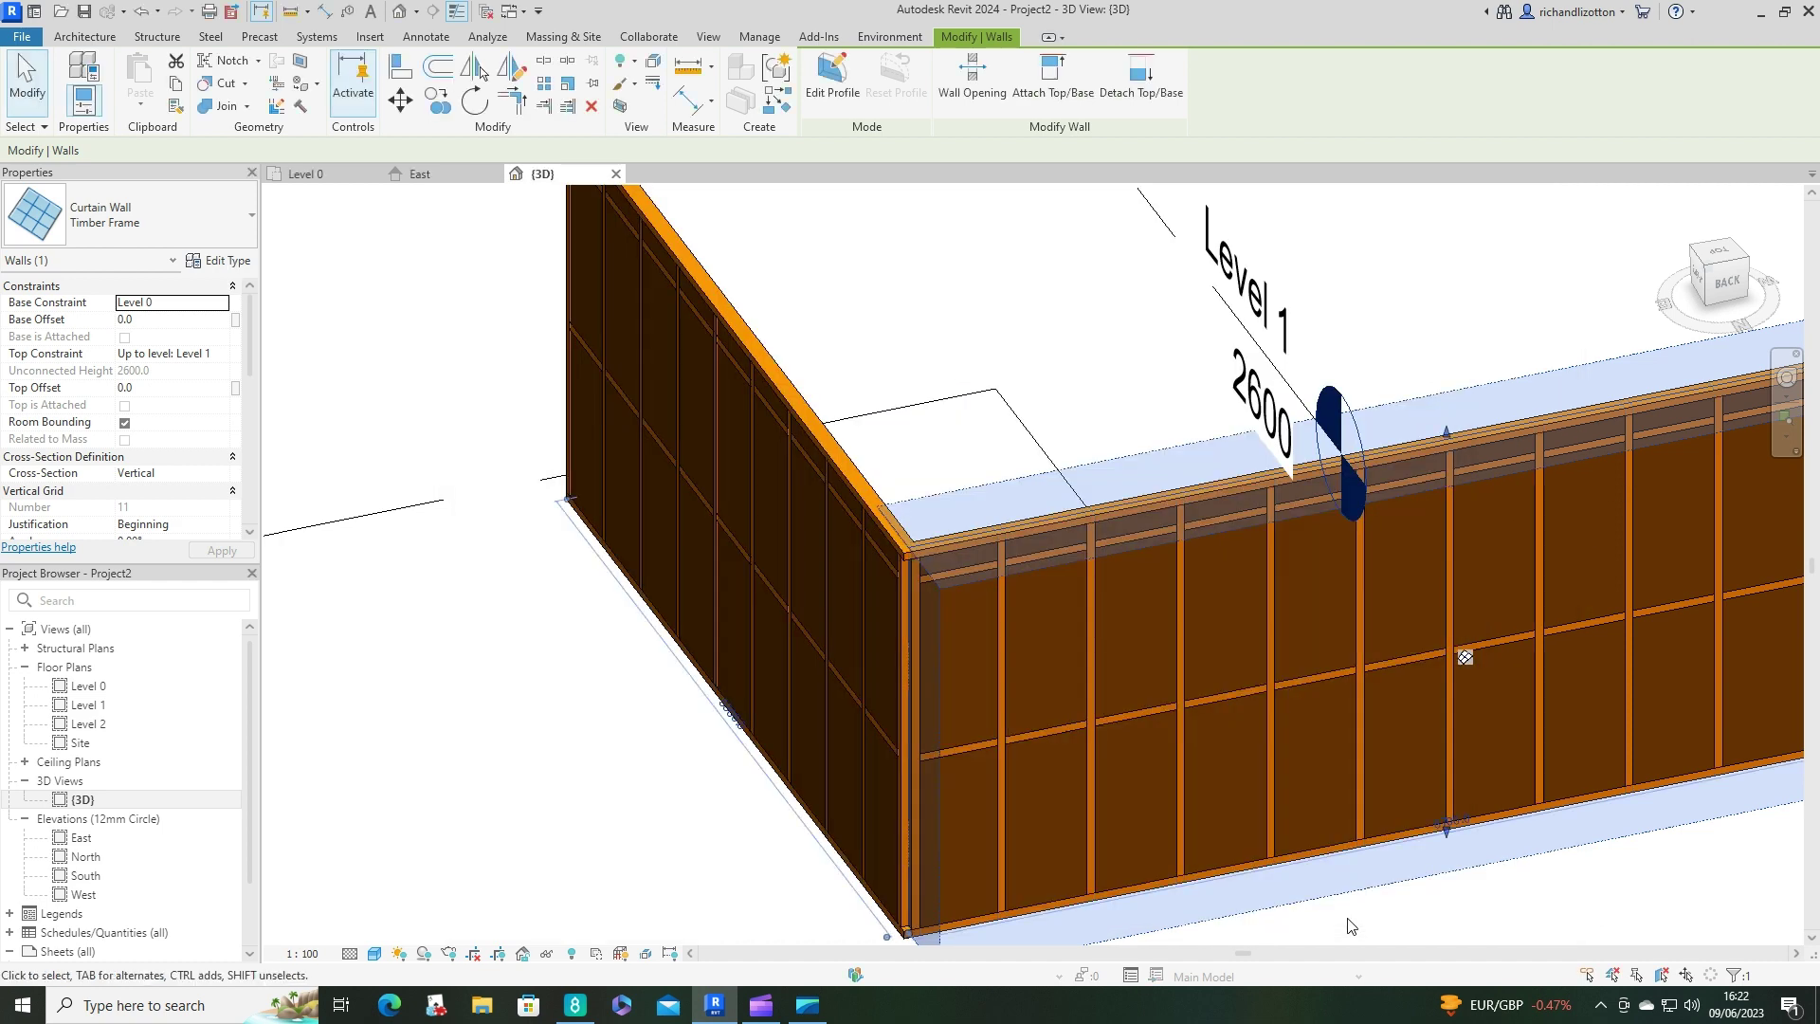
left_click(1042, 302)
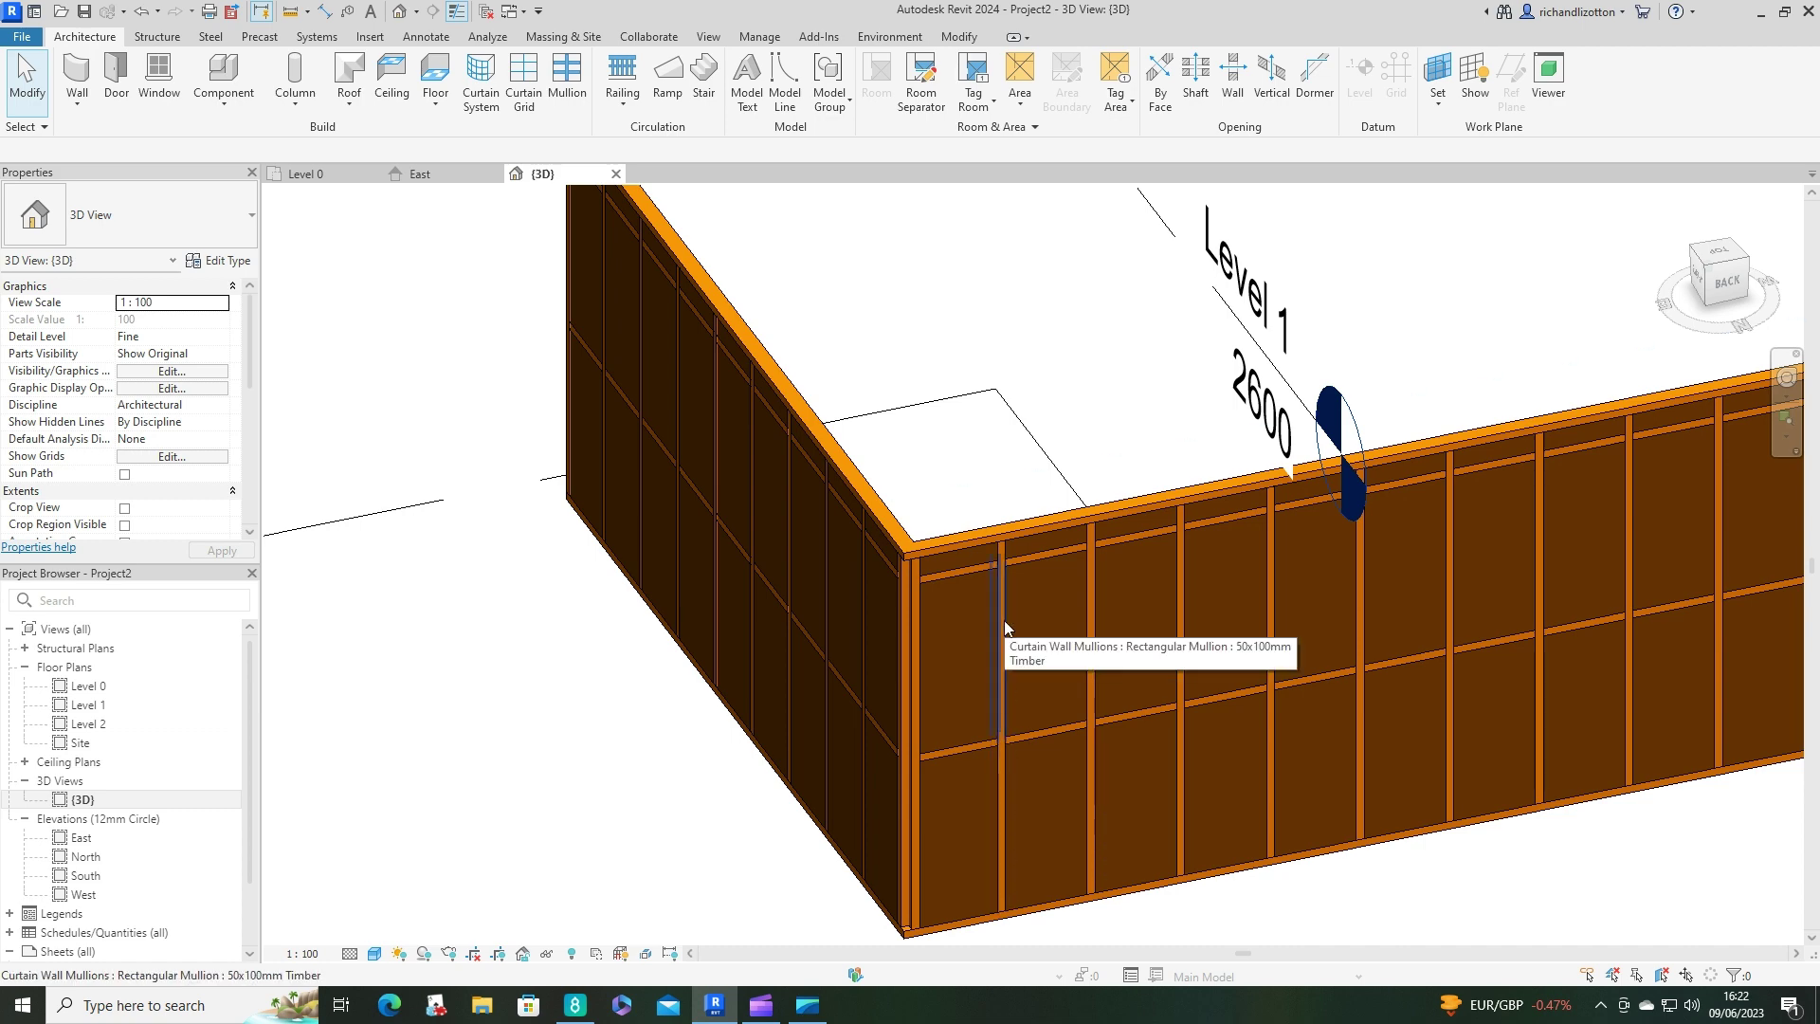
Examine the timber frame corner in 3D and open the Level 0 floor plan at the wall junction.
middle_click_drag(1107, 850, 889, 781)
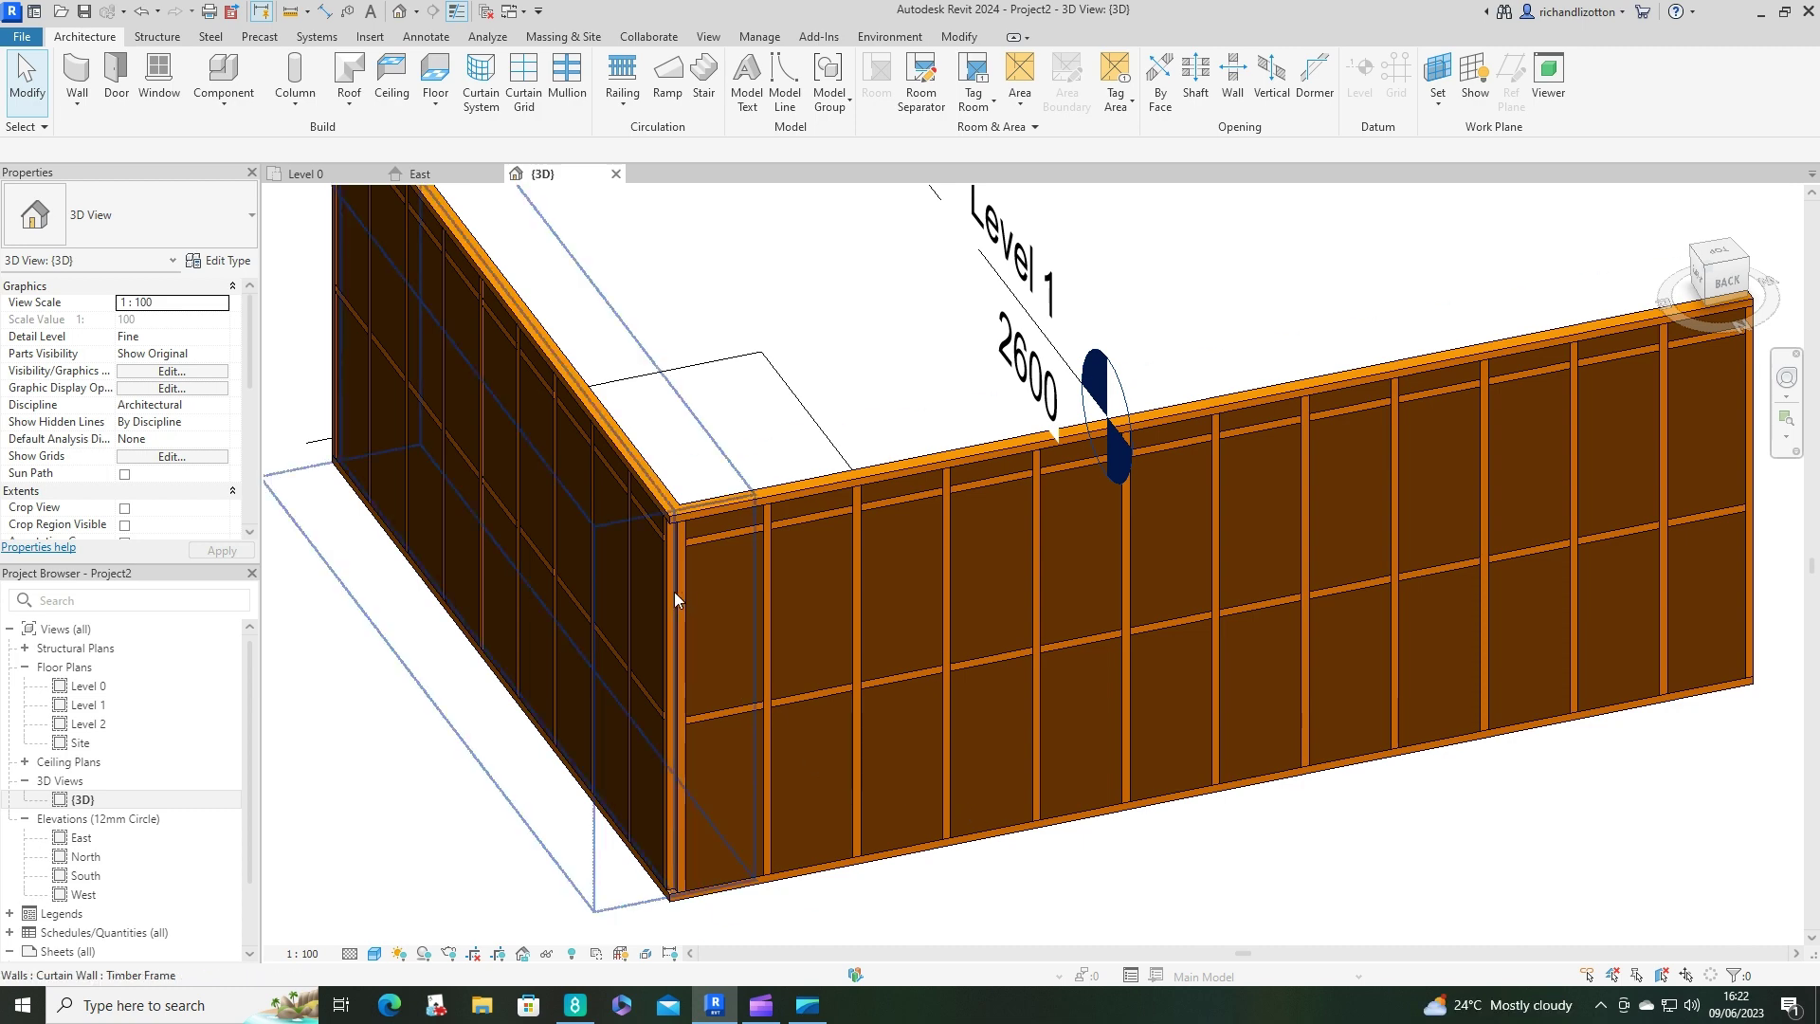
middle_click_drag(679, 569, 914, 699, "shift")
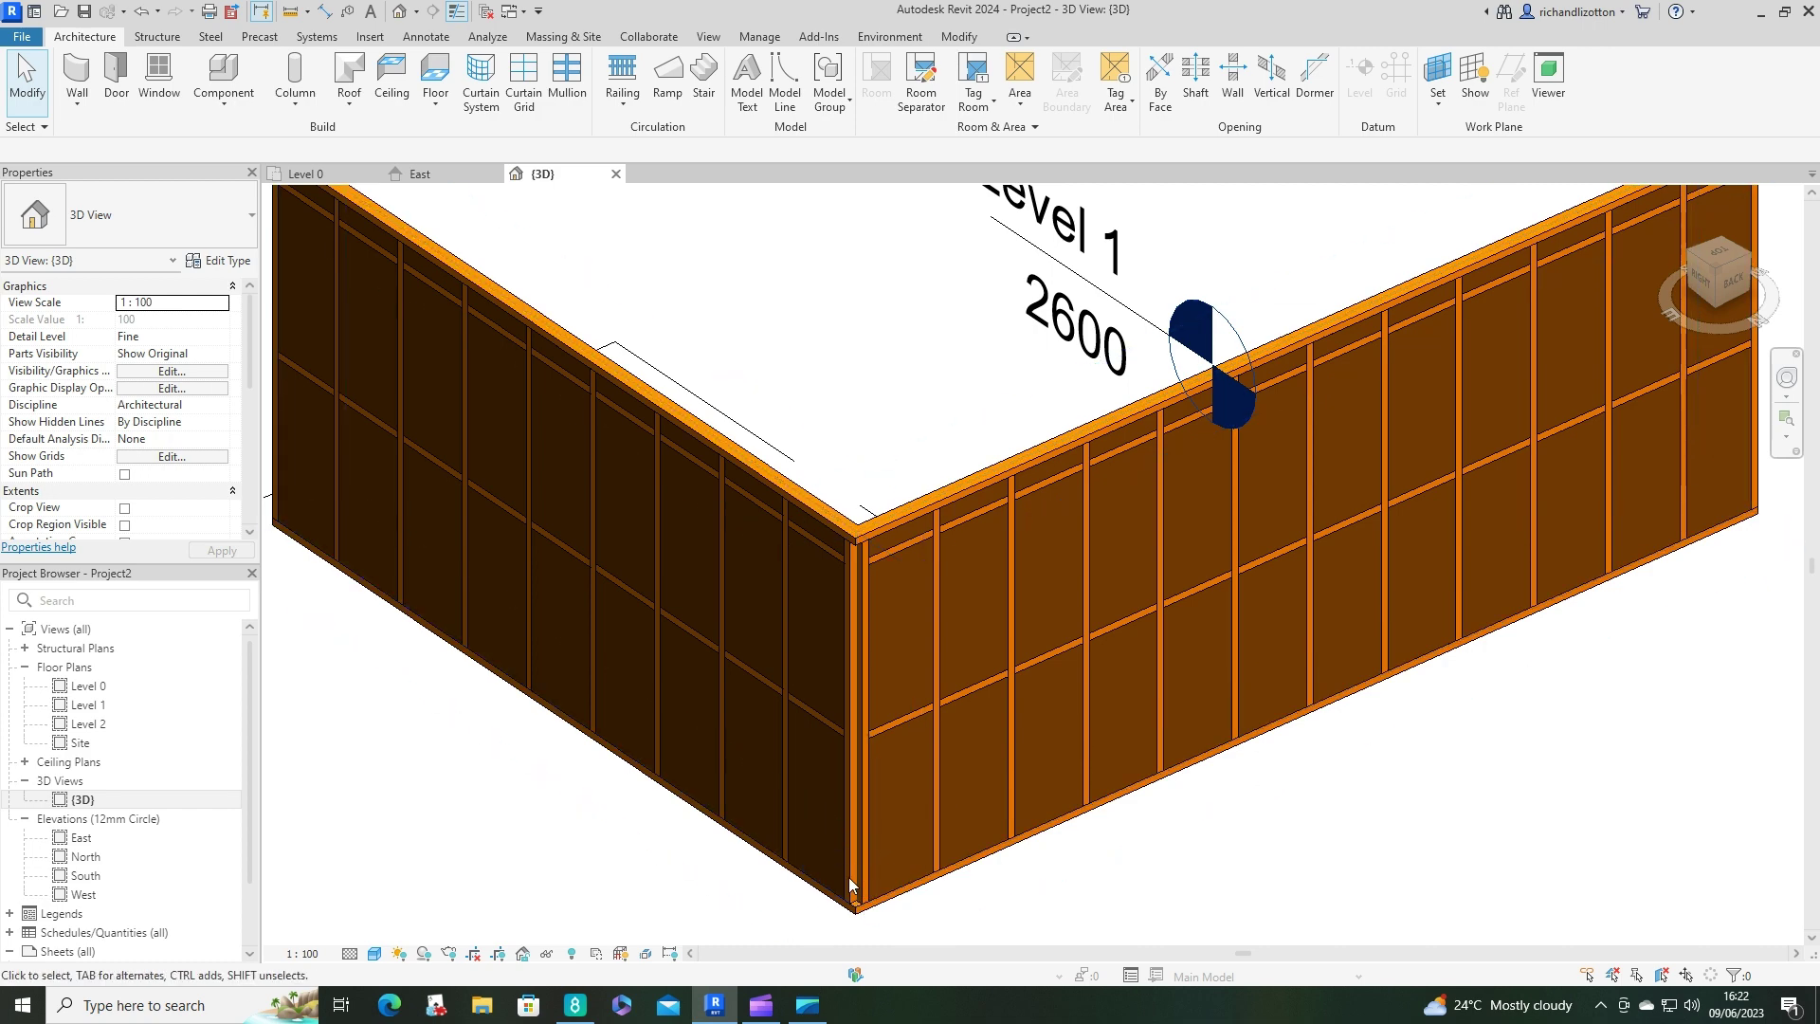
scroll(850, 877, "up", 2)
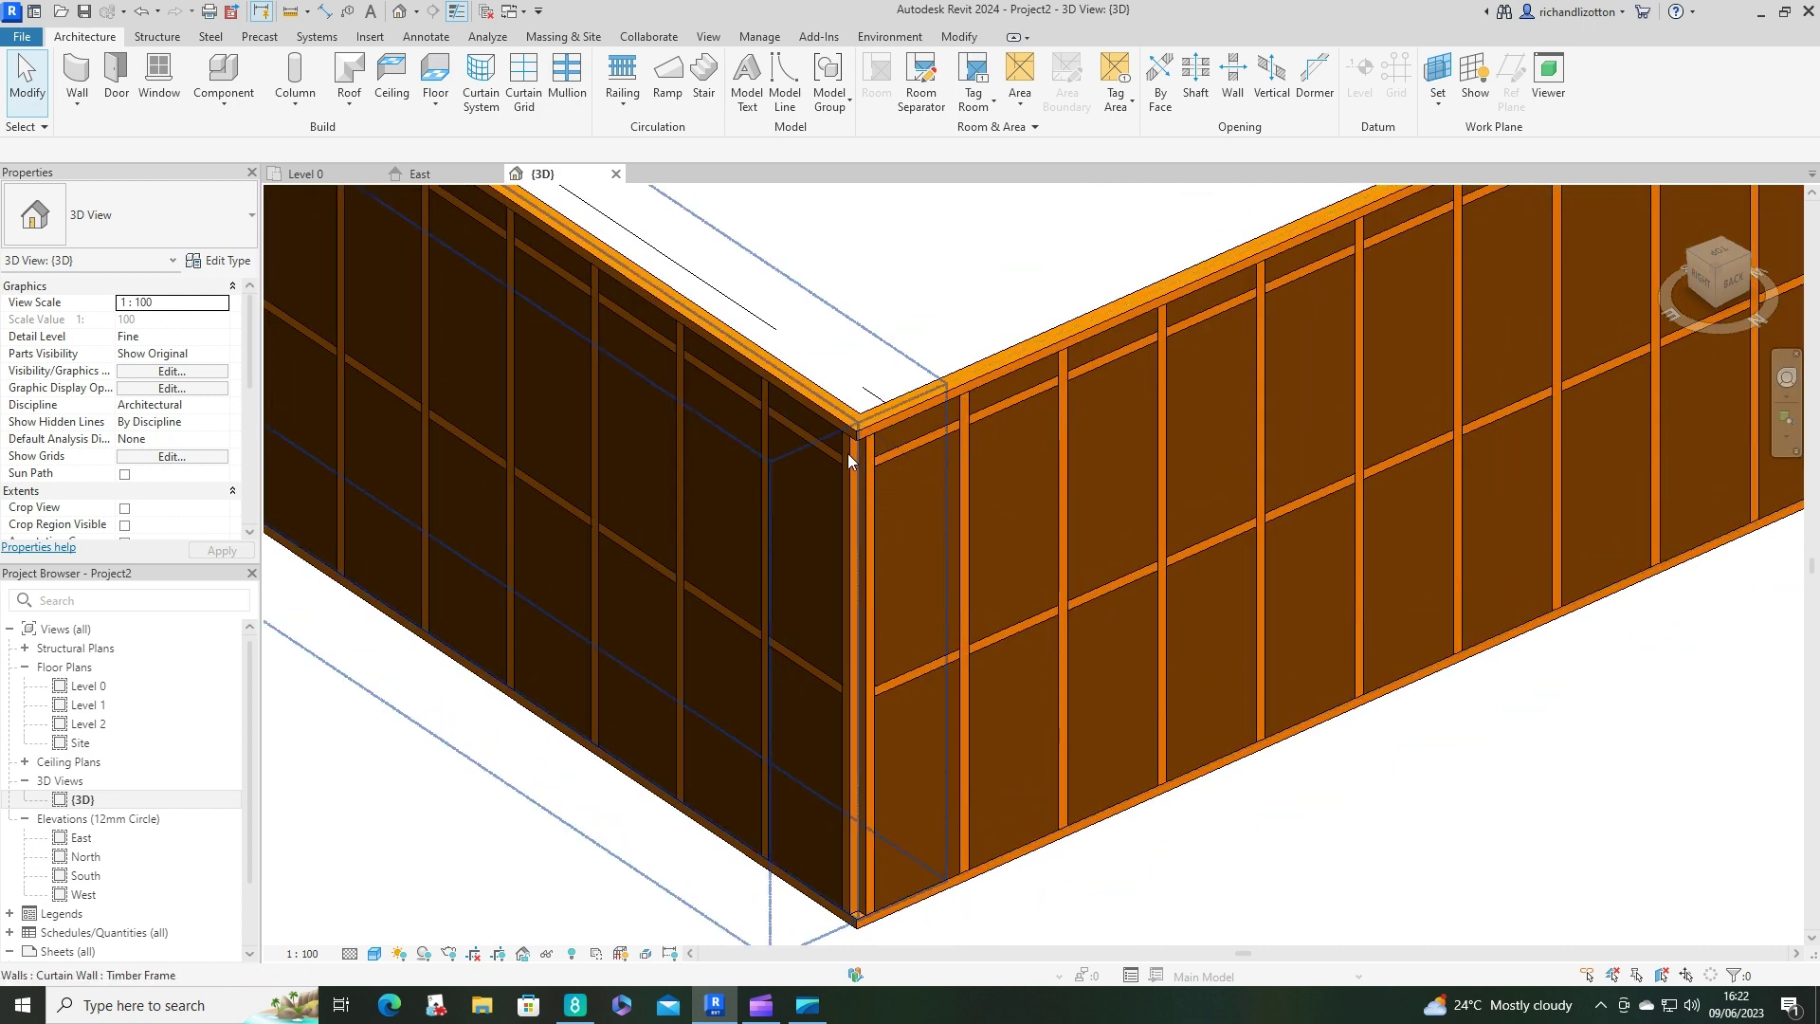
left_click(350, 174)
scroll(963, 531, "up", 5)
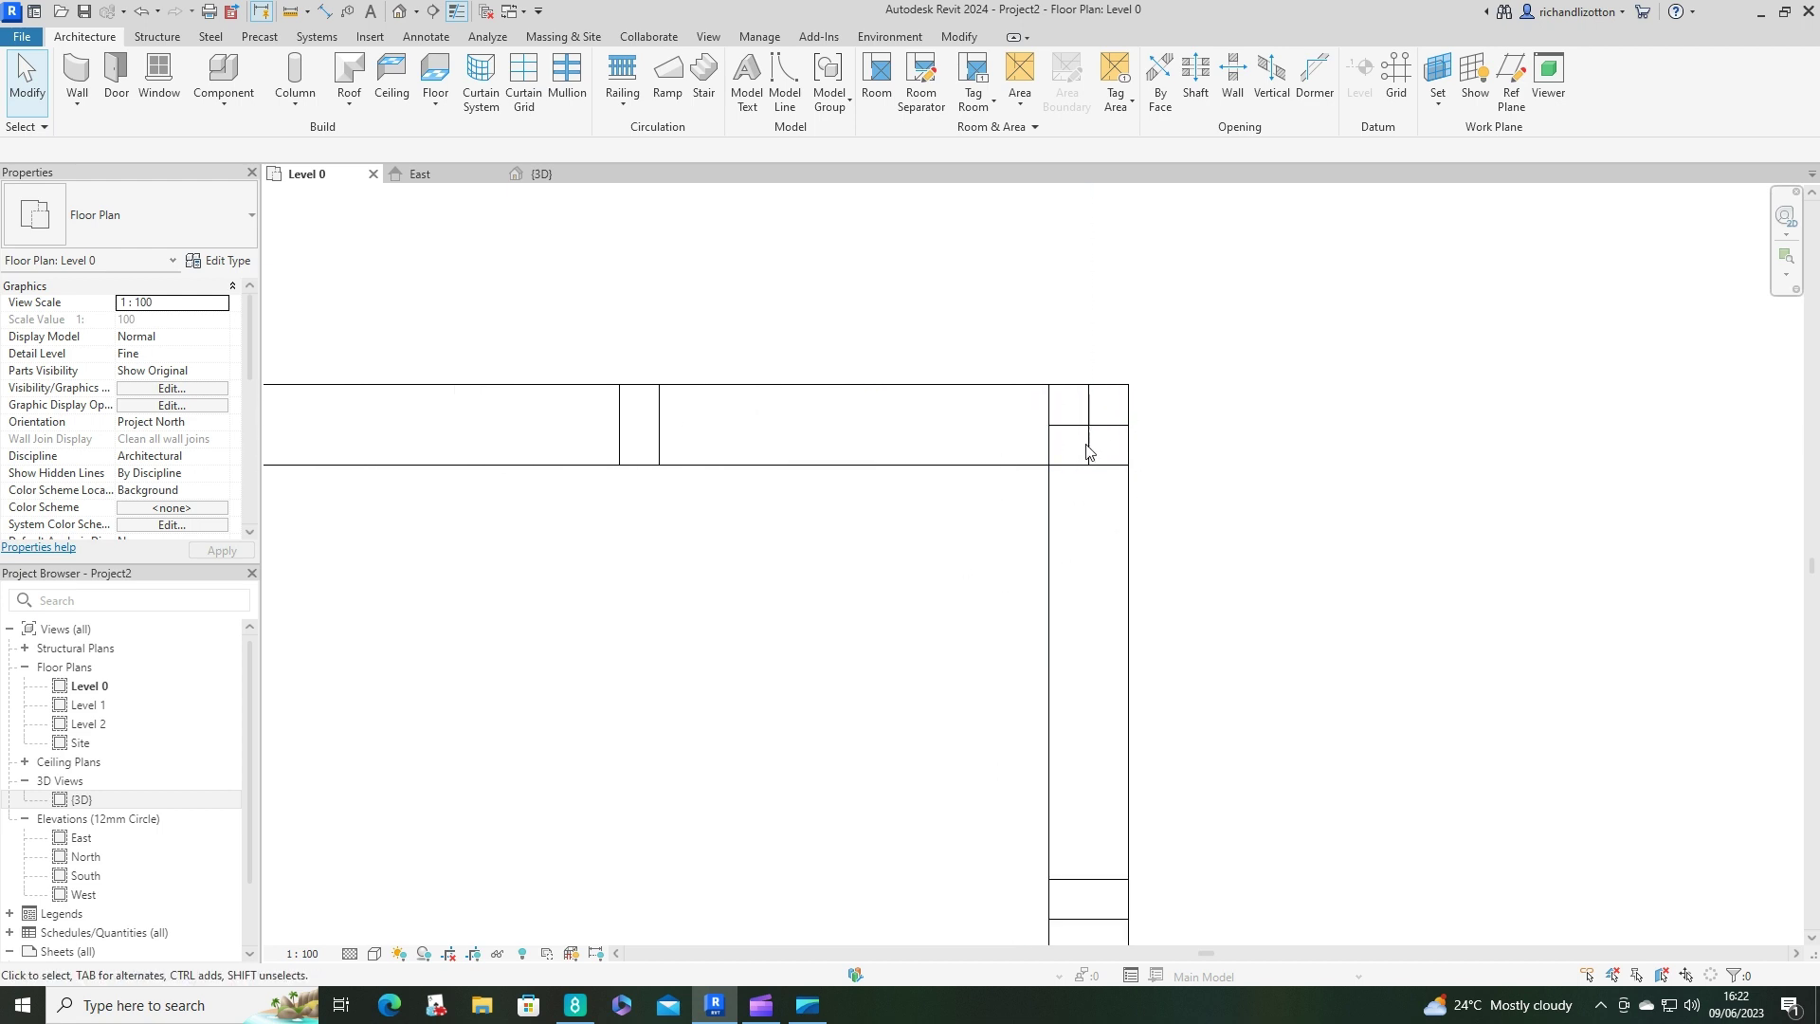
middle_click_drag(1221, 445, 1141, 508)
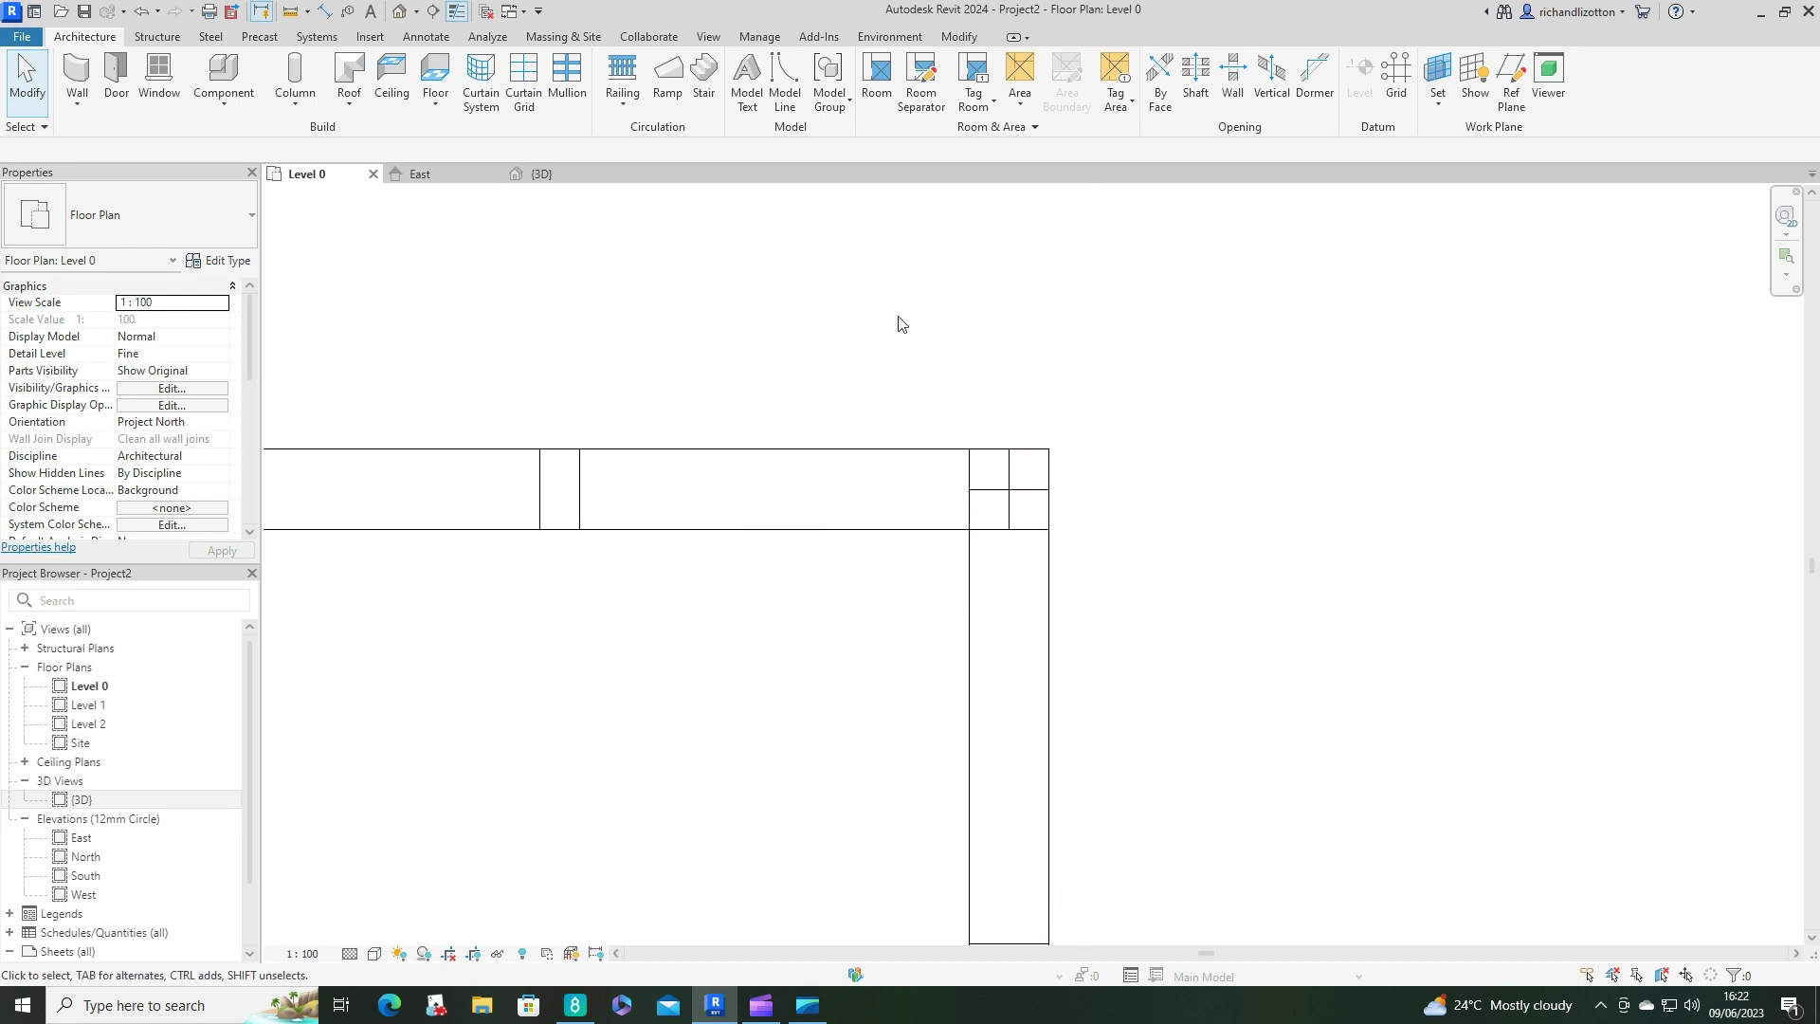
Try to shorten the horizontal wall to the vertical wall's inner face and extend the vertical wall to the corner's outer face.
left_click(817, 456)
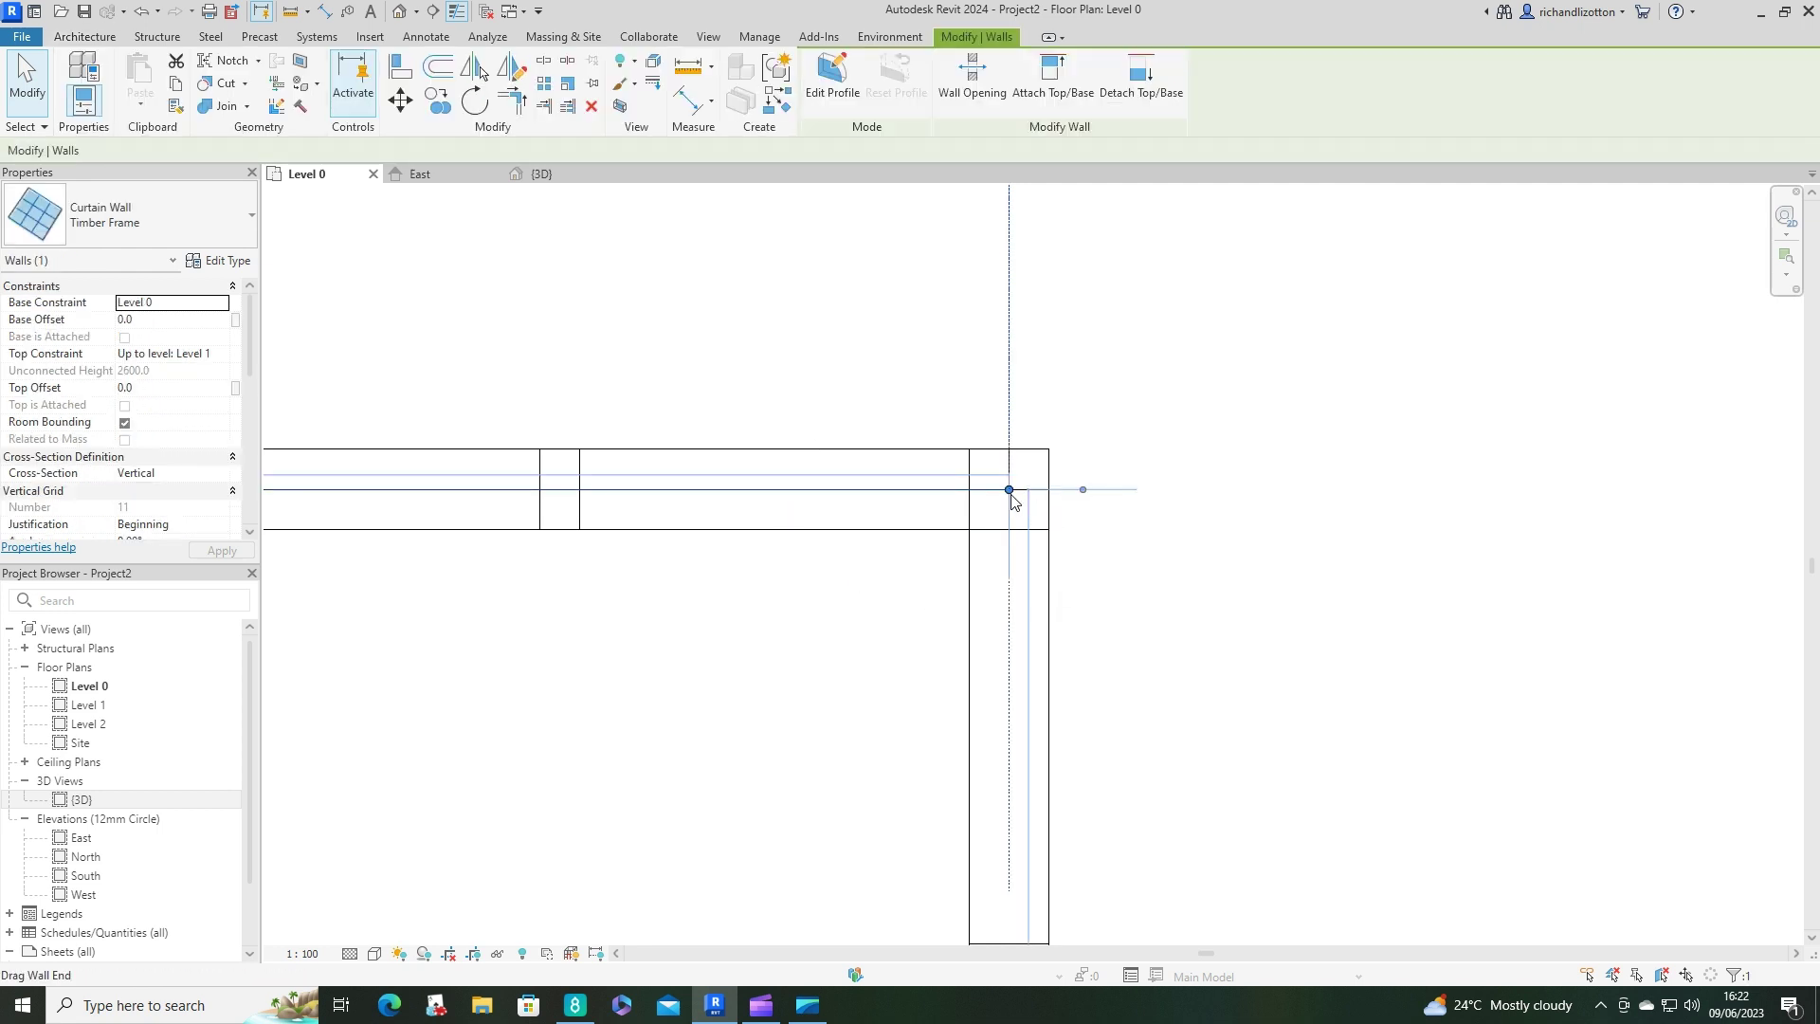
left_click_drag(1009, 490, 968, 490)
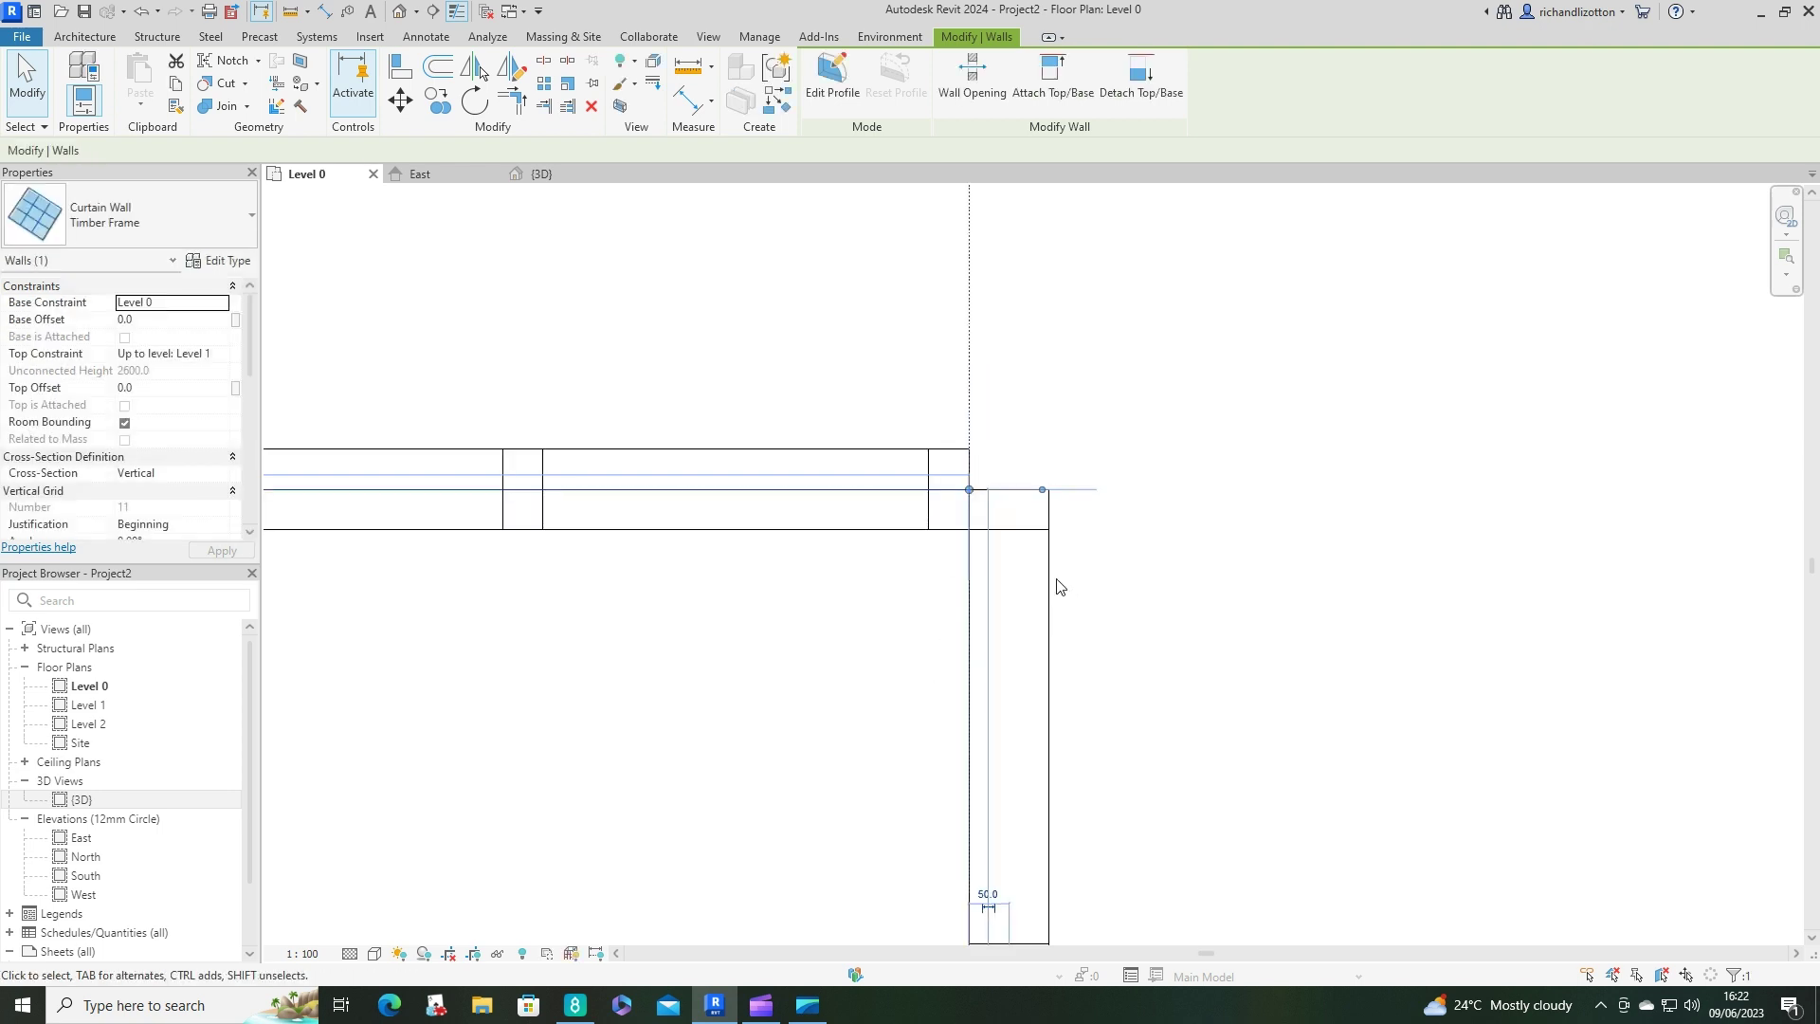
left_click_drag(1008, 489, 961, 448)
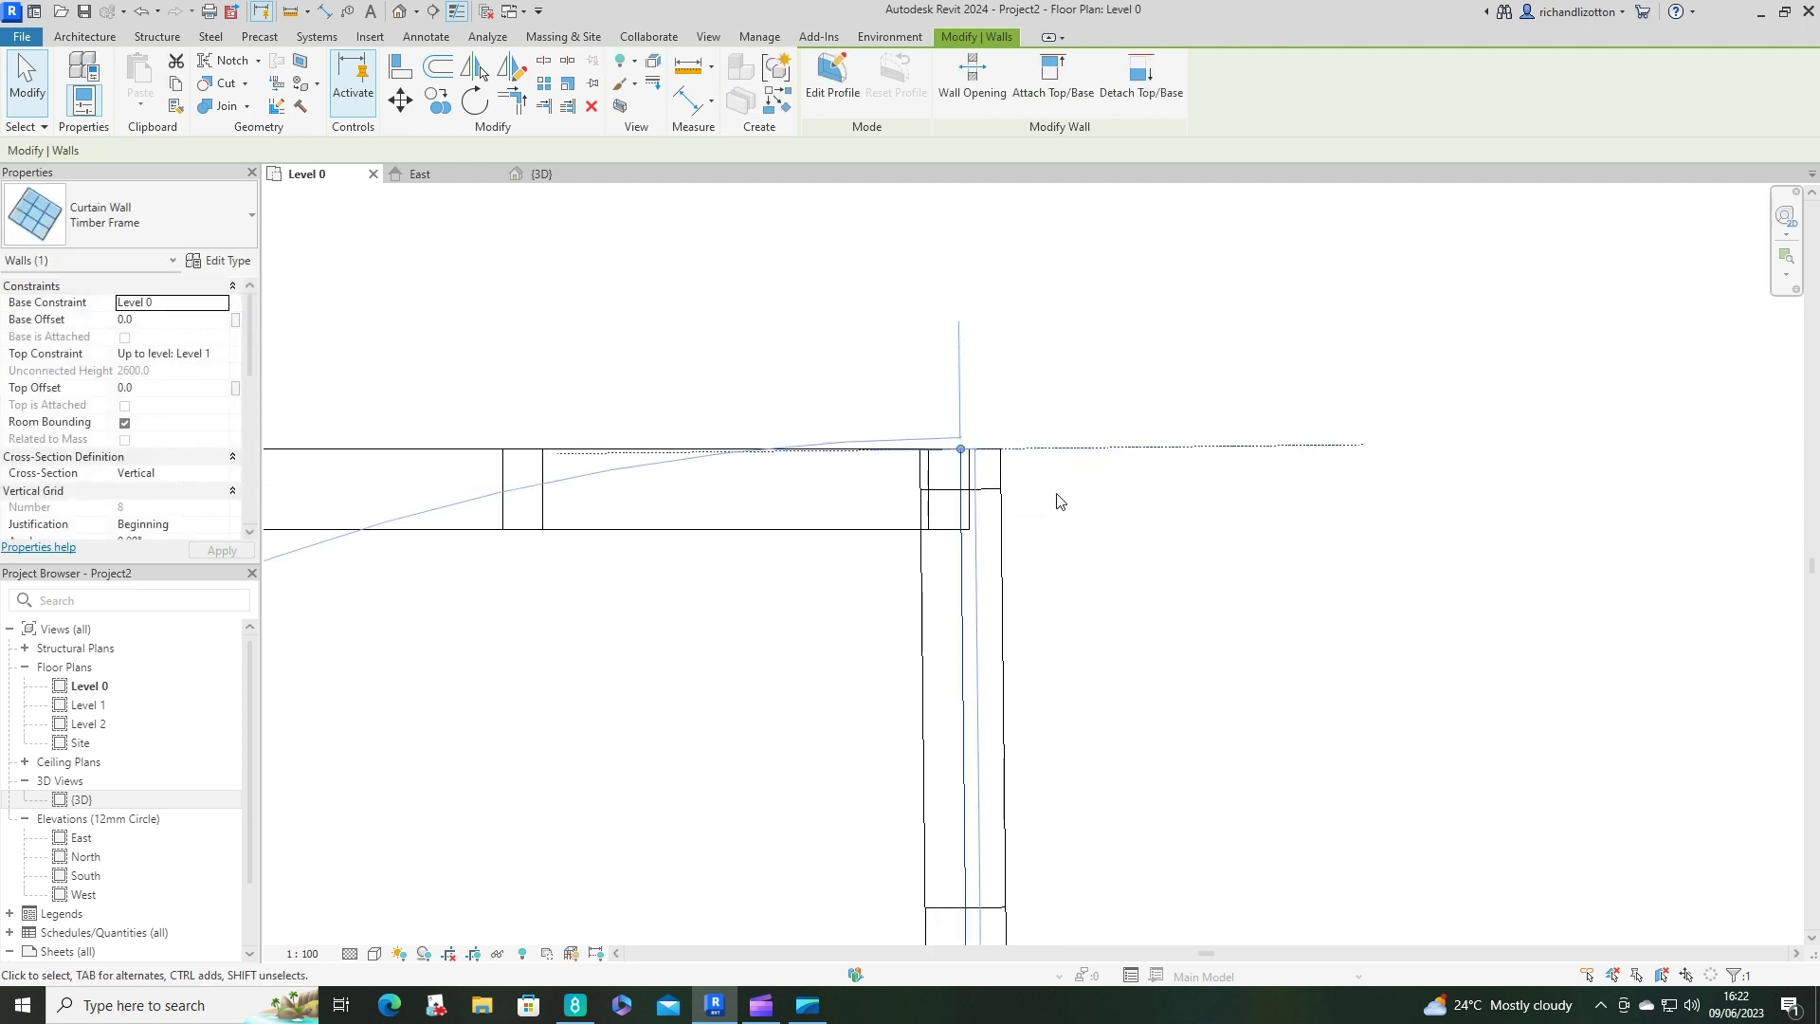
left_click(143, 13)
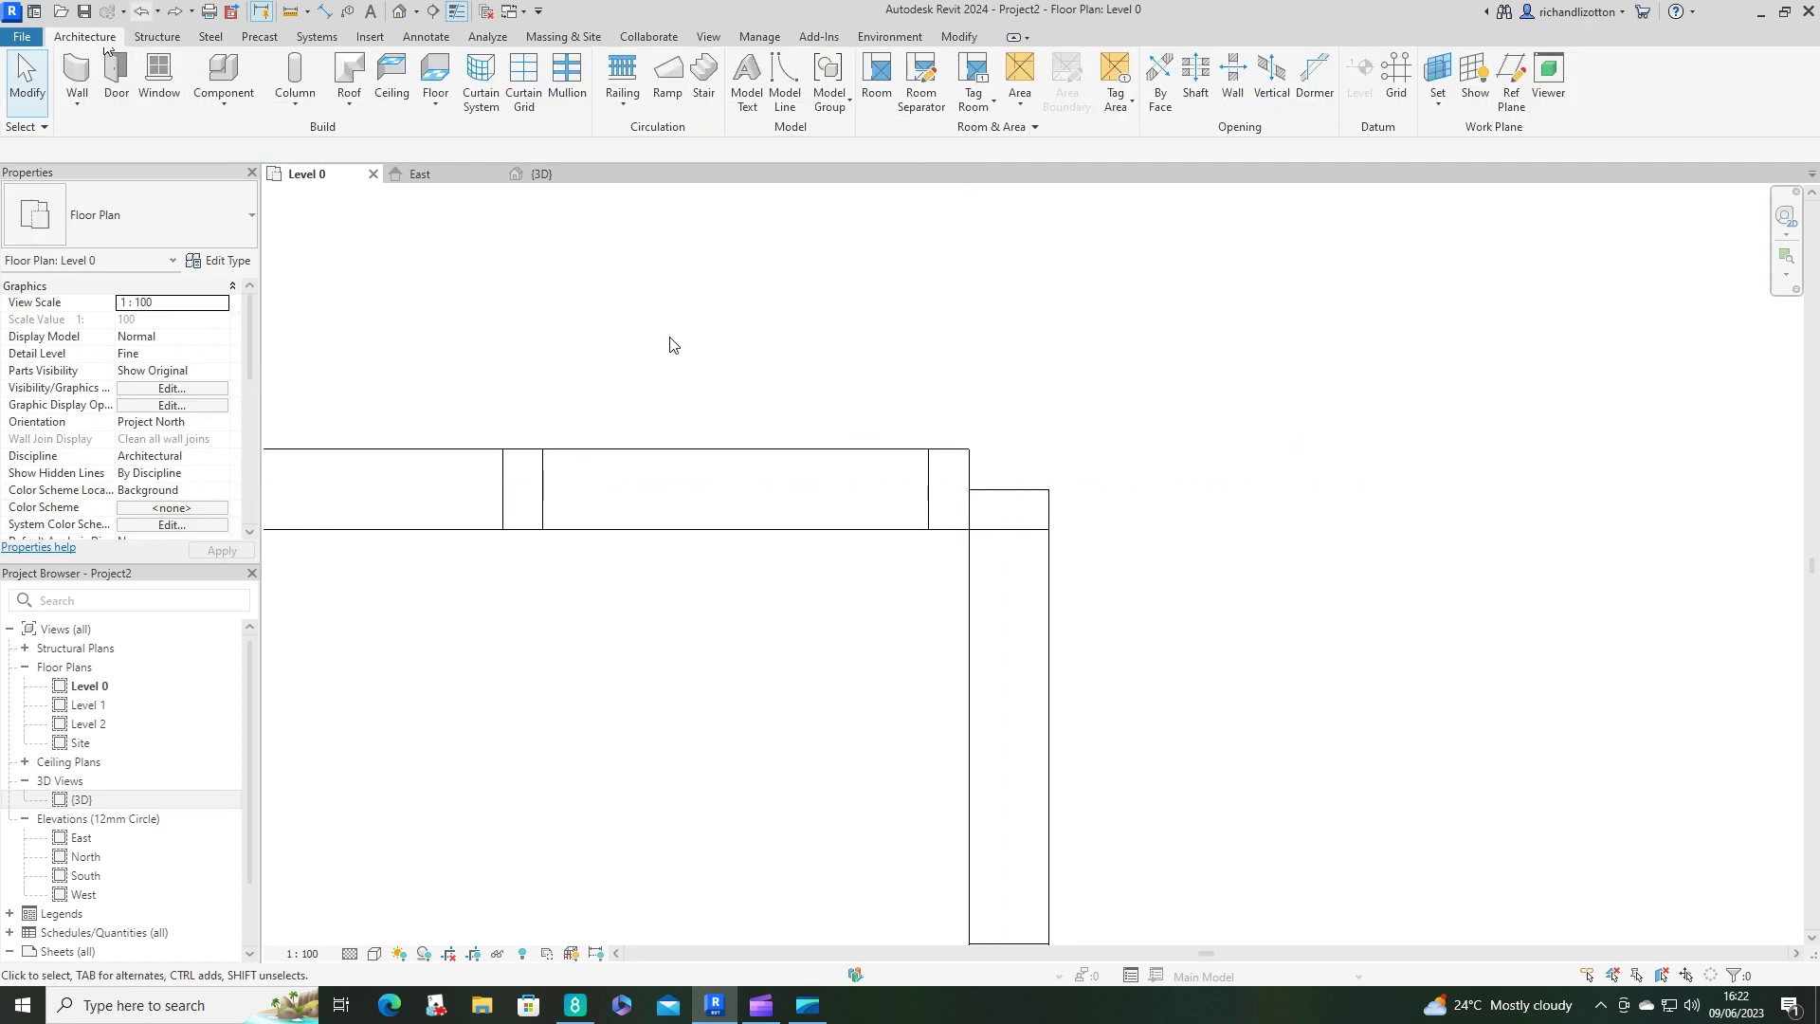
key("ctrl+y")
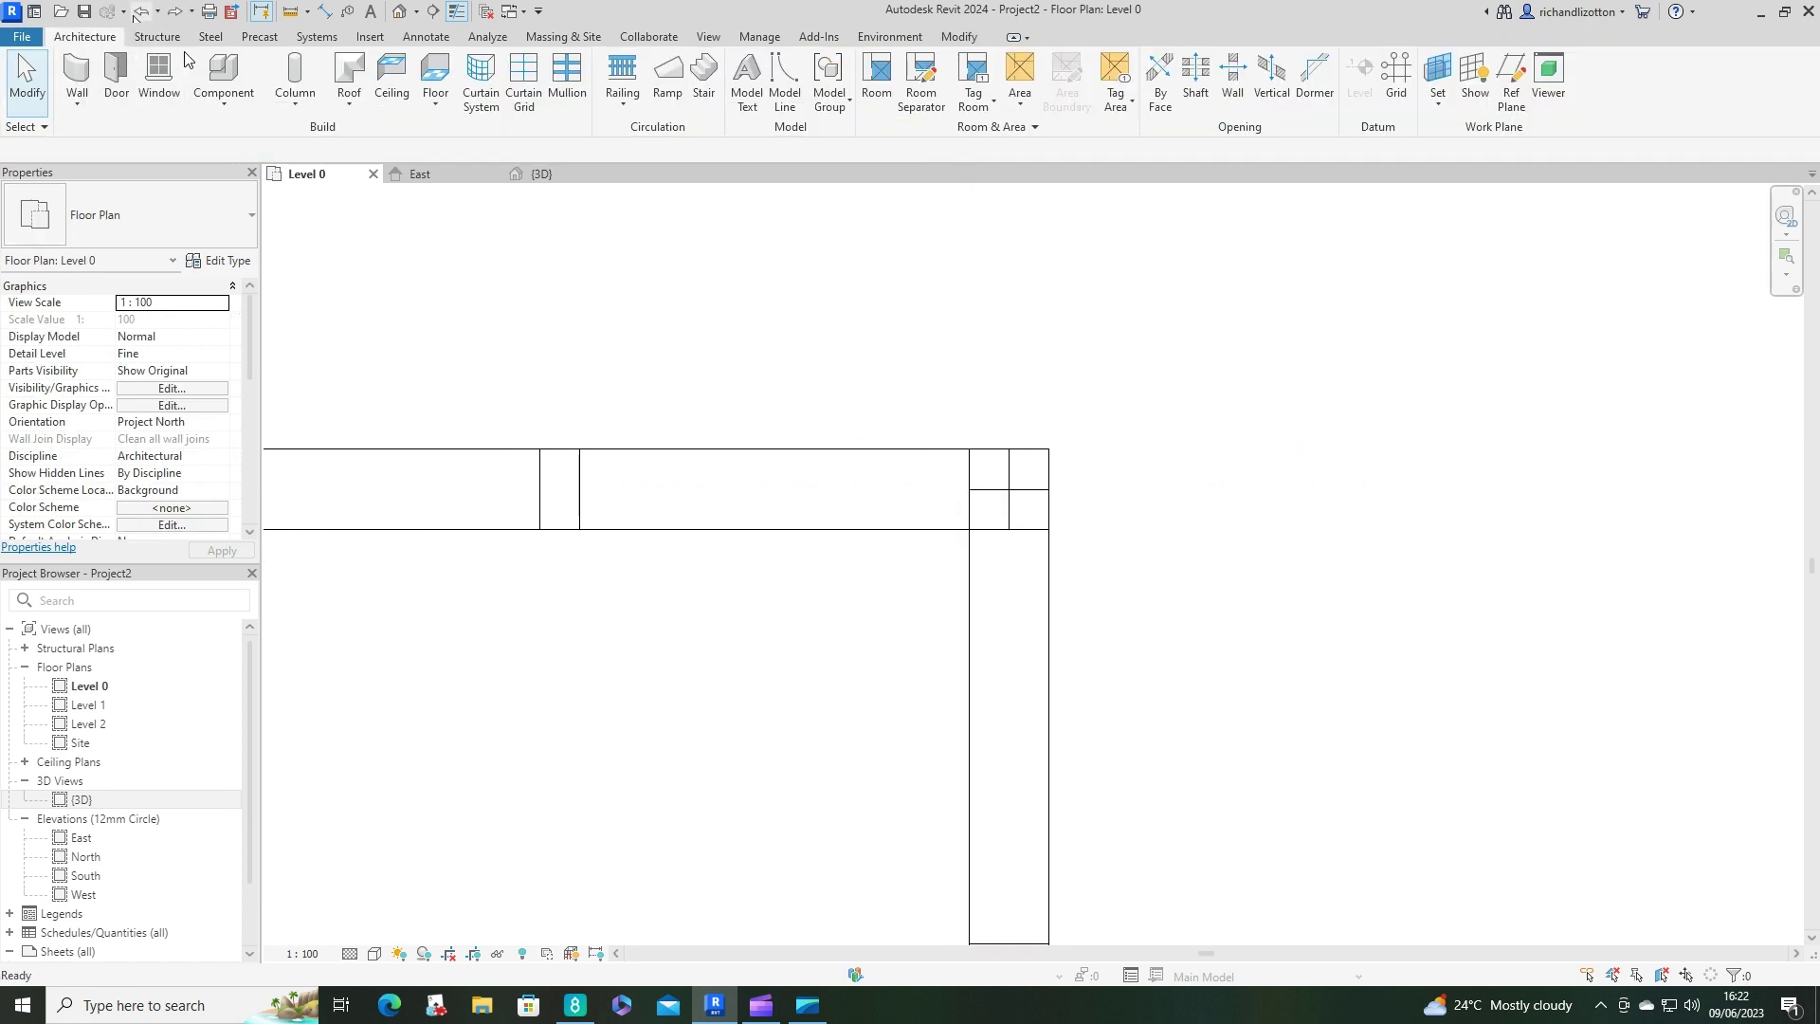
Extend the horizontal wall to the vertical wall's outer face and shorten the vertical wall by 50 mm to the horizontal wall's inner face.
left_click(907, 448)
left_click_drag(1012, 495, 1048, 489)
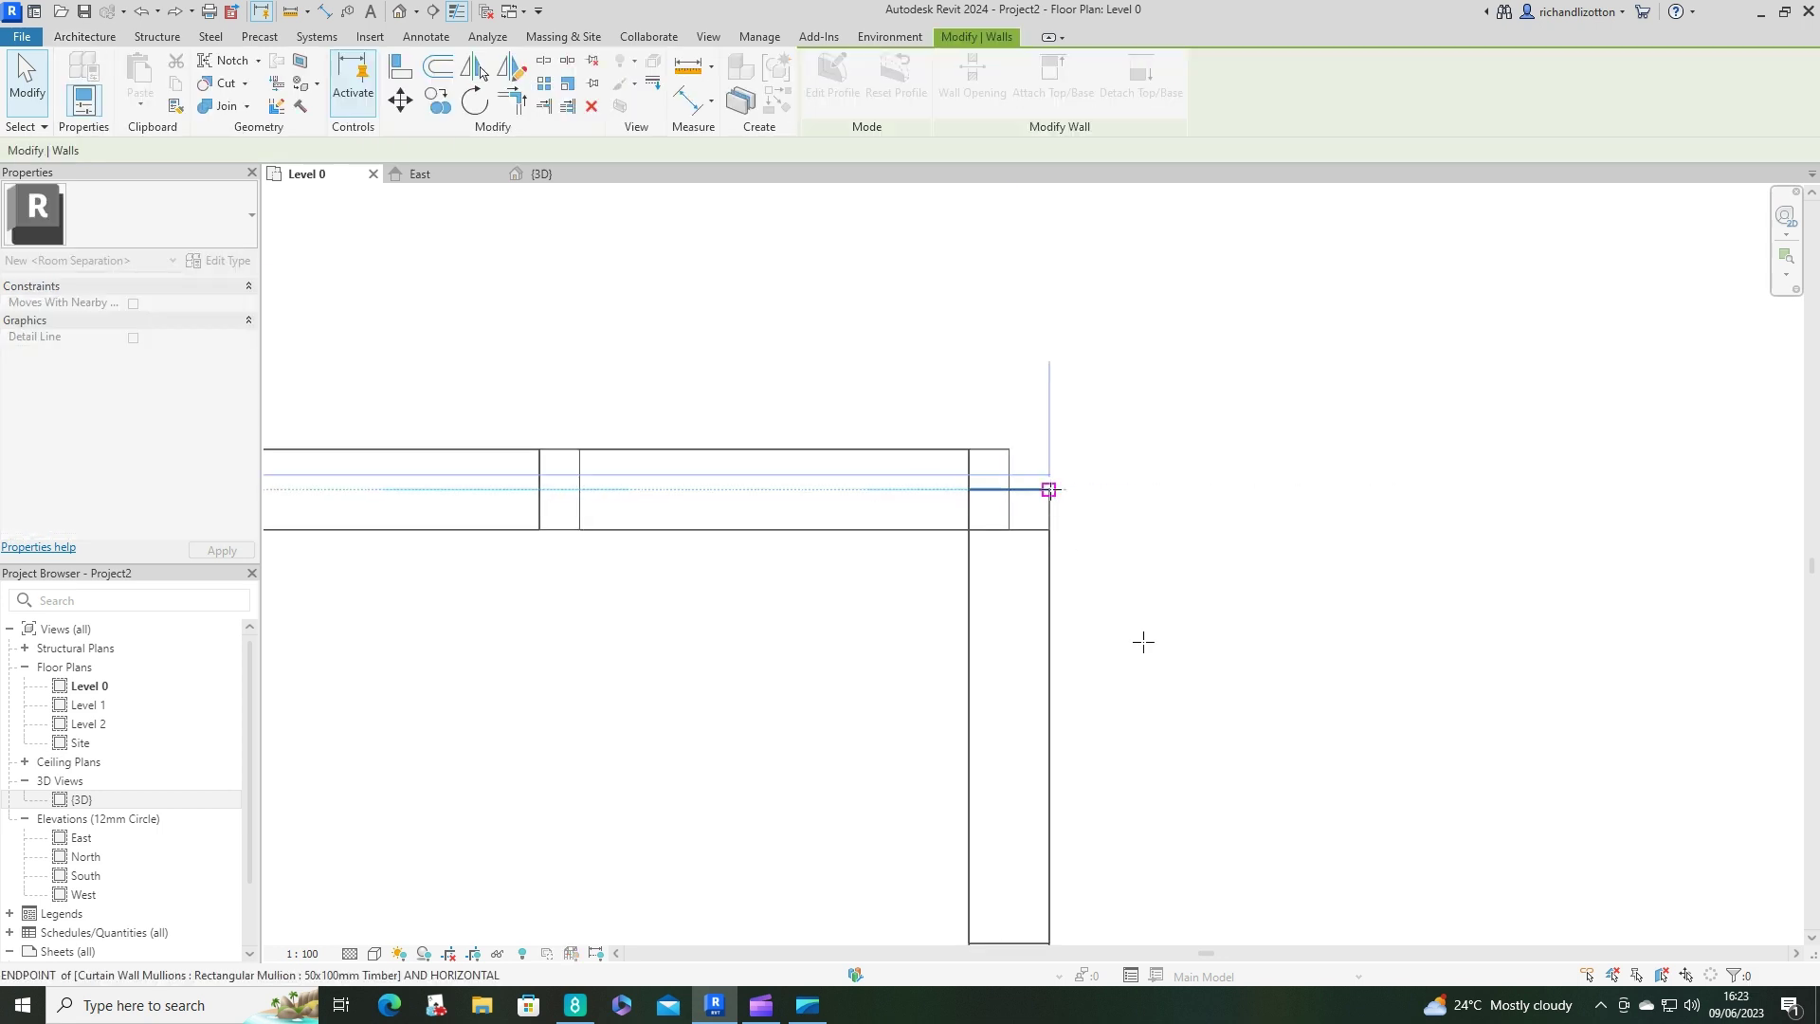
left_click_drag(1143, 641, 1147, 649)
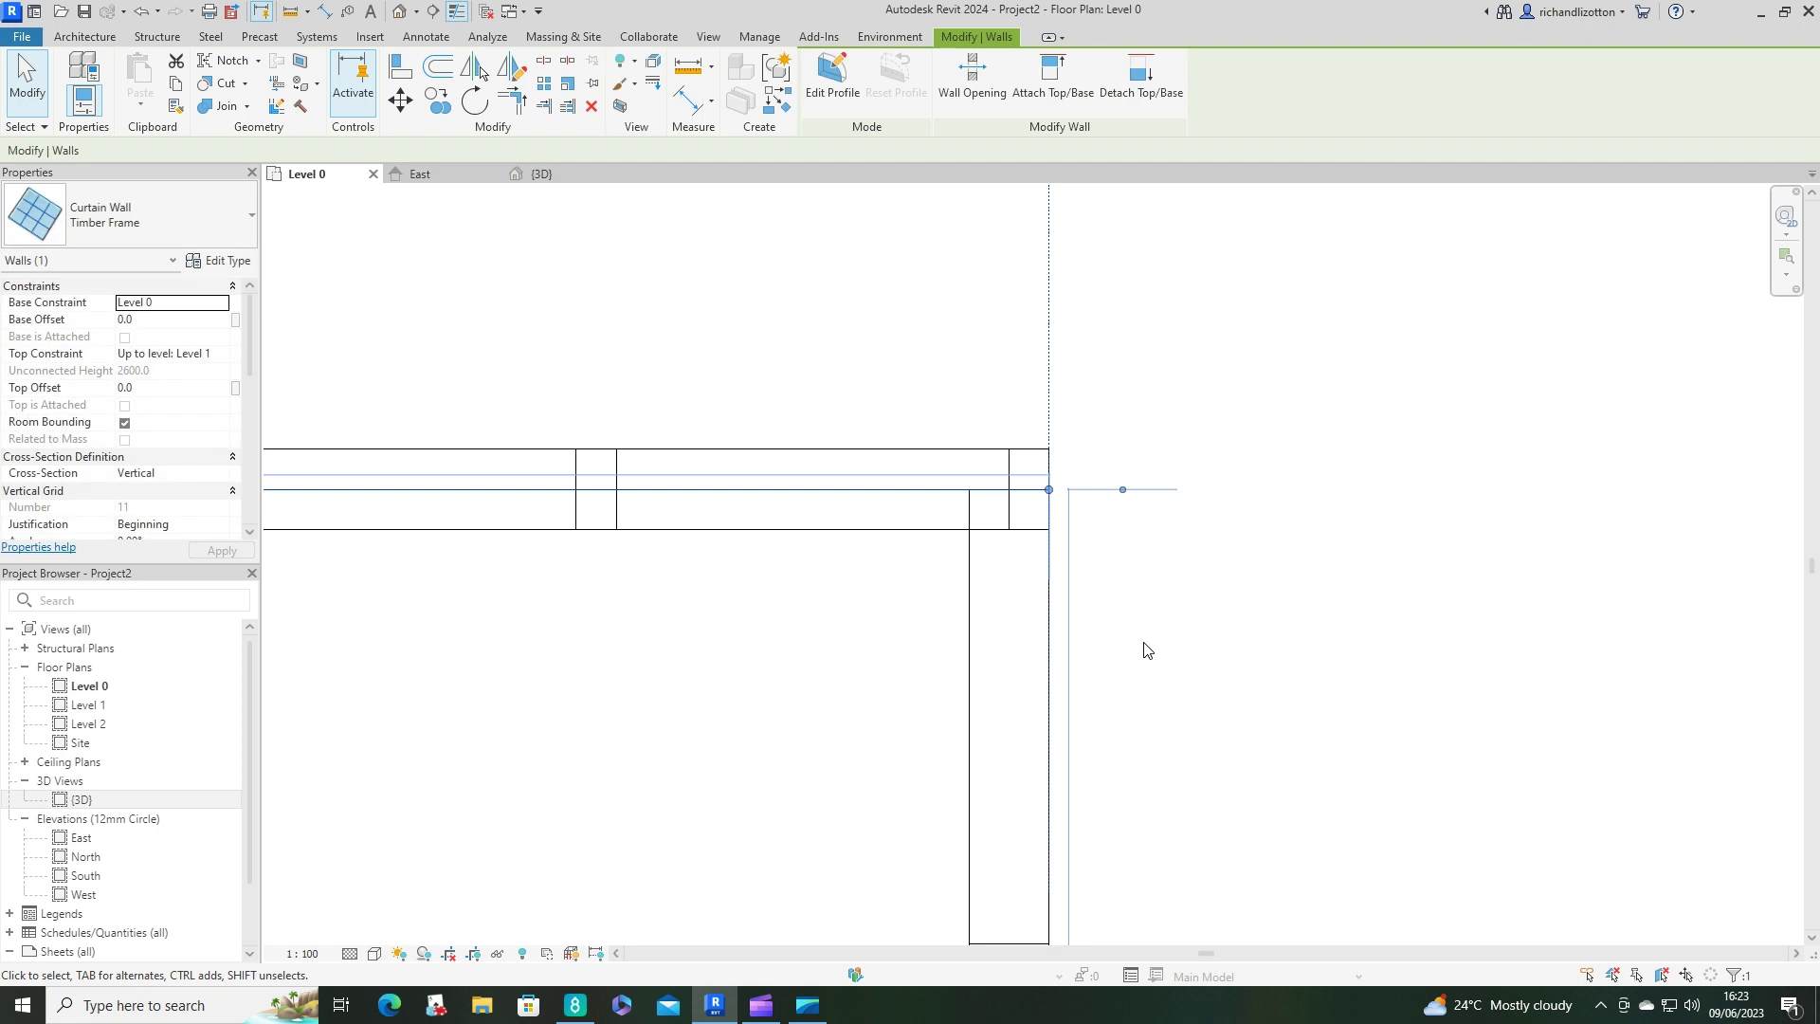
left_click(972, 580)
left_click_drag(1009, 490, 1010, 529)
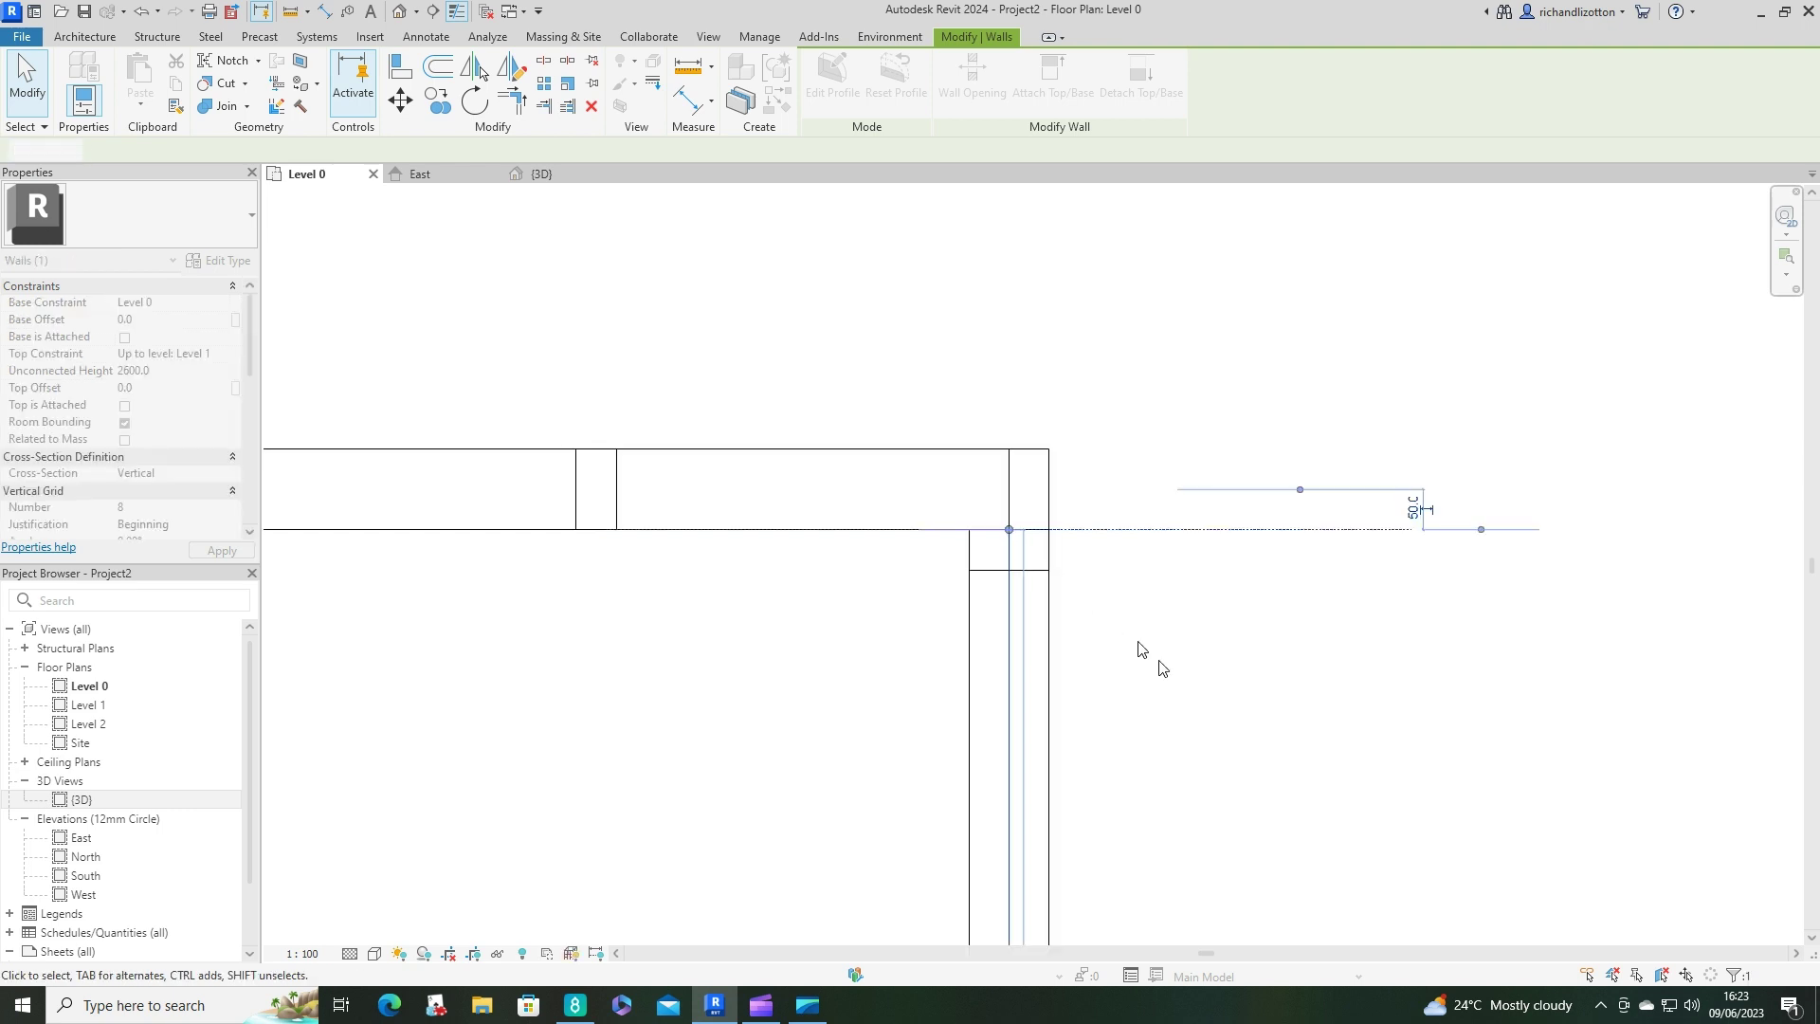
left_click(1184, 688)
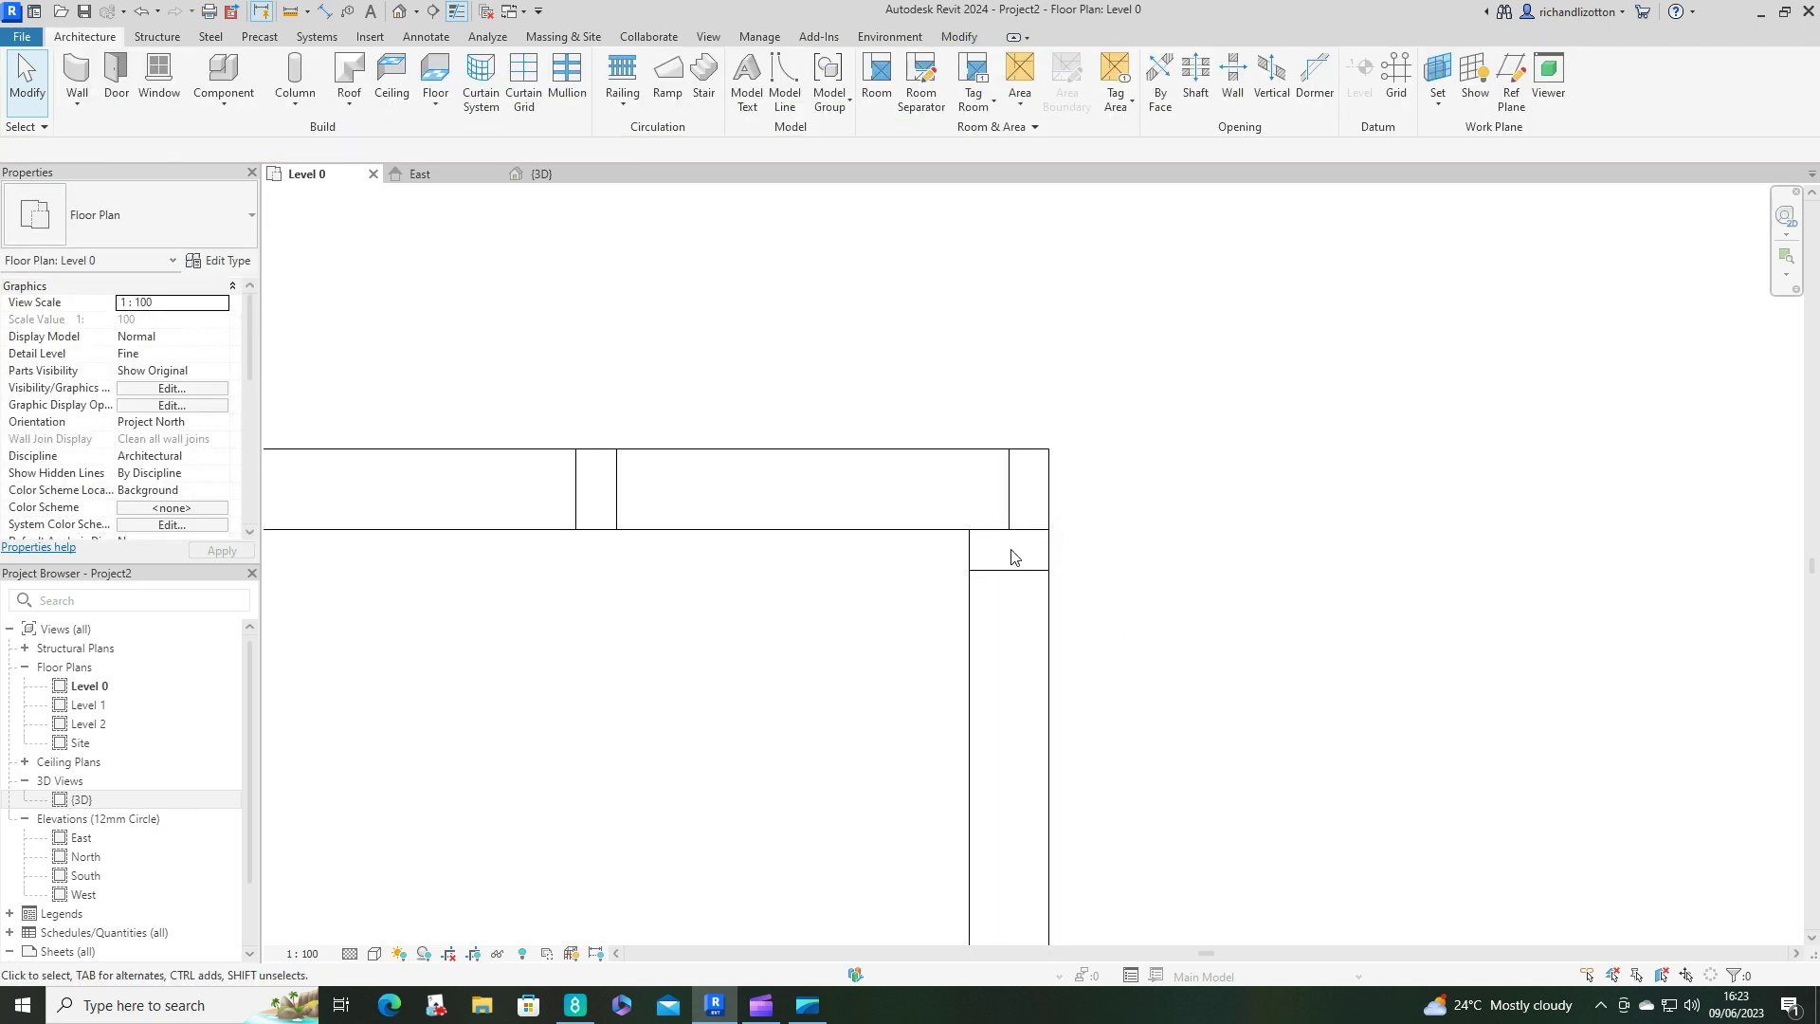
Examine the reworked timber frame corner in the 3D view from the outside and the inside.
left_click(559, 175)
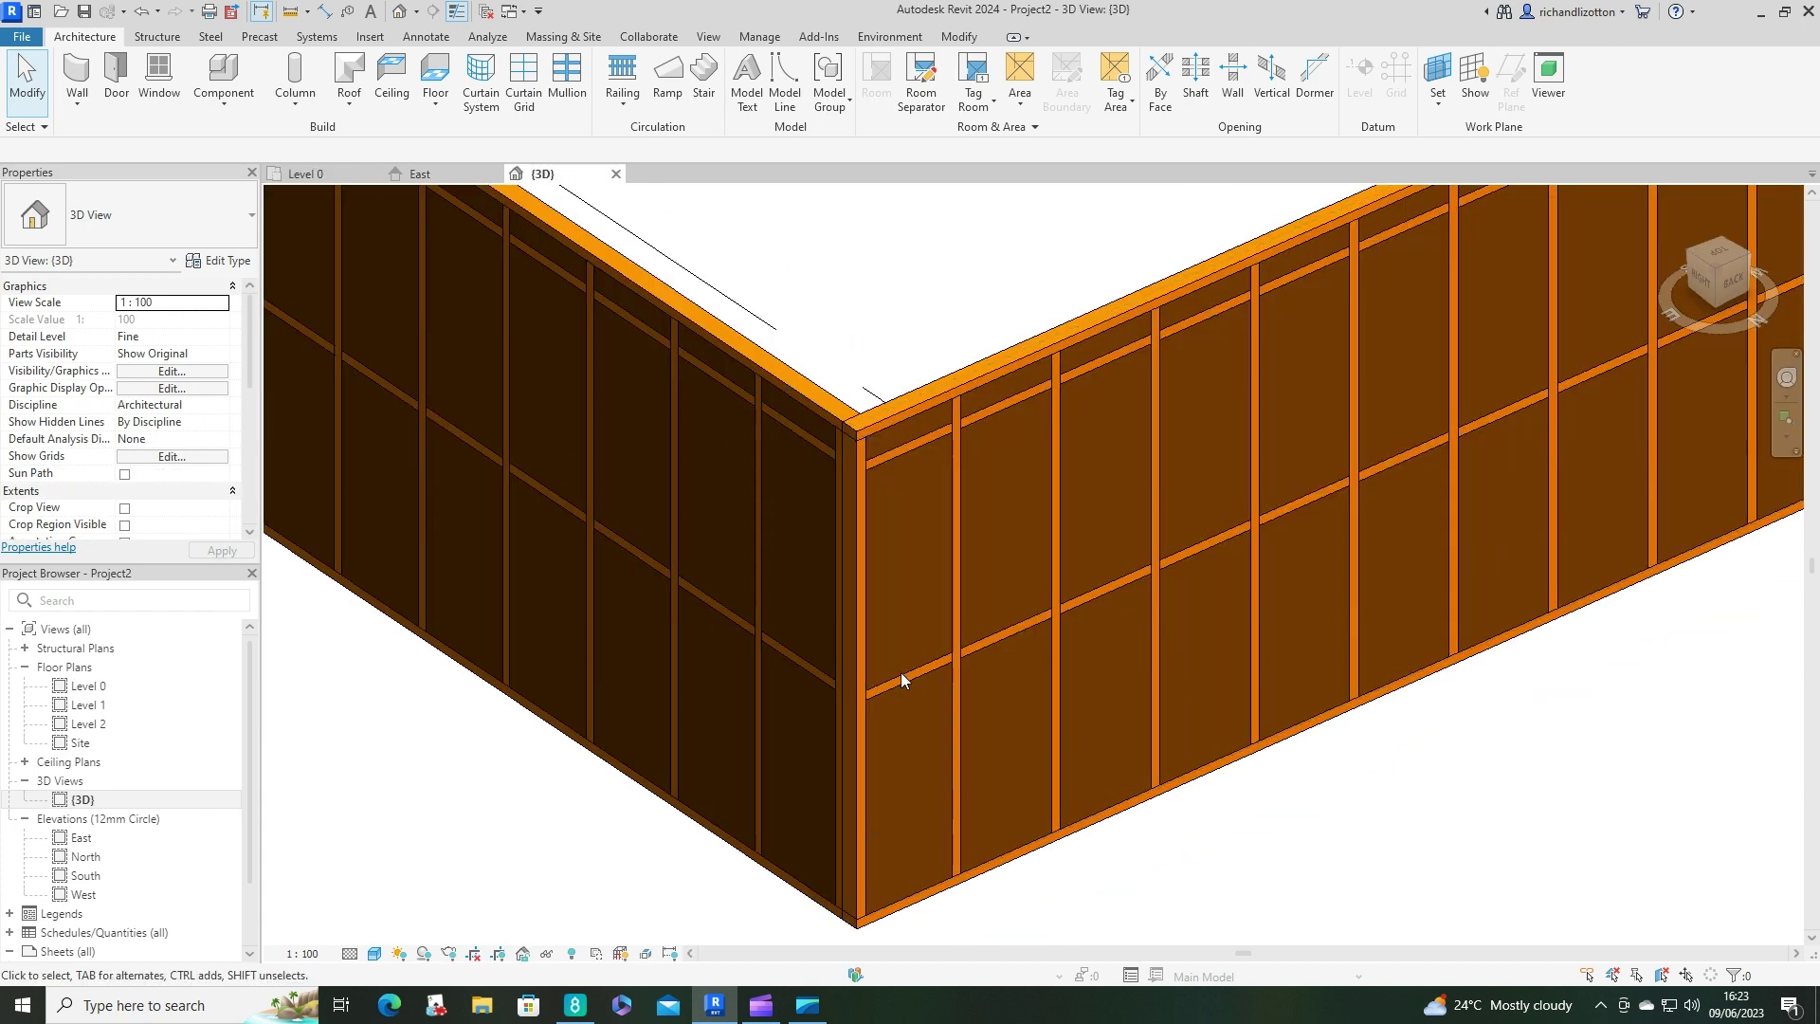
middle_click_drag(919, 674, 1052, 675, "shift")
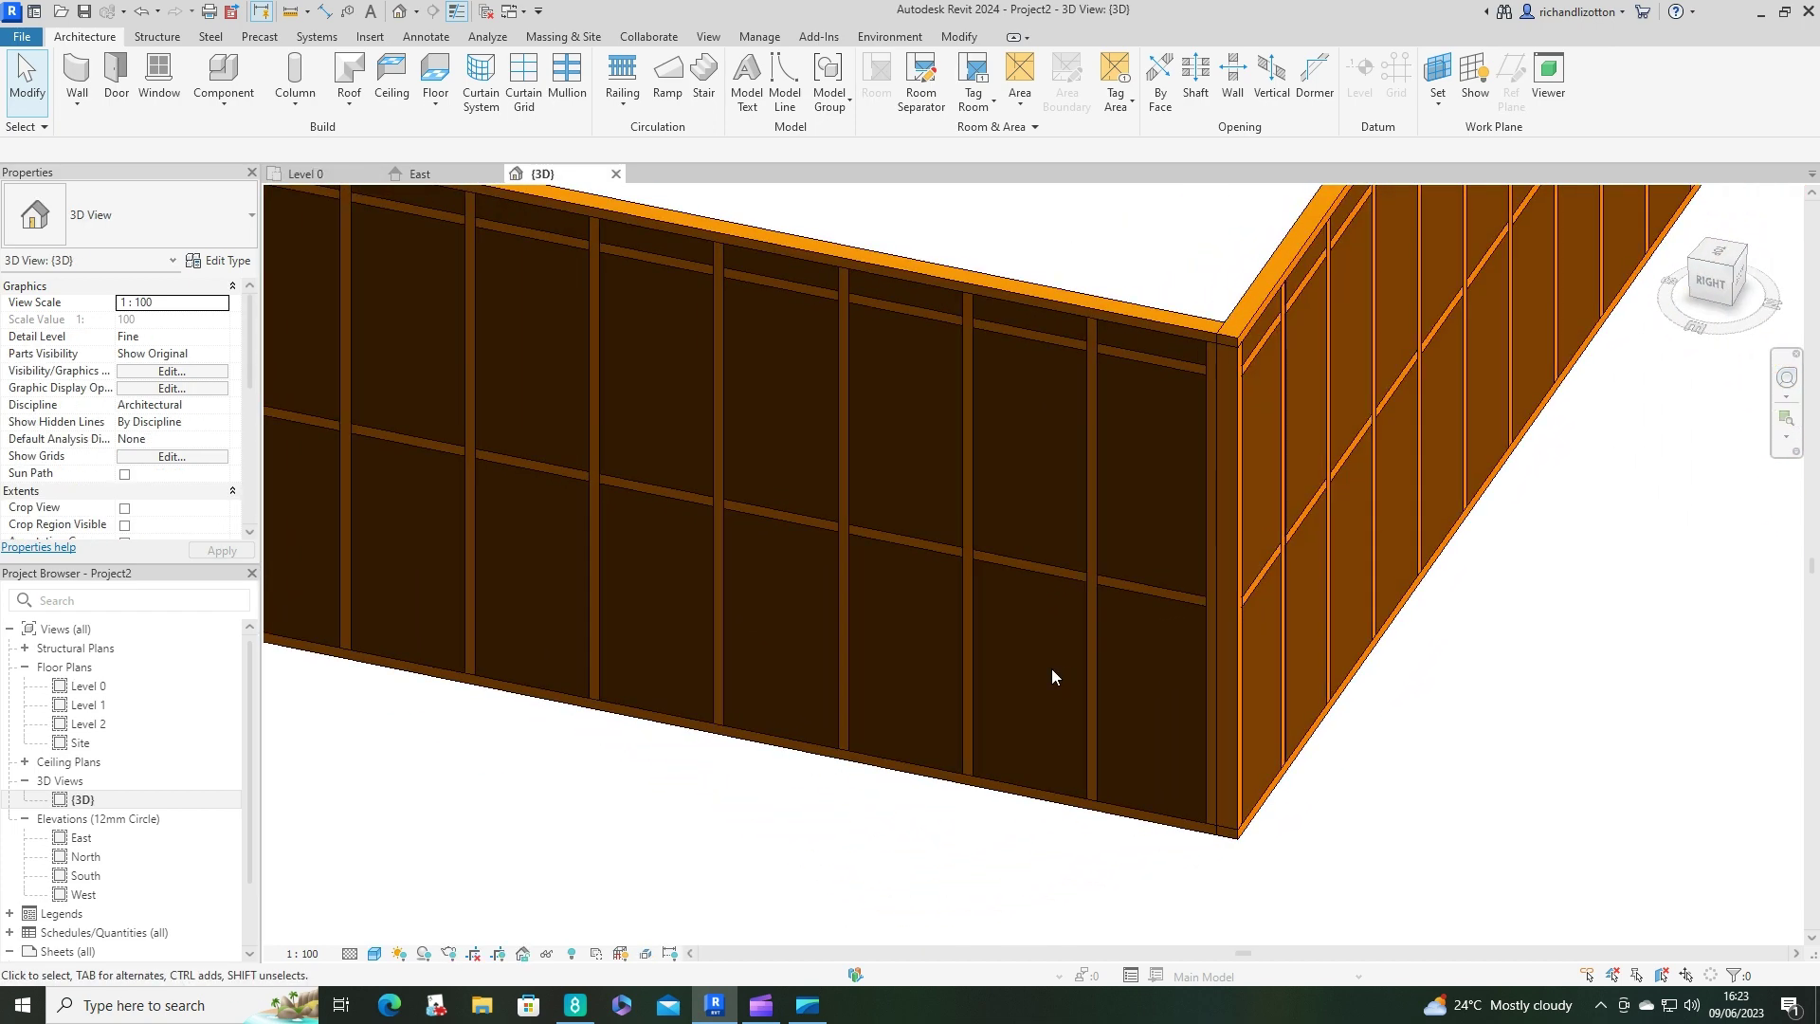
middle_click_drag(1527, 740, 1331, 787, "shift")
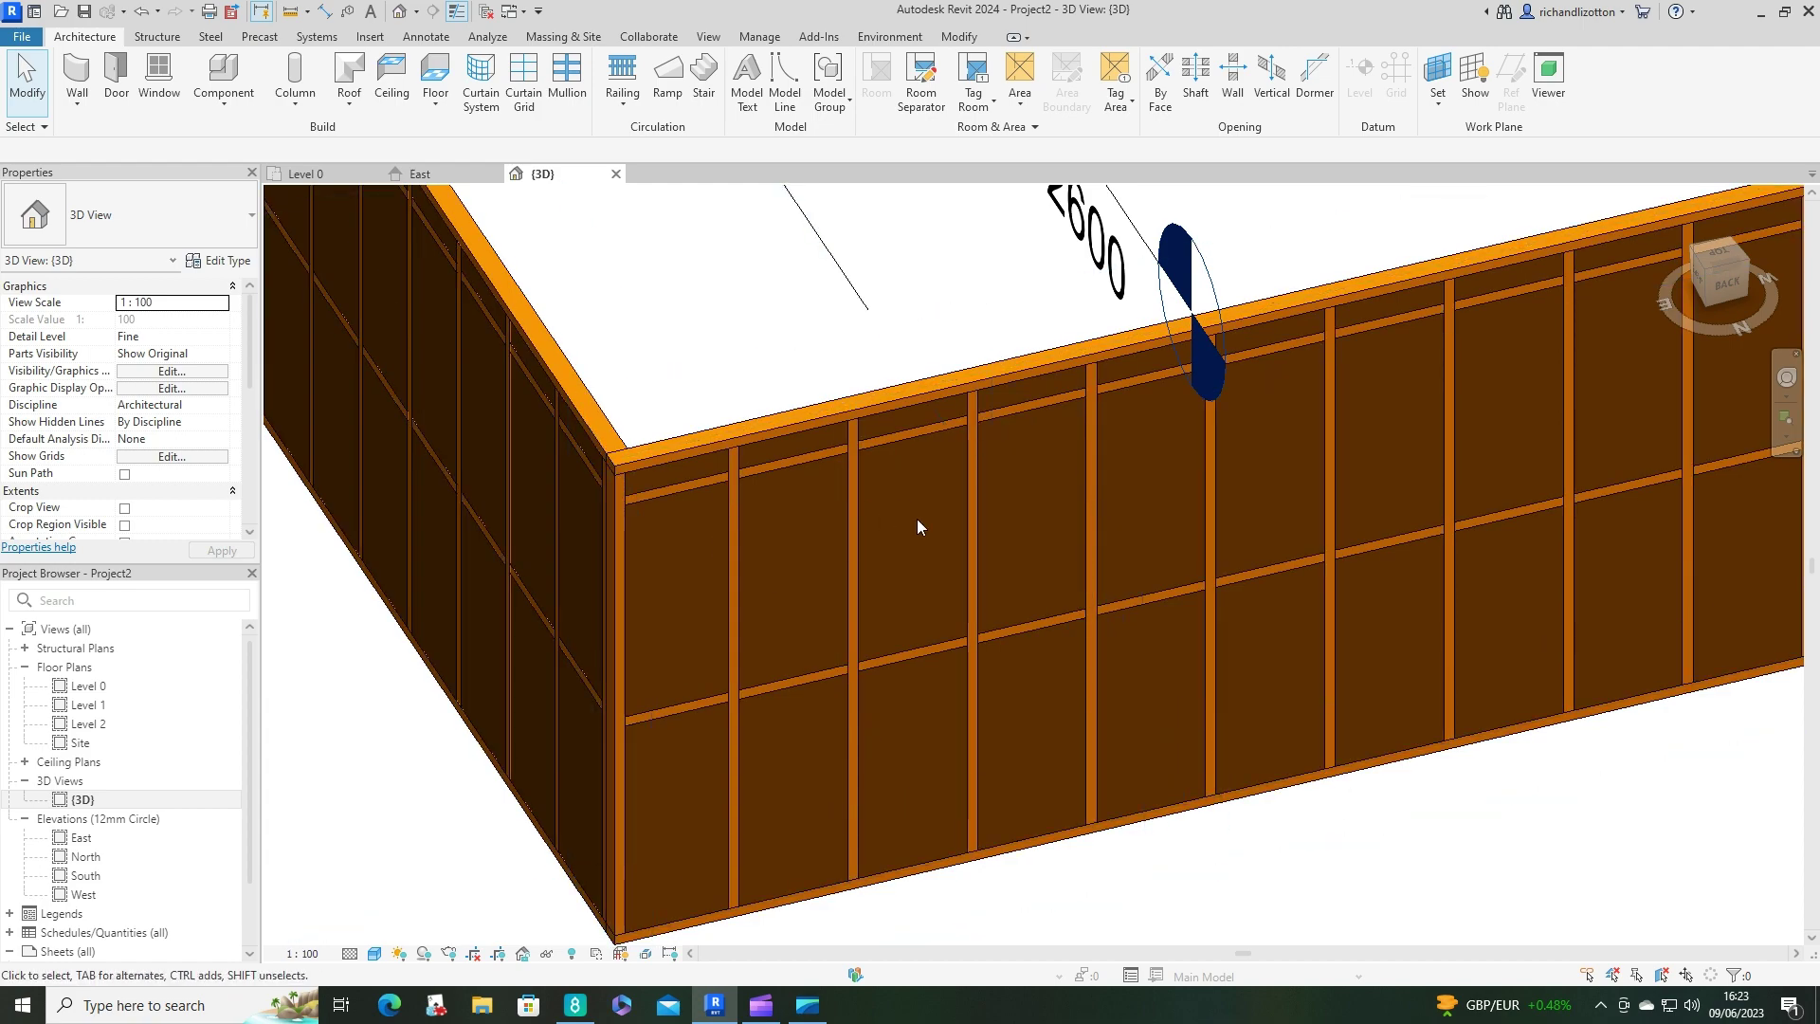
scroll(917, 519, "down", 3)
middle_click_drag(1015, 515, 483, 483, "shift")
scroll(484, 483, "up", 3)
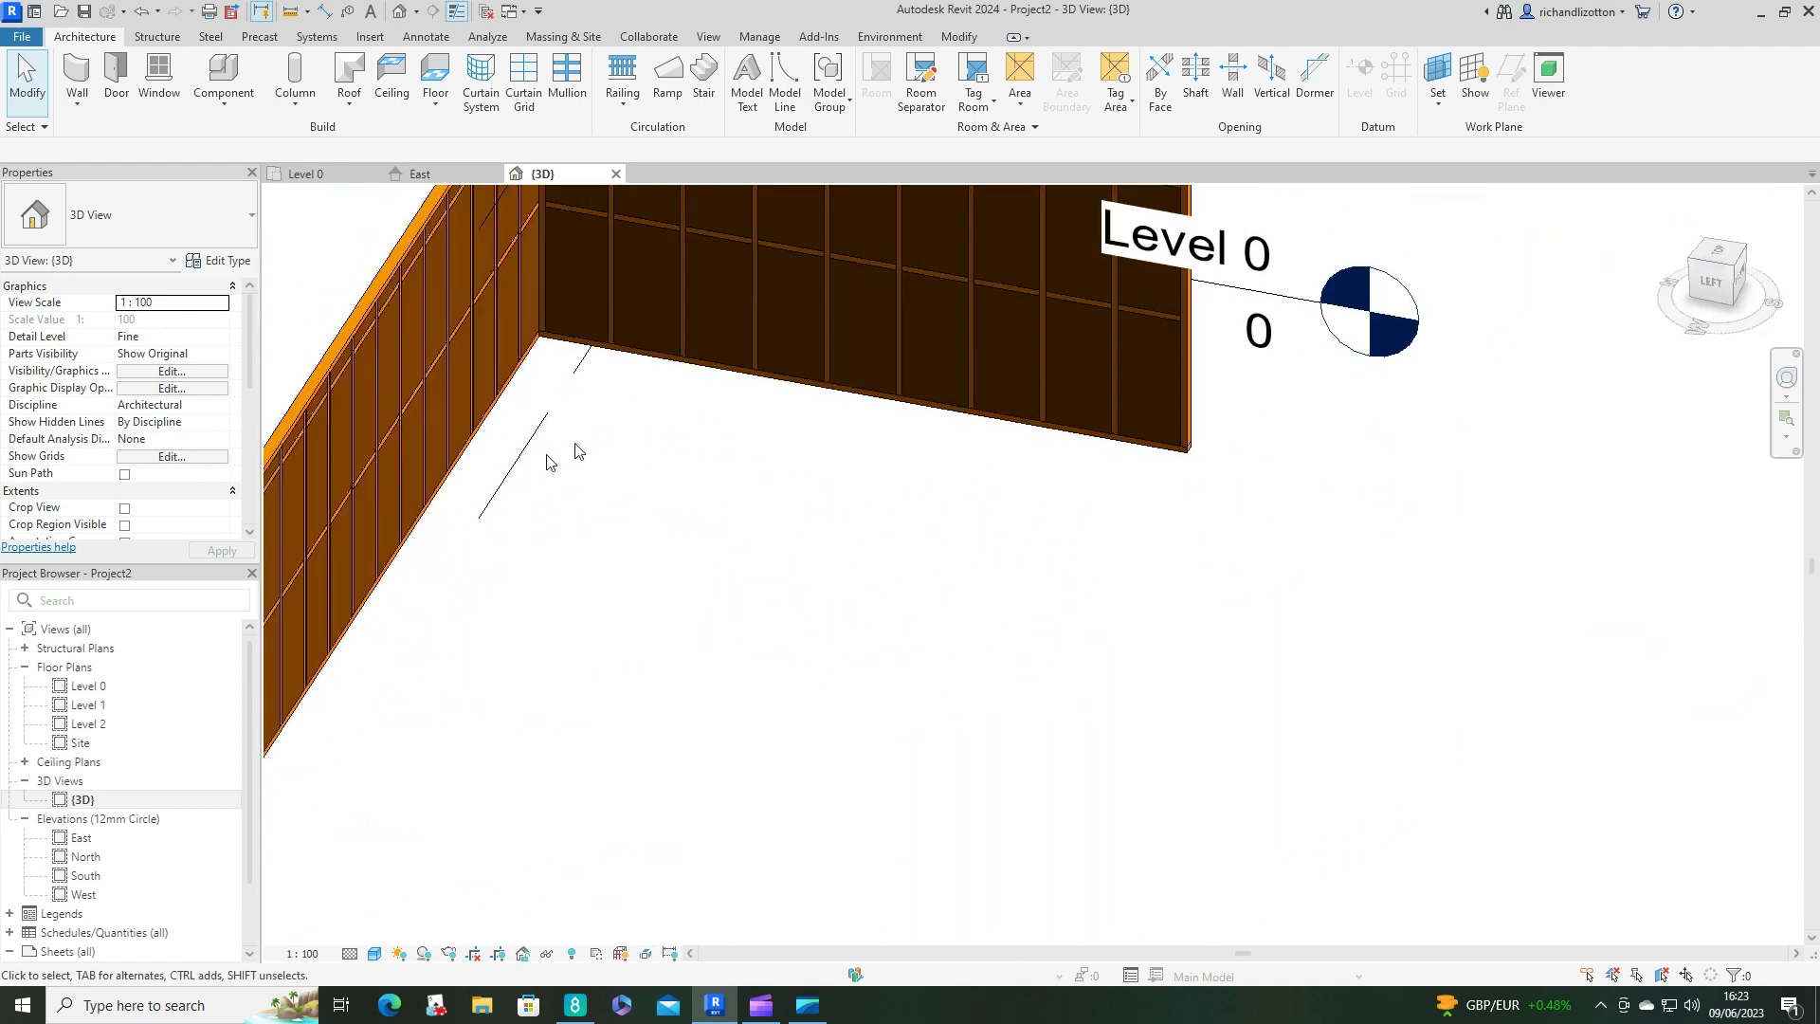
scroll(578, 451, "down", 3)
mouse_move(657, 813)
middle_mouse_down("shift")
mouse_move(581, 723)
mouse_move(633, 796)
middle_mouse_up("shift")
scroll(752, 711, "up", 3)
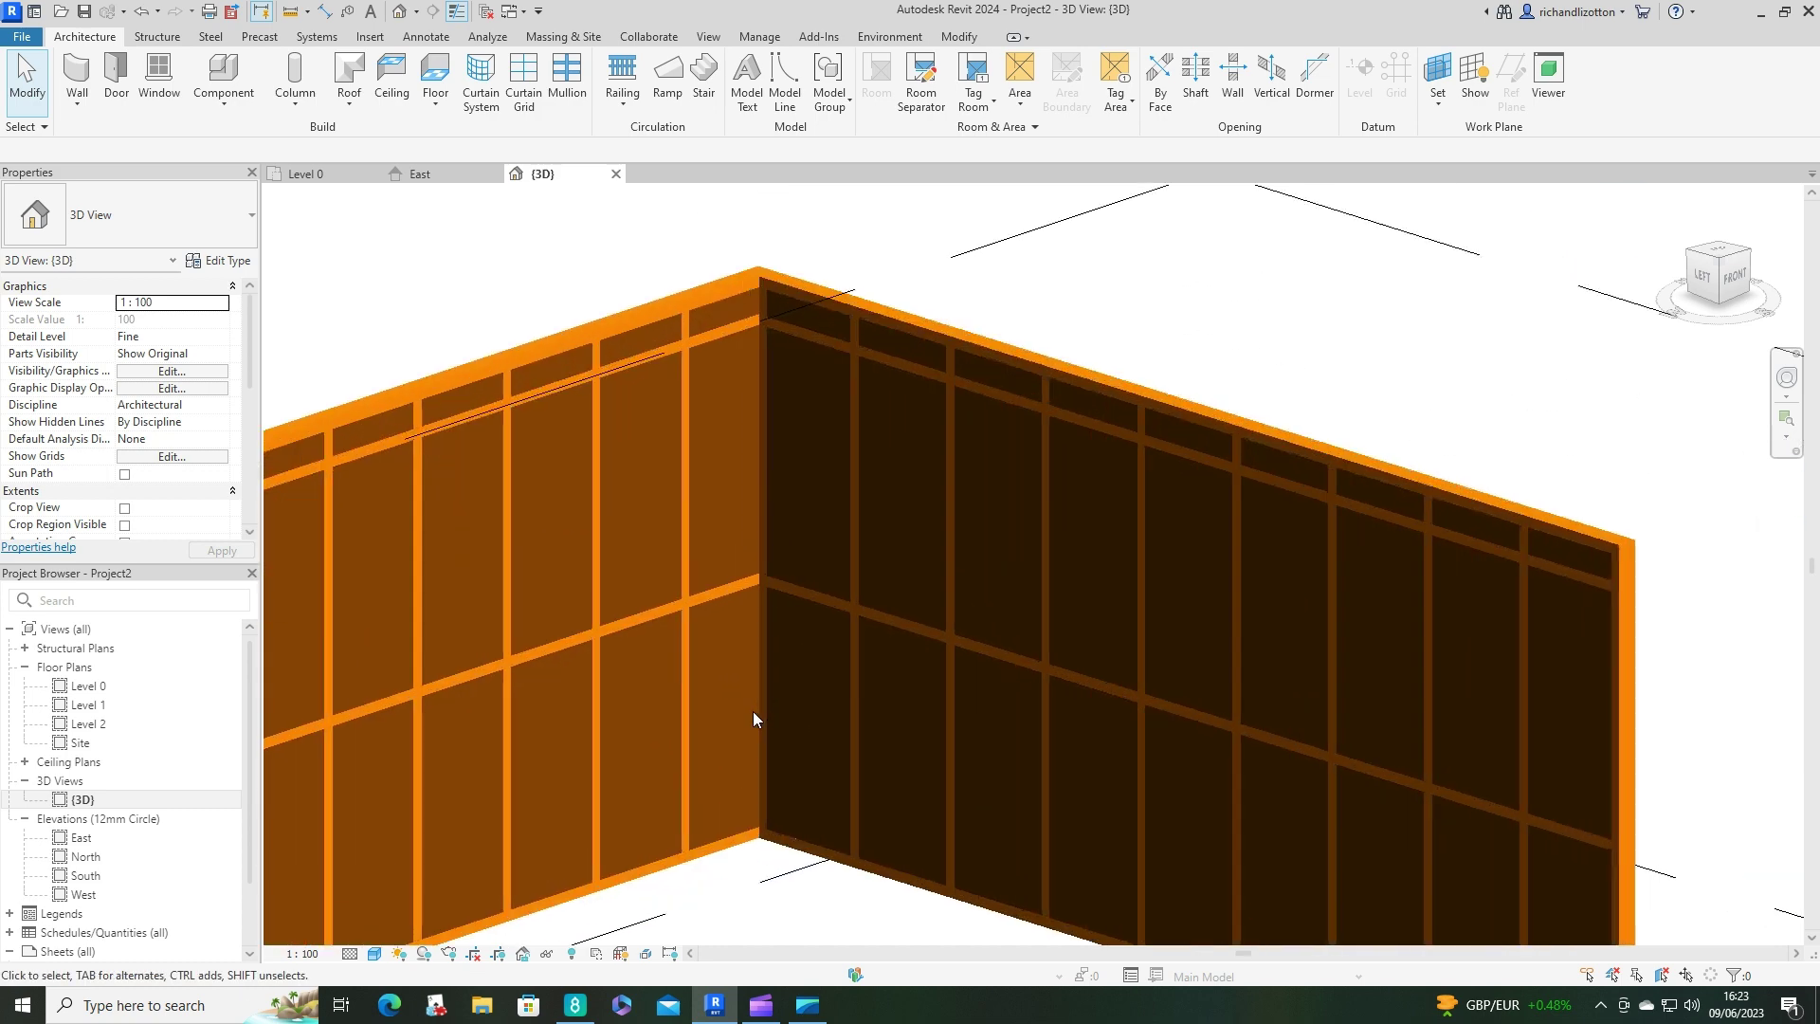
scroll(753, 711, "up", 2)
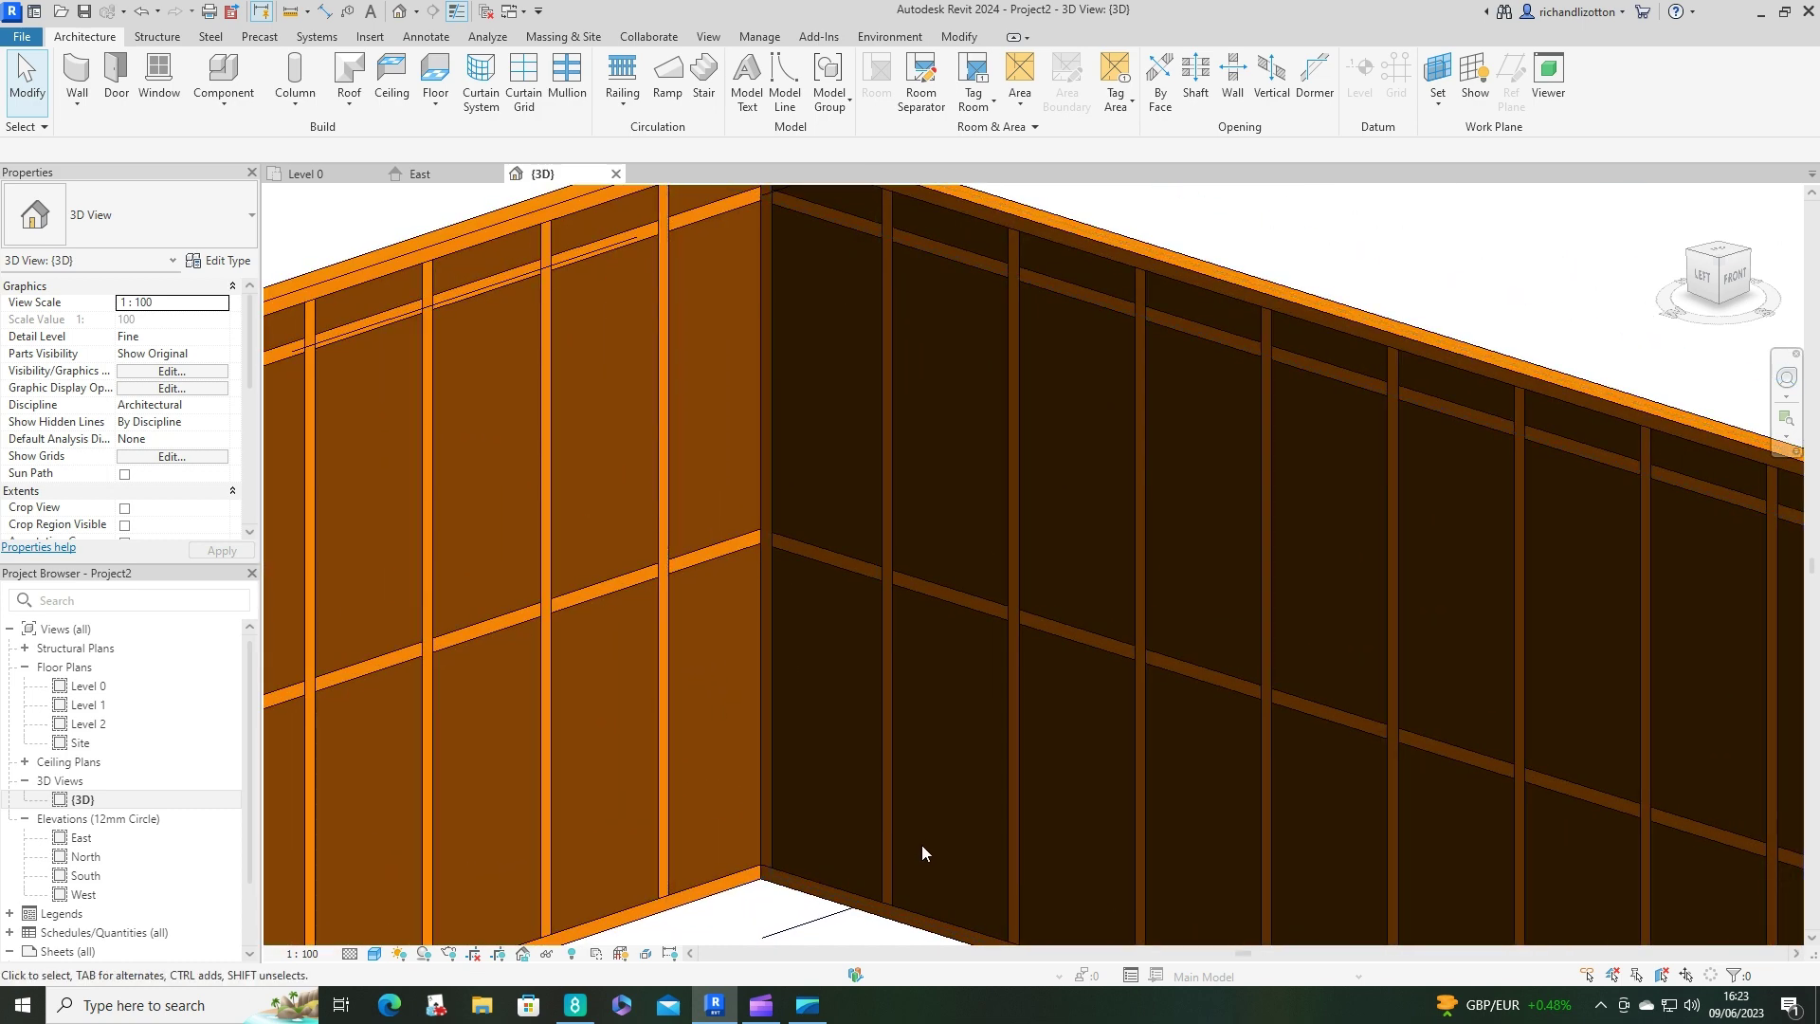
scroll(922, 845, "down", 4)
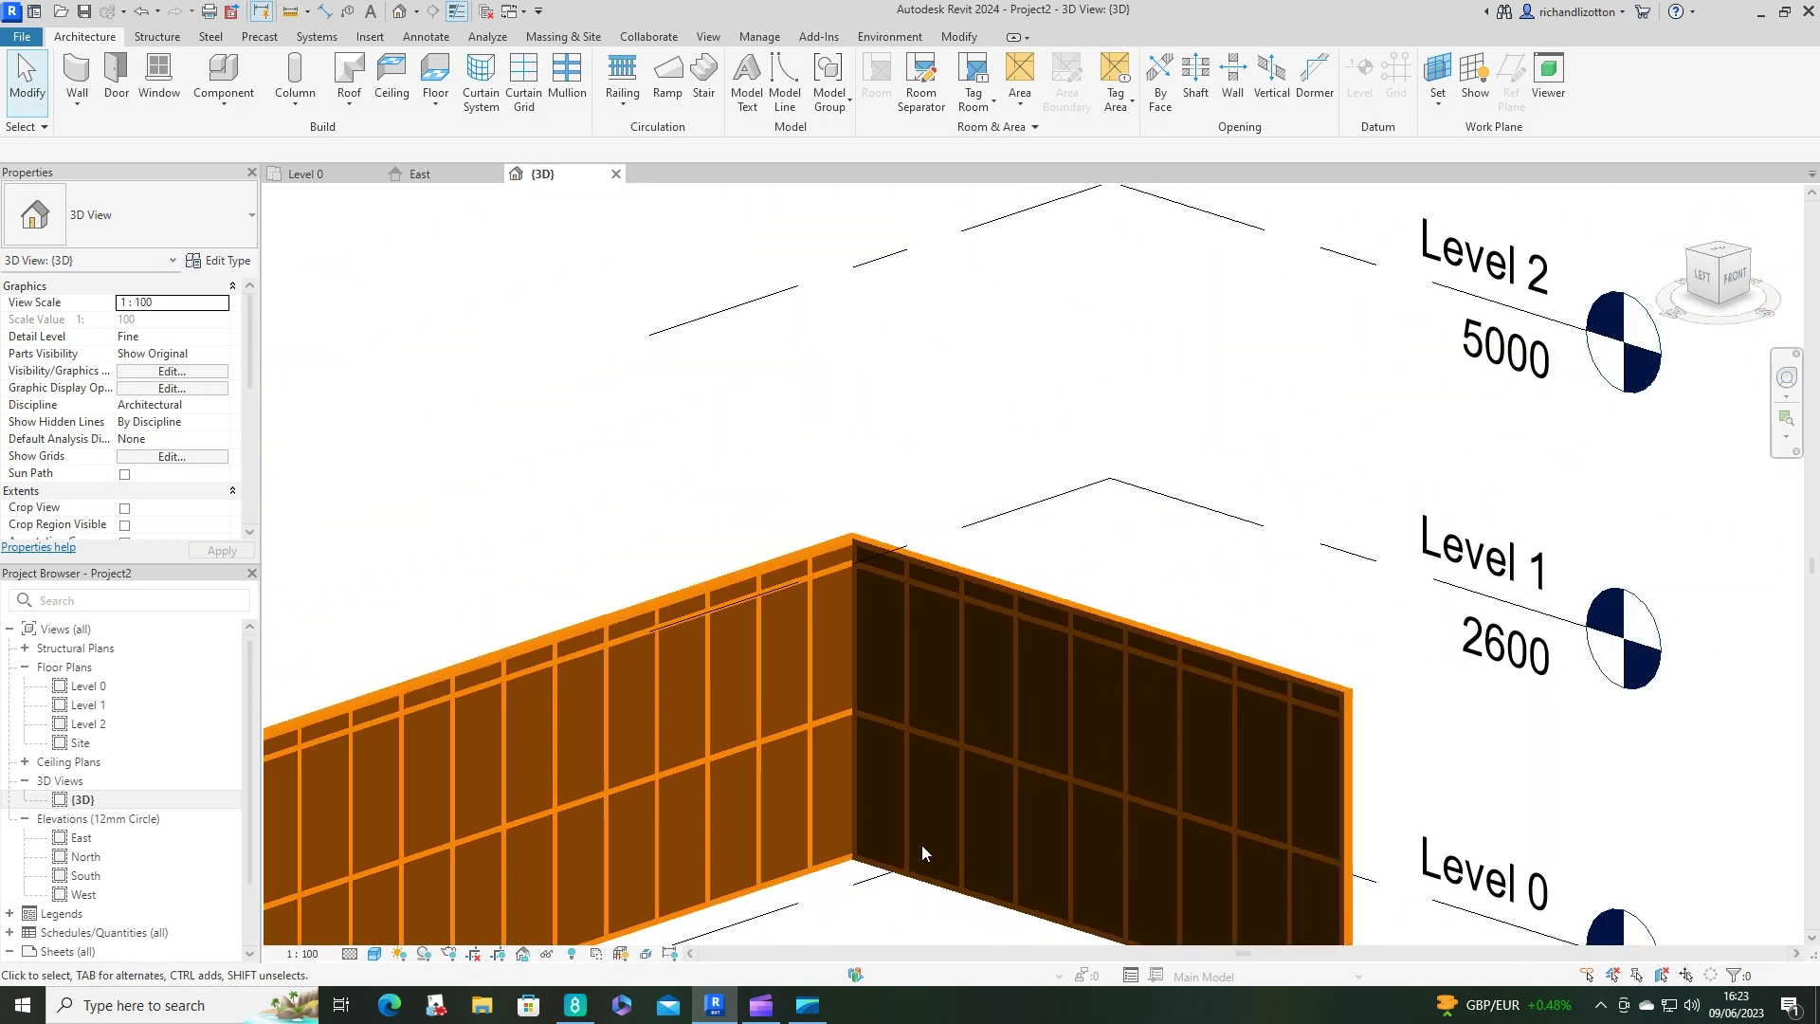
middle_click_drag(926, 853, 1393, 706)
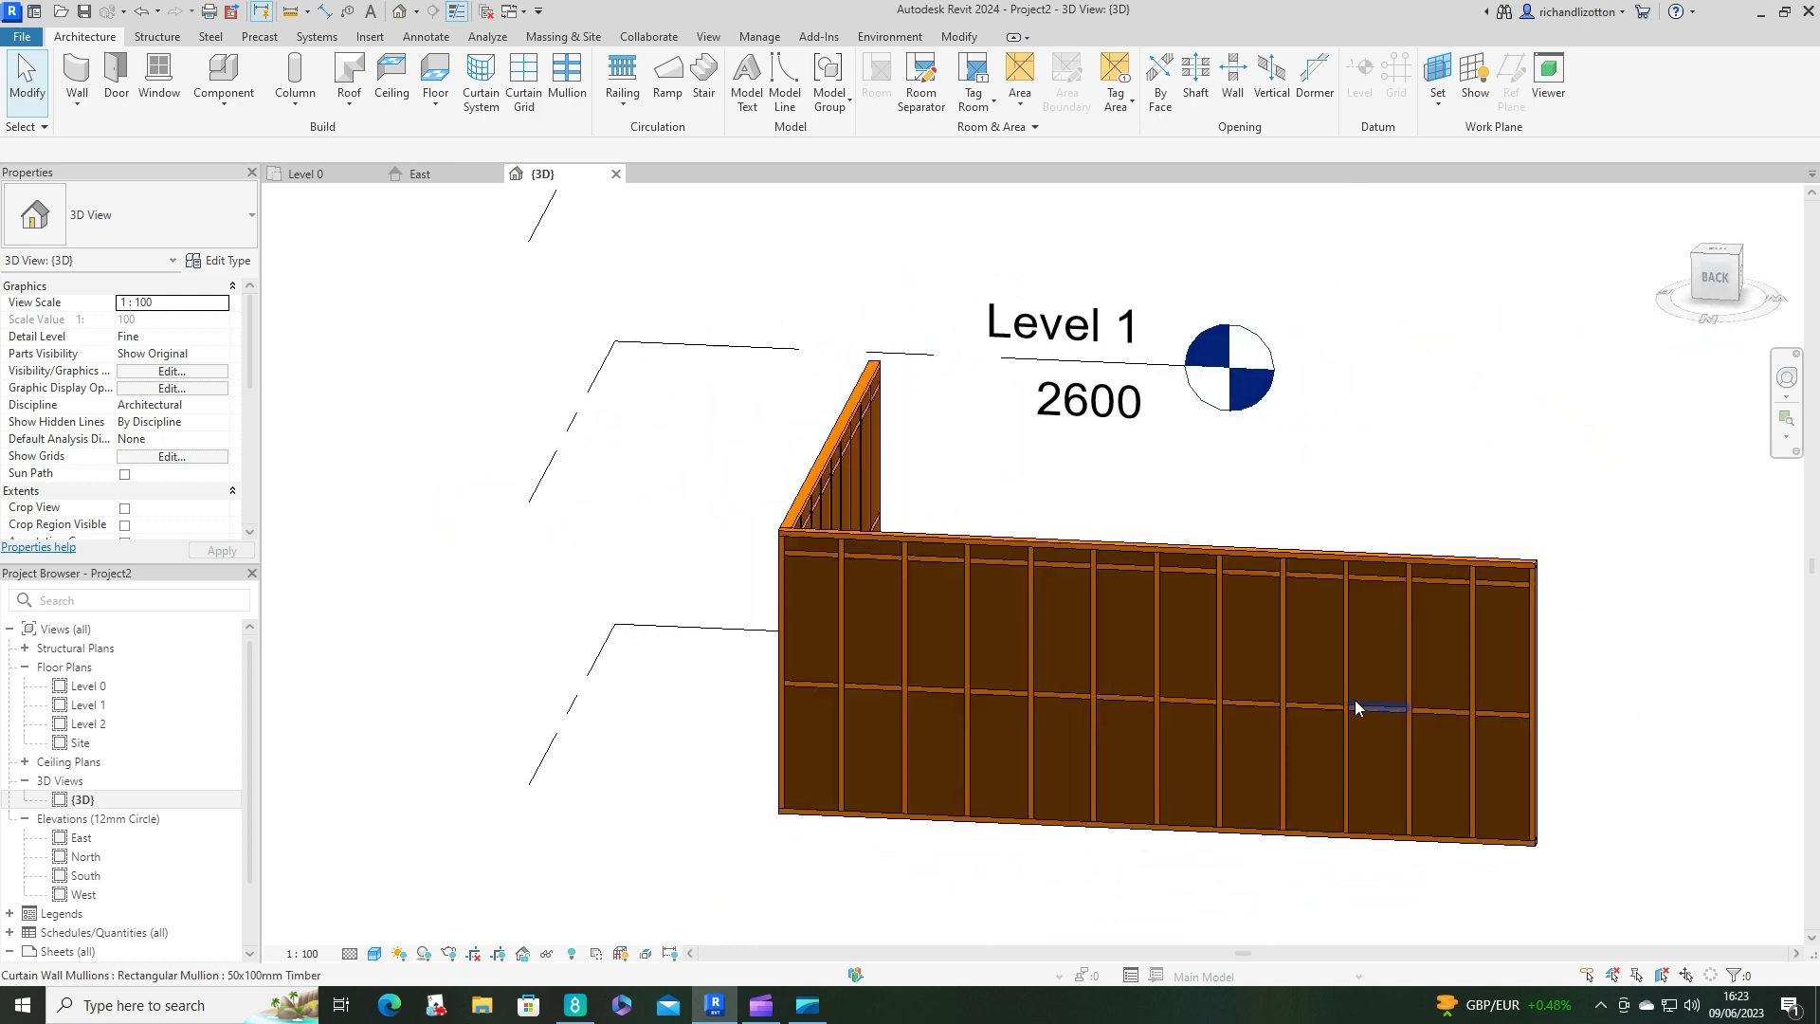
mouse_move(1135, 694)
middle_mouse_down("shift")
mouse_move(1106, 709)
mouse_move(1133, 703)
middle_mouse_up("shift")
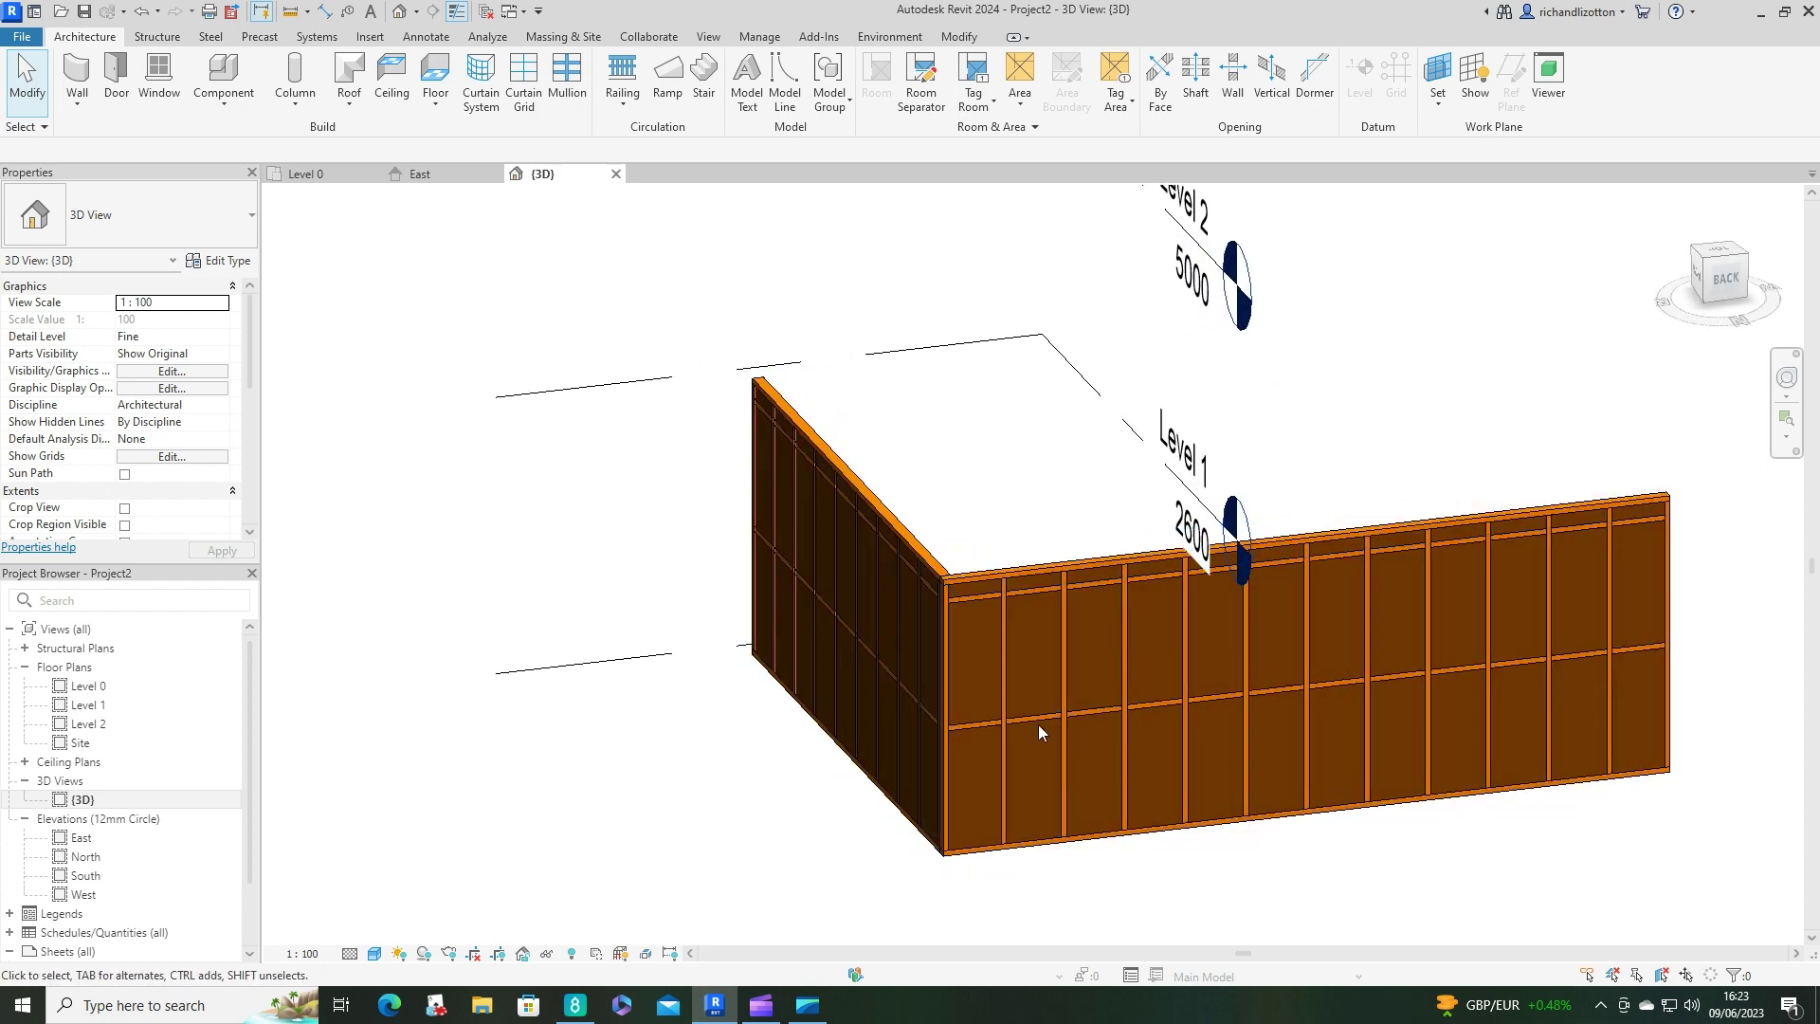
Start a new wall in the Level 0 floor plan using the basic wall type Wall-Int_12P-100Blk-12P.
left_click(333, 178)
scroll(926, 435, "up", 3)
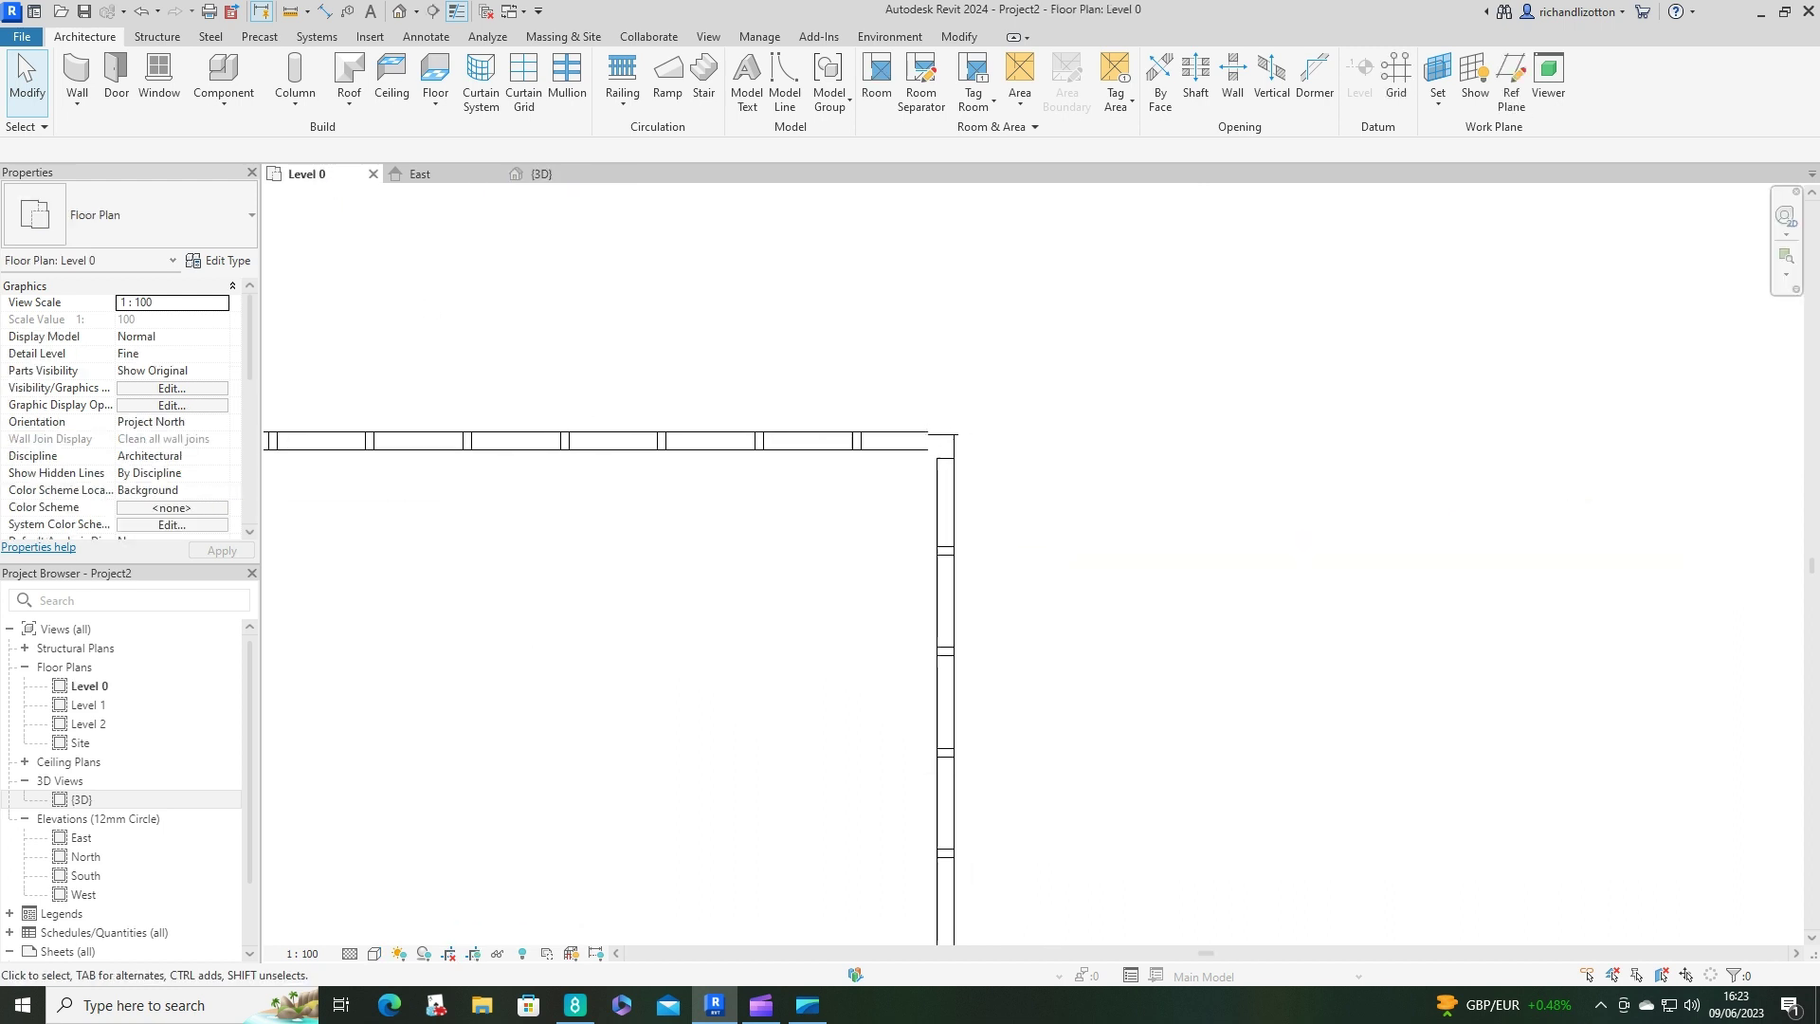
scroll(924, 446, "down", 3)
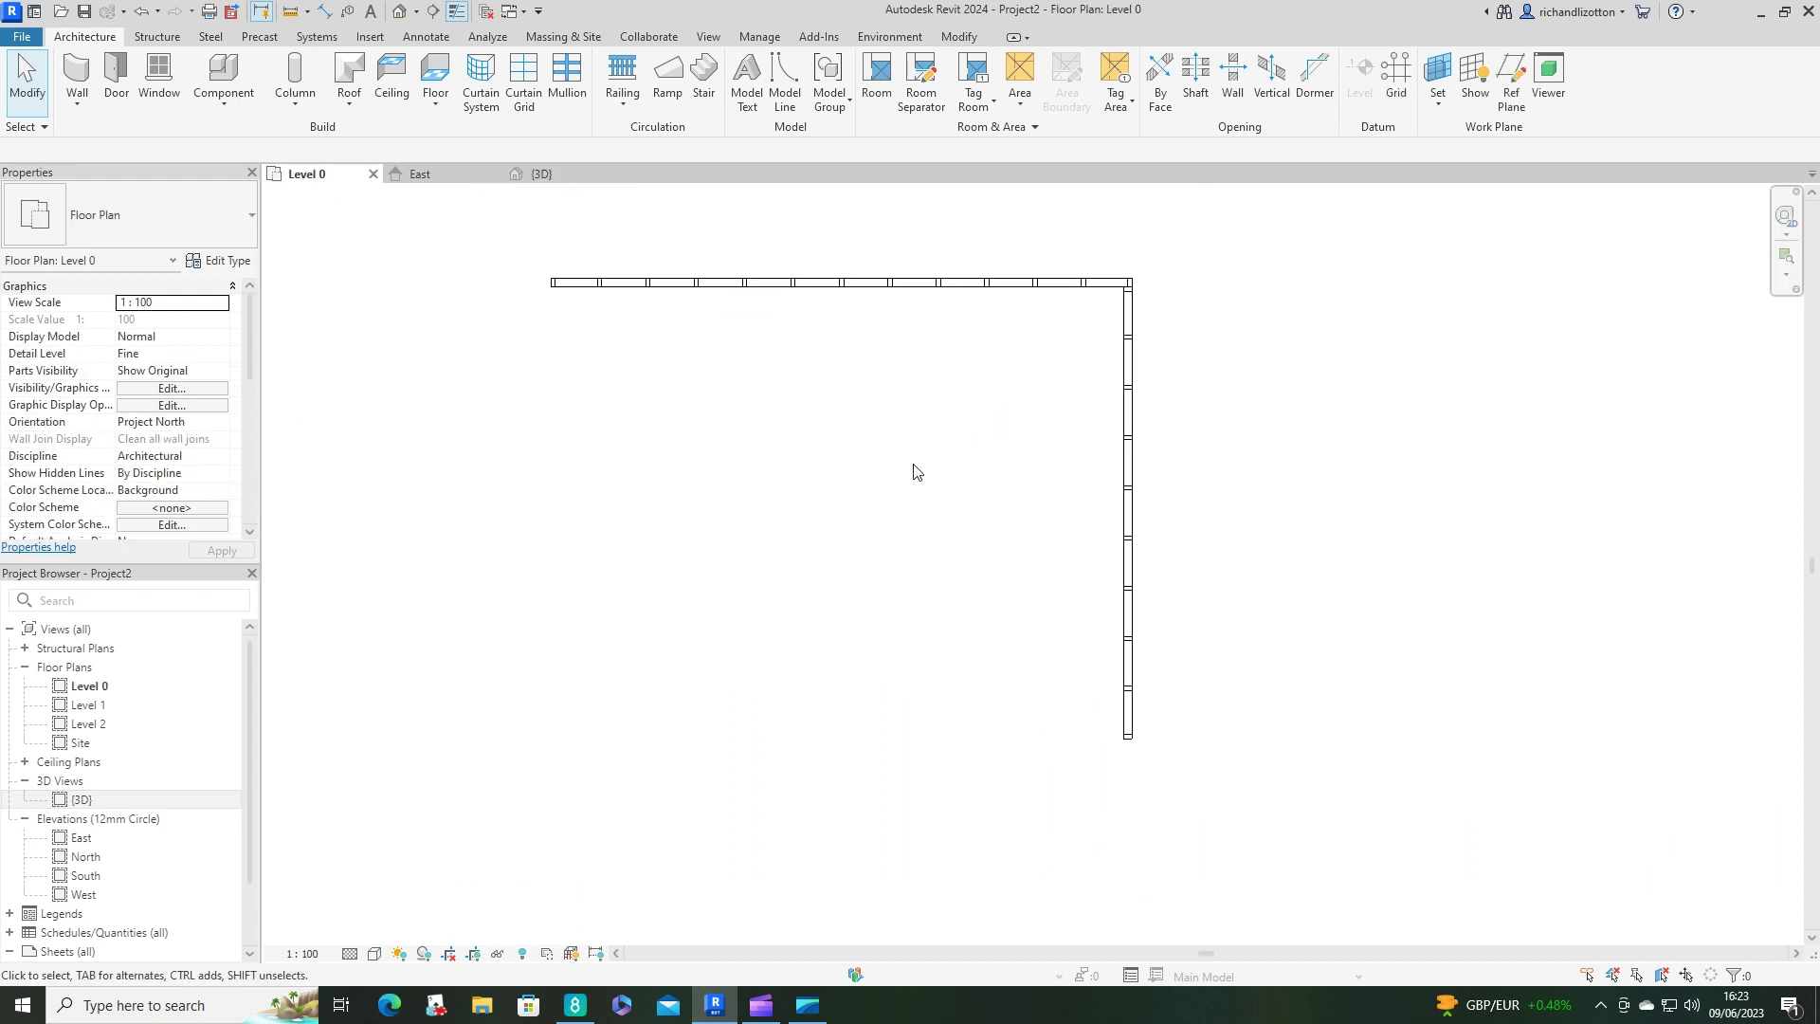
middle_click_drag(916, 472, 838, 495)
key("w")
key("a")
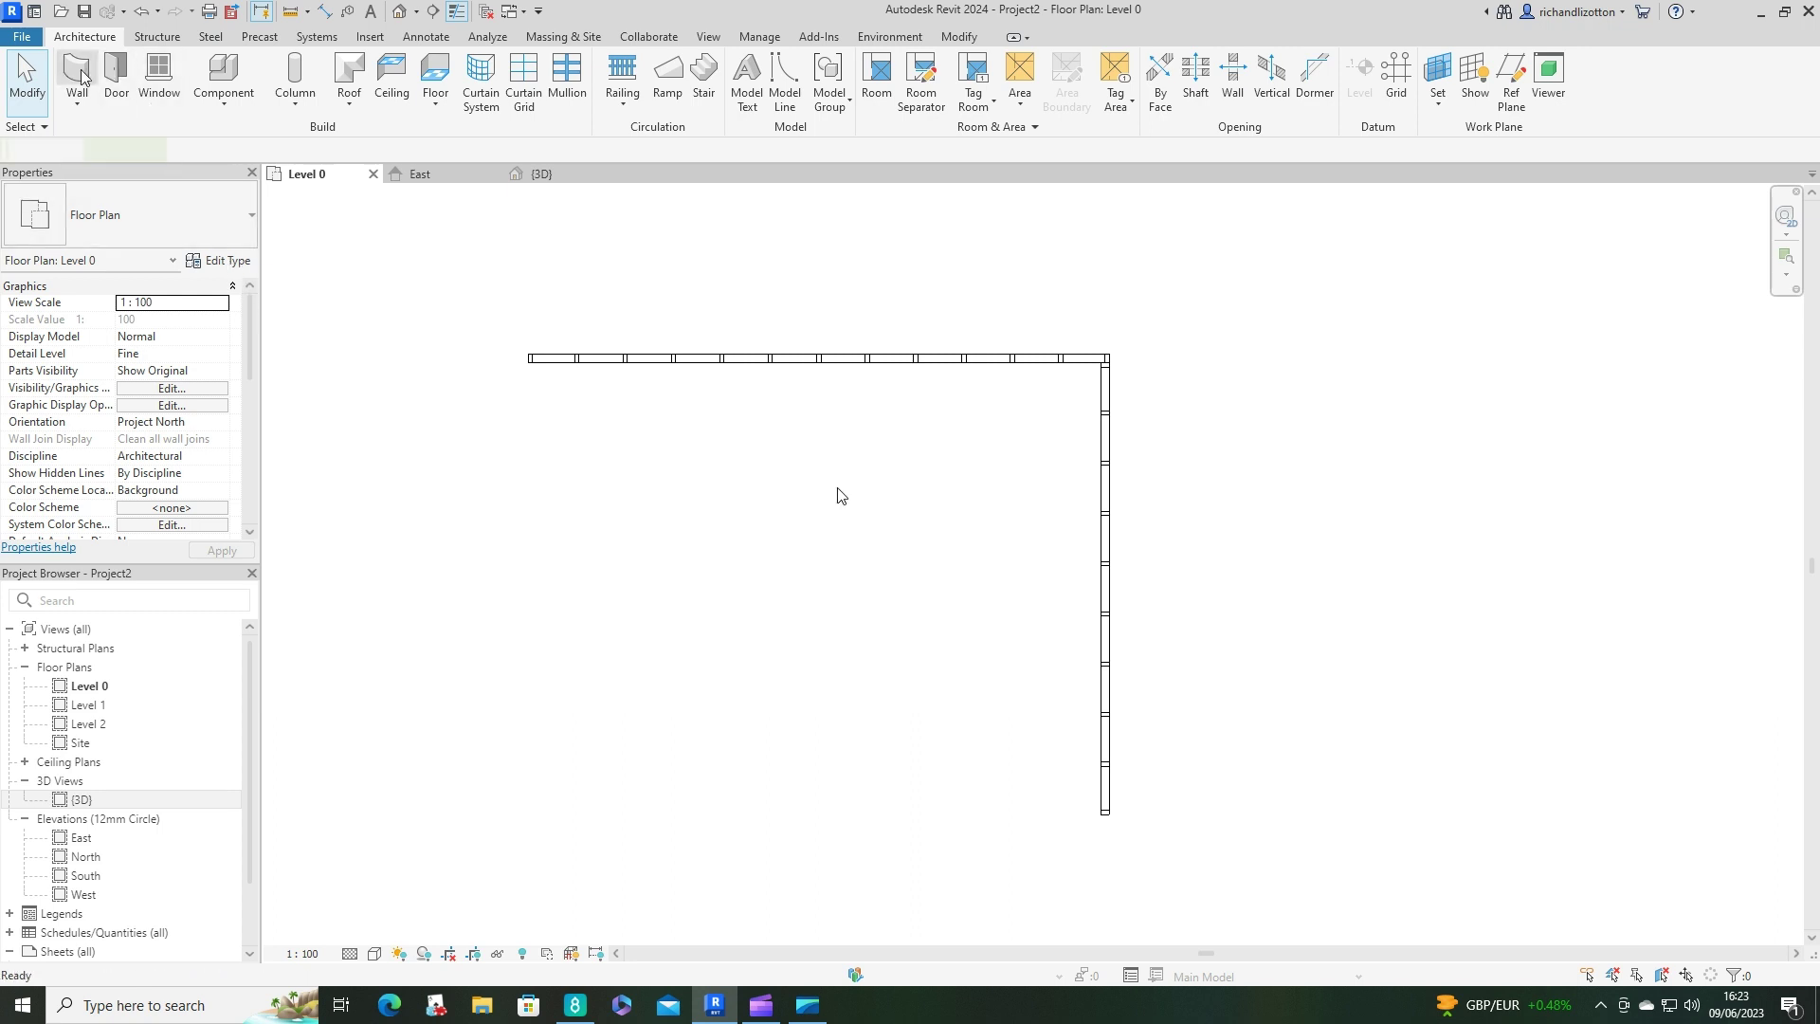
left_click(252, 219)
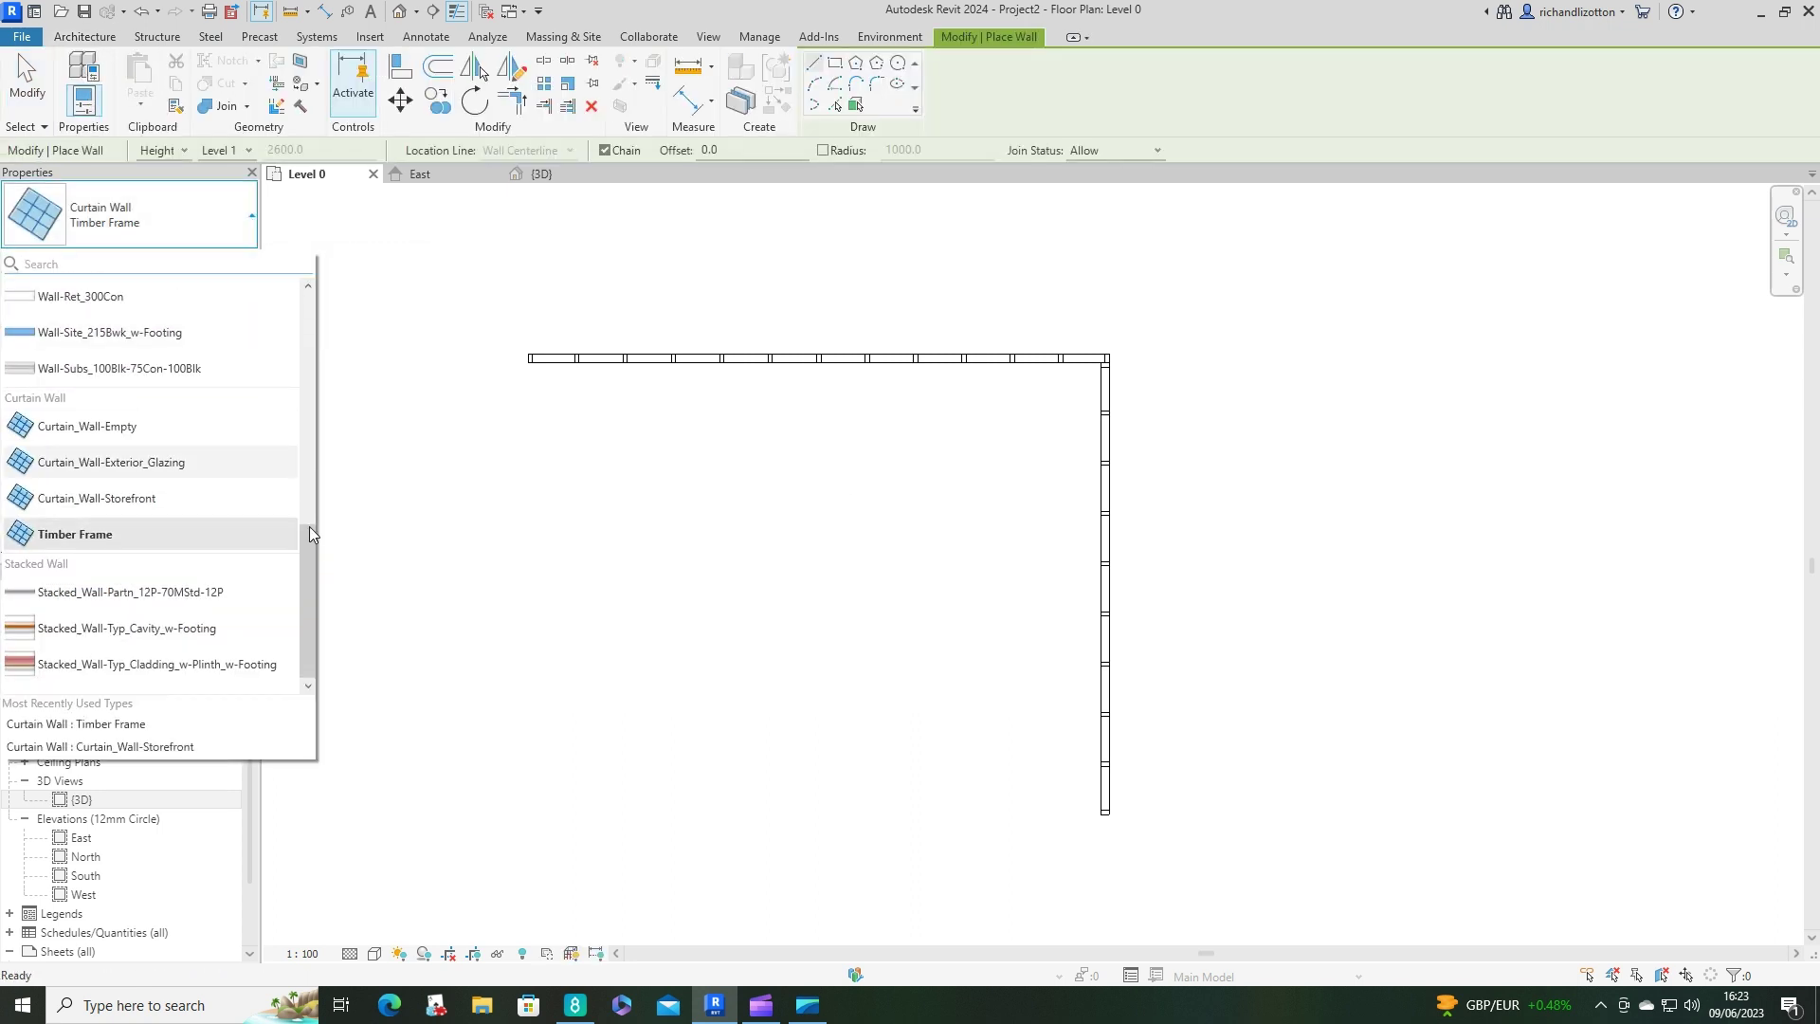
left_click_drag(305, 542, 308, 476)
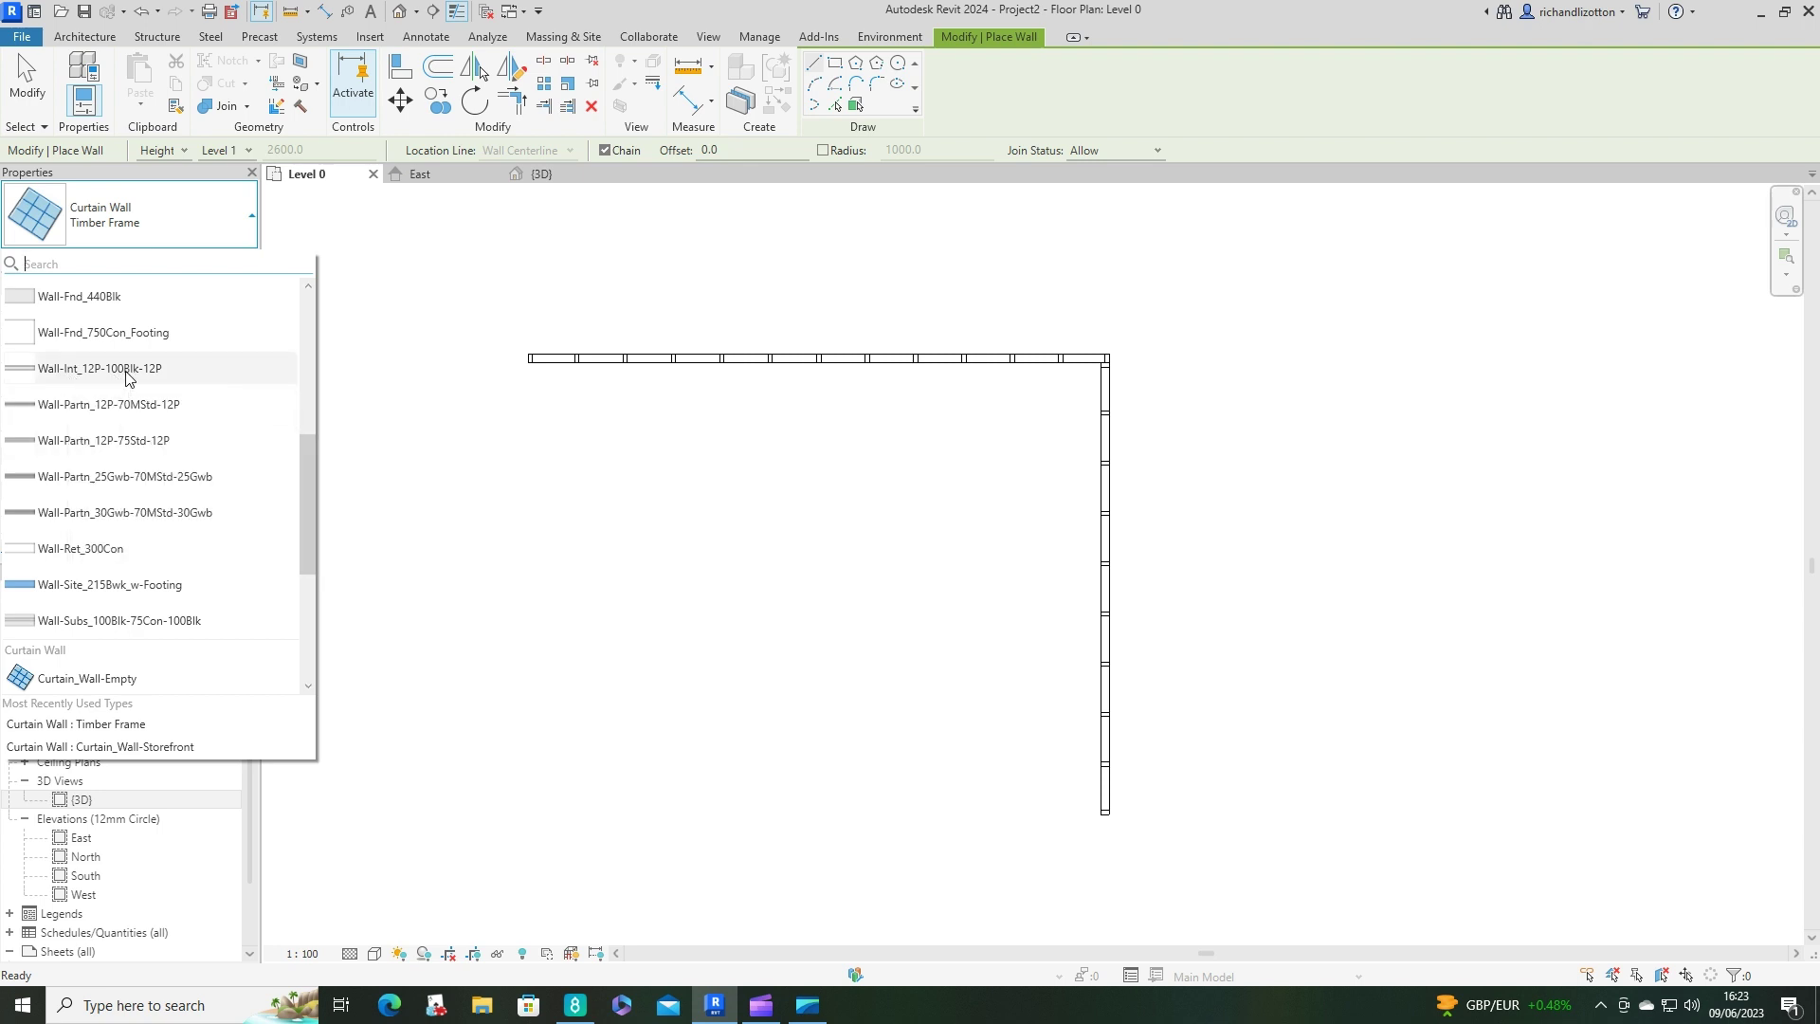
mouse_move(130, 377)
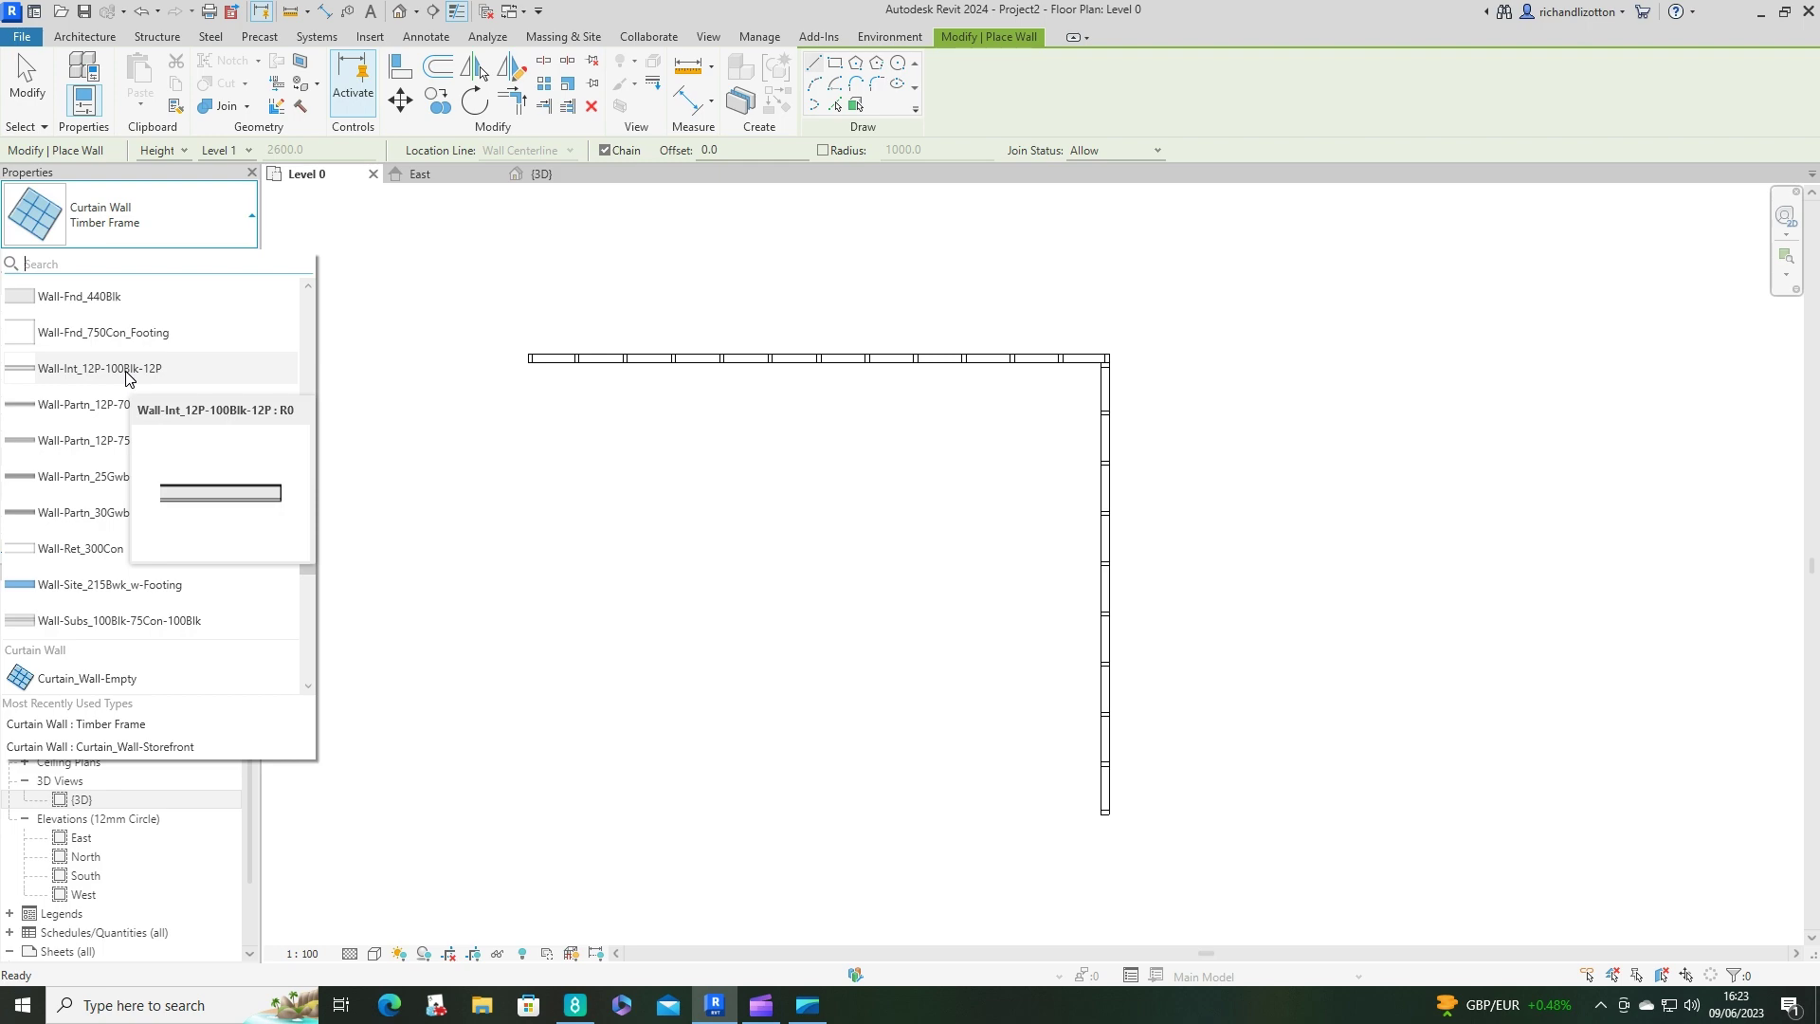
left_click(115, 375)
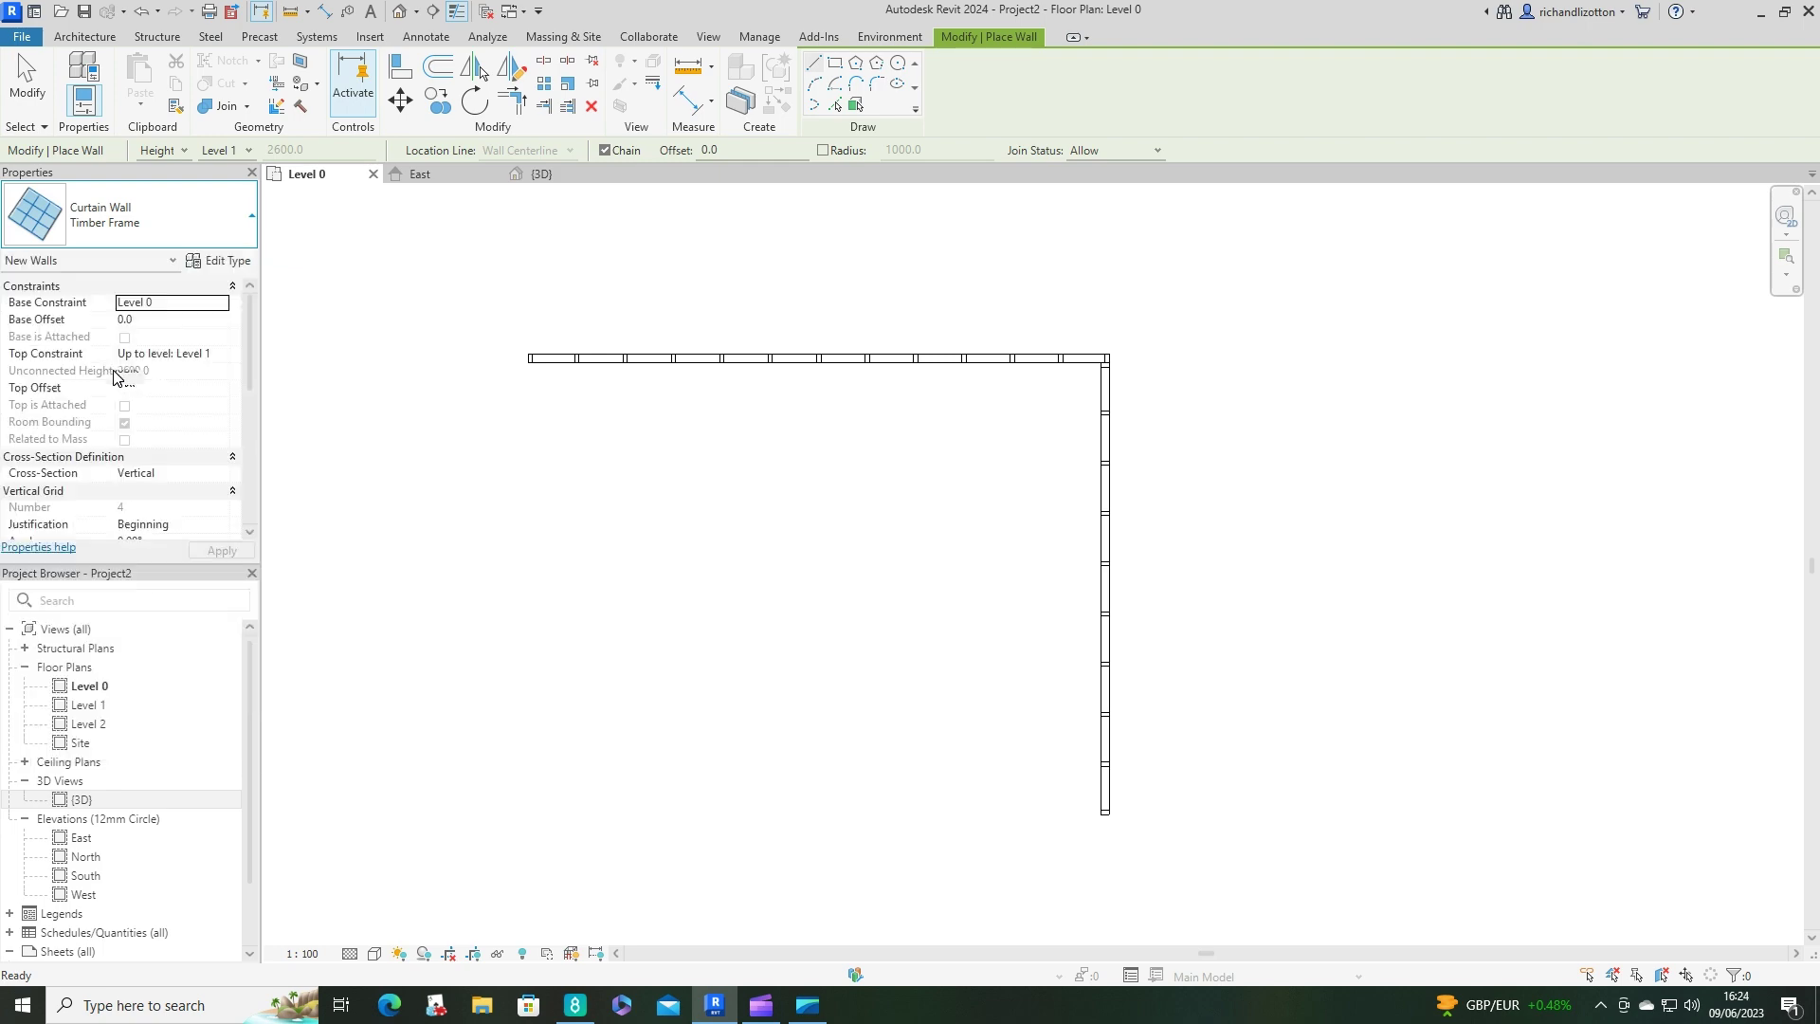
Duplicate the current wall type and name the copy Wall-Int_12P-100Stud-12P.
left_click(207, 262)
left_click(1508, 272)
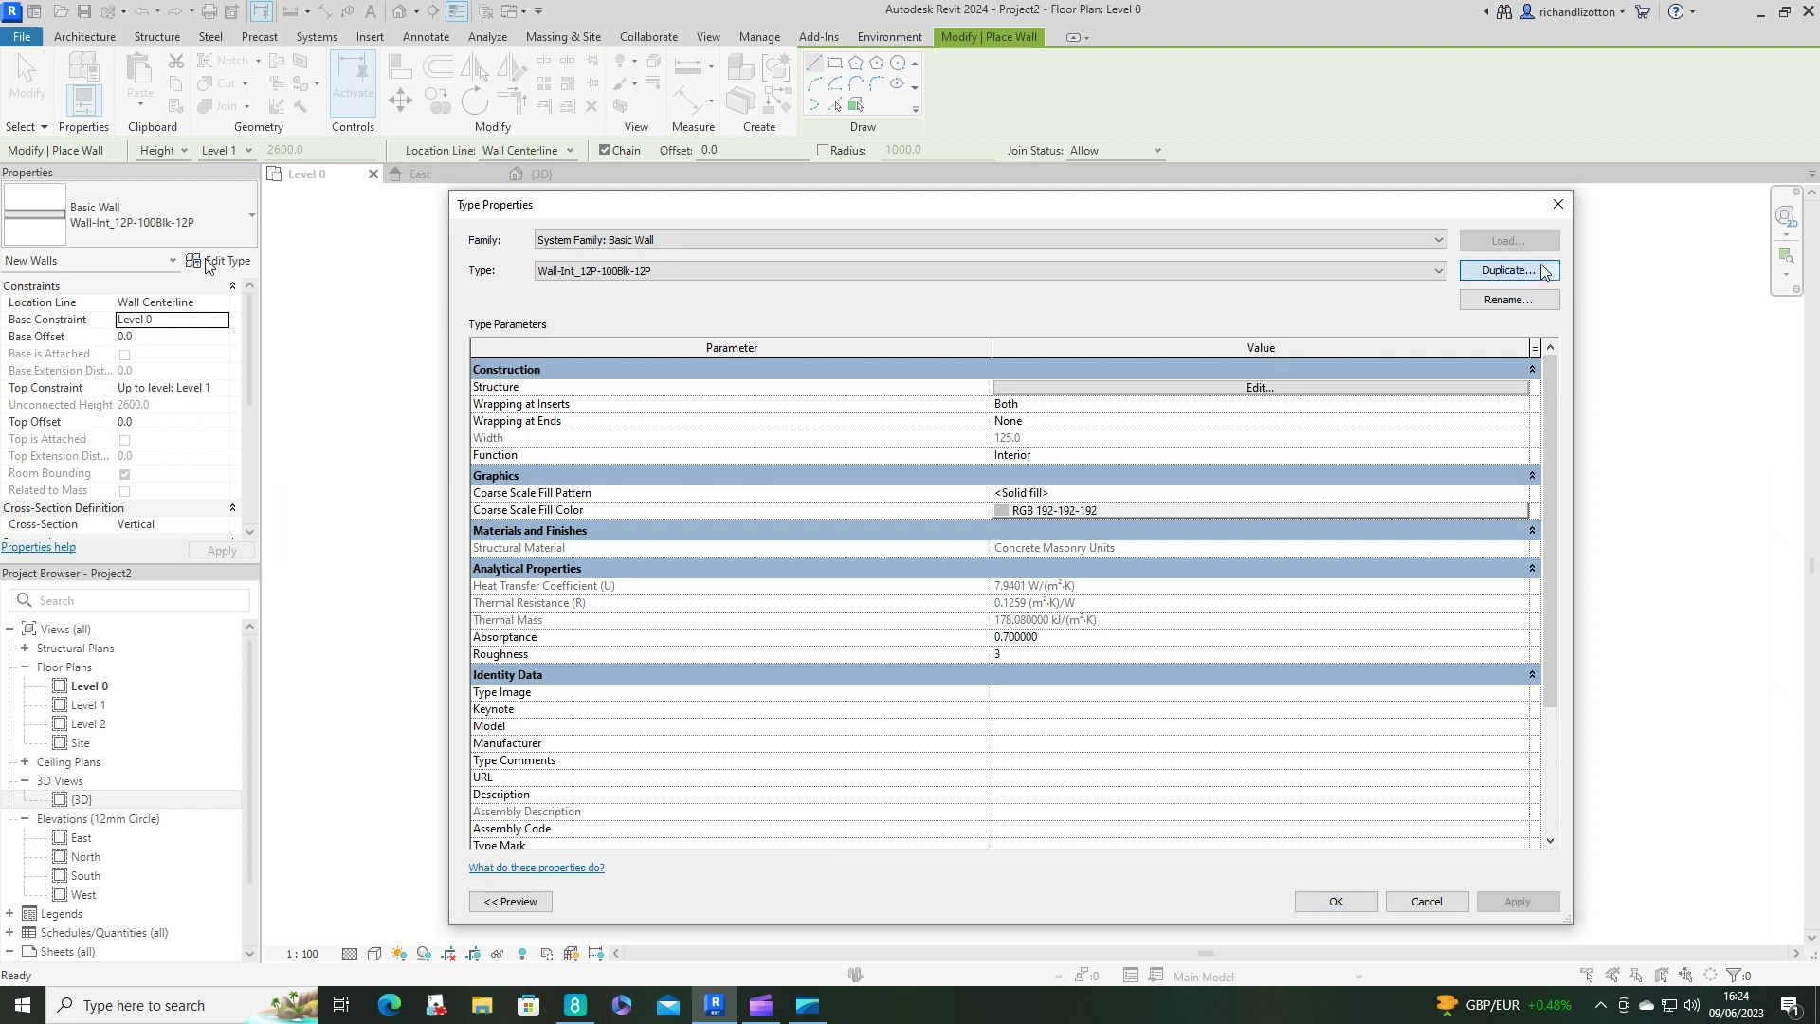
left_click(1021, 552)
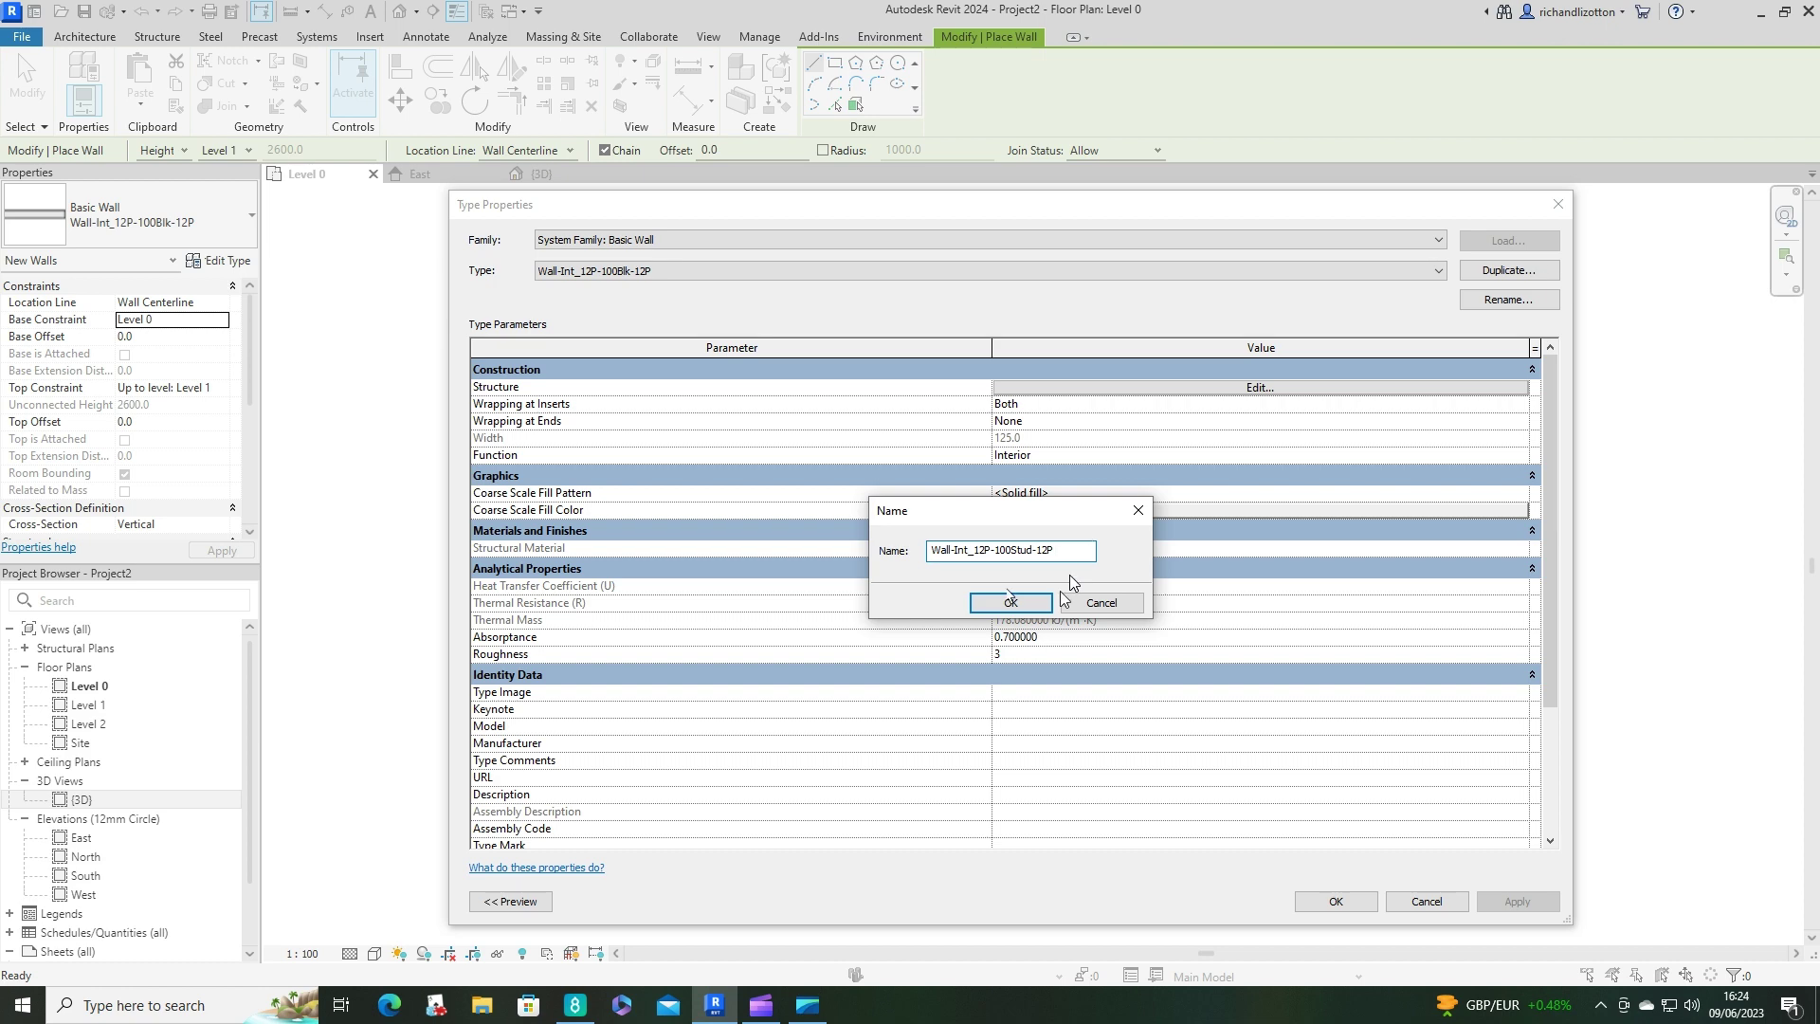
key("Return")
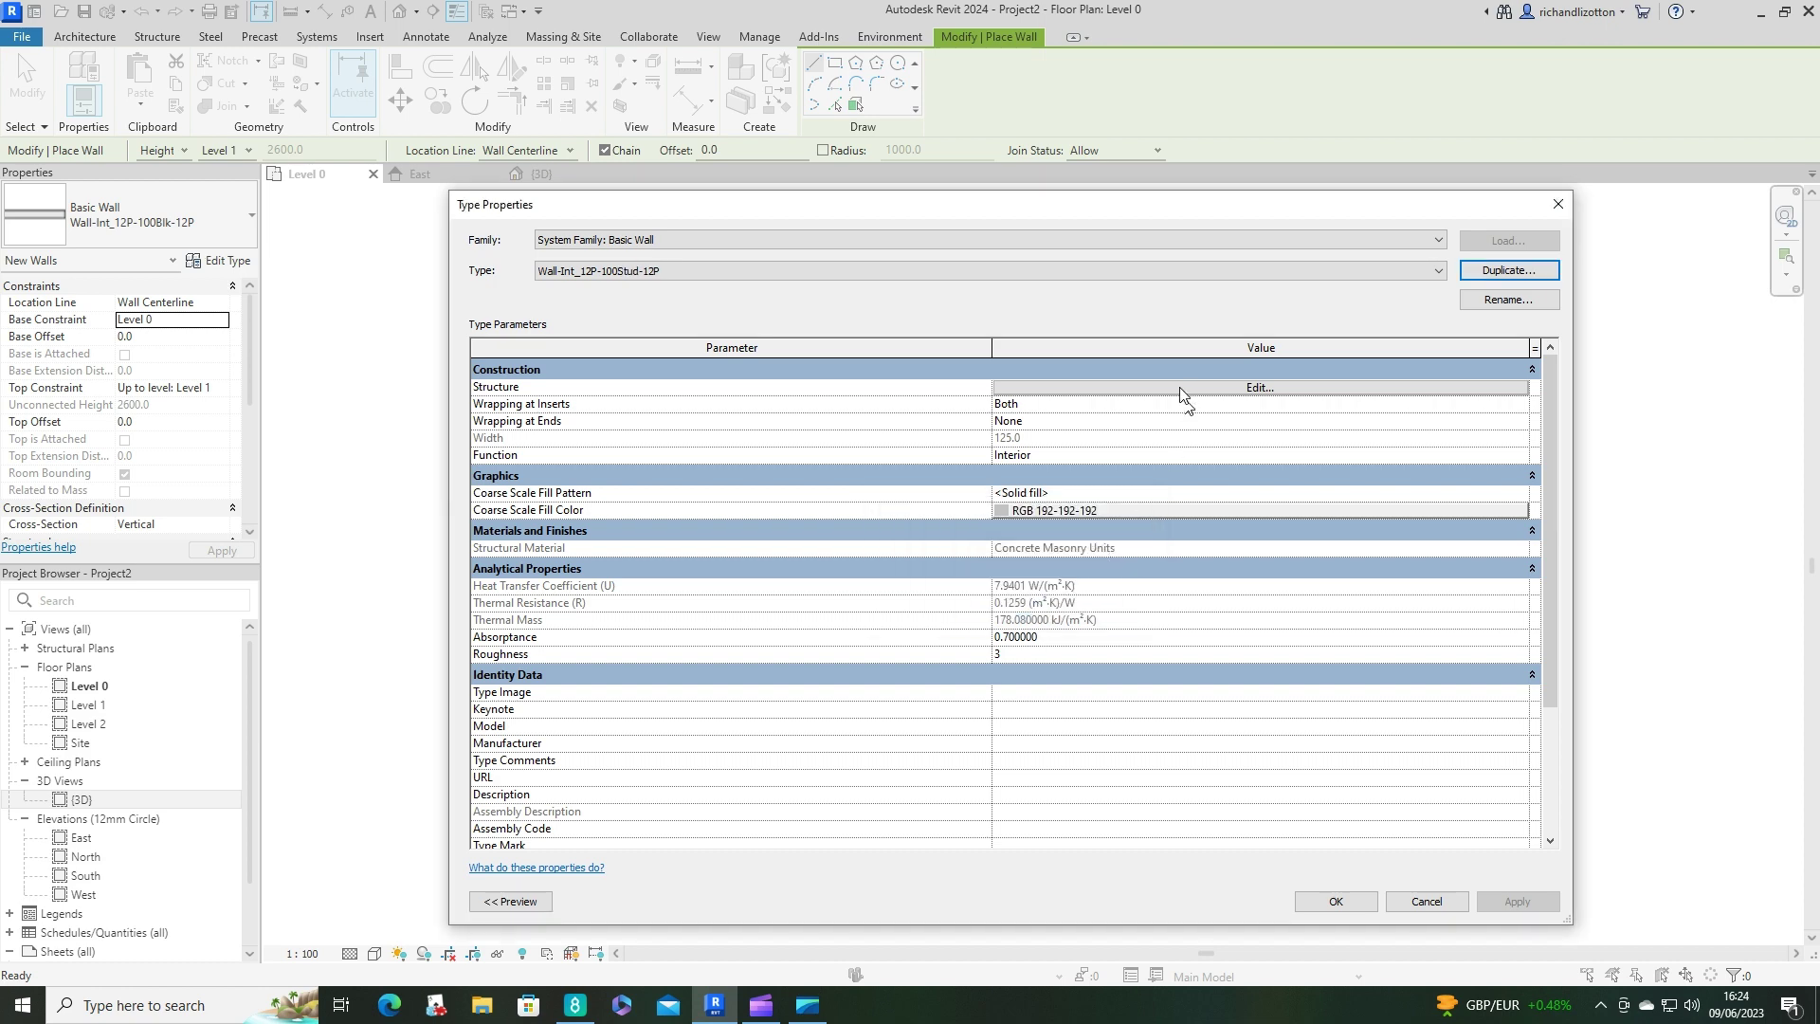
Change the structure layer's material in the new stud wall type to Air and accept the type settings.
left_click(1181, 388)
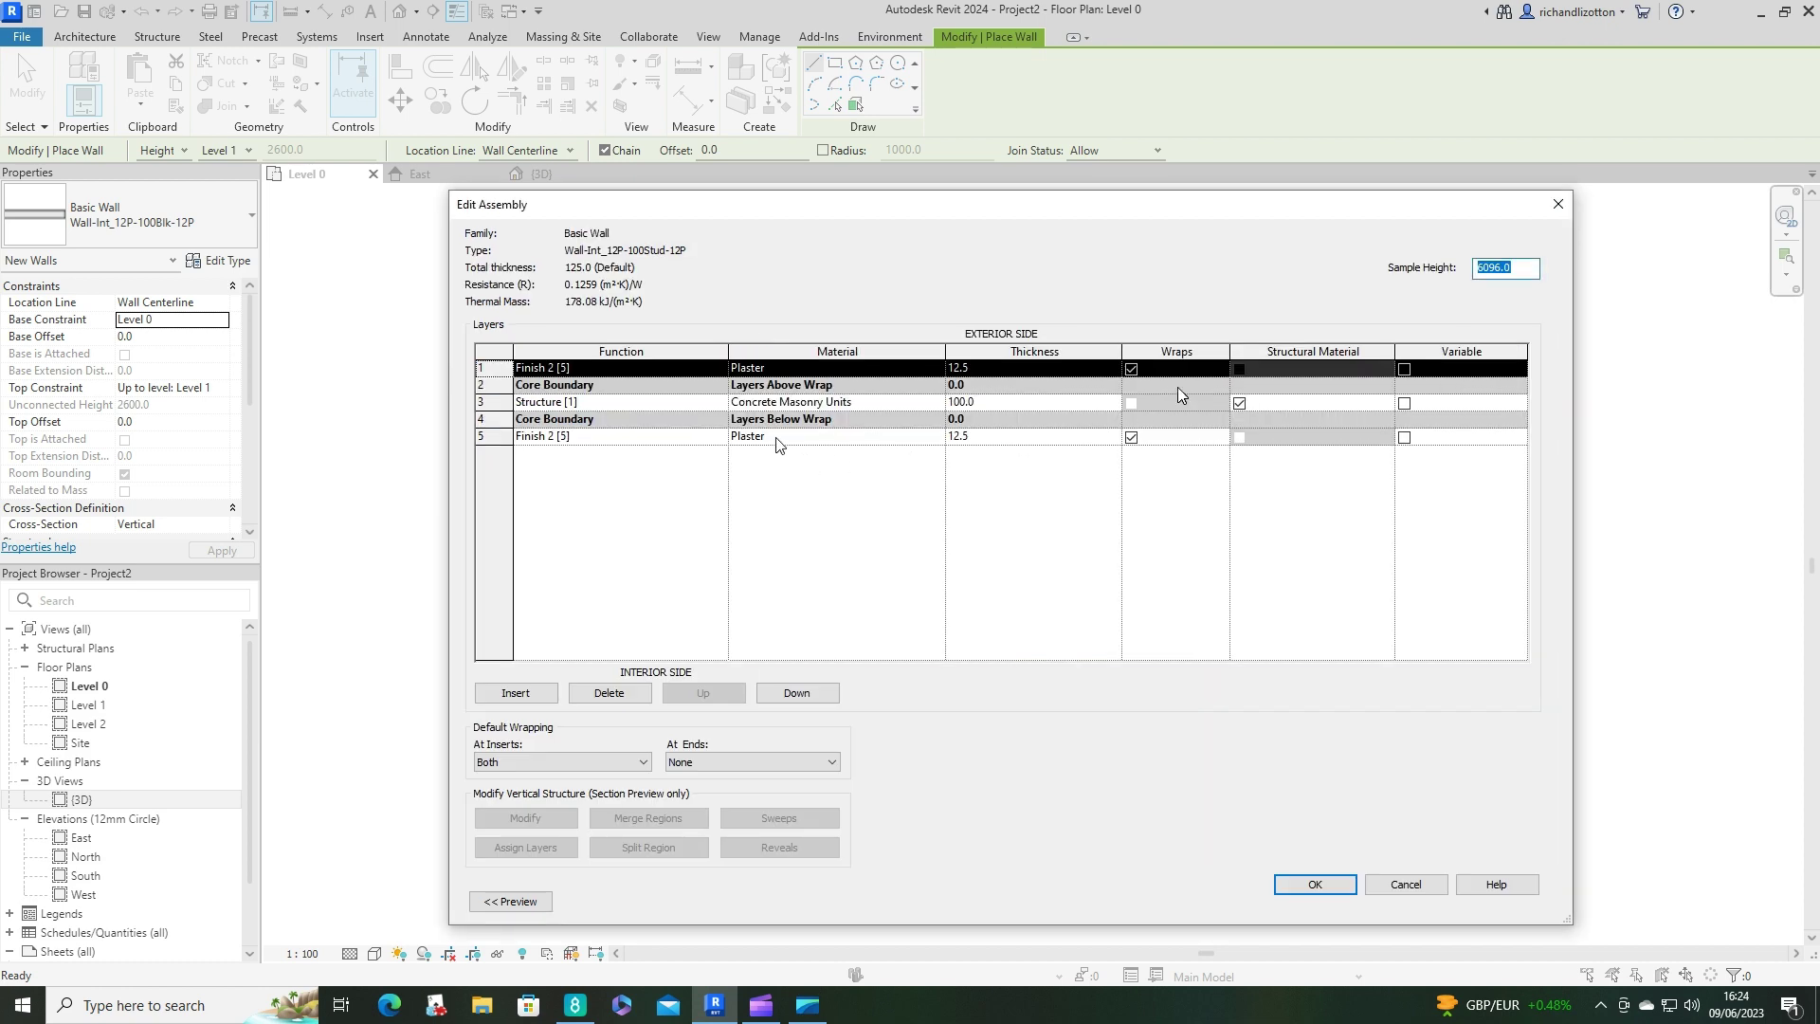
left_click(938, 402)
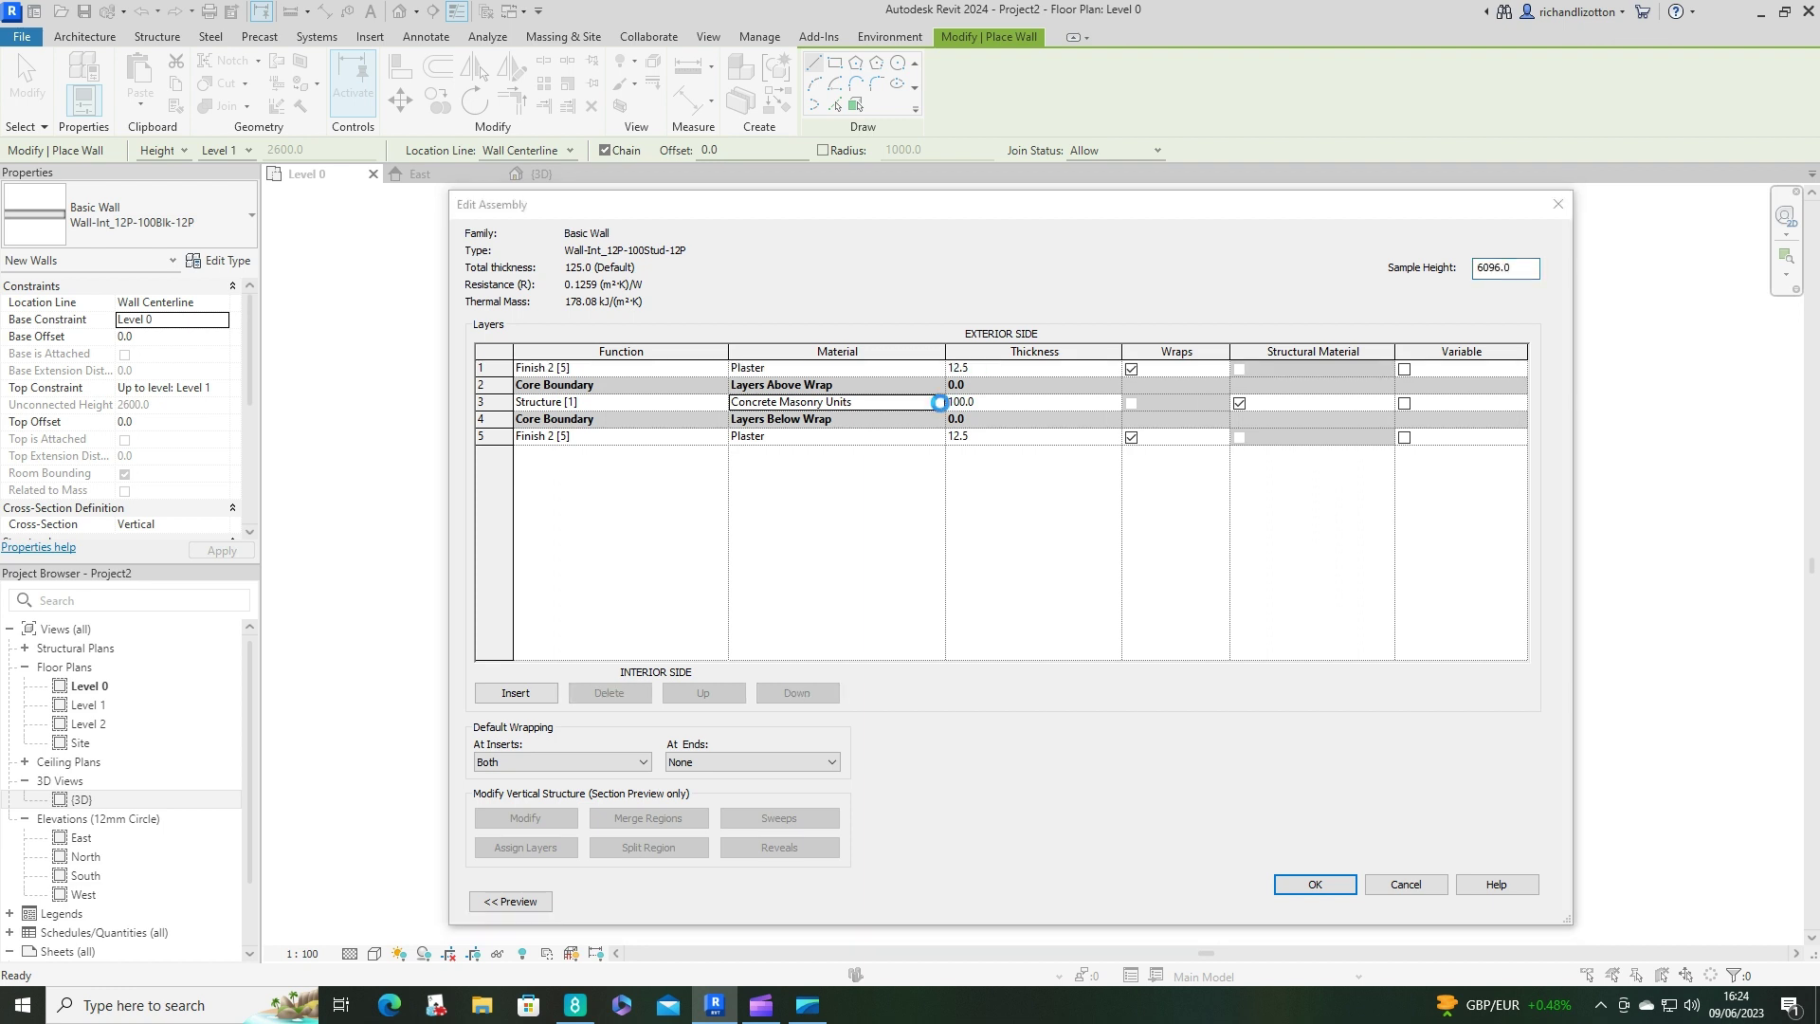
left_click(940, 401)
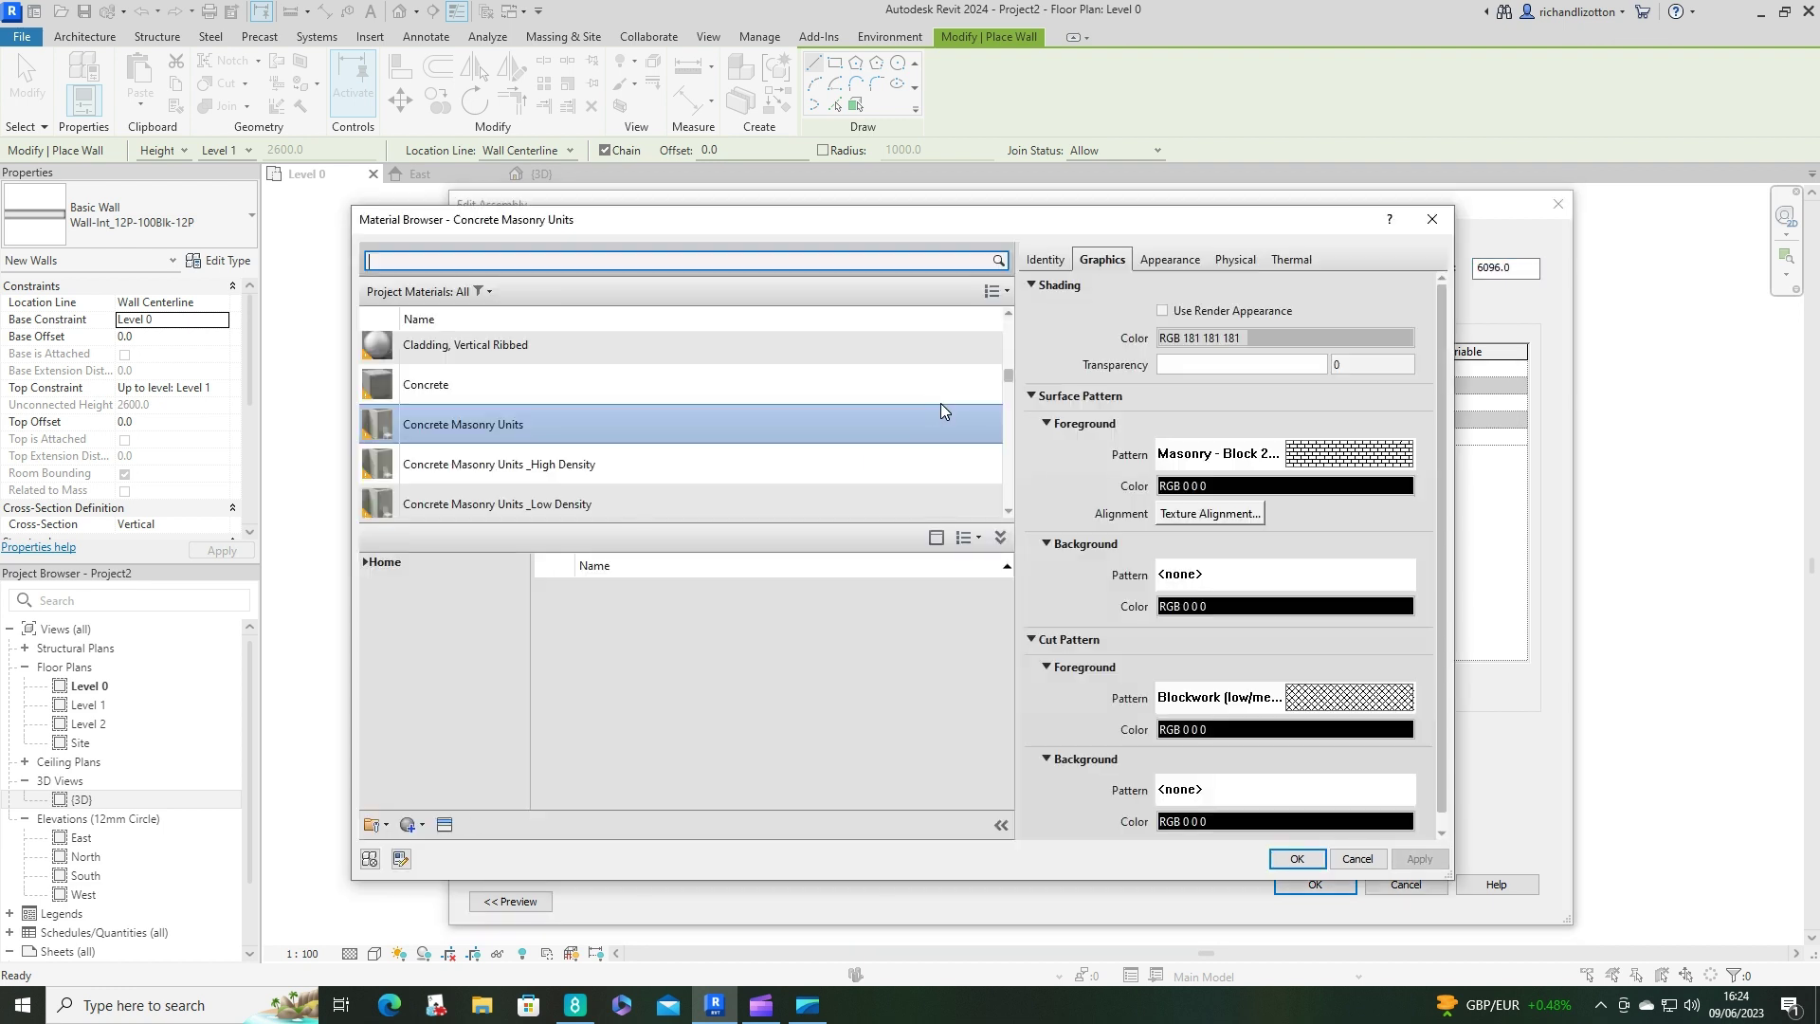
left_click(617, 261)
type("air")
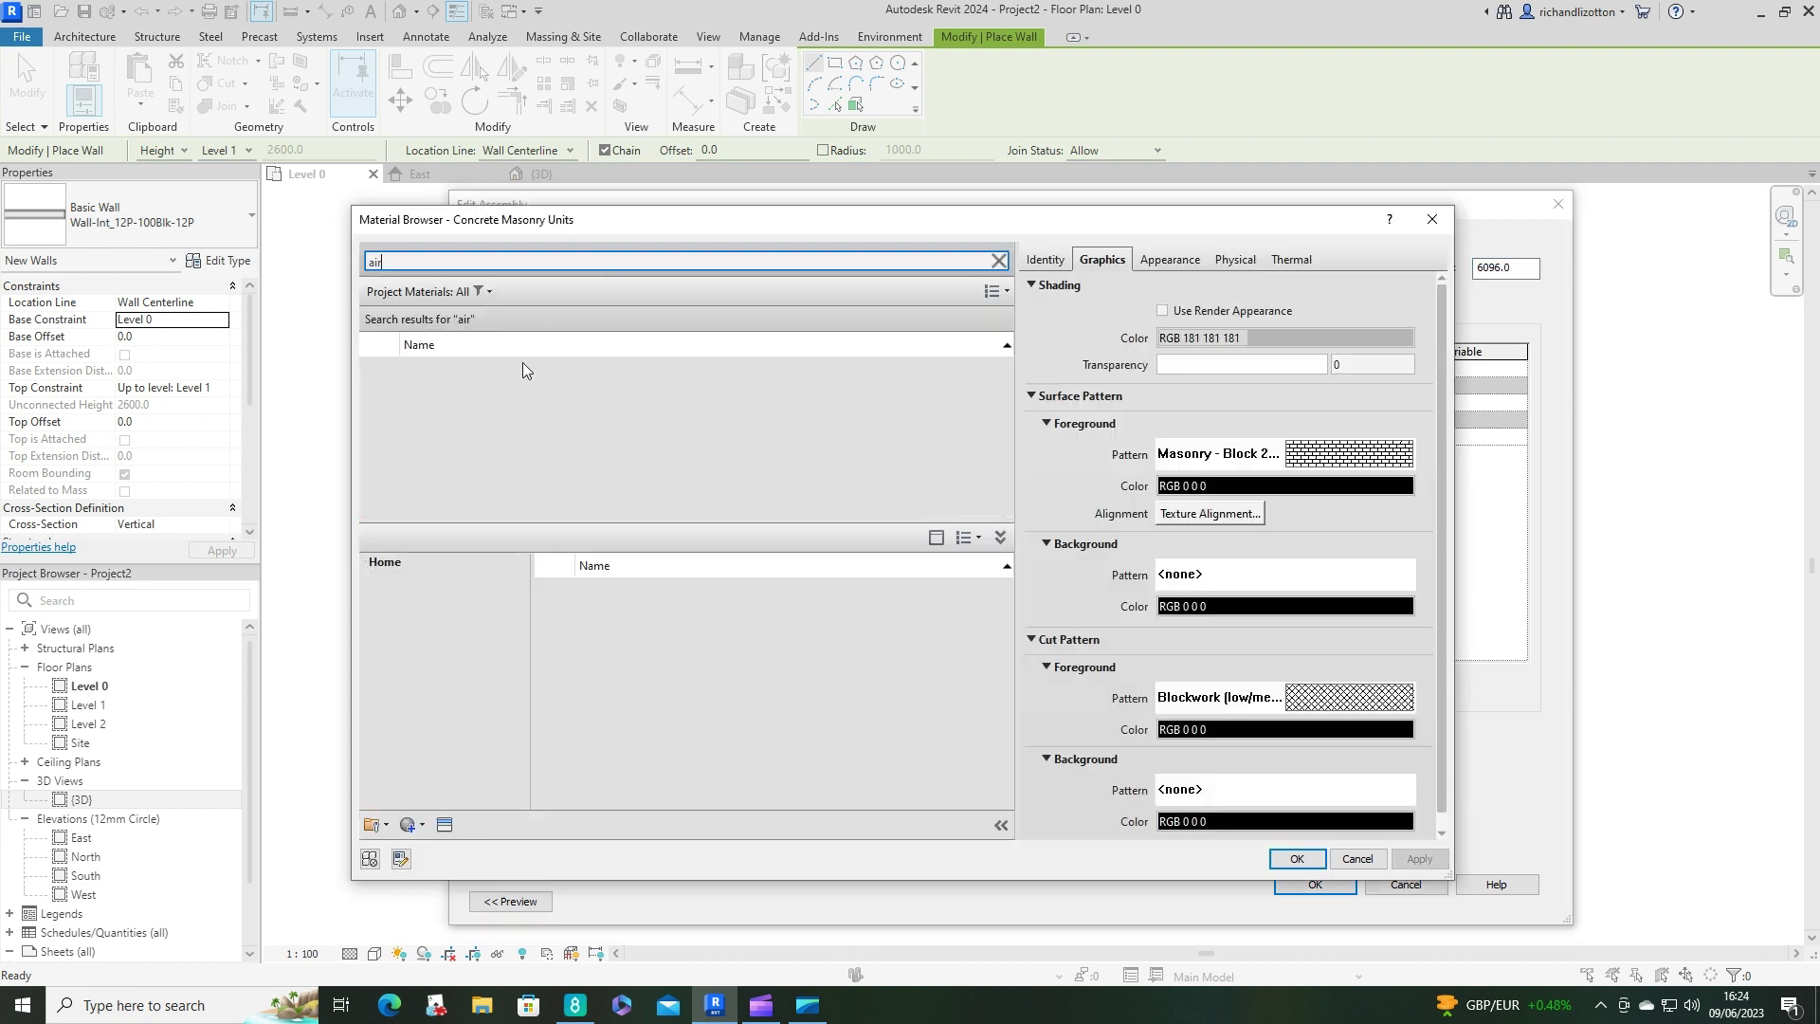
left_click(445, 376)
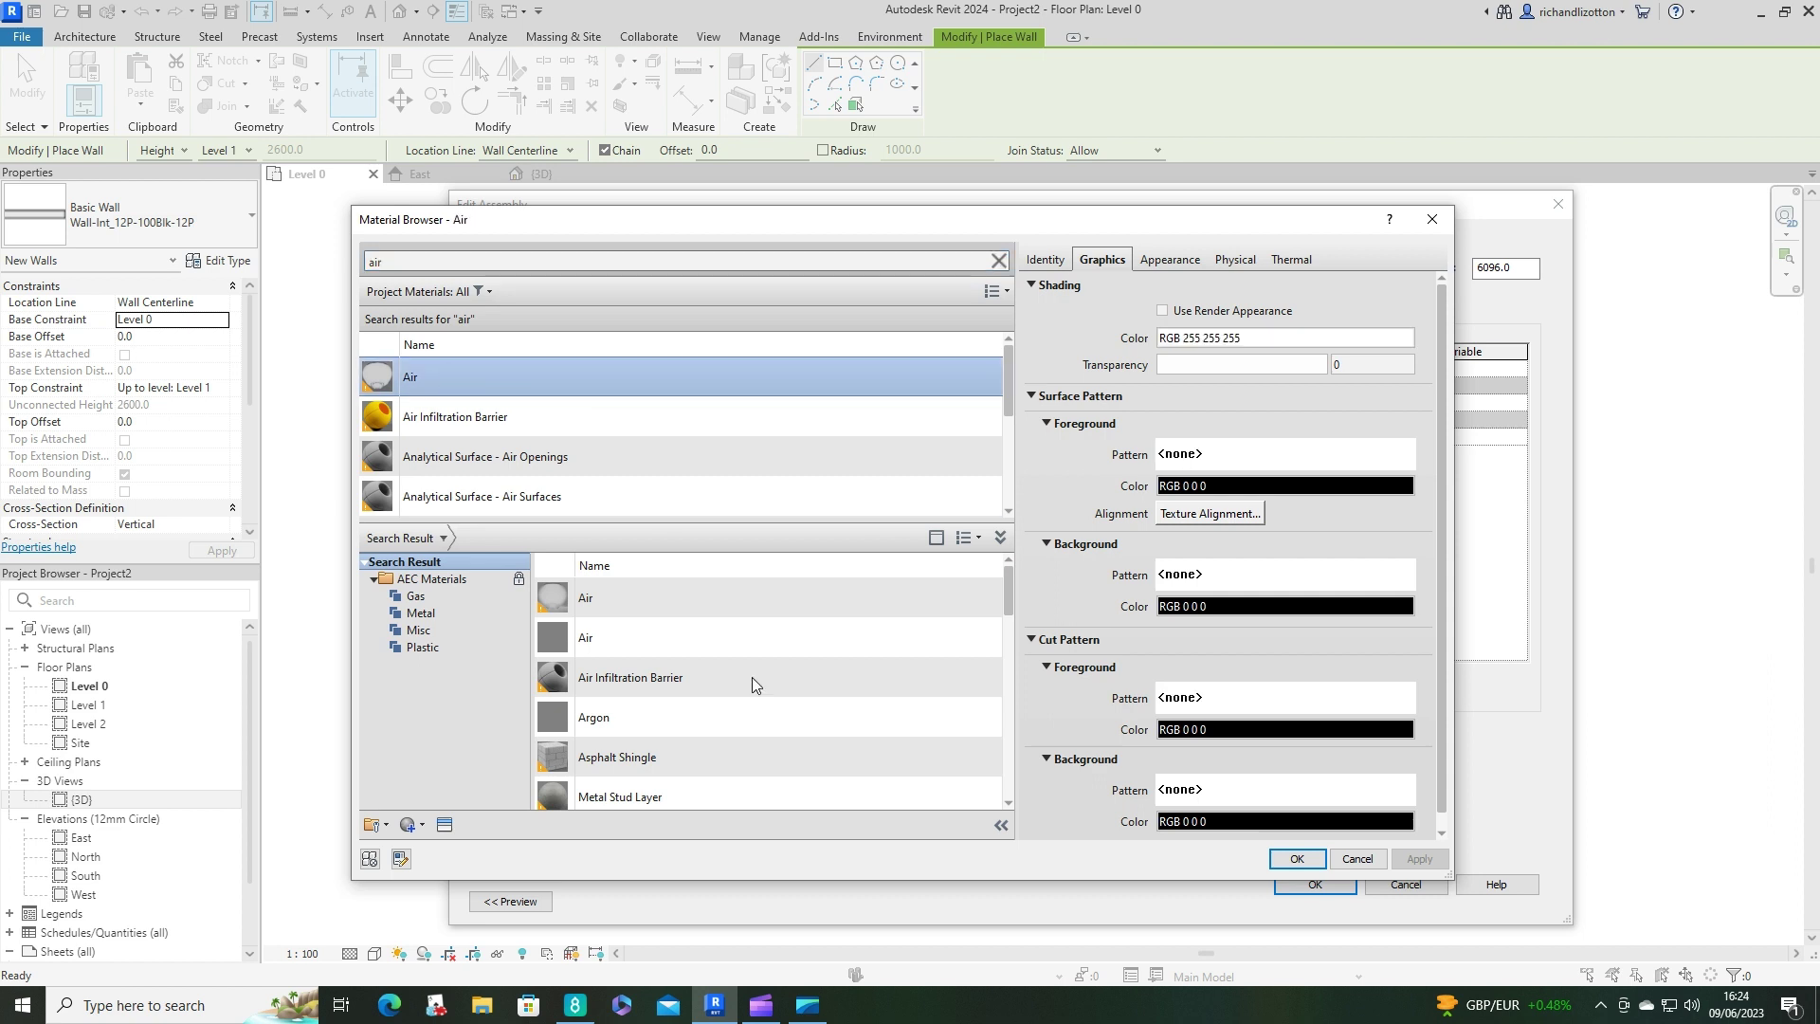
left_click(1296, 859)
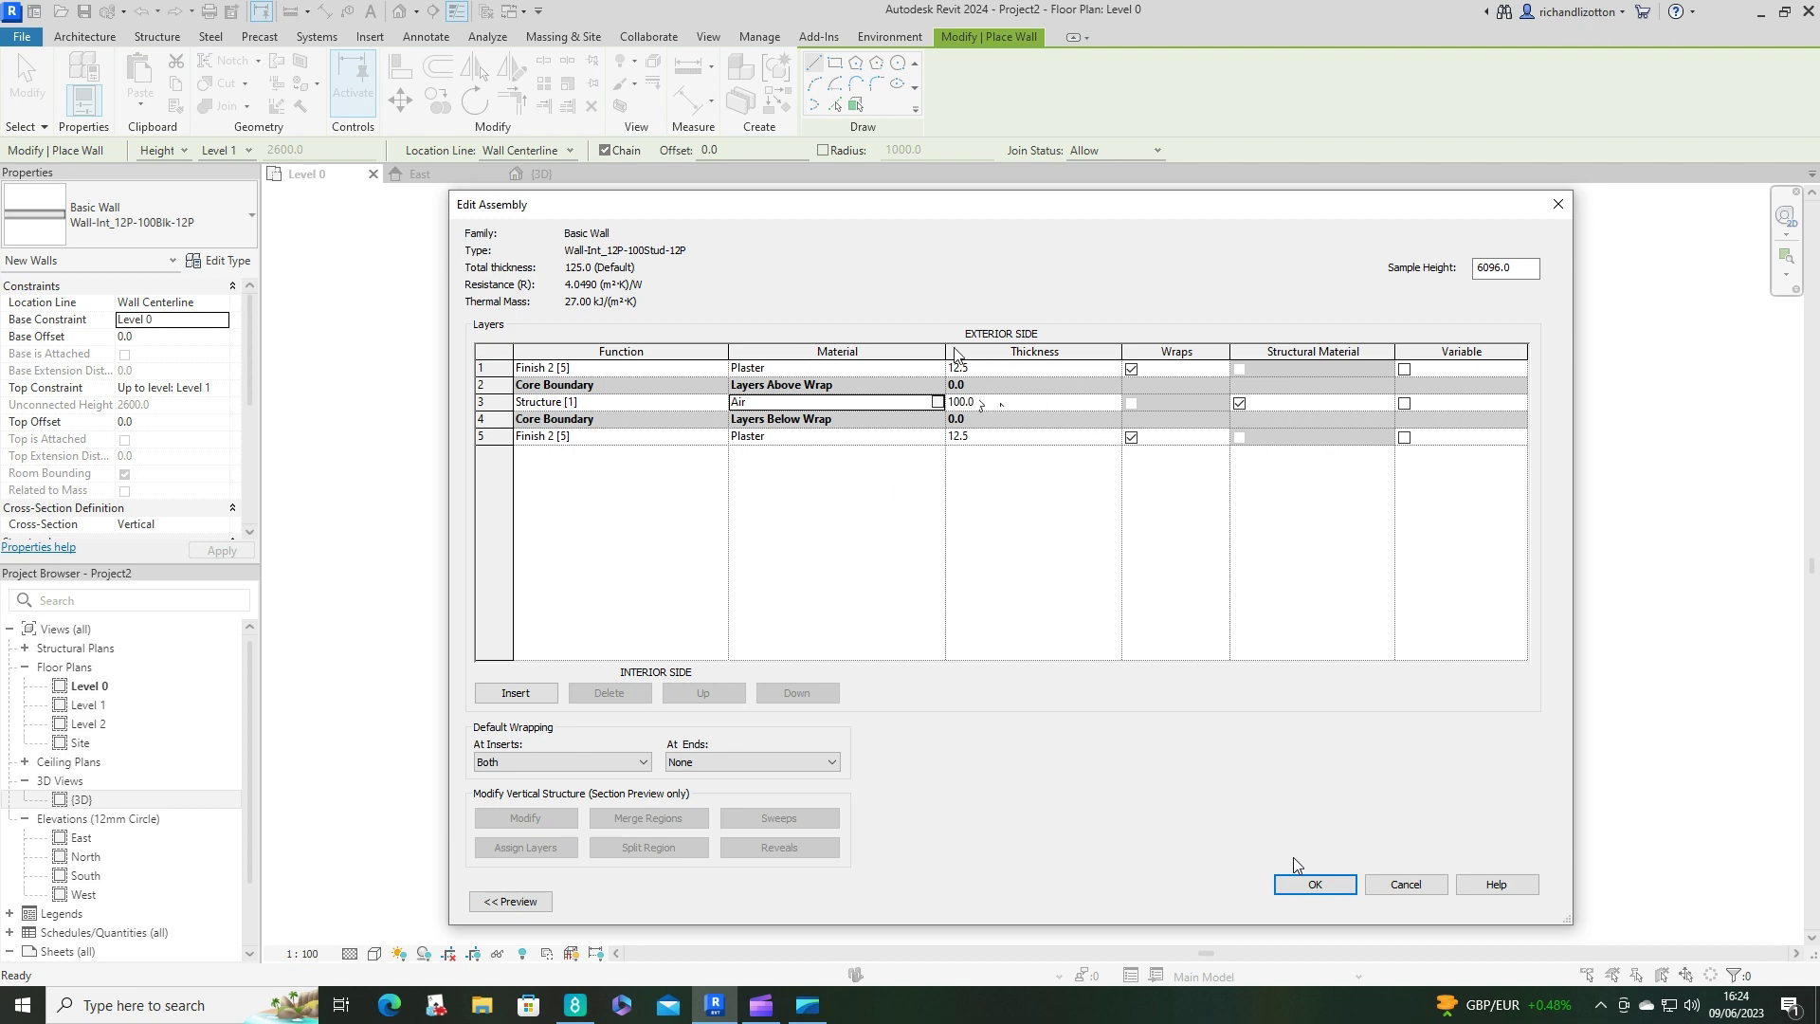
left_click(1326, 880)
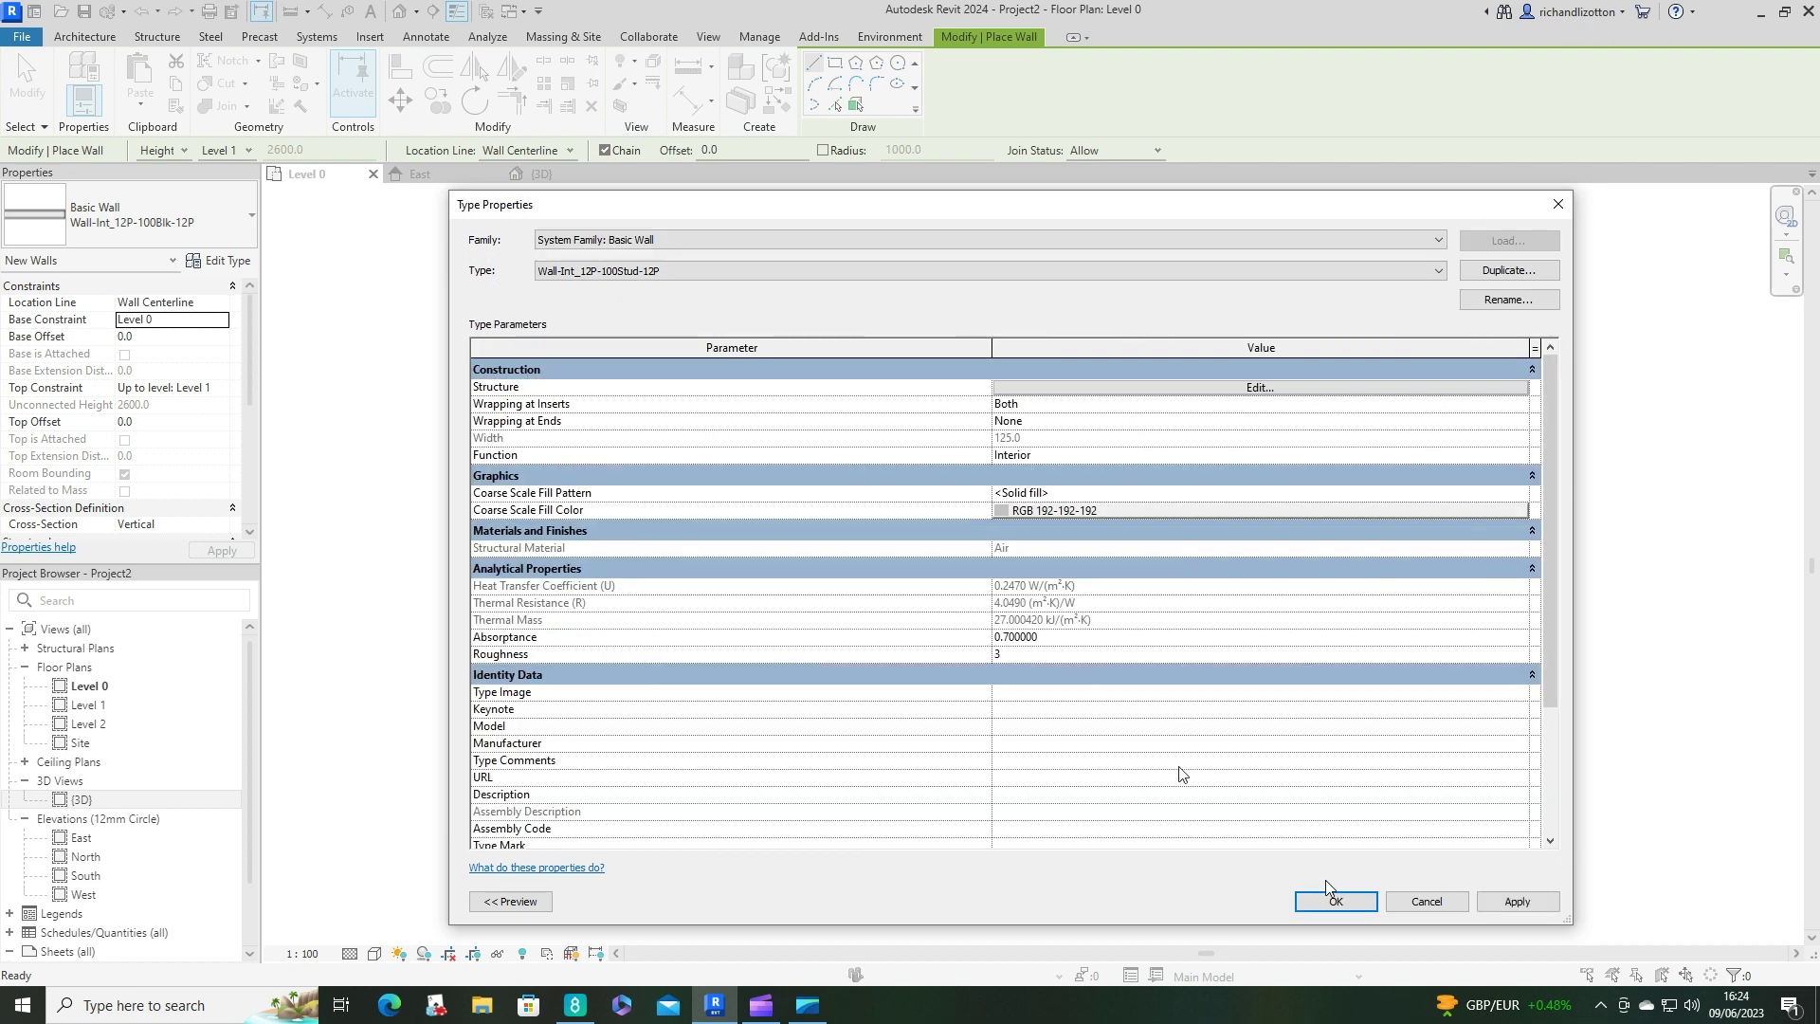
left_click(1331, 902)
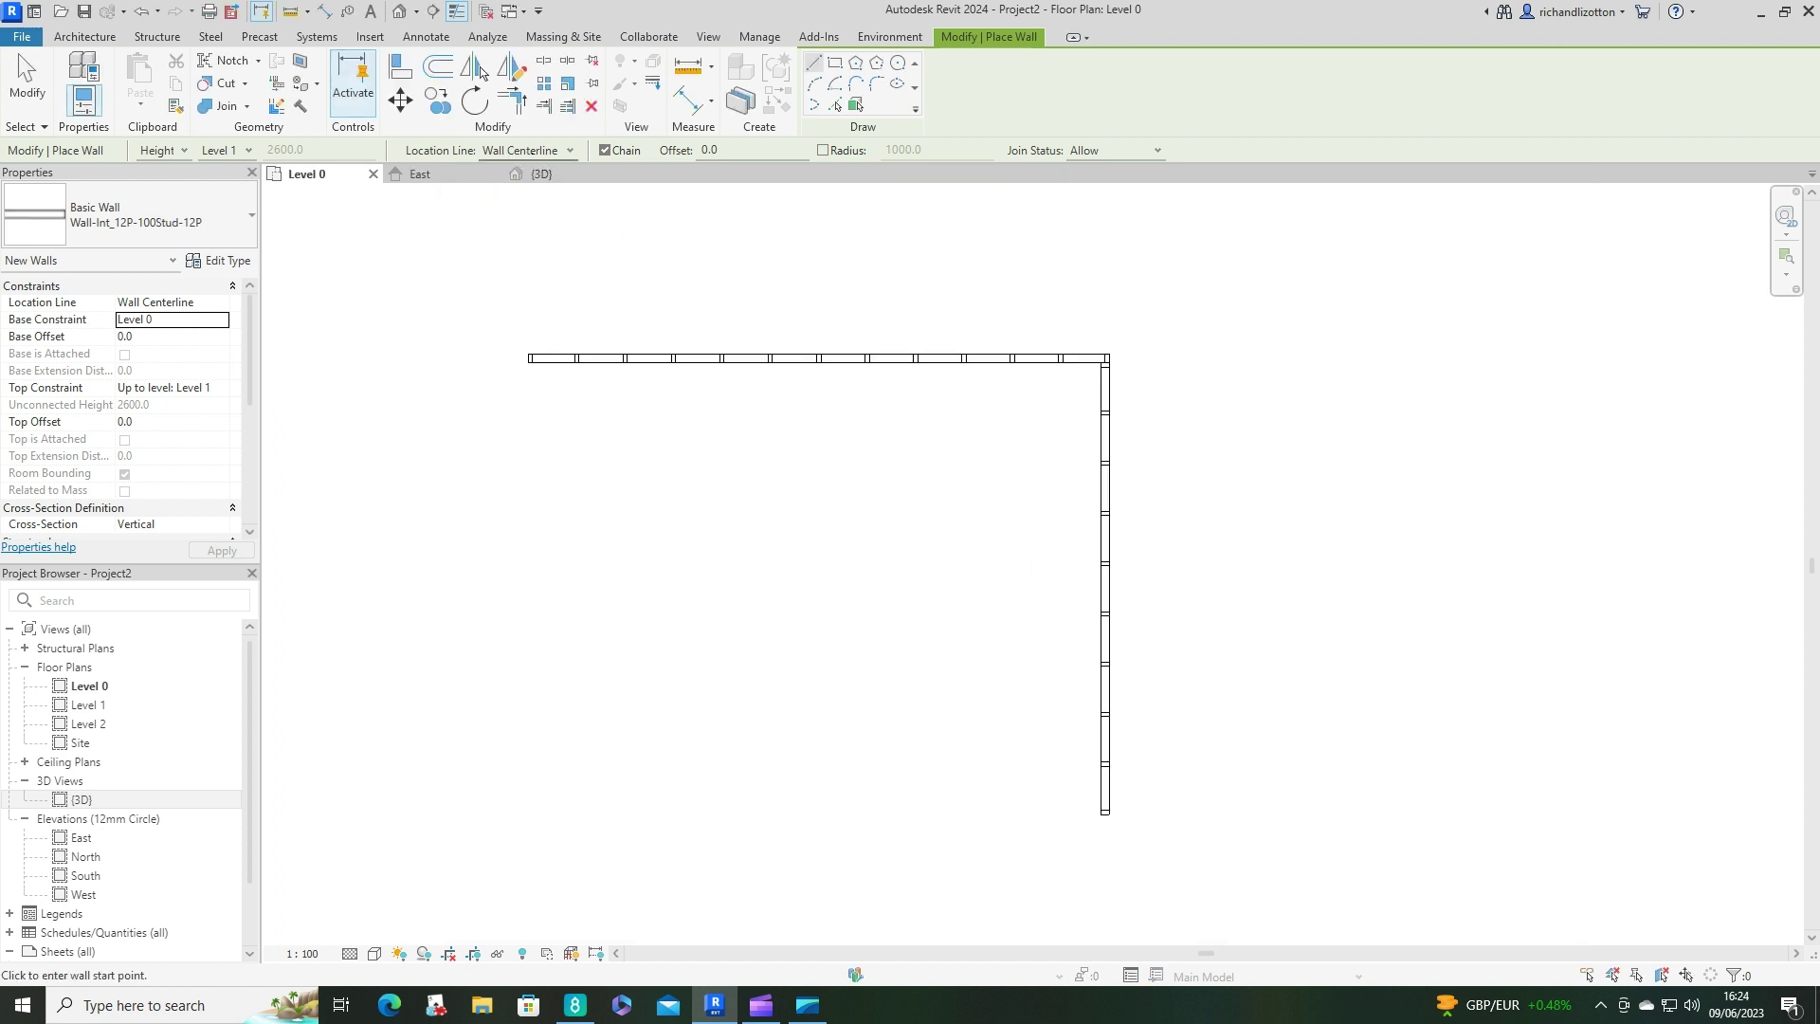
Draw a stud wall along the centreline of the horizontal timber frame wall, from its free end to the corner.
scroll(521, 365, "up", 2)
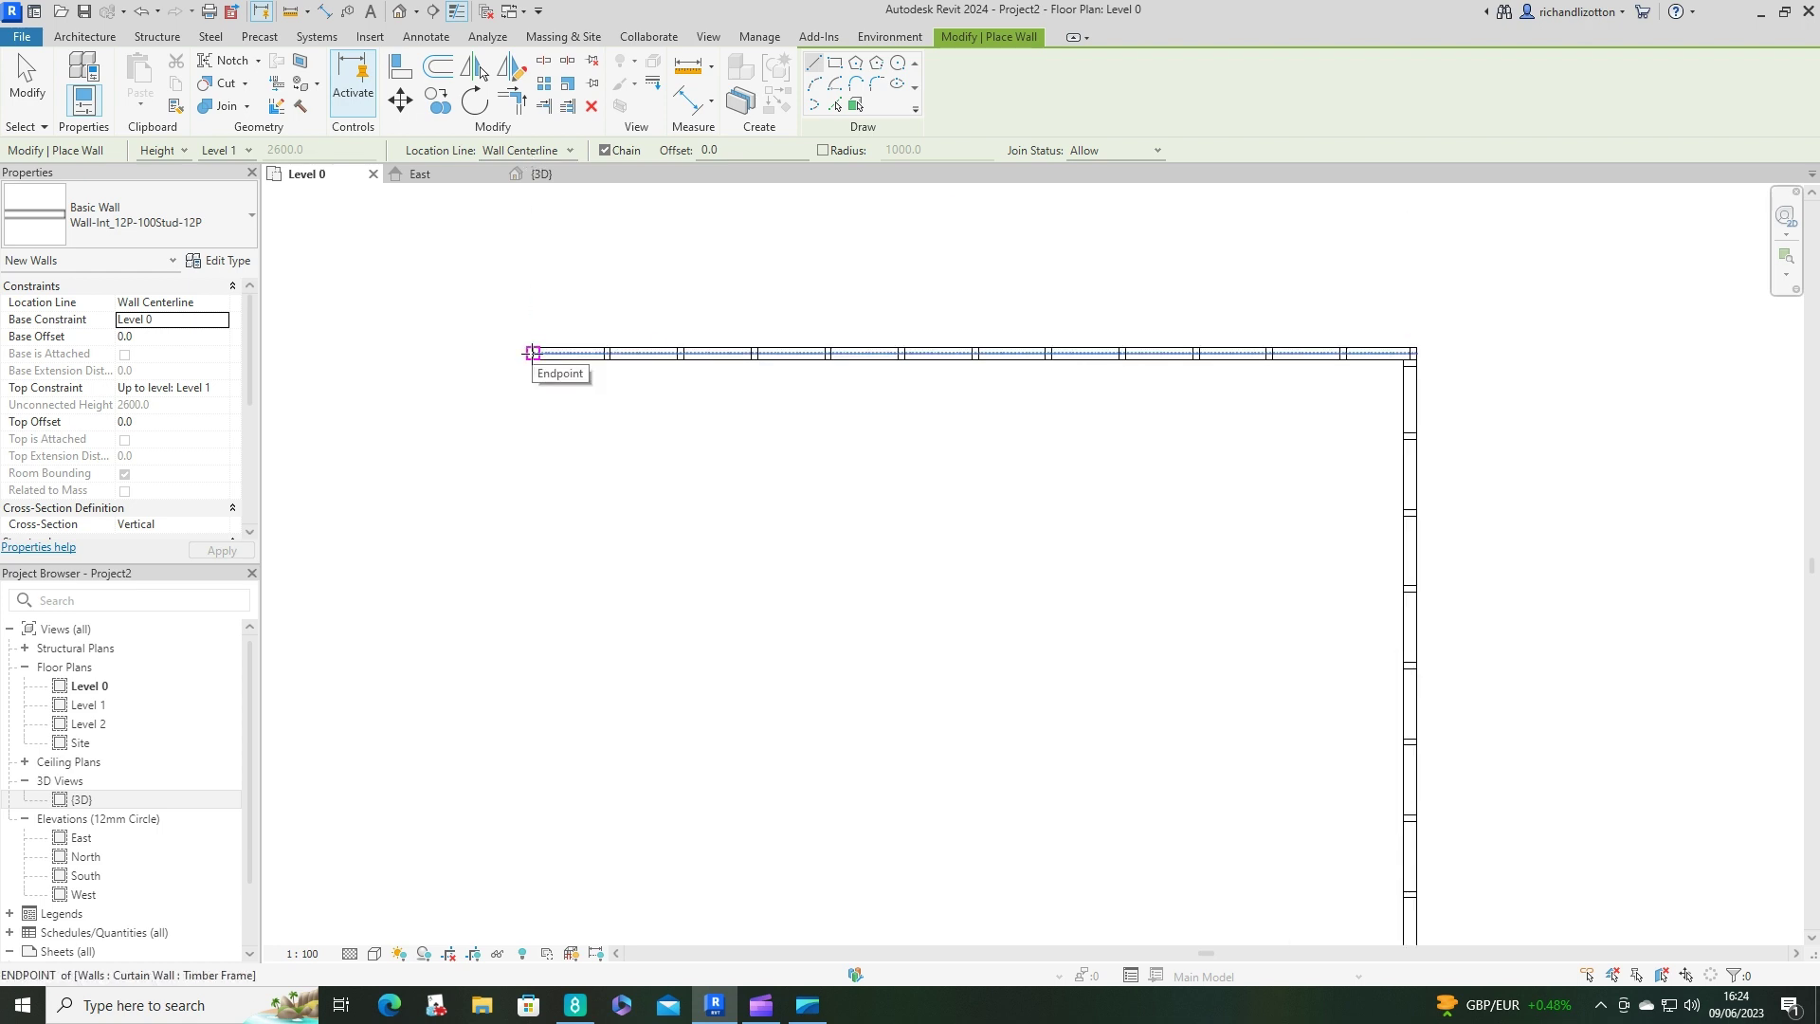
left_click(533, 353)
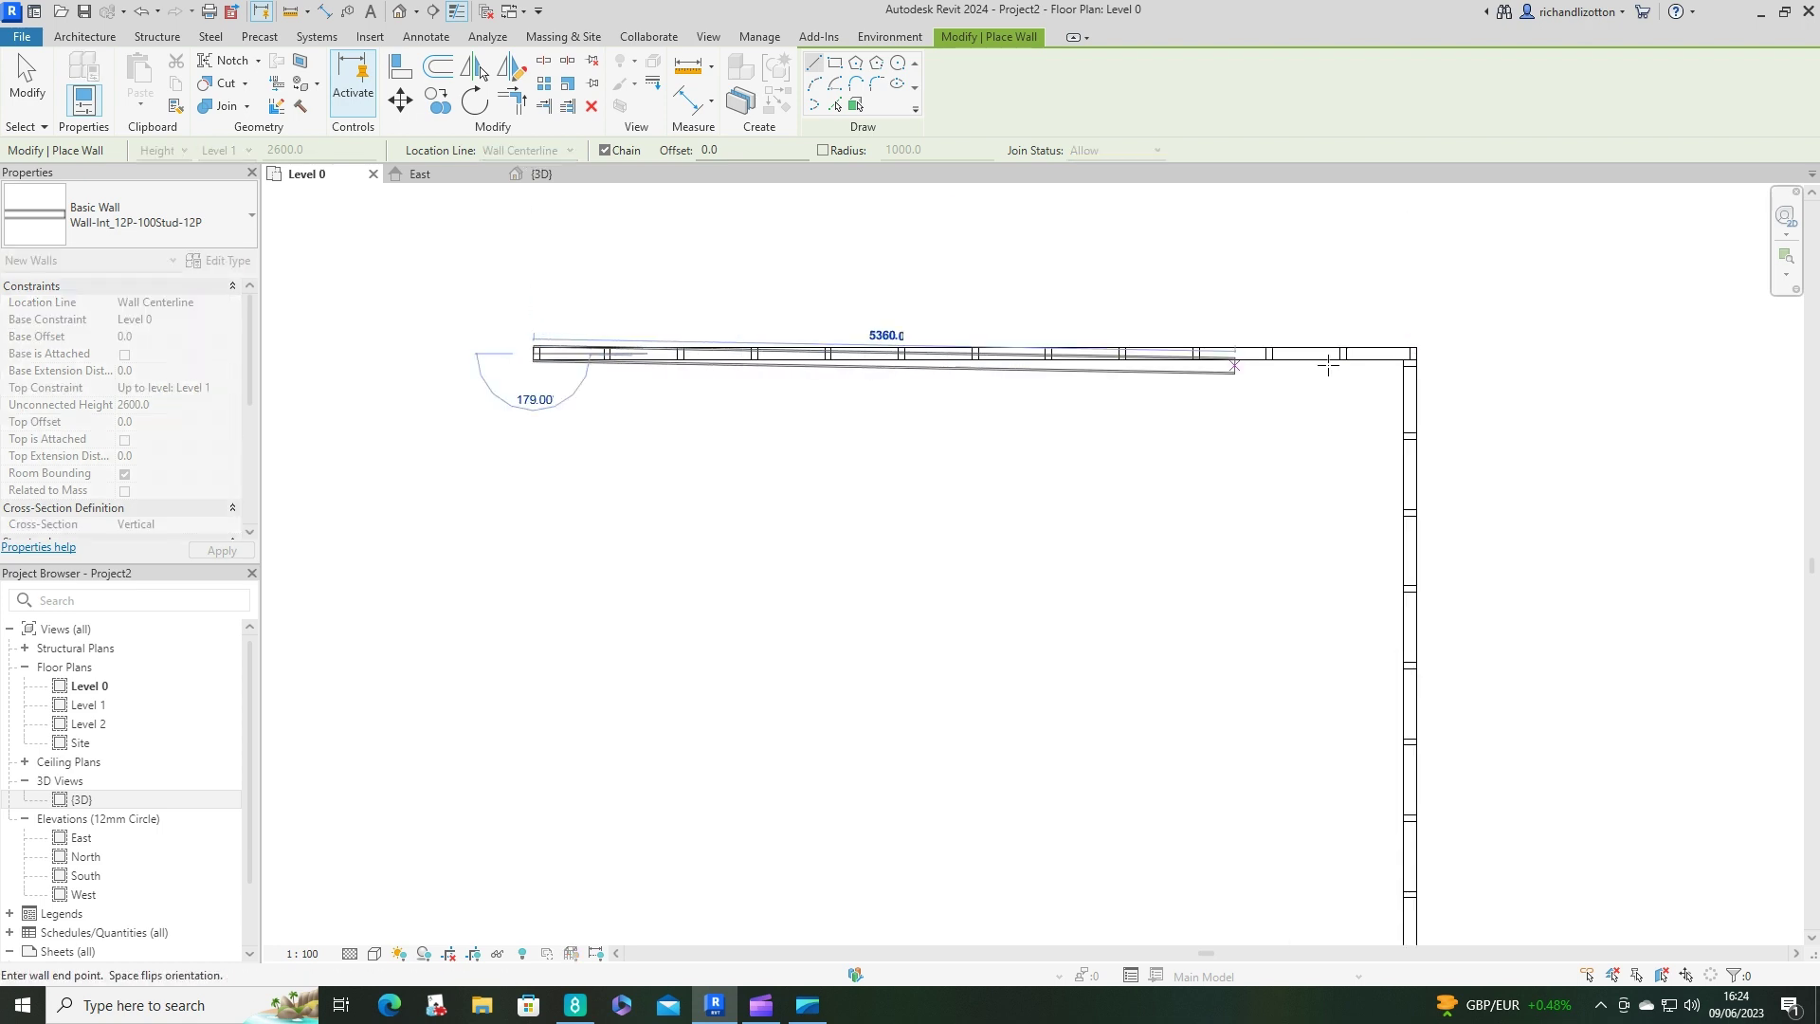
left_click(1411, 353)
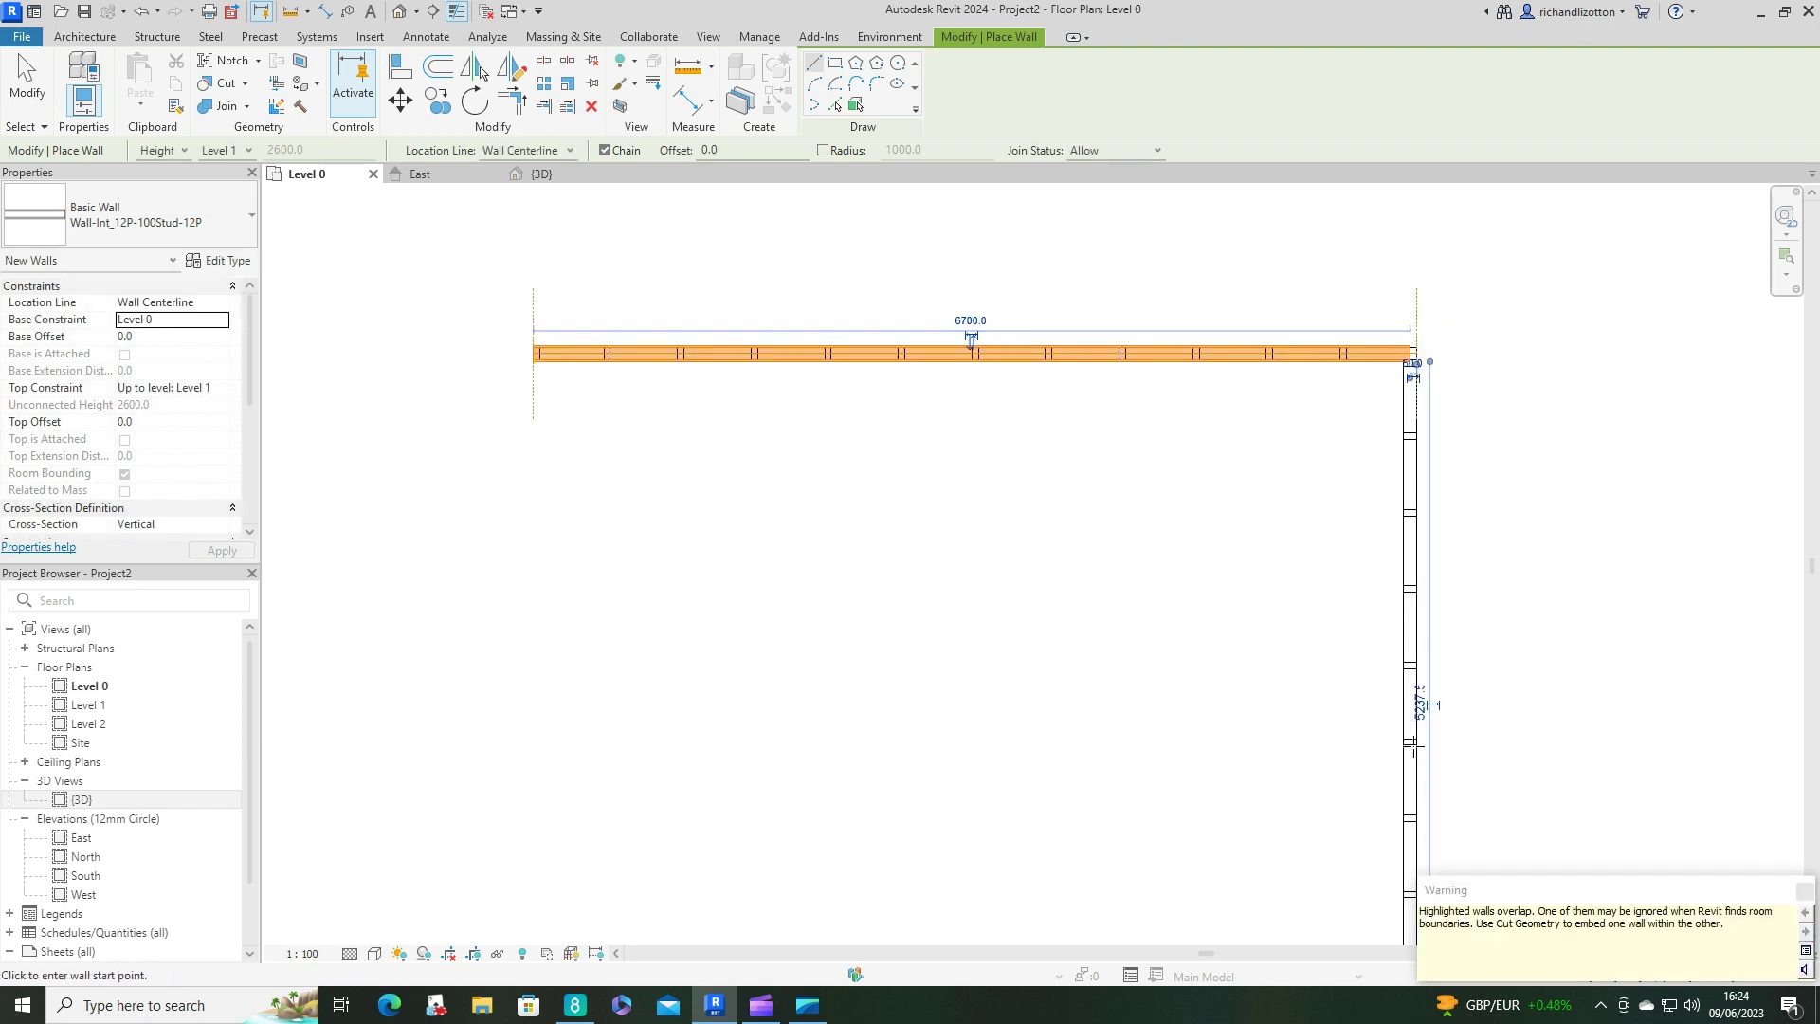
left_click(1804, 891)
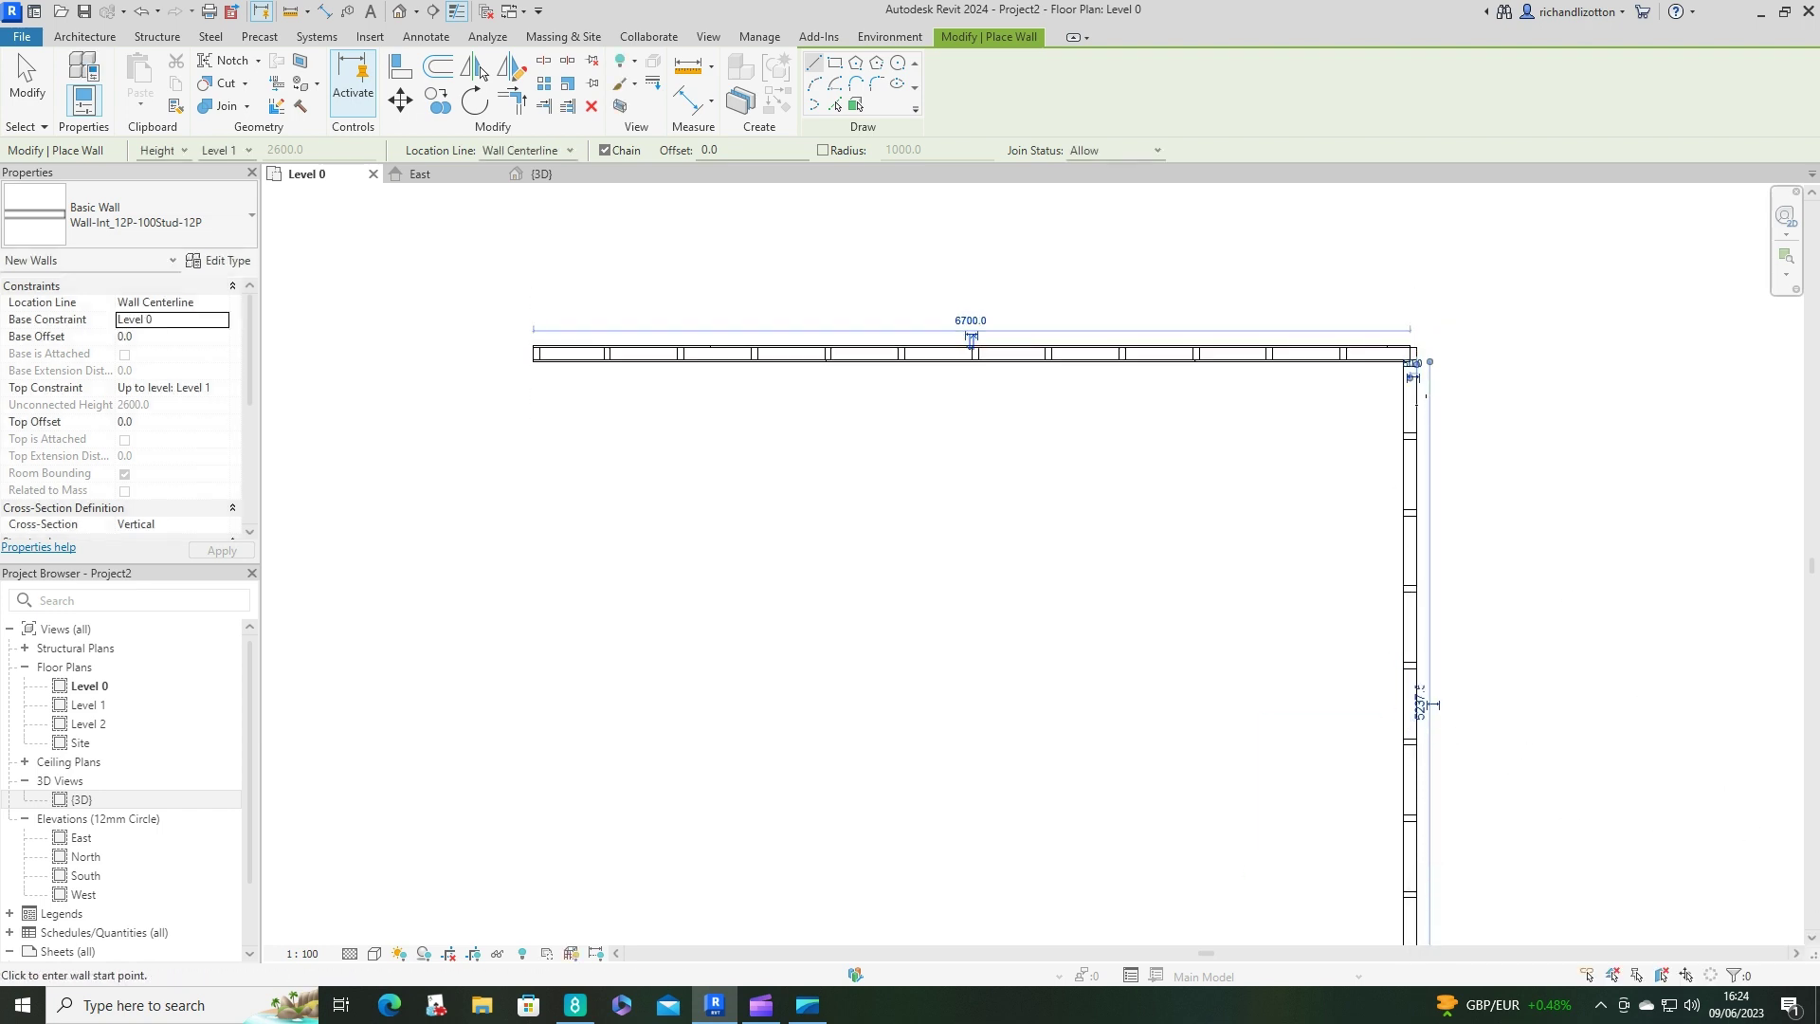
Draw a second stud wall along the vertical timber frame wall's centreline, from the corner to its lower endpoint, and finish wall placement.
left_click(1411, 353)
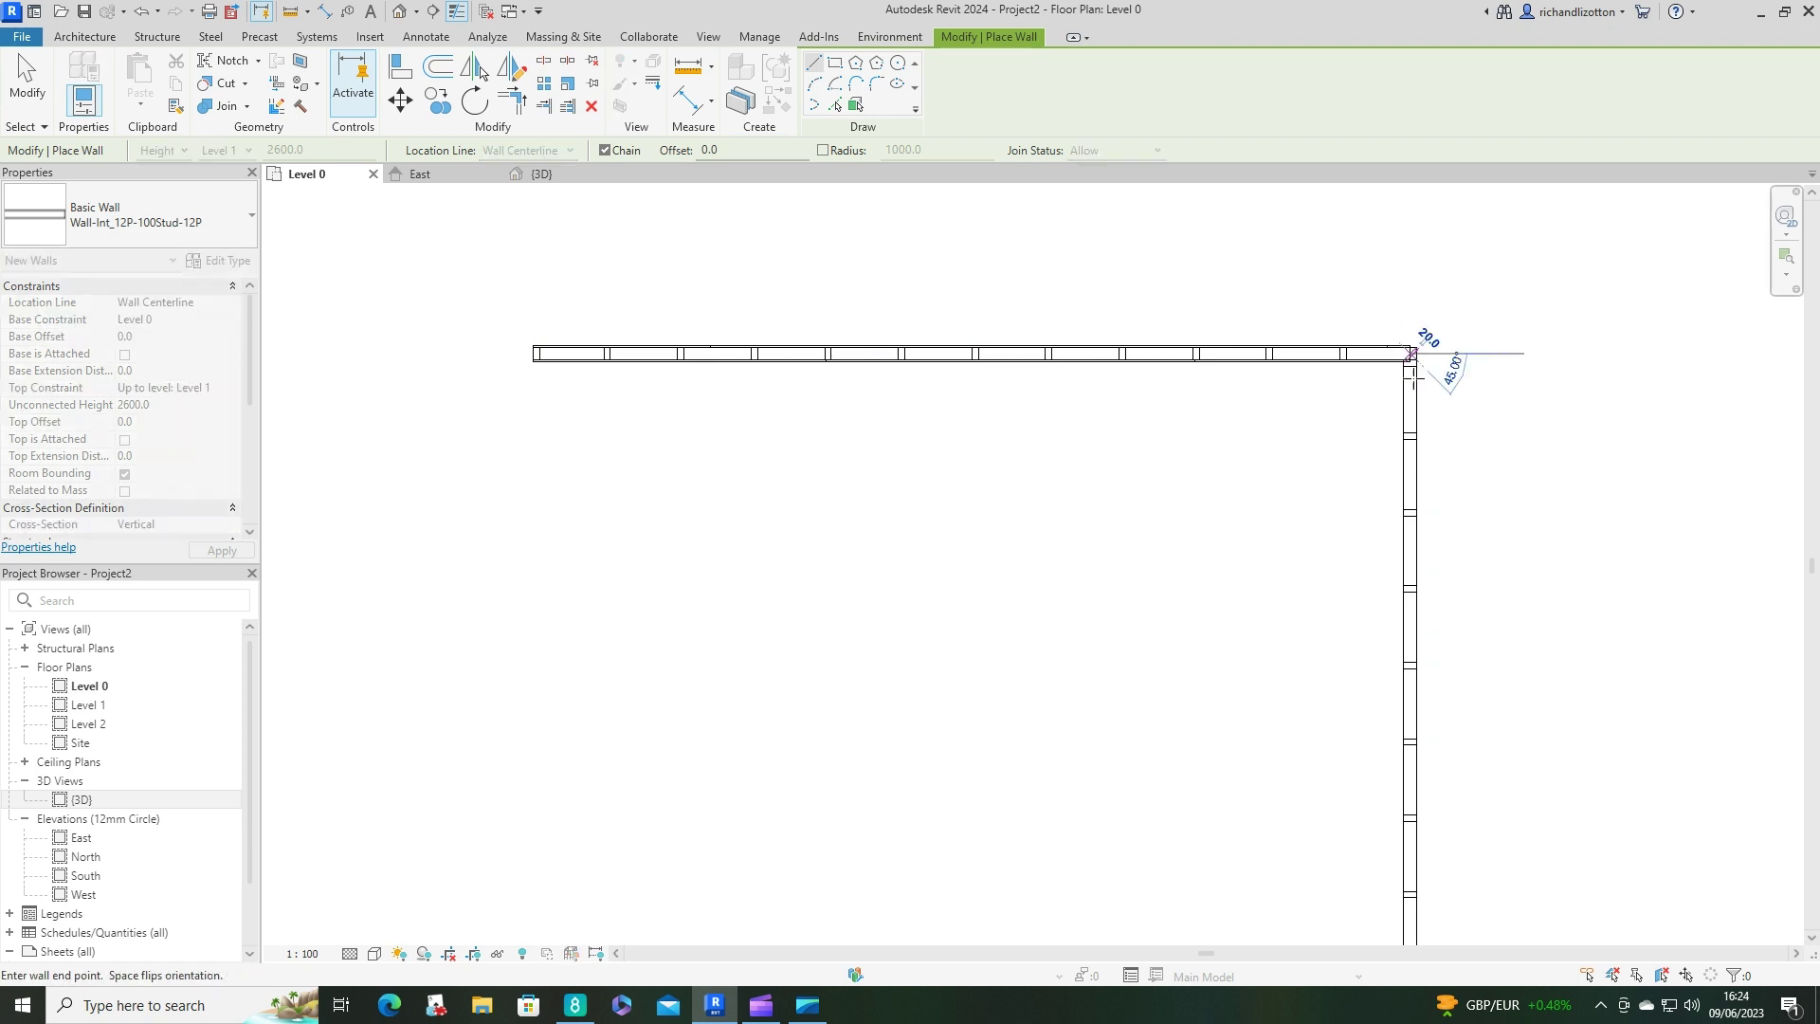
scroll(1492, 713, "down", 2)
middle_click_drag(1463, 793, 1362, 533)
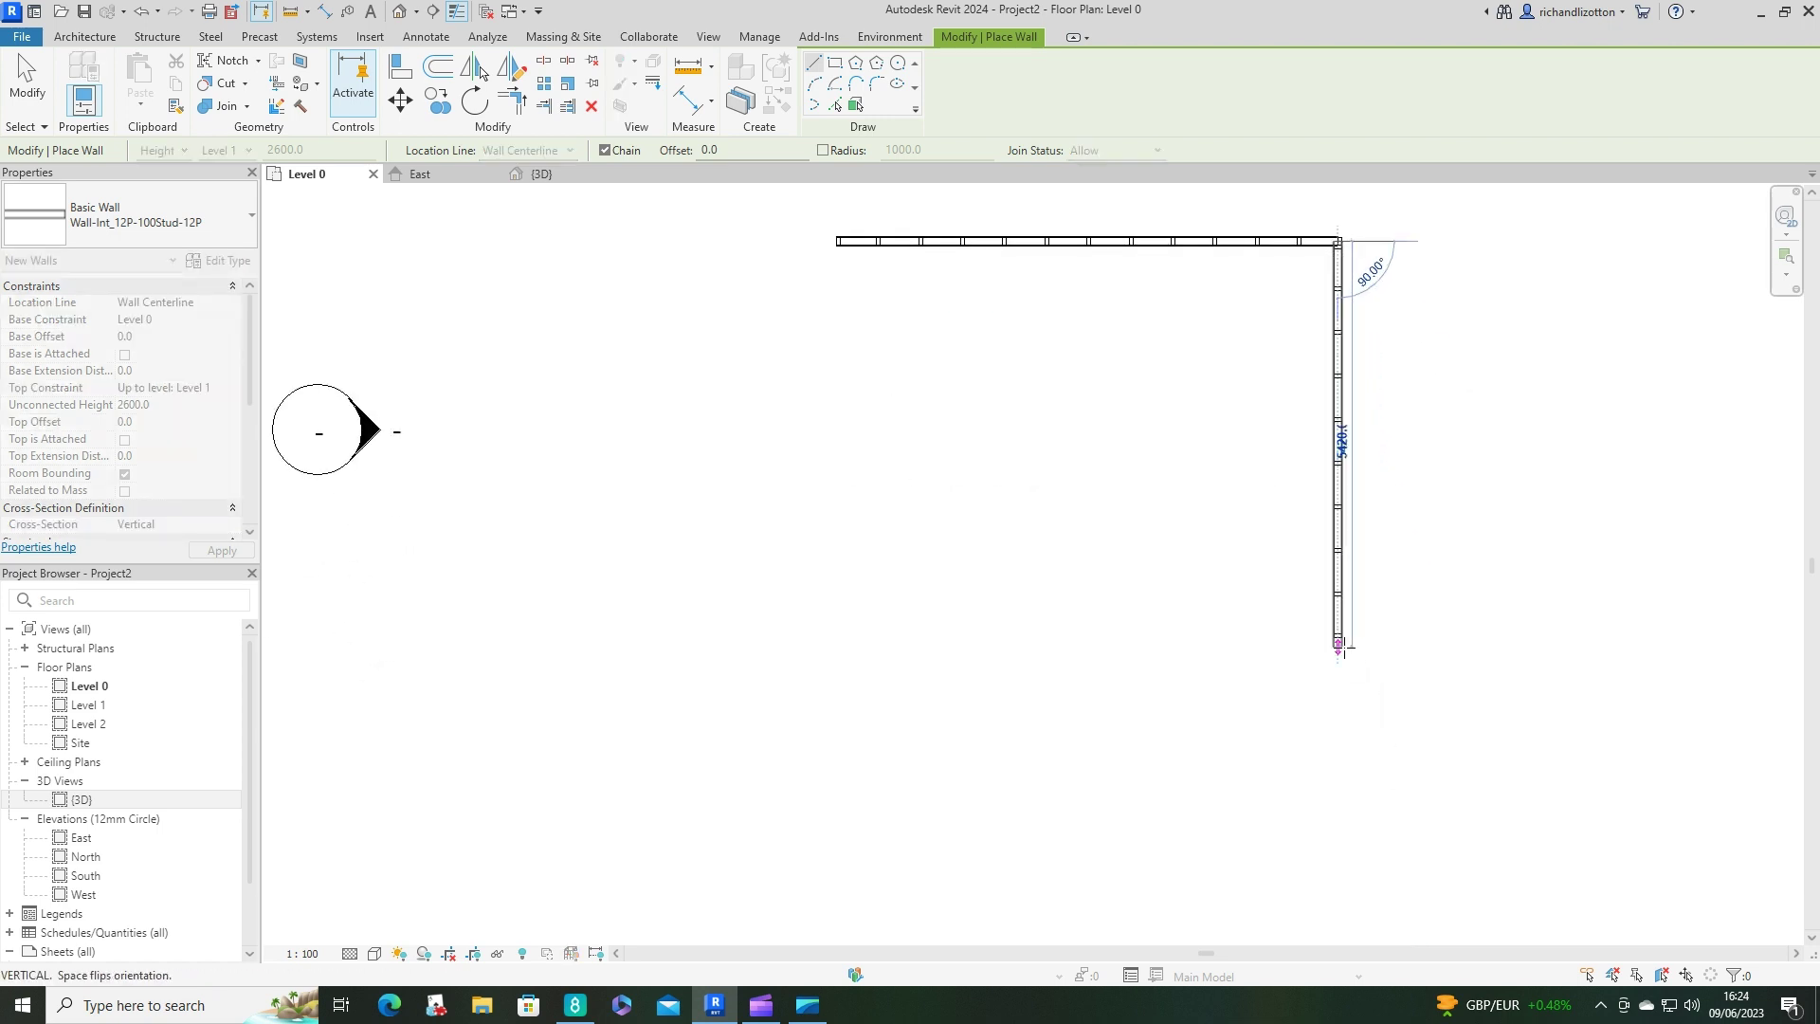
scroll(1340, 647, "up", 3)
left_click(1324, 616)
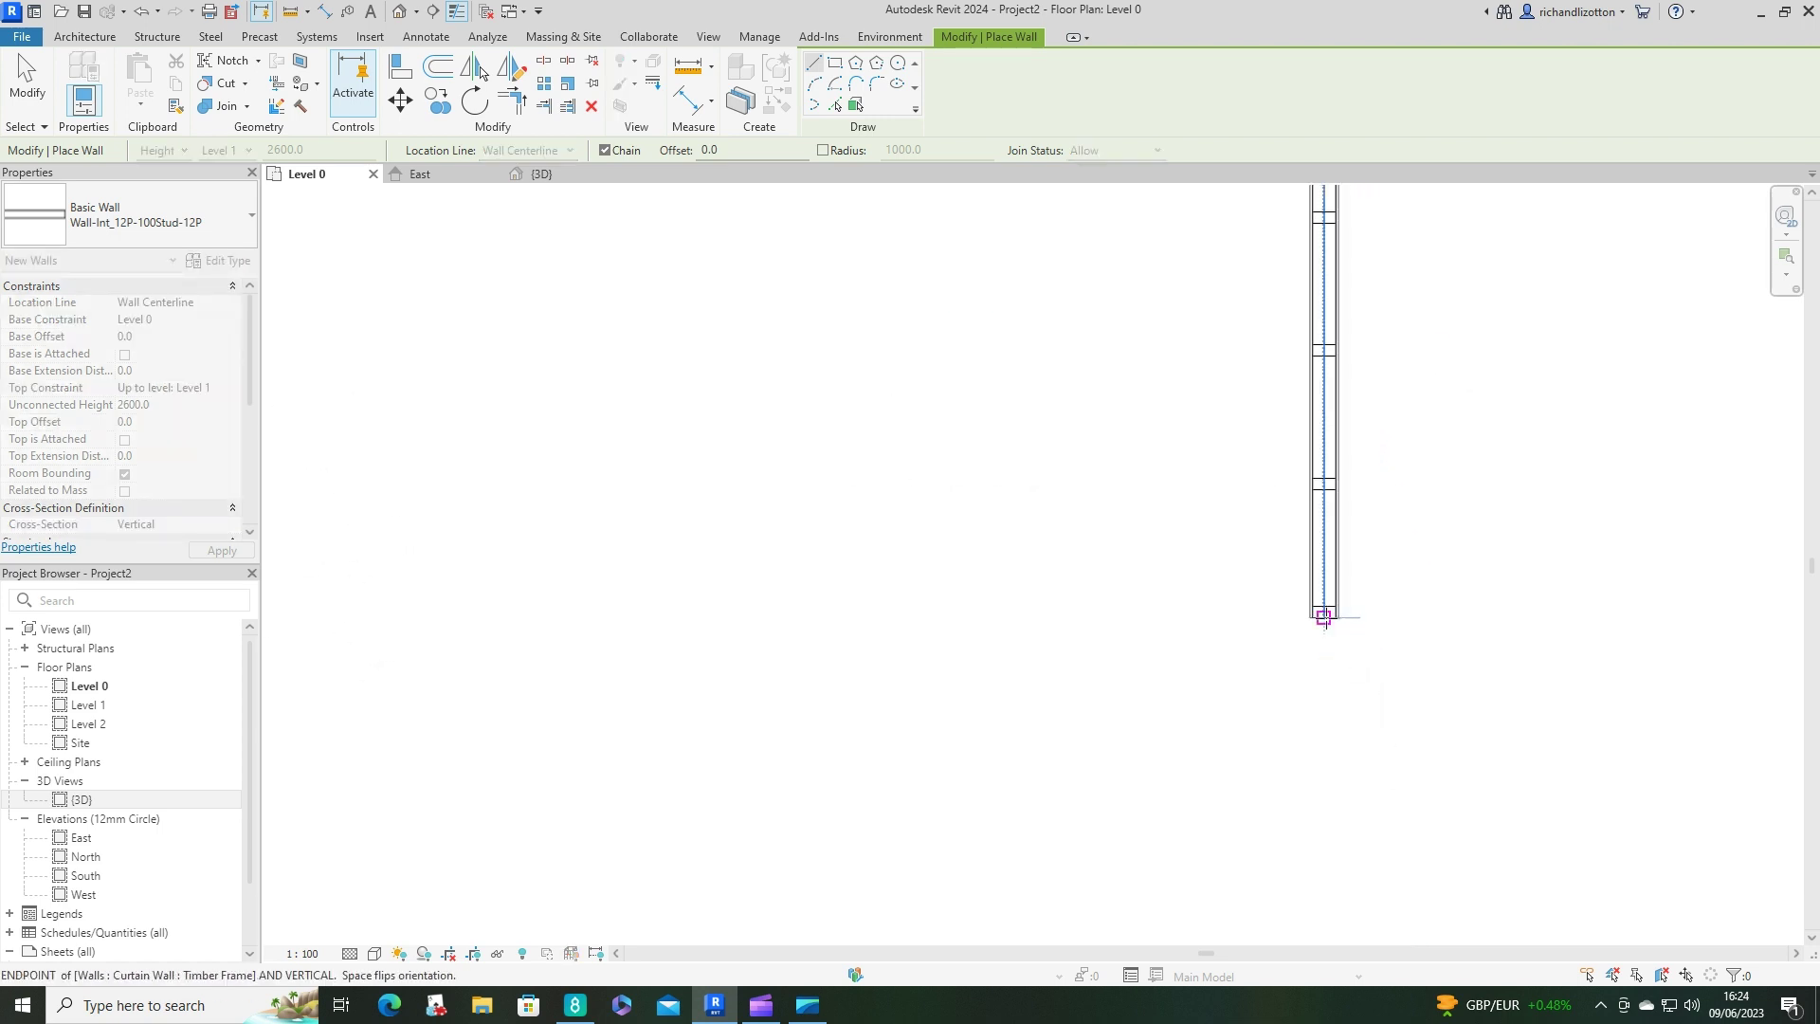
left_click(1804, 891)
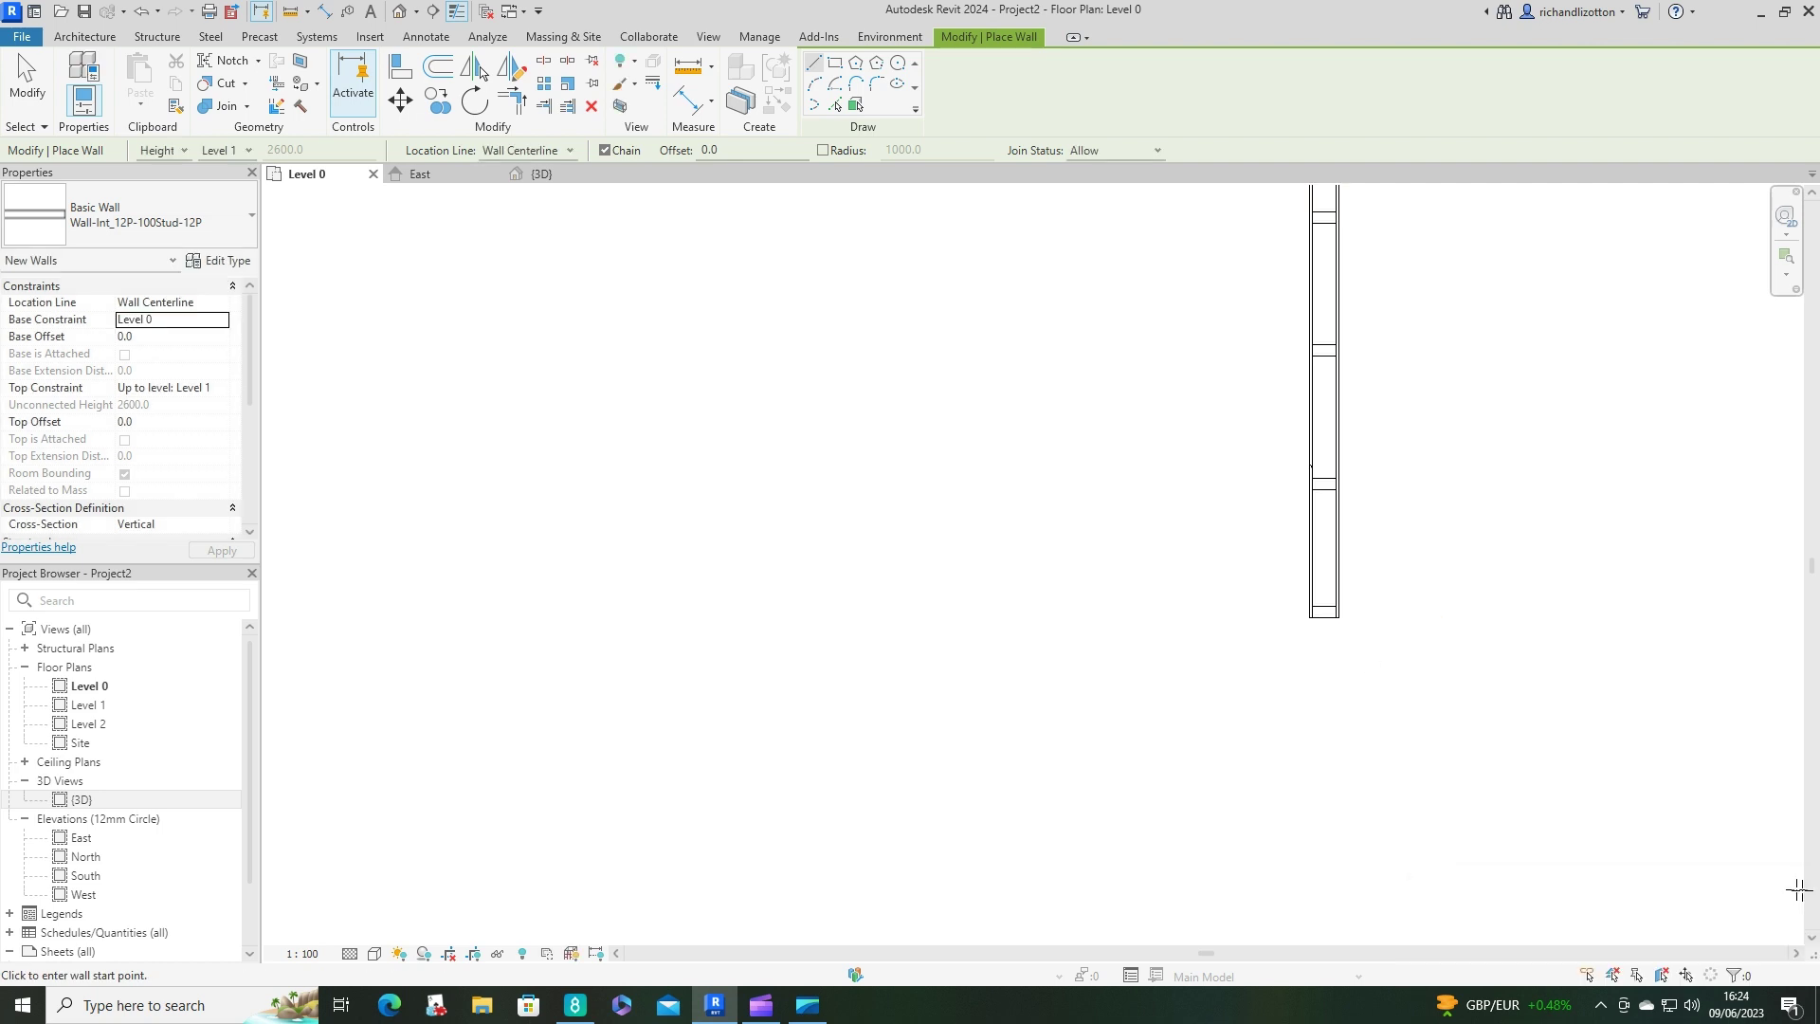
scroll(1382, 402, "down", 3)
middle_click_drag(1462, 318, 1337, 708)
key("Escape")
key("Escape")
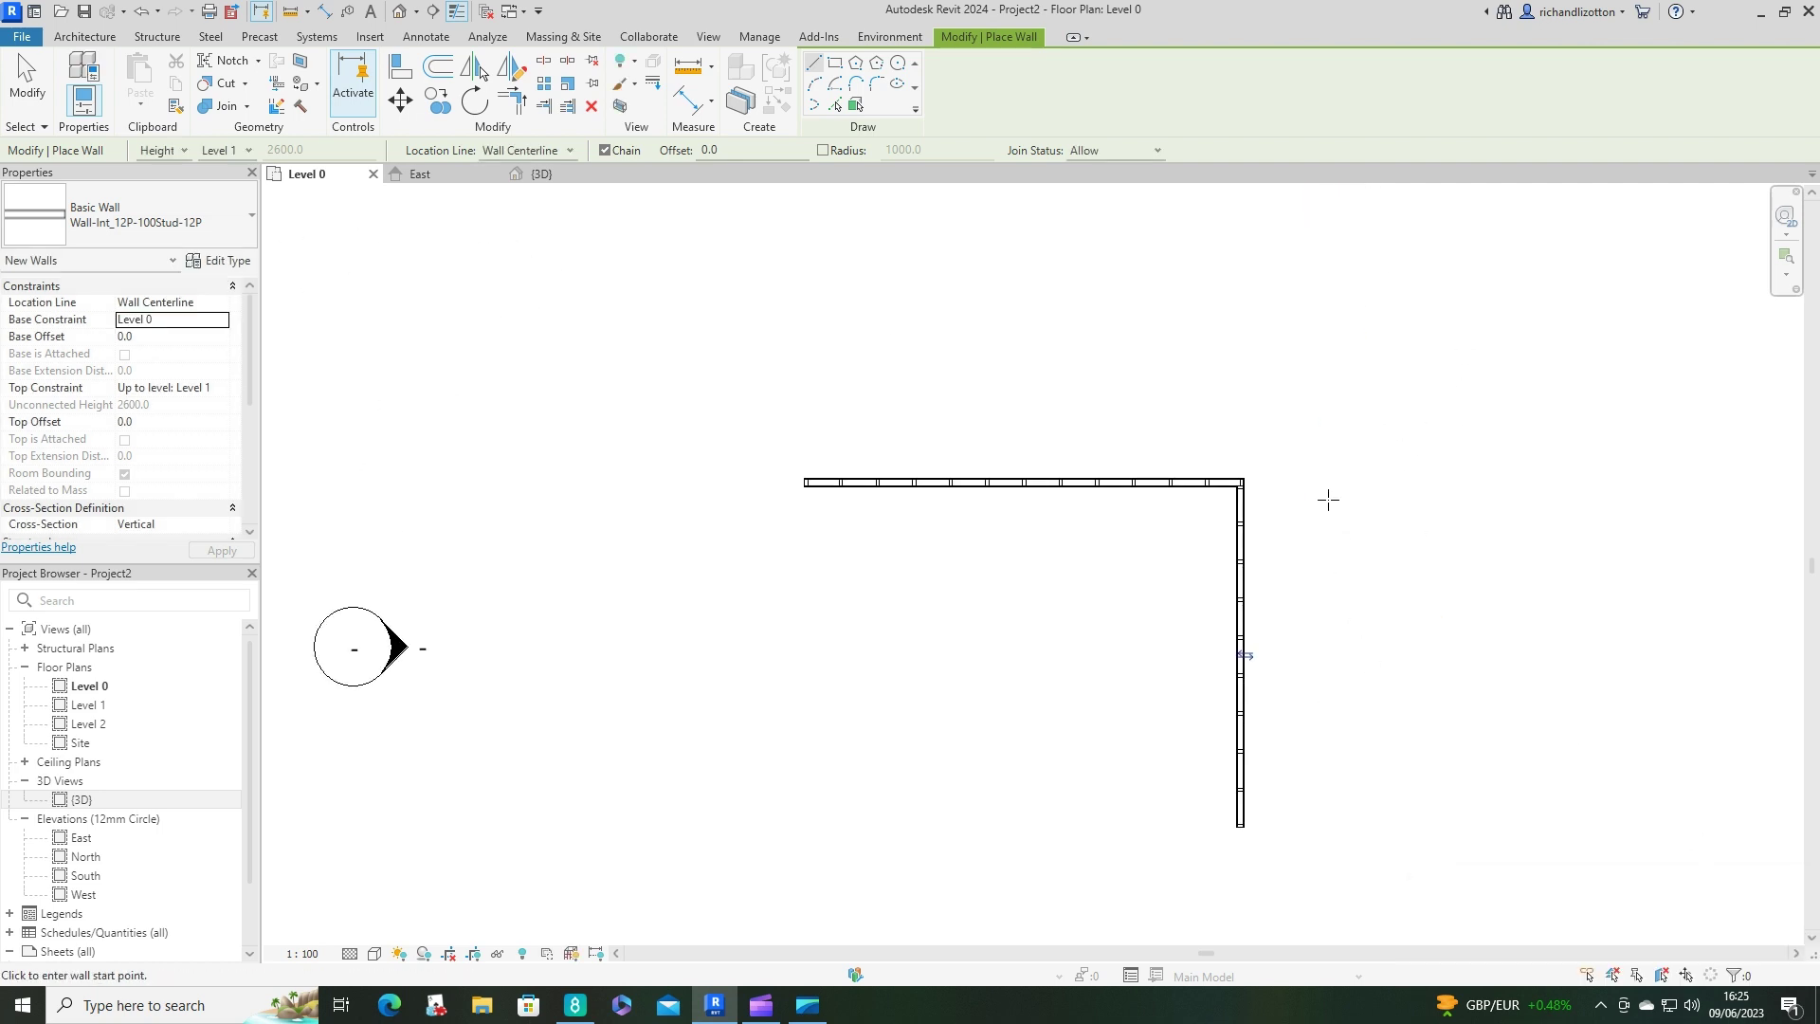
Examine the stud wall corner up close in plan and the plastered walls in the 3D view.
scroll(1253, 491, "up", 3)
scroll(1252, 490, "up", 1)
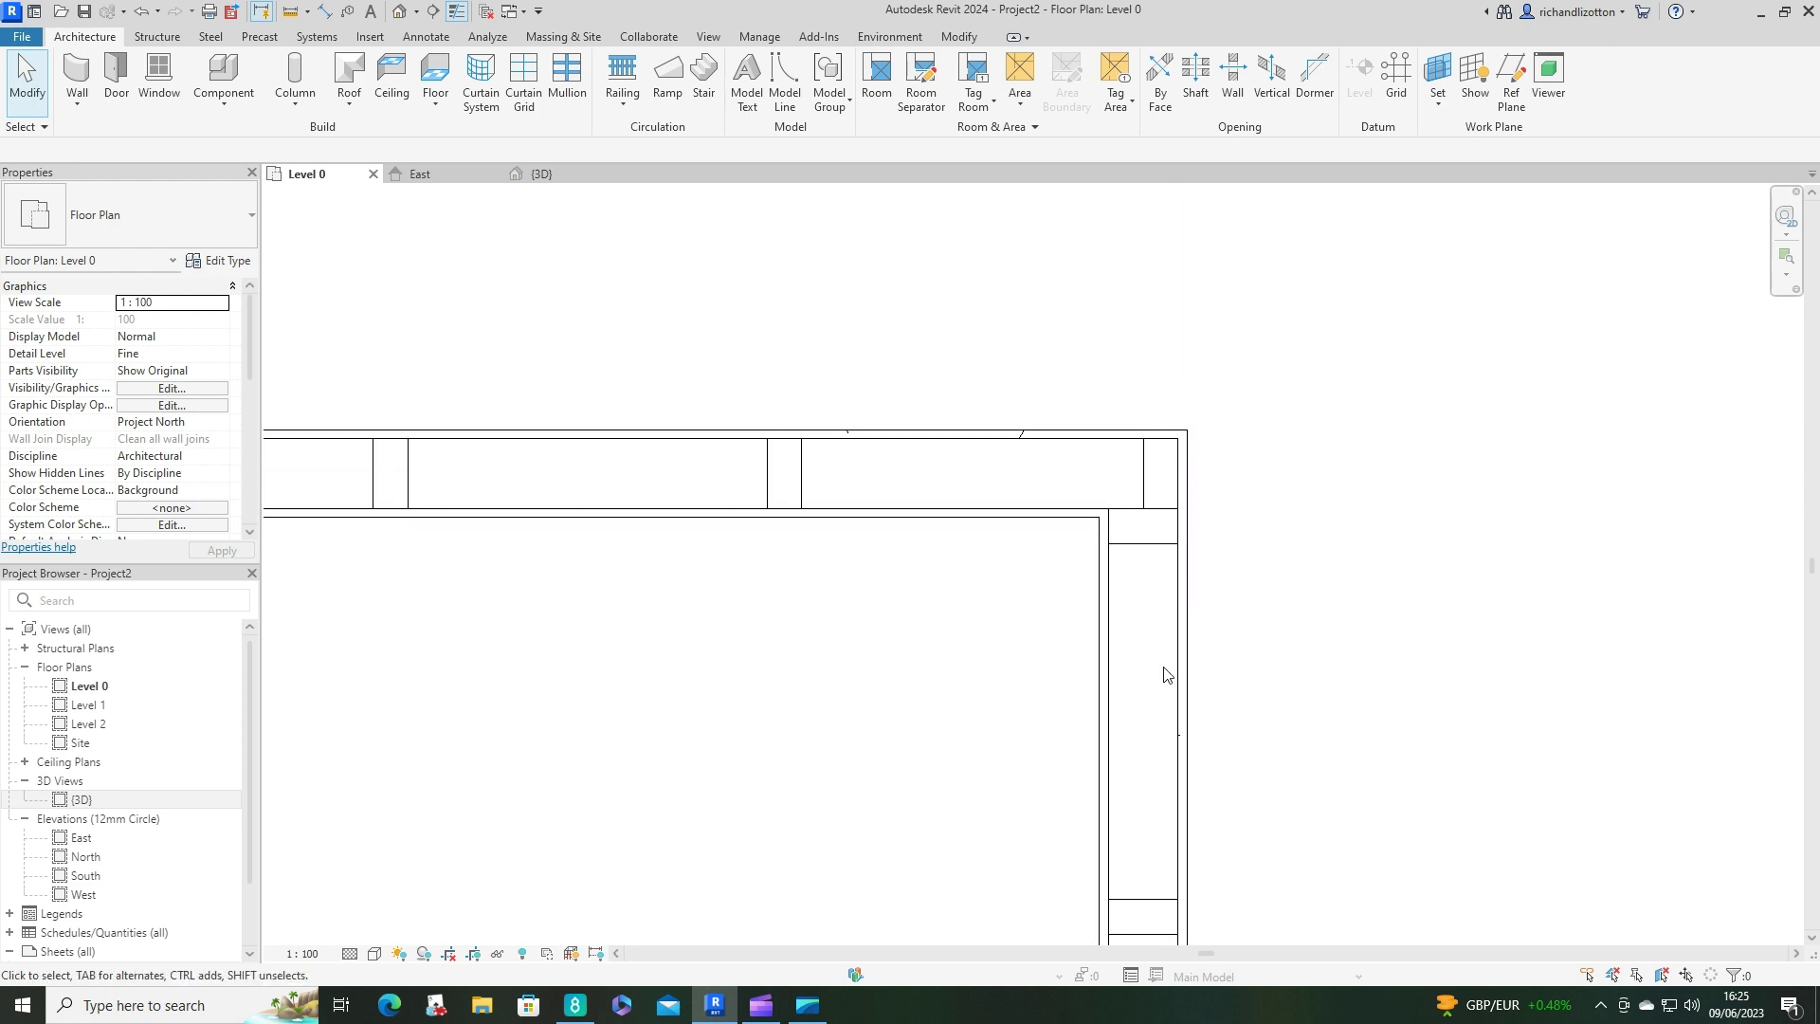
scroll(792, 601, "down", 6)
middle_click_drag(796, 610, 1320, 391)
left_click(531, 173)
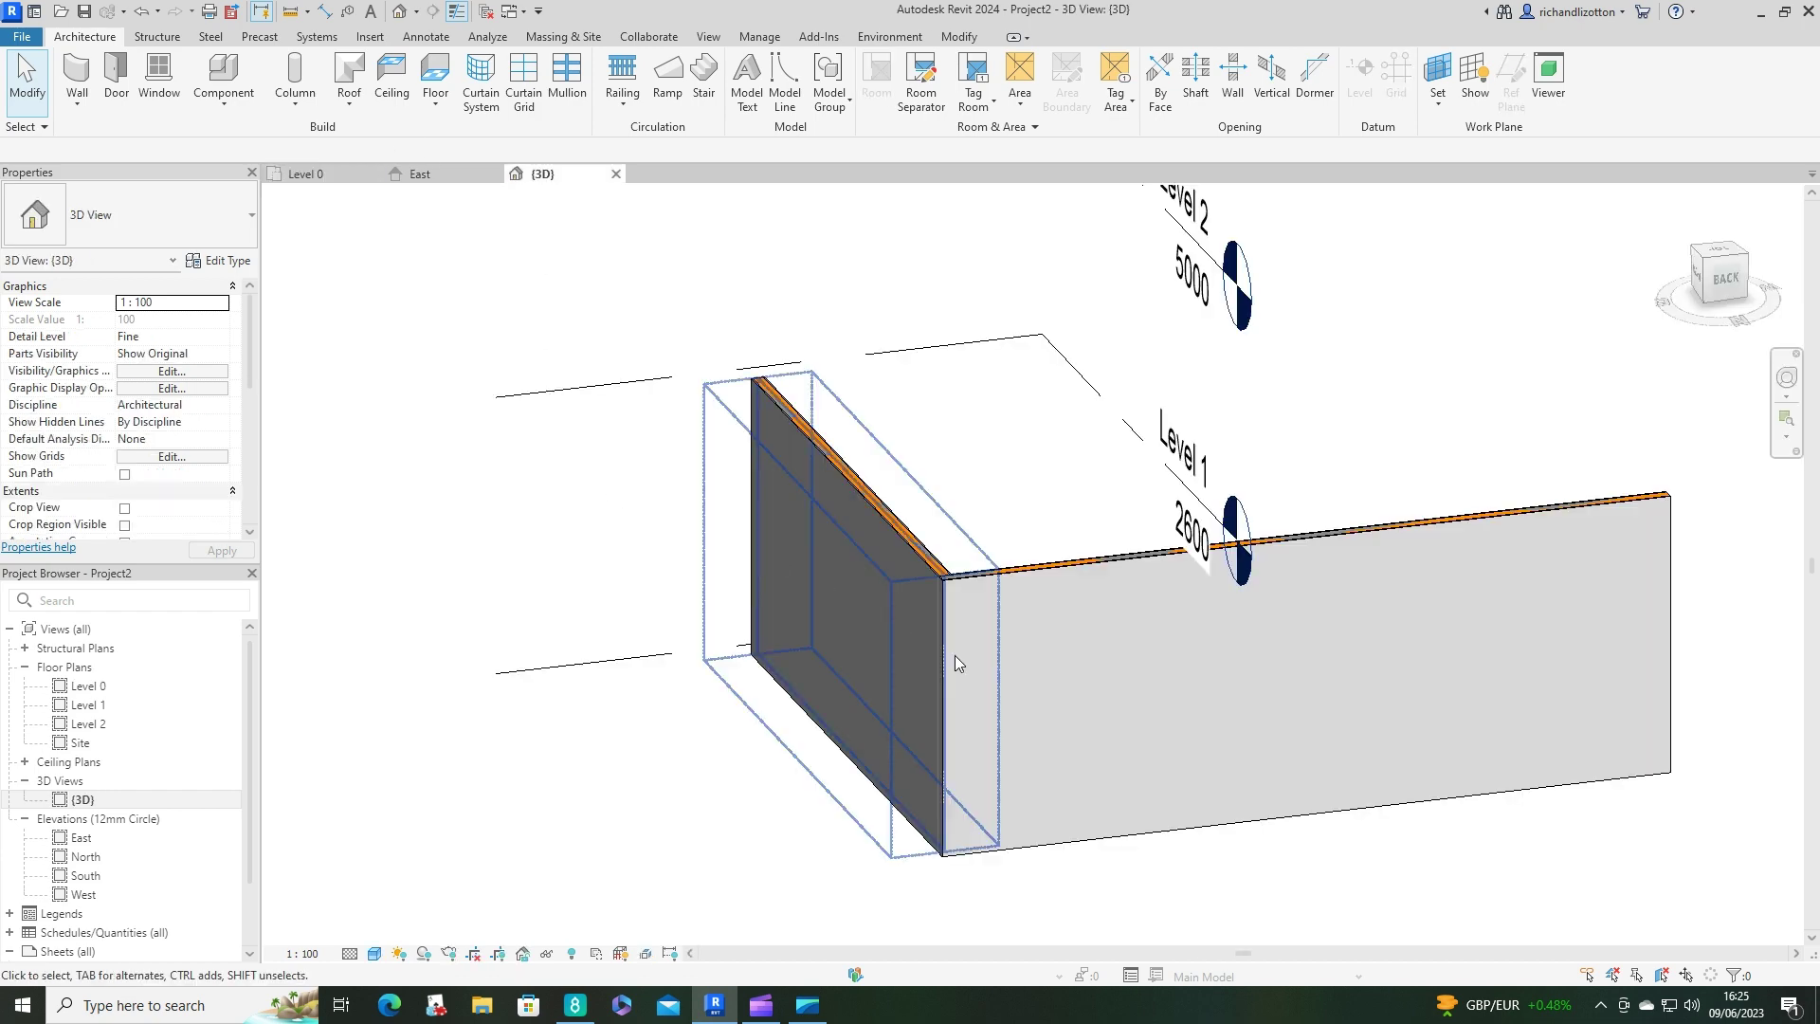
mouse_move(1194, 690)
middle_mouse_down("shift")
mouse_move(999, 626)
mouse_move(1252, 682)
mouse_move(1030, 719)
mouse_move(597, 715)
mouse_move(1063, 654)
middle_mouse_up("shift")
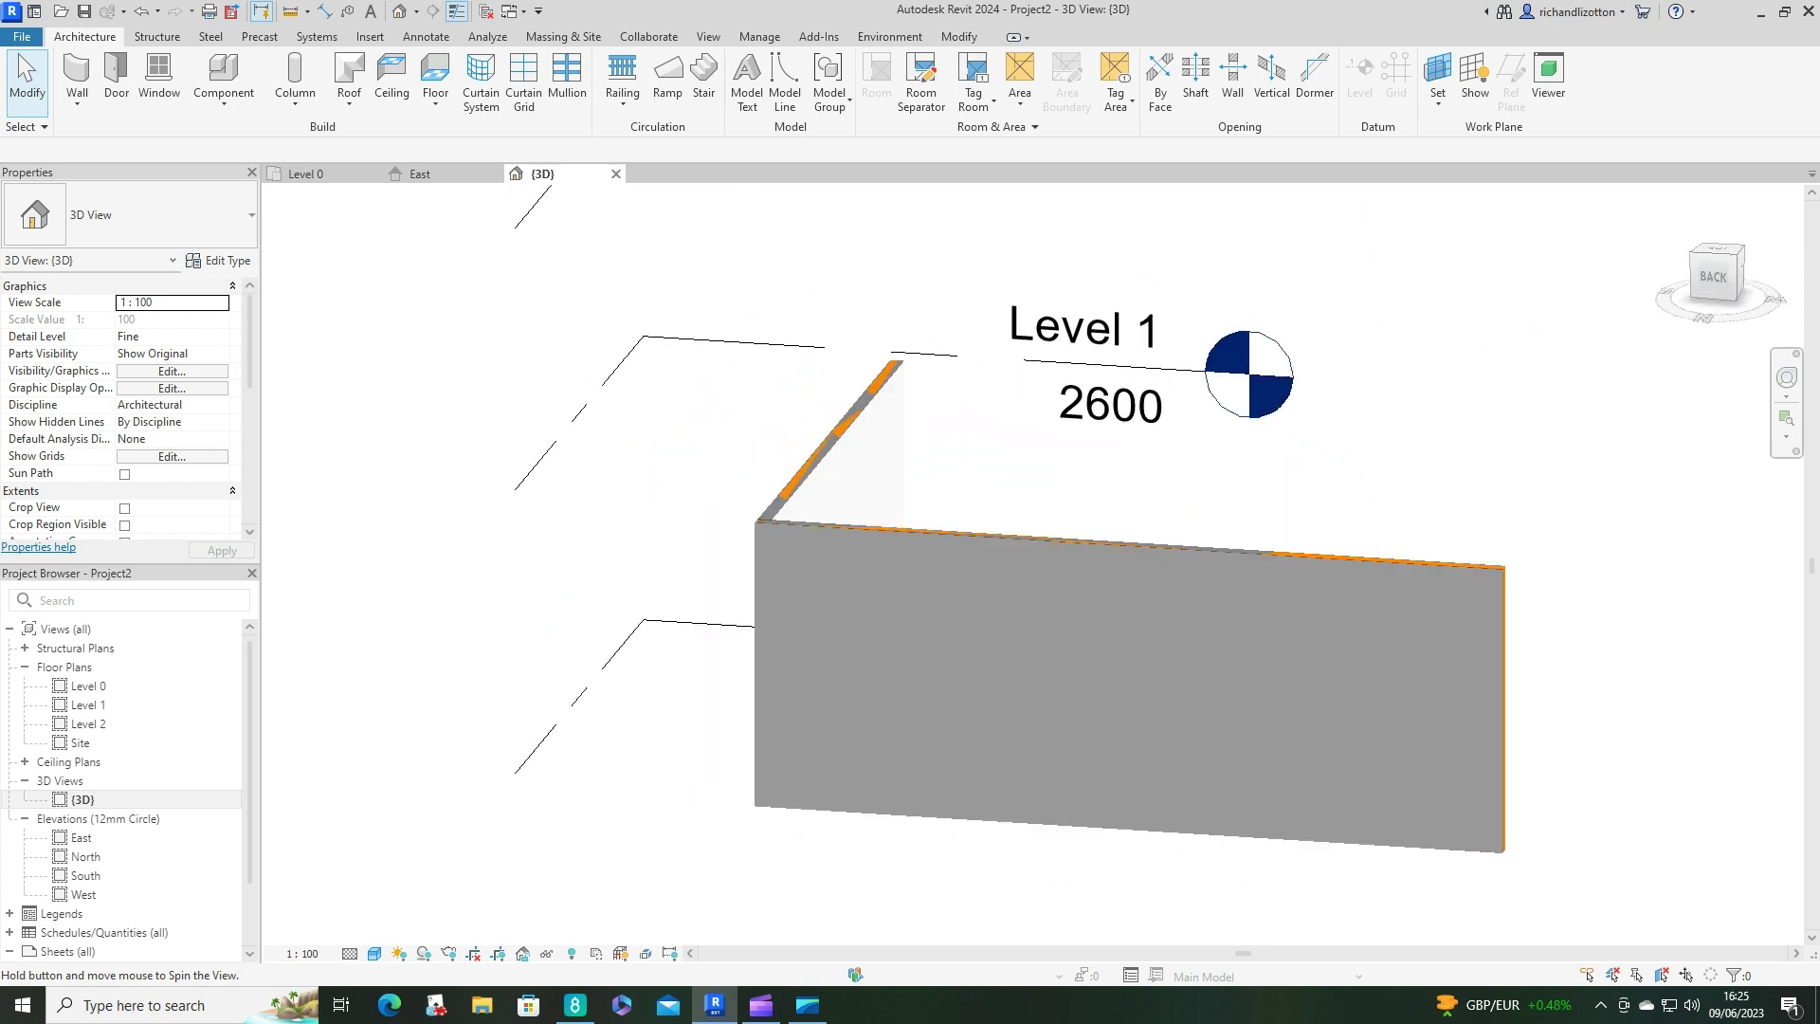
Place a Doors_IntSgl 810x2110mm door near the middle of the horizontal wall on Level 0, about 2990 mm from its free end, swinging inward.
left_click(306, 174)
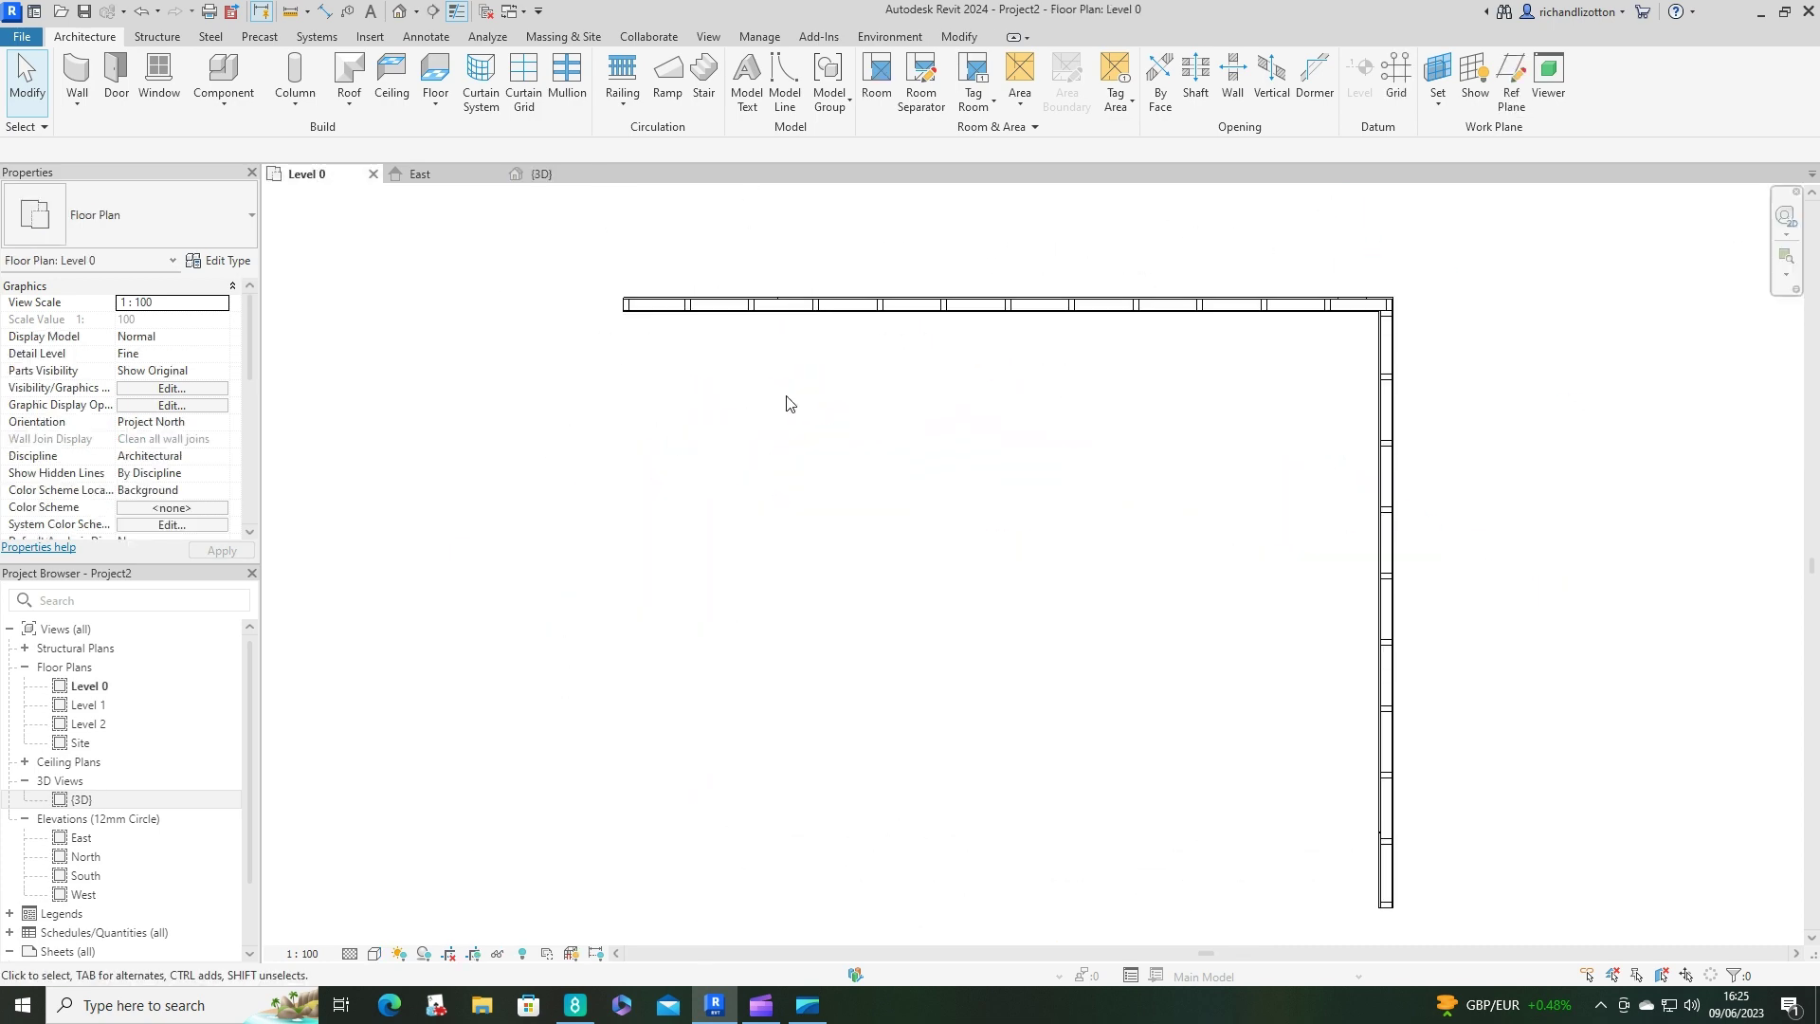
left_click(115, 83)
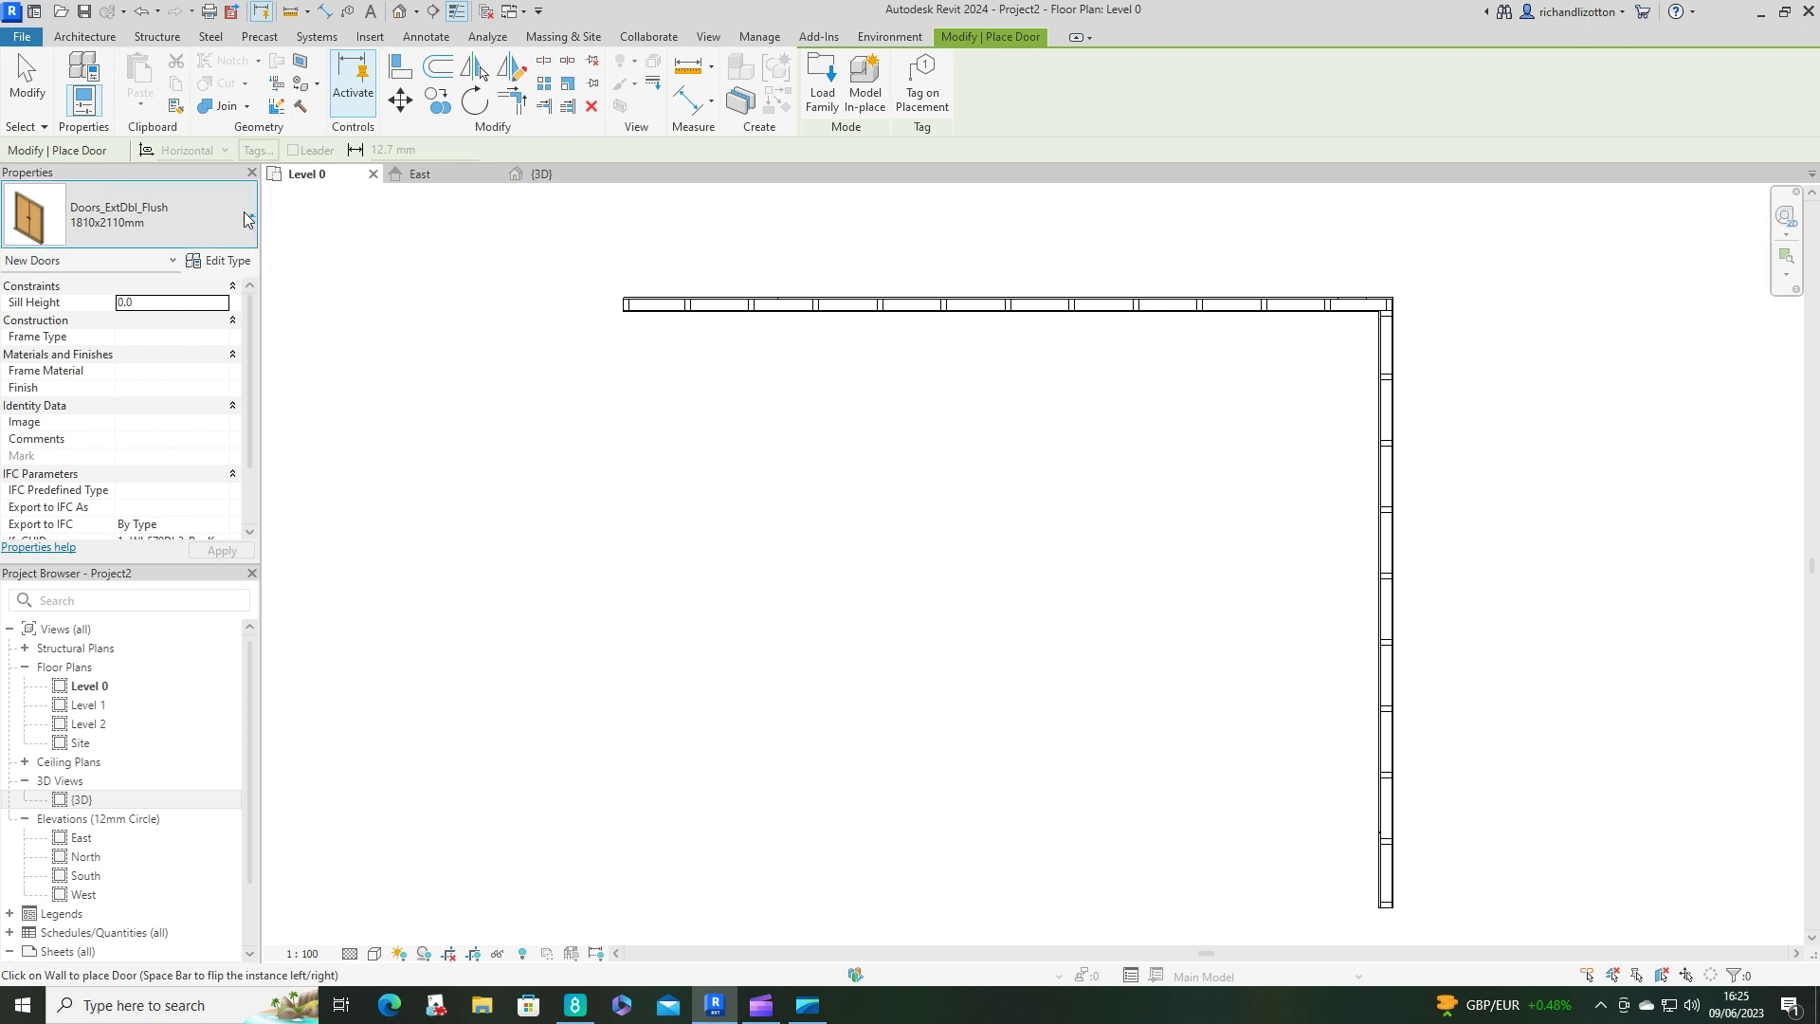
left_click(124, 217)
left_click(93, 406)
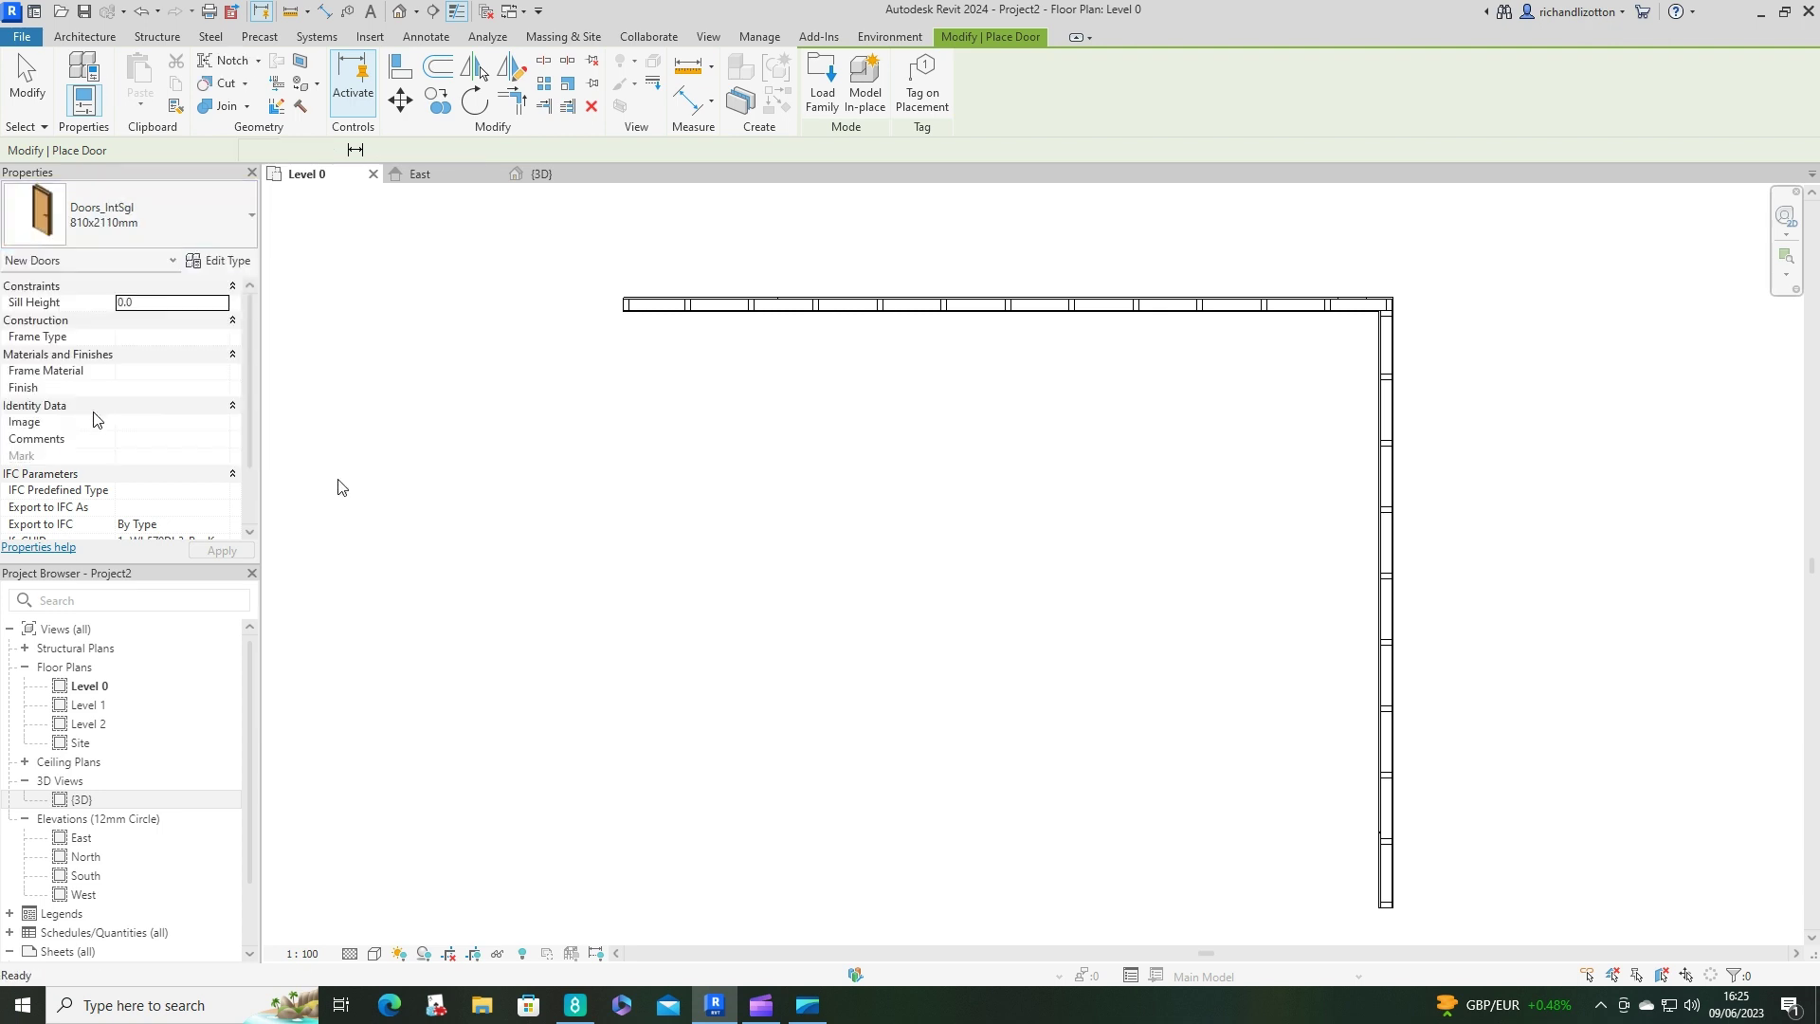
middle_click_drag(1034, 377, 933, 499)
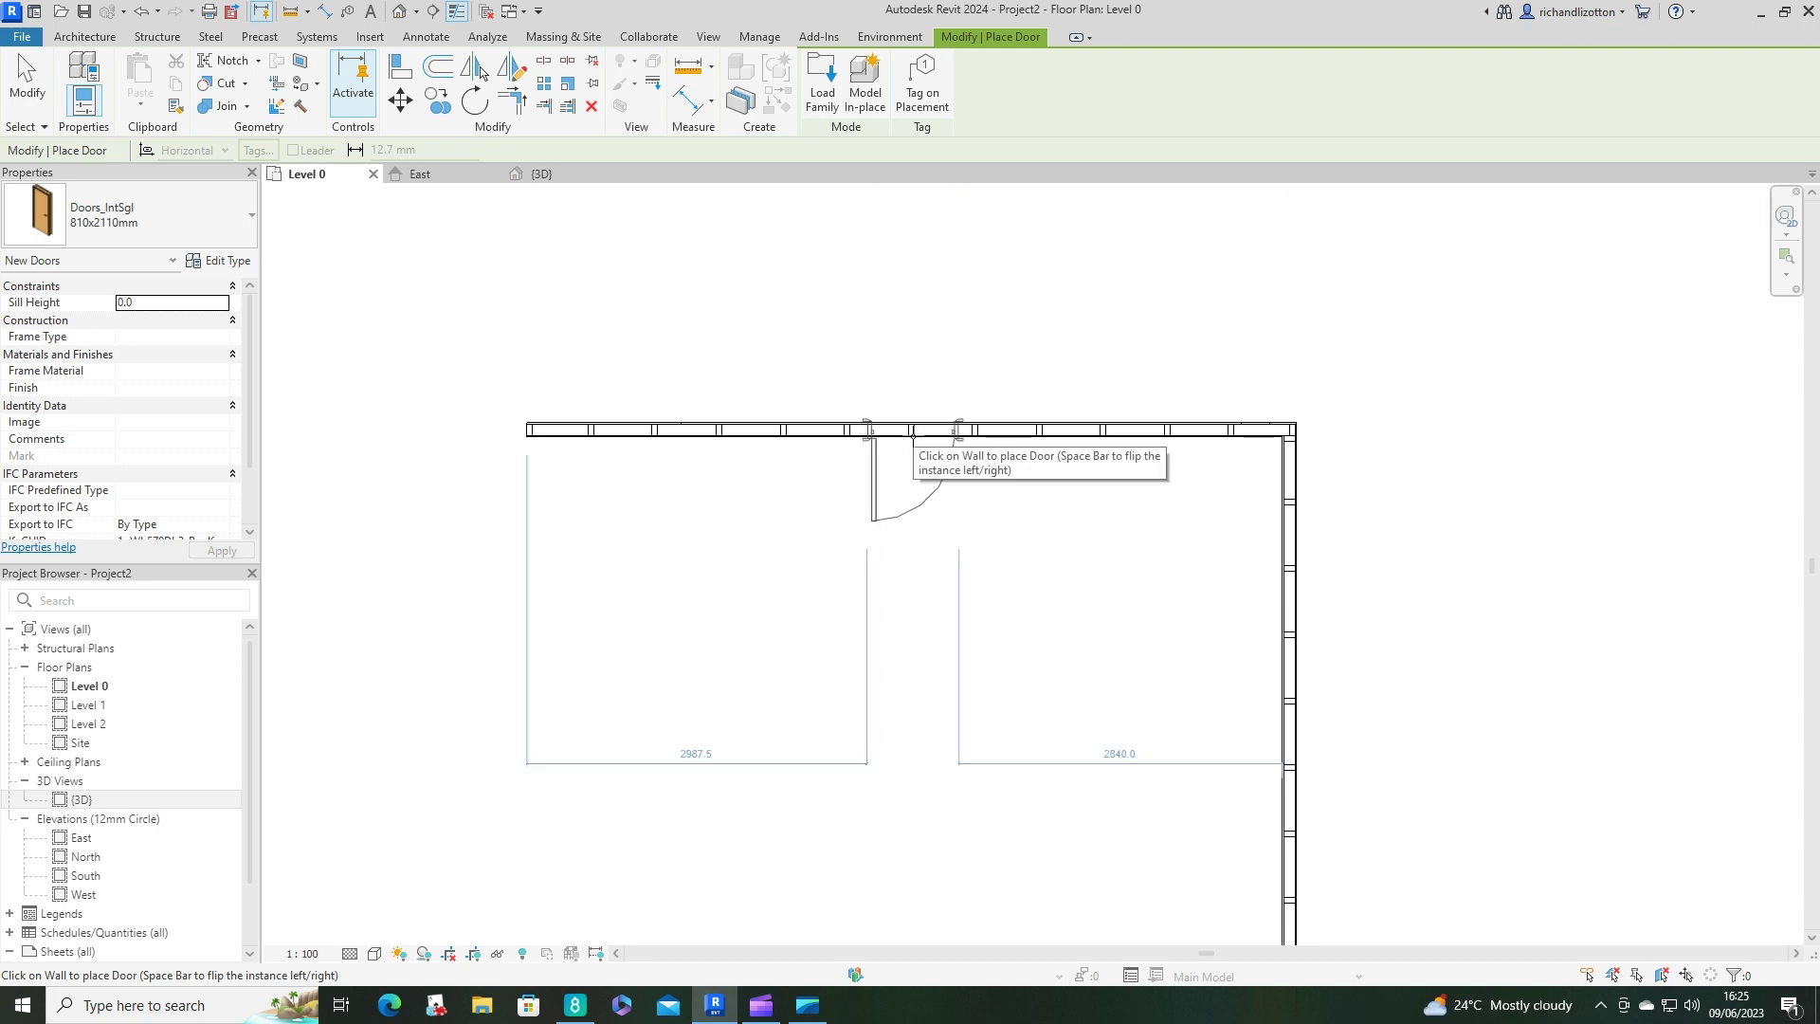
left_click(913, 431)
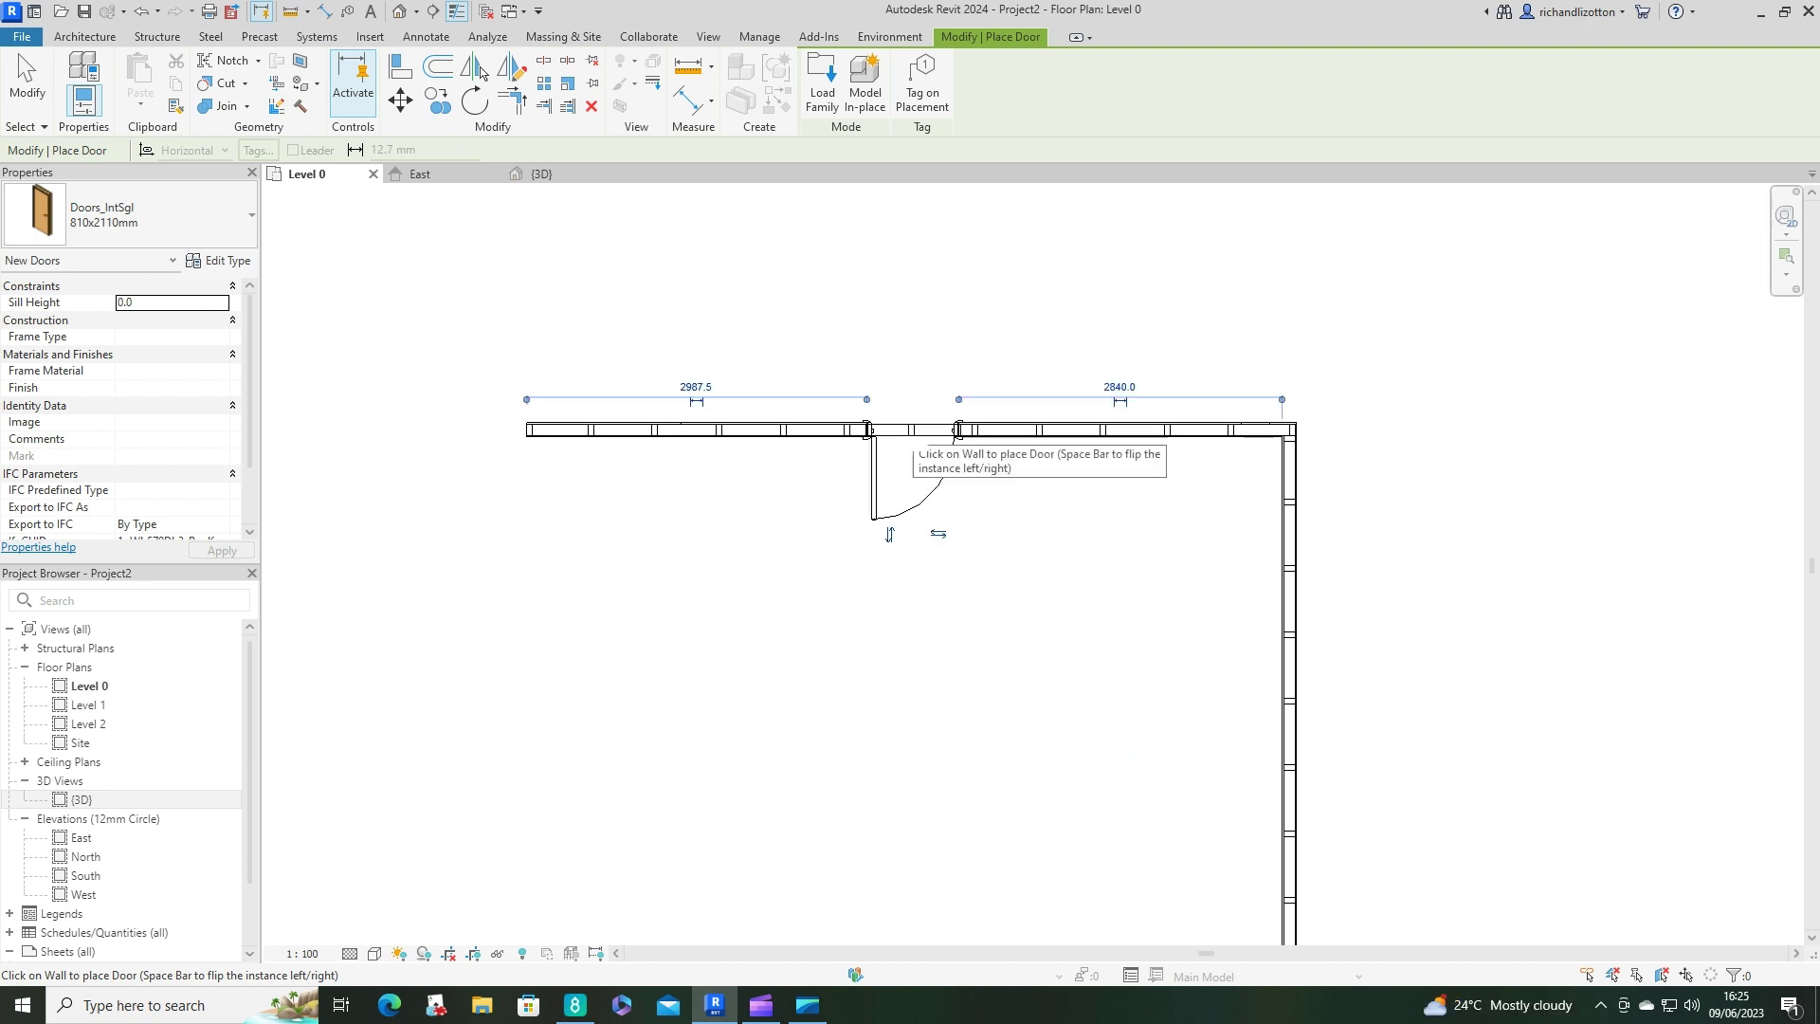
Finish door placement and examine the doorway against the timber frame in the 3D view and the North elevation.
left_click(541, 173)
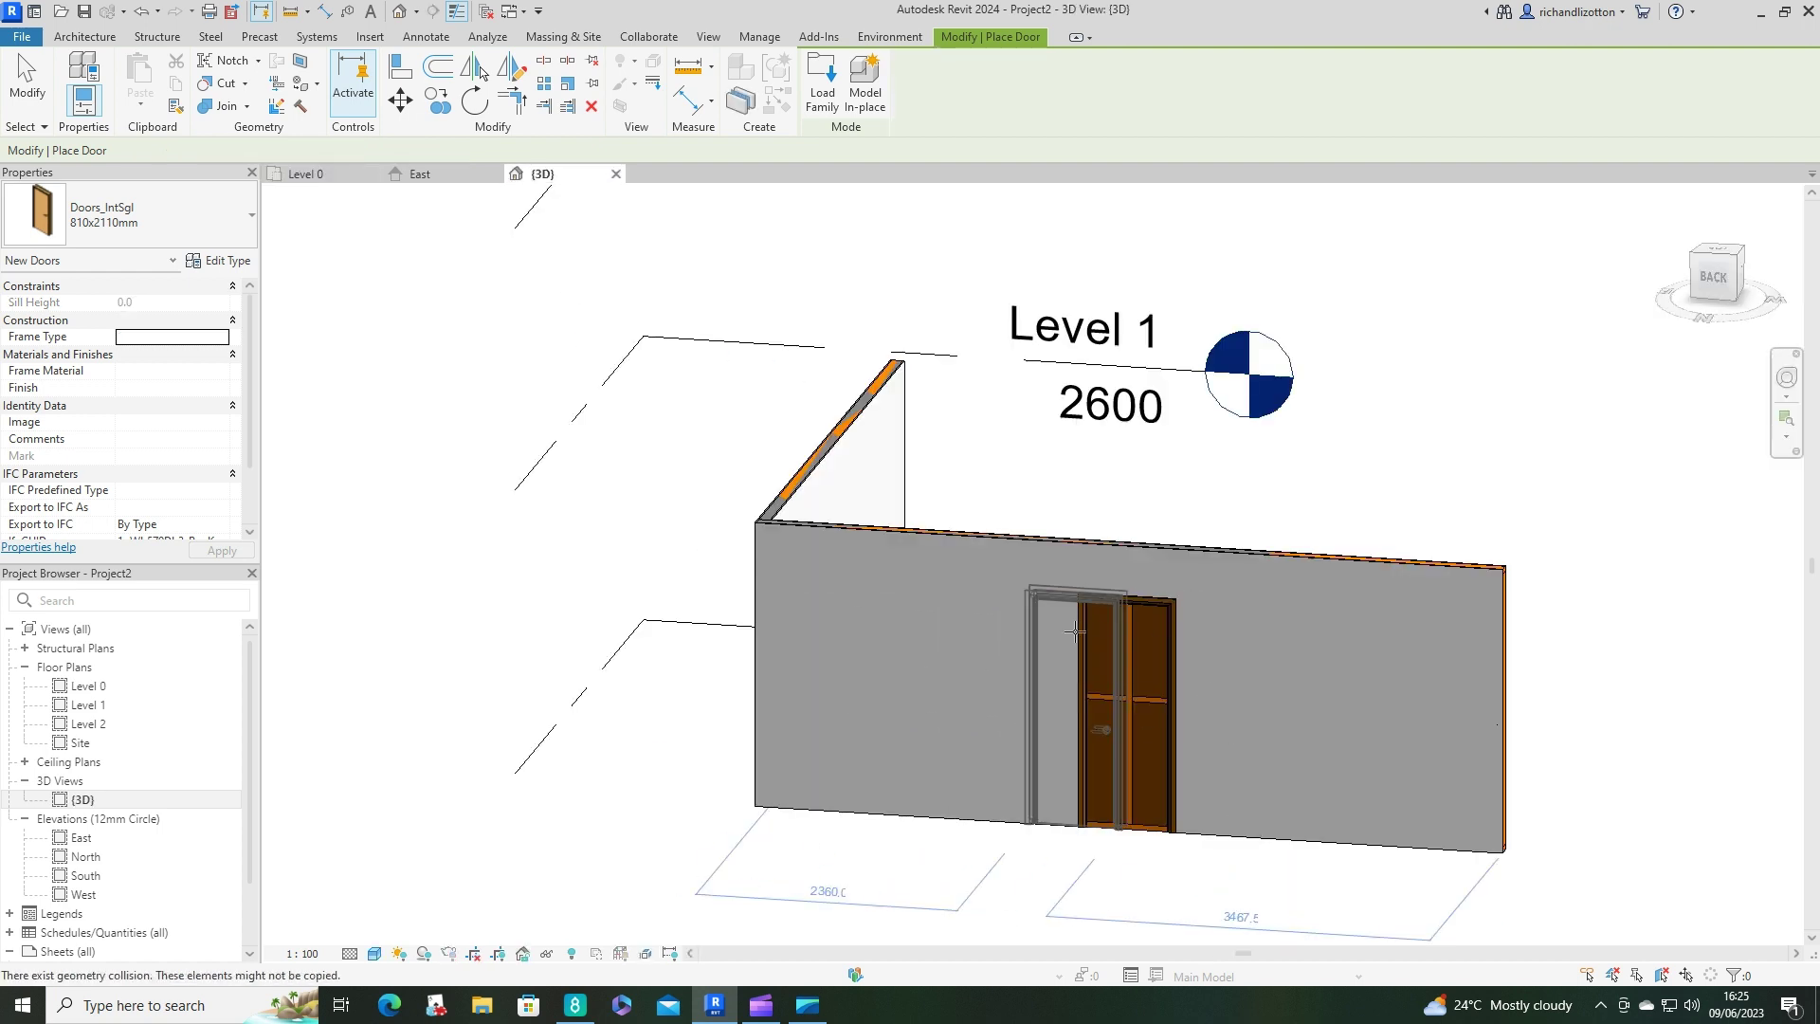
key("Escape")
middle_click_drag(1233, 825, 1117, 766)
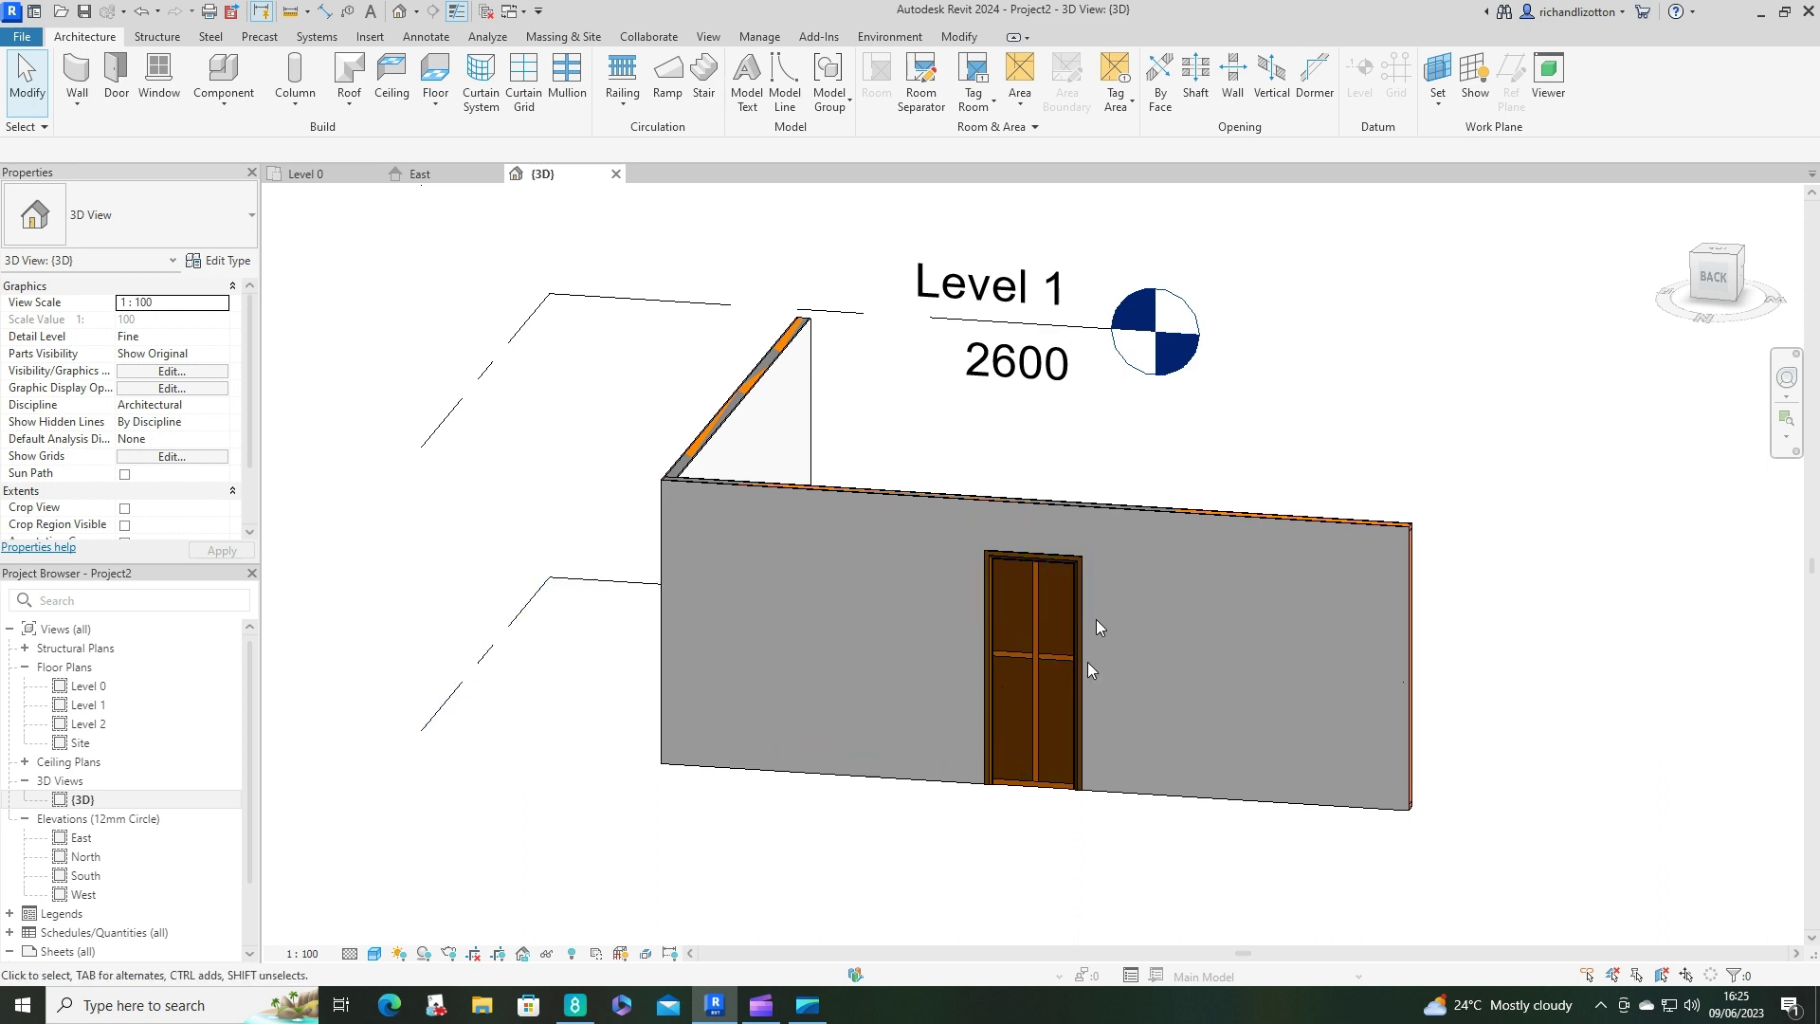
left_click(428, 180)
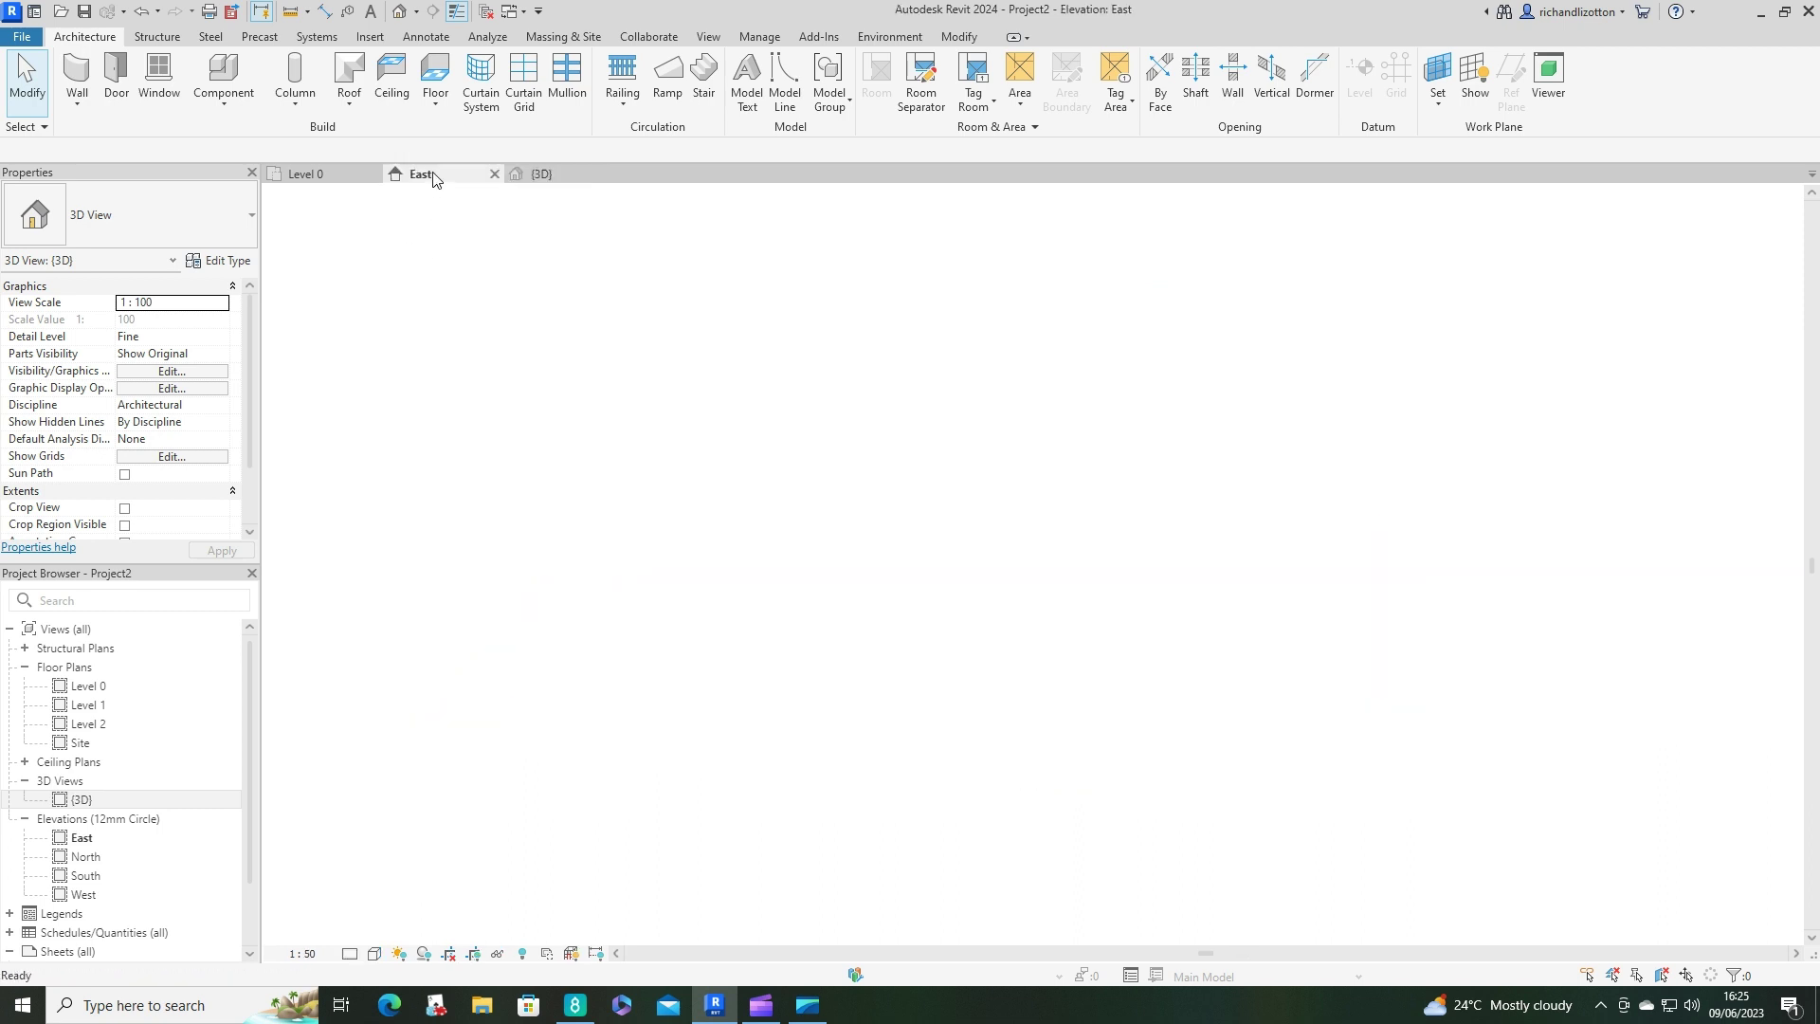
left_click(541, 173)
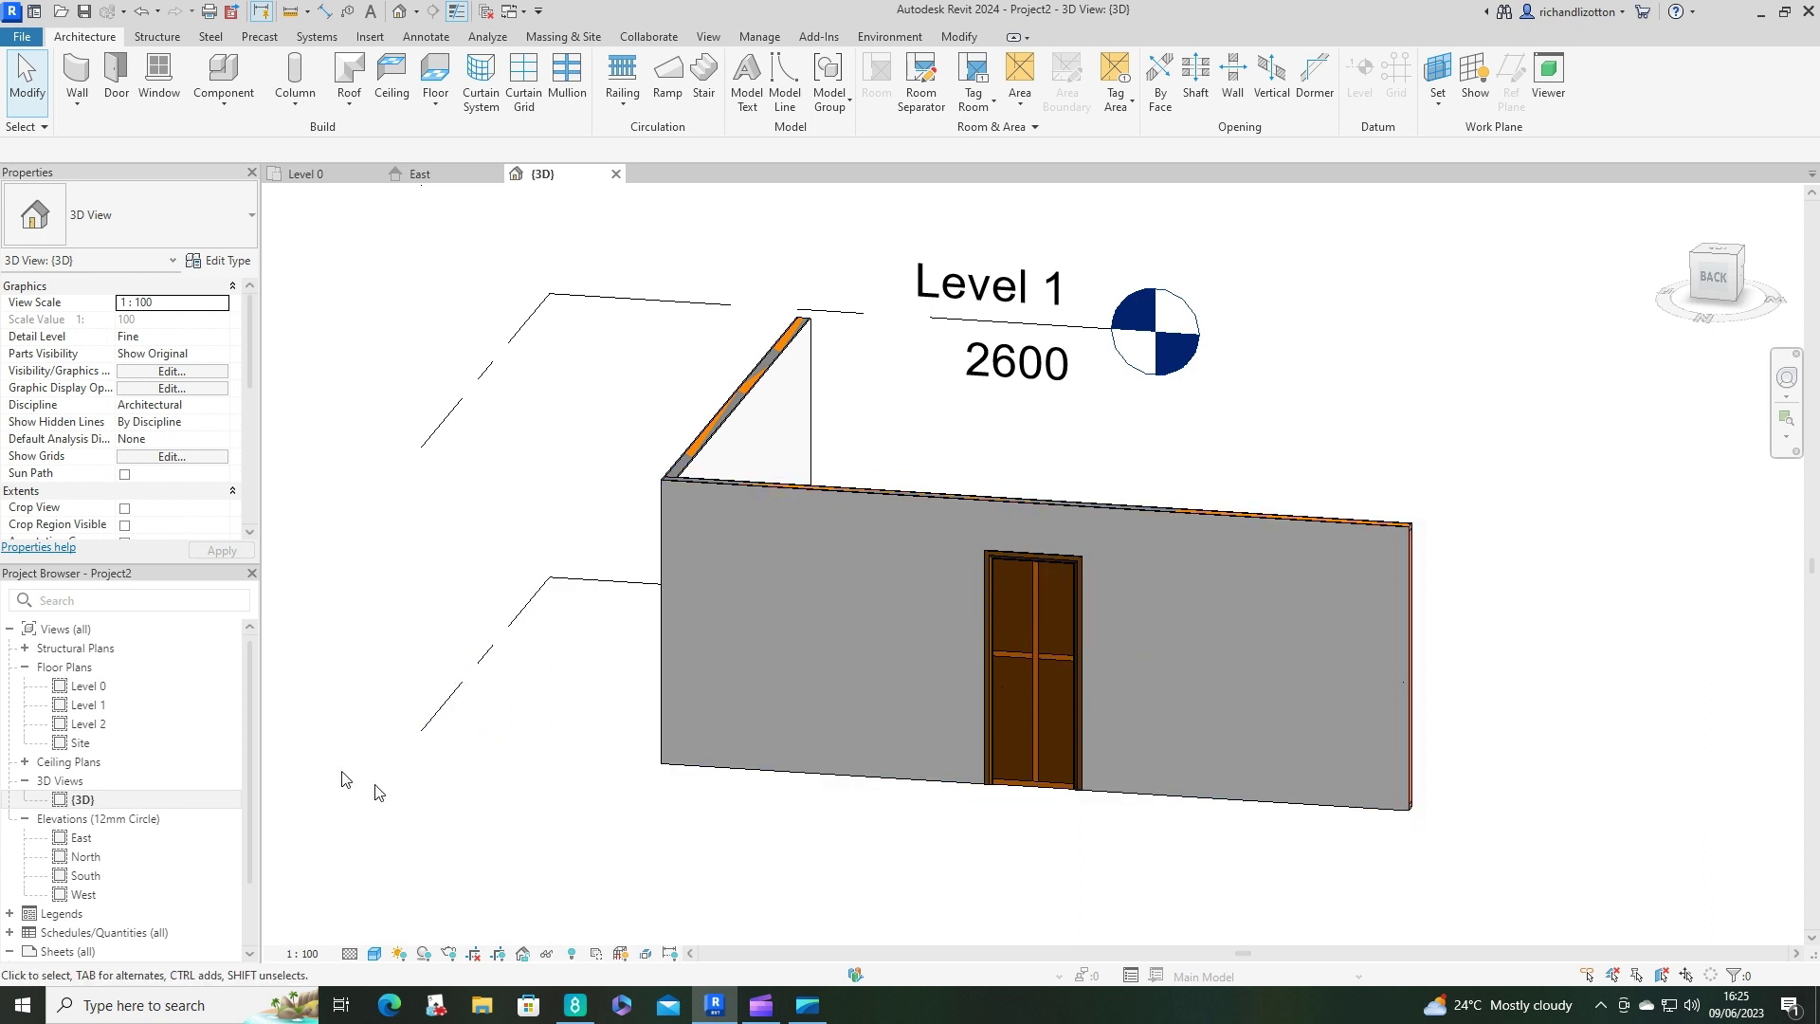
double_click(138, 861)
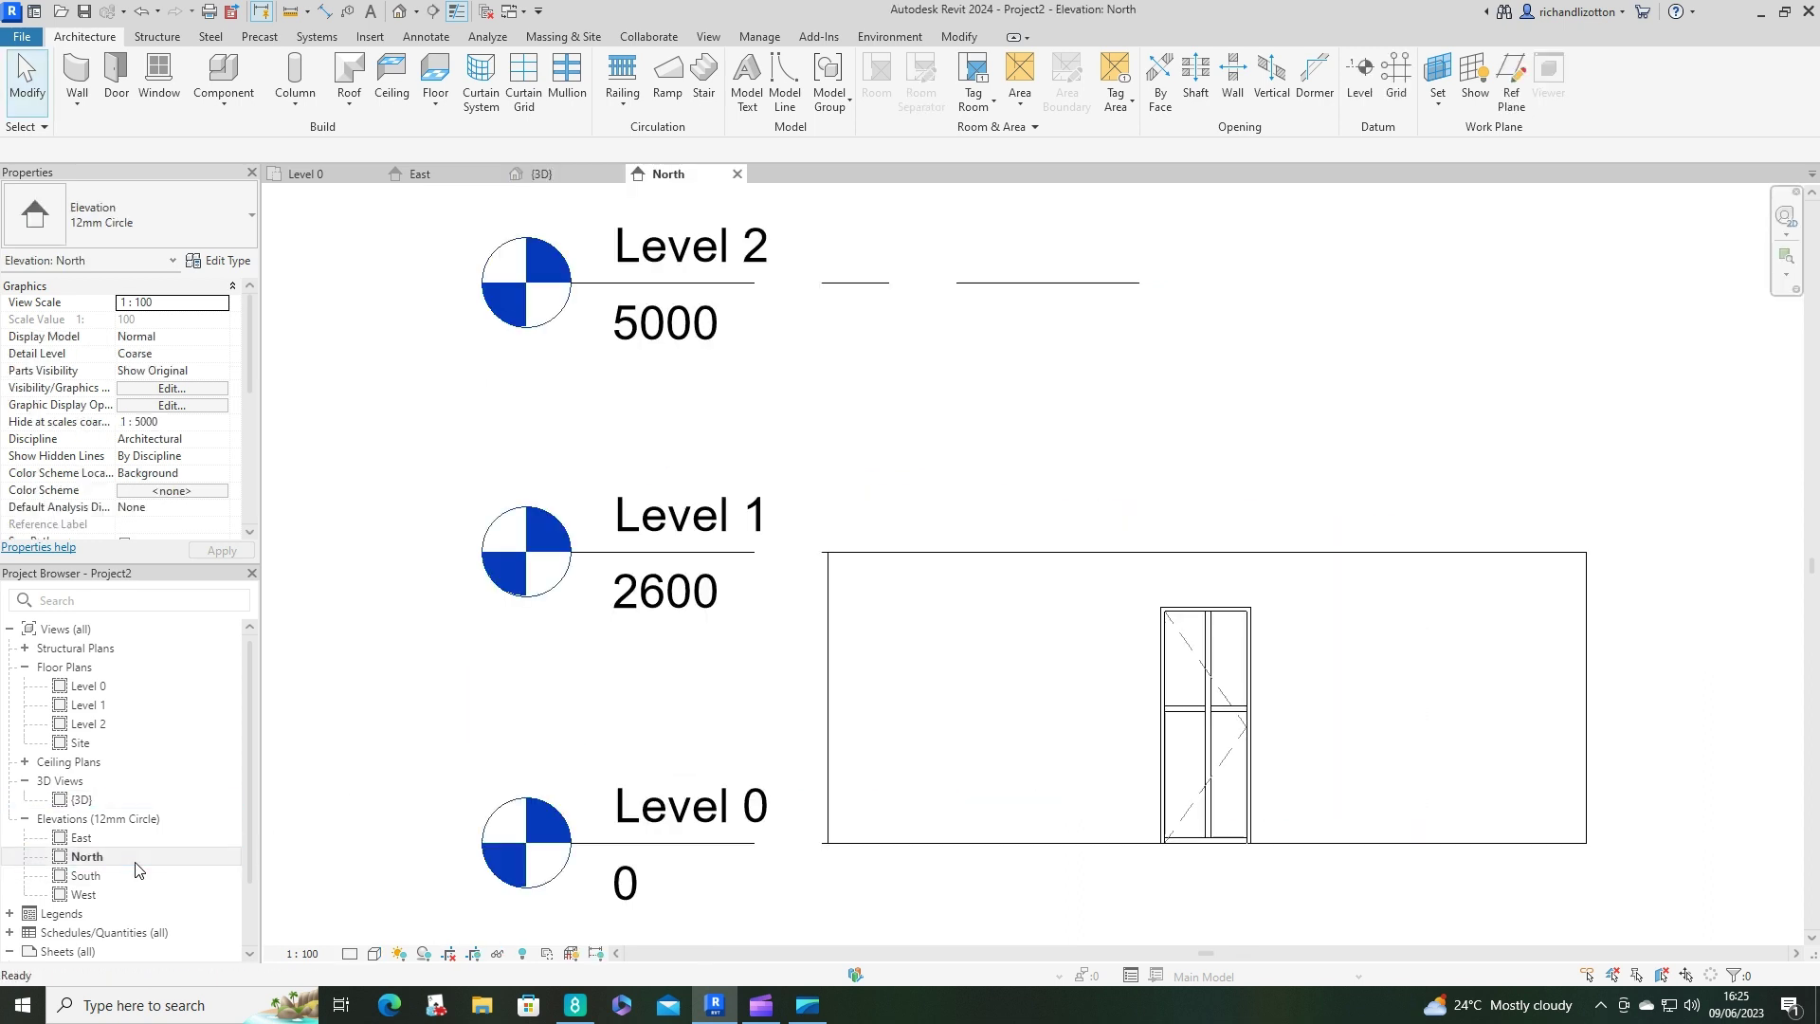
scroll(1203, 736, "up", 5)
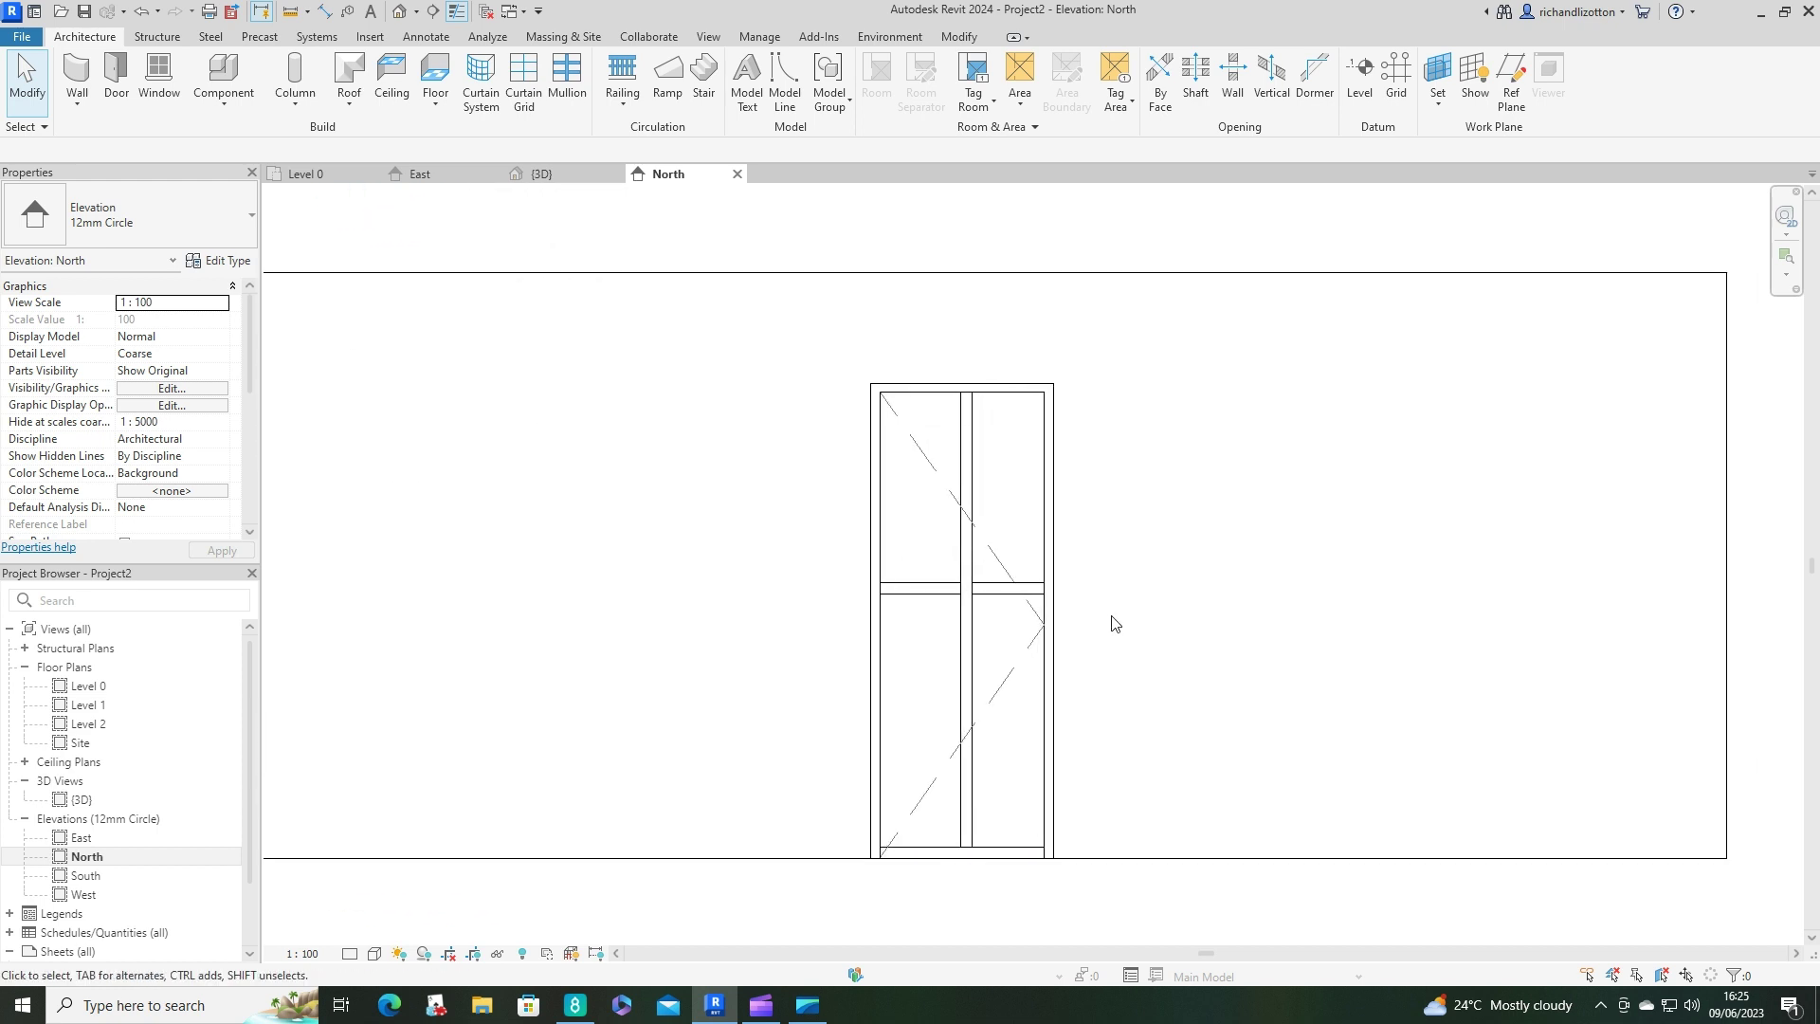
scroll(1111, 622, "down", 2)
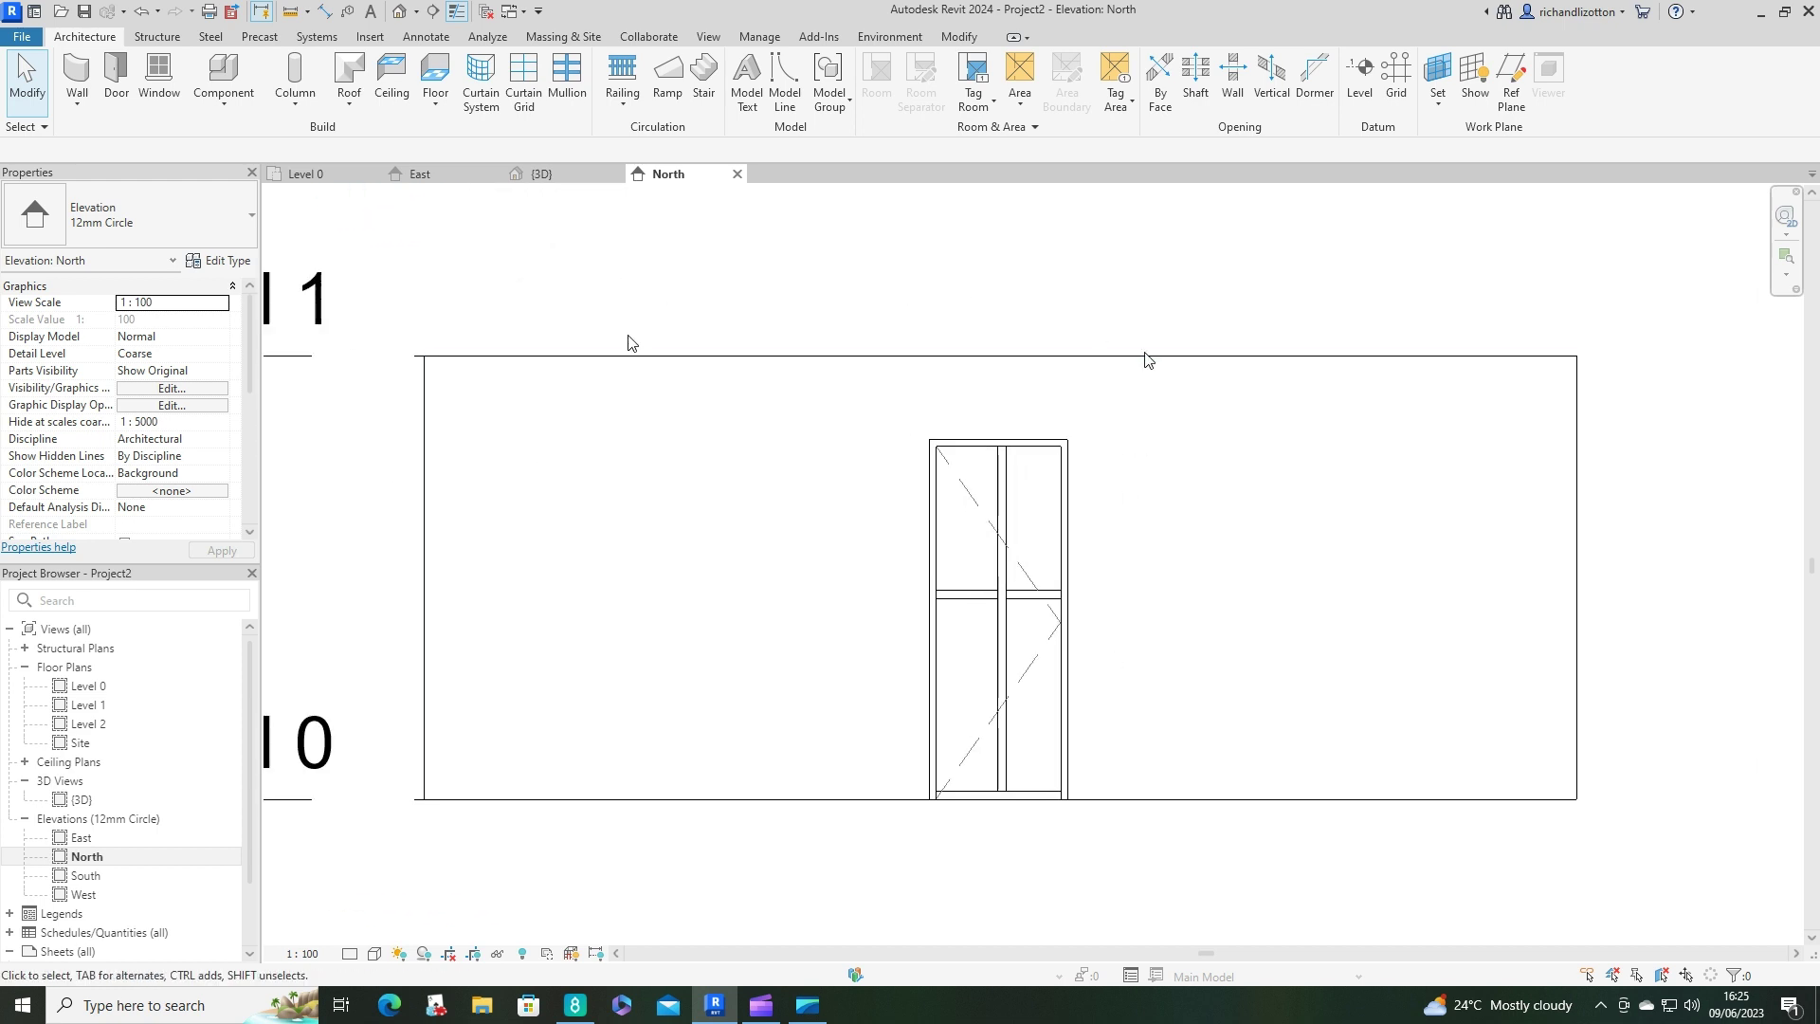
left_click(580, 177)
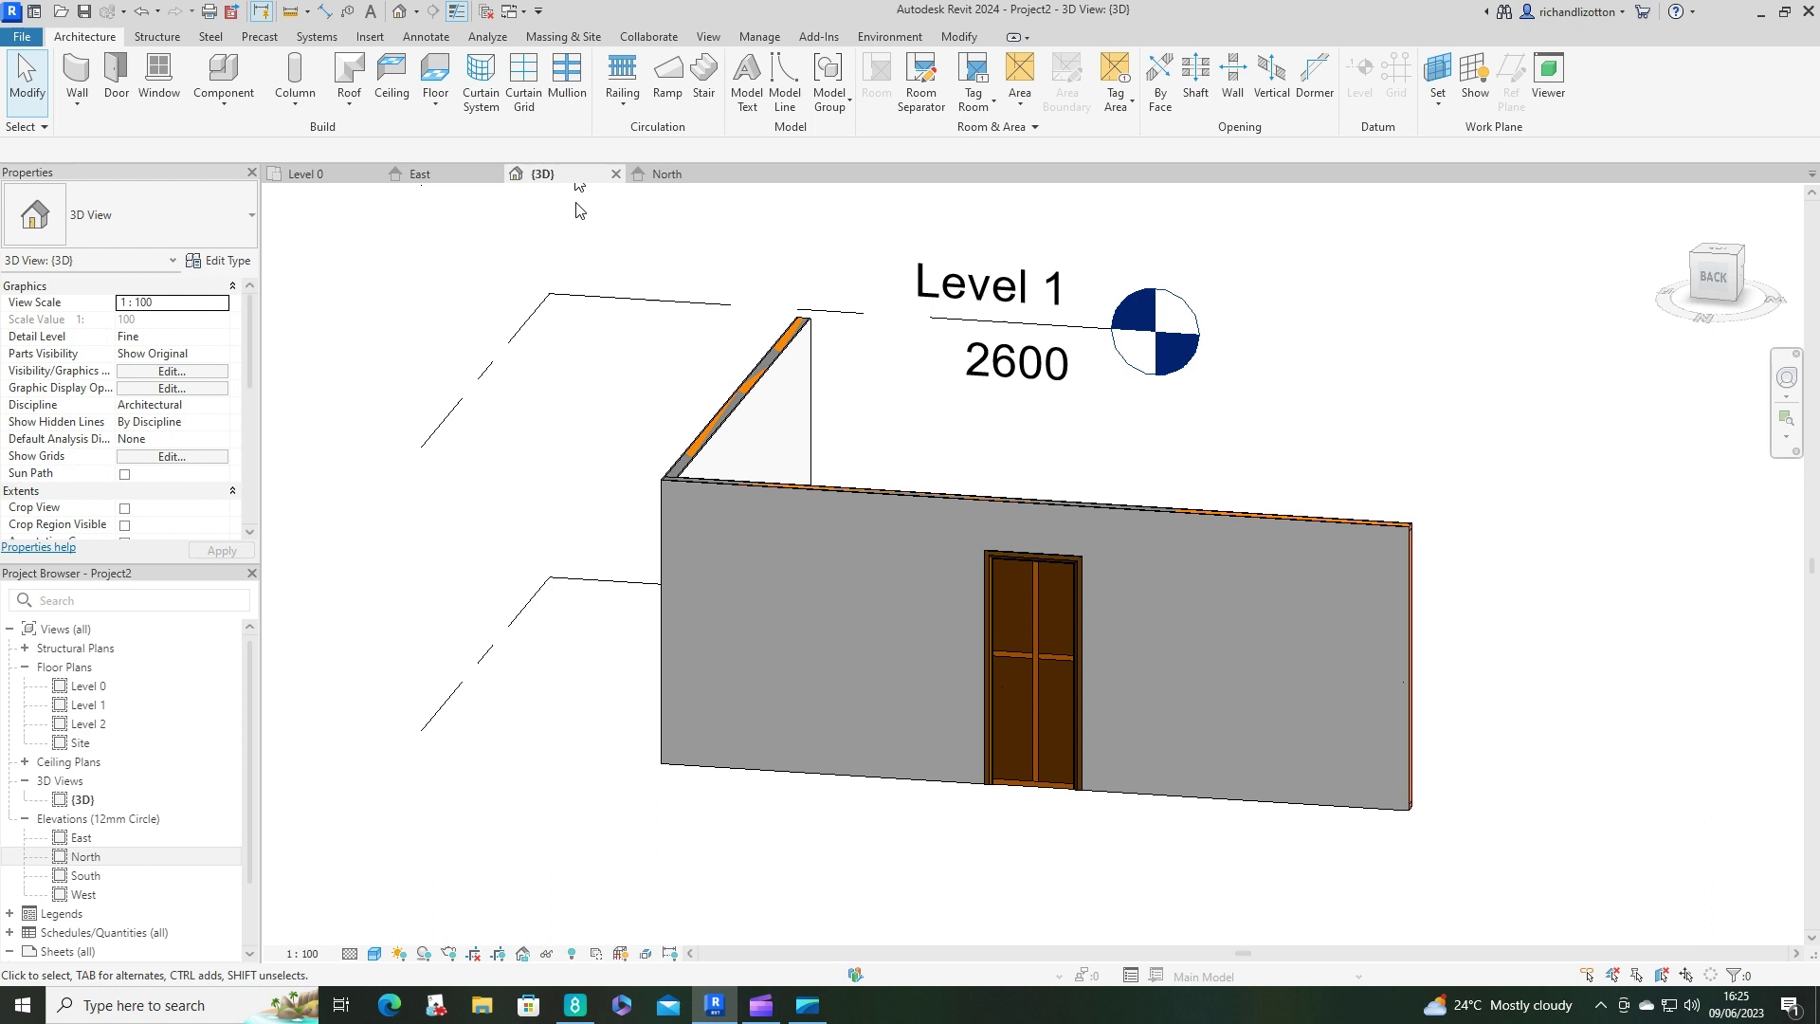
Edit the horizontal Timber Frame curtain wall's profile in the North elevation, sketching three lines around the door opening, 810 mm wide and 2110 mm high.
left_click(825, 494)
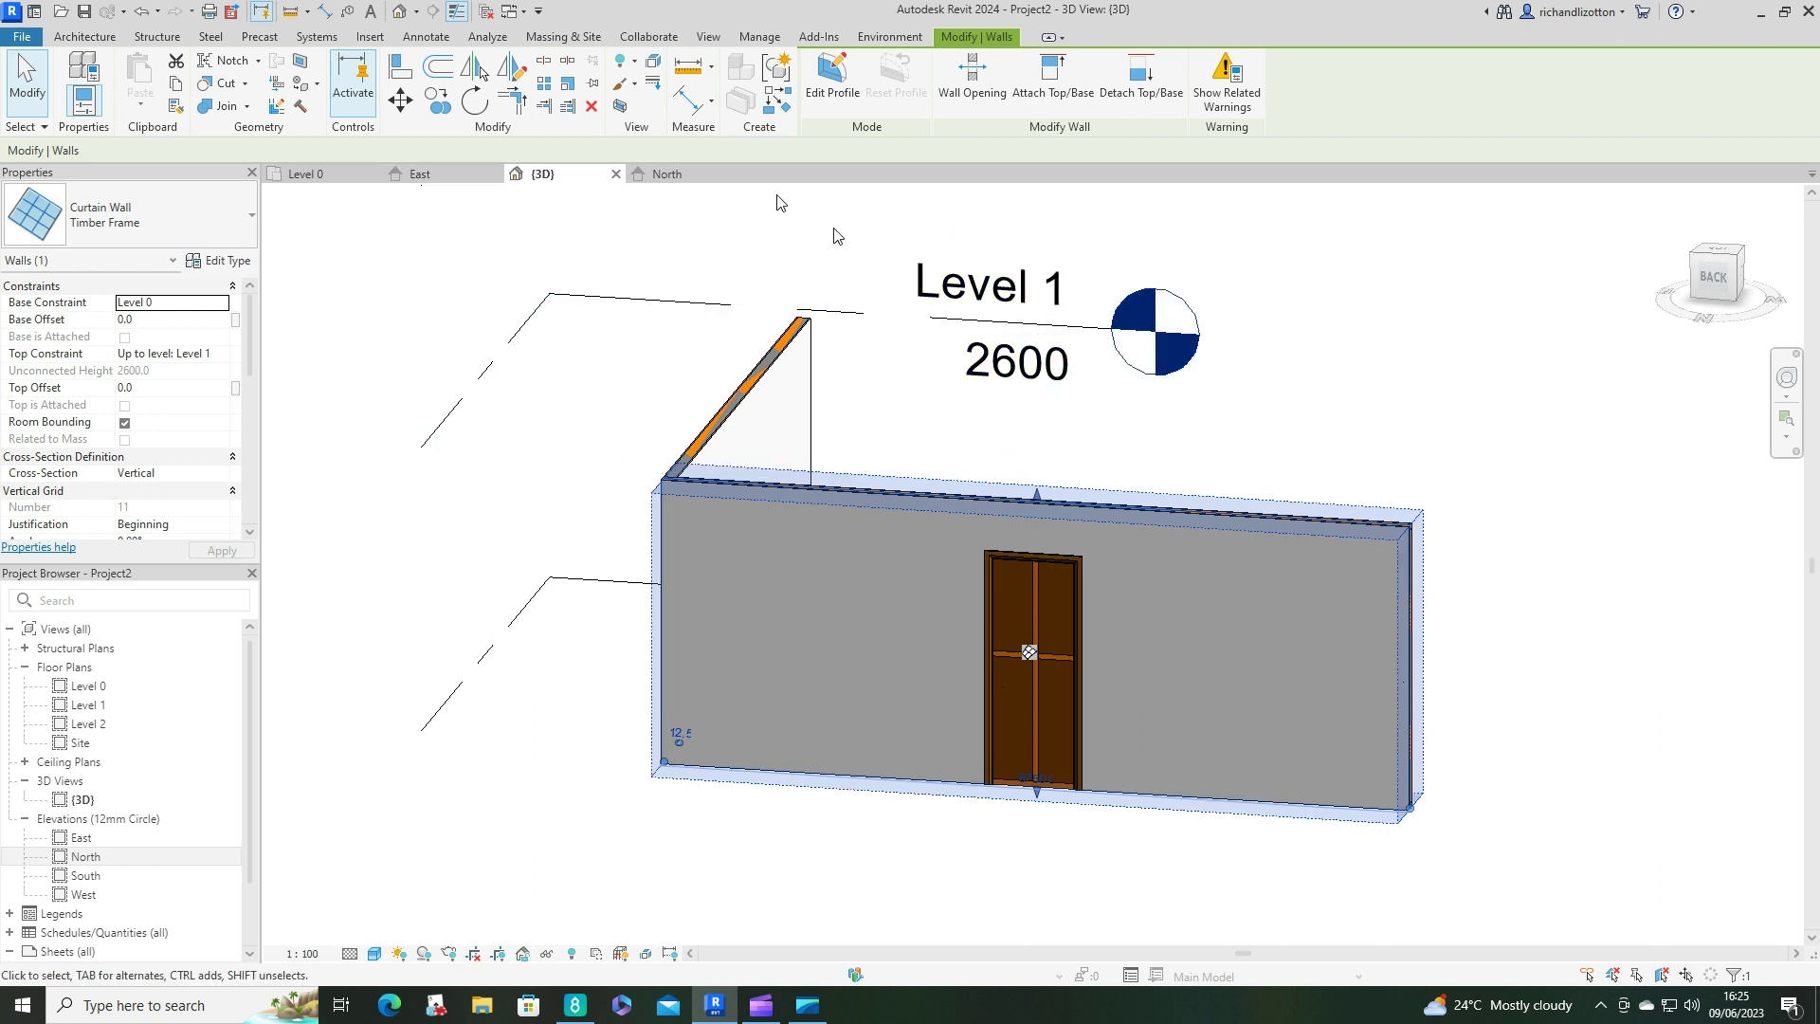
left_click(705, 178)
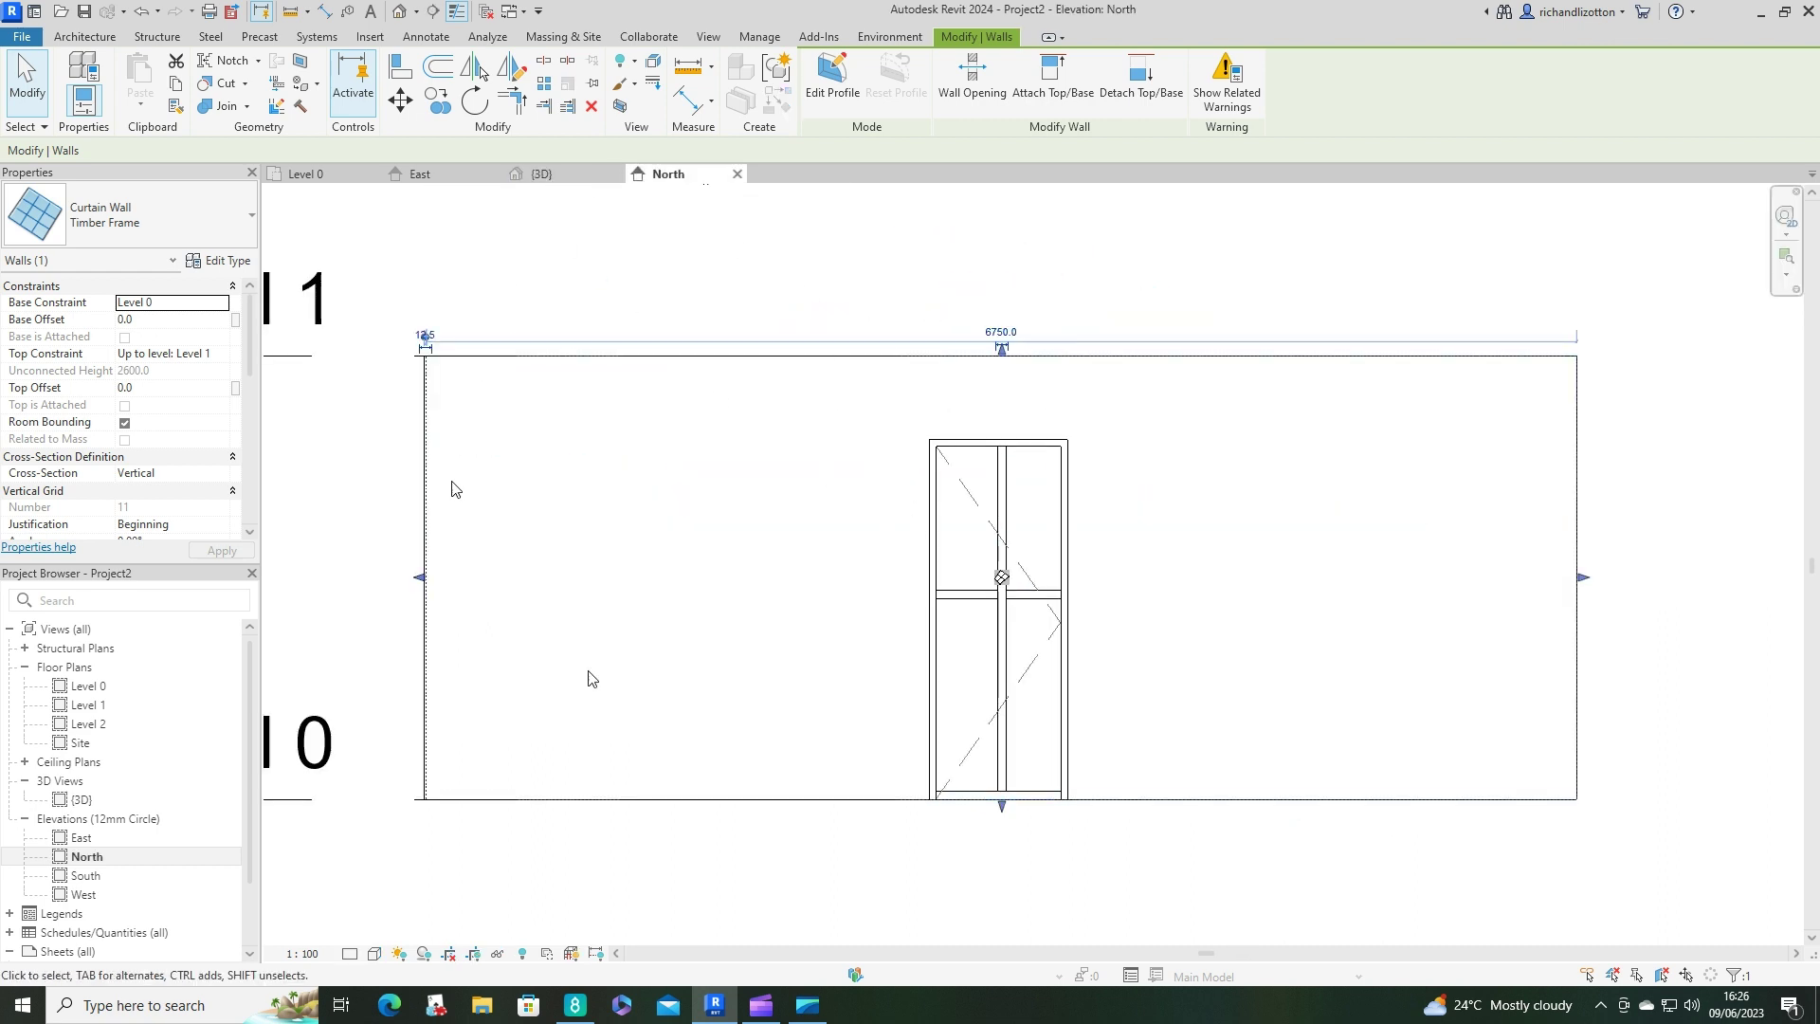
left_click(858, 106)
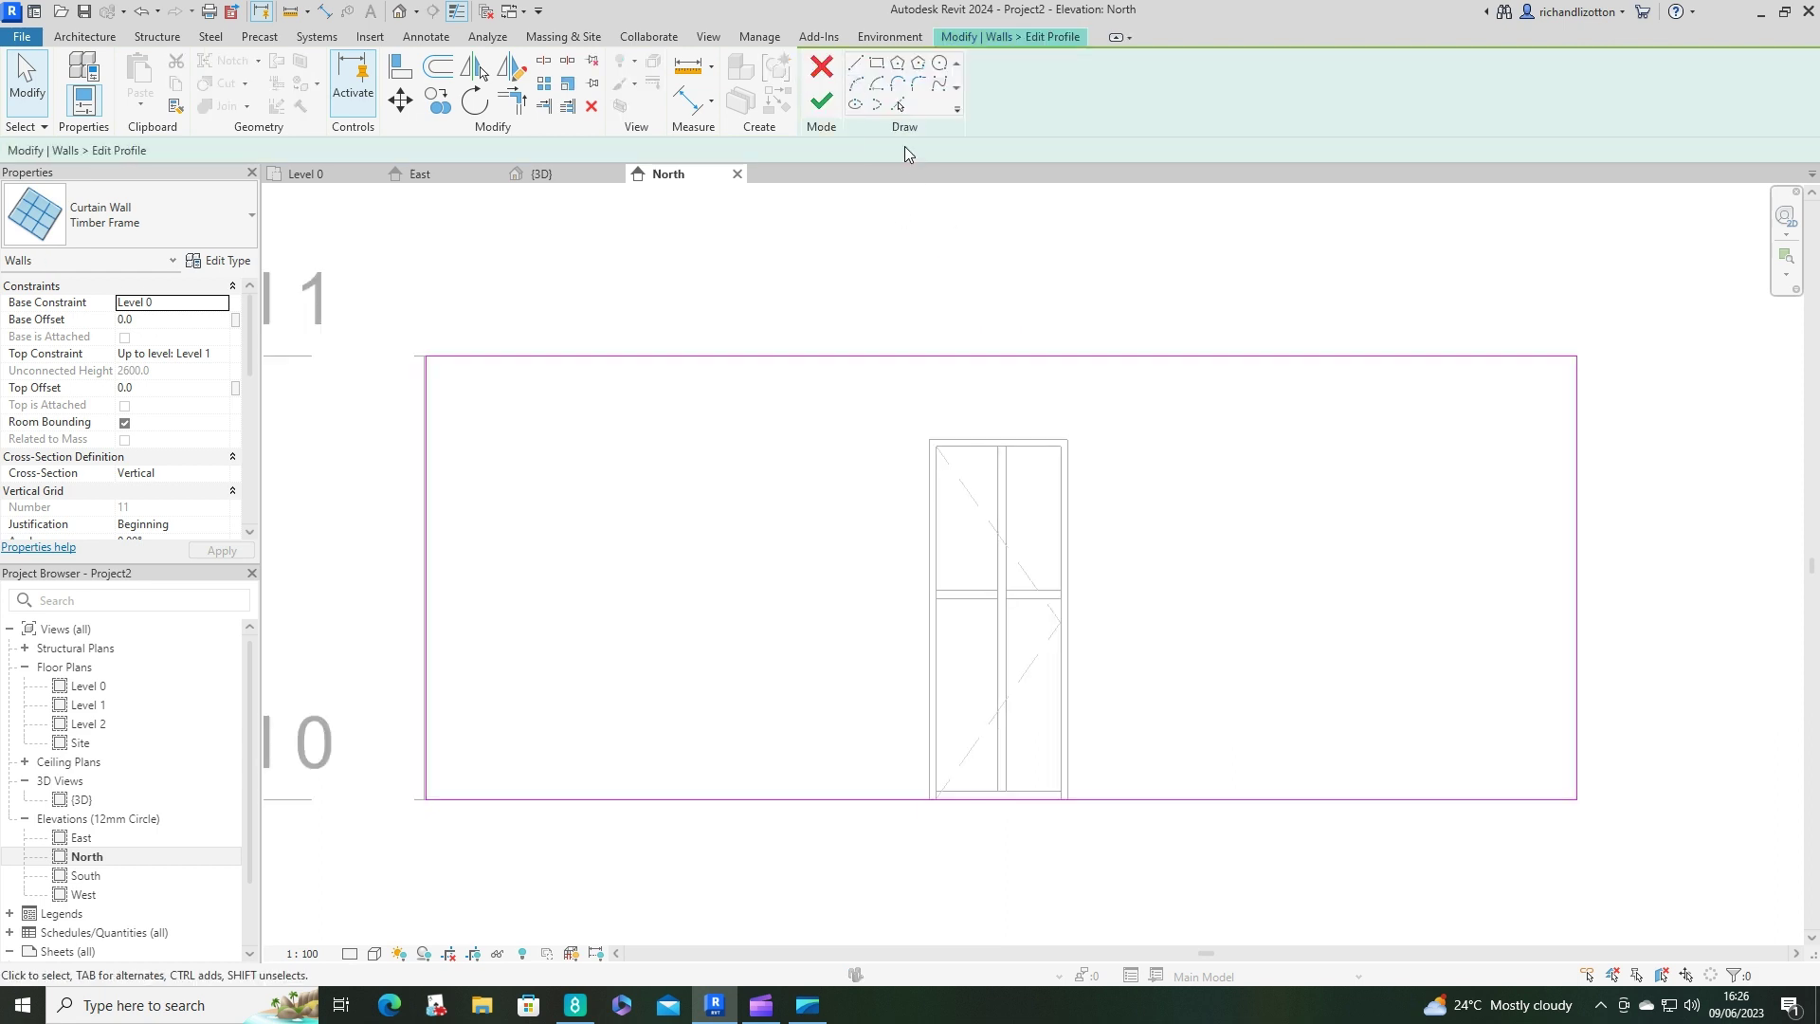
left_click(856, 62)
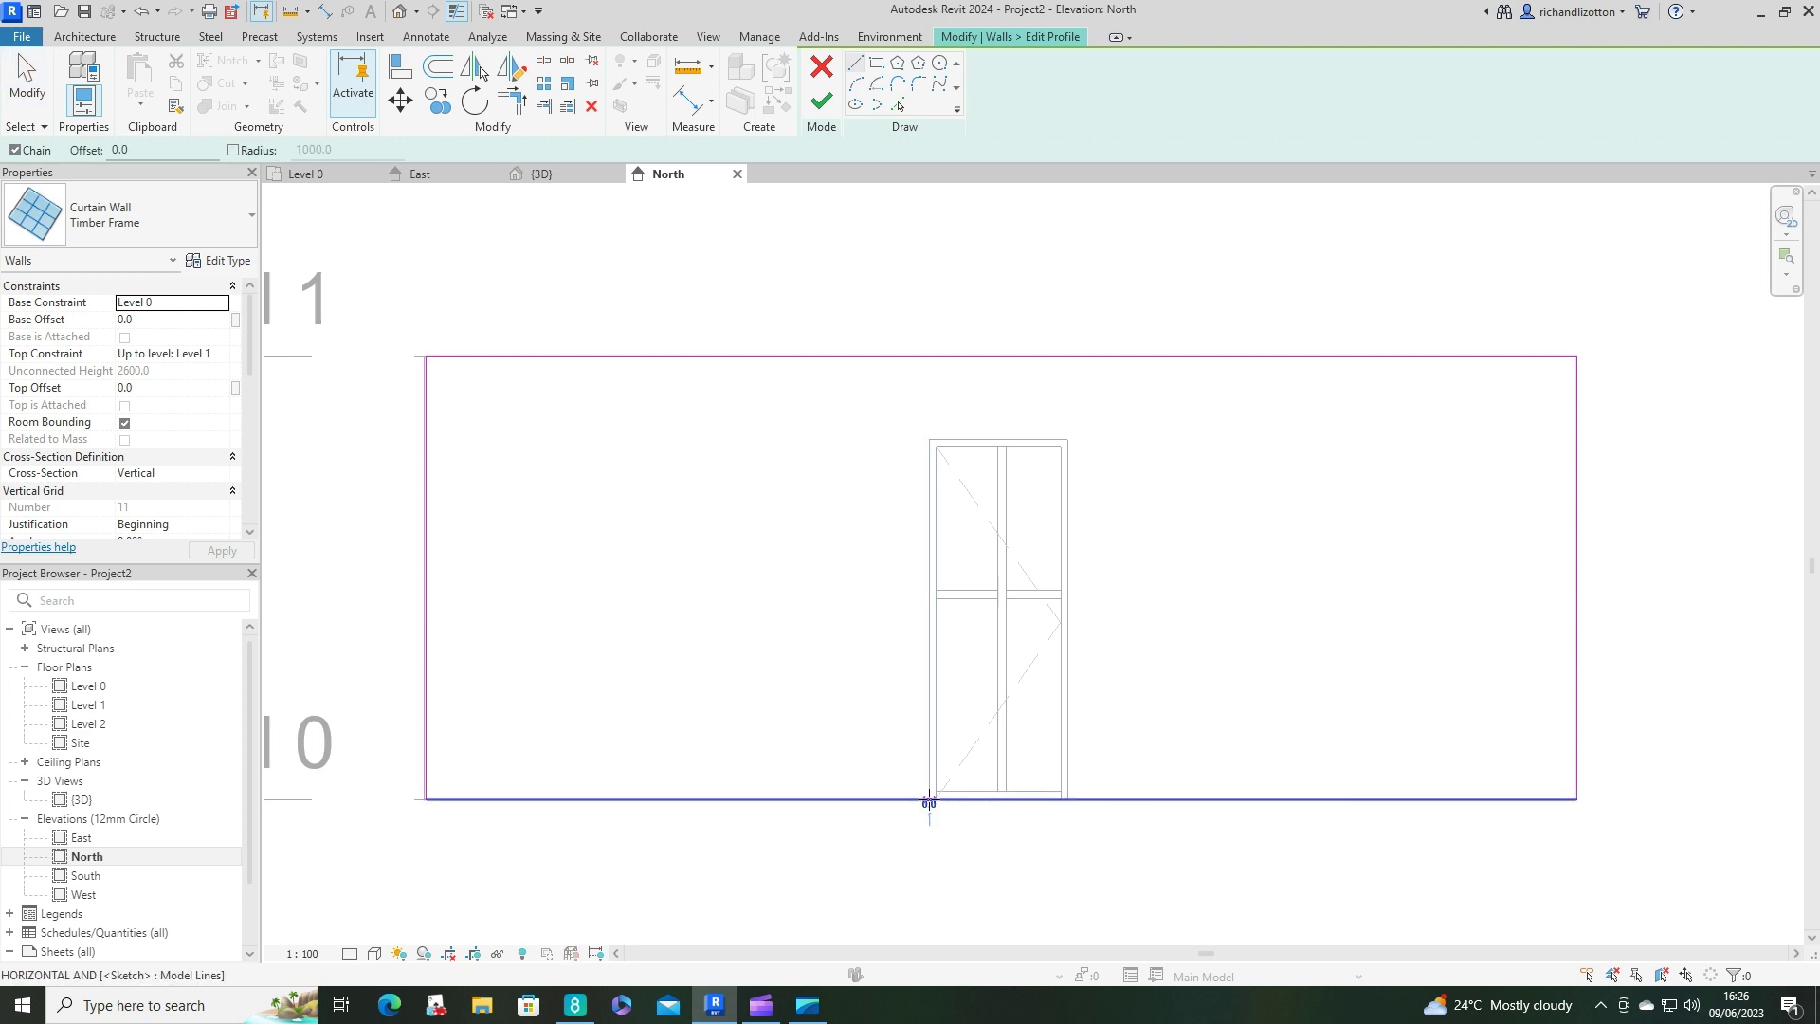
left_click(929, 803)
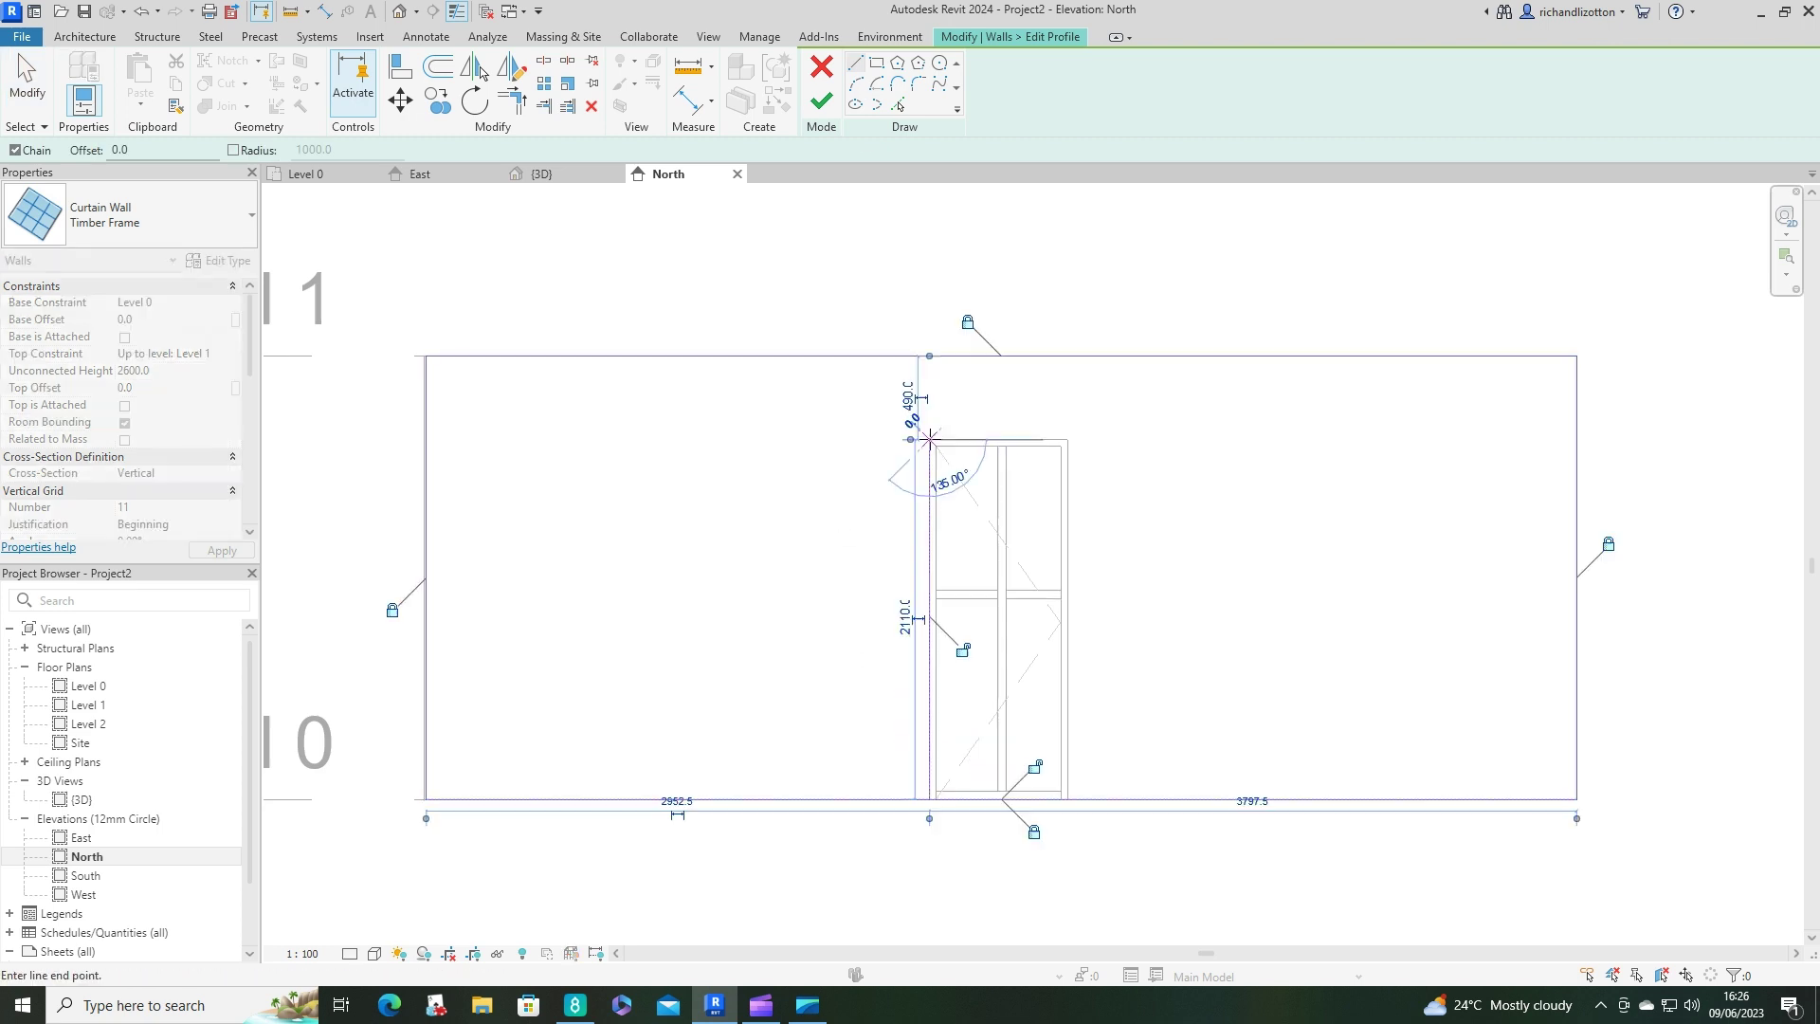
left_click(929, 438)
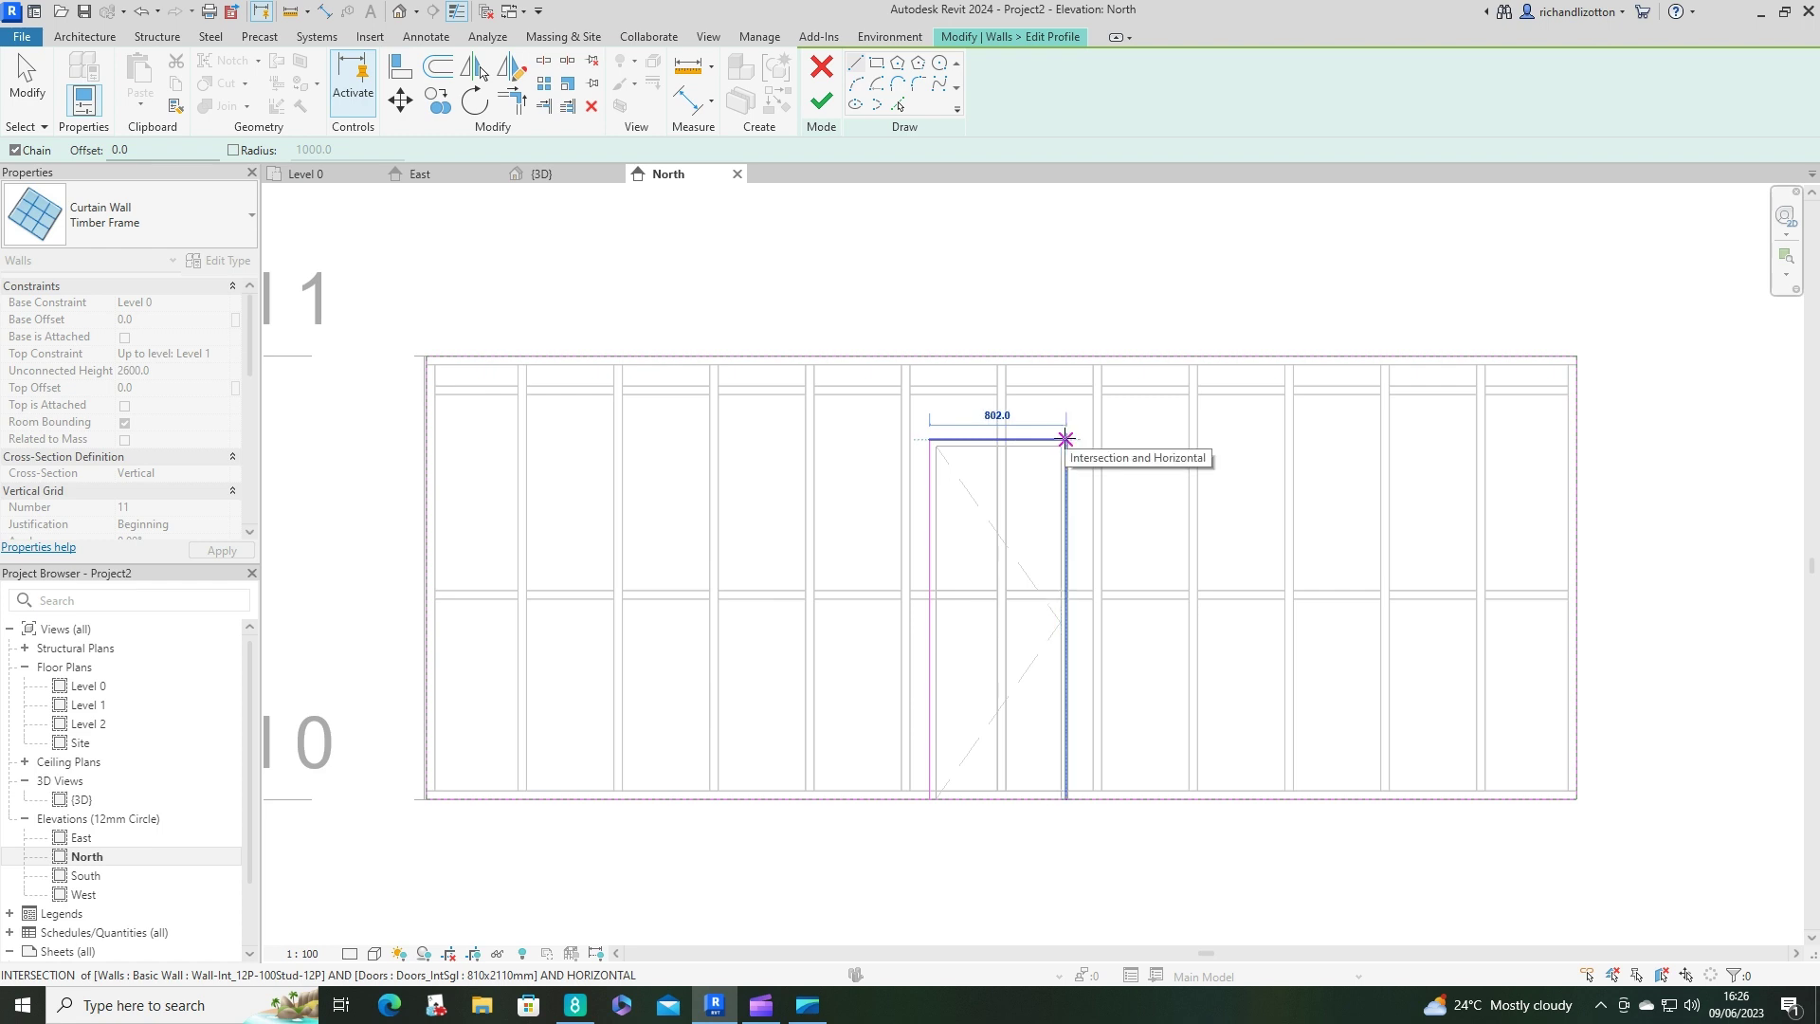
left_click(1066, 438)
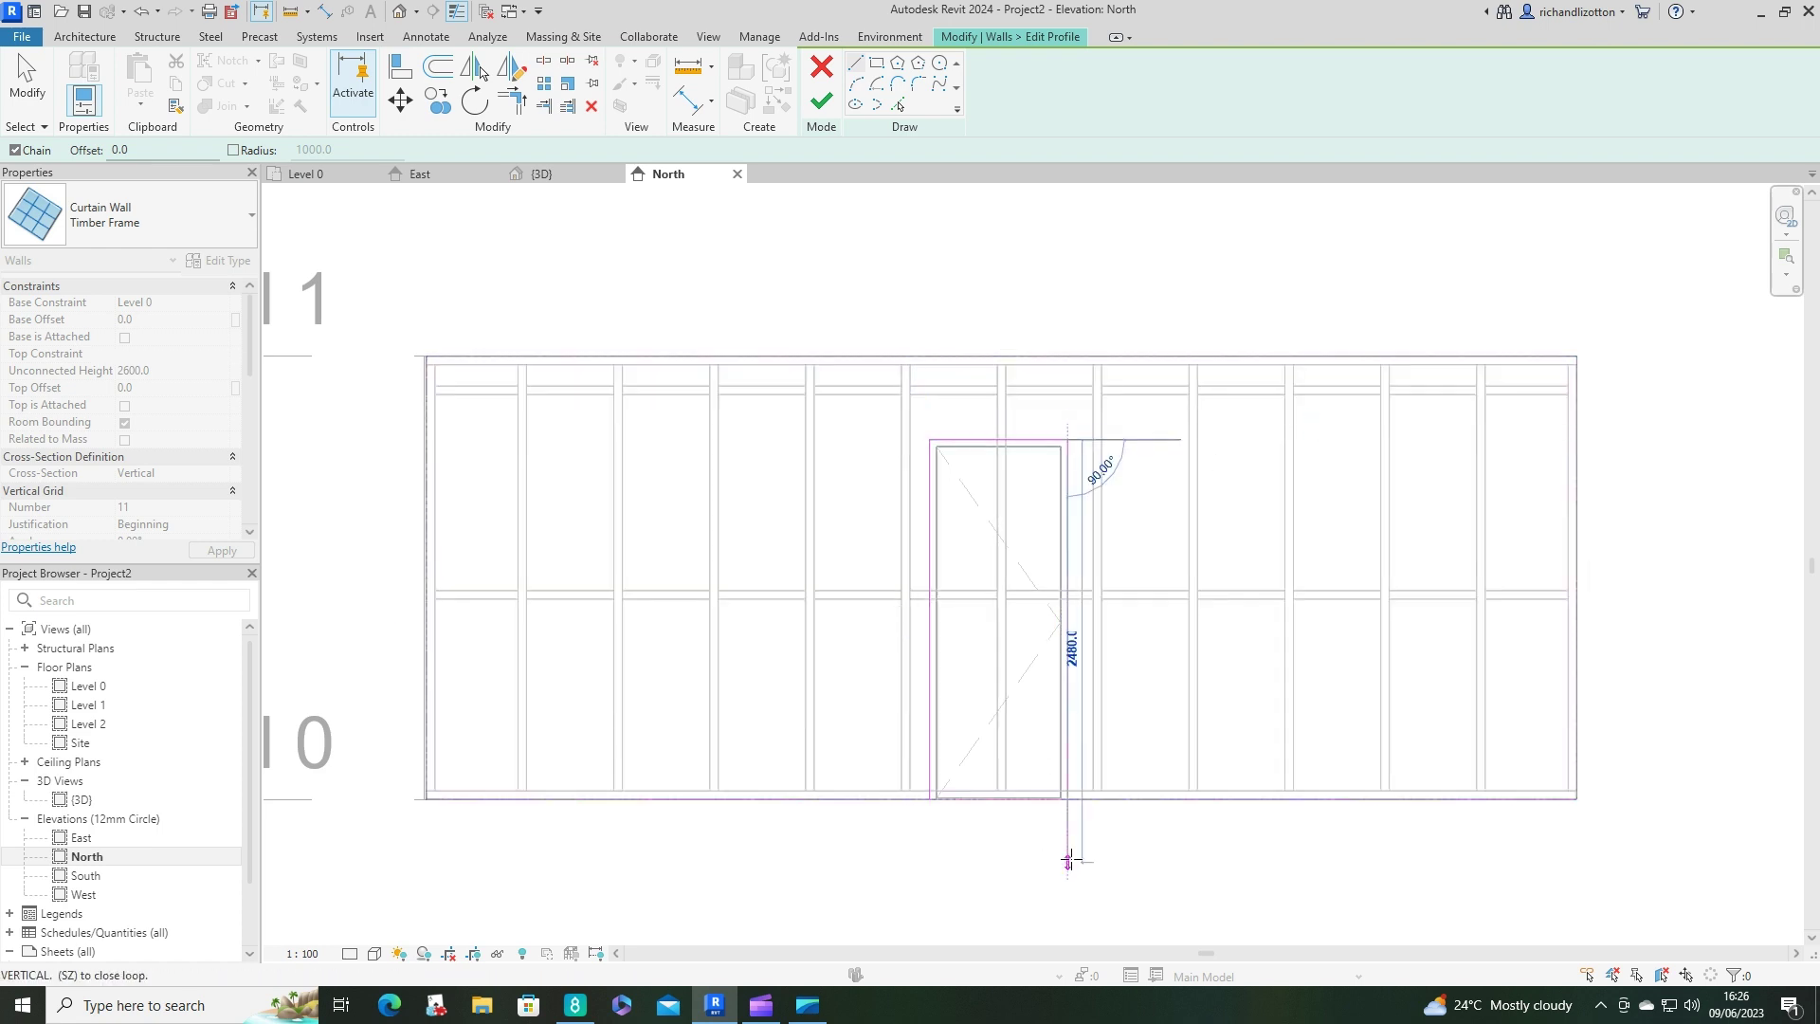
left_click(1067, 799)
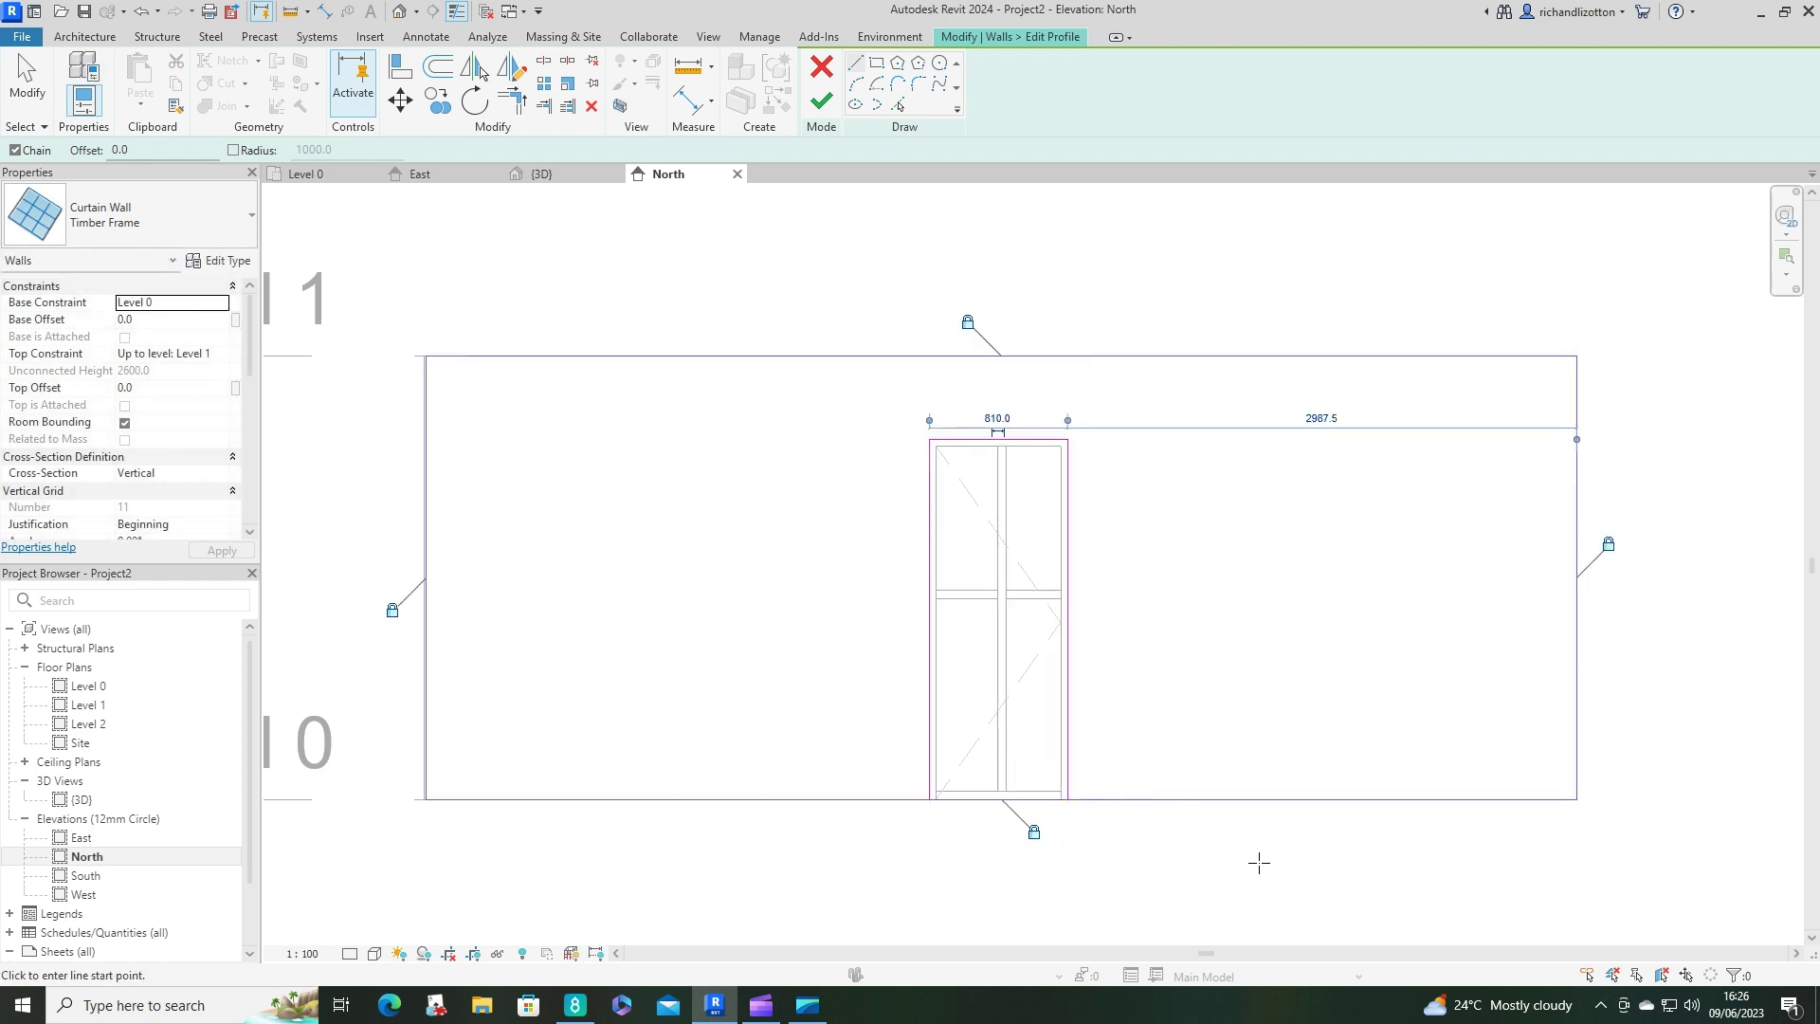
key("Escape")
Shorten the profile's base line so it ends at the foot of the door's left jamb.
left_click(1259, 803)
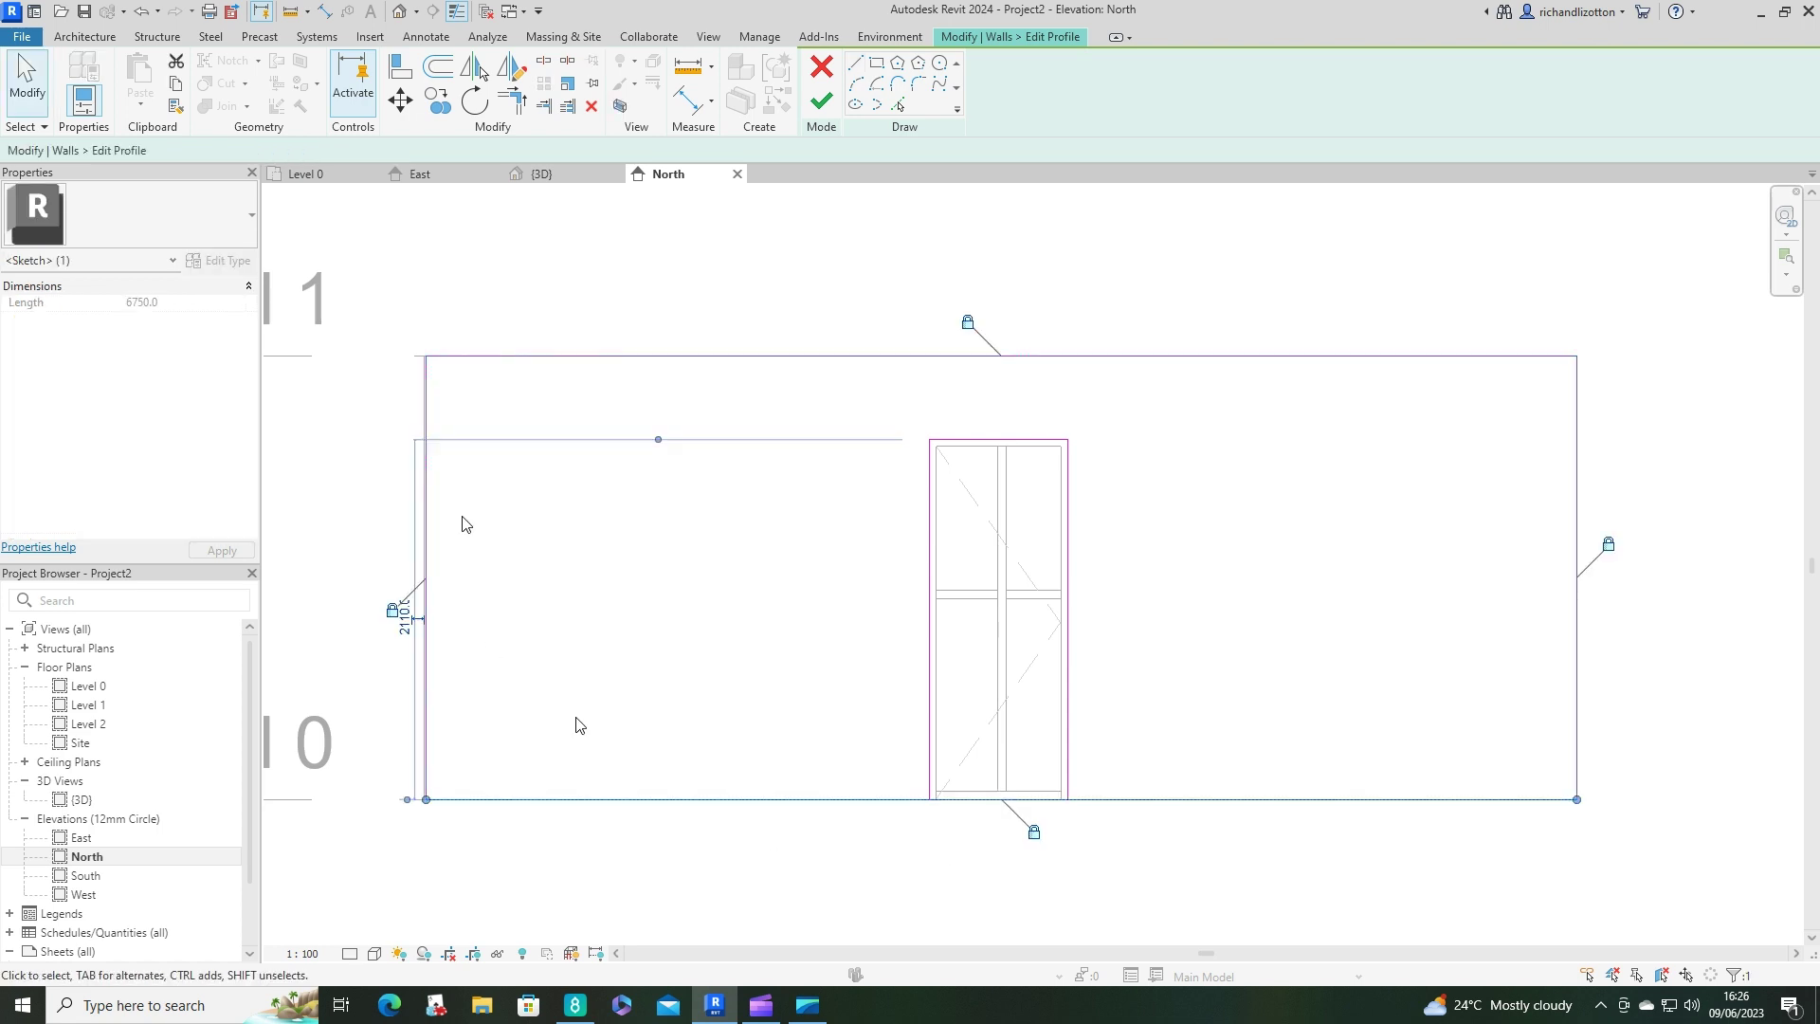
left_click_drag(1578, 802, 929, 799)
left_click(1479, 960)
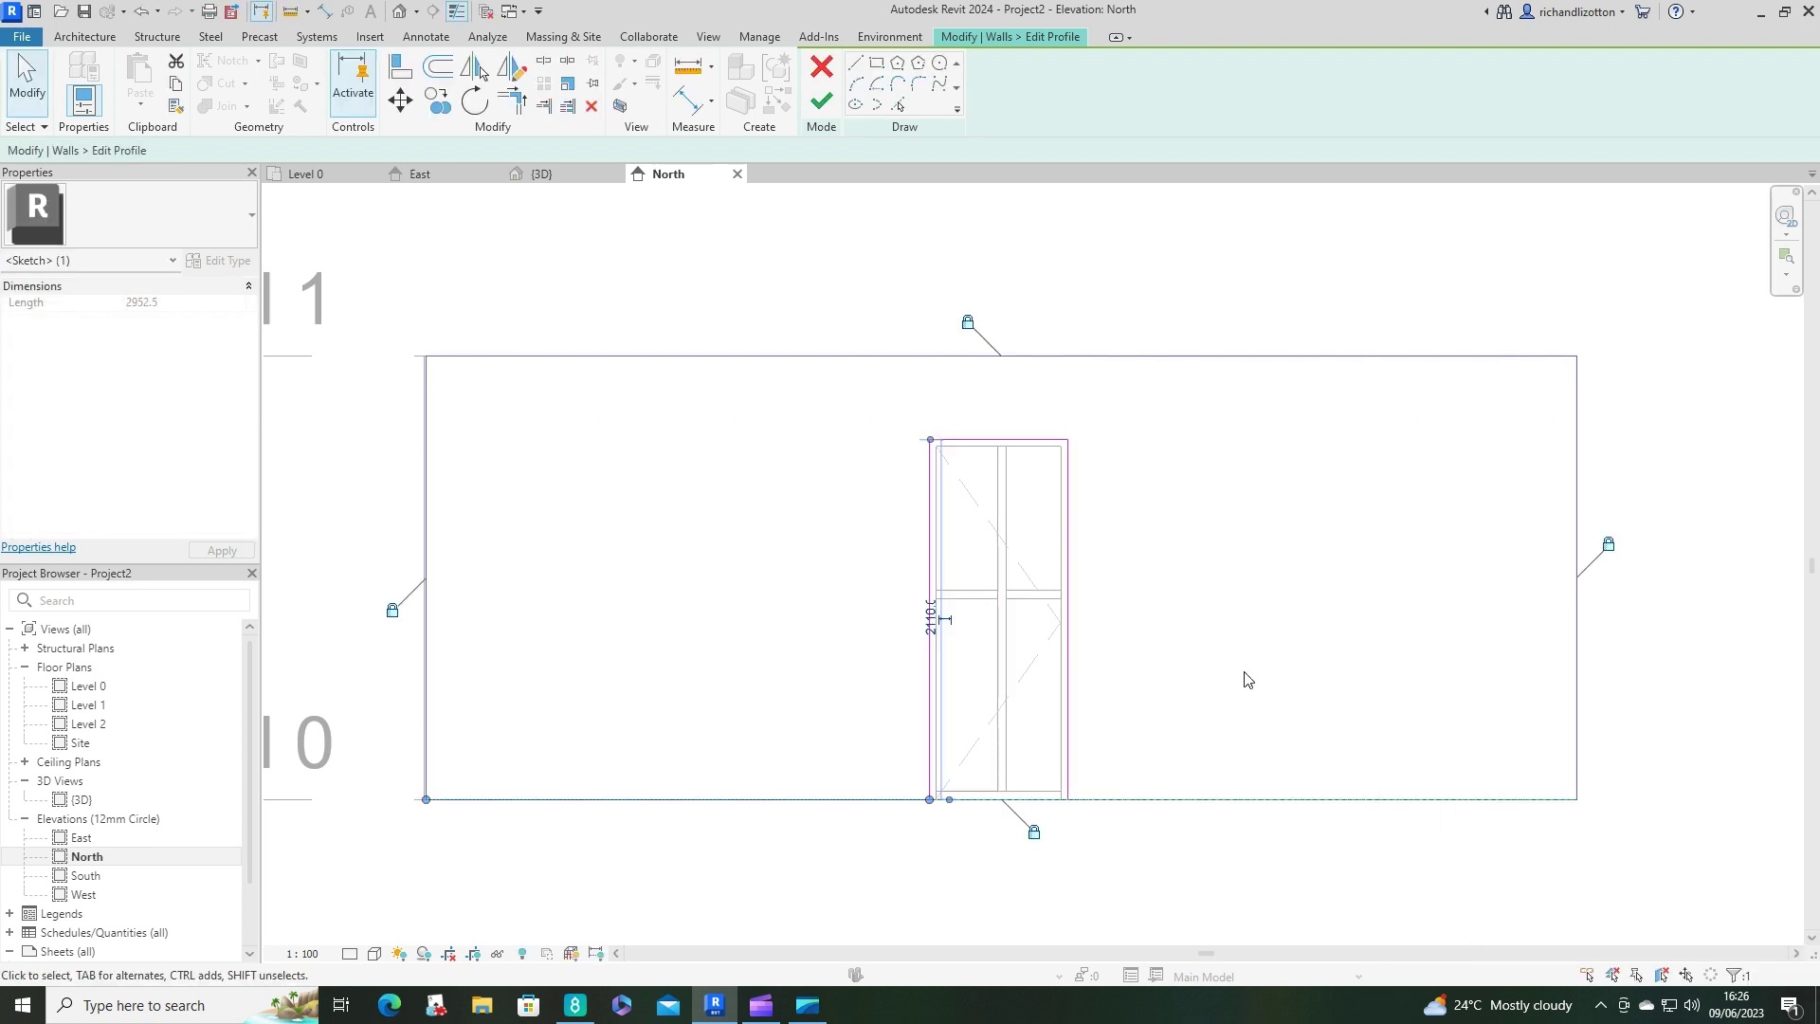
Draw a base line from the door's right jamb to the wall's right corner and finish the profile edit.
left_click(853, 64)
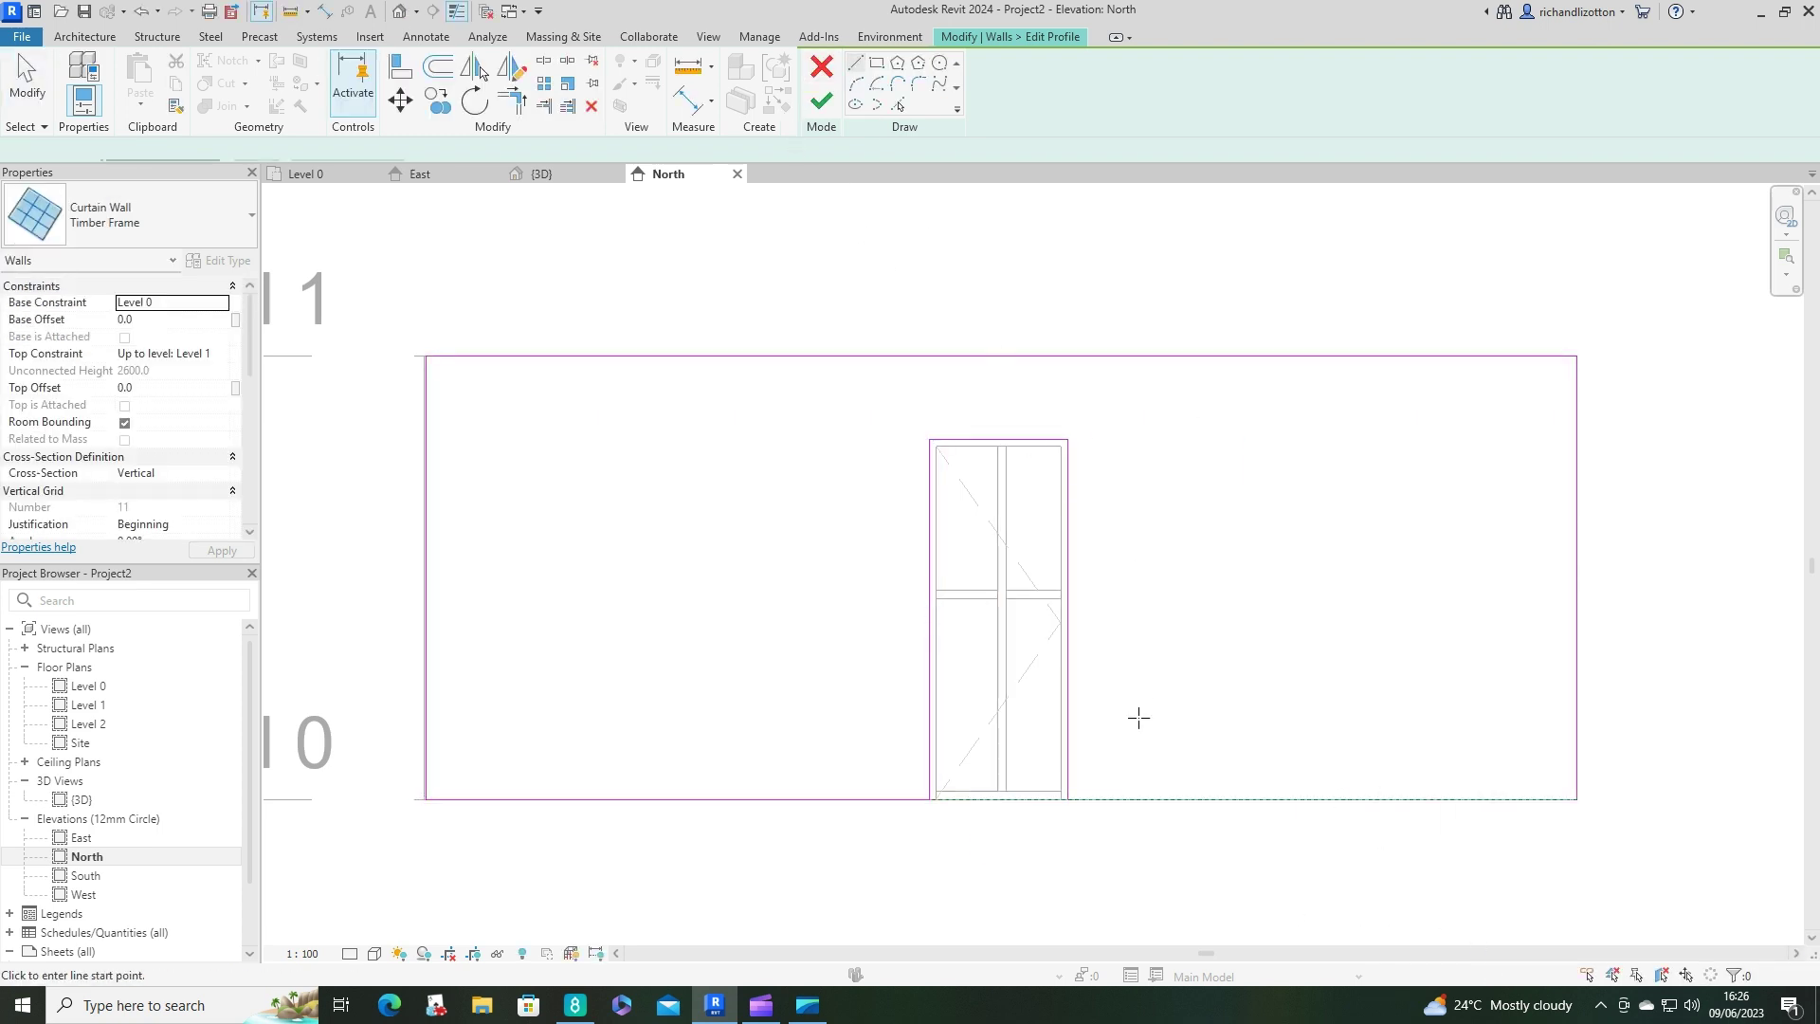
left_click(1067, 799)
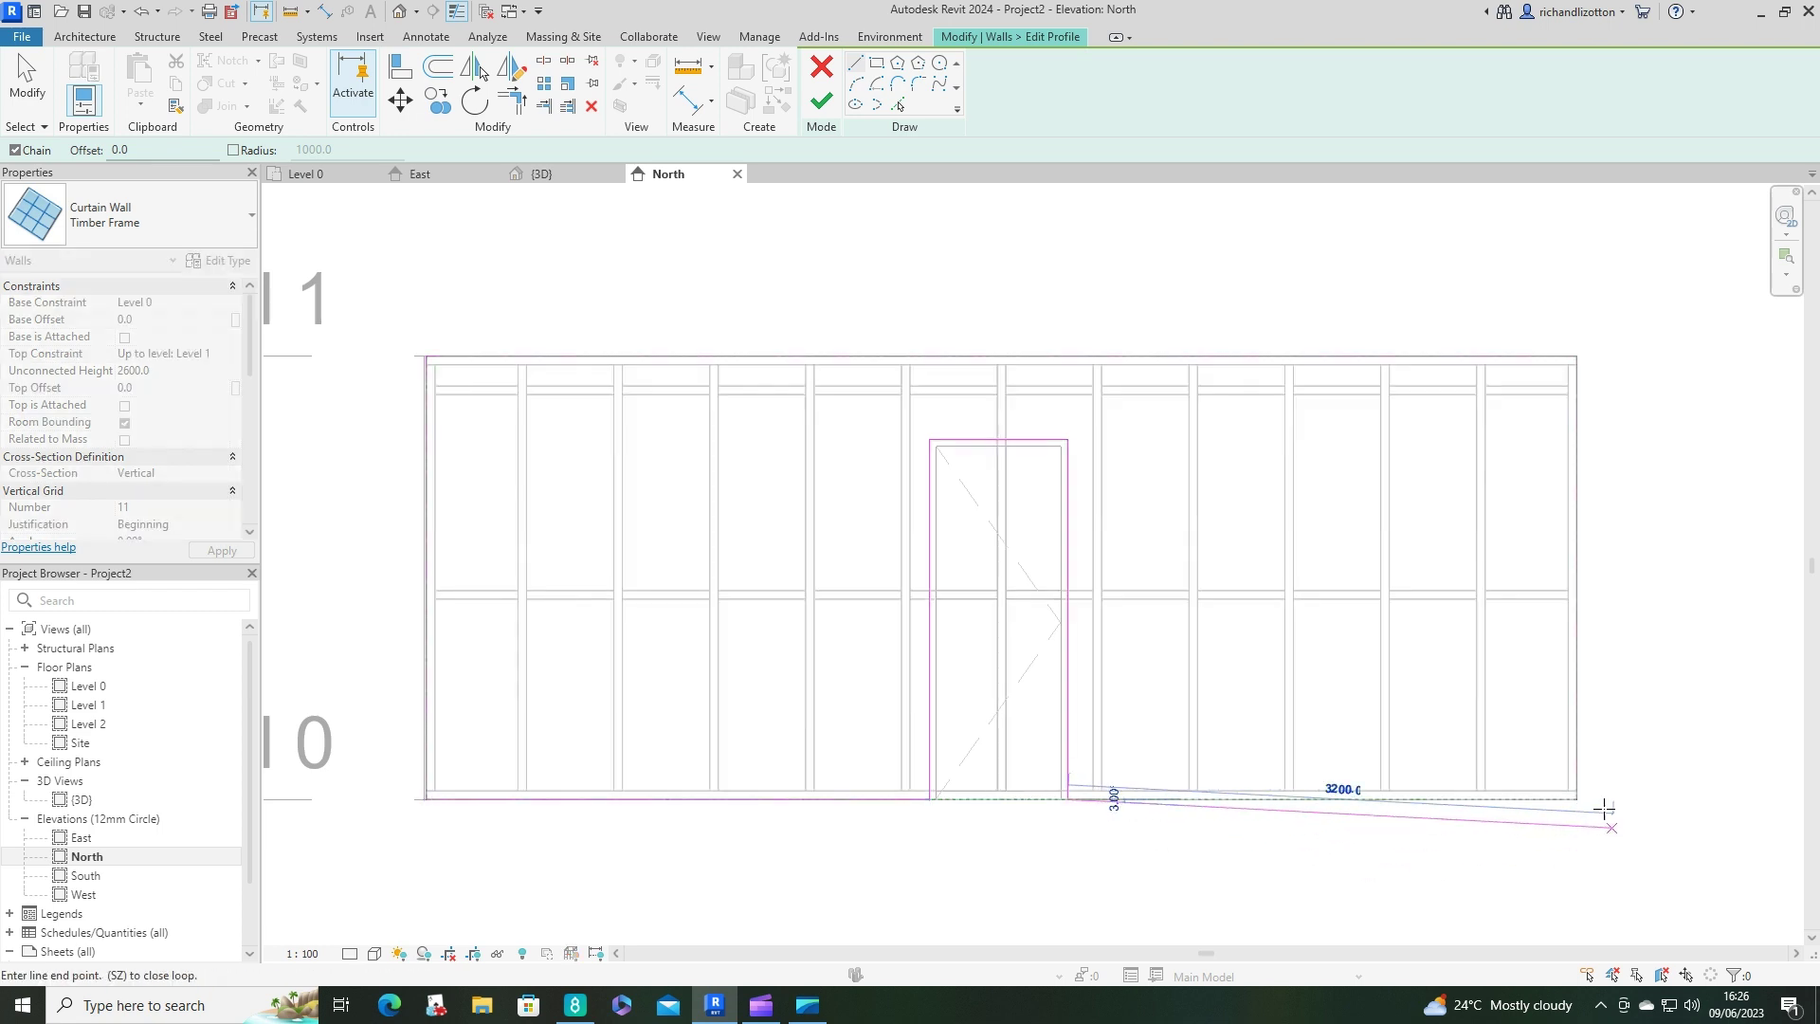
left_click(1575, 799)
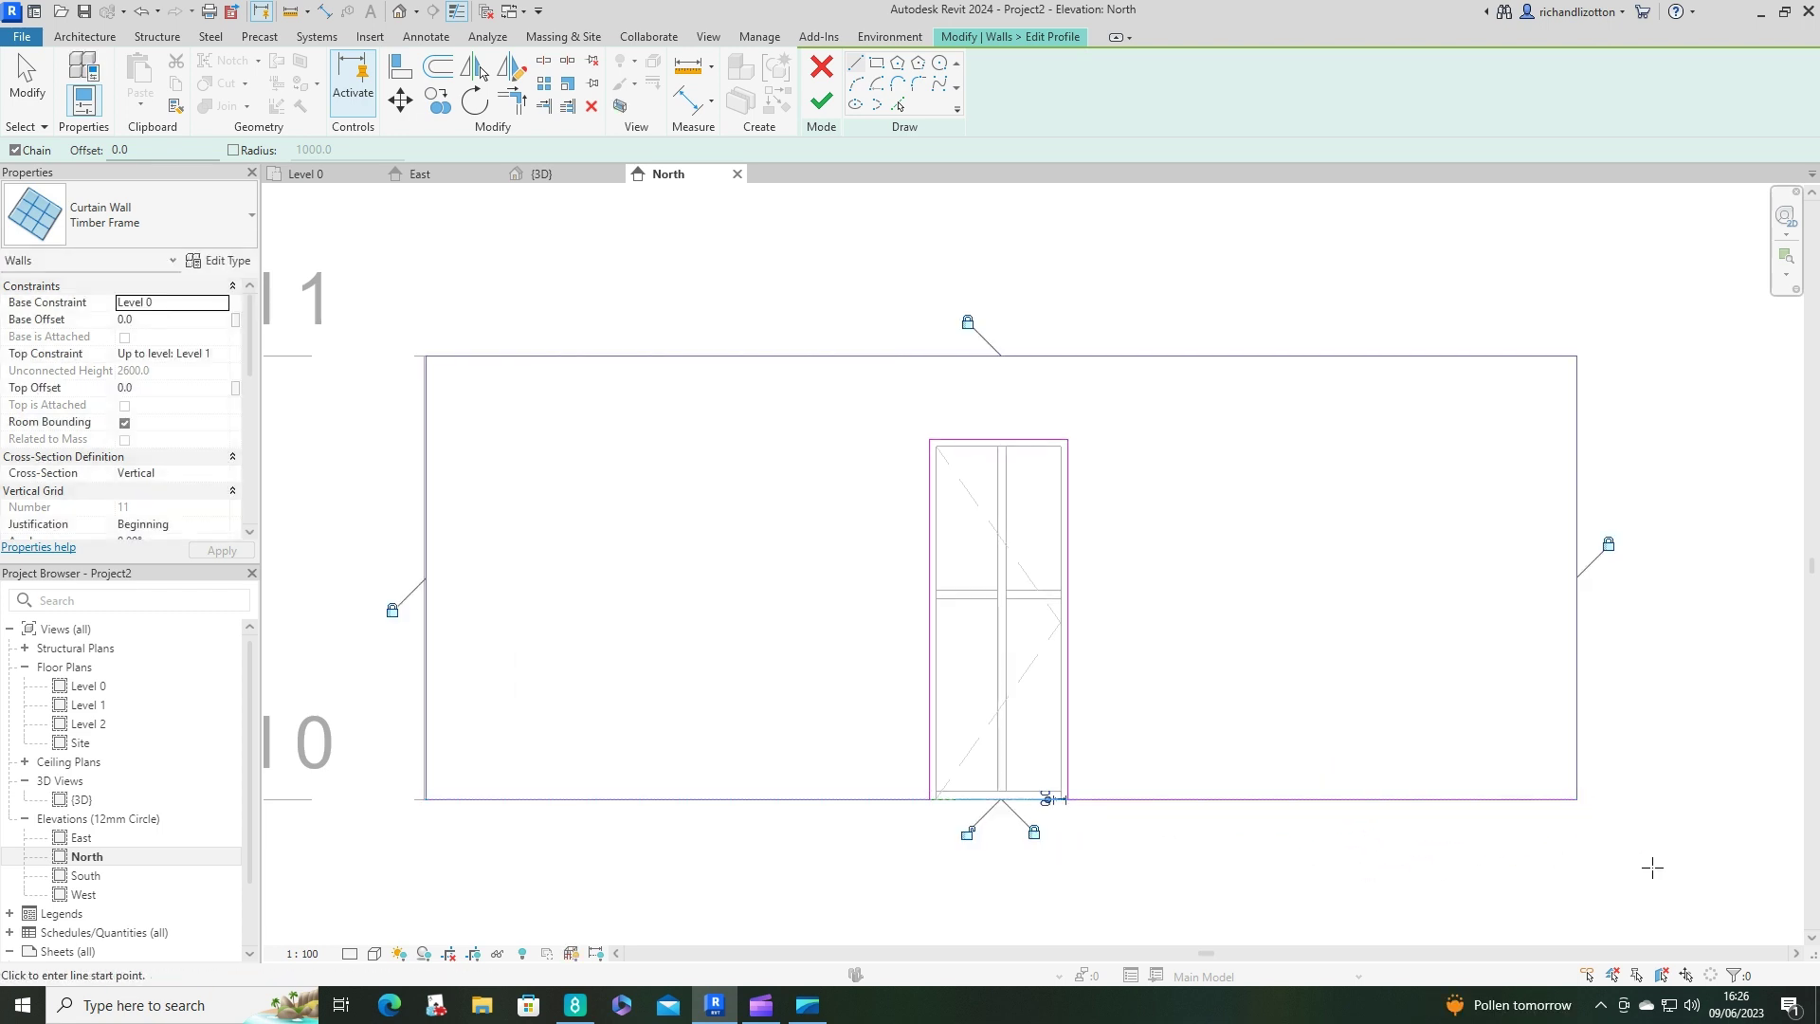
left_click(821, 101)
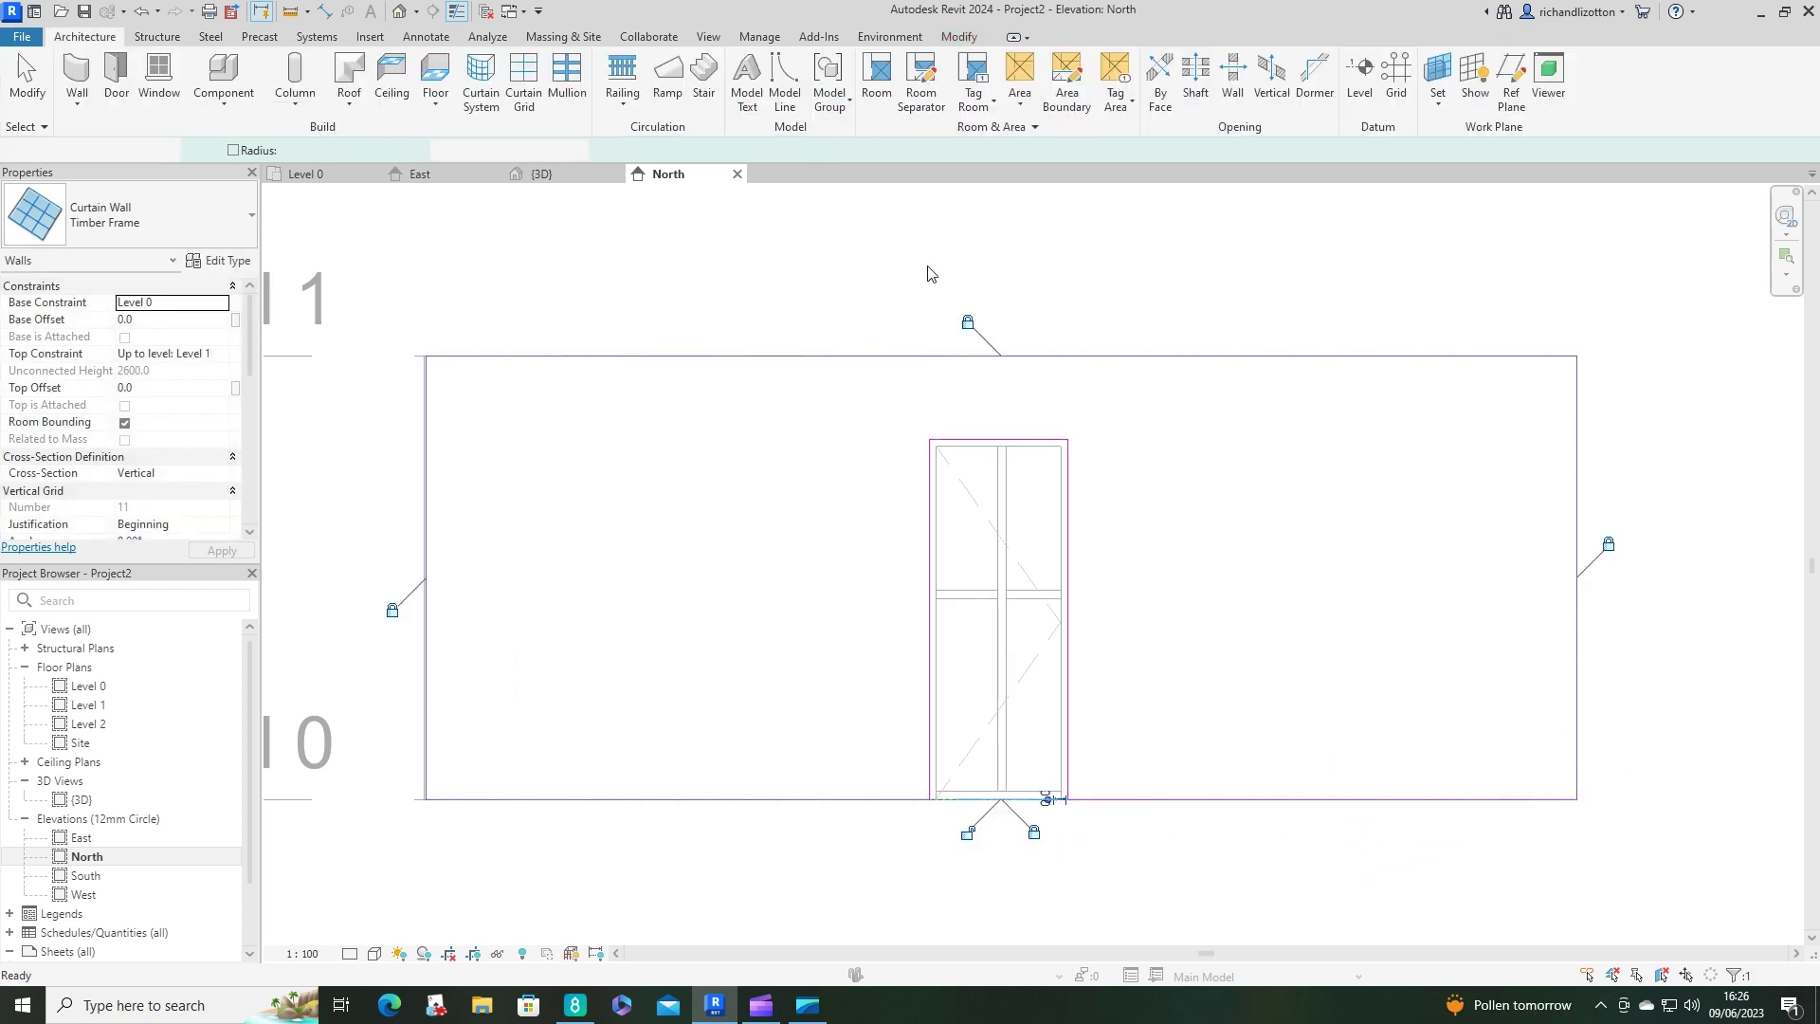
left_click(1130, 235)
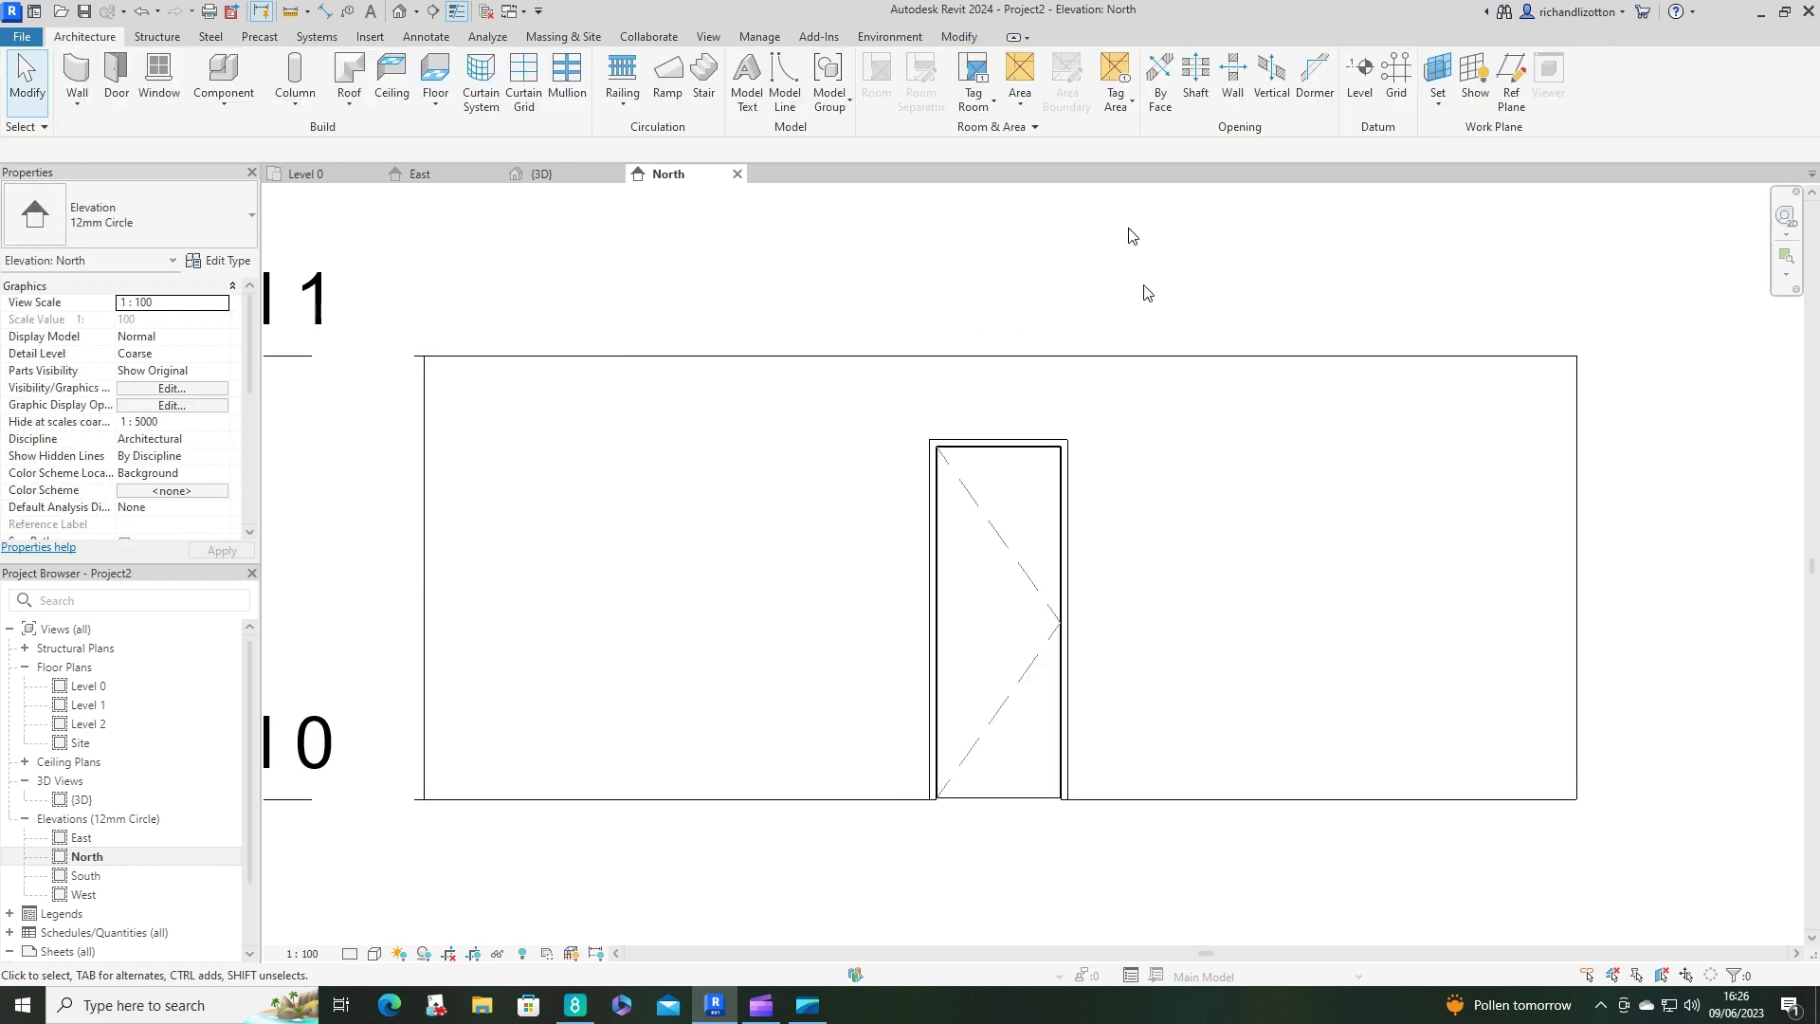
Check the door opening in 3D, then temporarily hide the Wall-Int_12P-100Stud-12P basic wall in the North elevation.
left_click(566, 177)
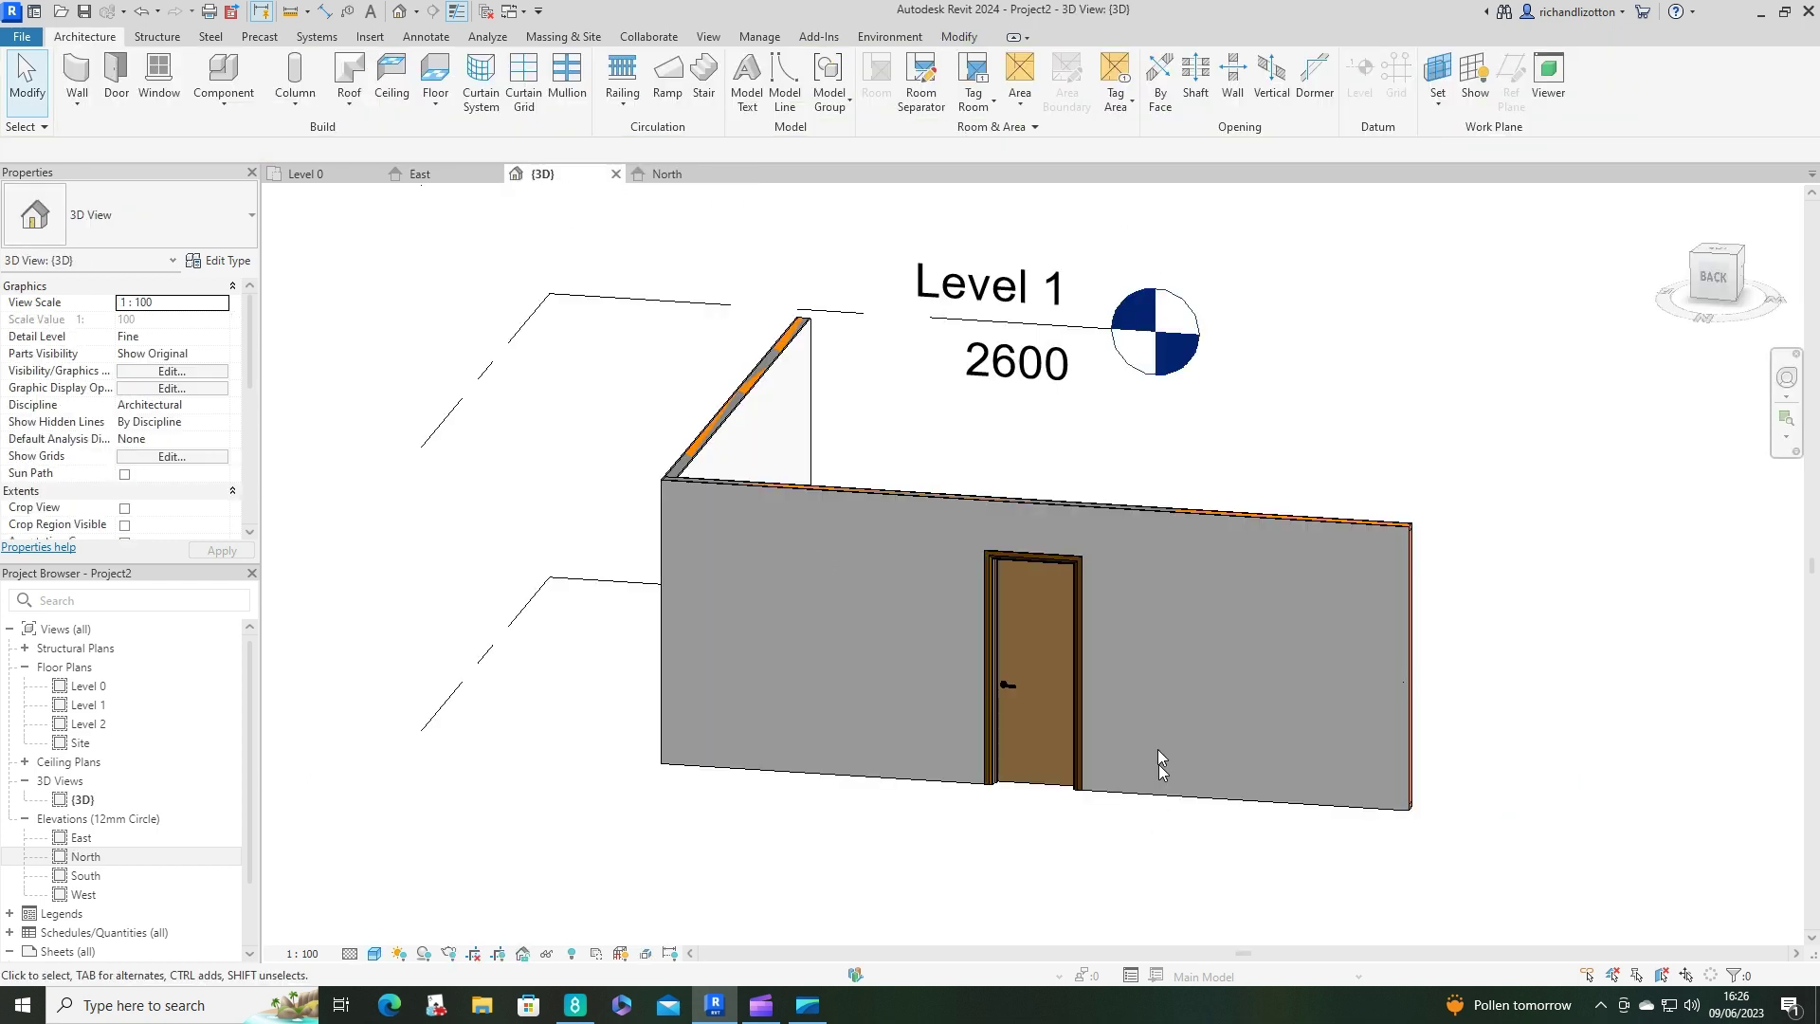
middle_click_drag(1164, 743, 1328, 780, "shift")
scroll(1353, 661, "up", 4)
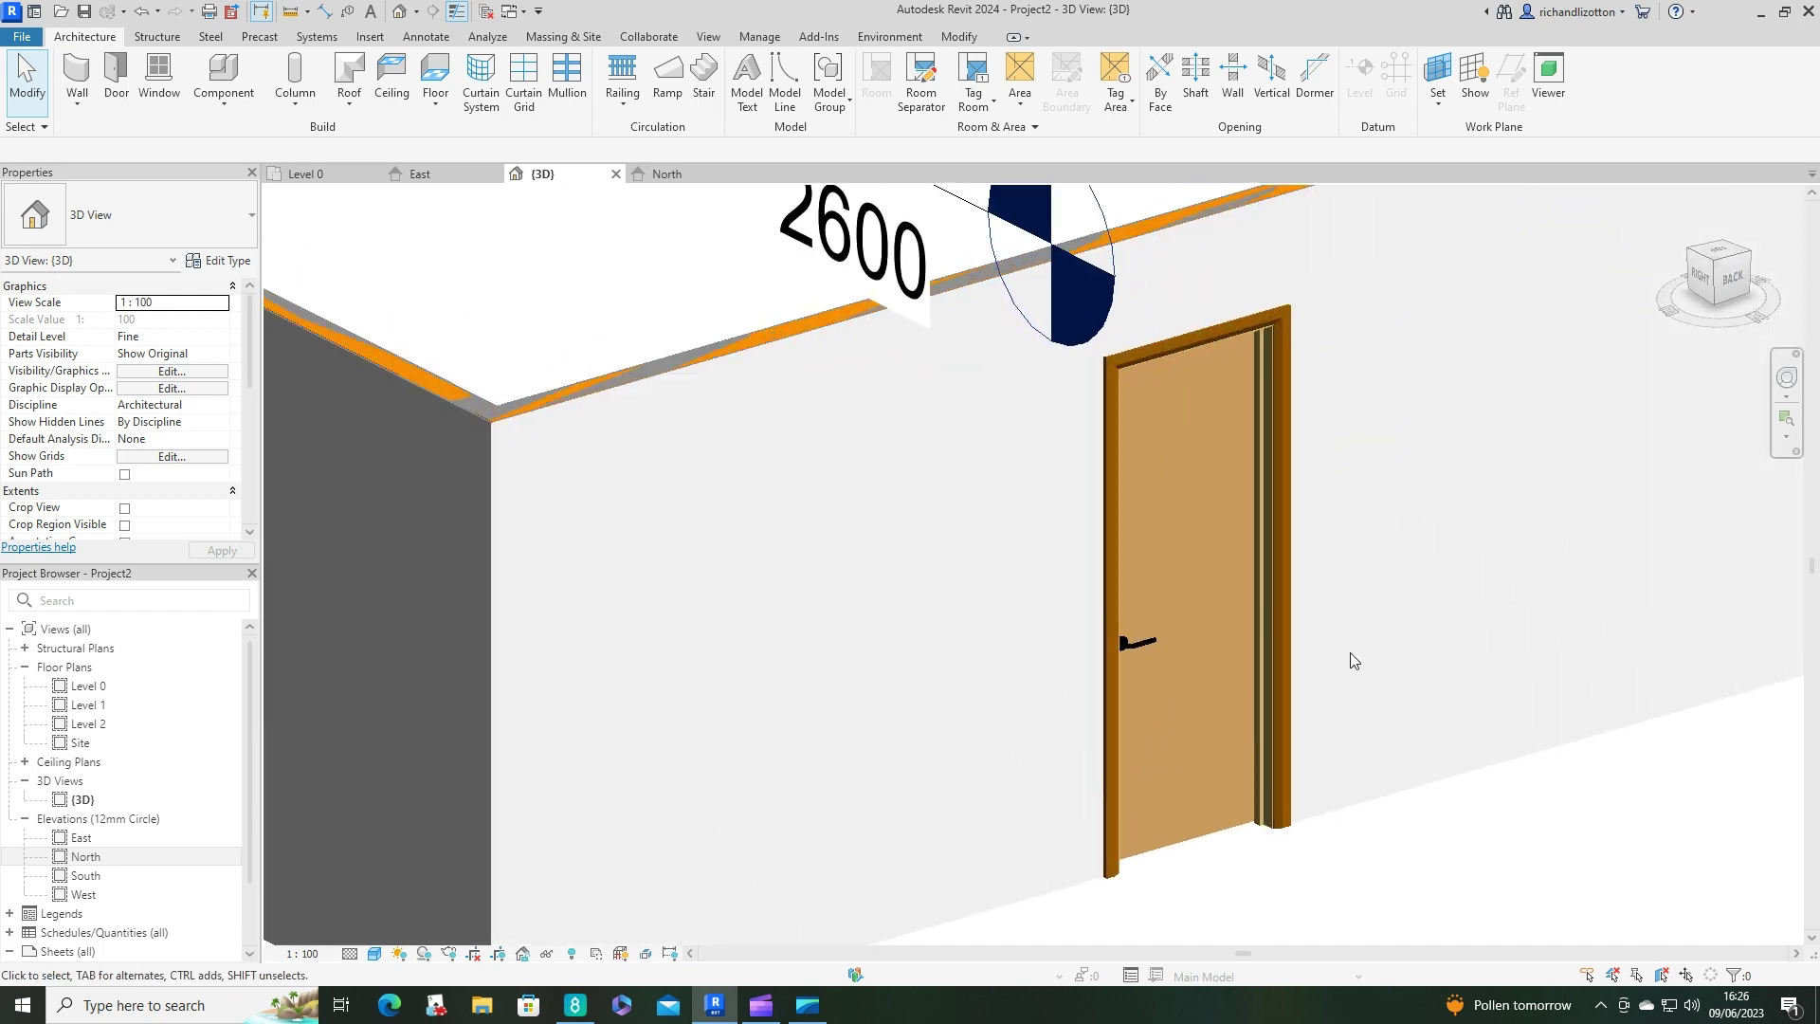
scroll(1349, 653, "down", 4)
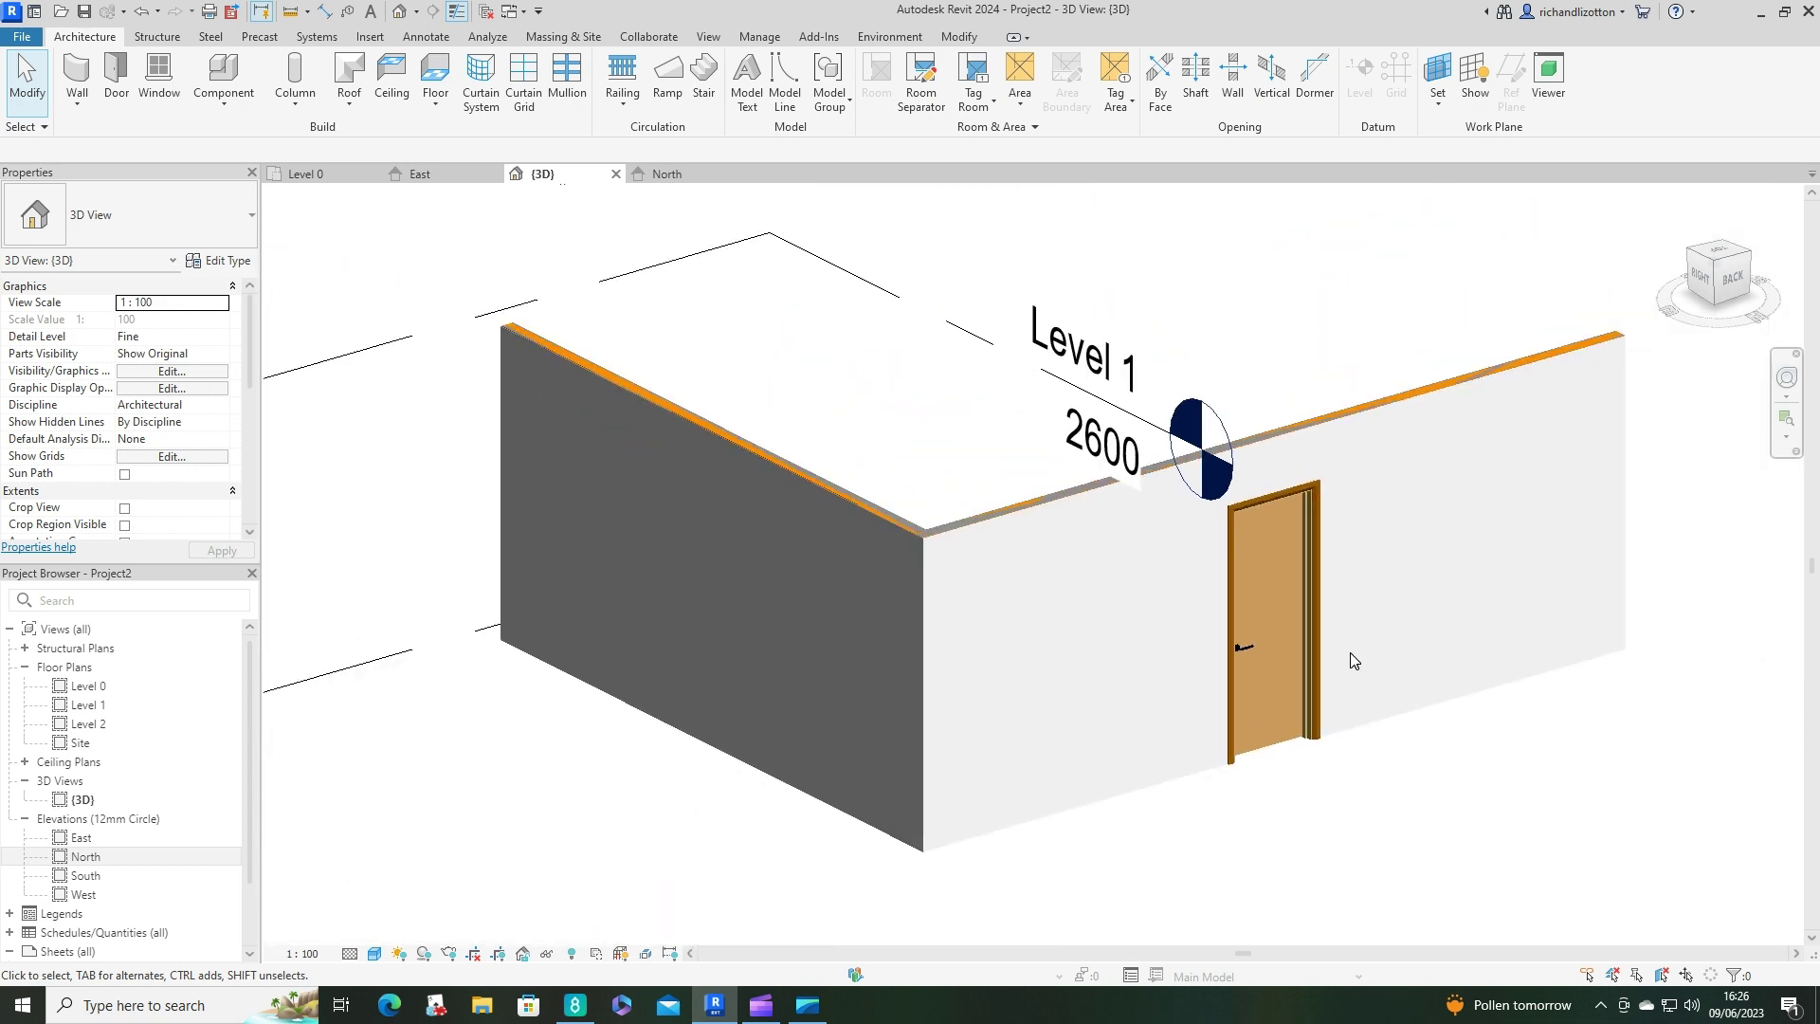
middle_click_drag(1371, 723, 1161, 723, "shift")
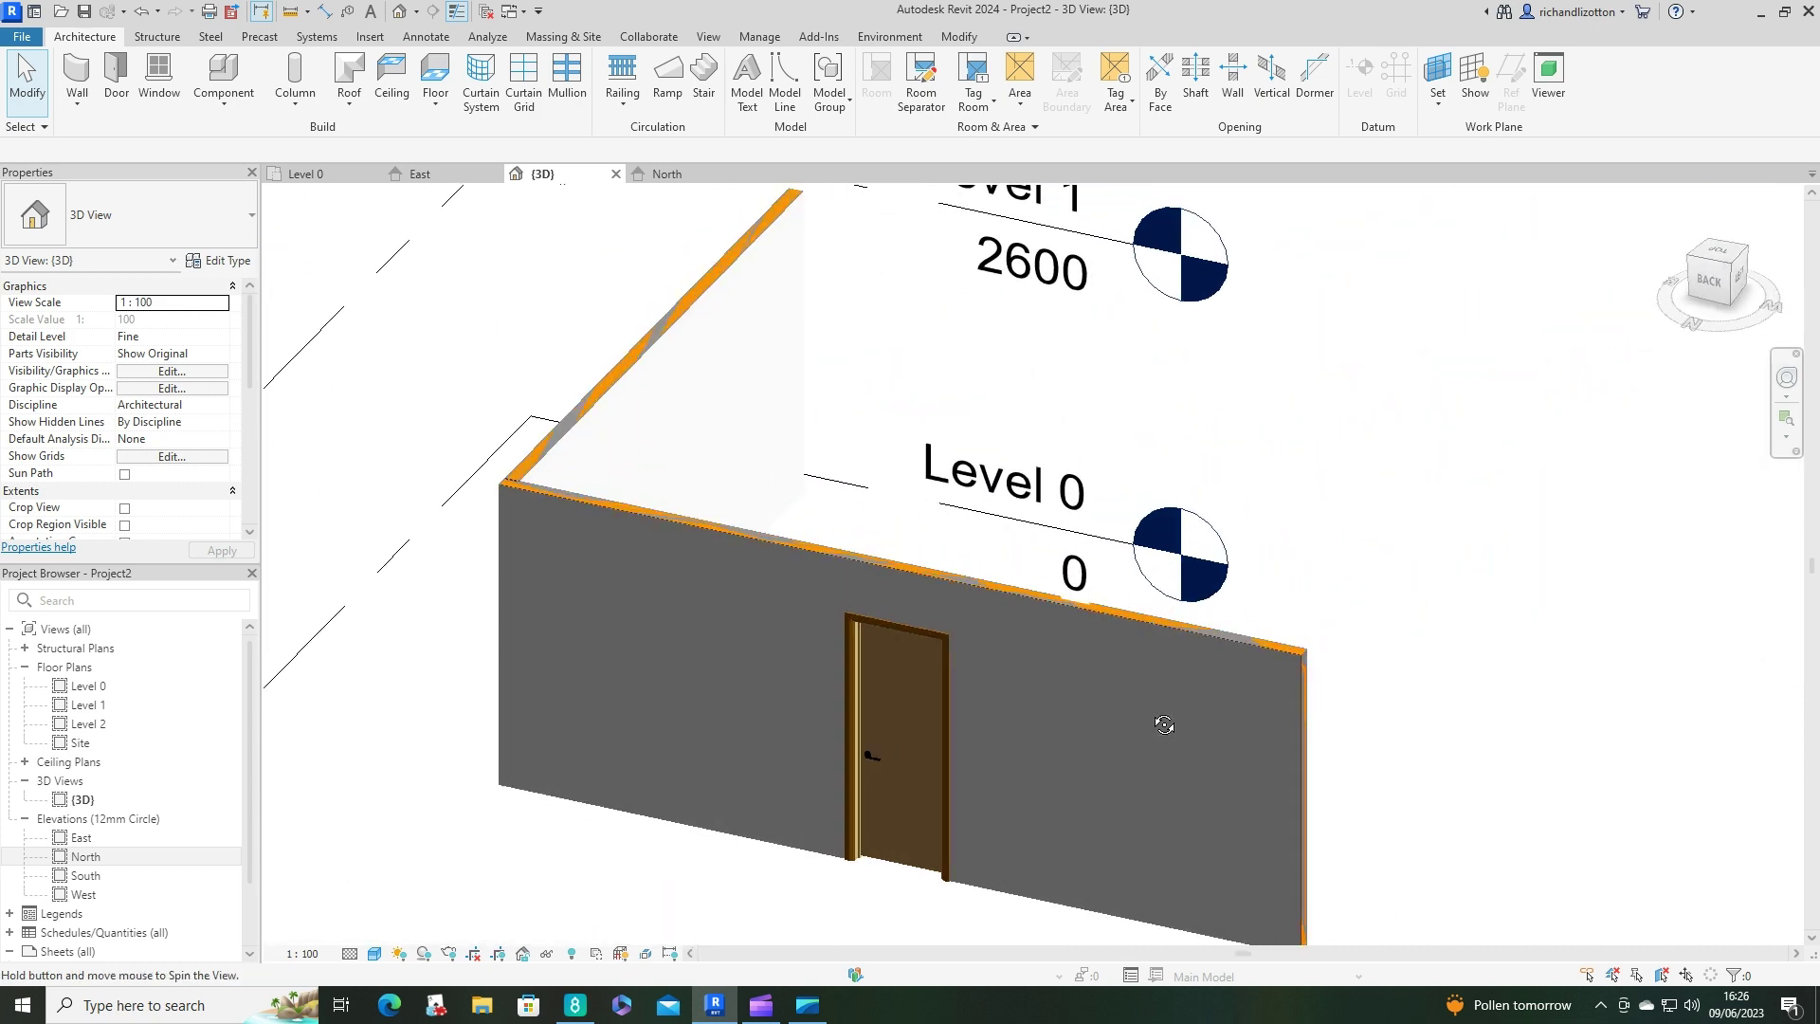
left_click(955, 589)
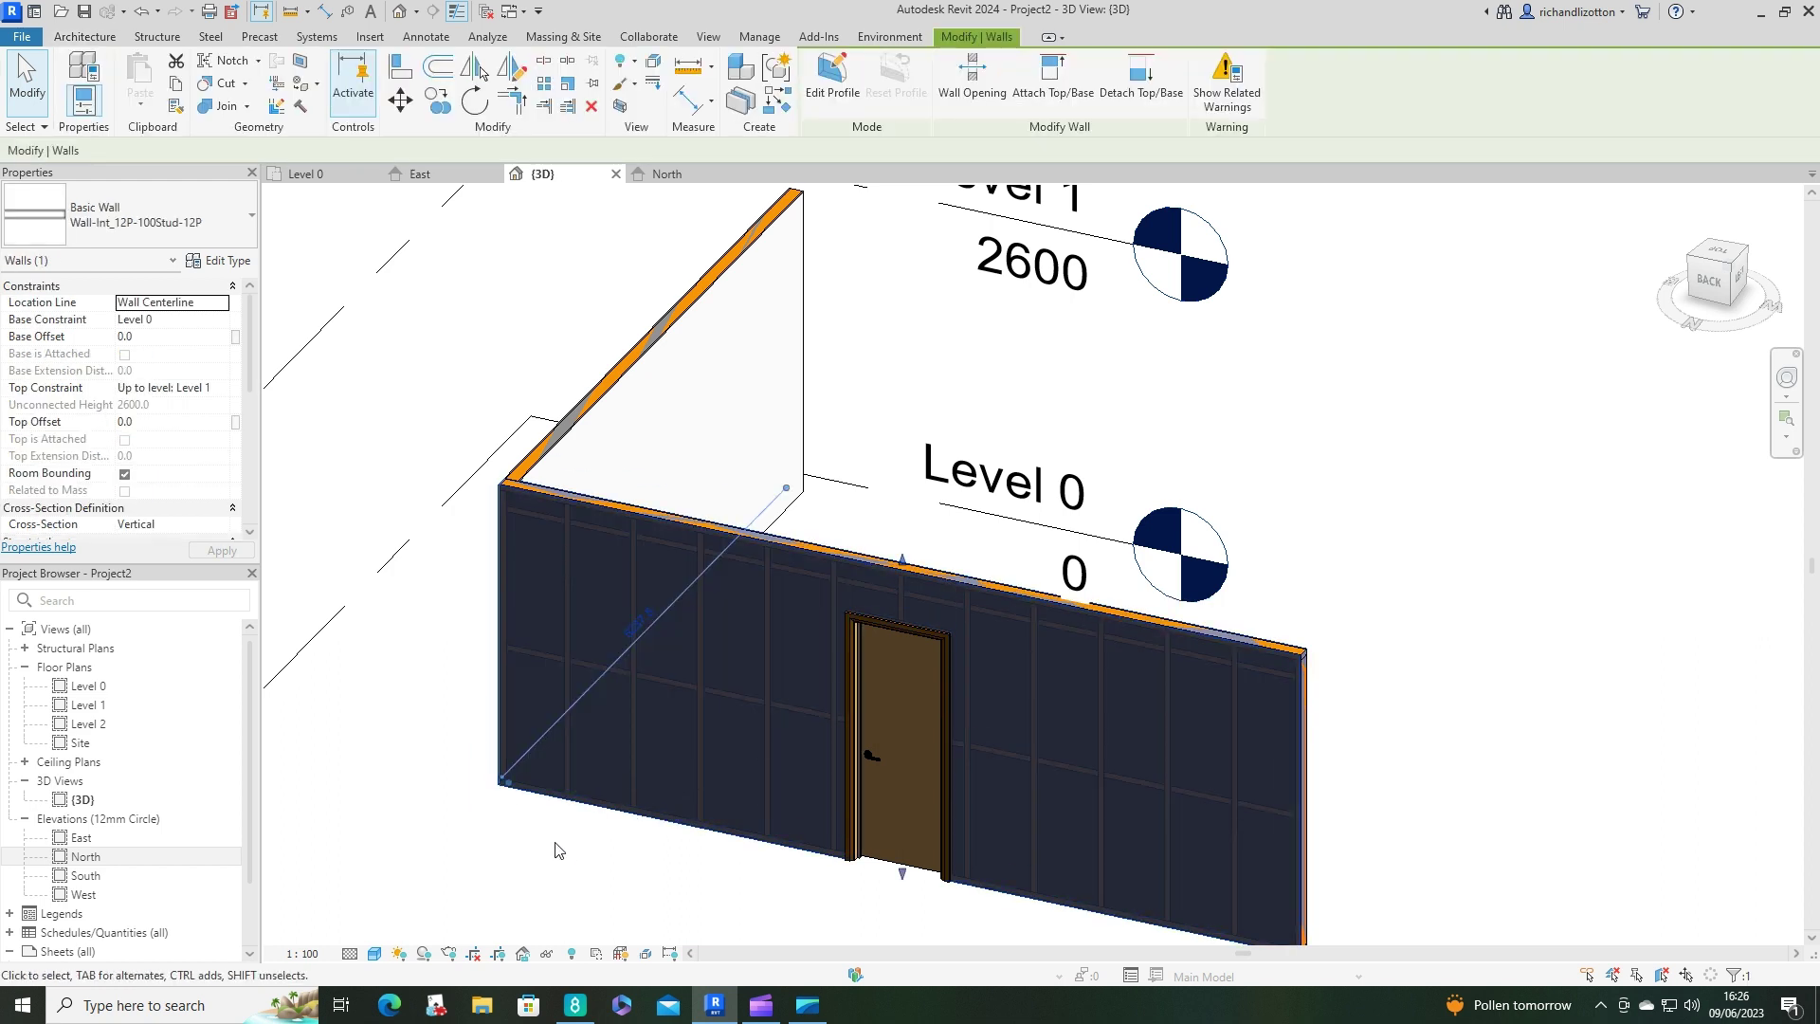
left_click(667, 174)
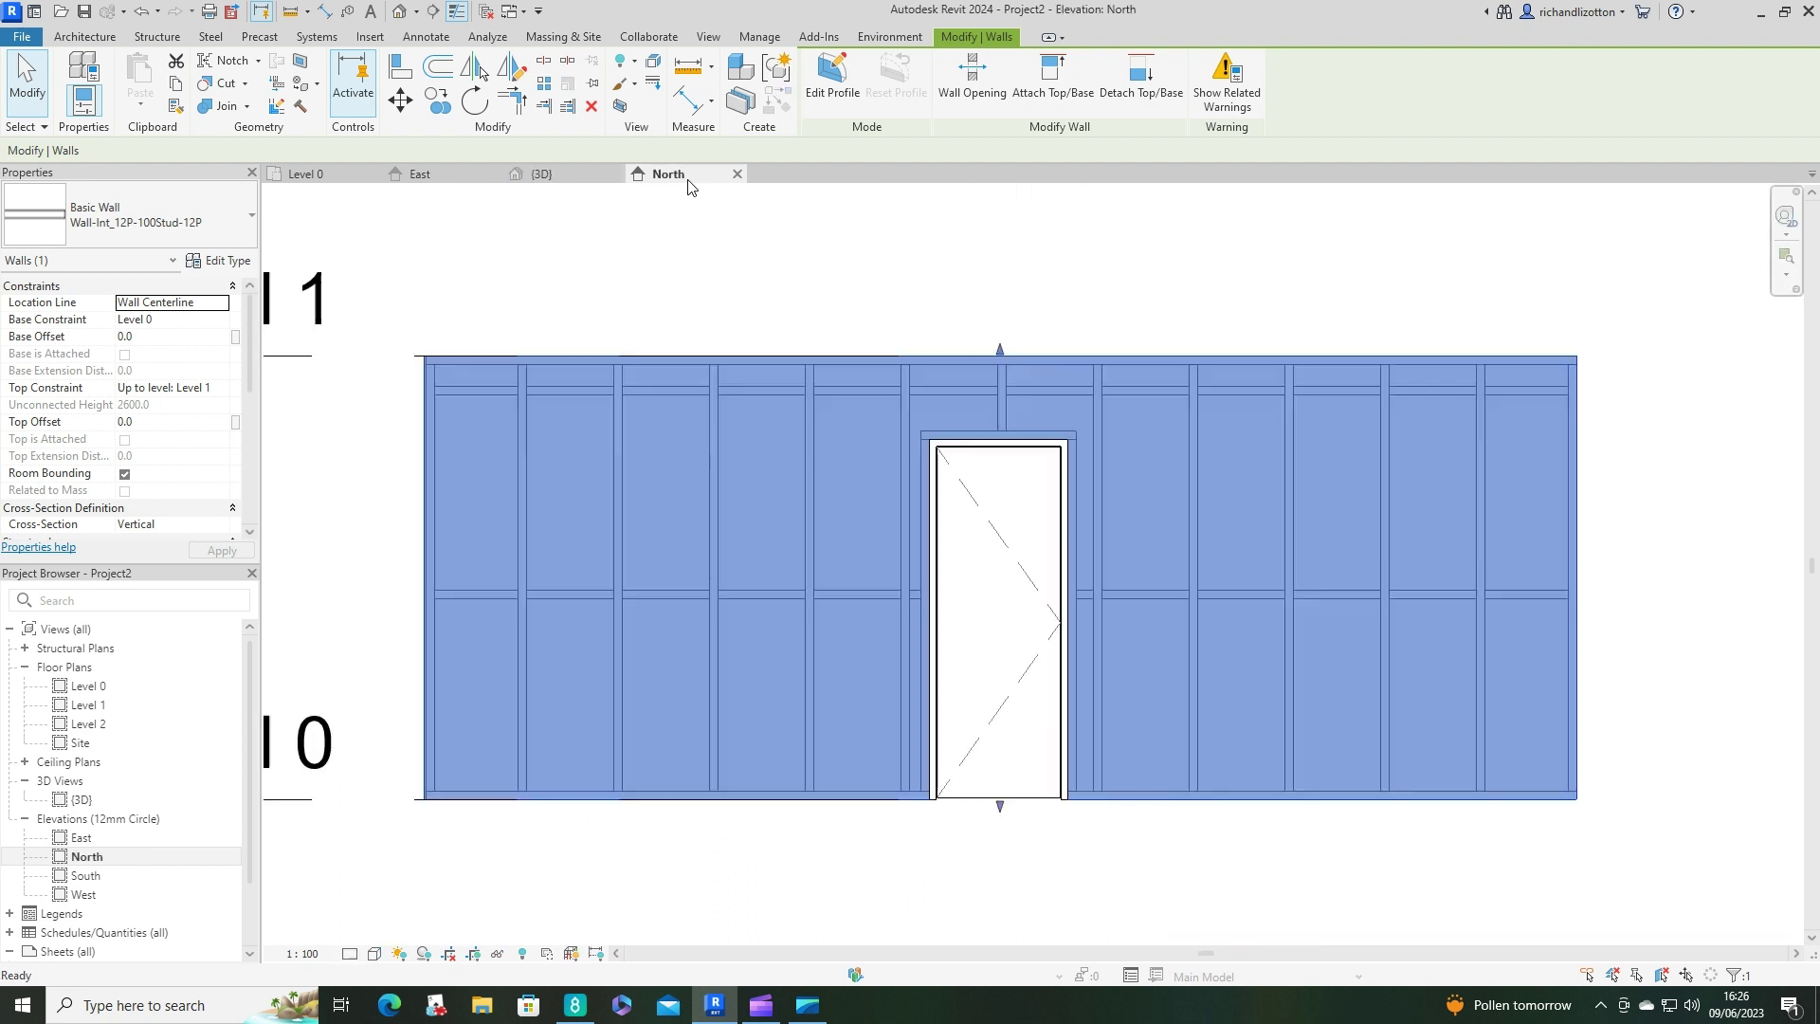
left_click(498, 954)
left_click(541, 905)
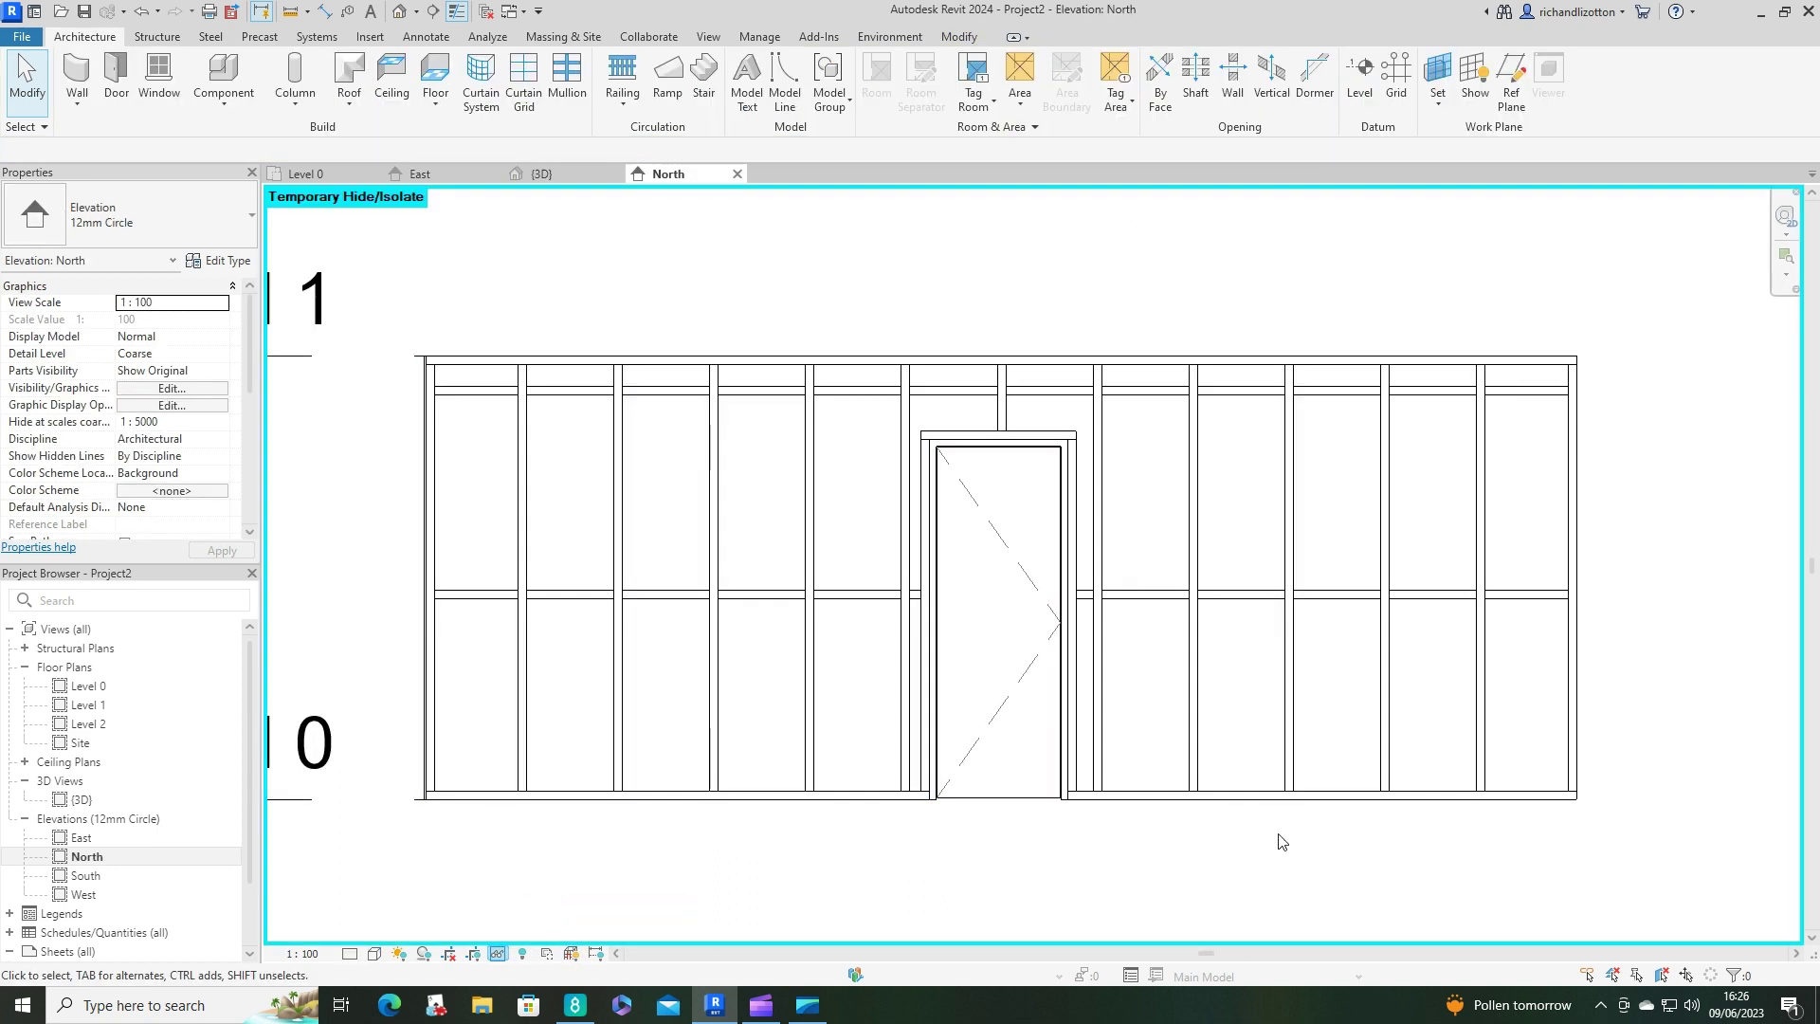
Unpin and delete the left half of the upper 50x100mm Timber mullion above the door.
middle_click_drag(1219, 825, 1184, 807)
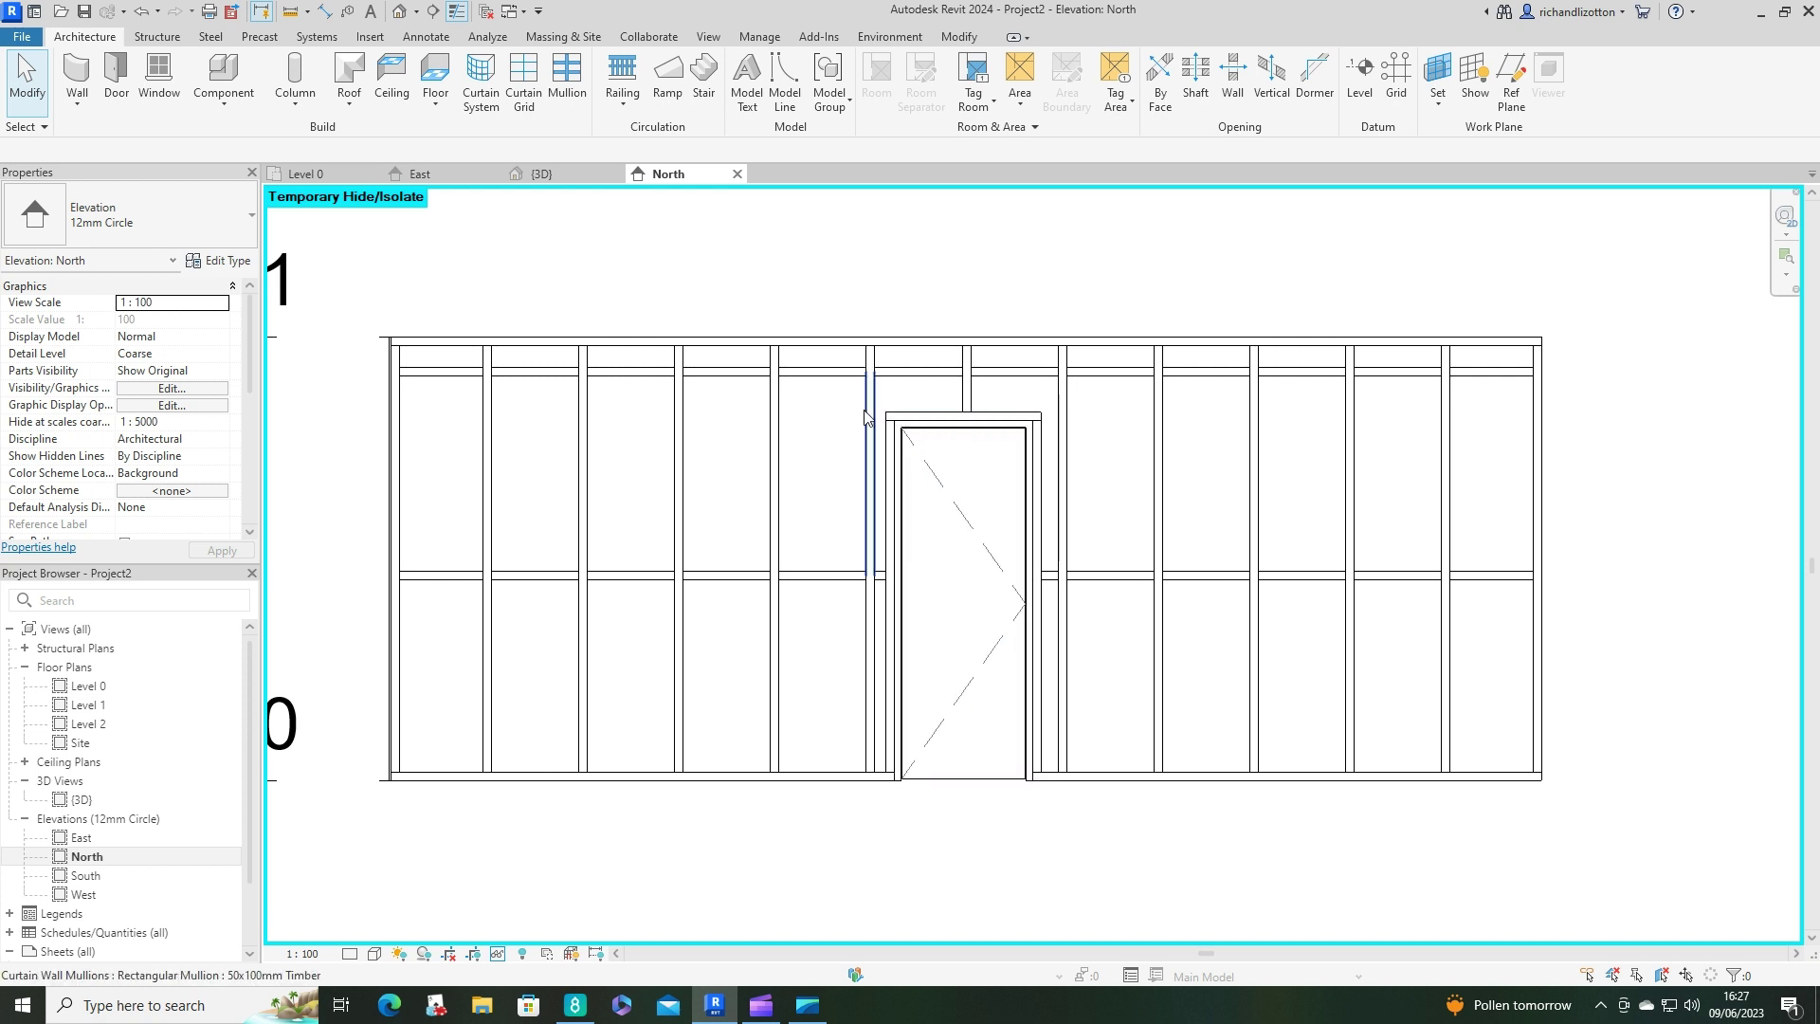
scroll(1071, 422, "up", 1)
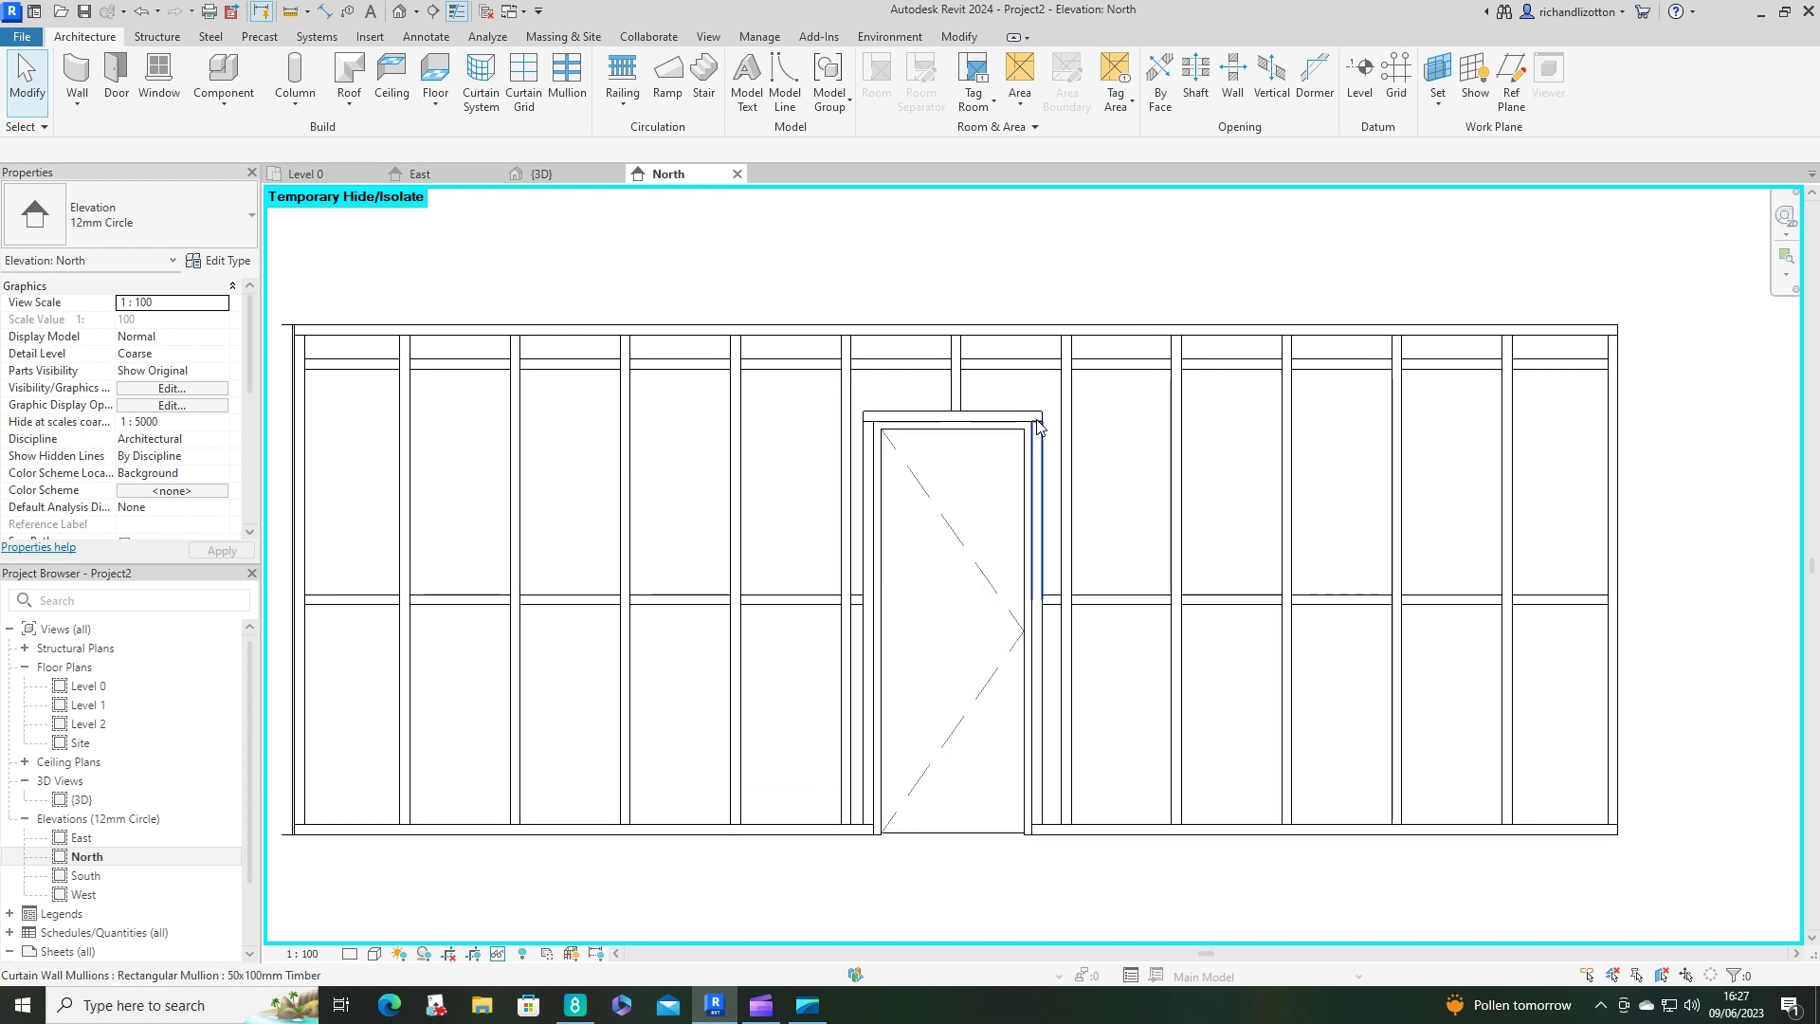
left_click(924, 415)
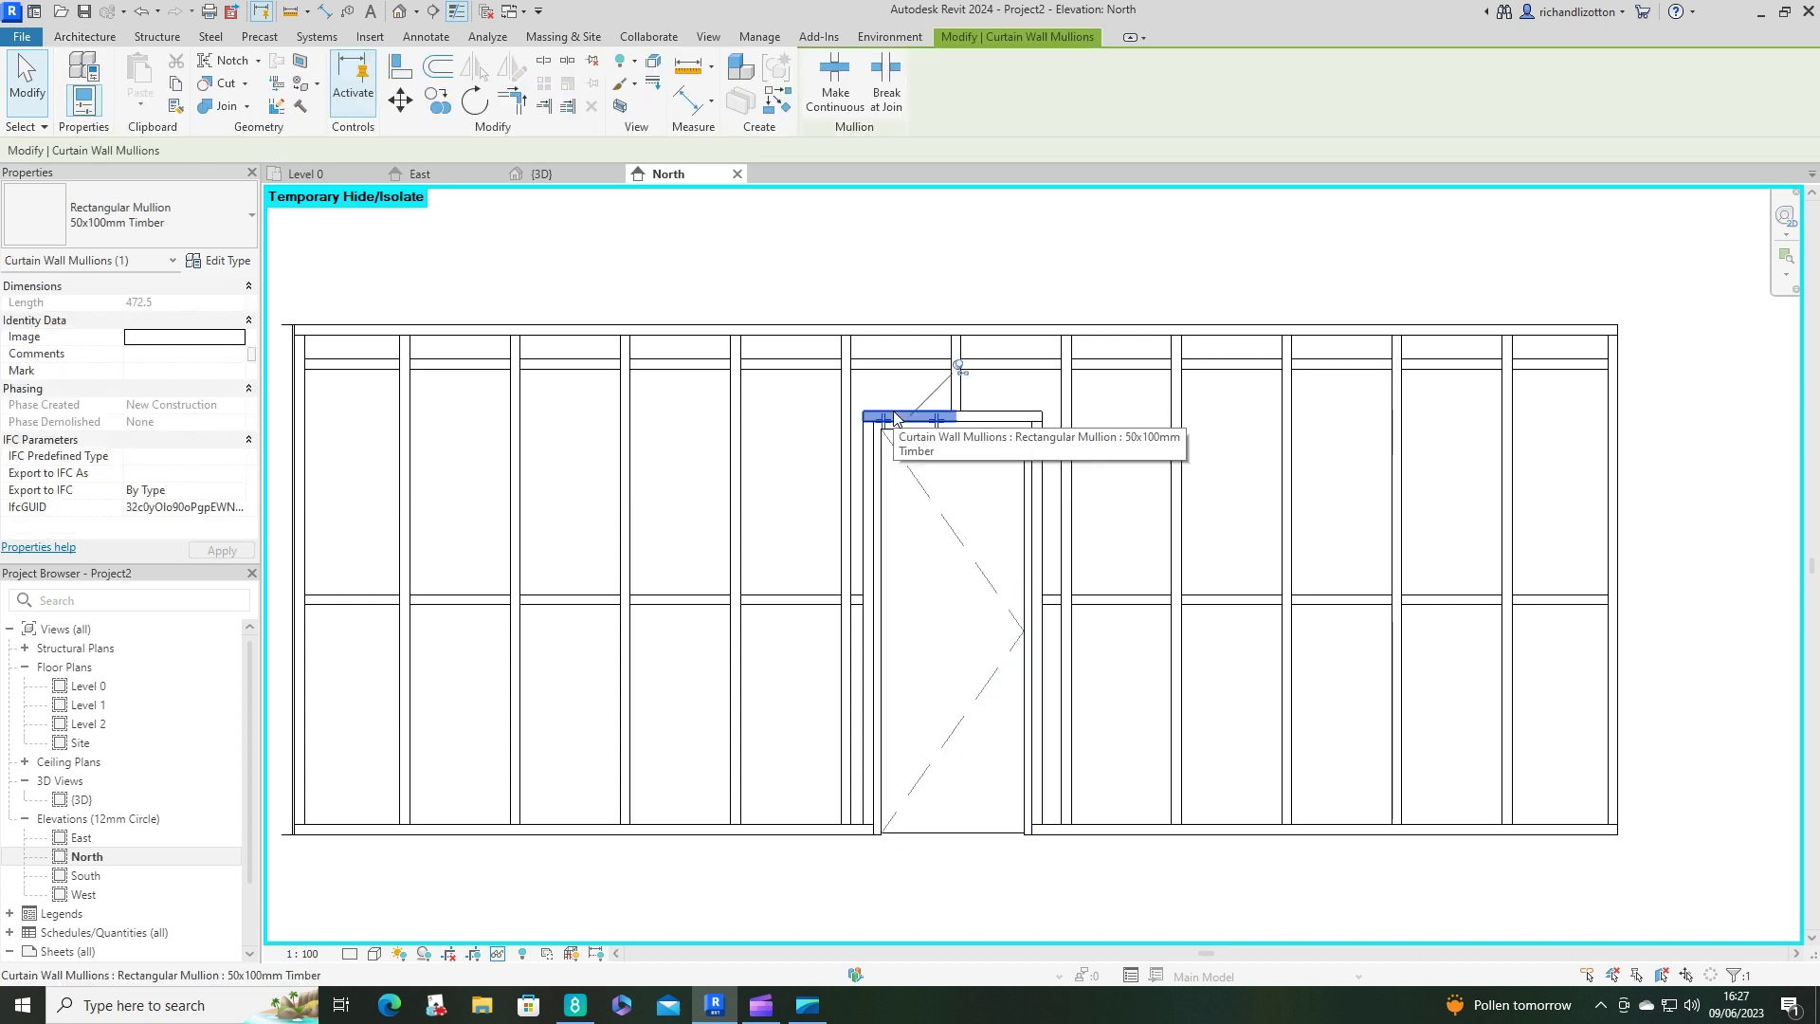
left_click(960, 368)
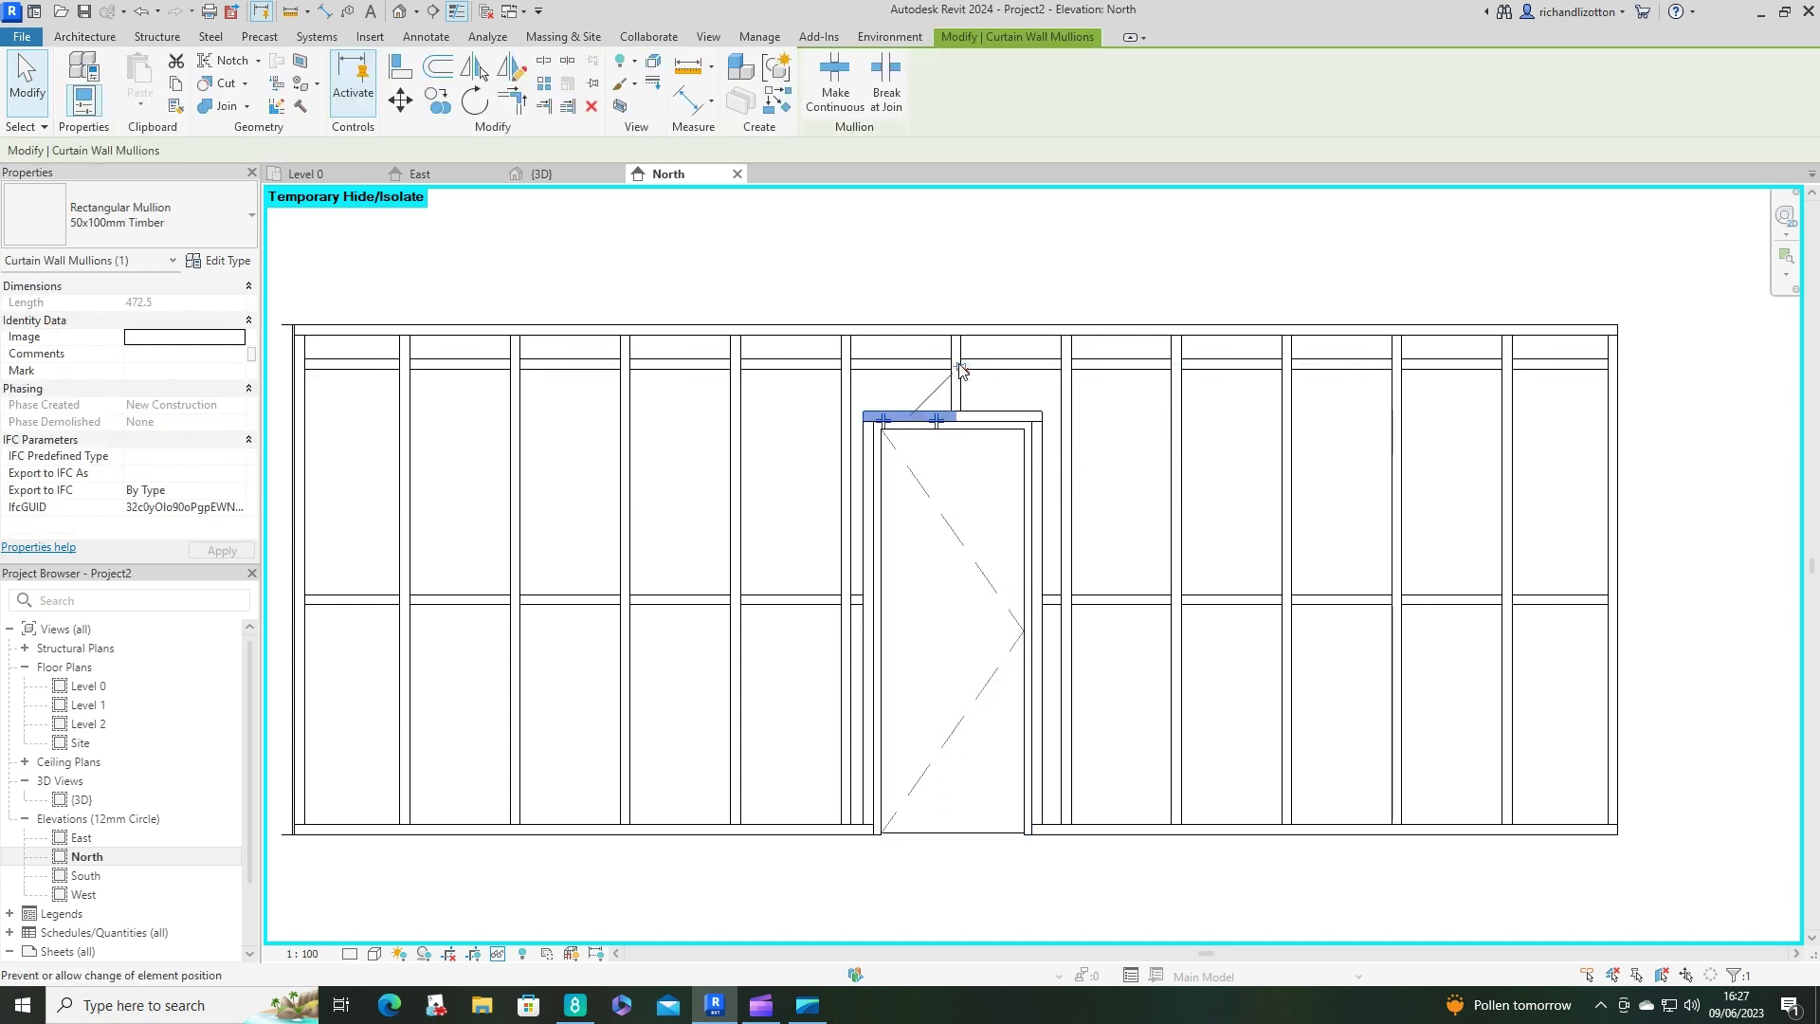
key("Delete")
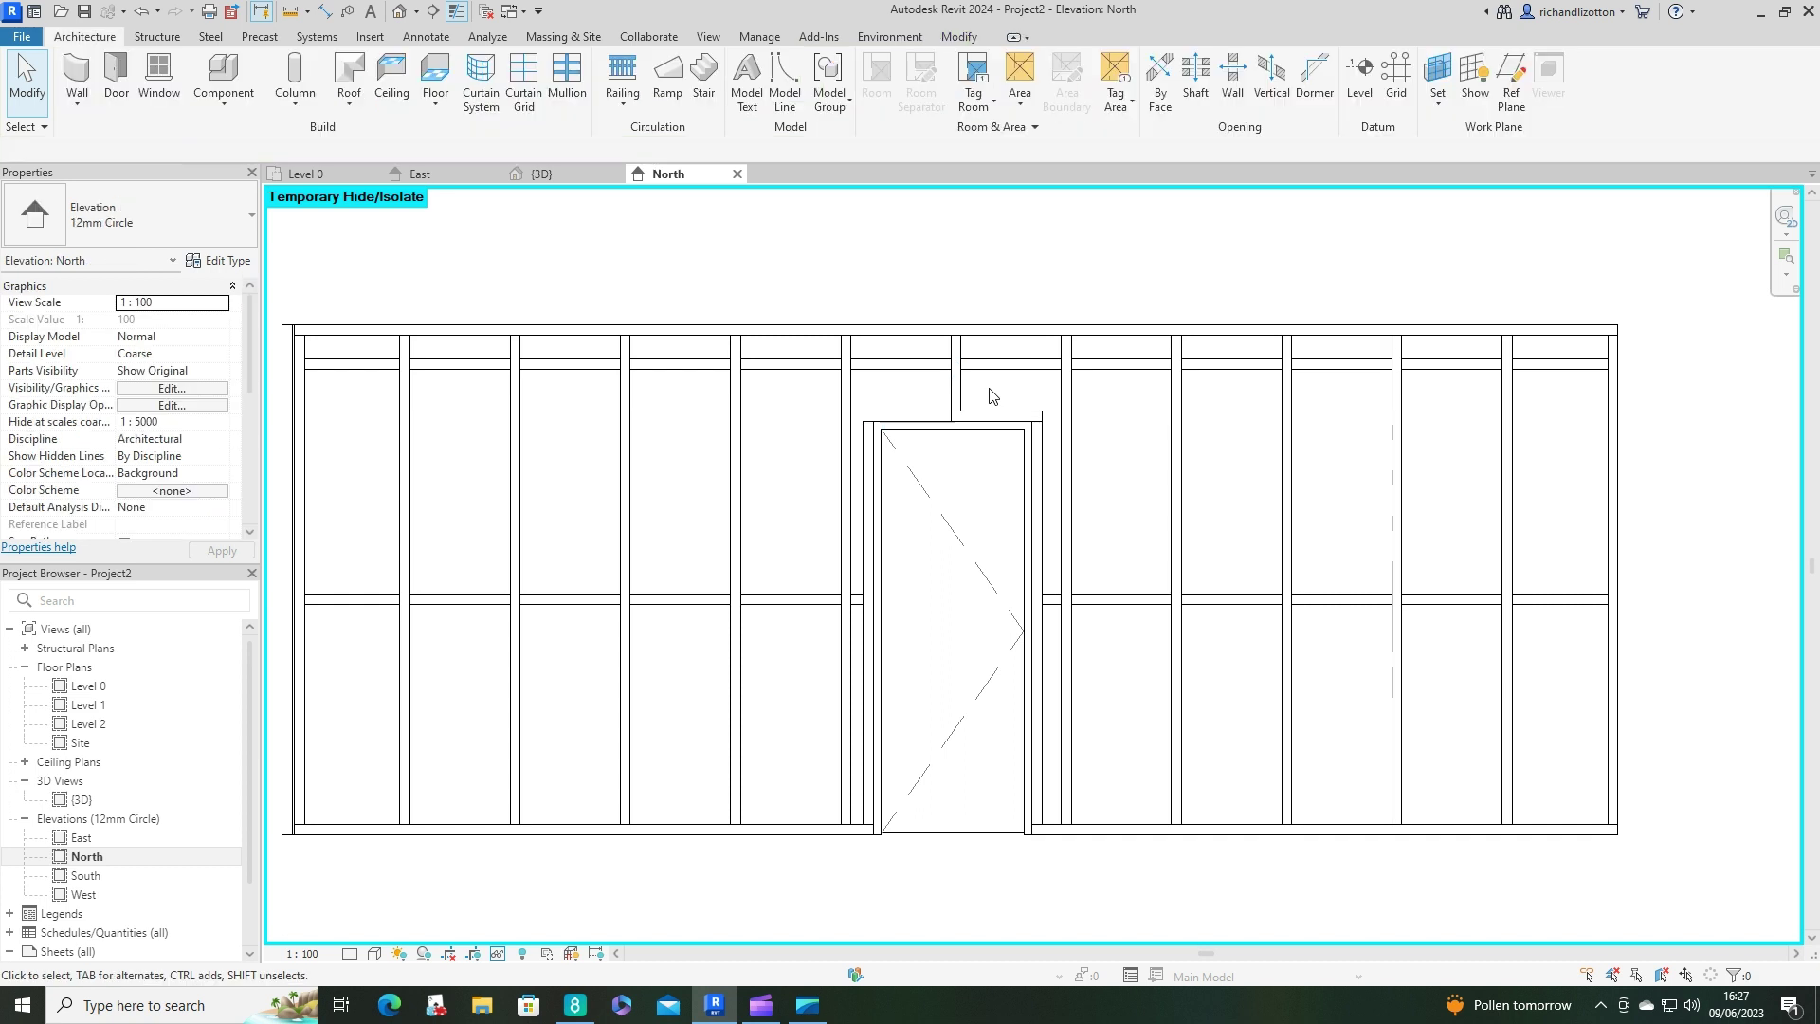
Unpin and delete the right half of the 50x100mm Timber mullion directly over the door head.
left_click(997, 416)
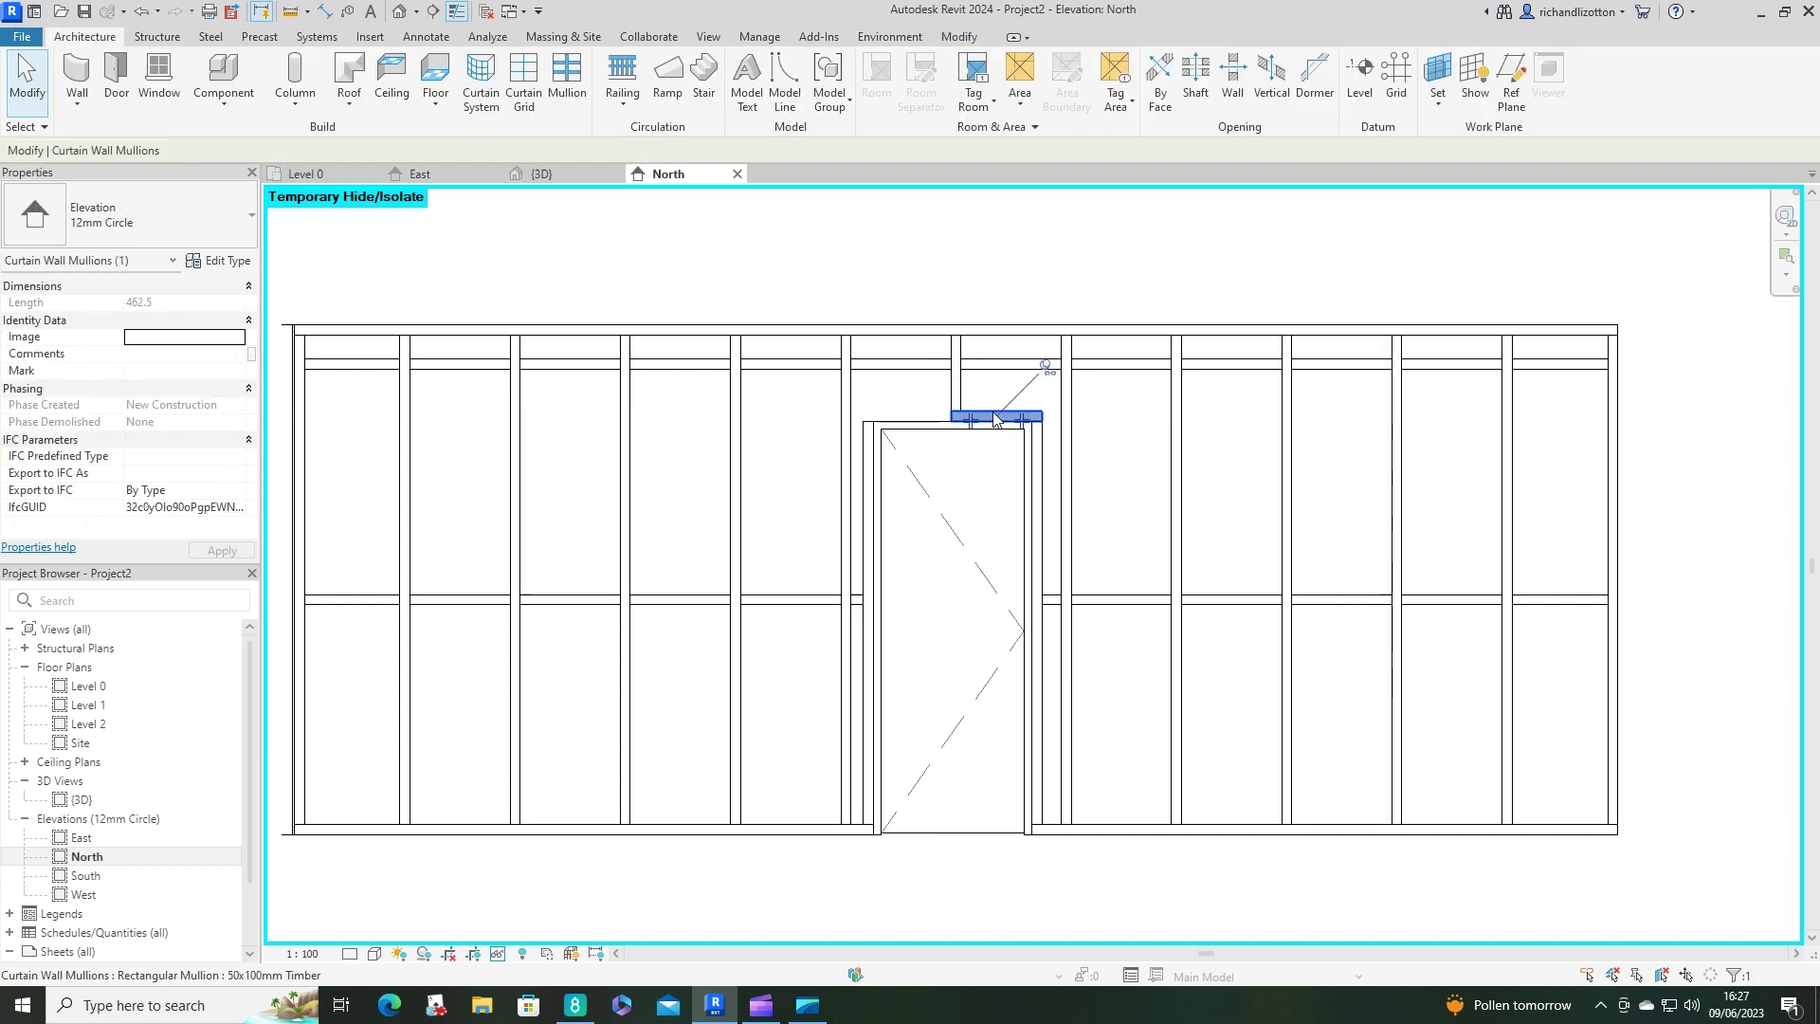
left_click(1047, 367)
key("Delete")
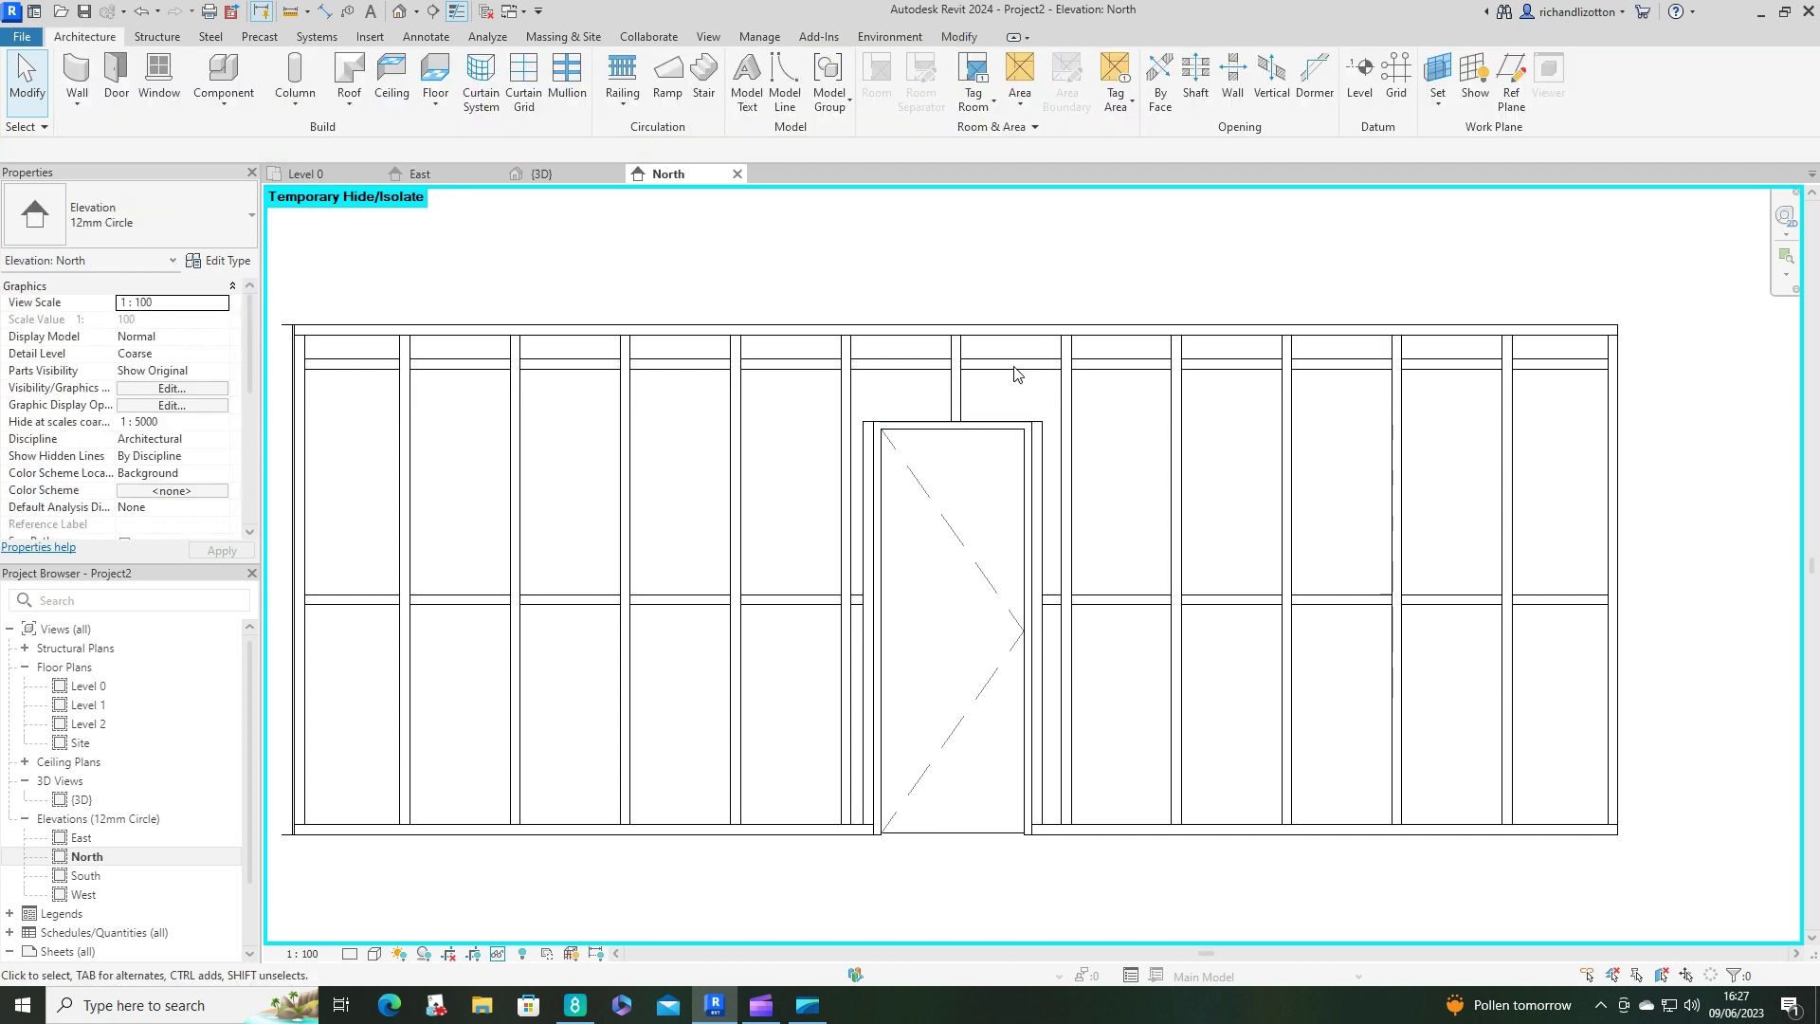
Unpin and delete the two upper 50x100mm Timber noggins on either side of the short stud above the door.
left_click(1016, 376)
left_click(1060, 317)
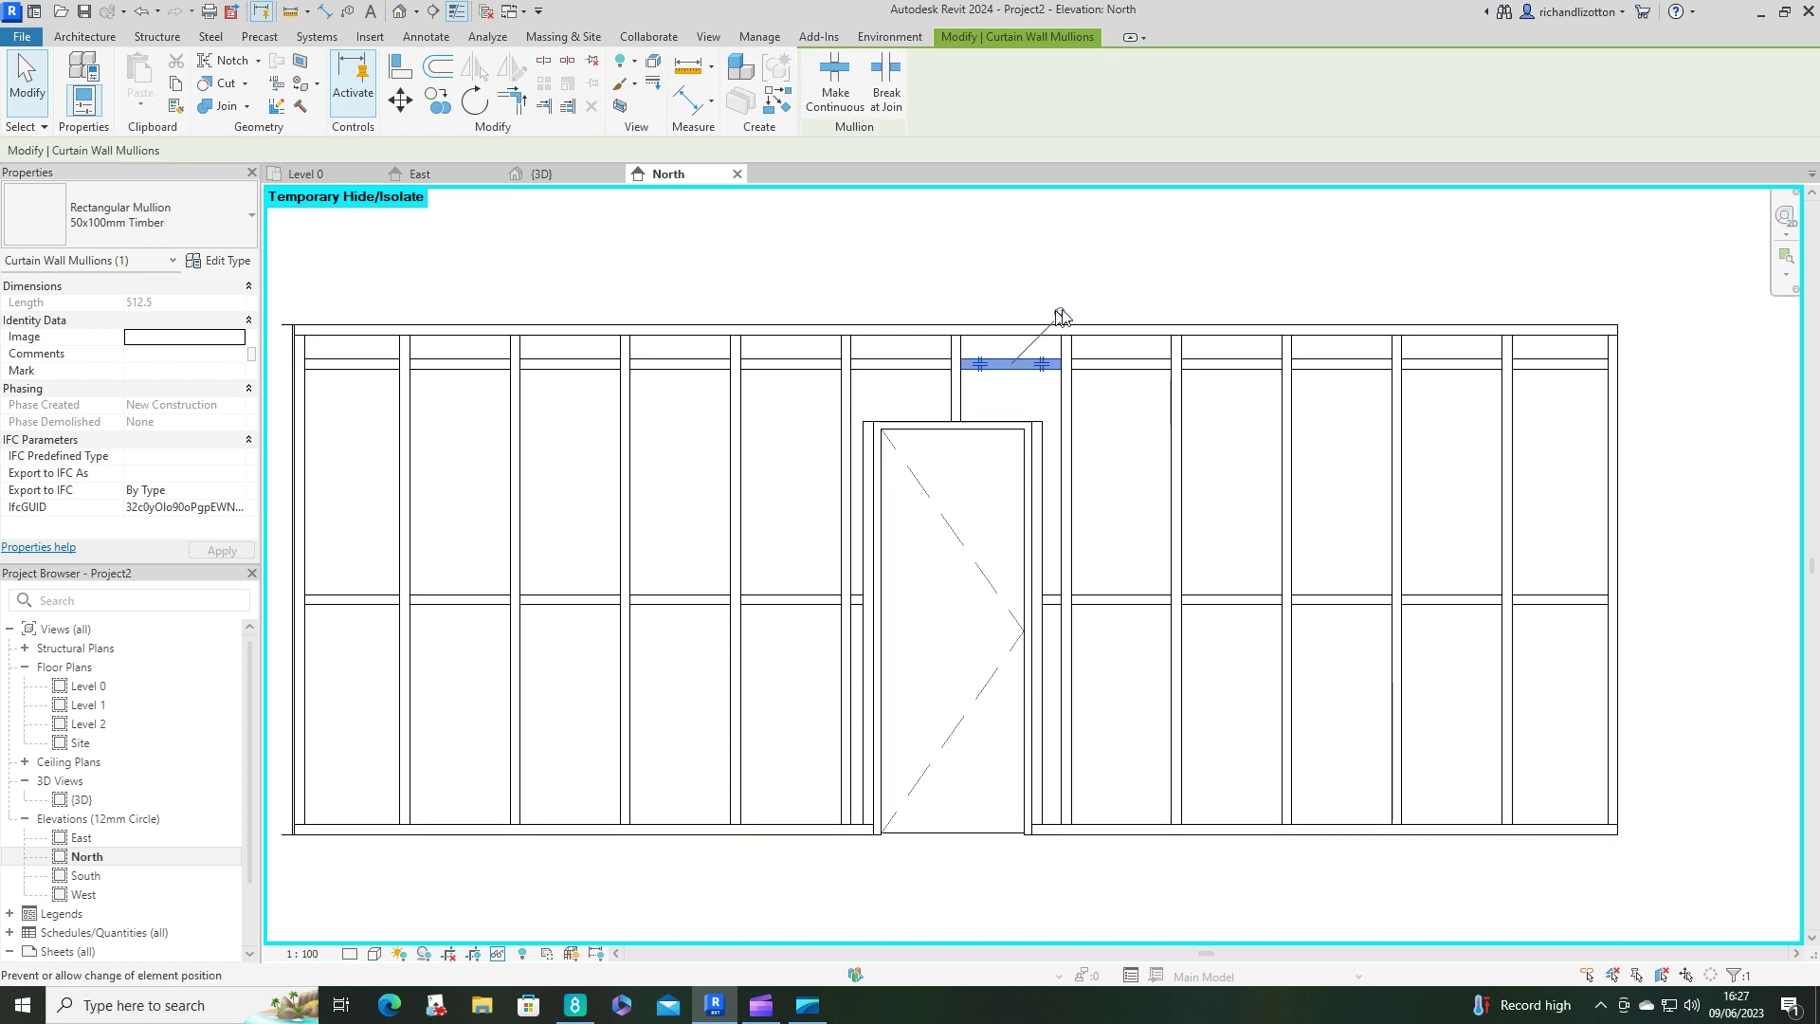
key("Delete")
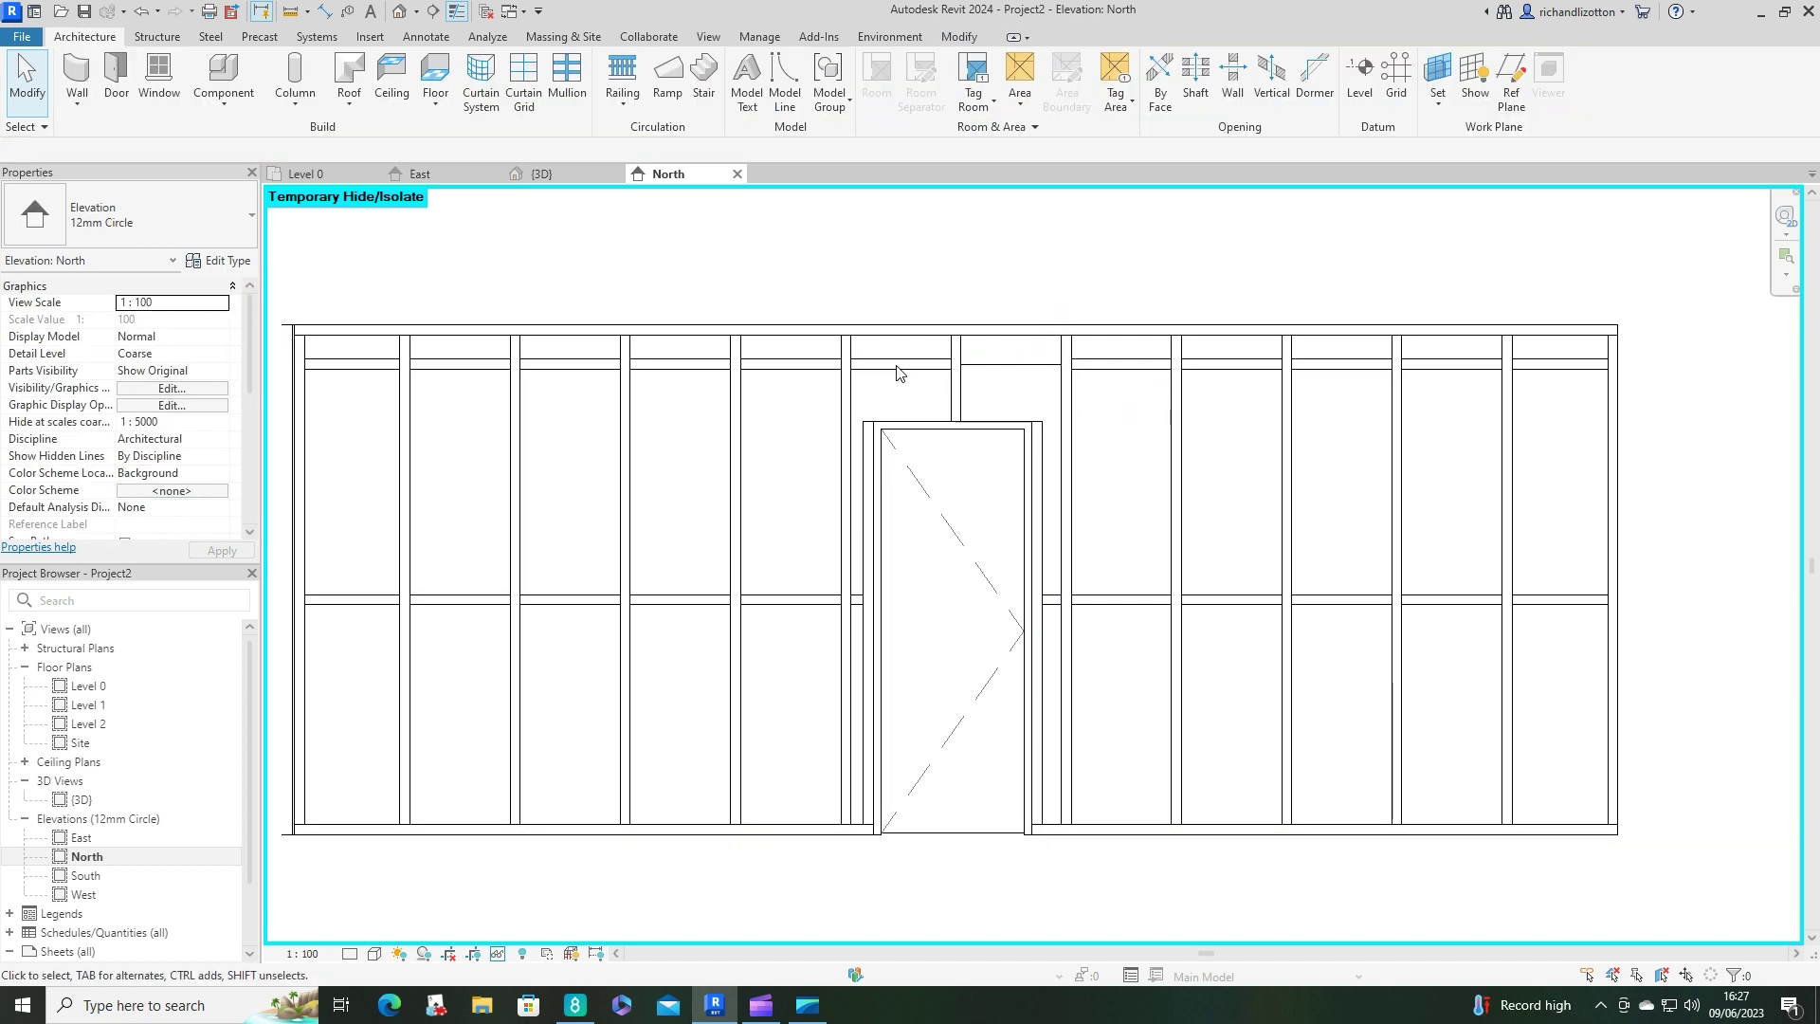
left_click(901, 365)
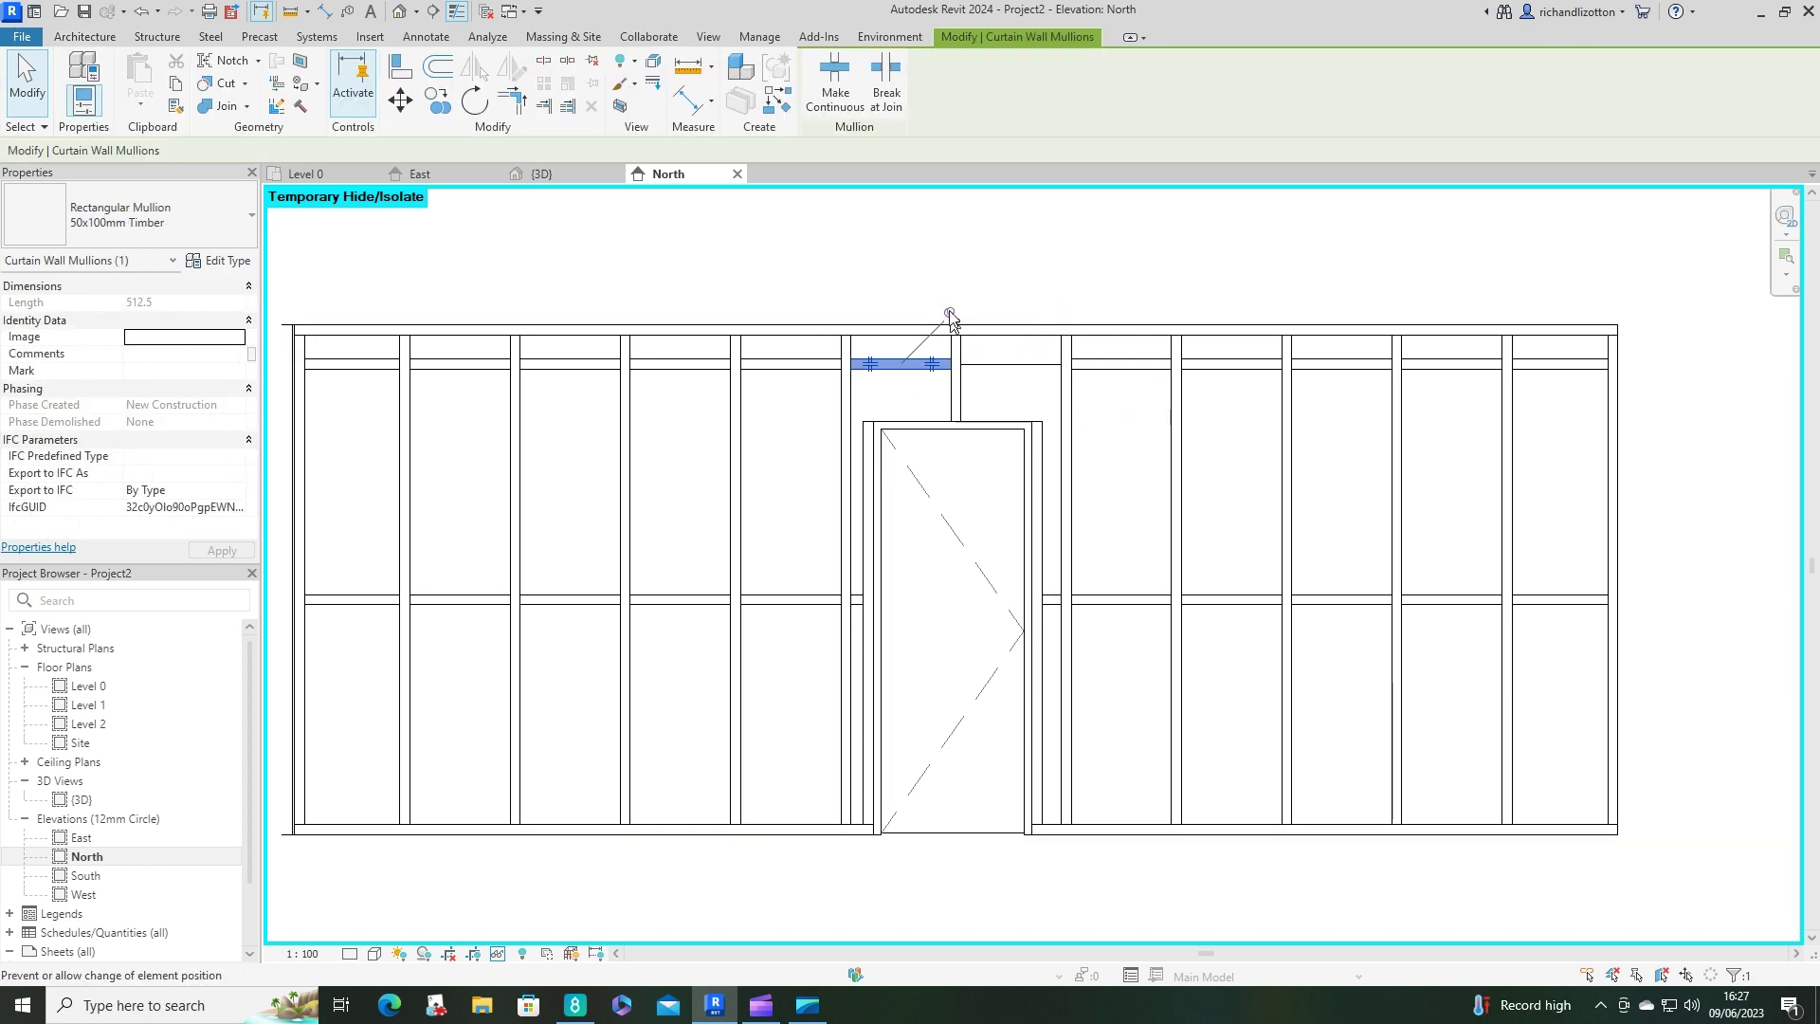
key("Delete")
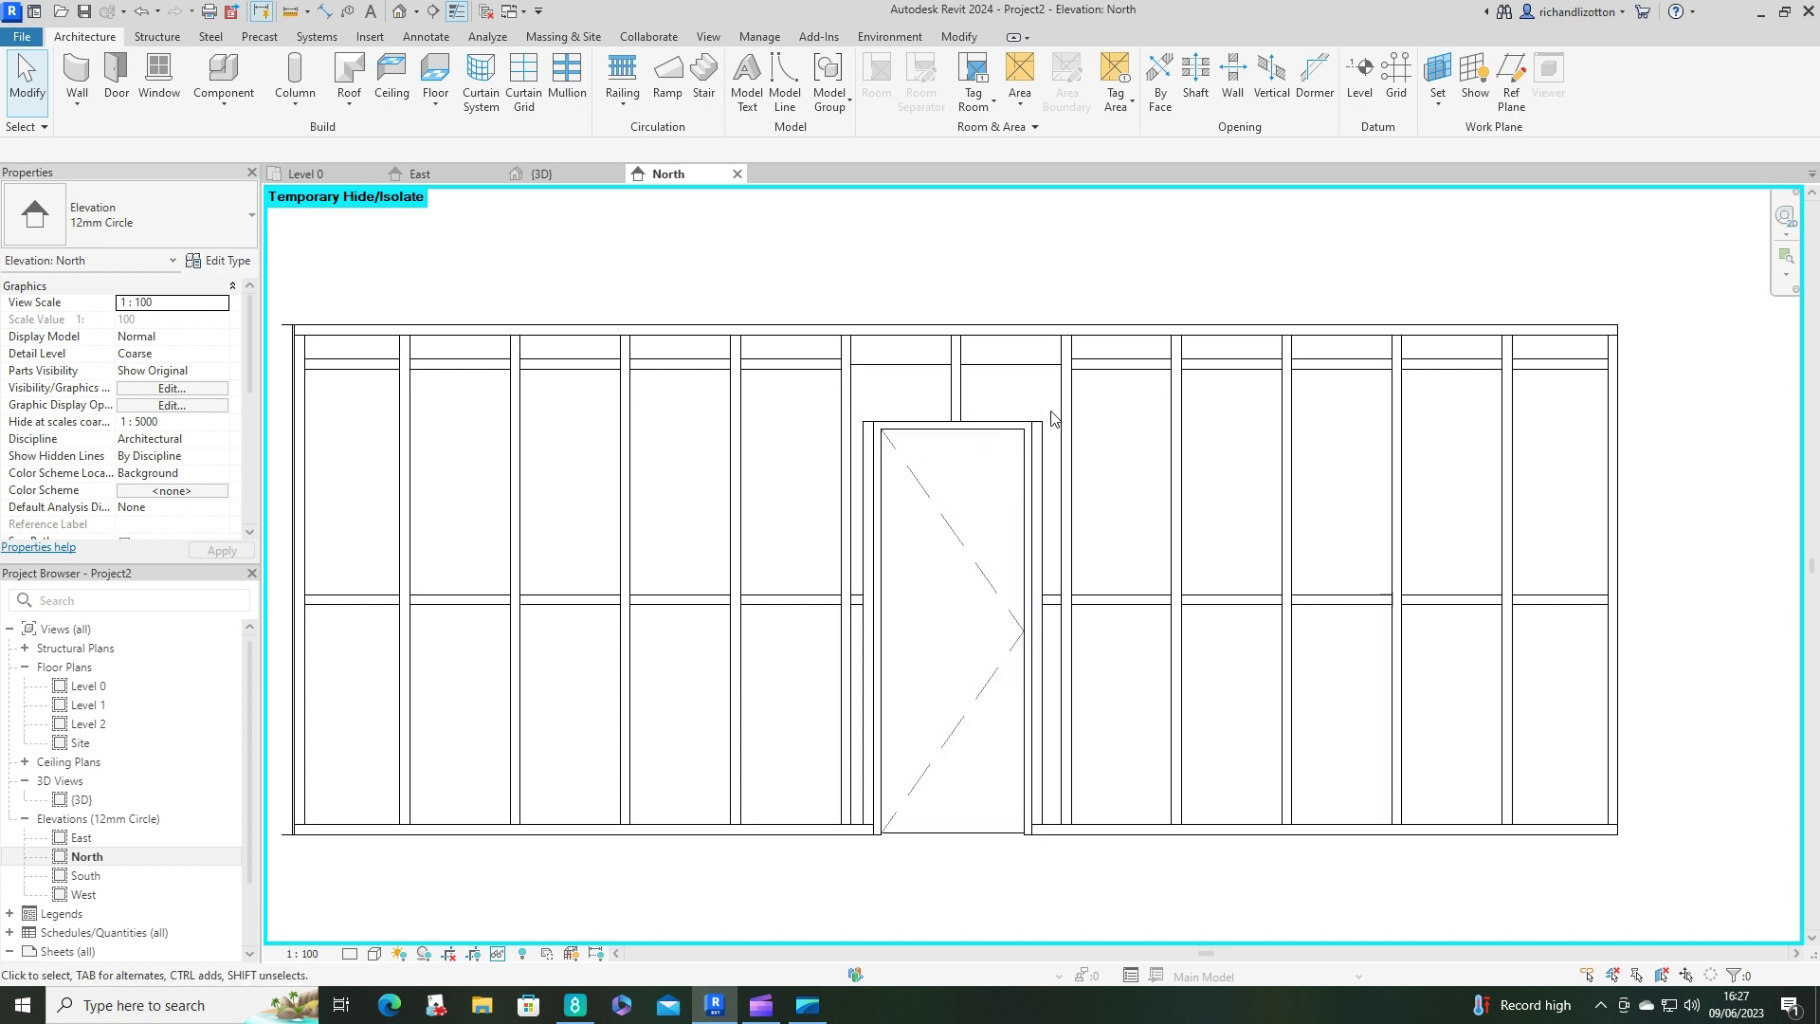
Add a horizontal curtain grid line just above the door head with All Except Picked, excluding segments outside the door bays.
left_click(524, 85)
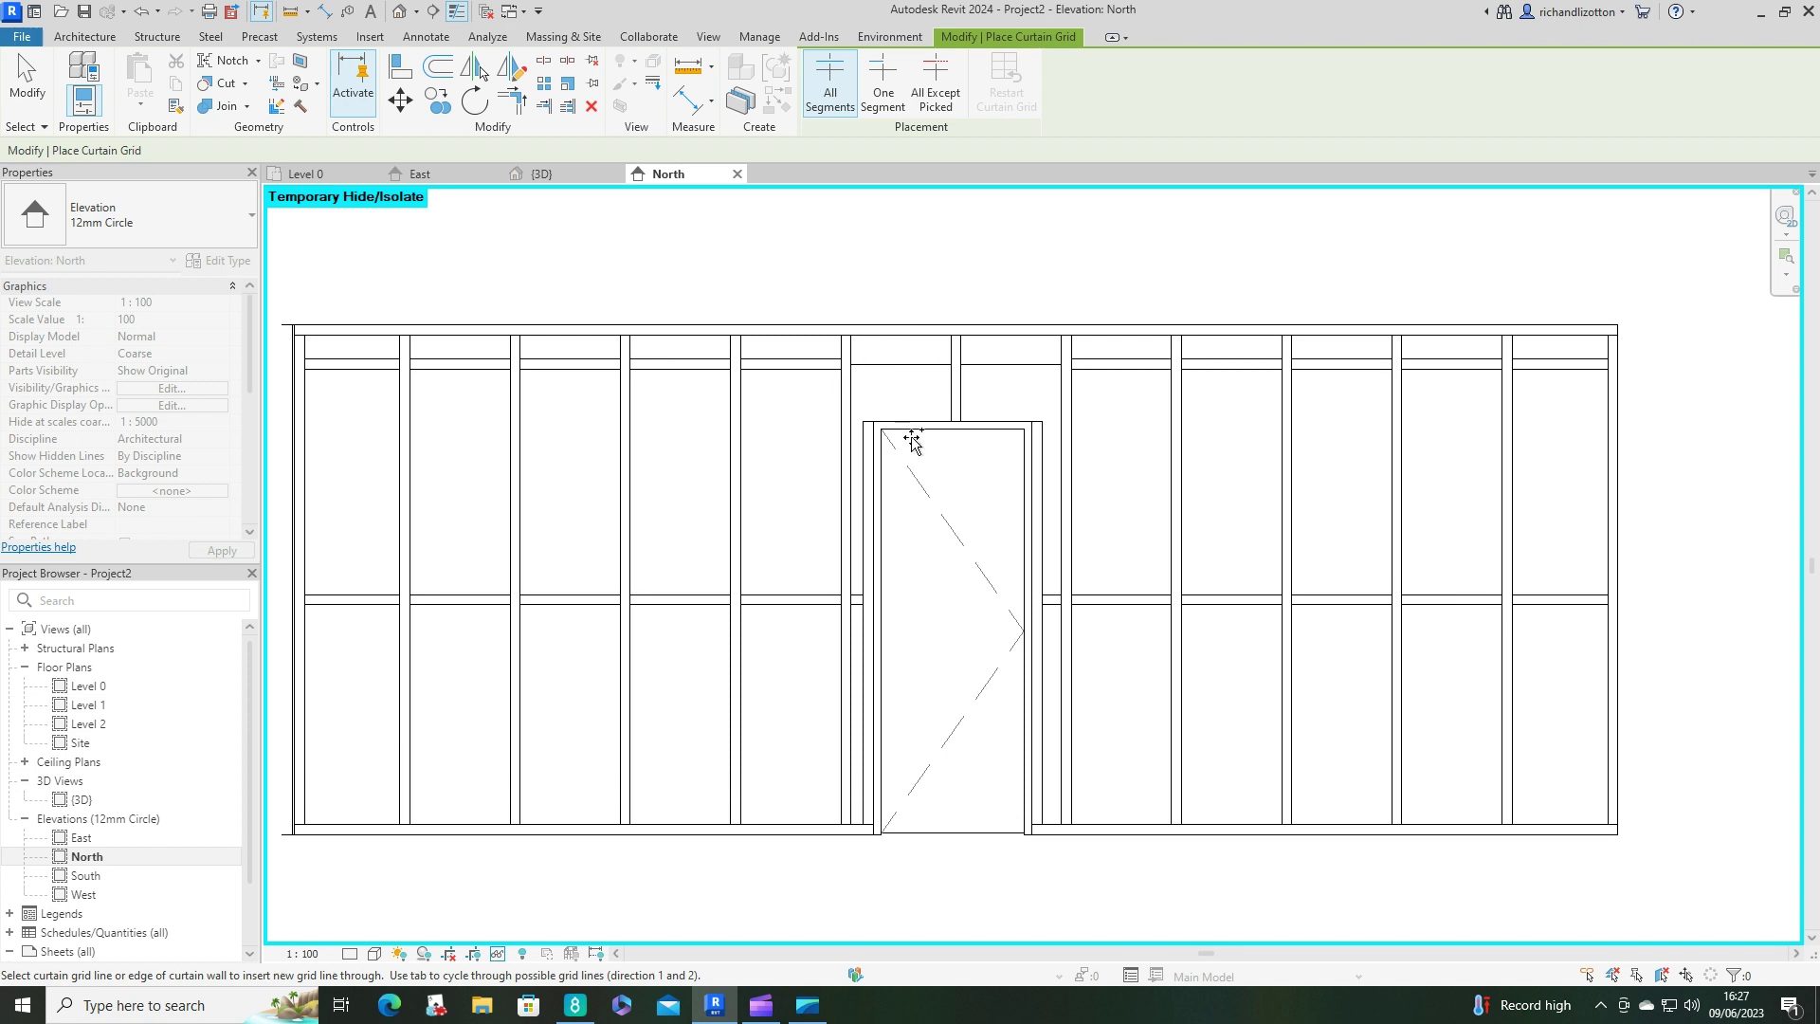
left_click(936, 87)
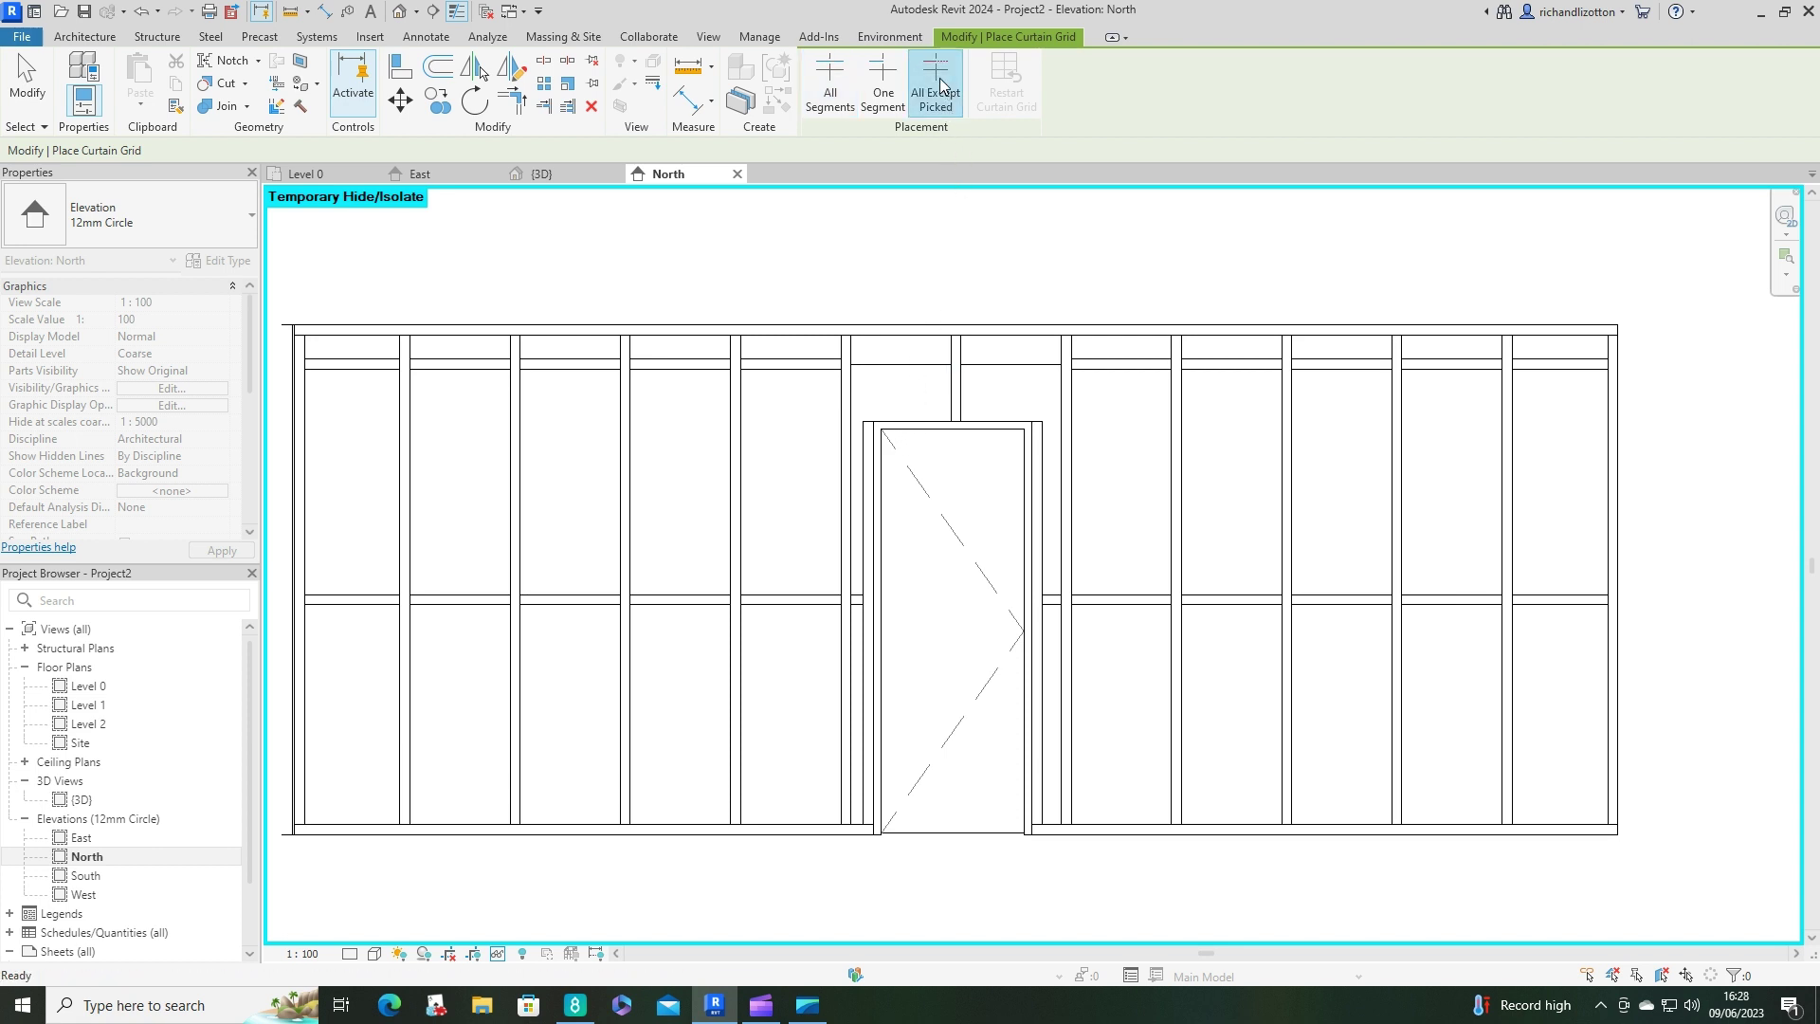
left_click(954, 417)
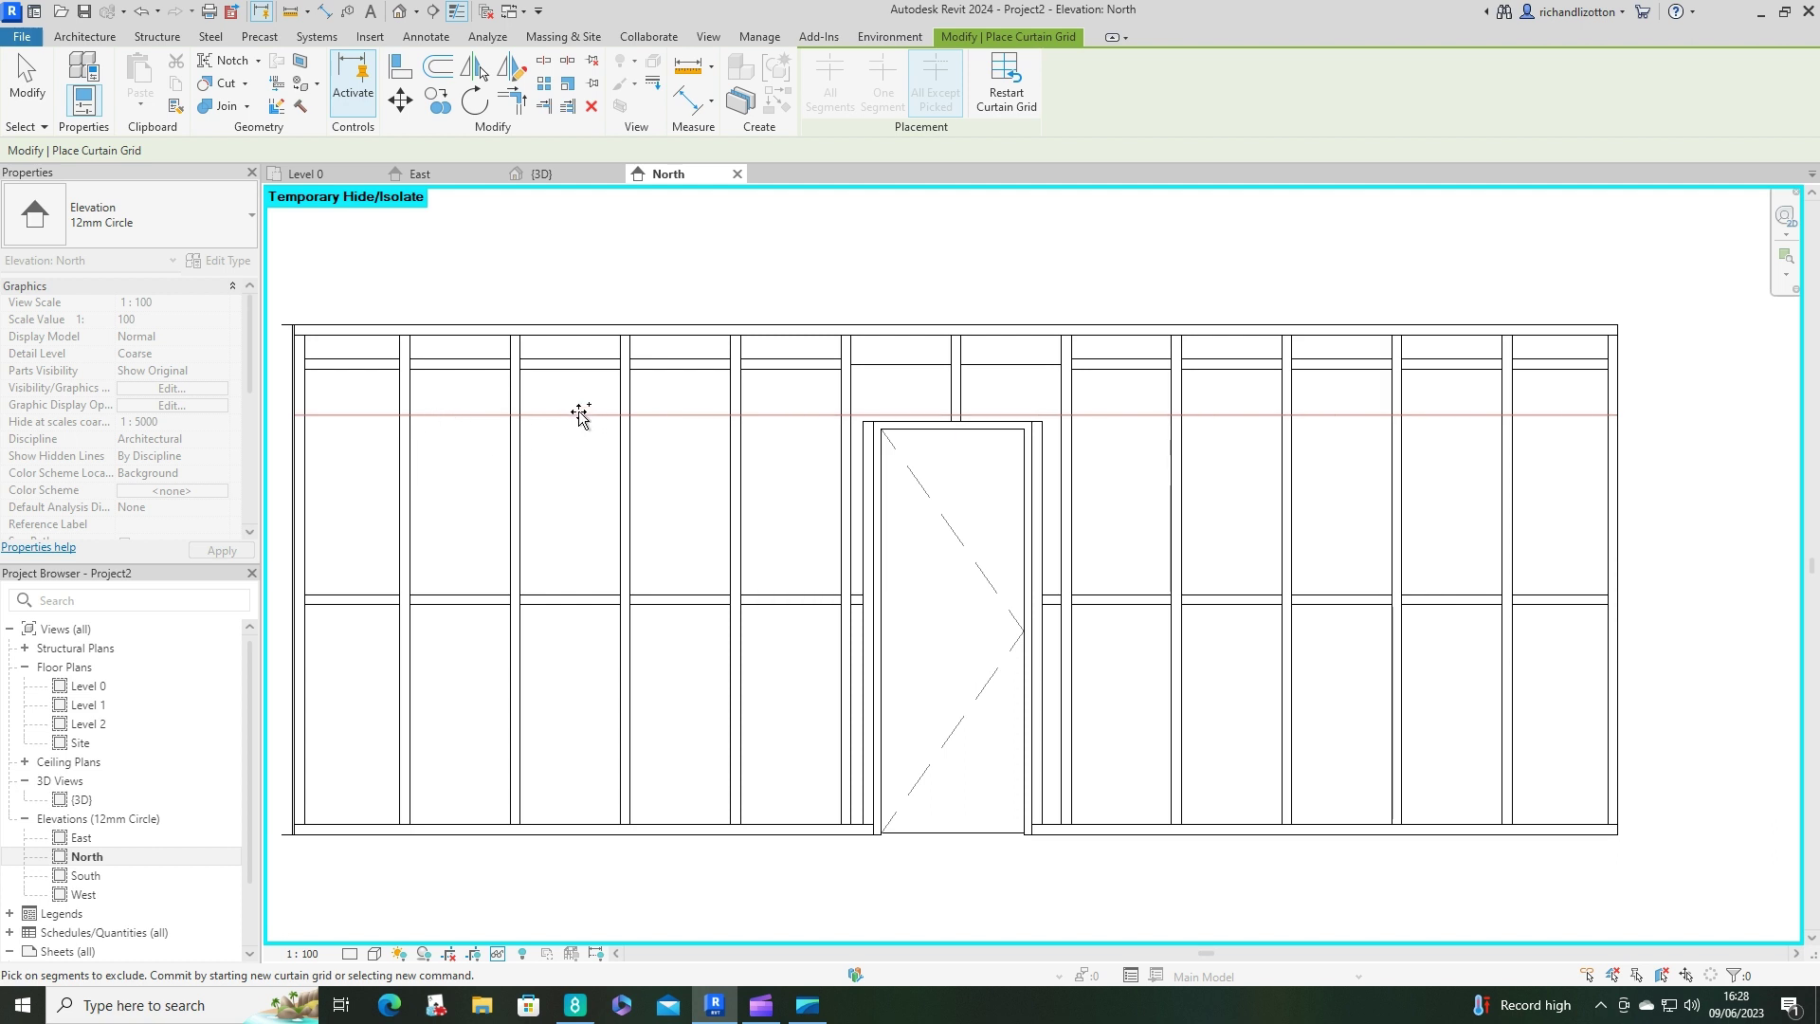
scroll(689, 422, "up", 2)
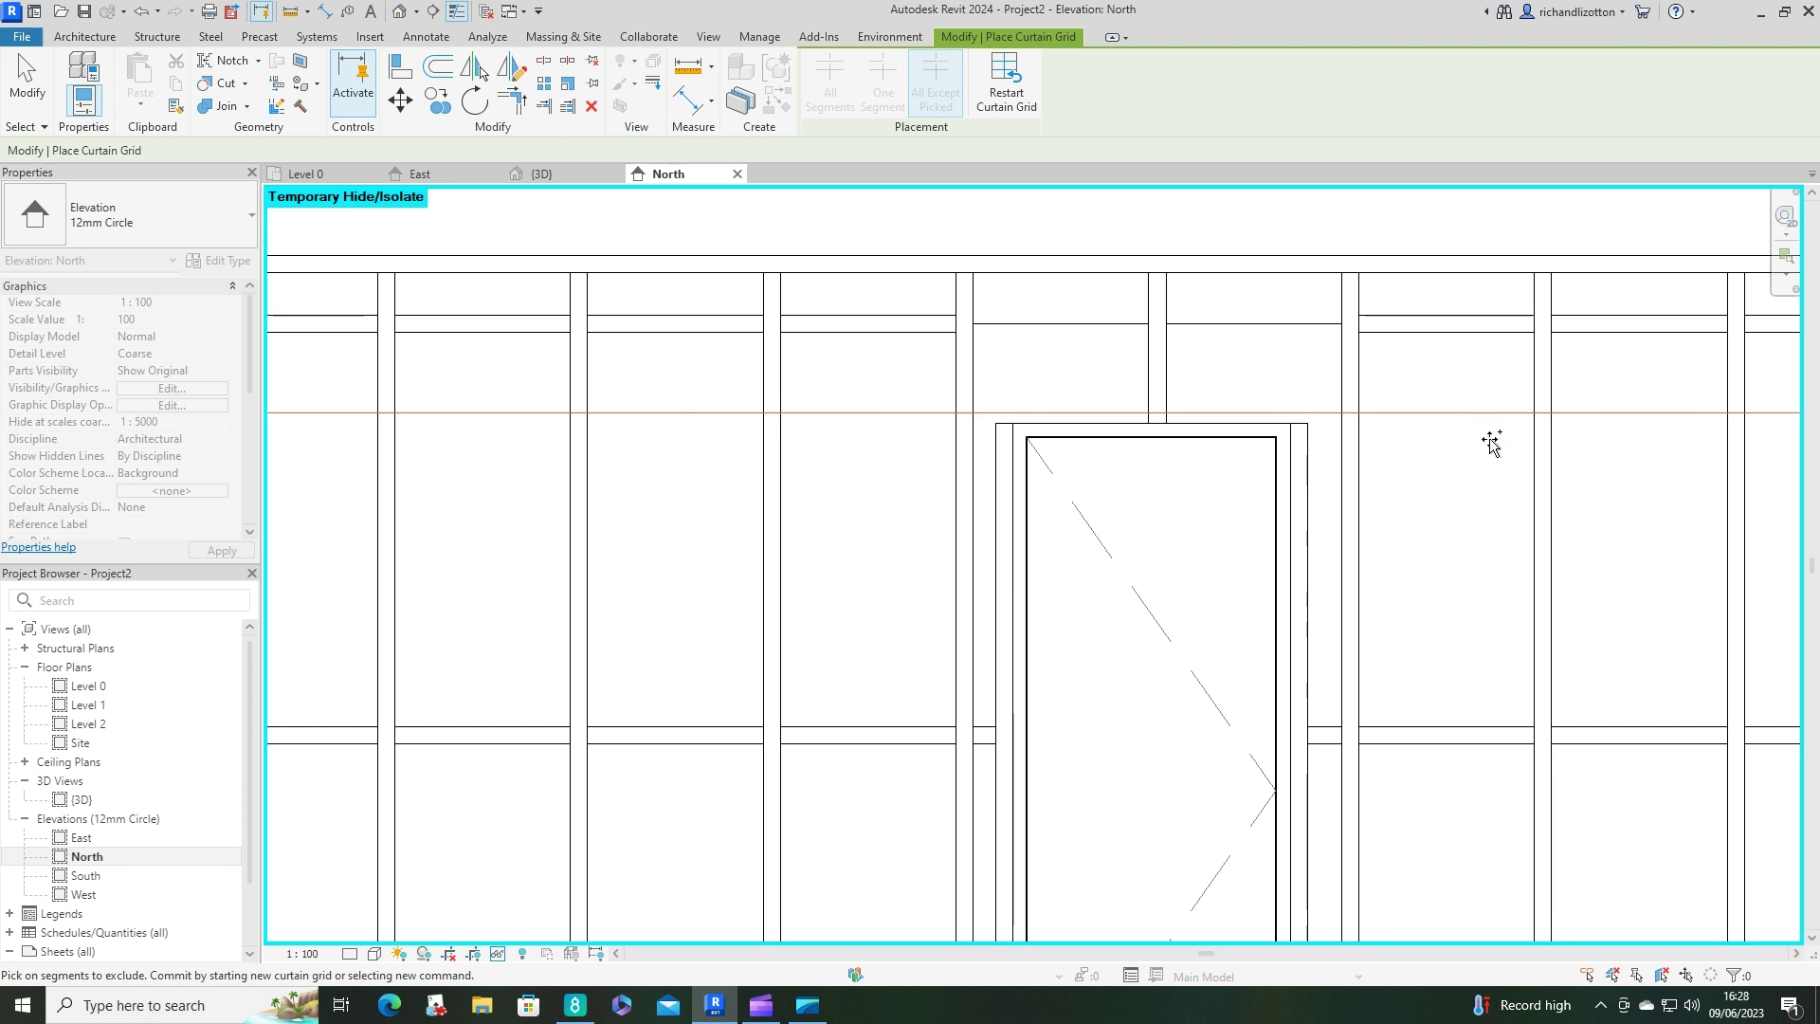
scroll(1491, 444, "down", 4)
key("Escape")
key("Escape")
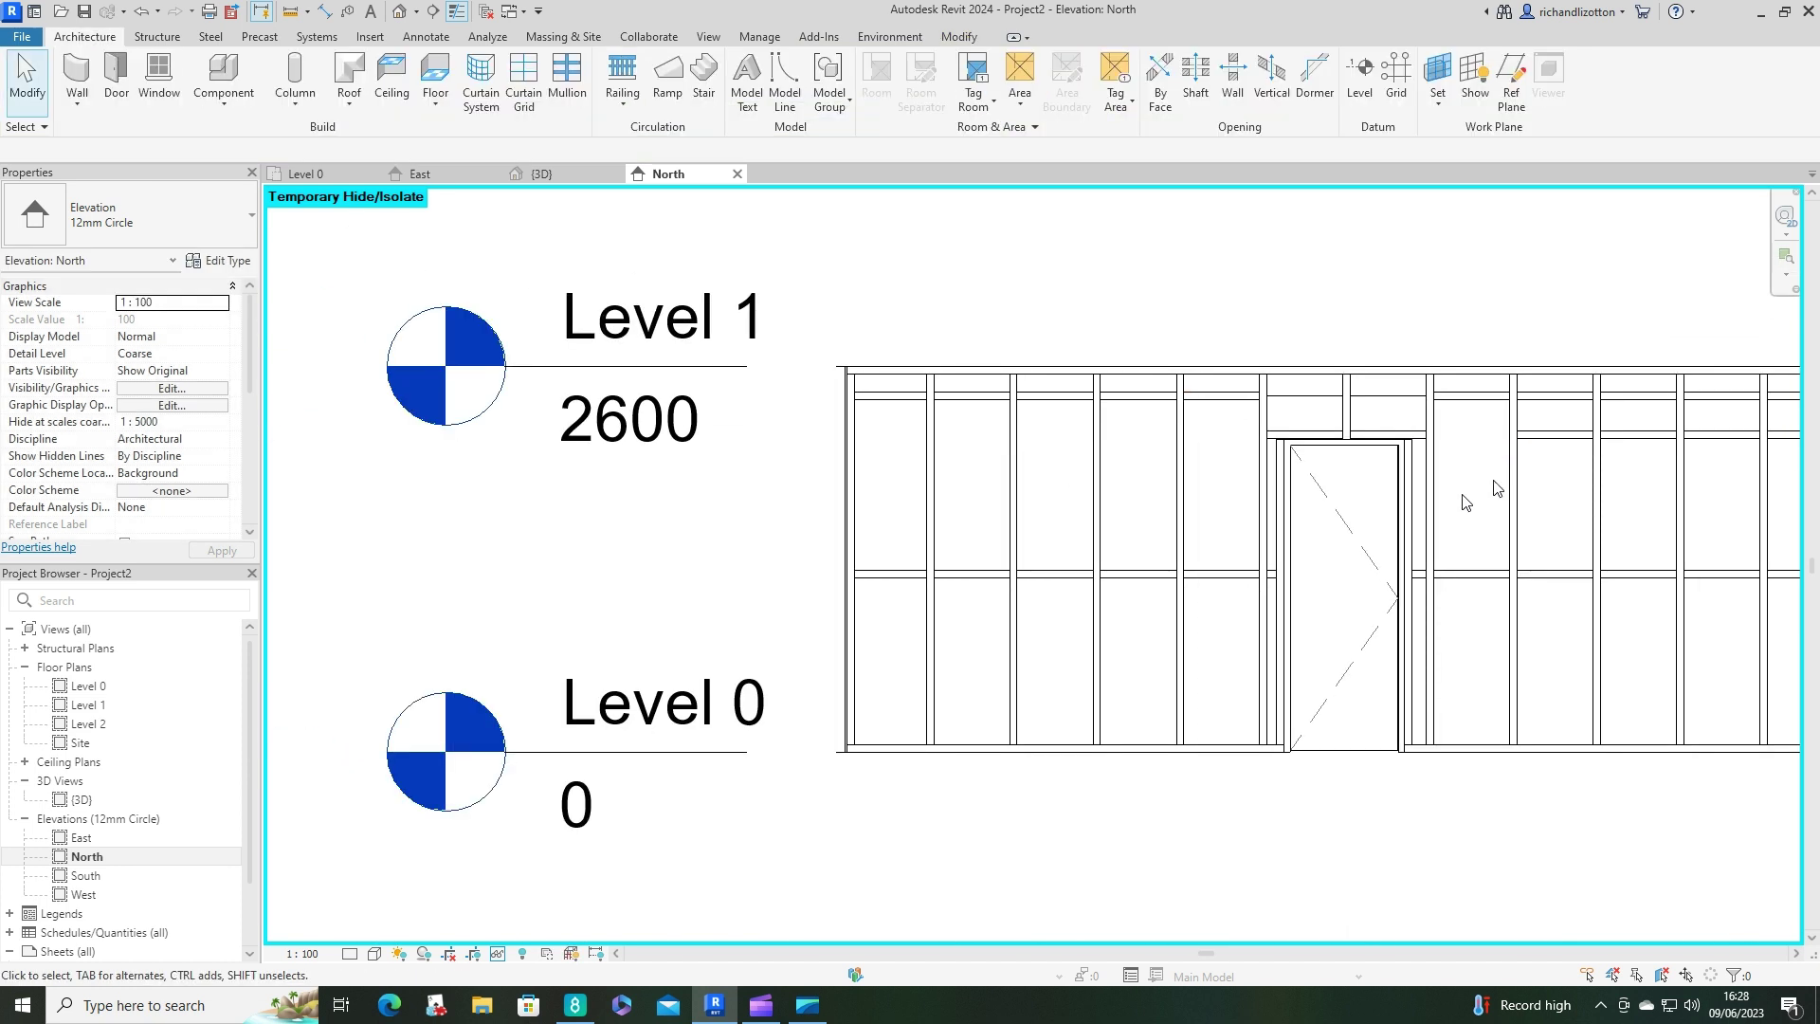
middle_click_drag(1497, 488, 967, 500)
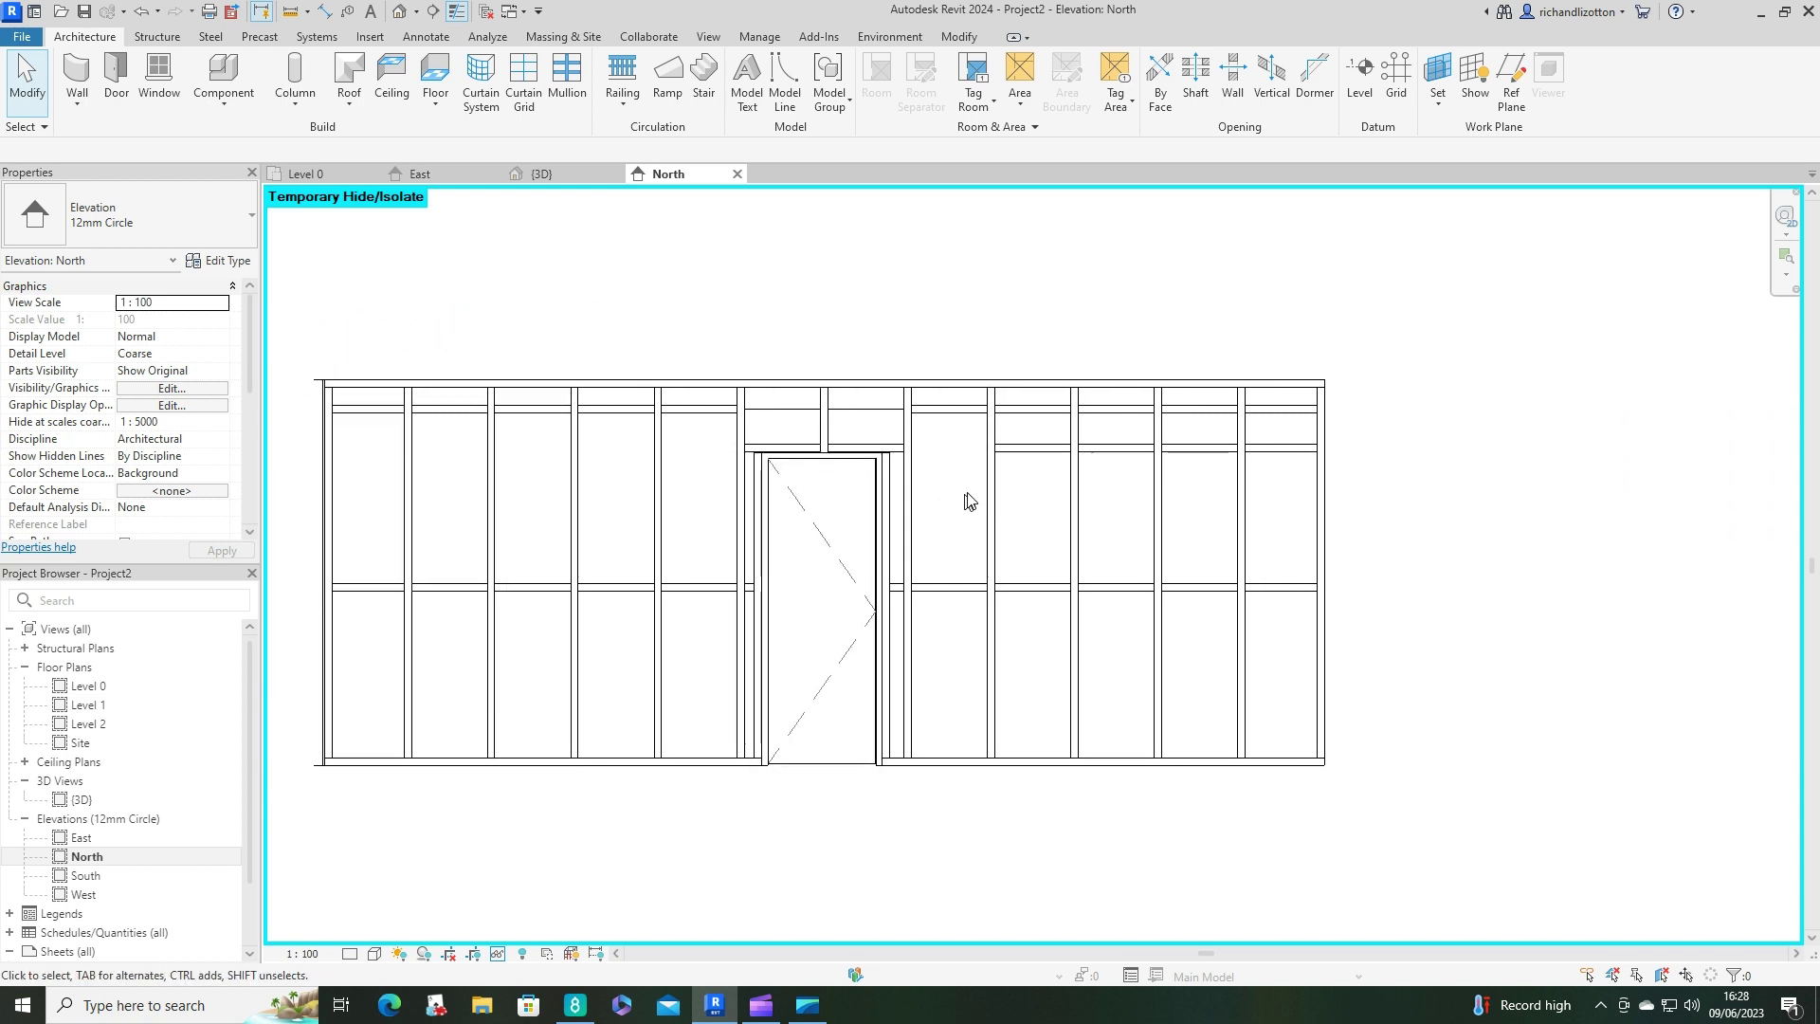
Unpin and delete the four surplus mullions right of the door at head height, and remove their grid line segments.
left_click(1057, 451)
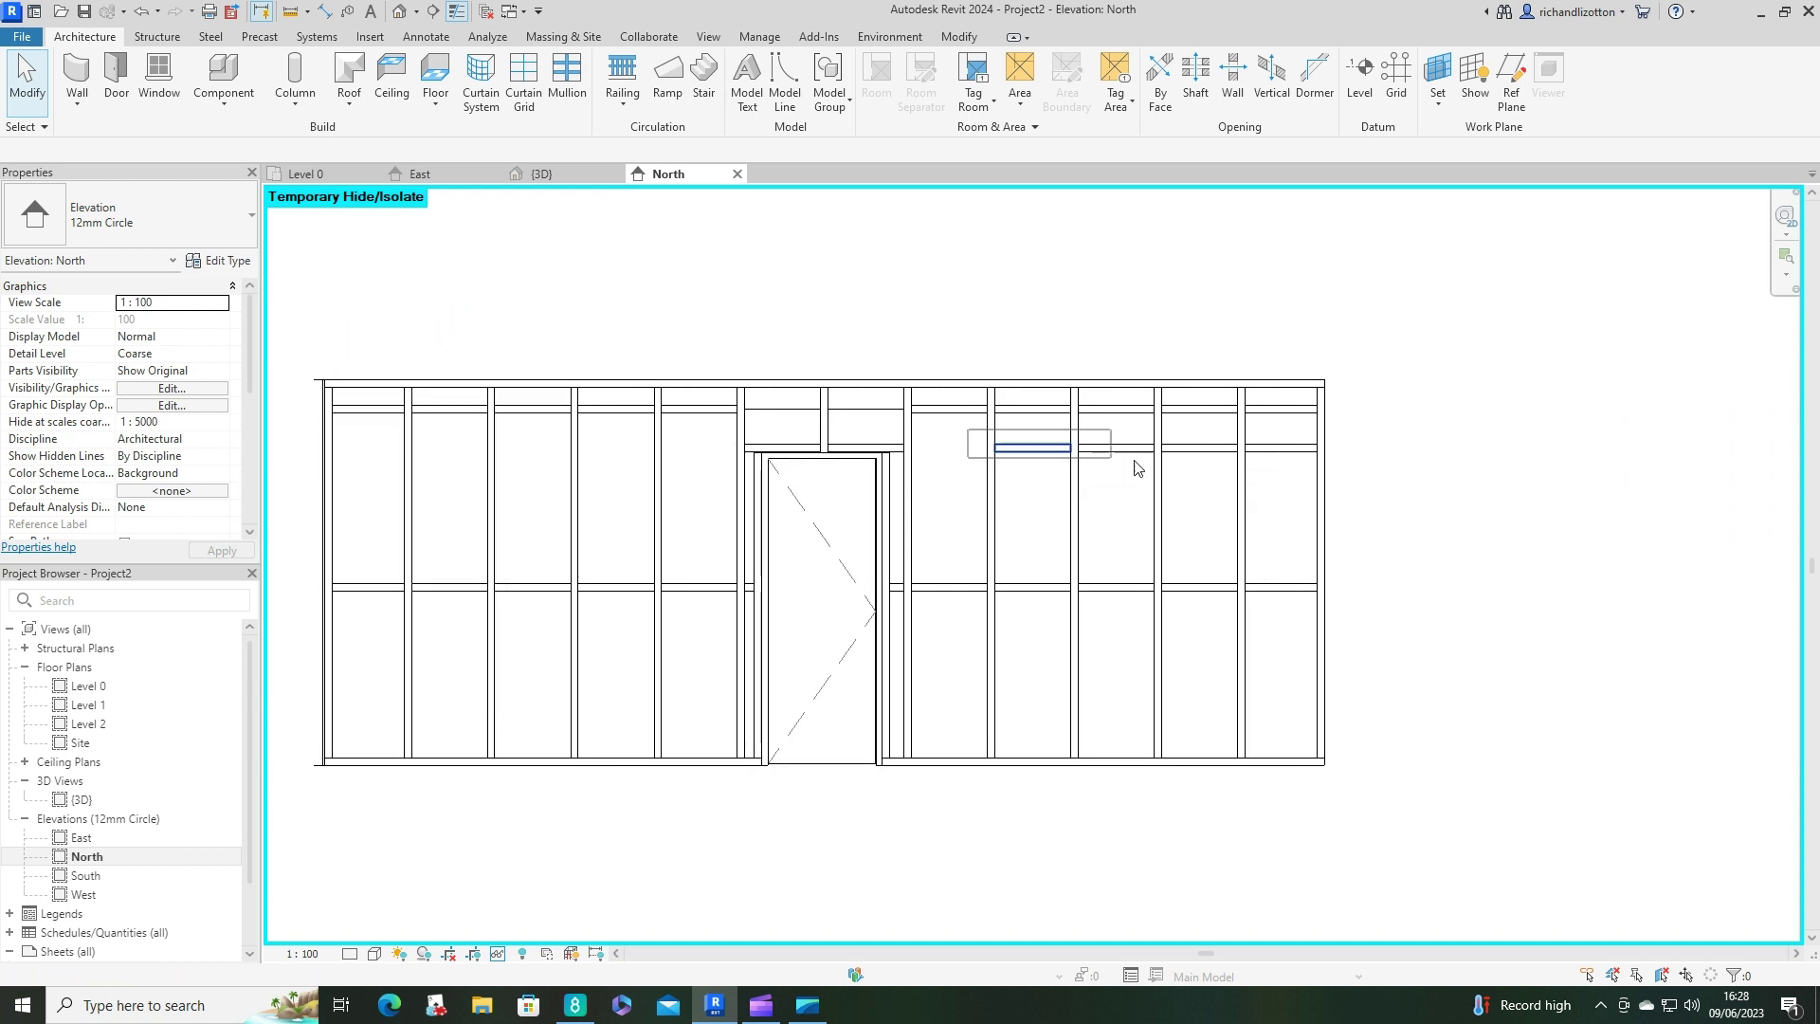
left_click_drag(1137, 468, 1359, 493)
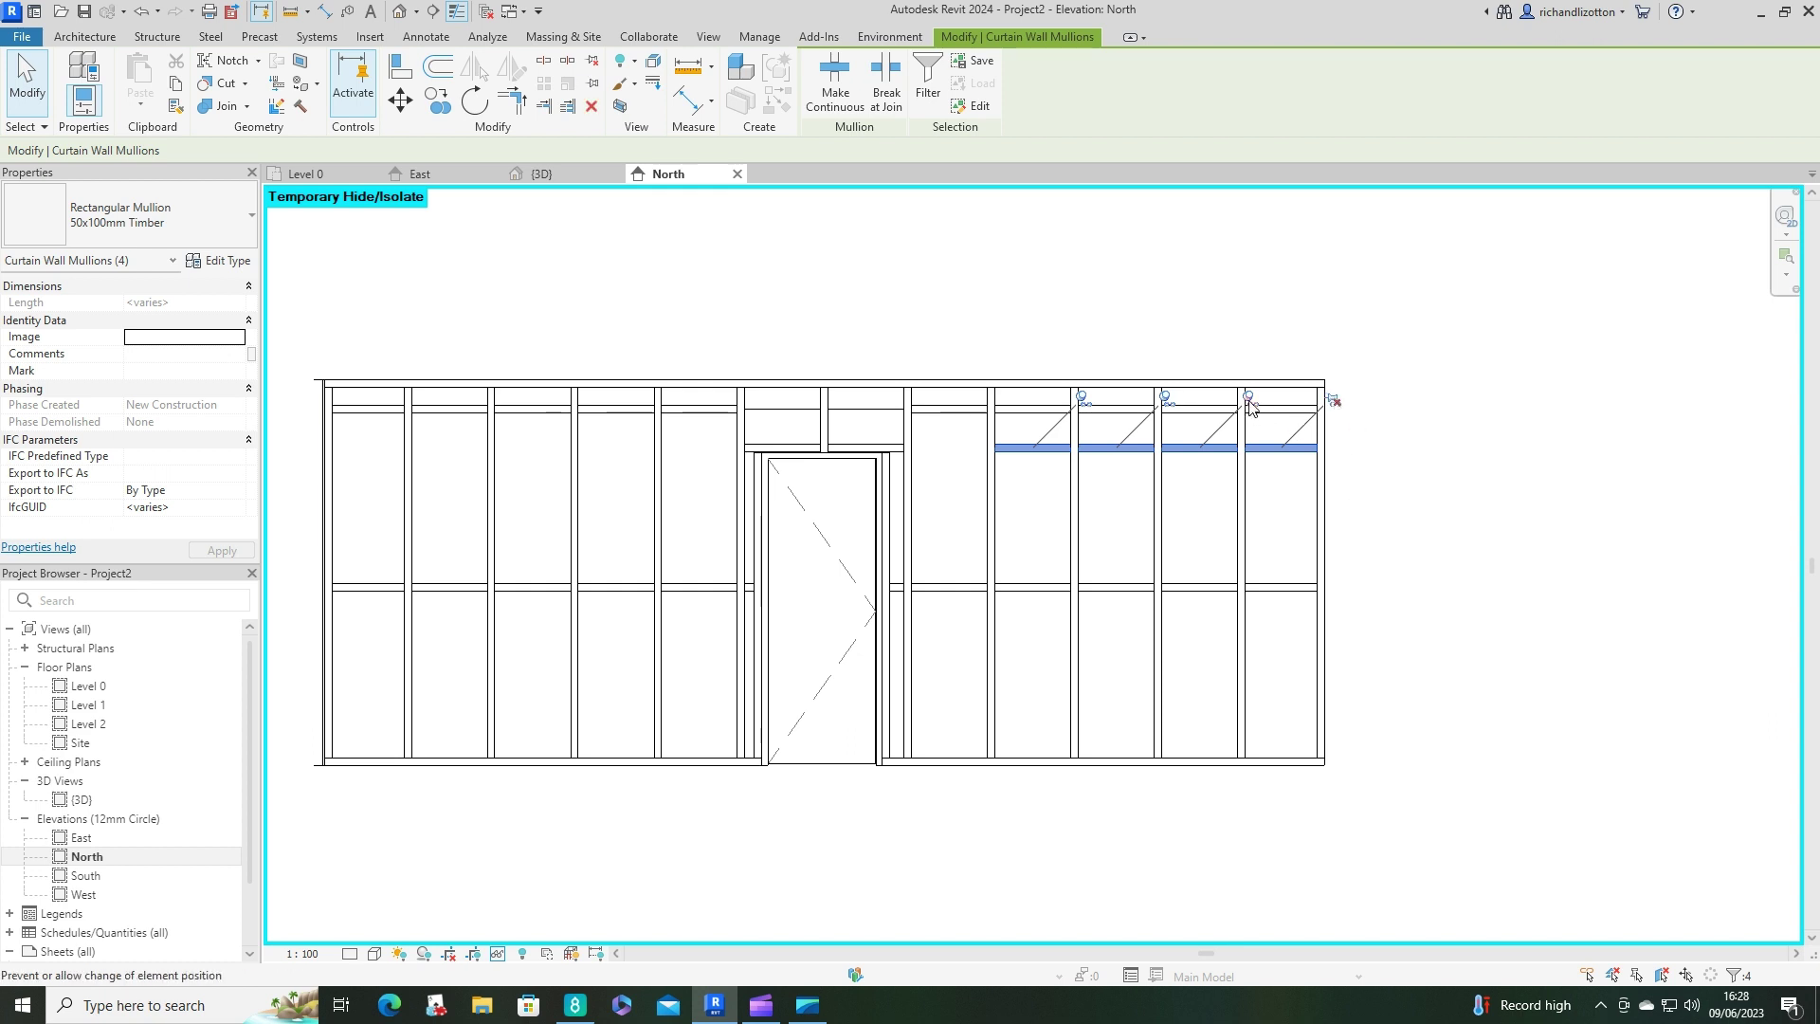
left_click(1167, 397)
left_click(1083, 397)
left_click(1141, 311)
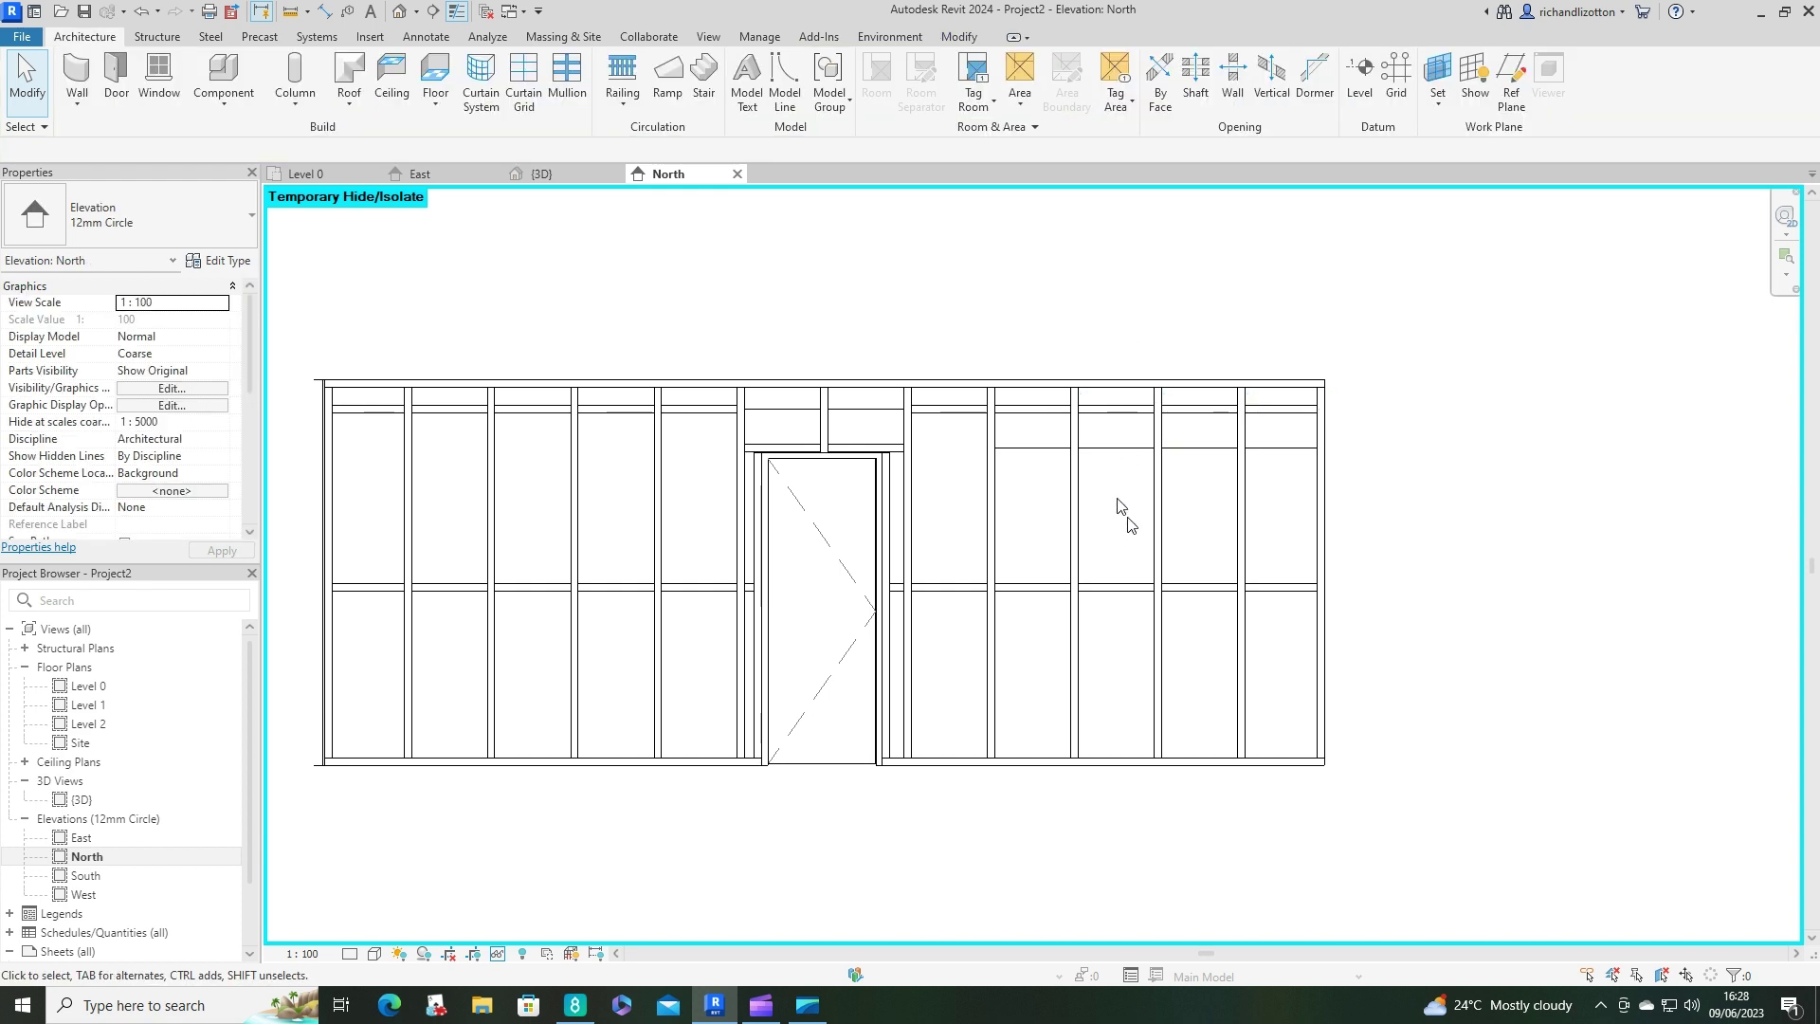
left_click(1040, 457)
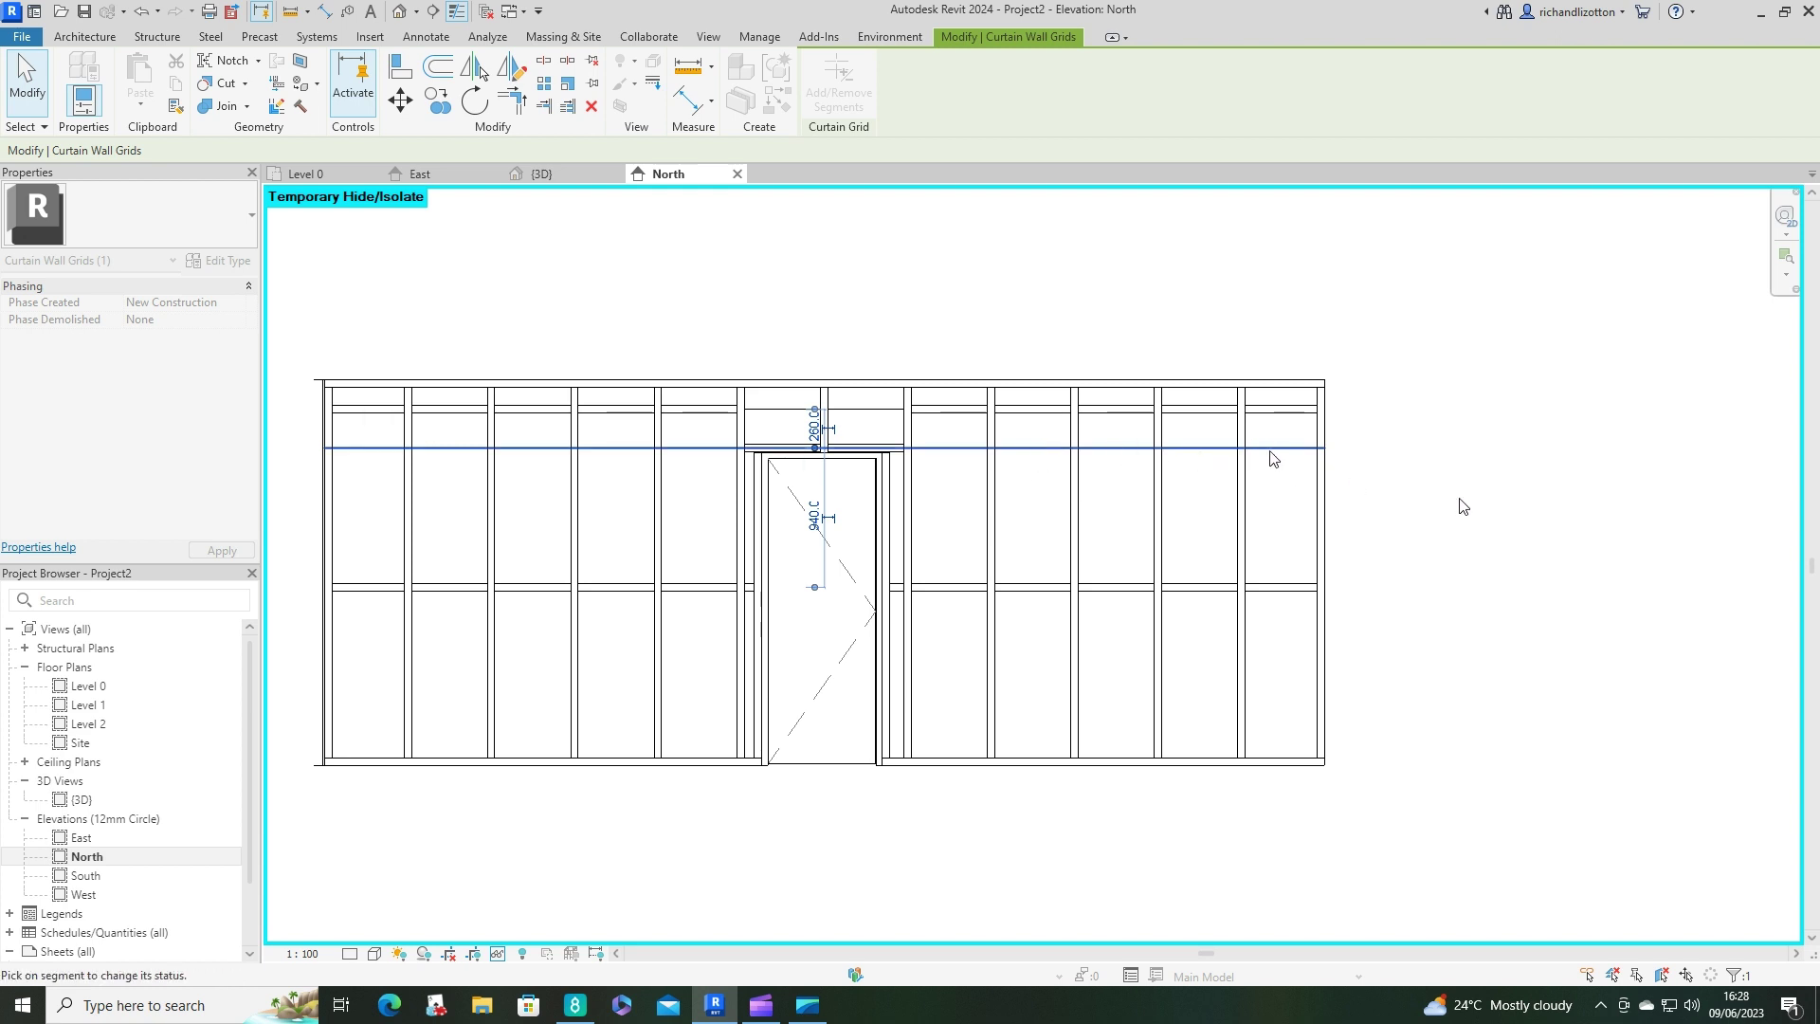
left_click(1409, 573)
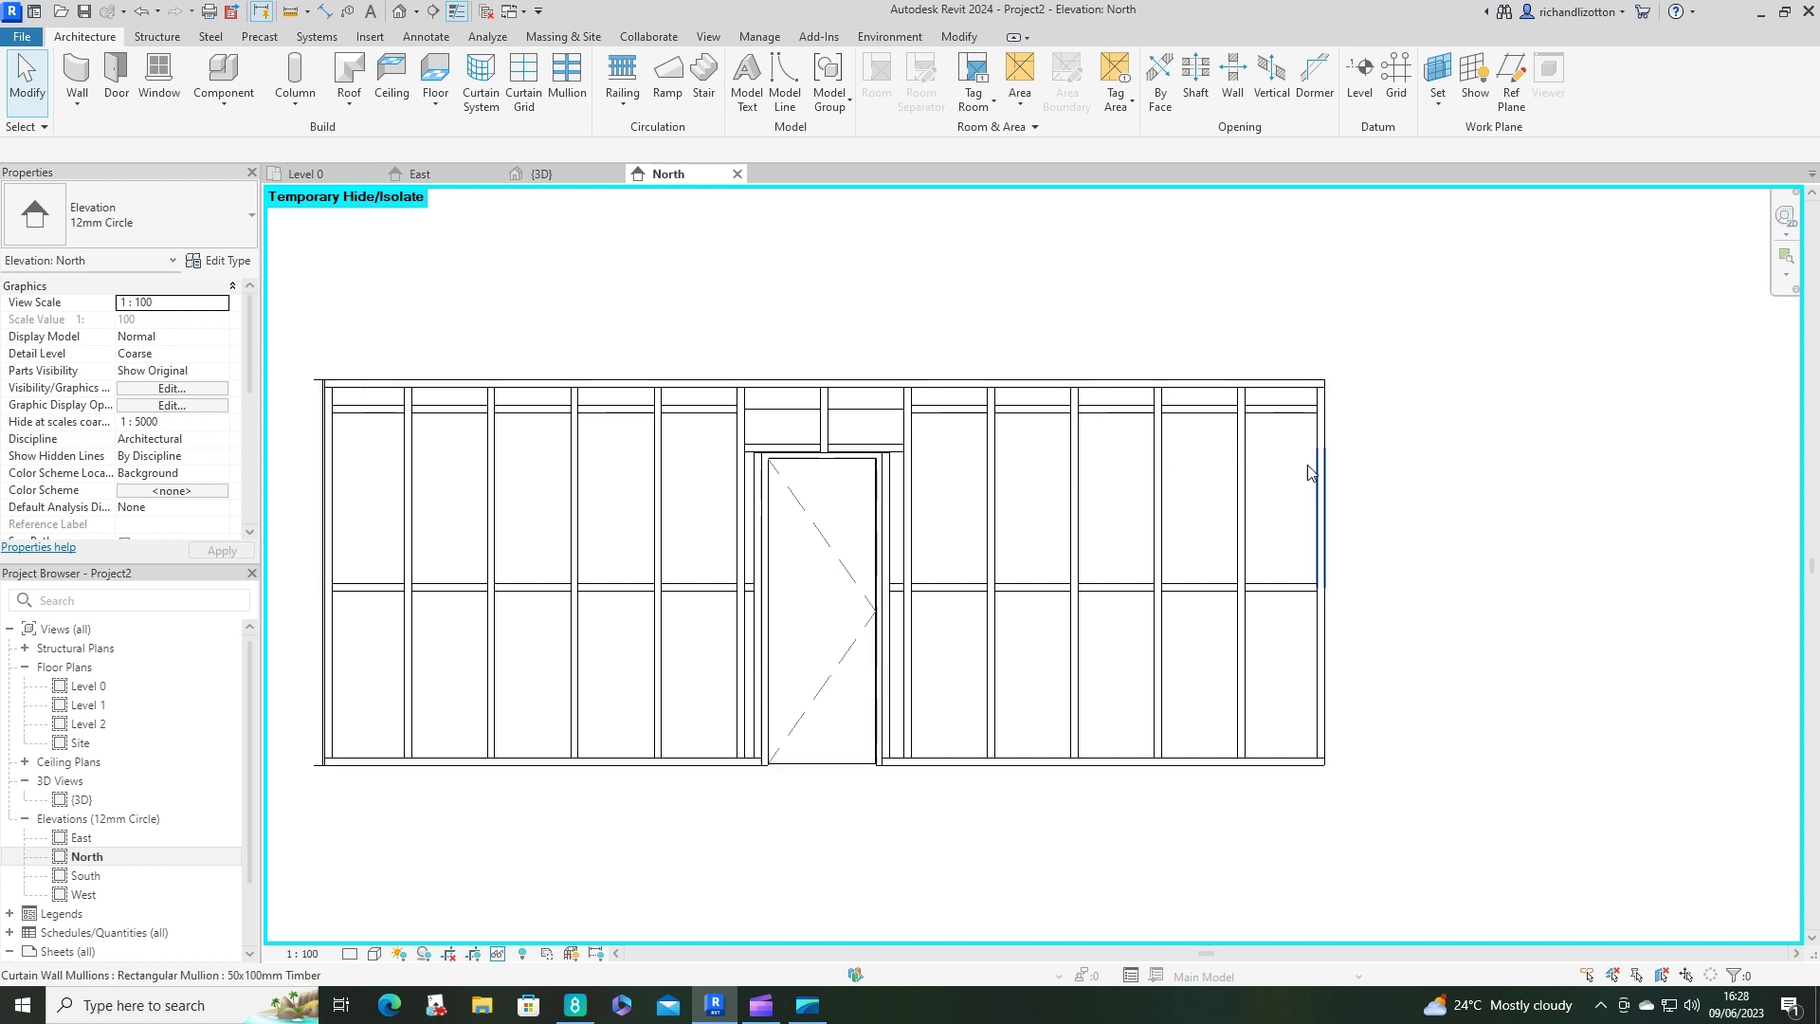
Measure the gap between the underside of the new head mullion and the top of the door's left jamb stud.
scroll(770, 464, "up", 6)
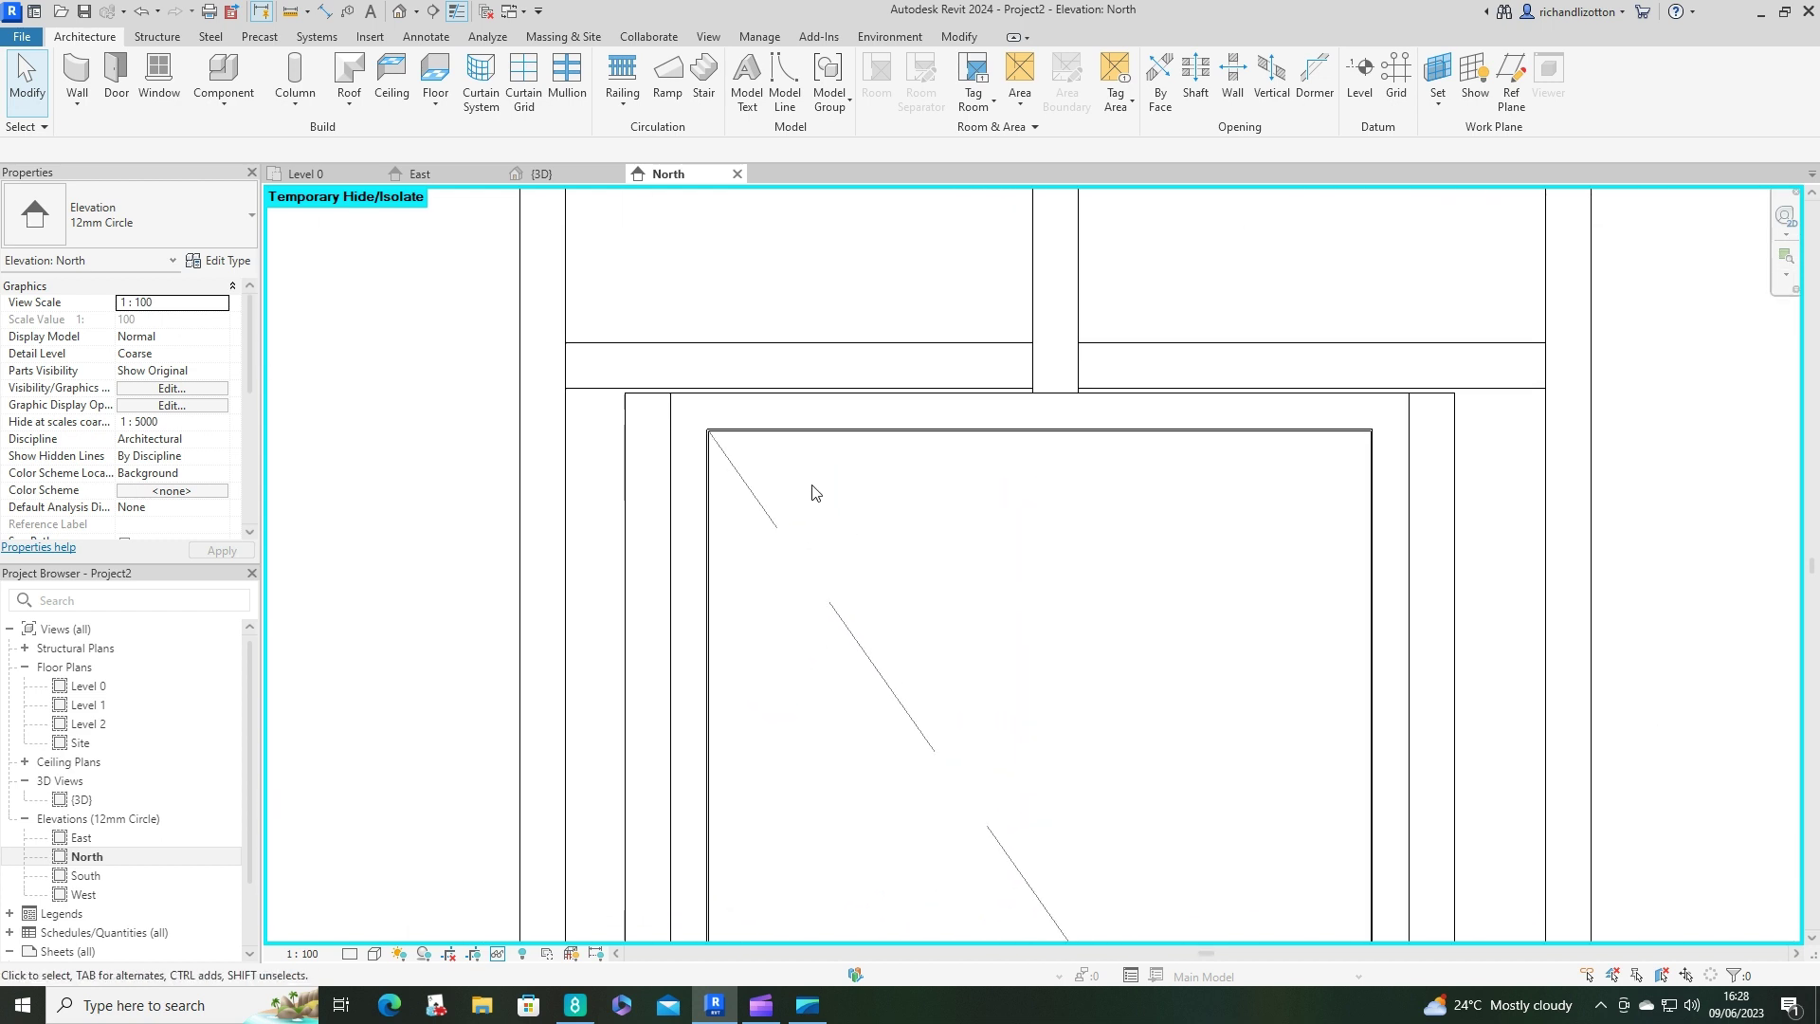
left_click(606, 387)
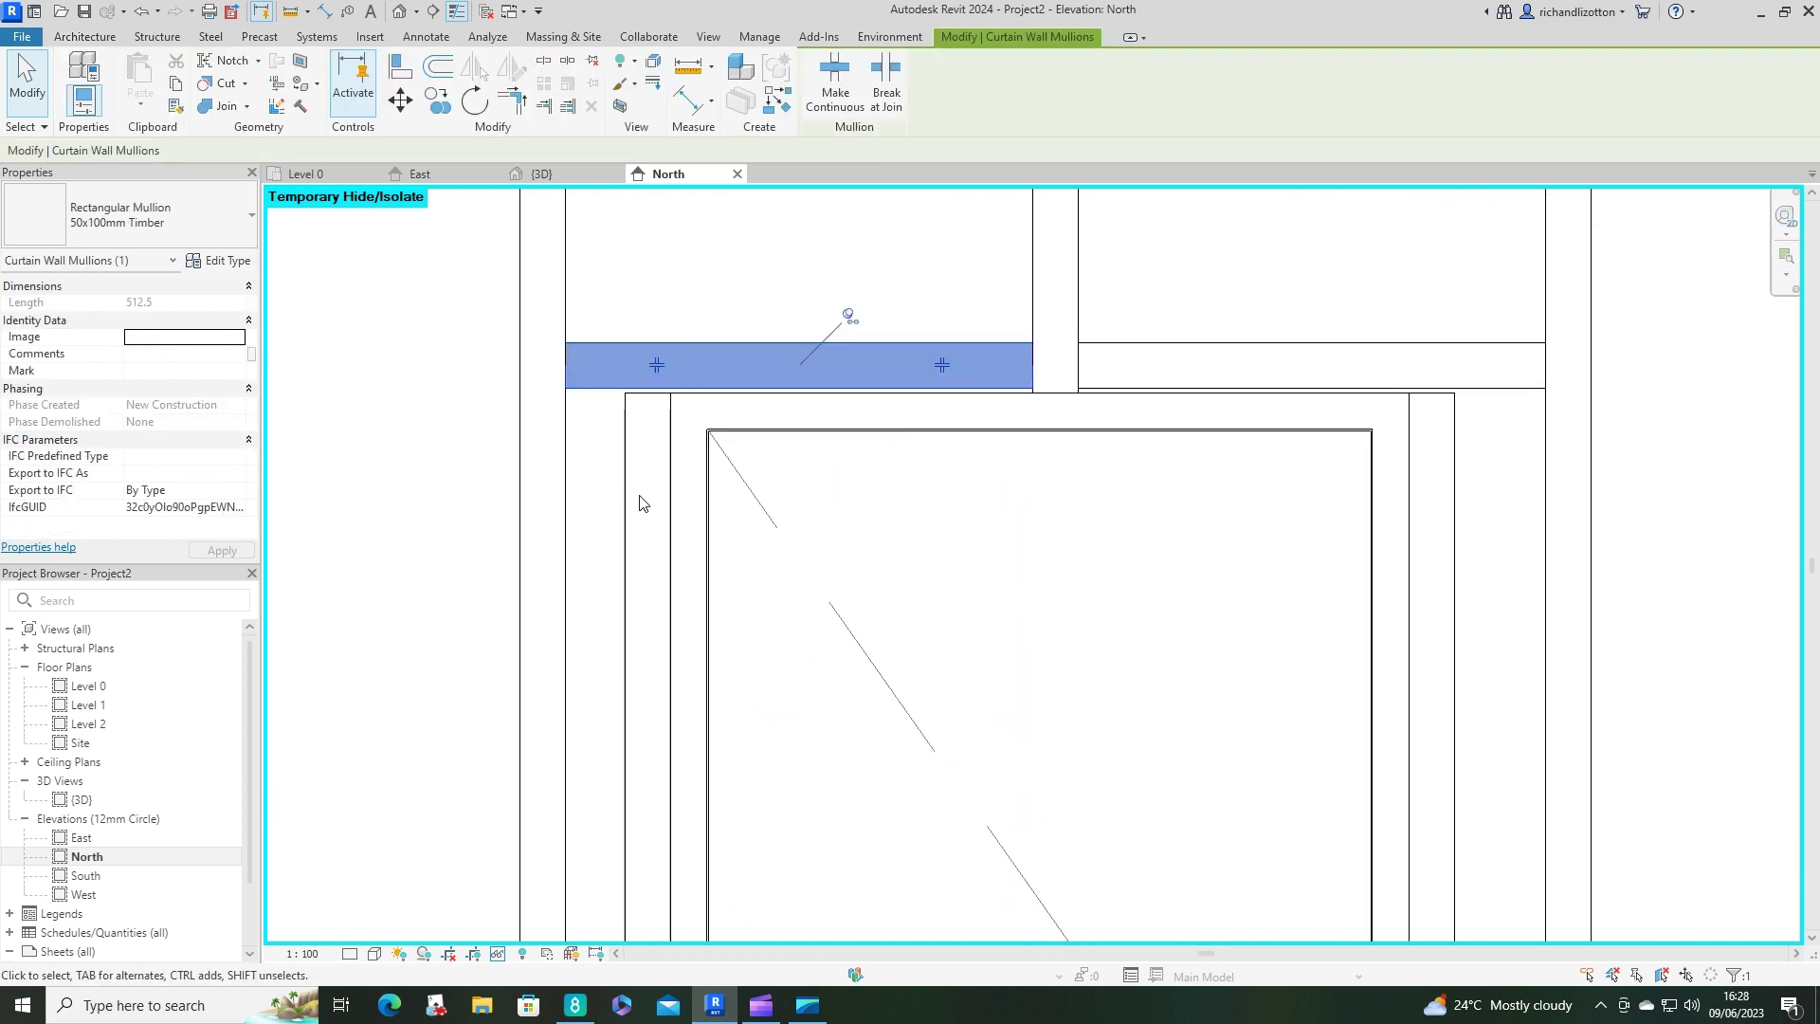
left_click(689, 66)
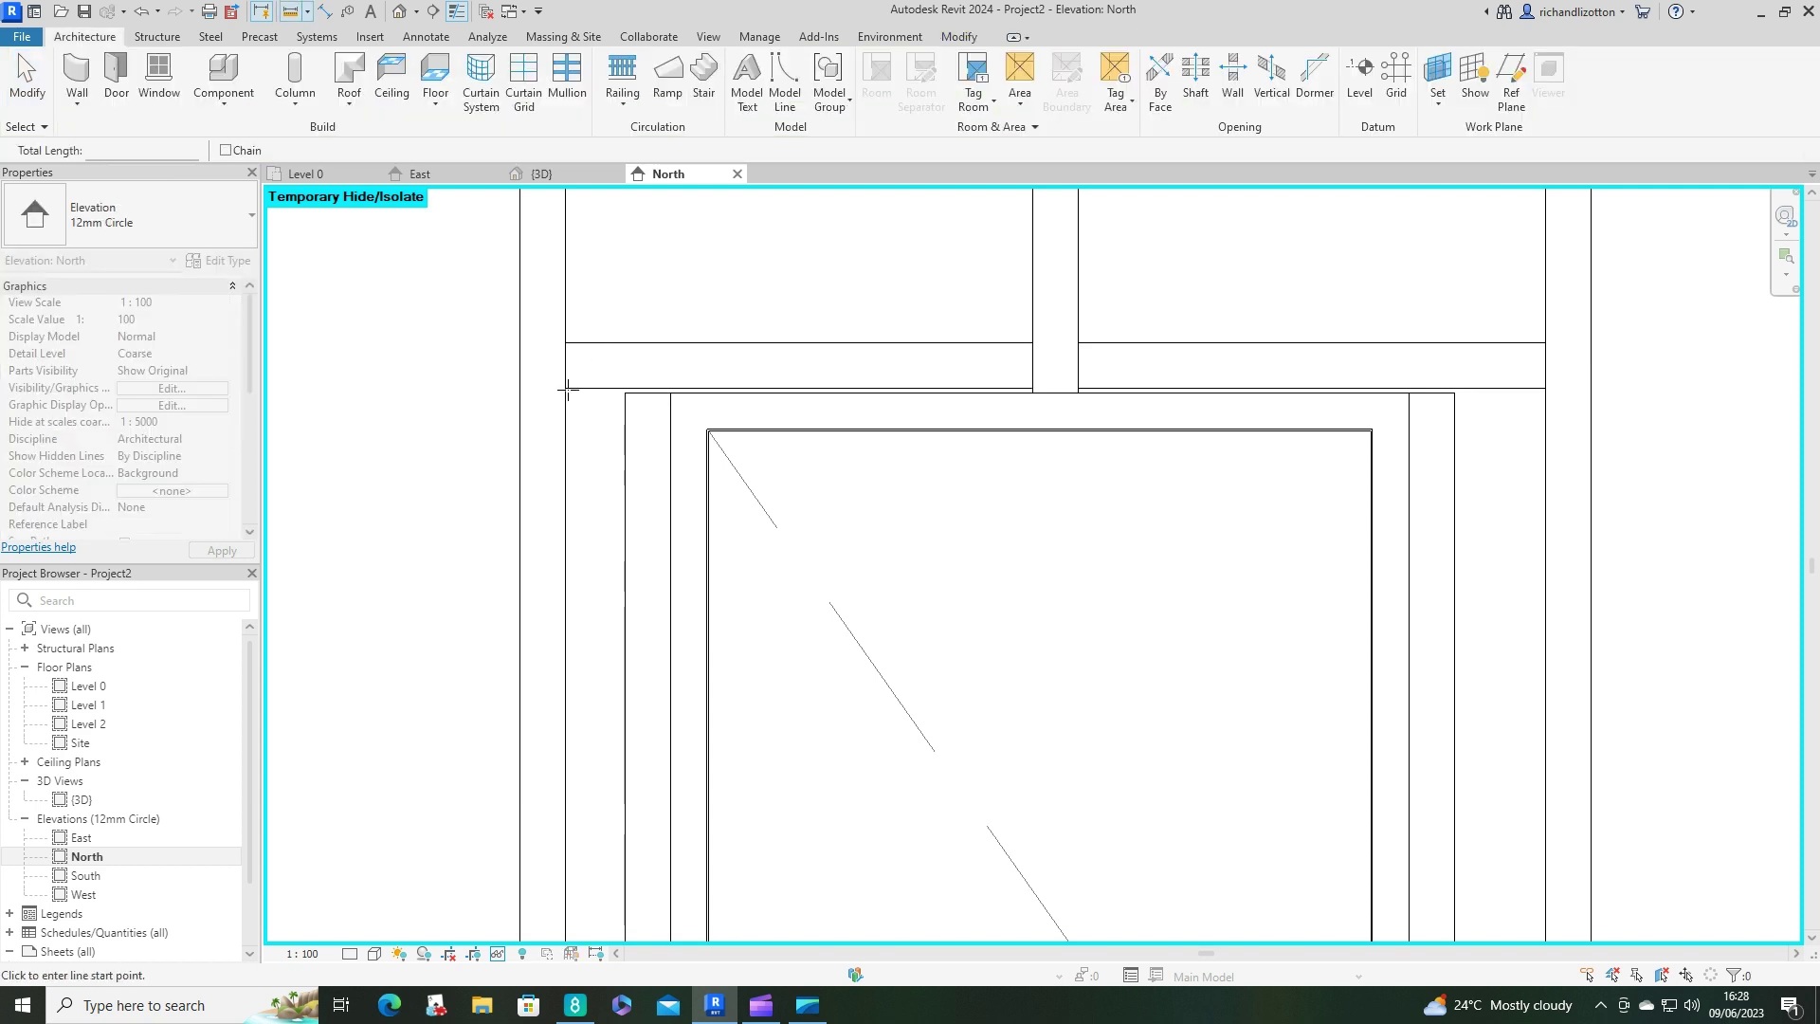
left_click(624, 393)
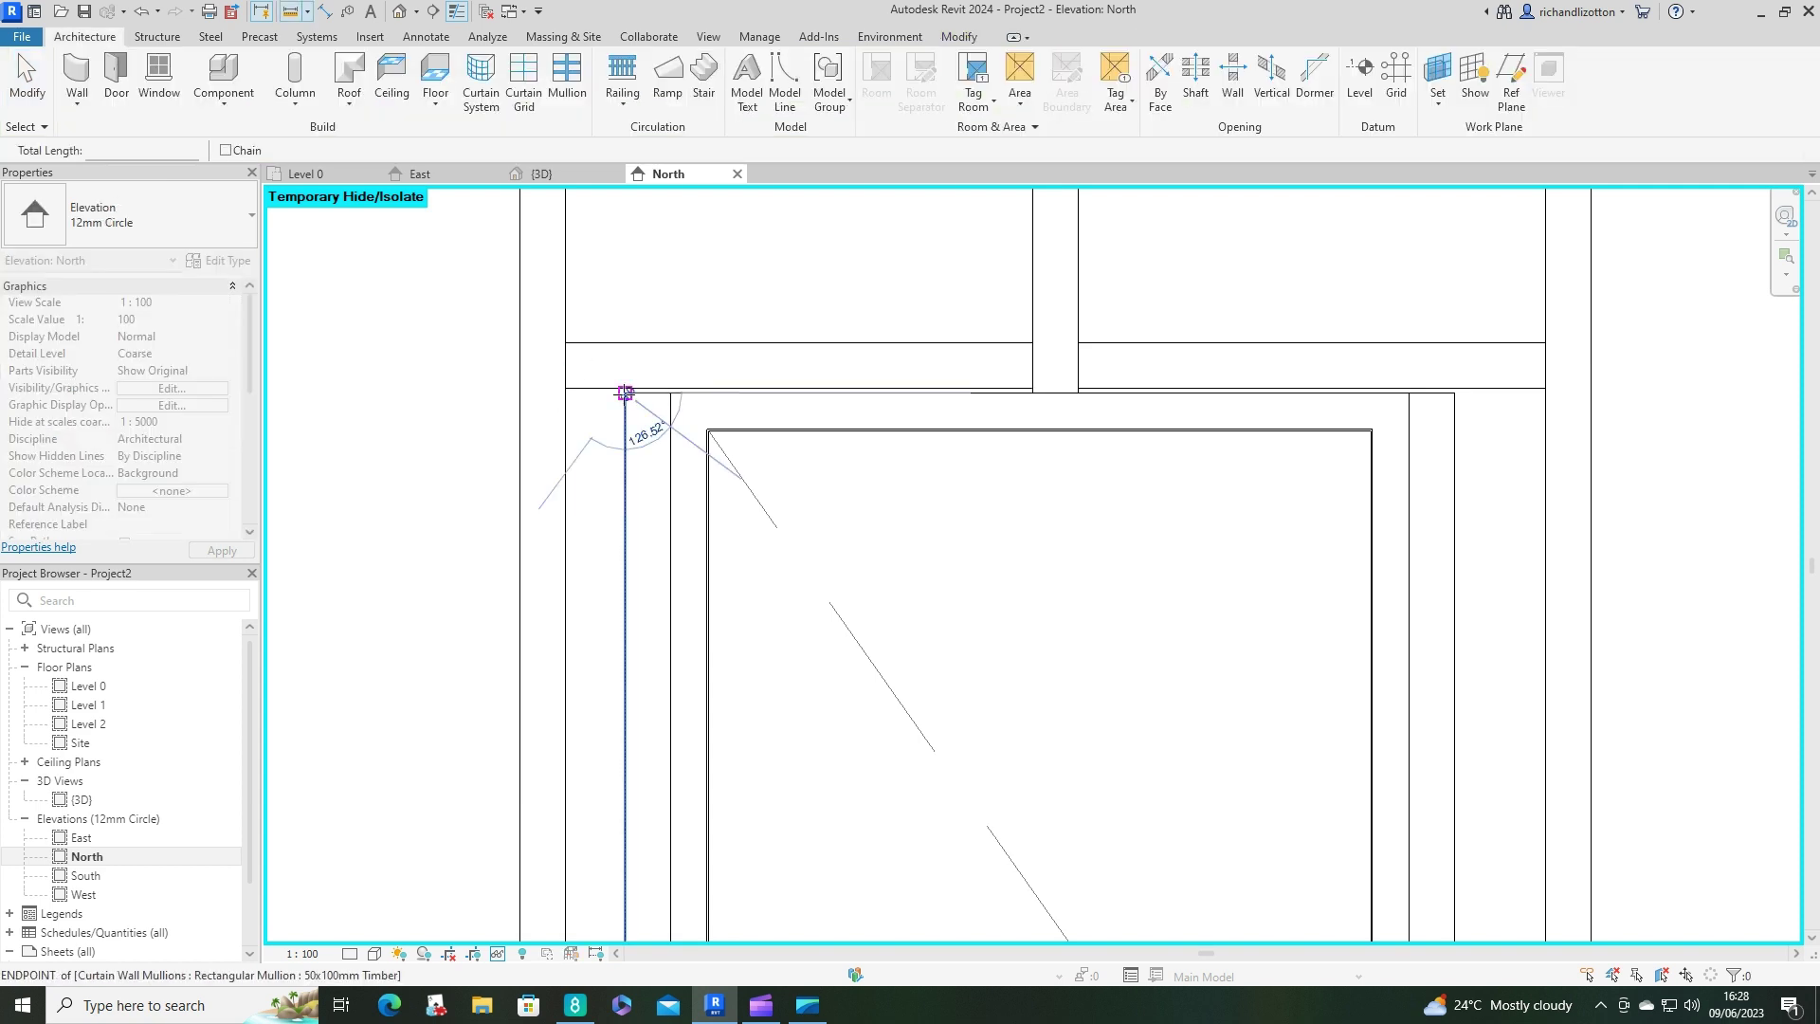
left_click(622, 389)
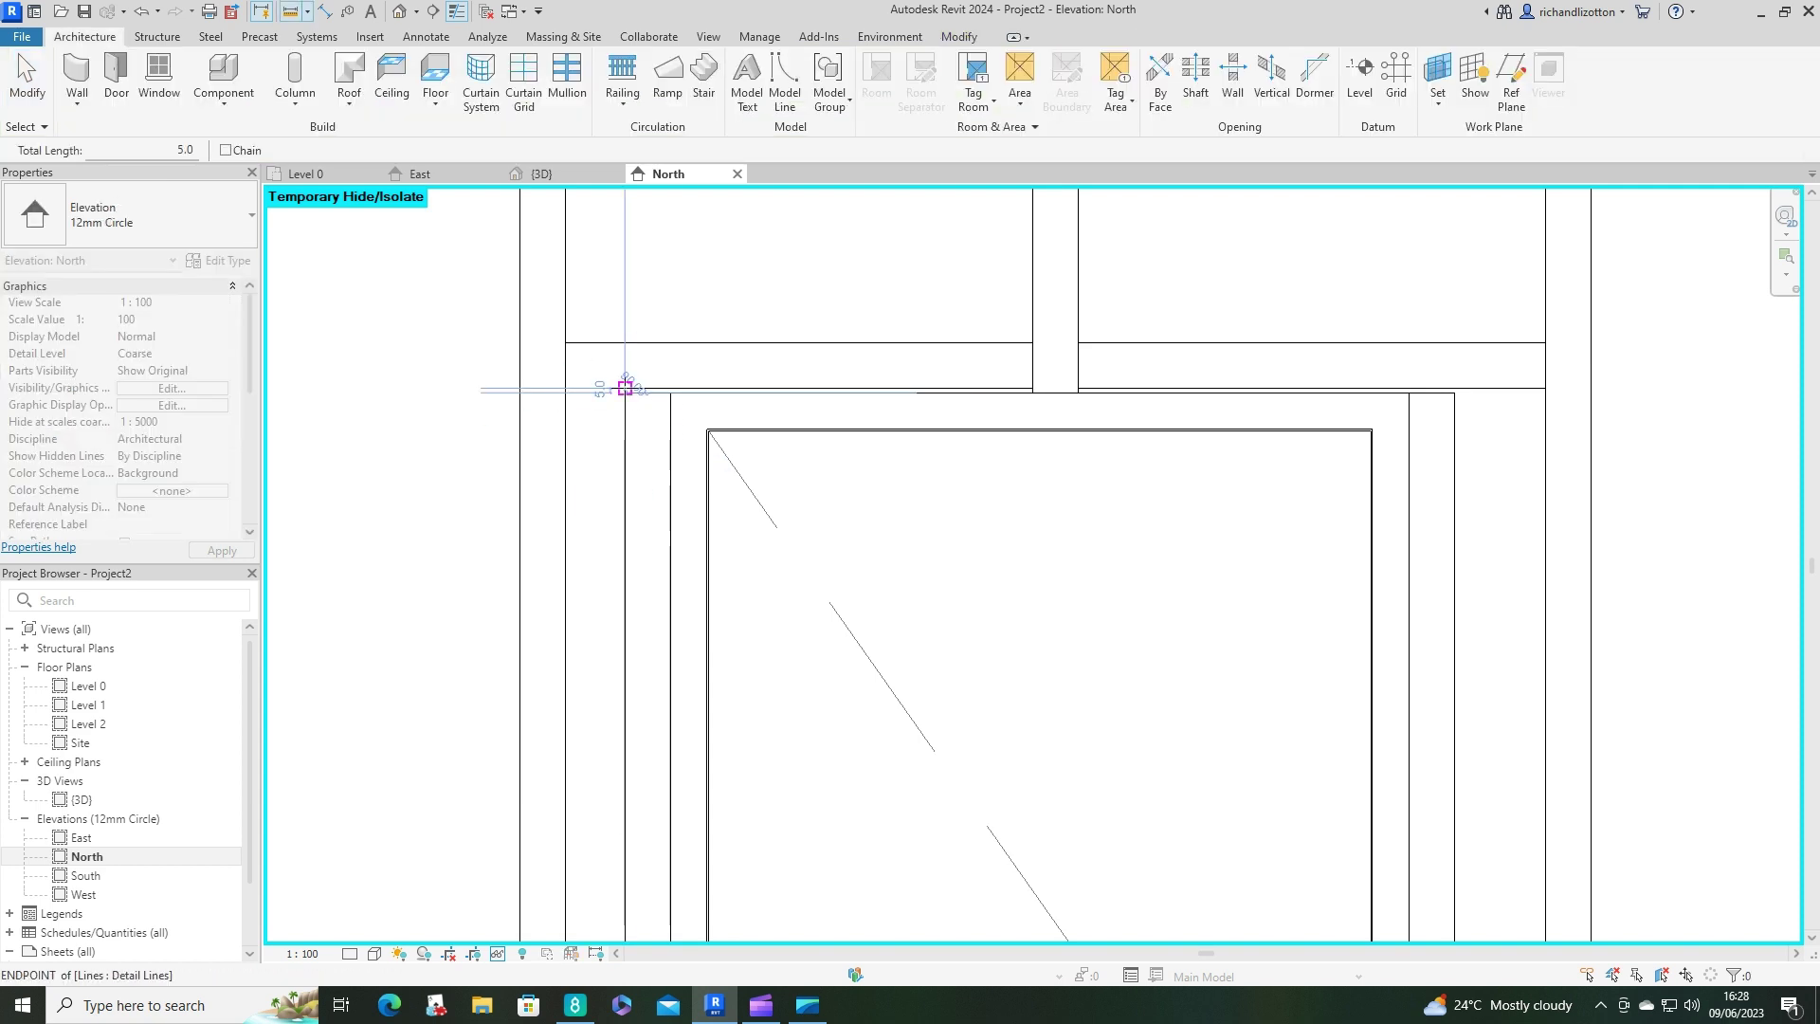
scroll(589, 406, "up", 5)
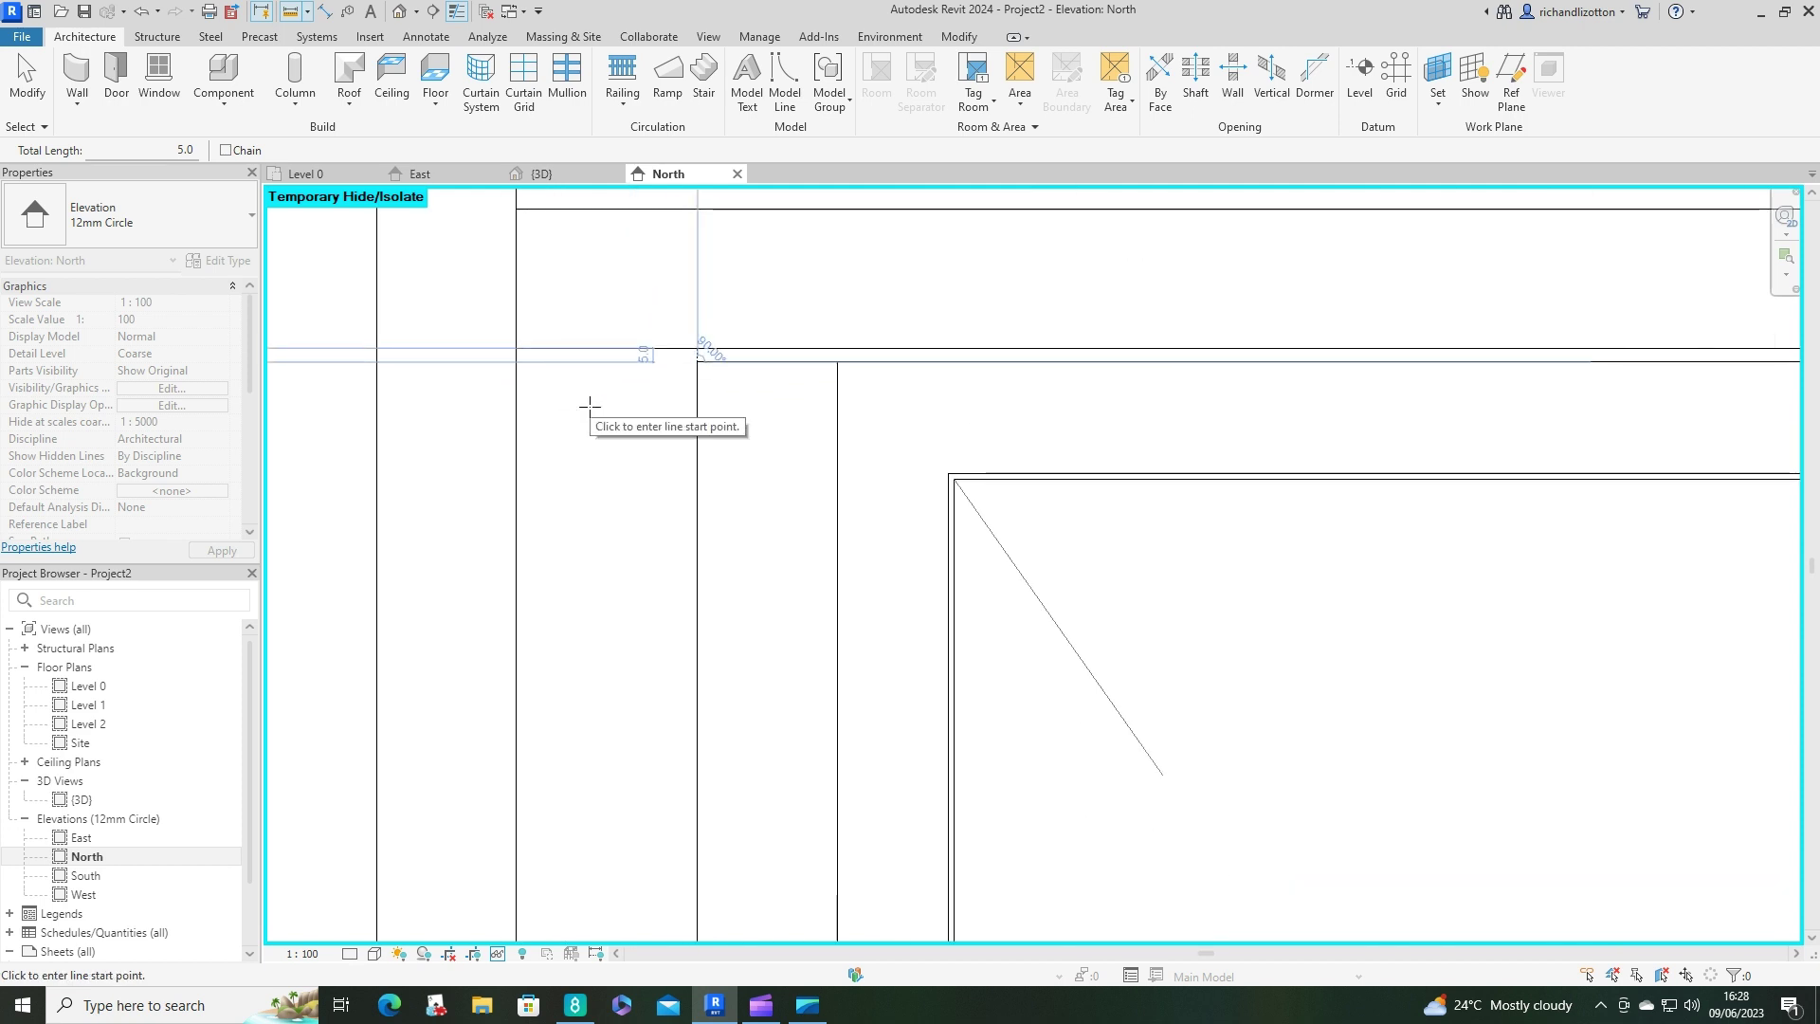
scroll(588, 406, "down", 7)
scroll(621, 417, "up", 4)
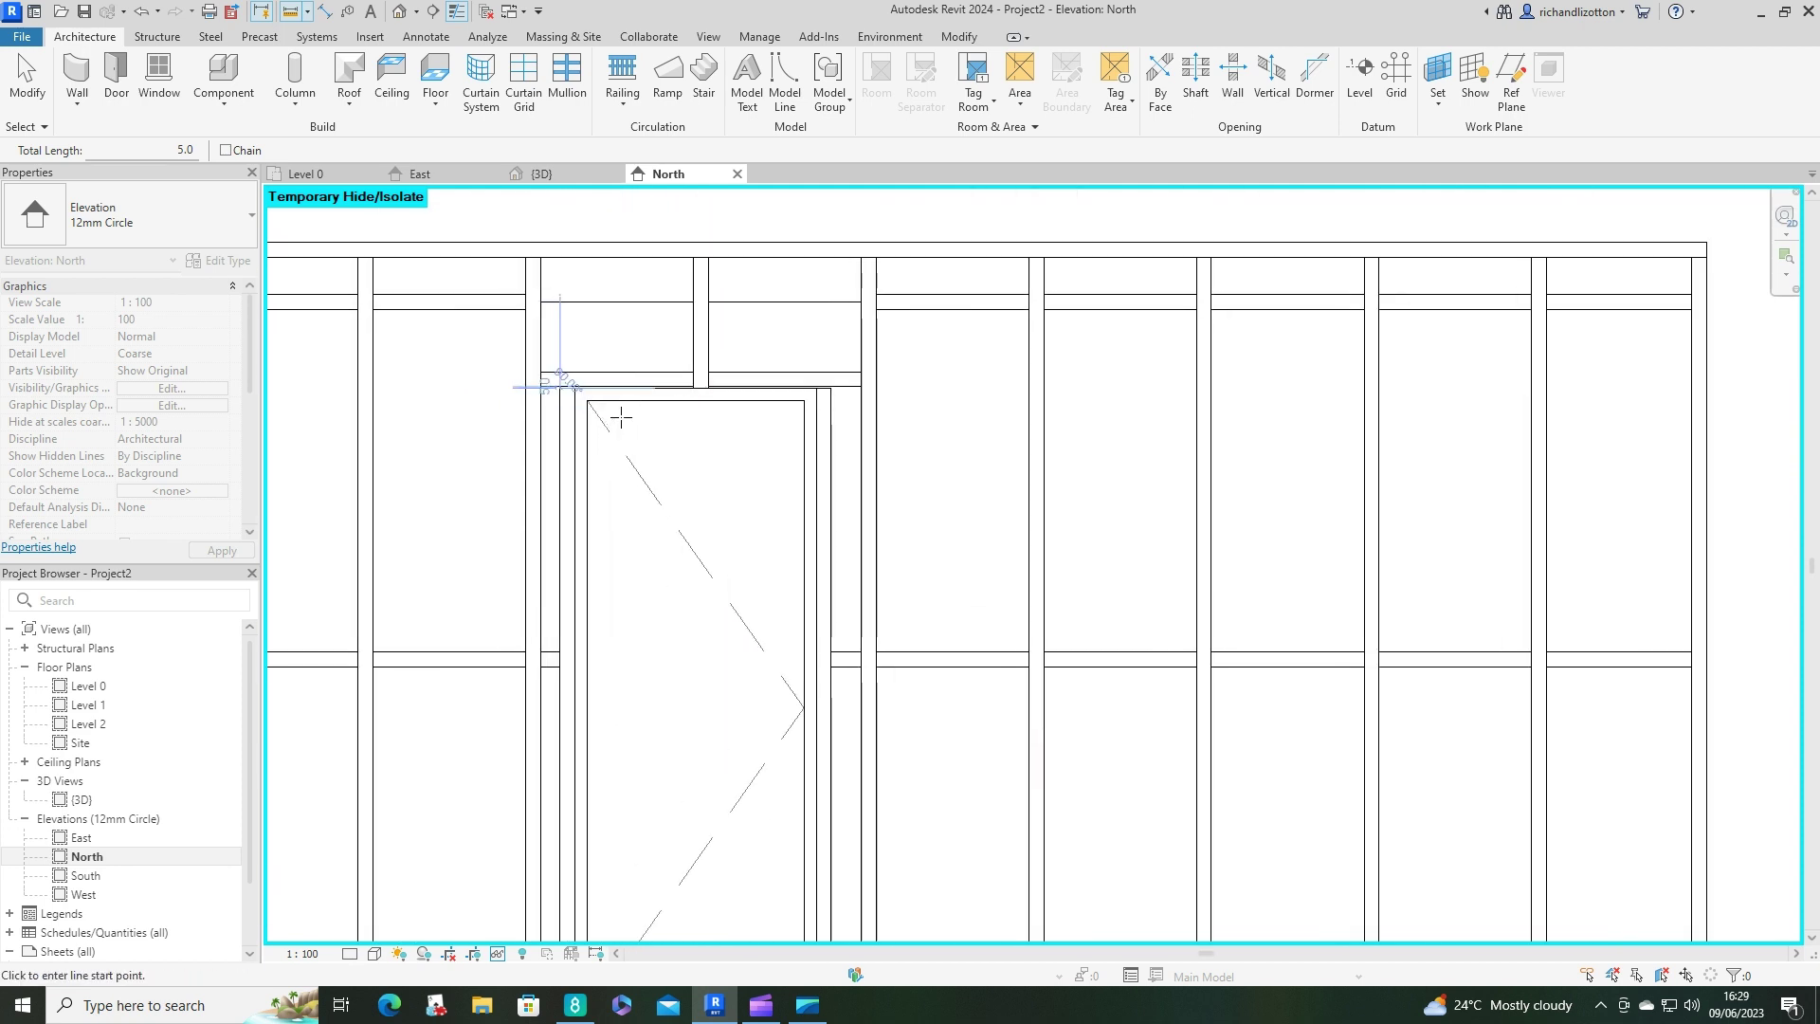
scroll(621, 417, "up", 2)
key("Escape")
Unpin and delete both halves of the 50x100mm Timber head mullion above the door.
left_click(662, 356)
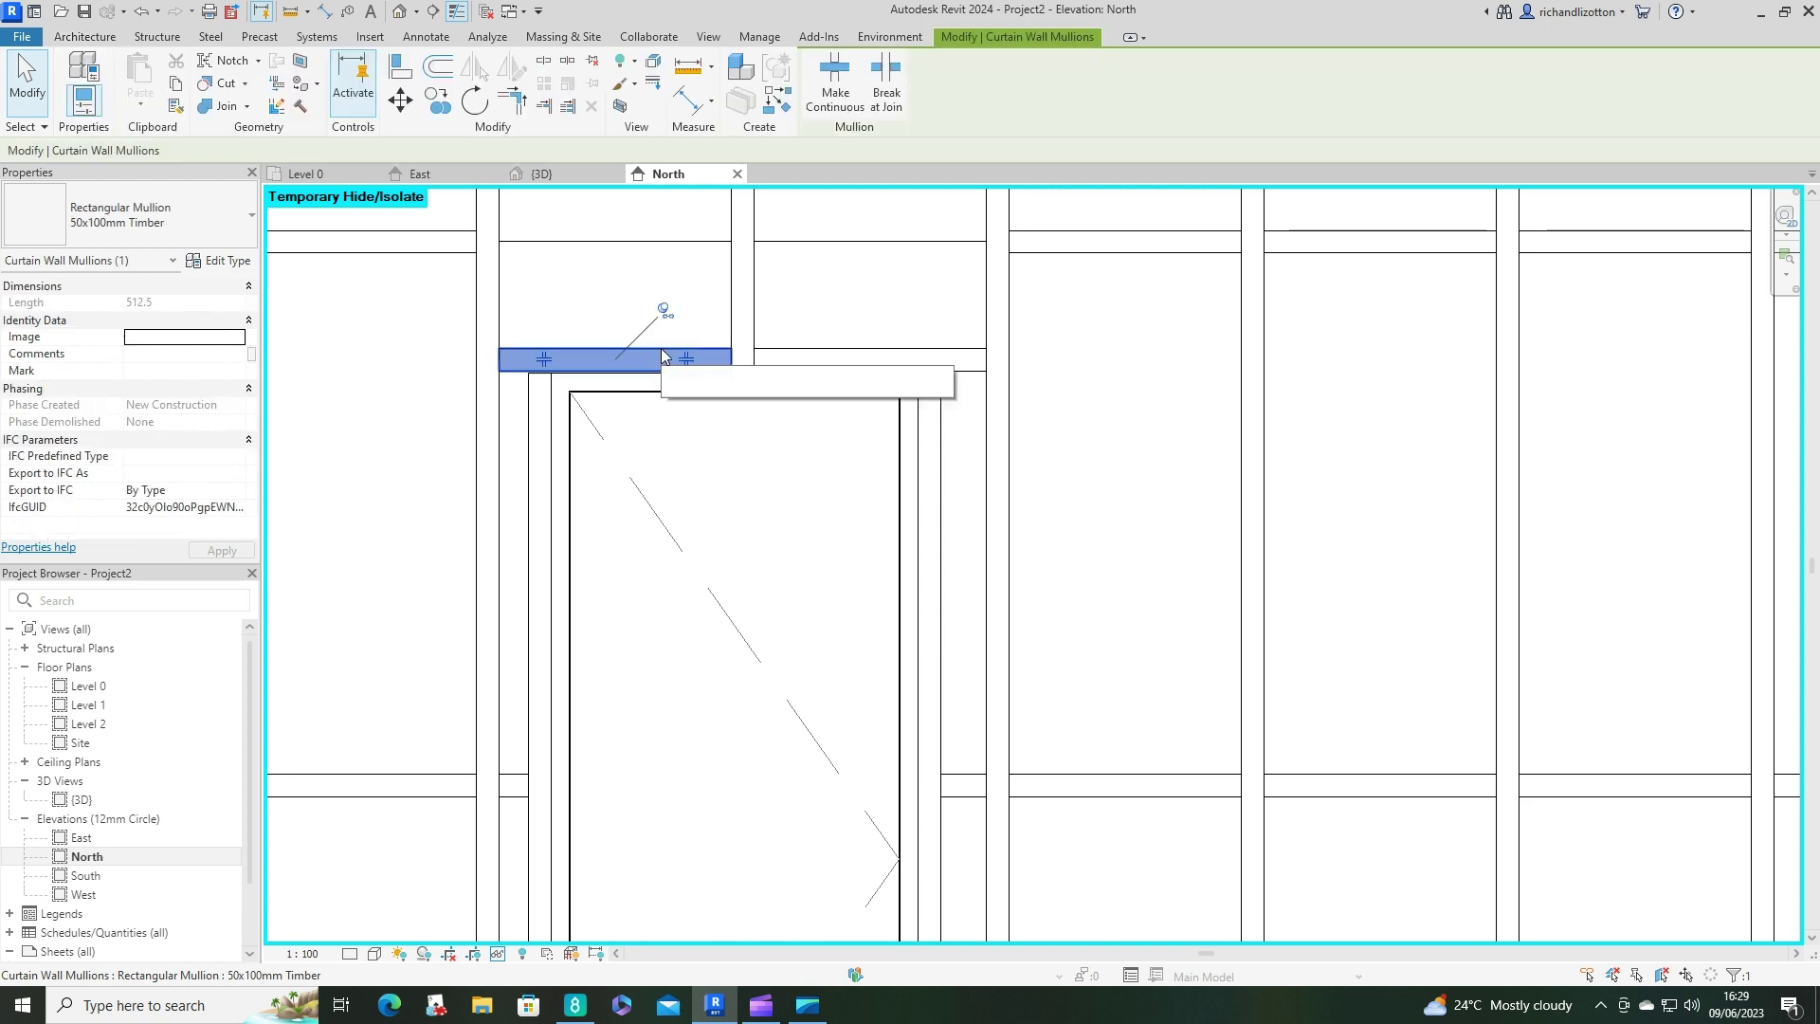
left_click(663, 313)
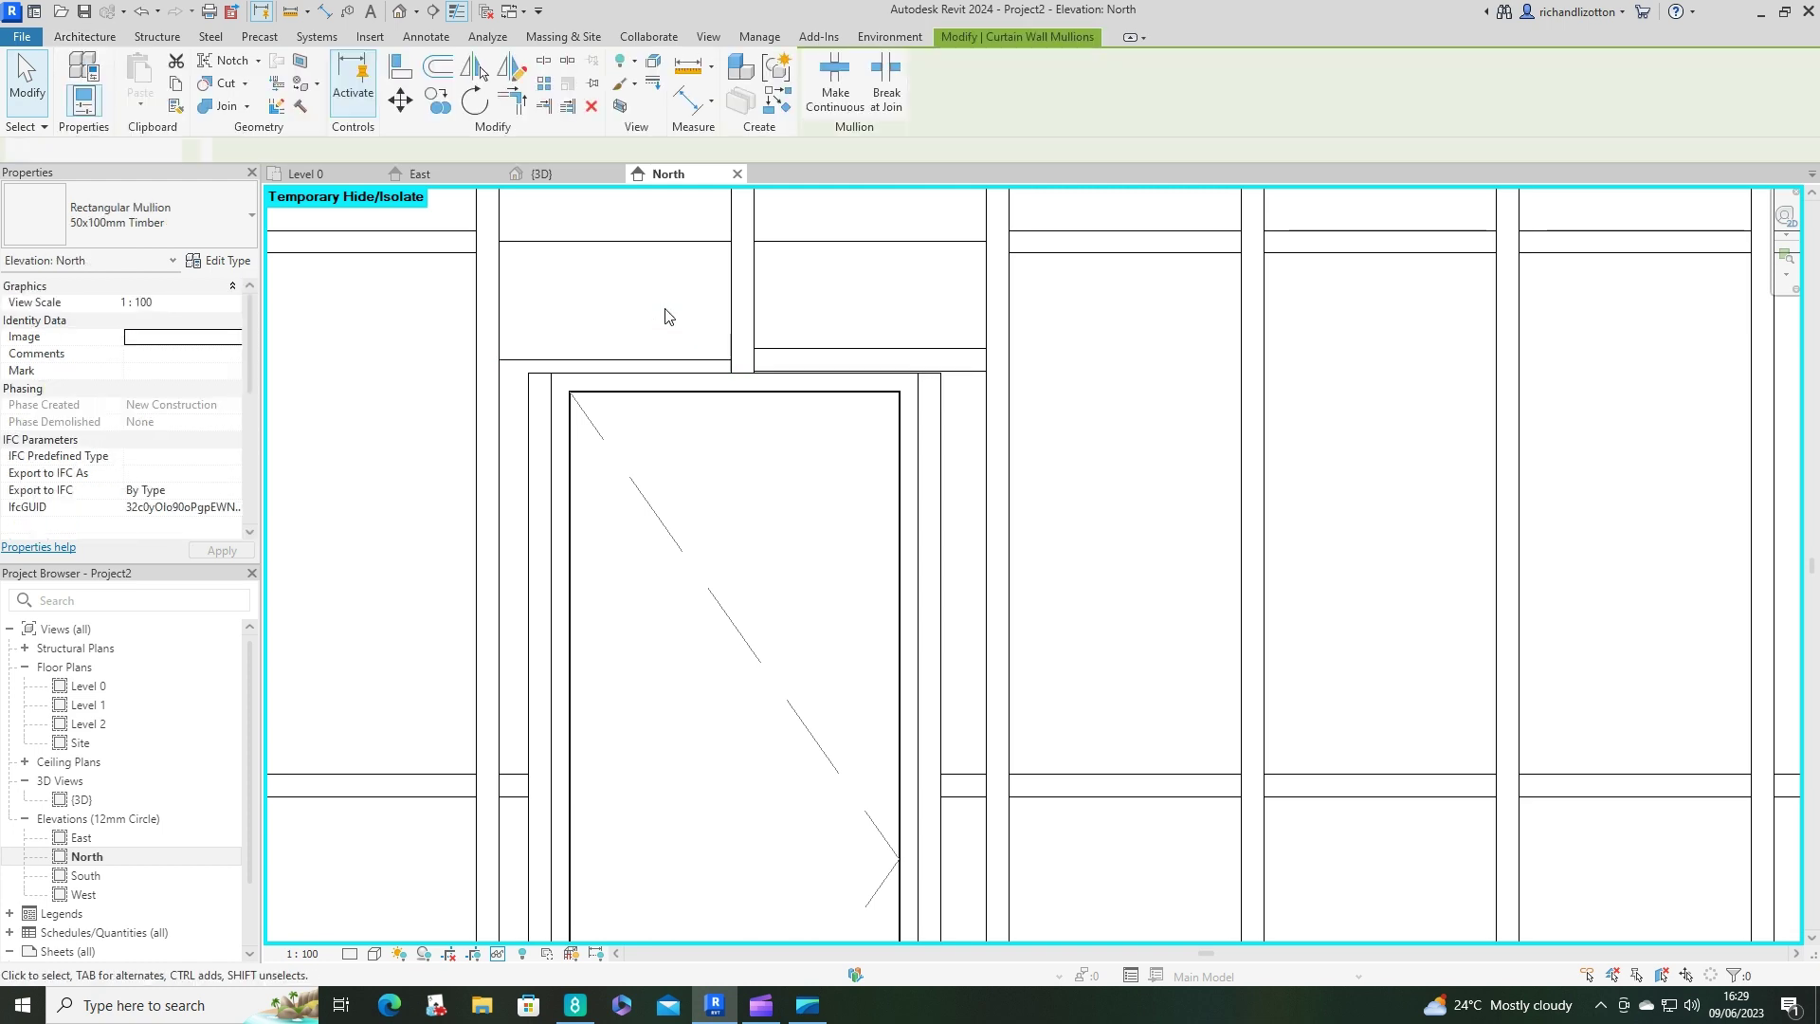
left_click(810, 359)
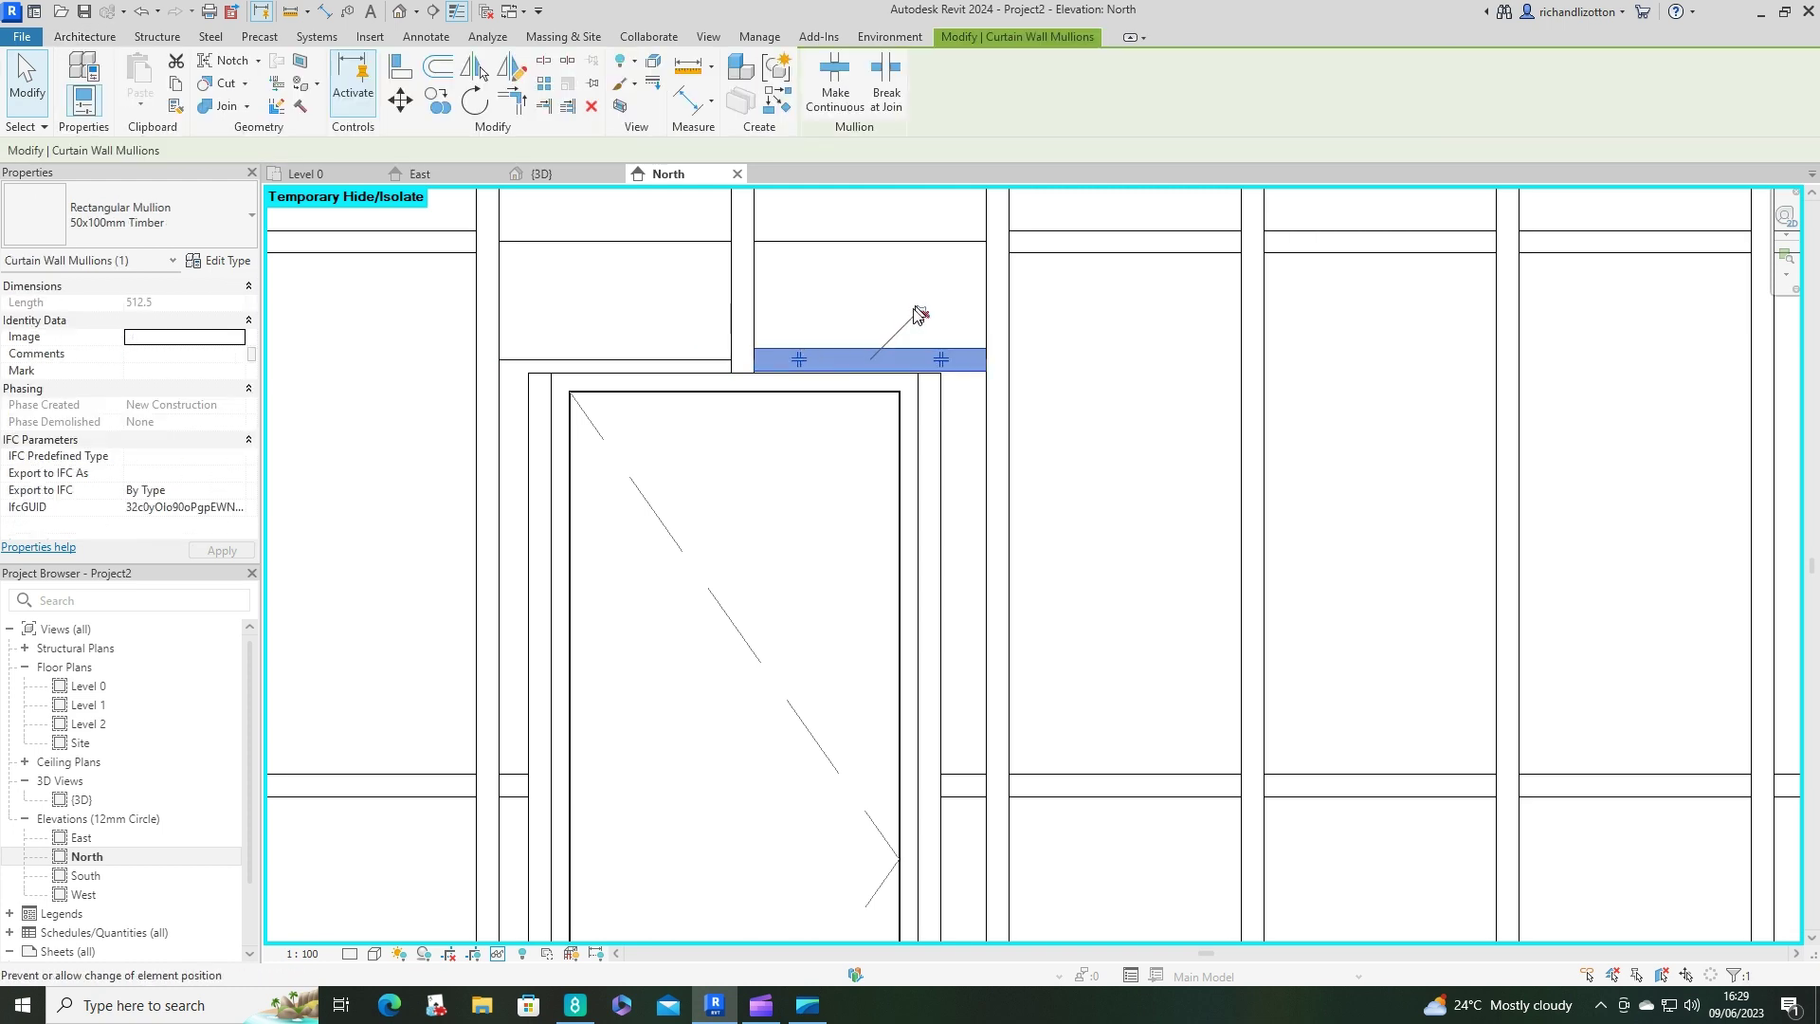
key("Delete")
Set the spacing between the door-head grid line and the grid line above it to 265 mm.
left_click(883, 360)
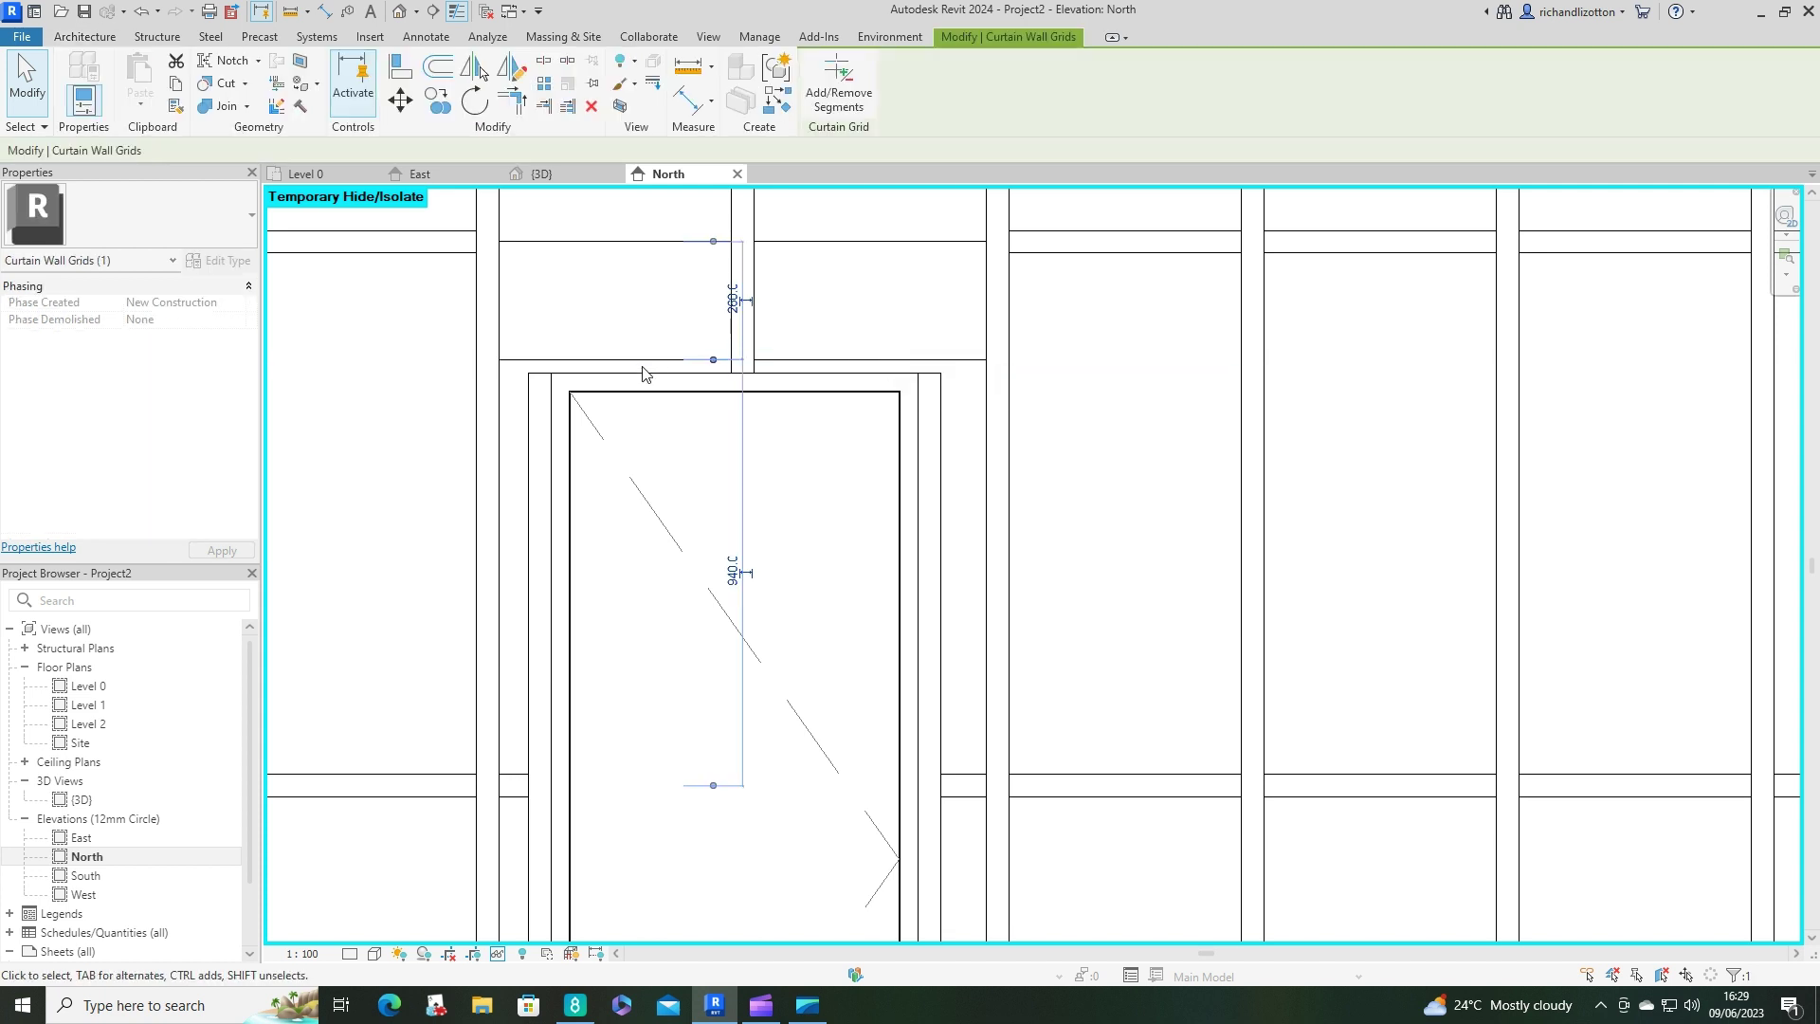
scroll(691, 359, "up", 2)
scroll(715, 369, "down", 4)
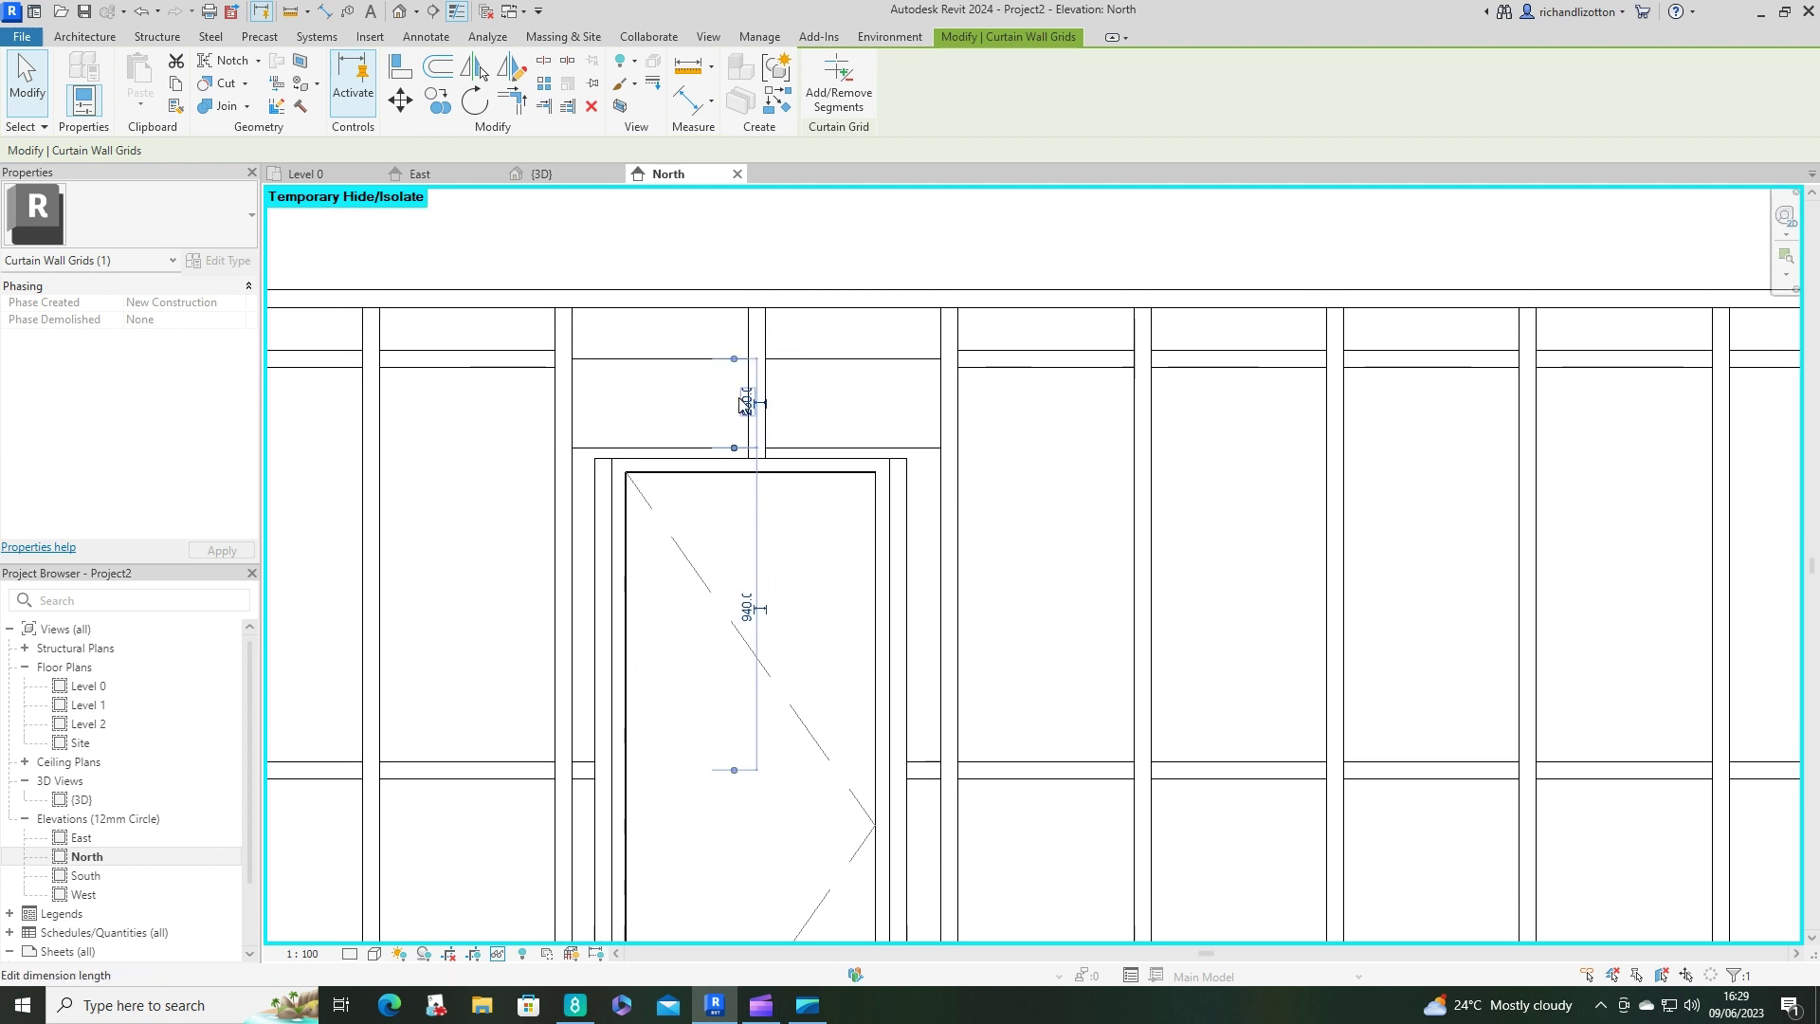
scroll(713, 396, "up", 2)
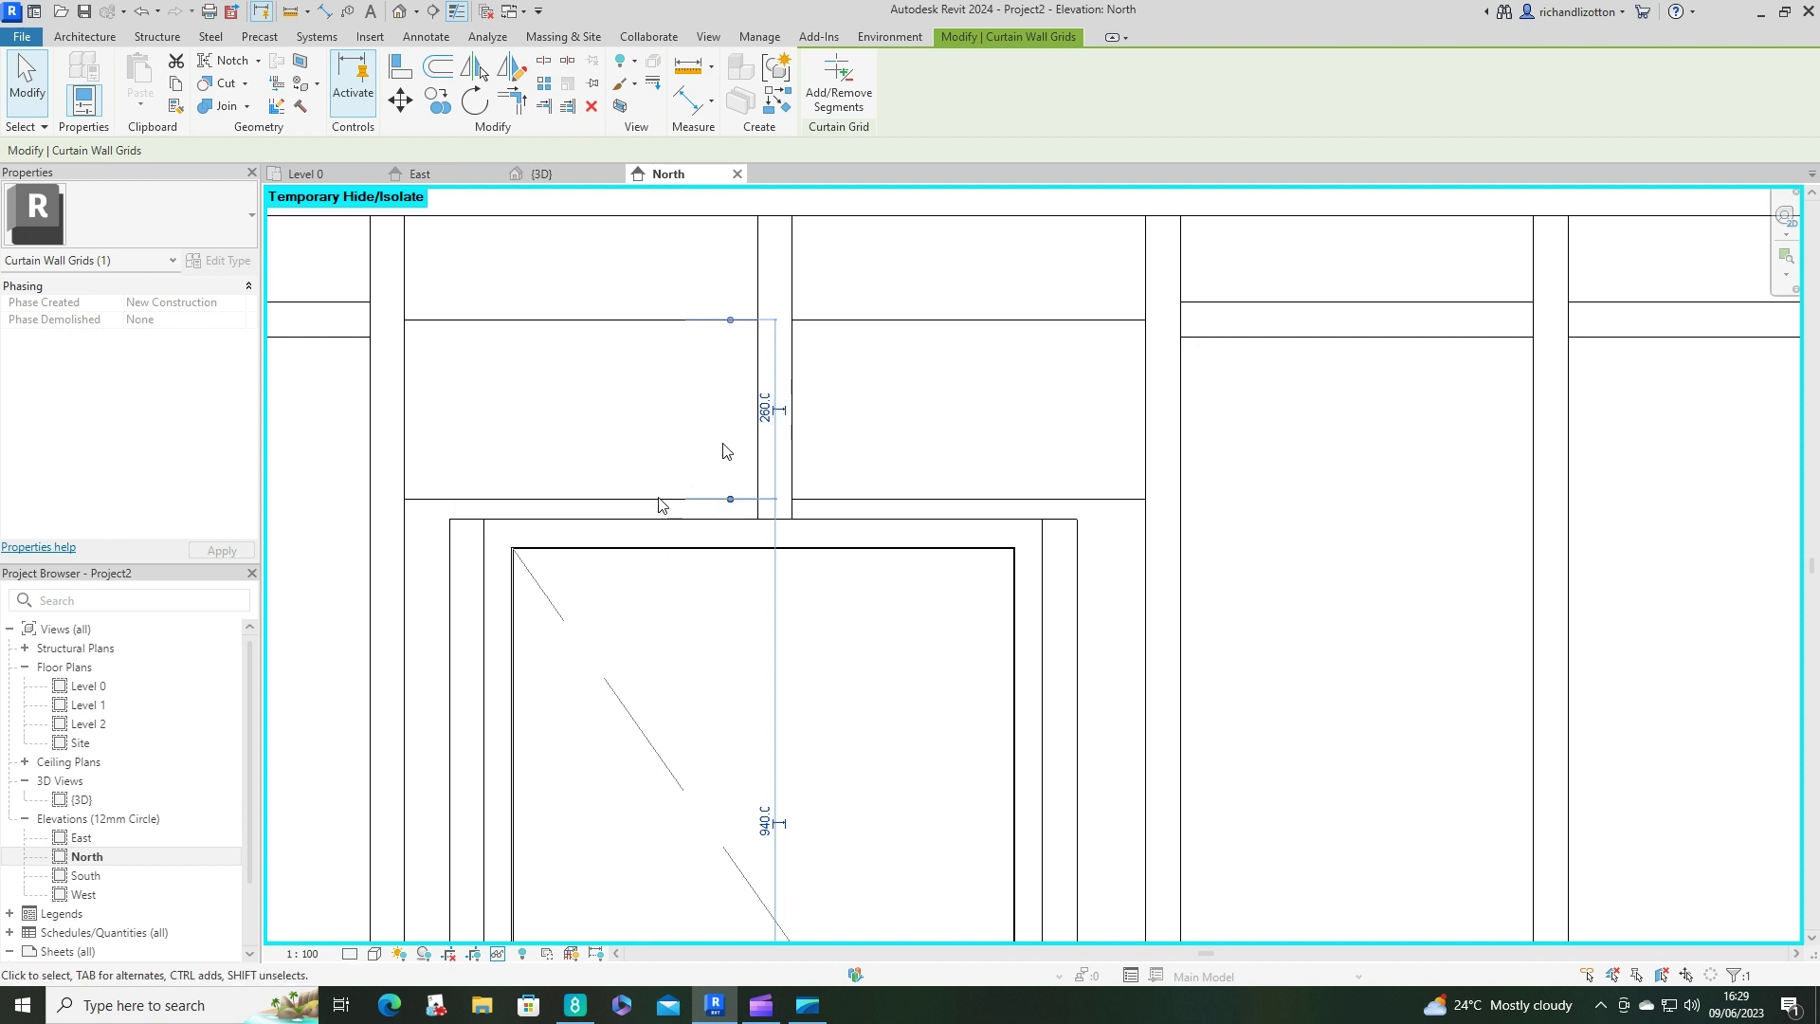
left_click(766, 417)
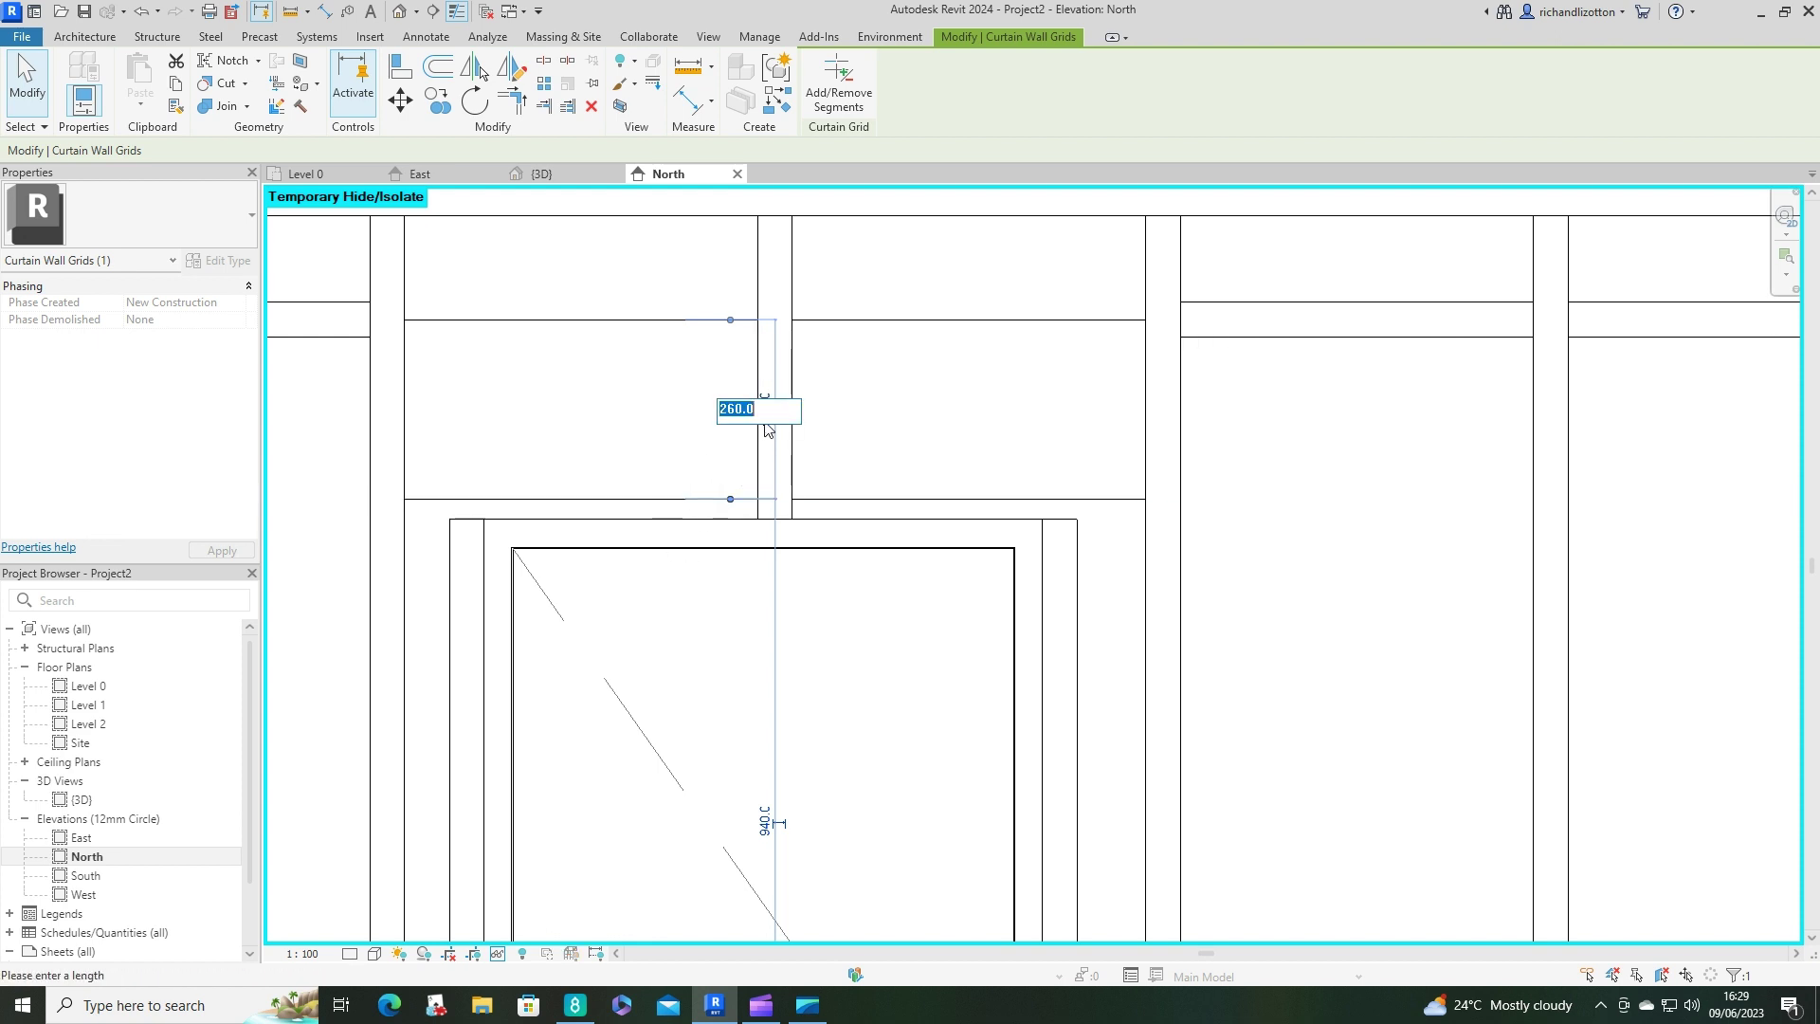
type("265")
key("Return")
left_click(866, 436)
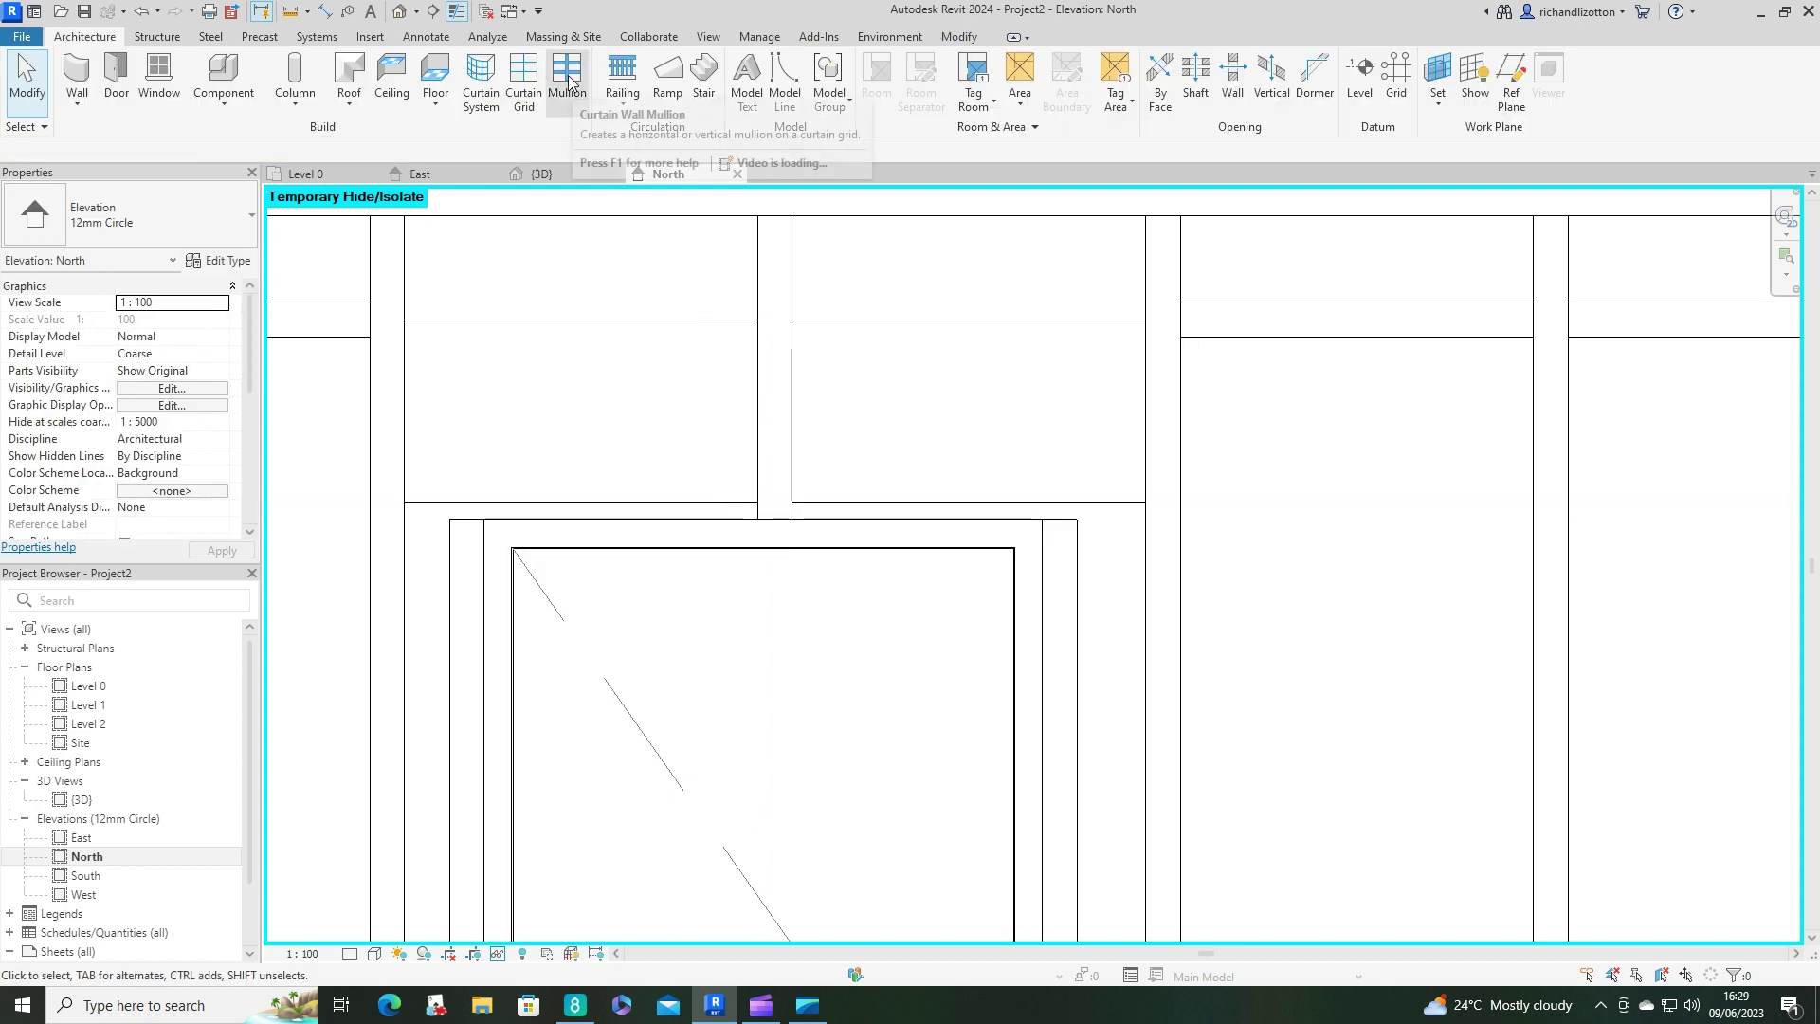
Place 50x150mm rectangular mullions on the two grid line segments directly above the door, one on each side of the central stud.
left_click(570, 100)
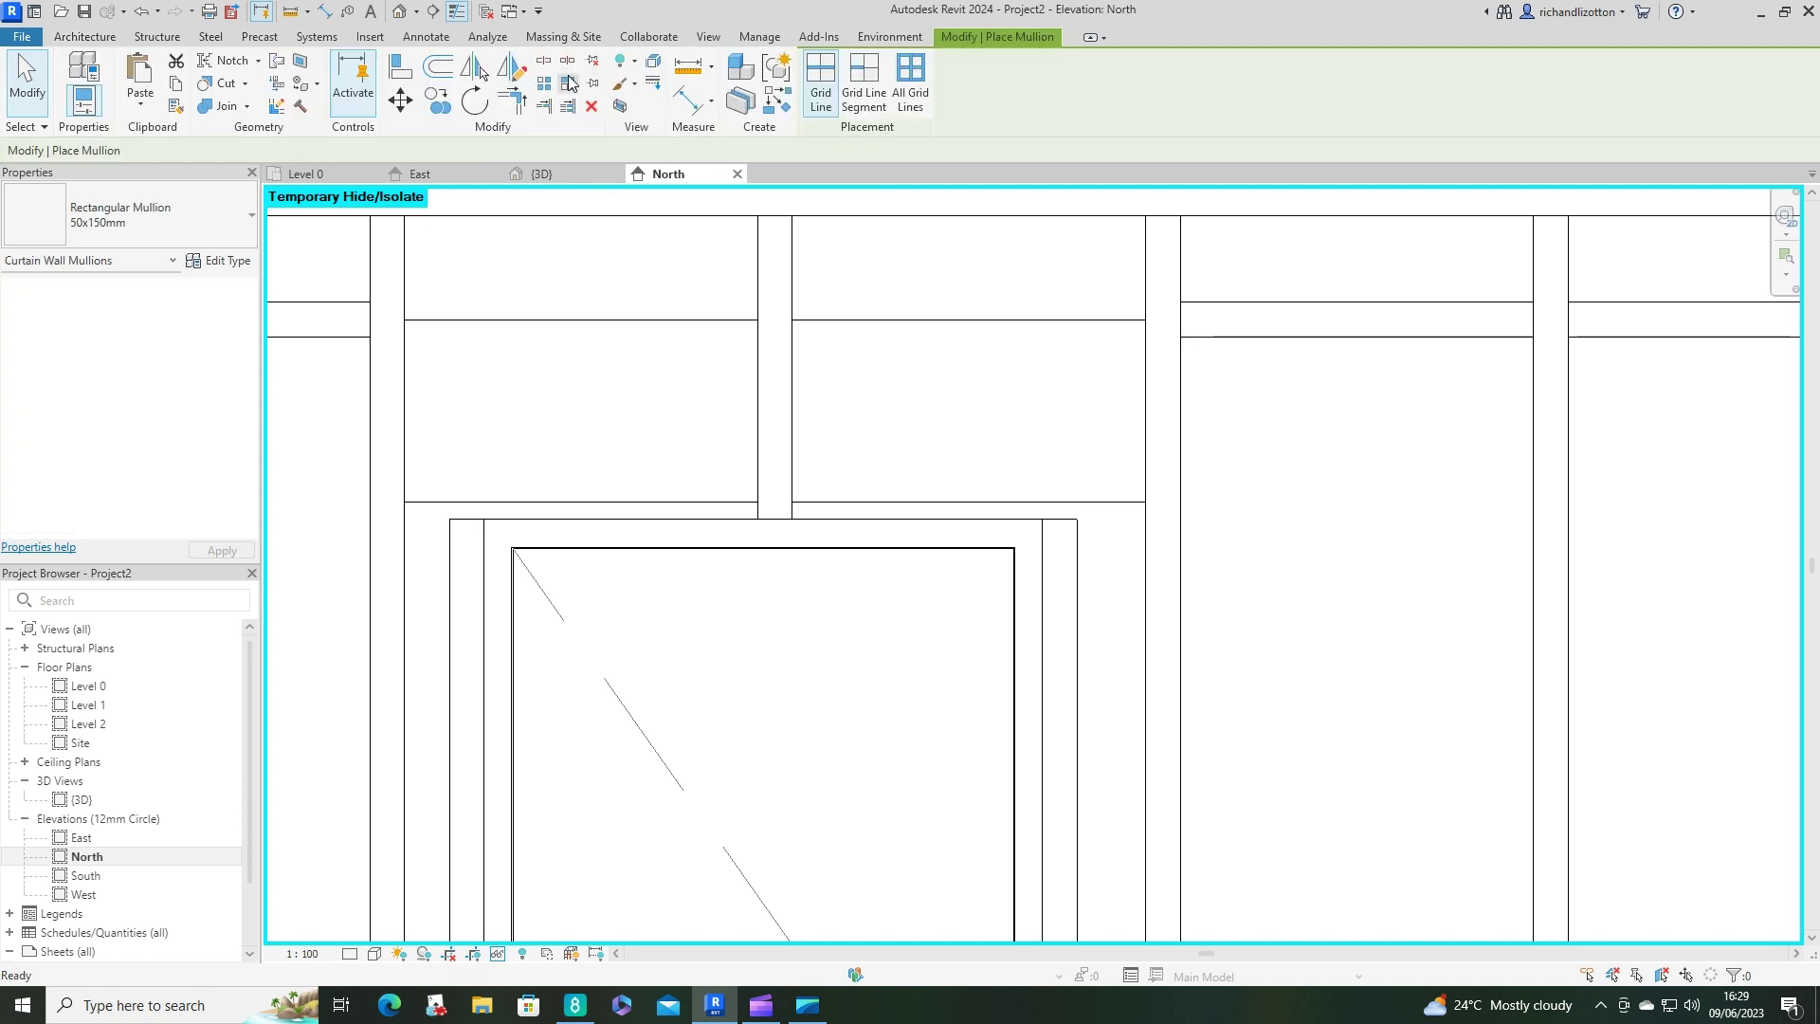
left_click(863, 95)
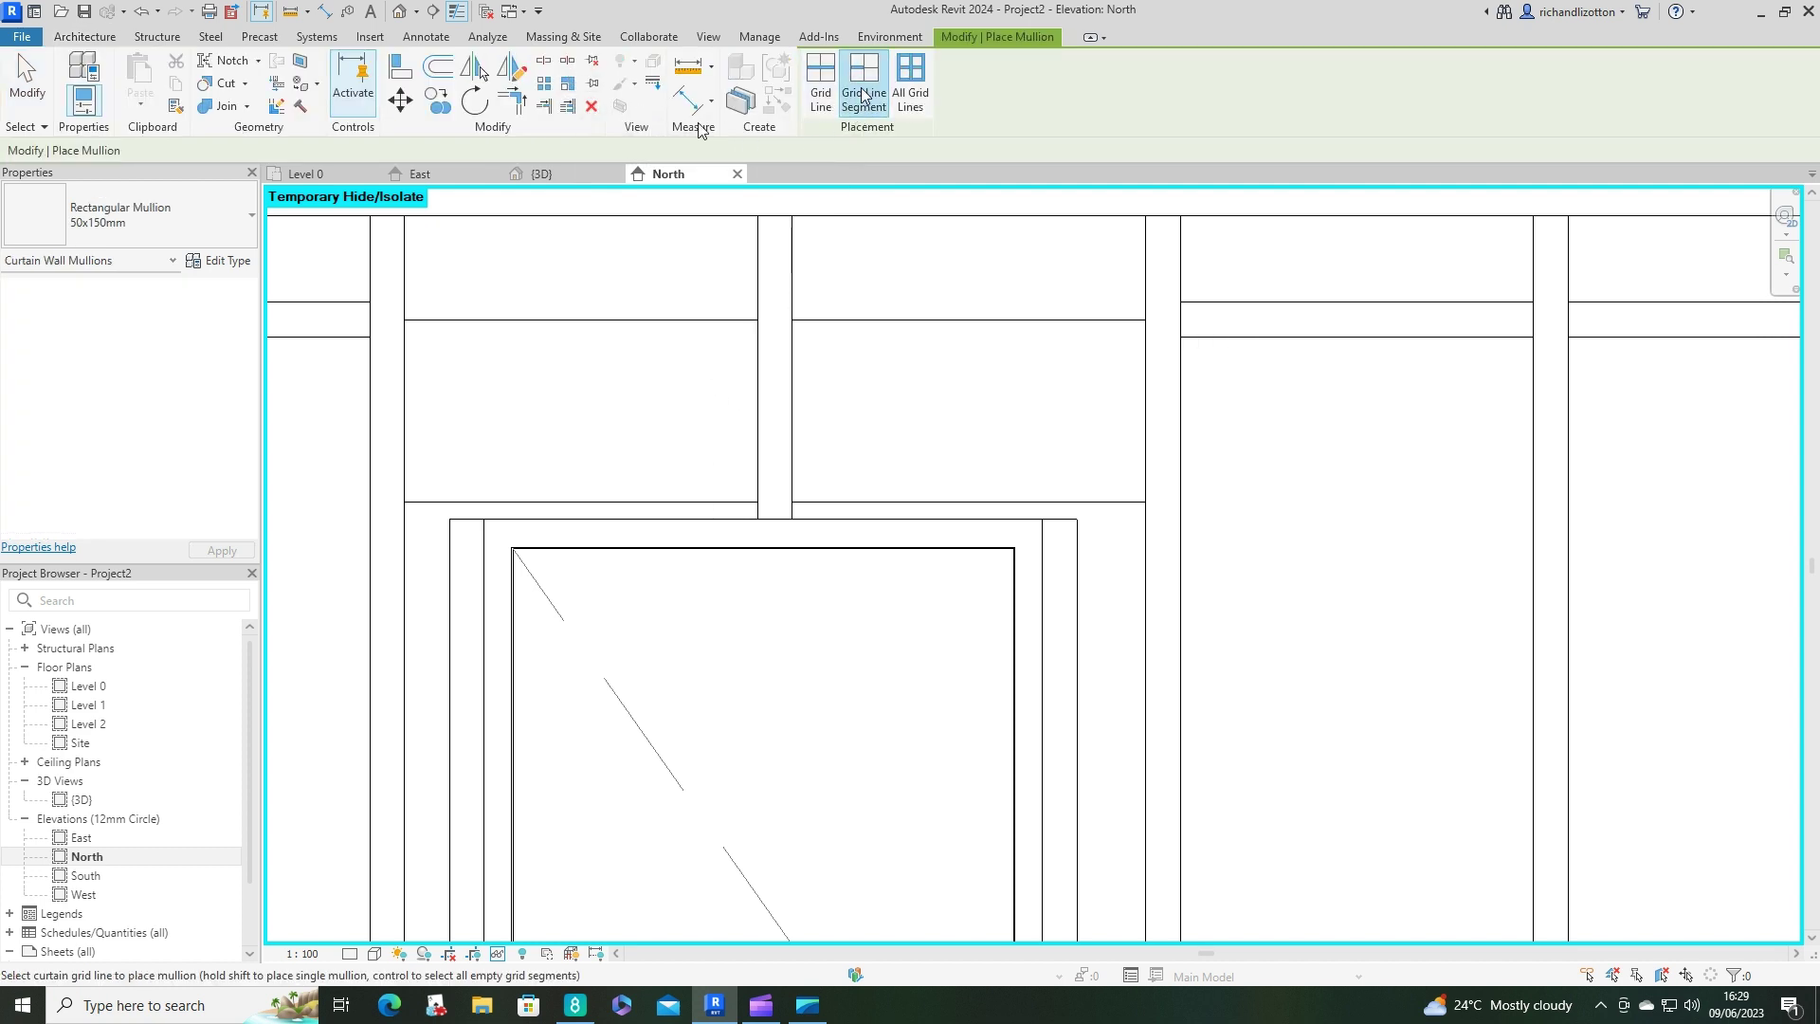
left_click(692, 503)
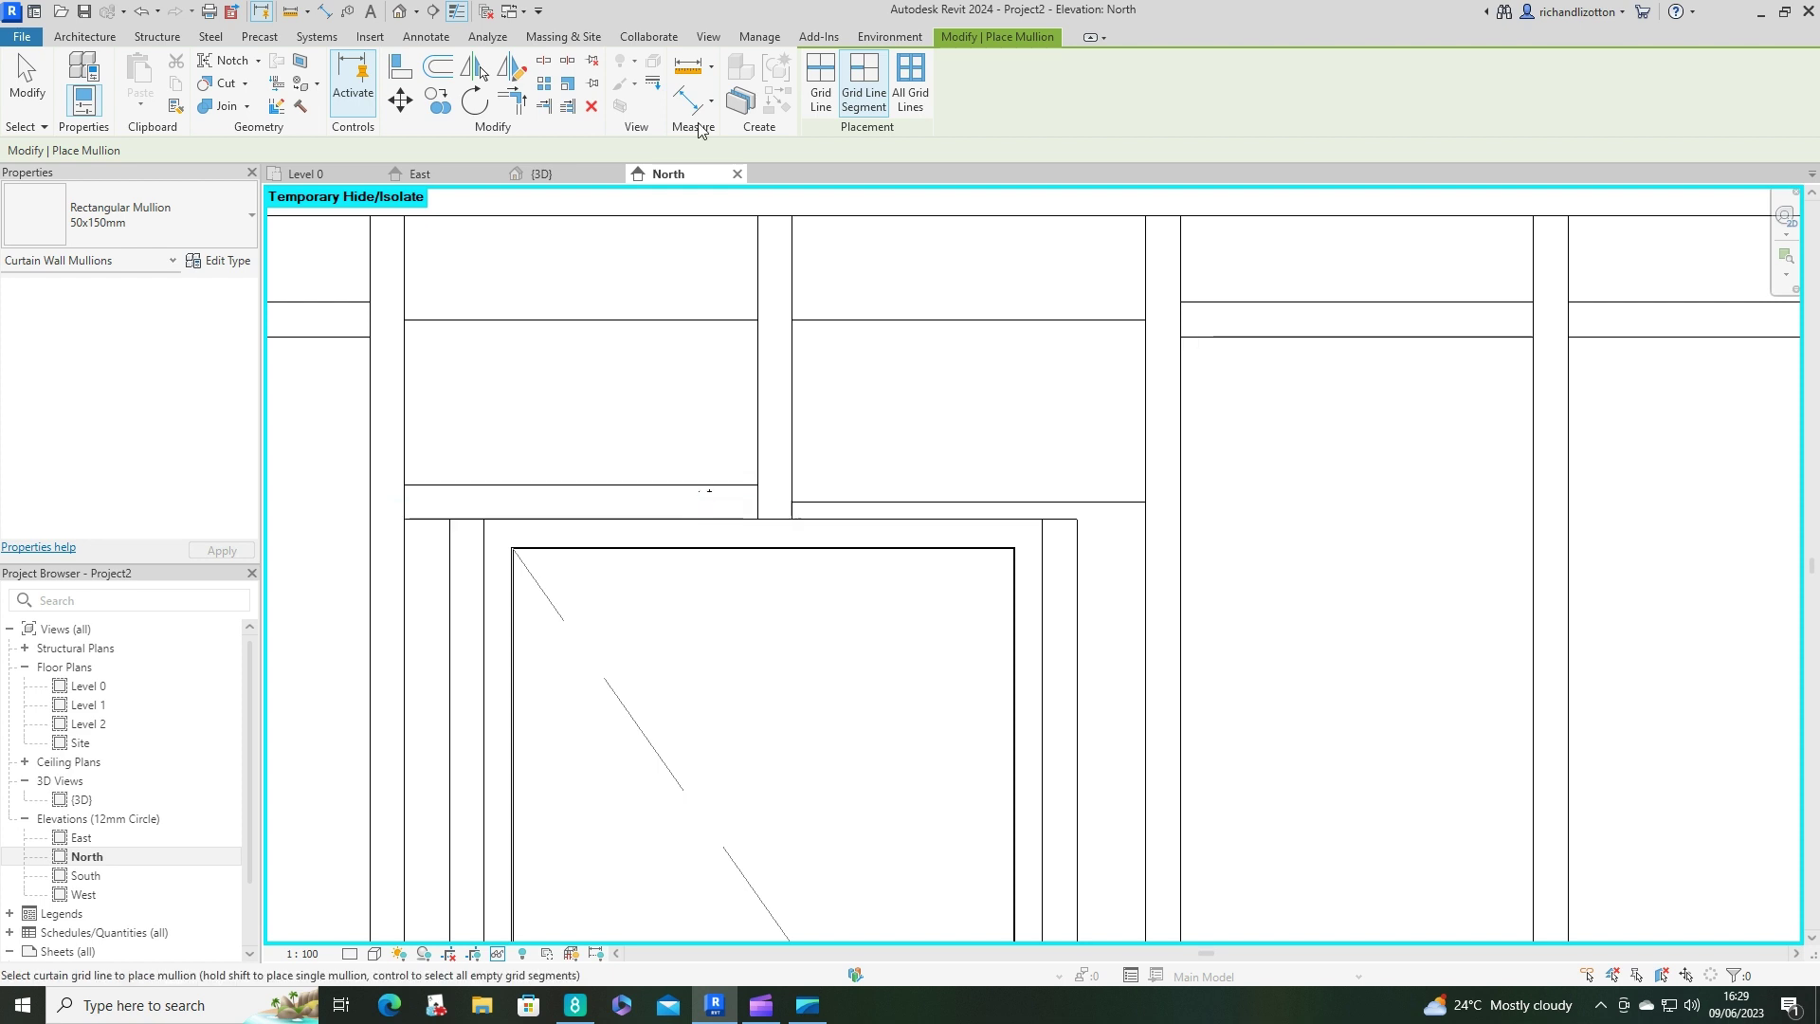
left_click(890, 503)
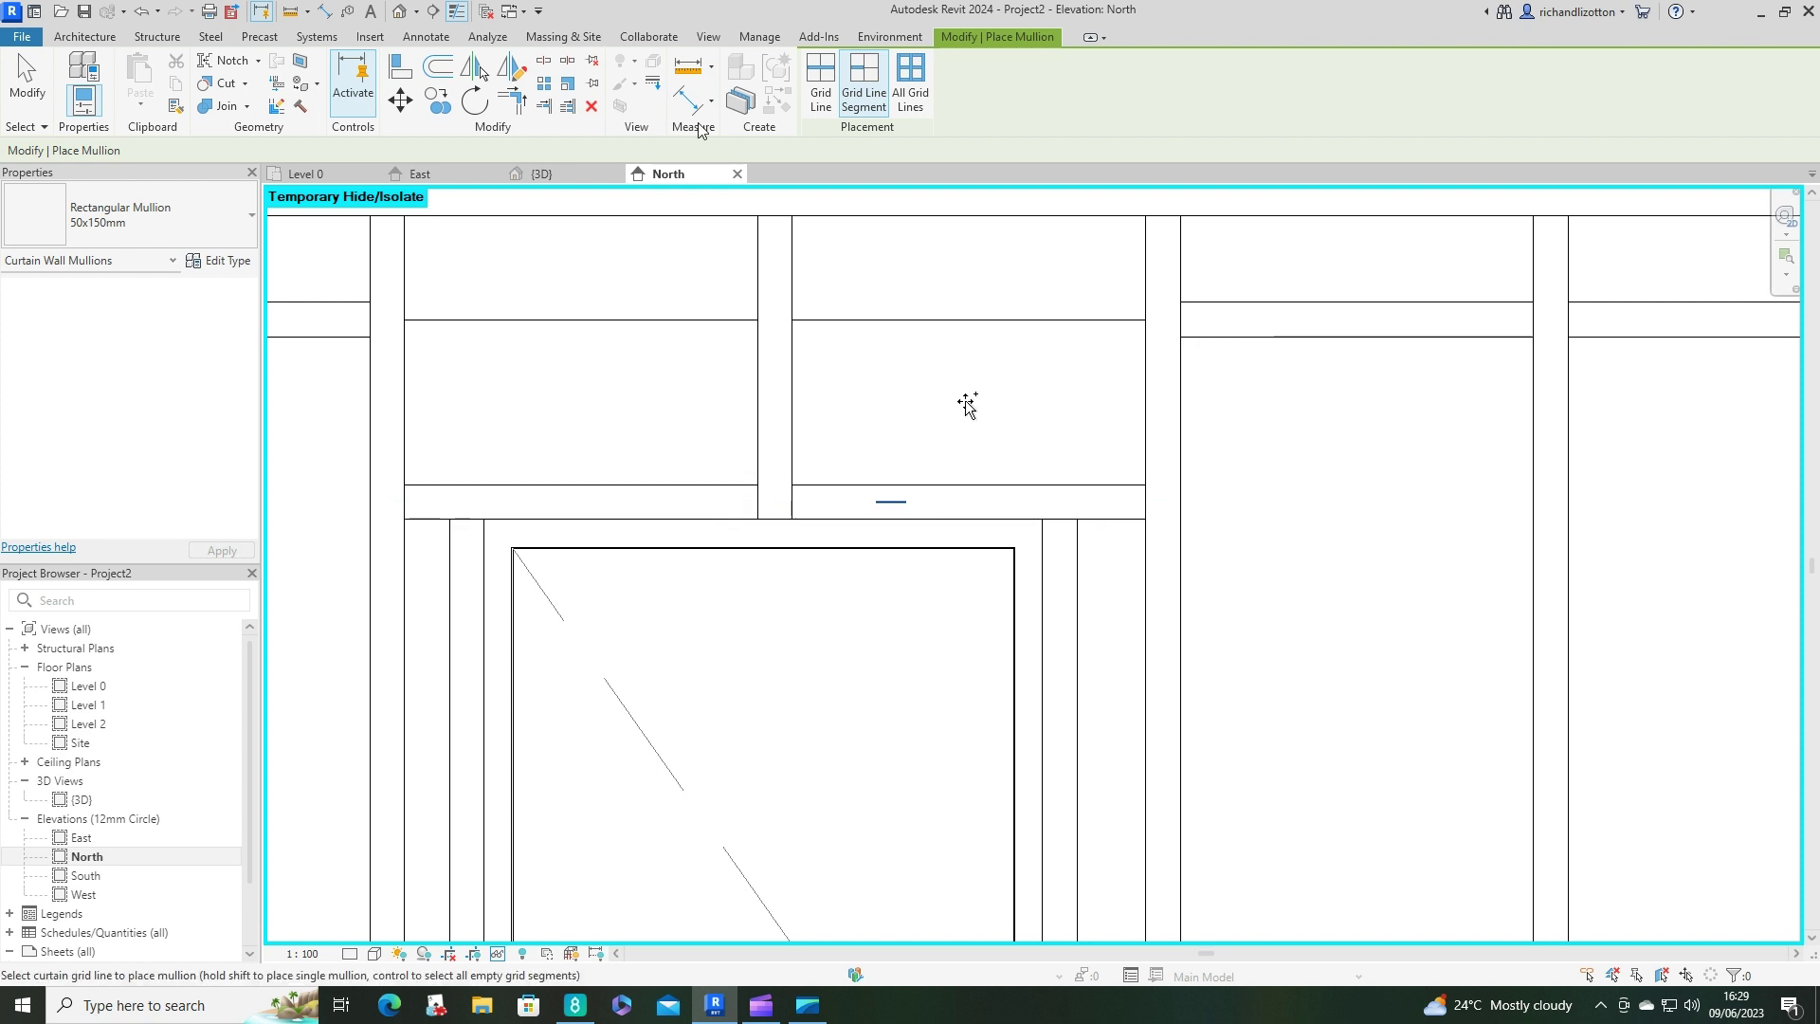
scroll(966, 403, "down", 3)
key("Escape")
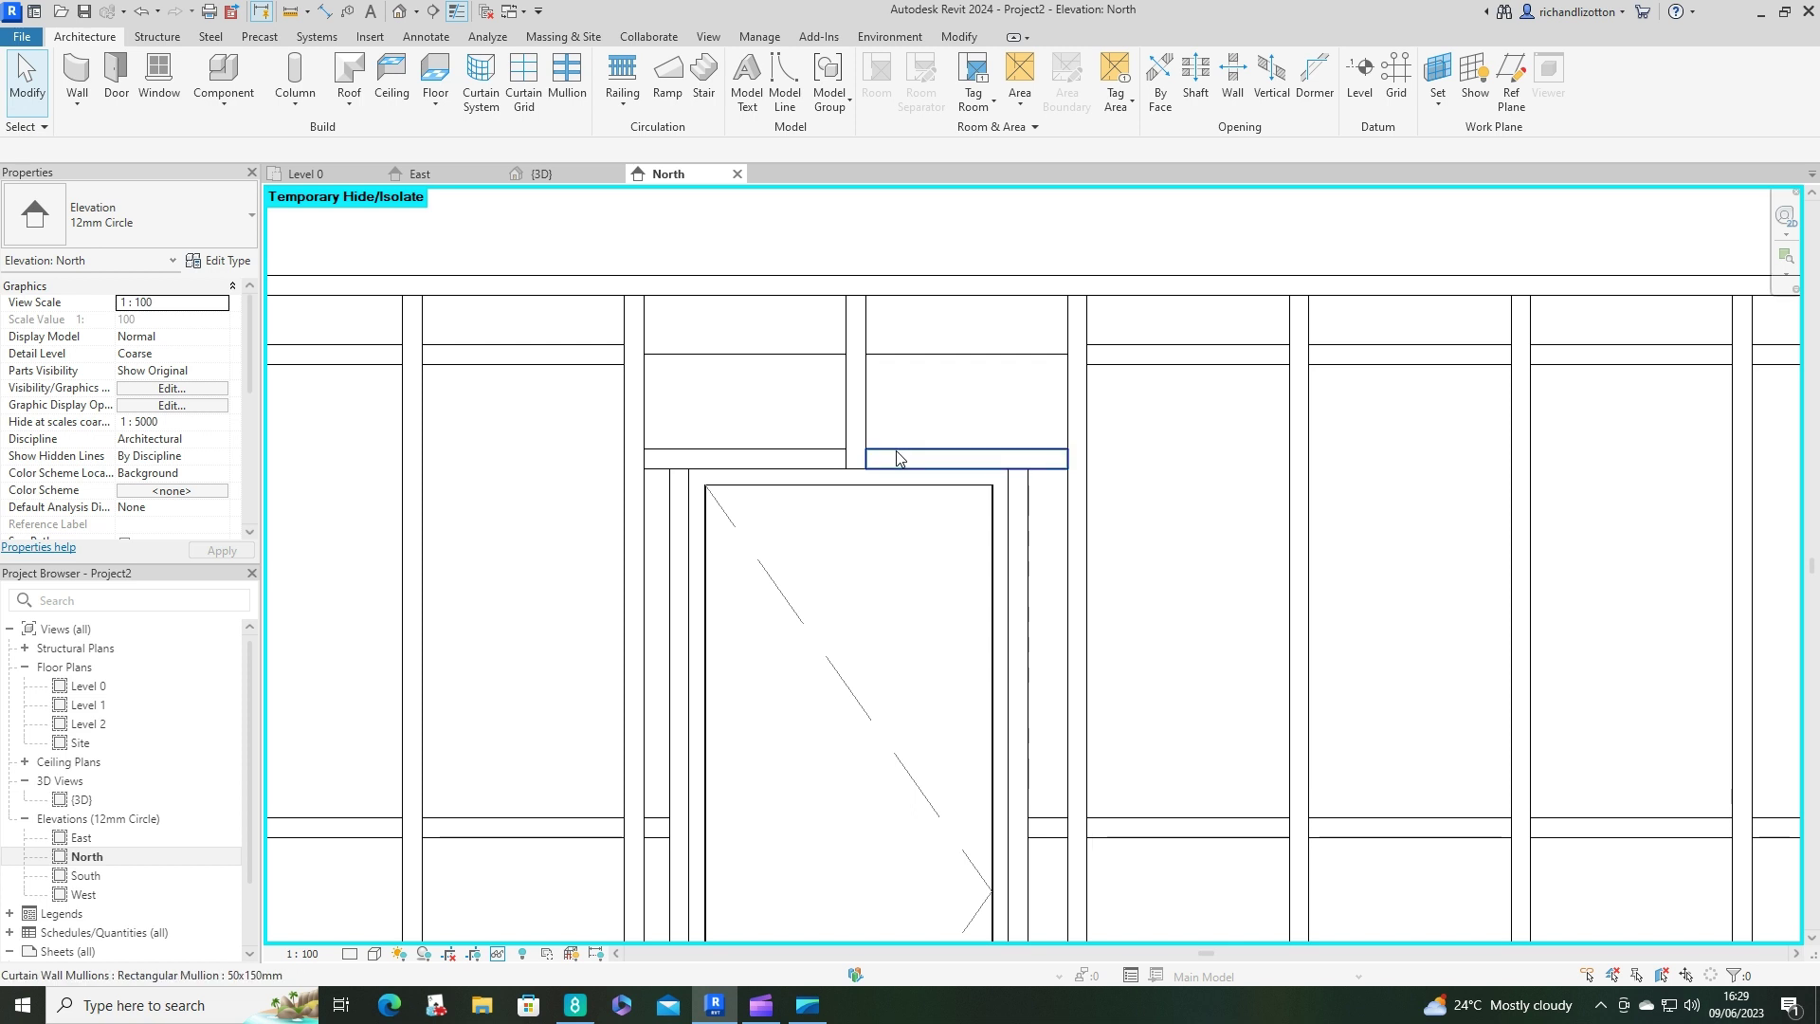
Toggle the mullion join on the right half of the door head so the head runs continuously beneath the short central stud.
left_click(900, 458)
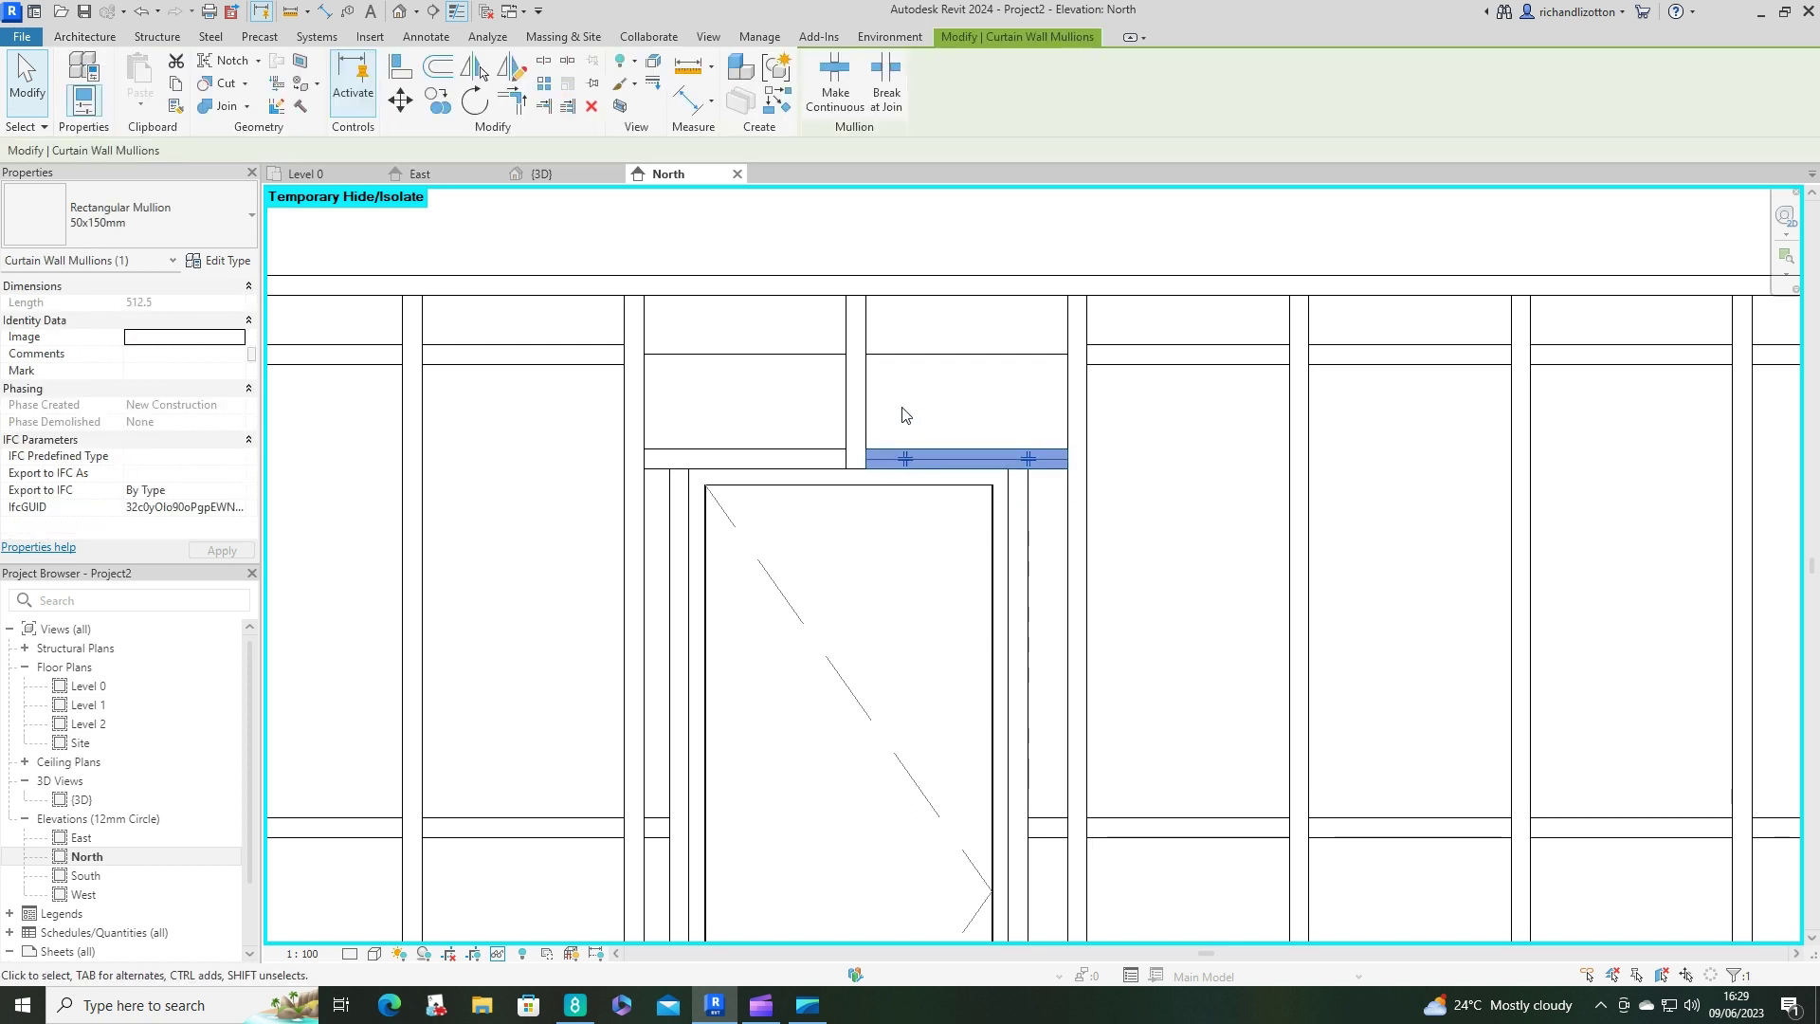
scroll(902, 415, "up", 1)
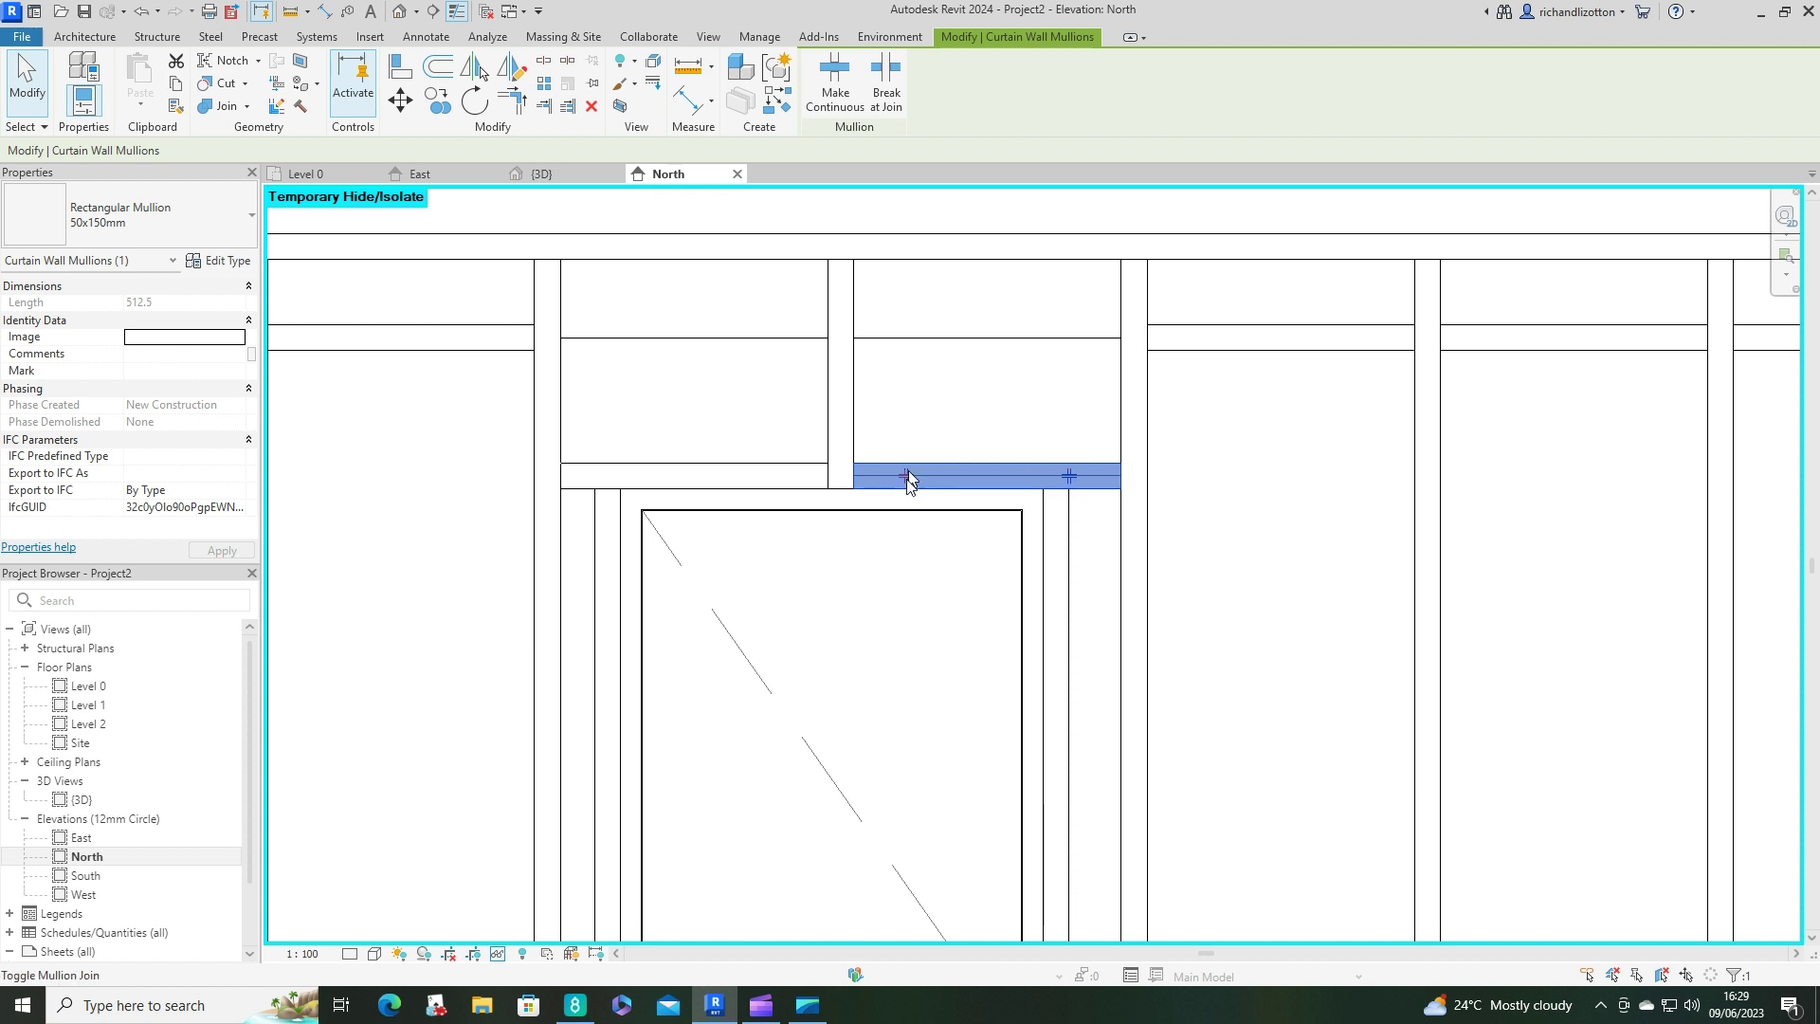
left_click(905, 476)
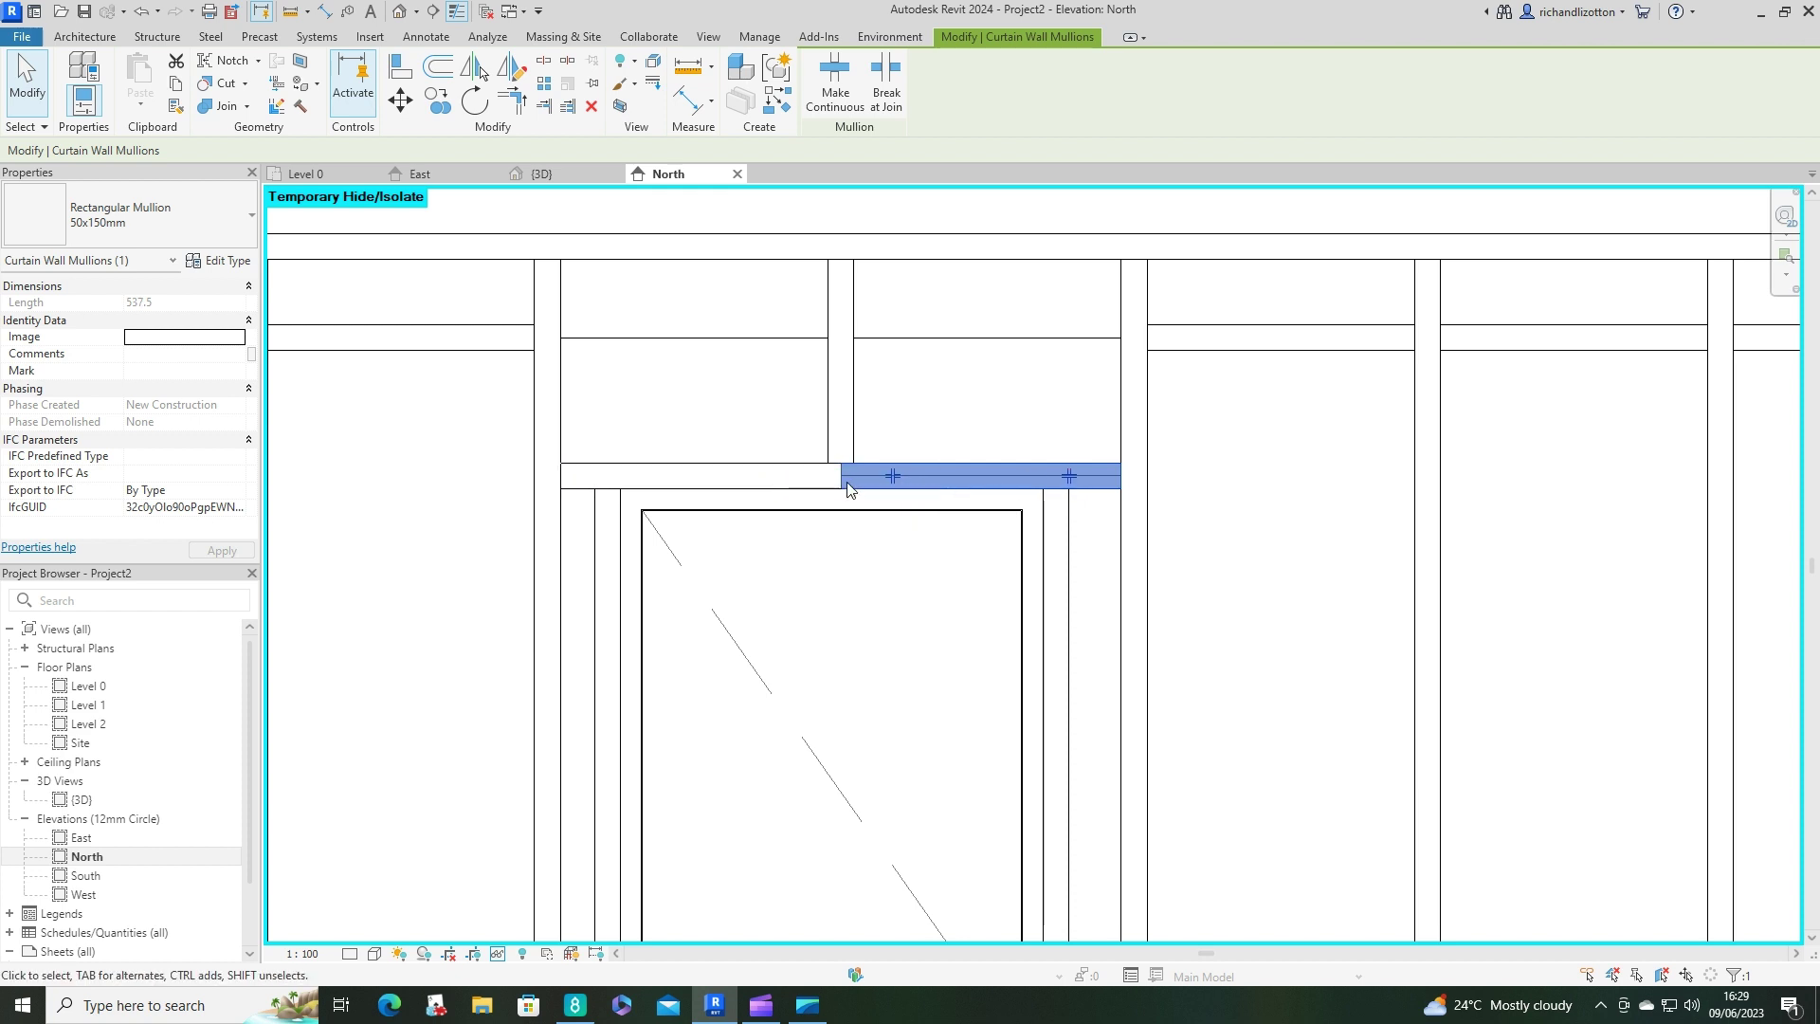
left_click(1071, 486)
left_click(1097, 485)
left_click(1063, 440)
scroll(949, 488, "down", 2)
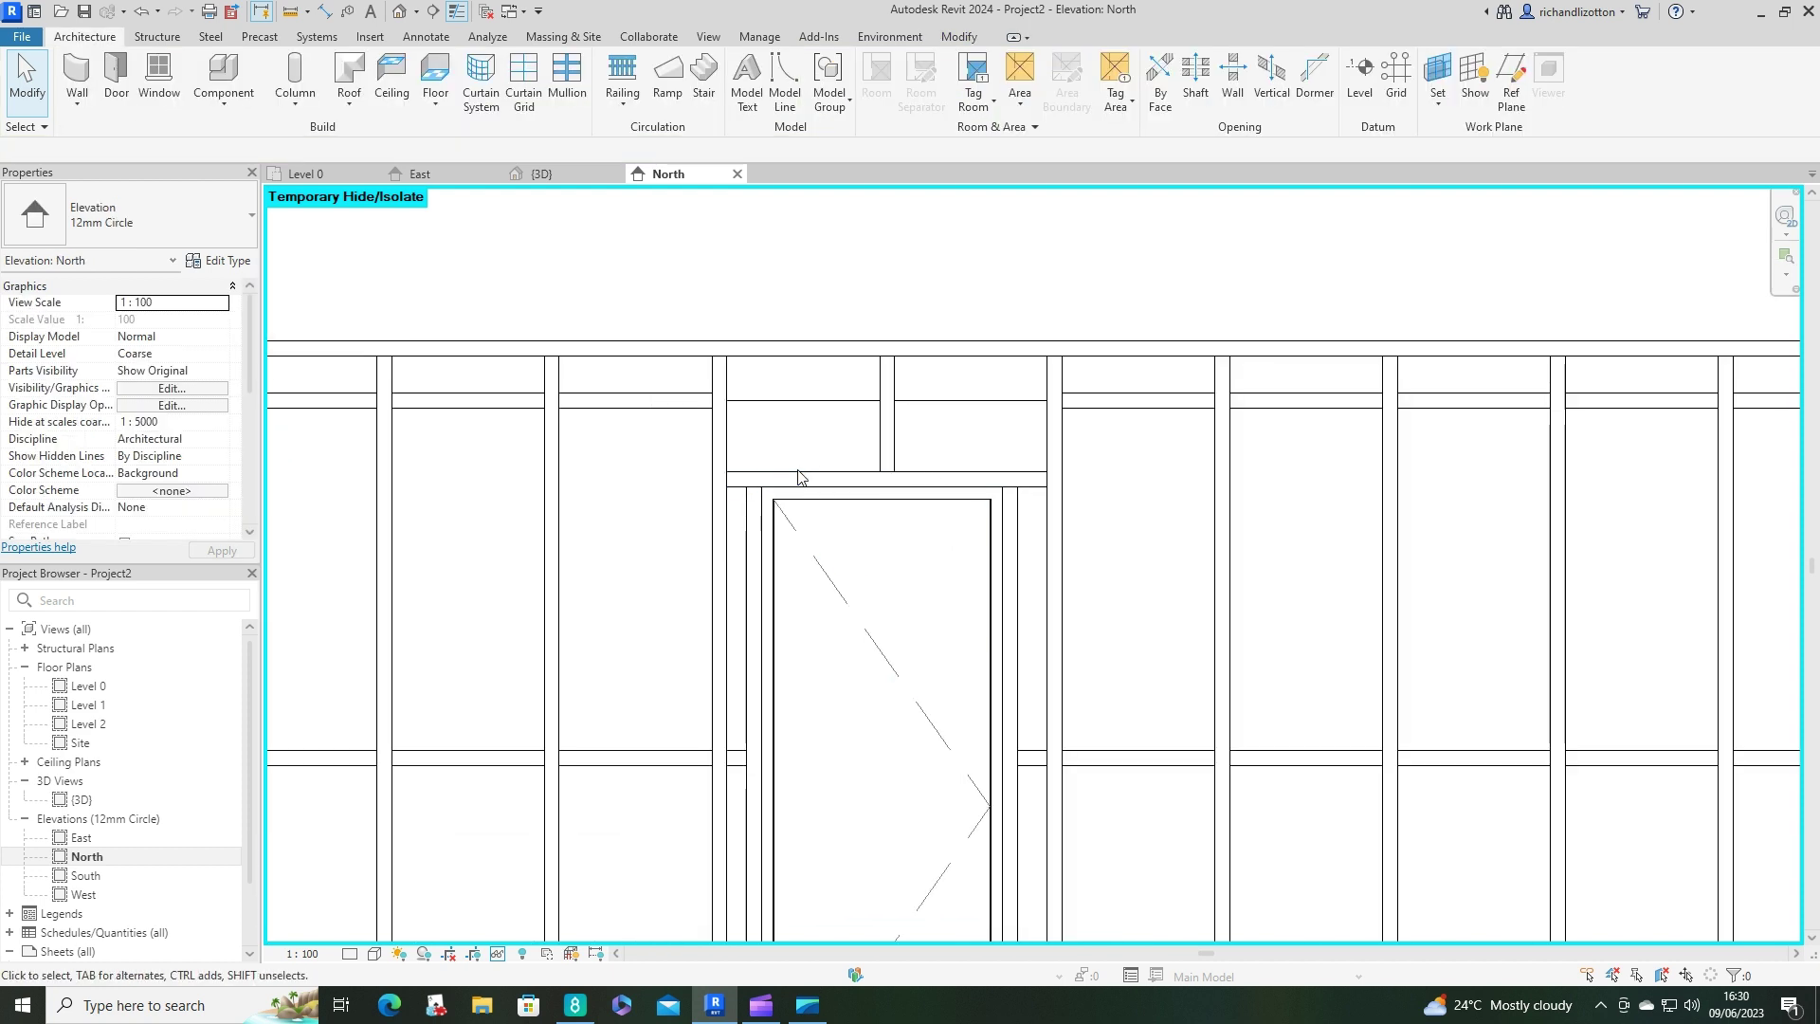
Remove the segments of the upper horizontal grid line above the door, between the full-height studs on either side.
left_click(974, 406)
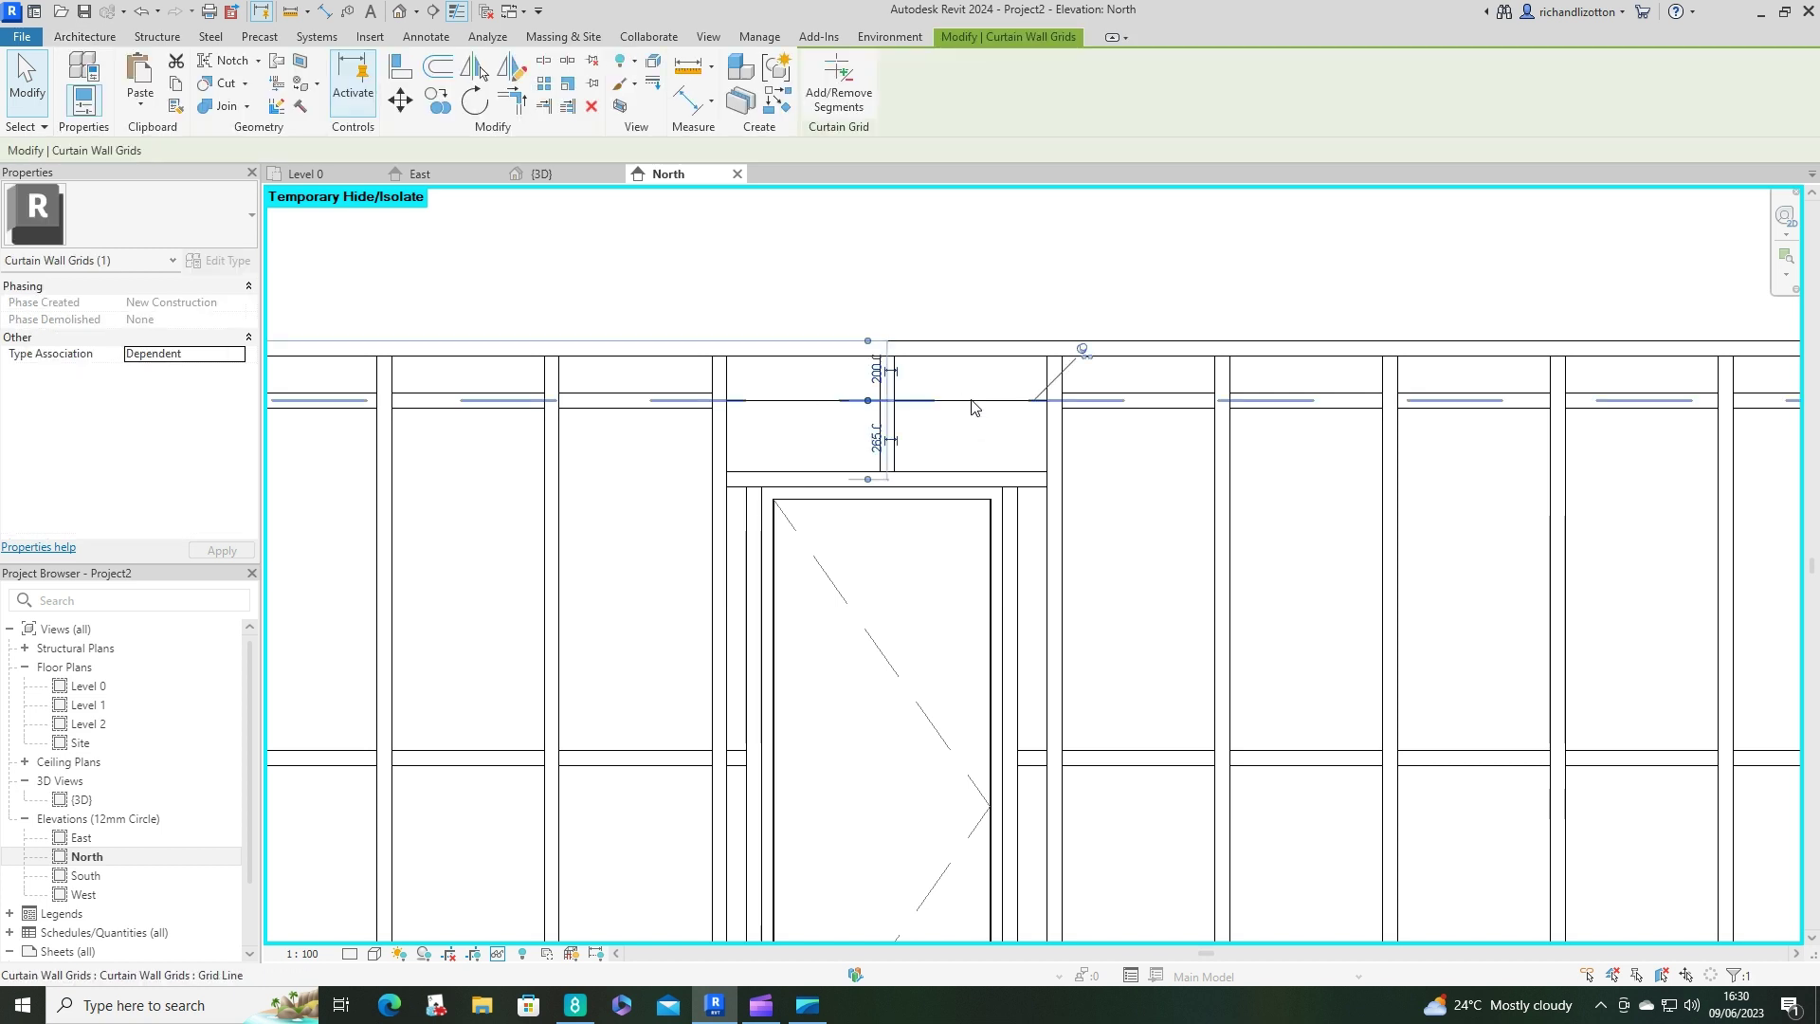
left_click(833, 90)
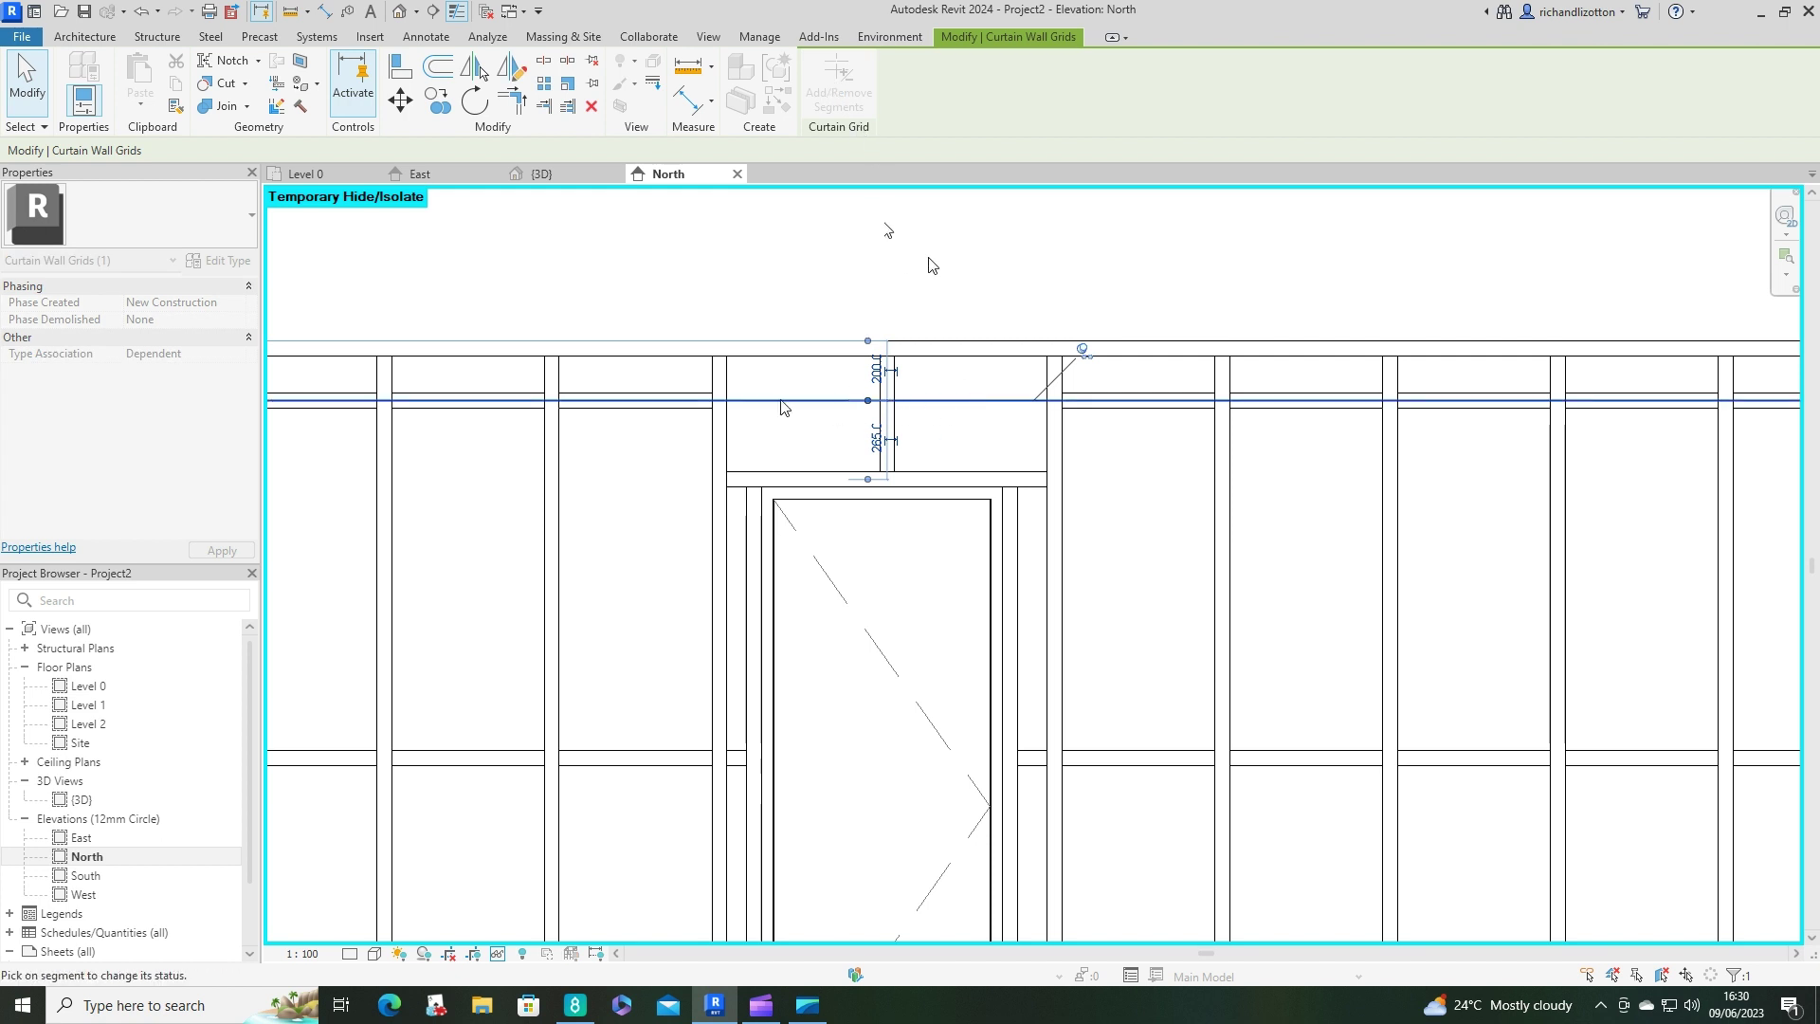
key("Escape")
scroll(933, 267, "down", 2)
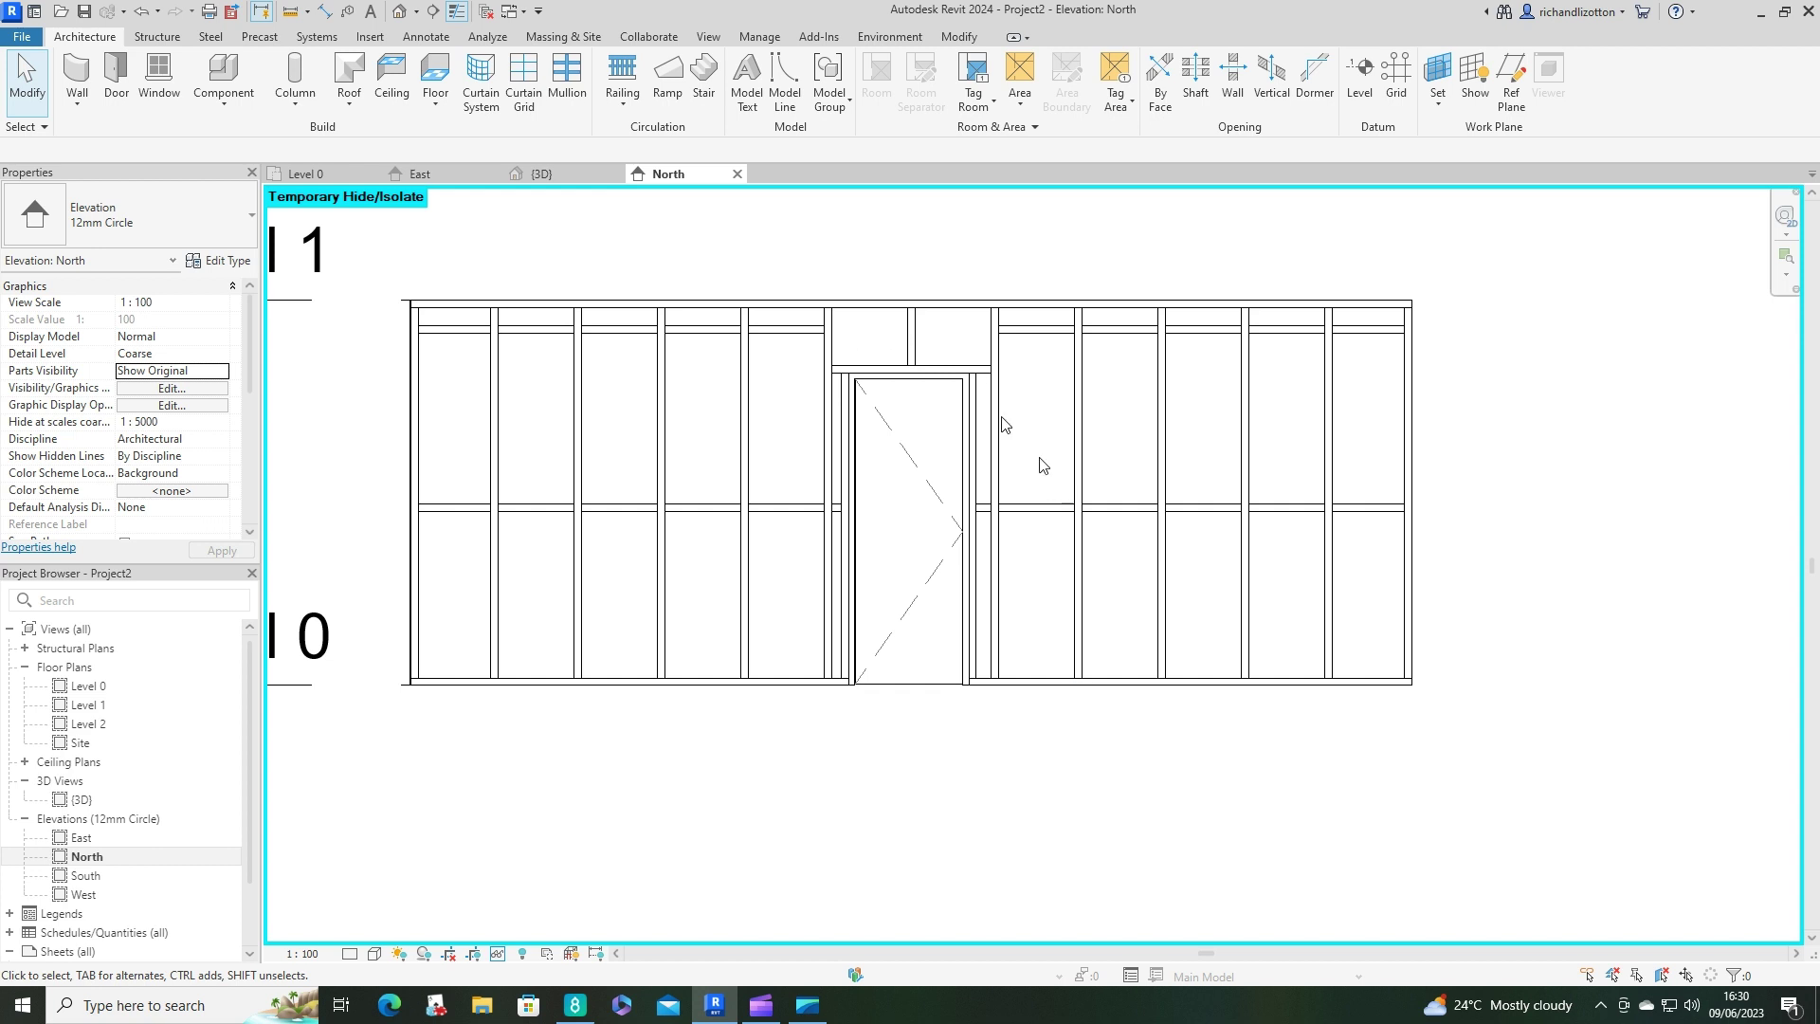
Examine the door head mullions in the 3D view from both sides of the wall, checking how they sit against the wall face.
left_click(567, 175)
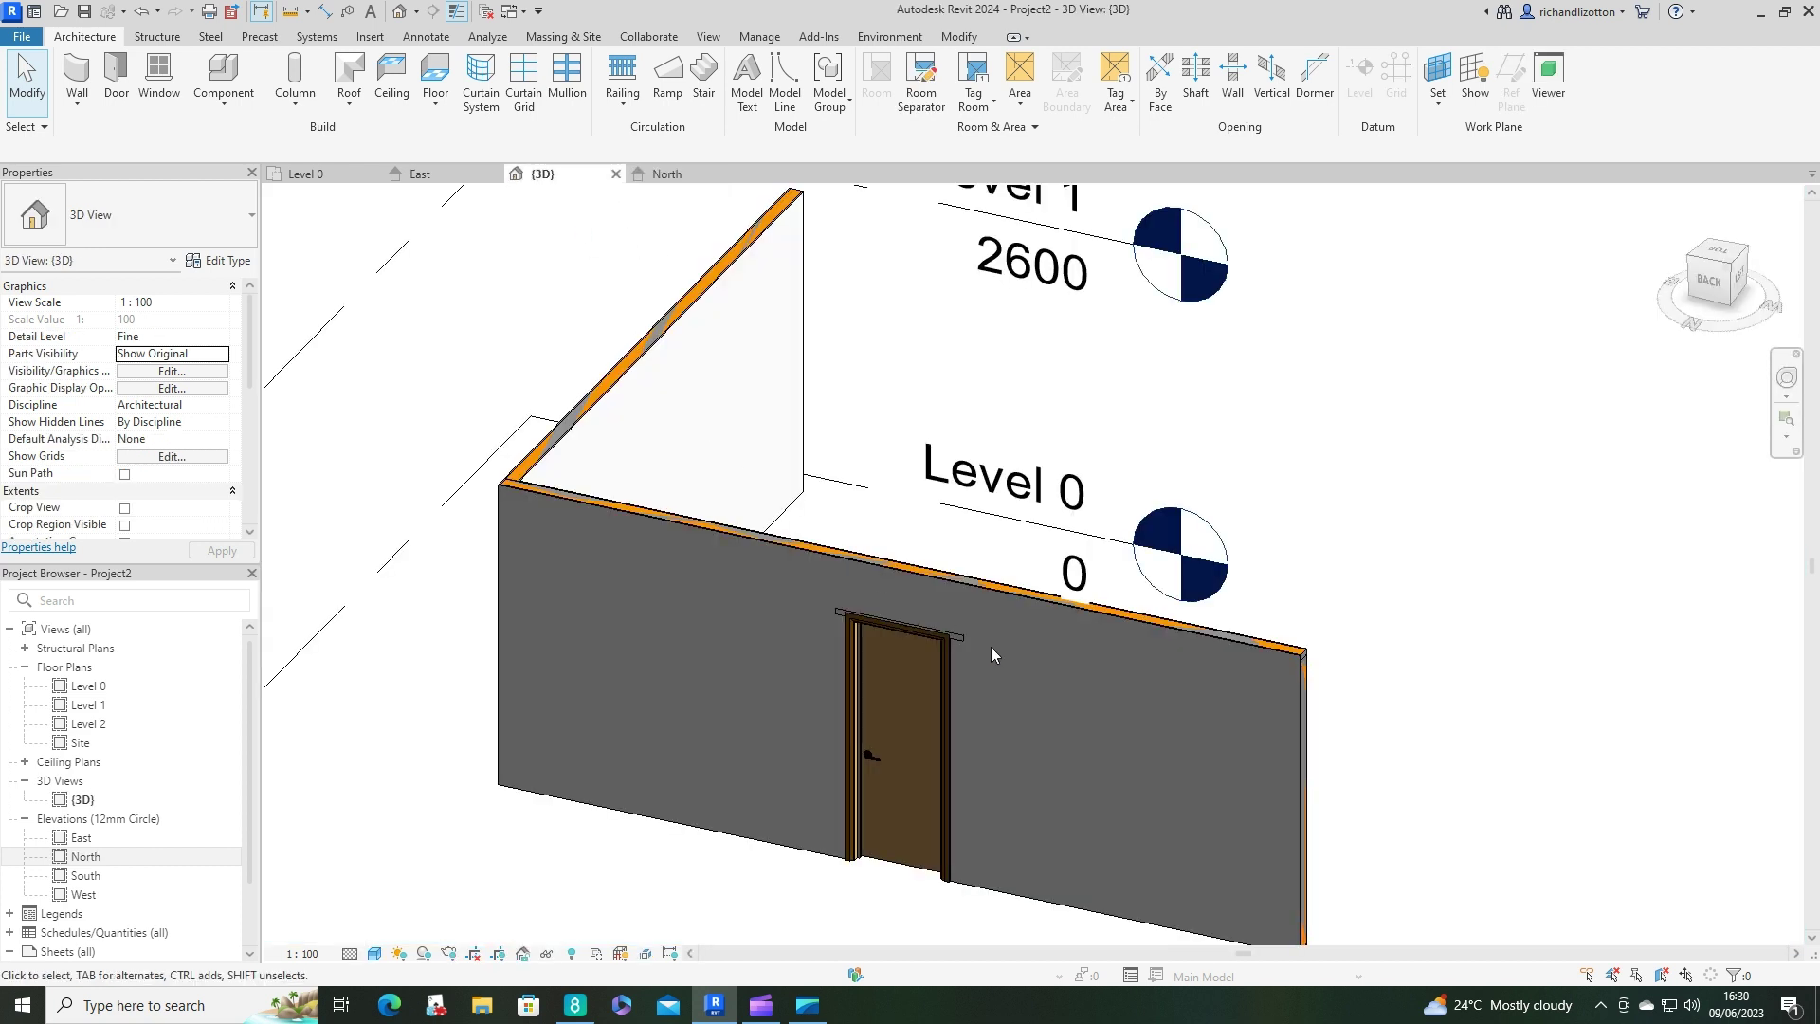
middle_click_drag(950, 775, 1033, 527)
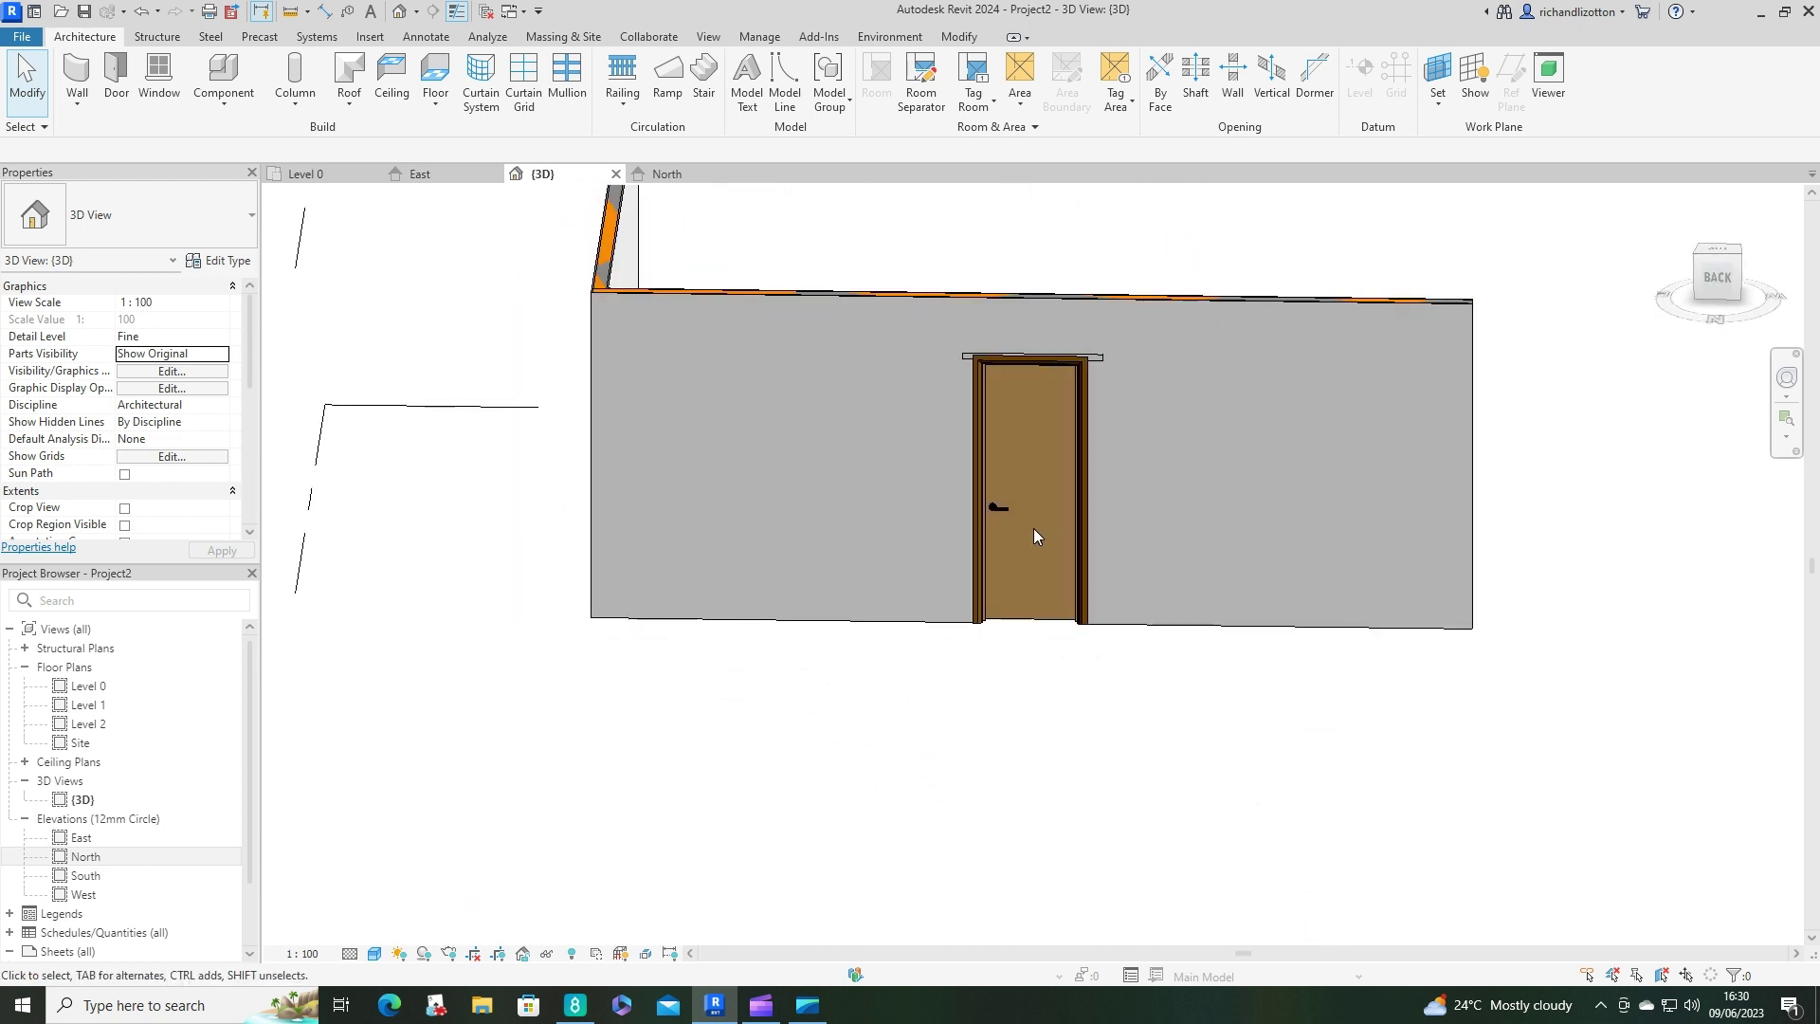
left_click(1099, 362)
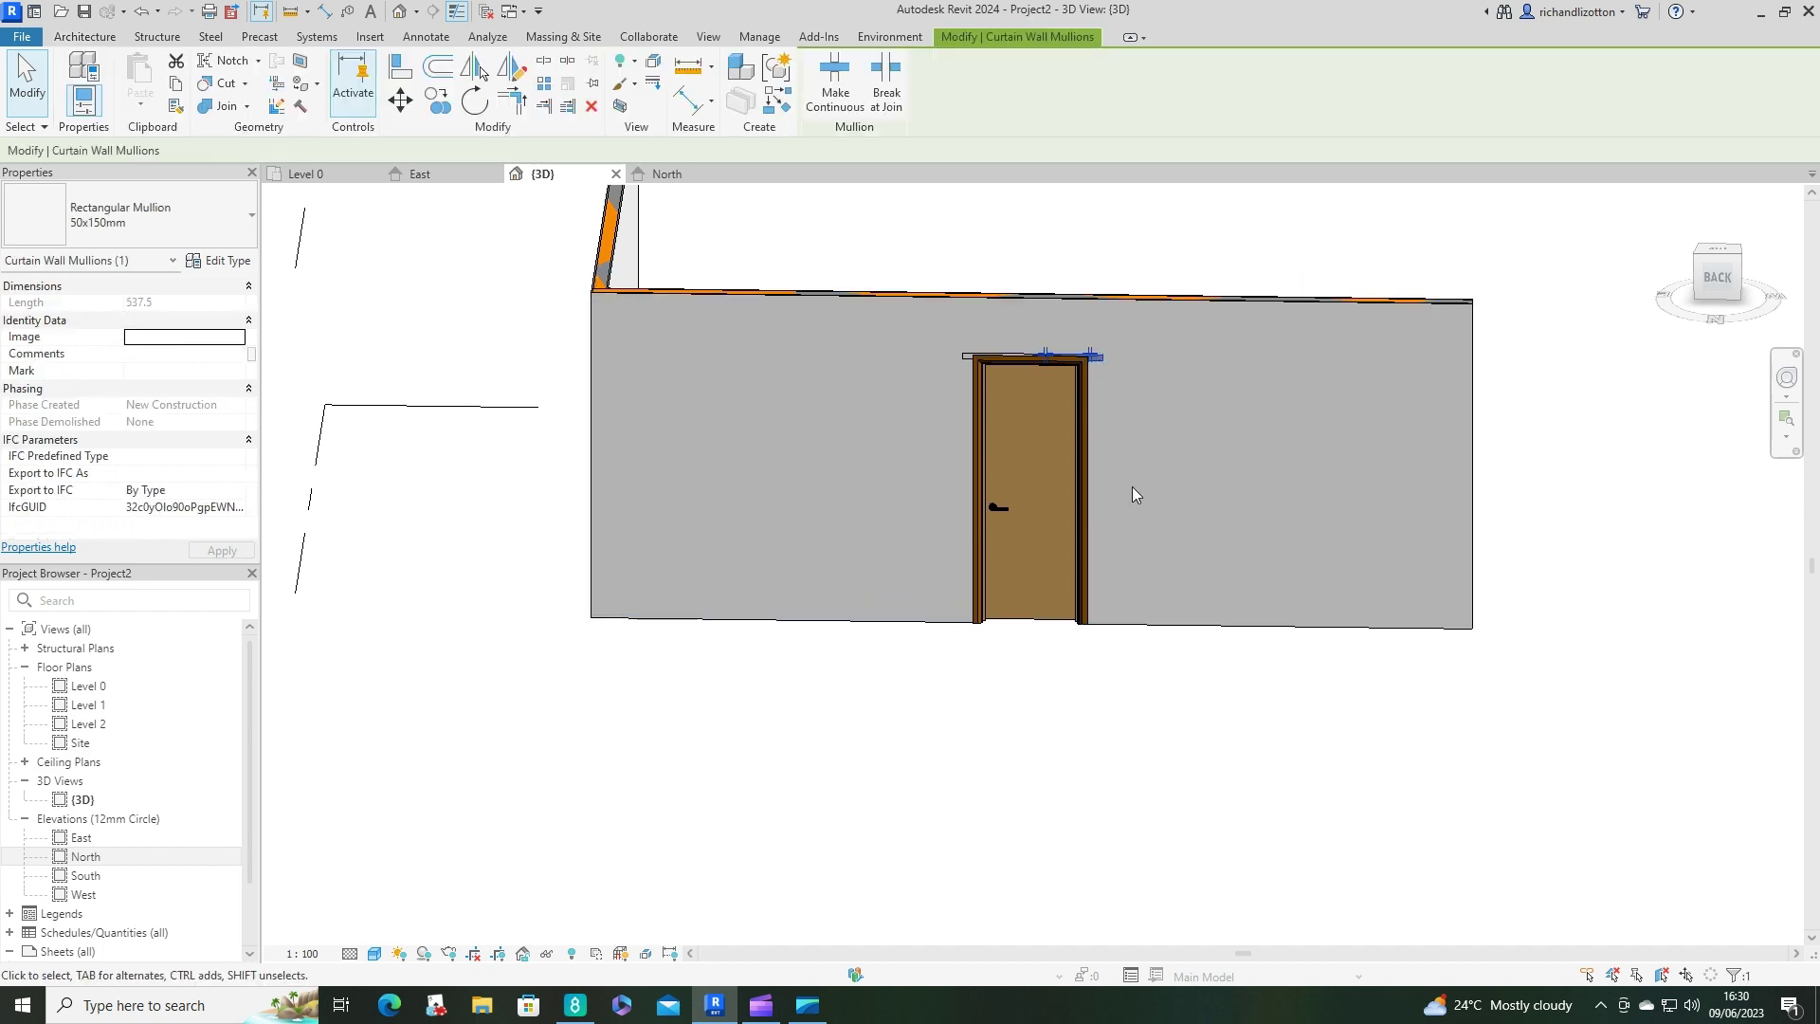
key("Escape")
mouse_move(1238, 577)
middle_mouse_down("shift")
mouse_move(1147, 668)
mouse_move(768, 708)
middle_mouse_up("shift")
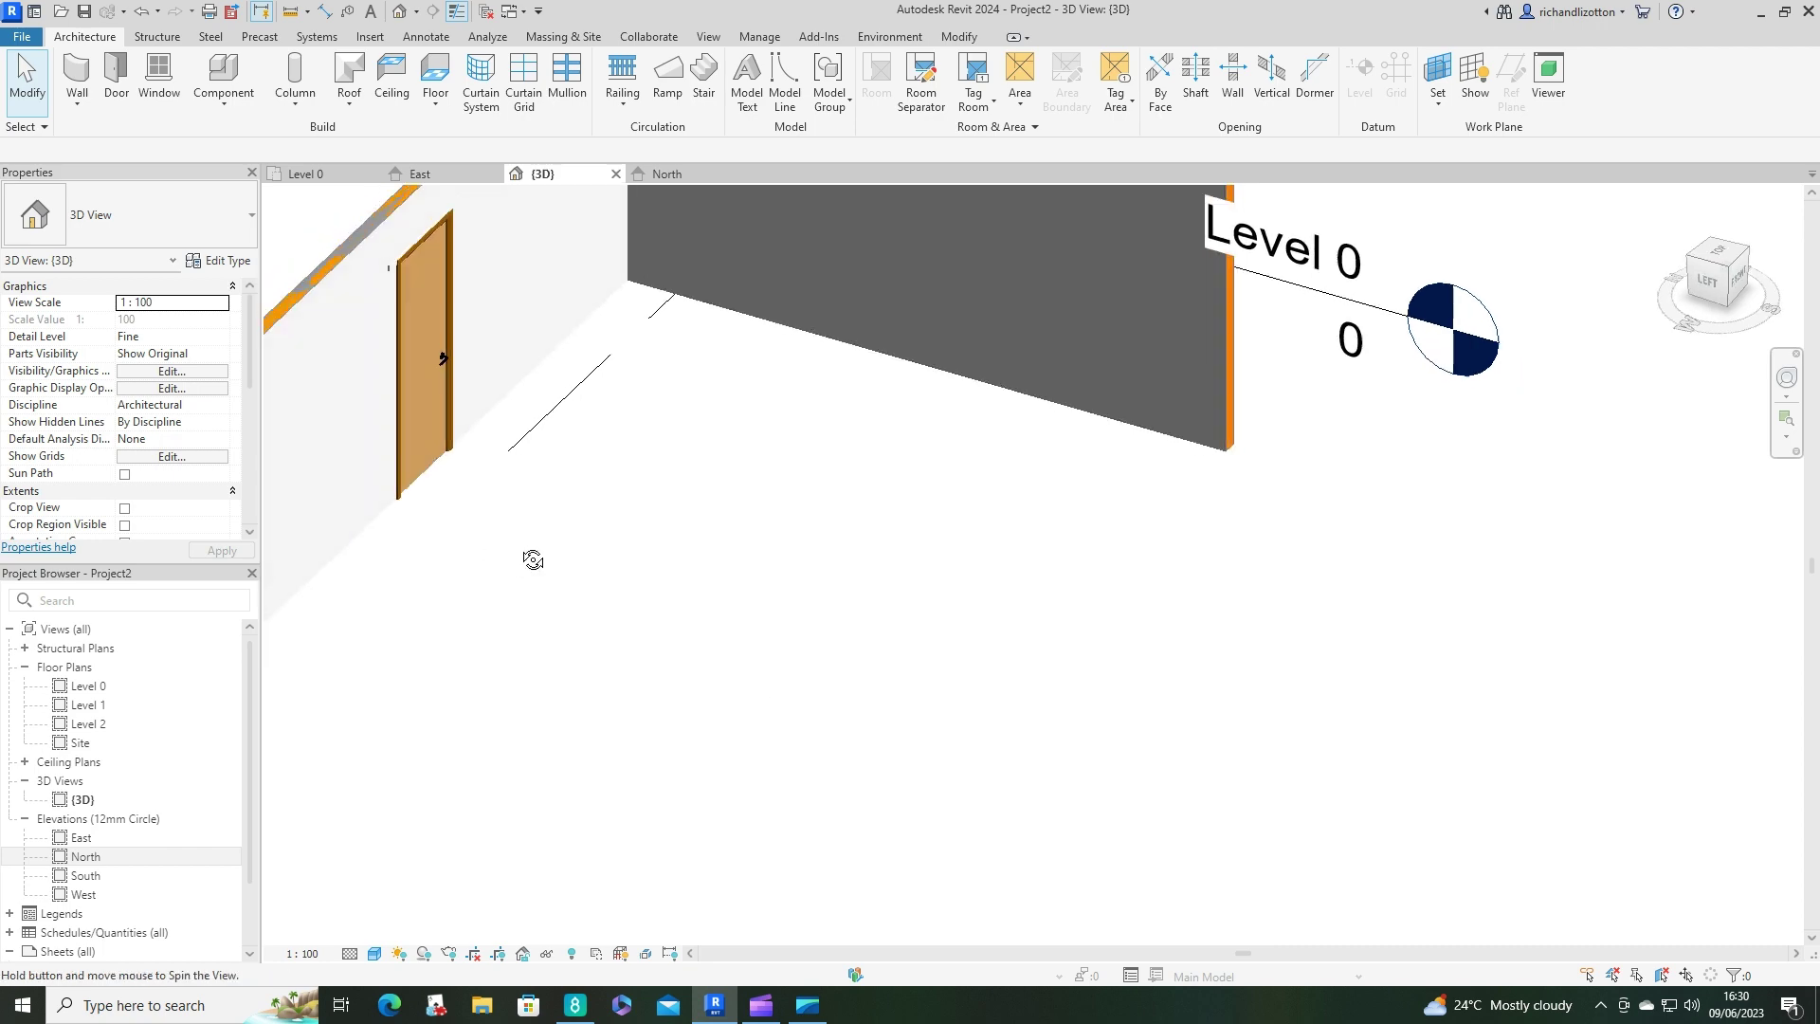
middle_click_drag(532, 556, 641, 538, "shift")
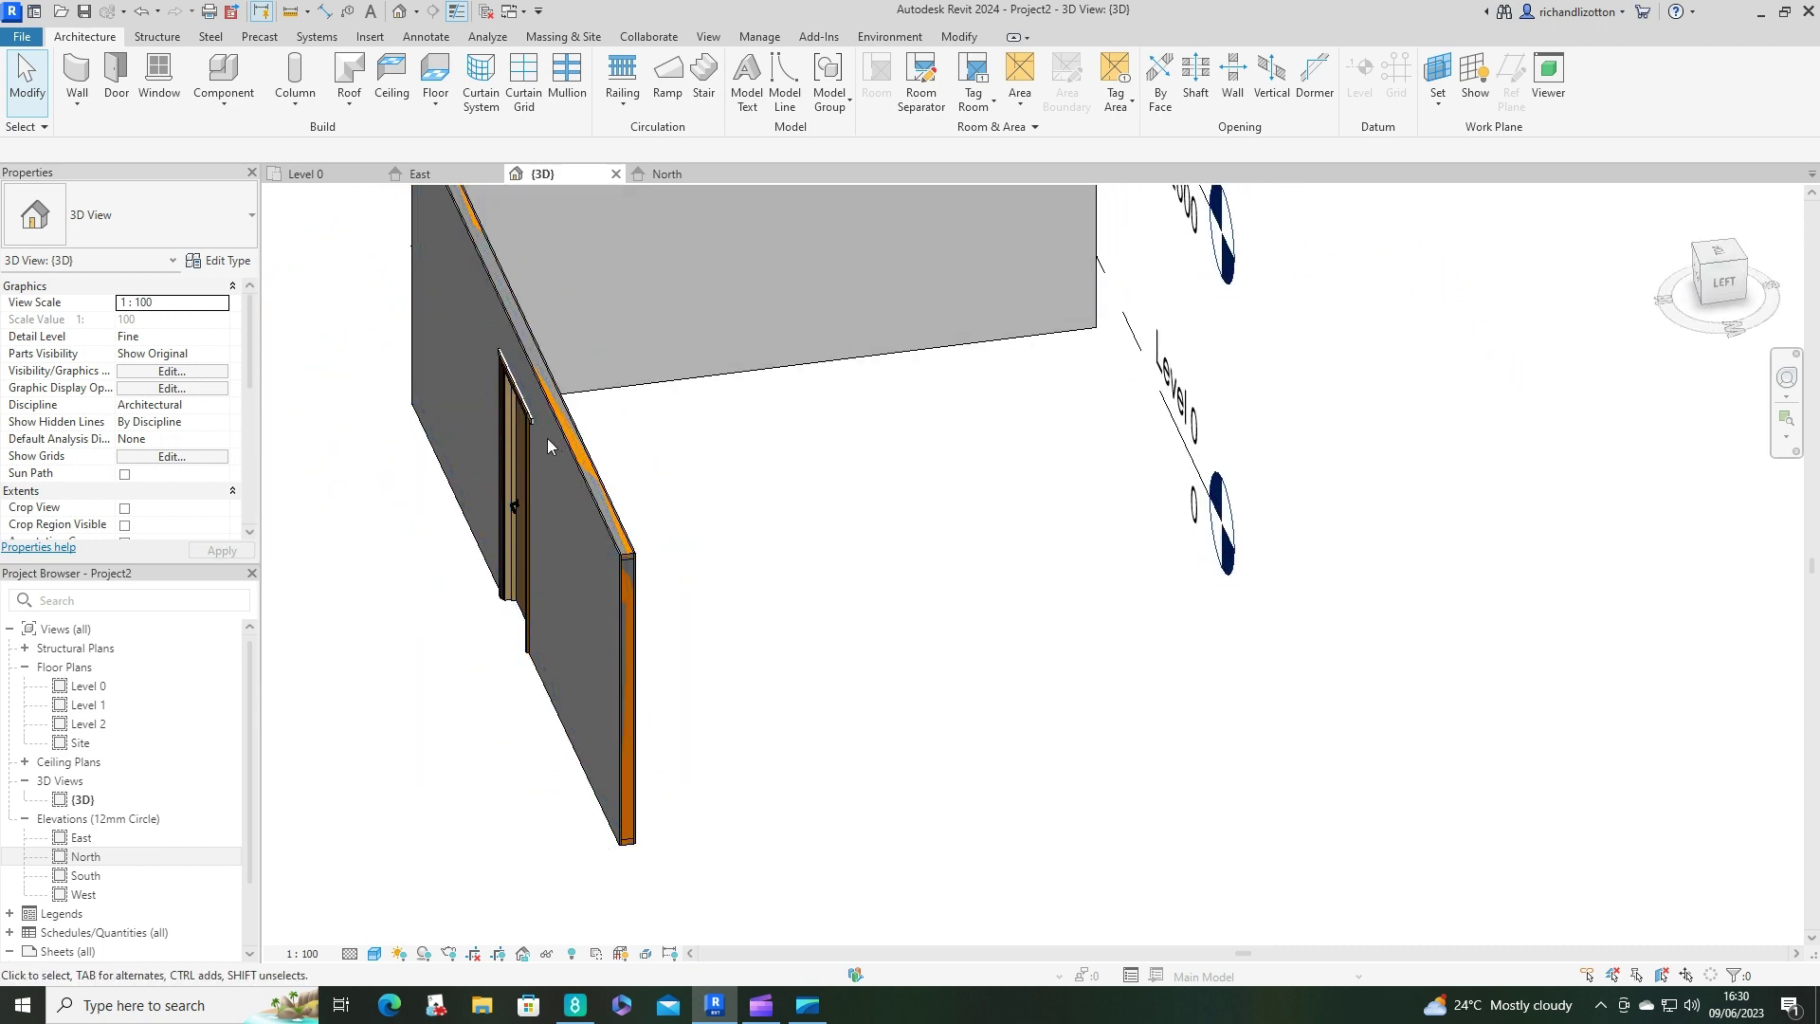
middle_click_drag(546, 506, 851, 523, "shift")
scroll(897, 481, "up", 6)
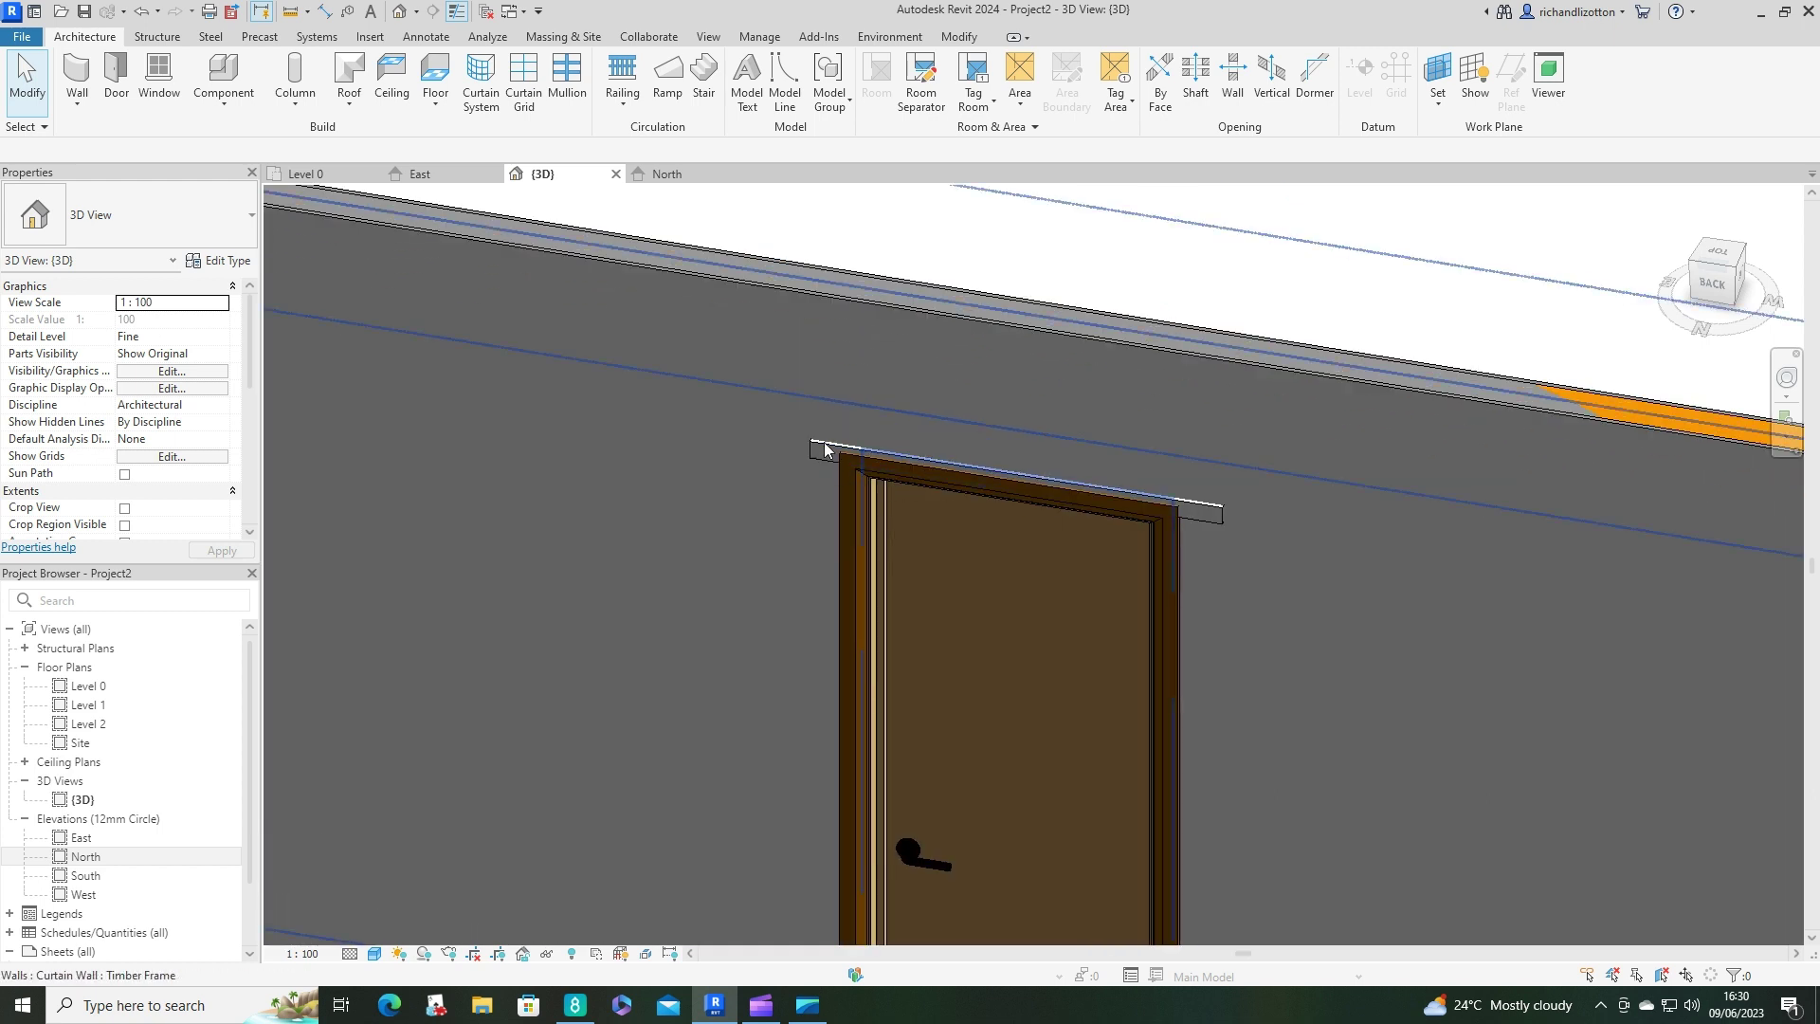
In the North elevation, change both door head mullions to the 50x100mm Timber type.
left_click(671, 178)
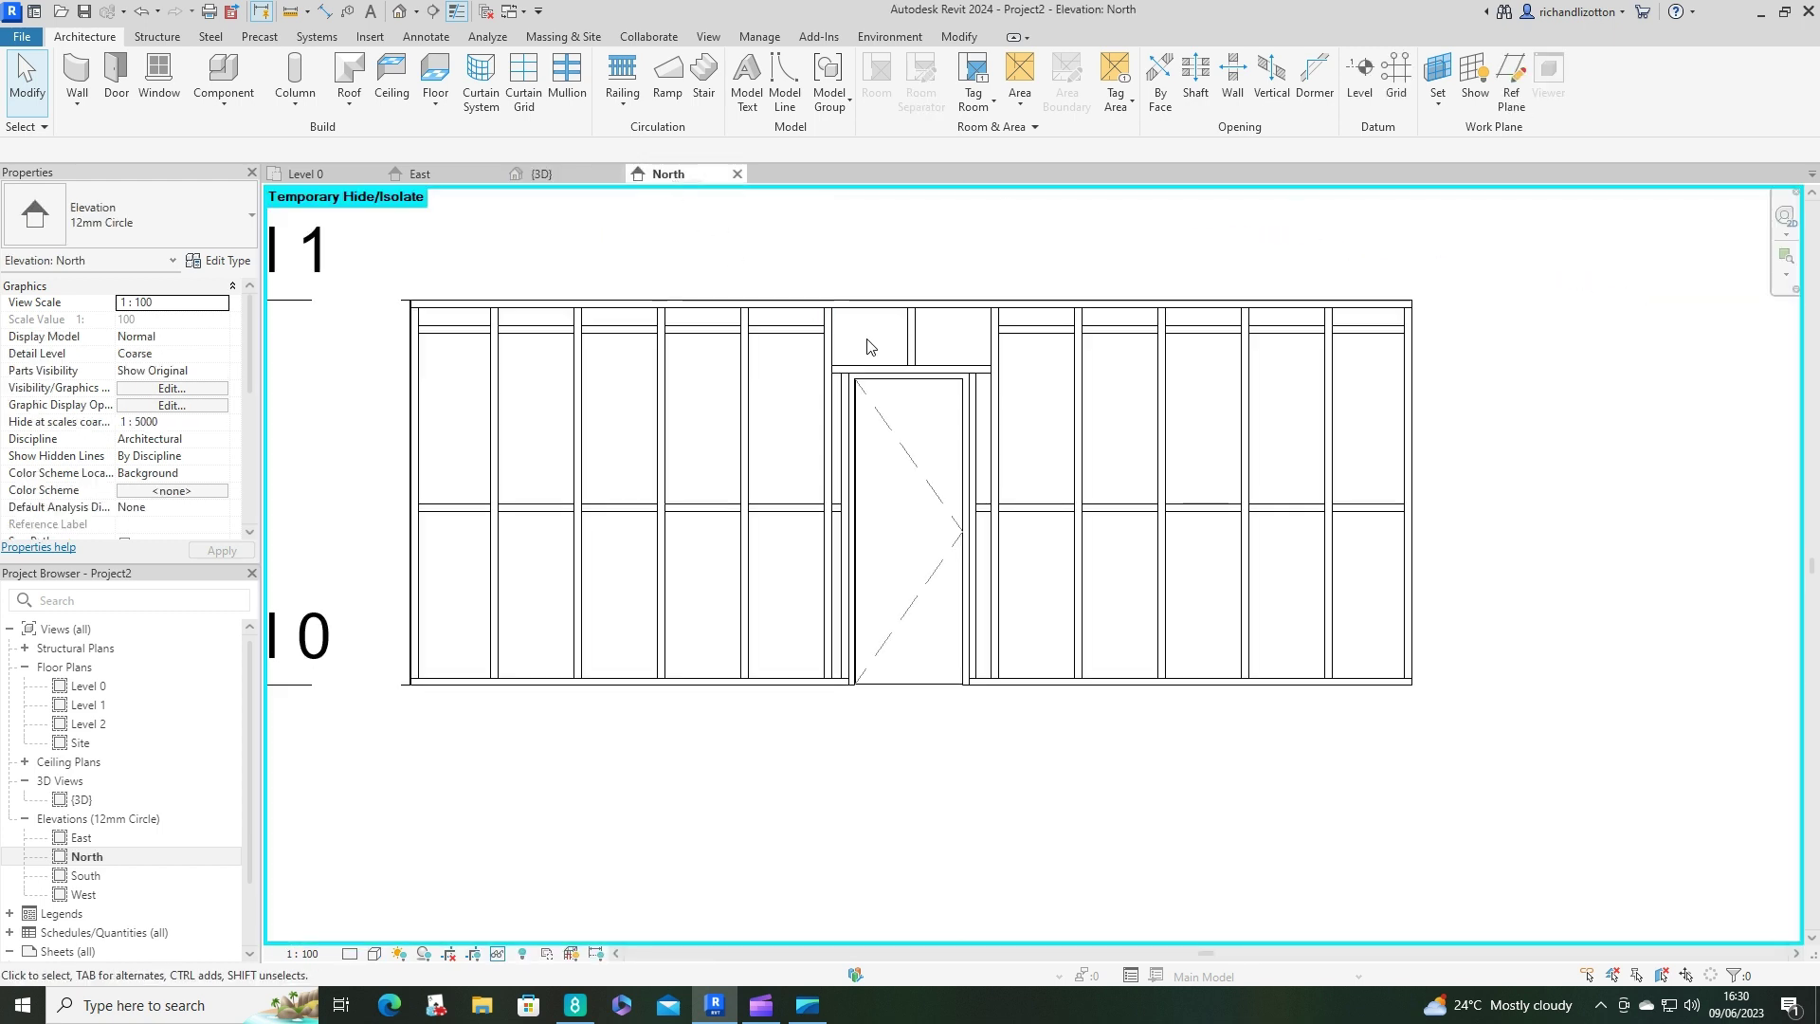
left_click(871, 369)
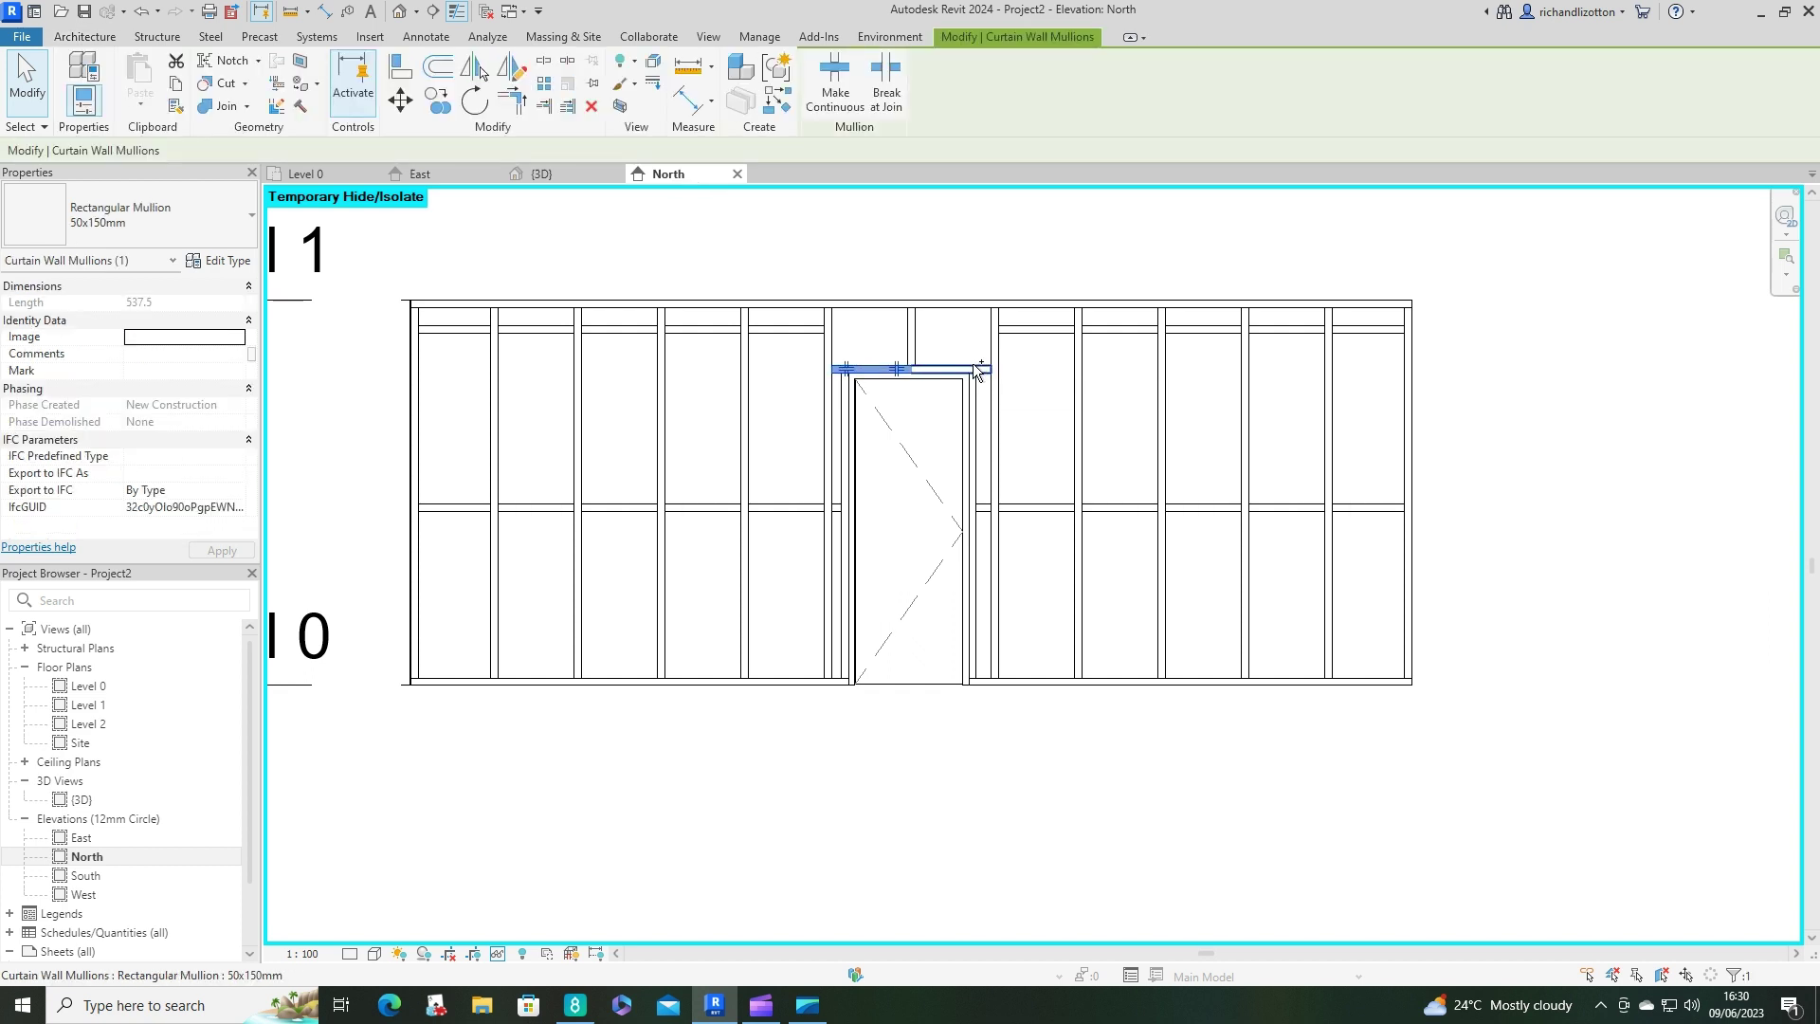
left_click(977, 370, "ctrl")
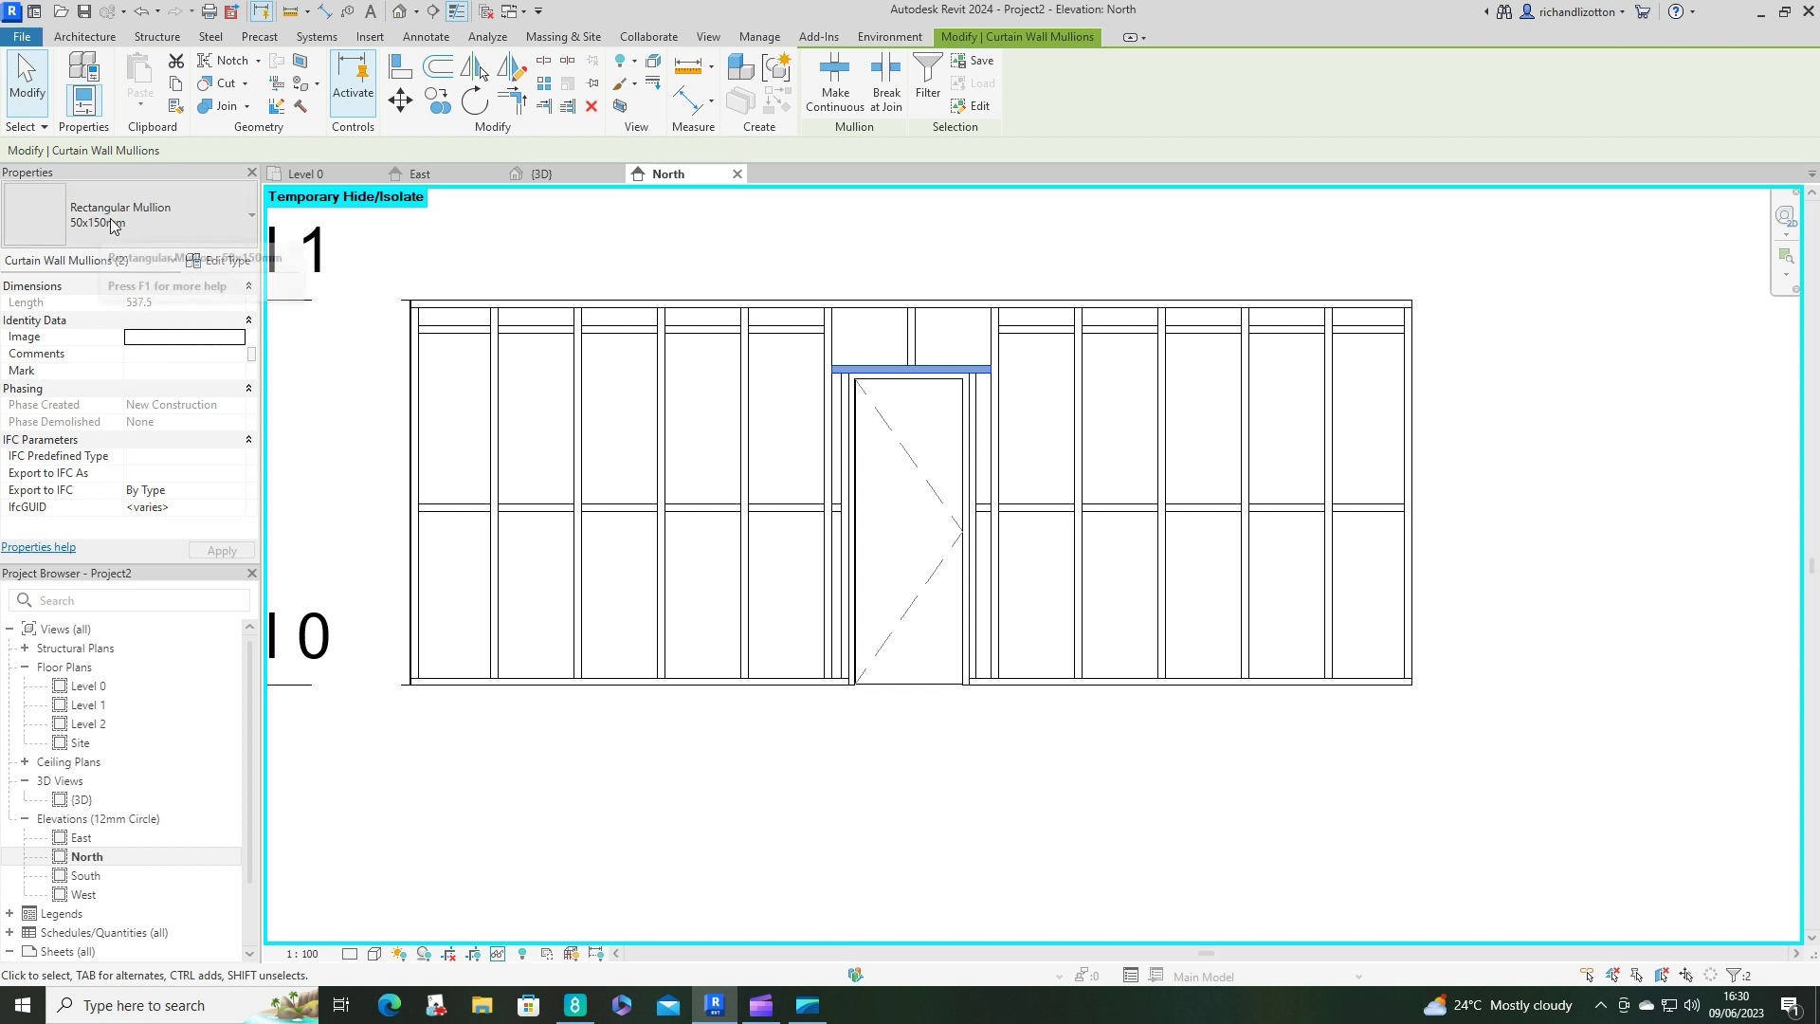
left_click(254, 219)
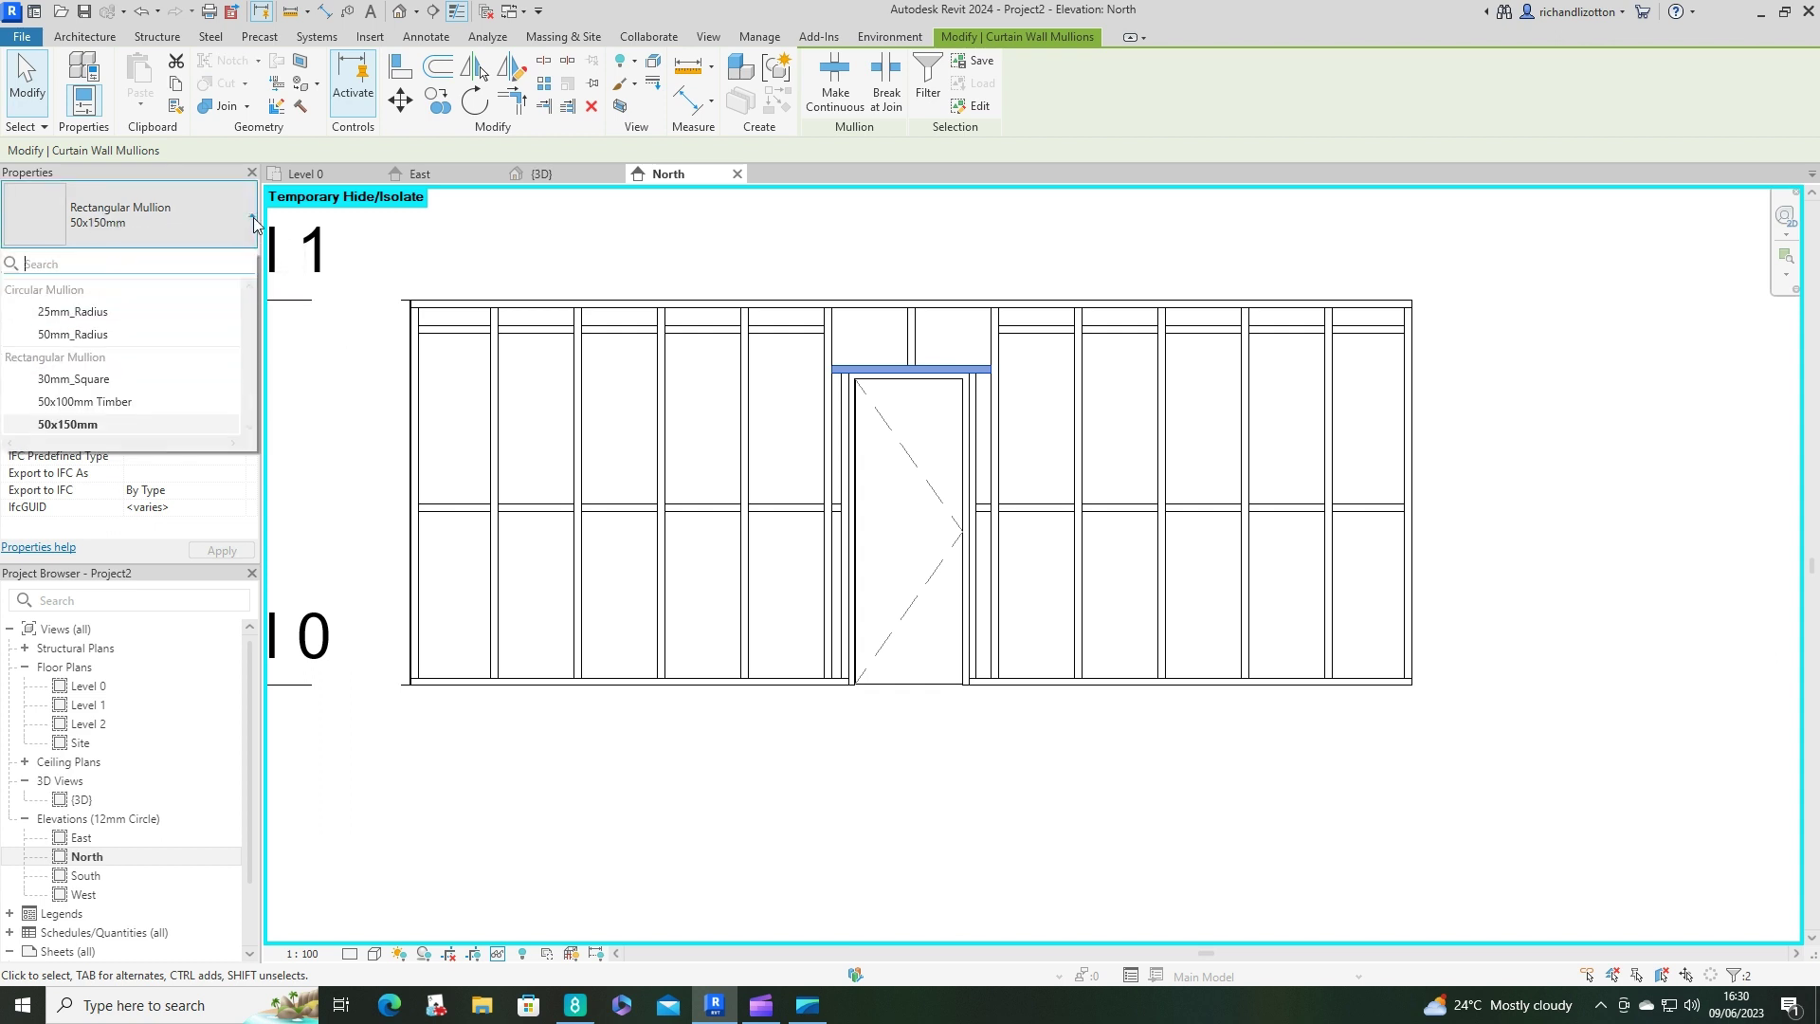
left_click(115, 402)
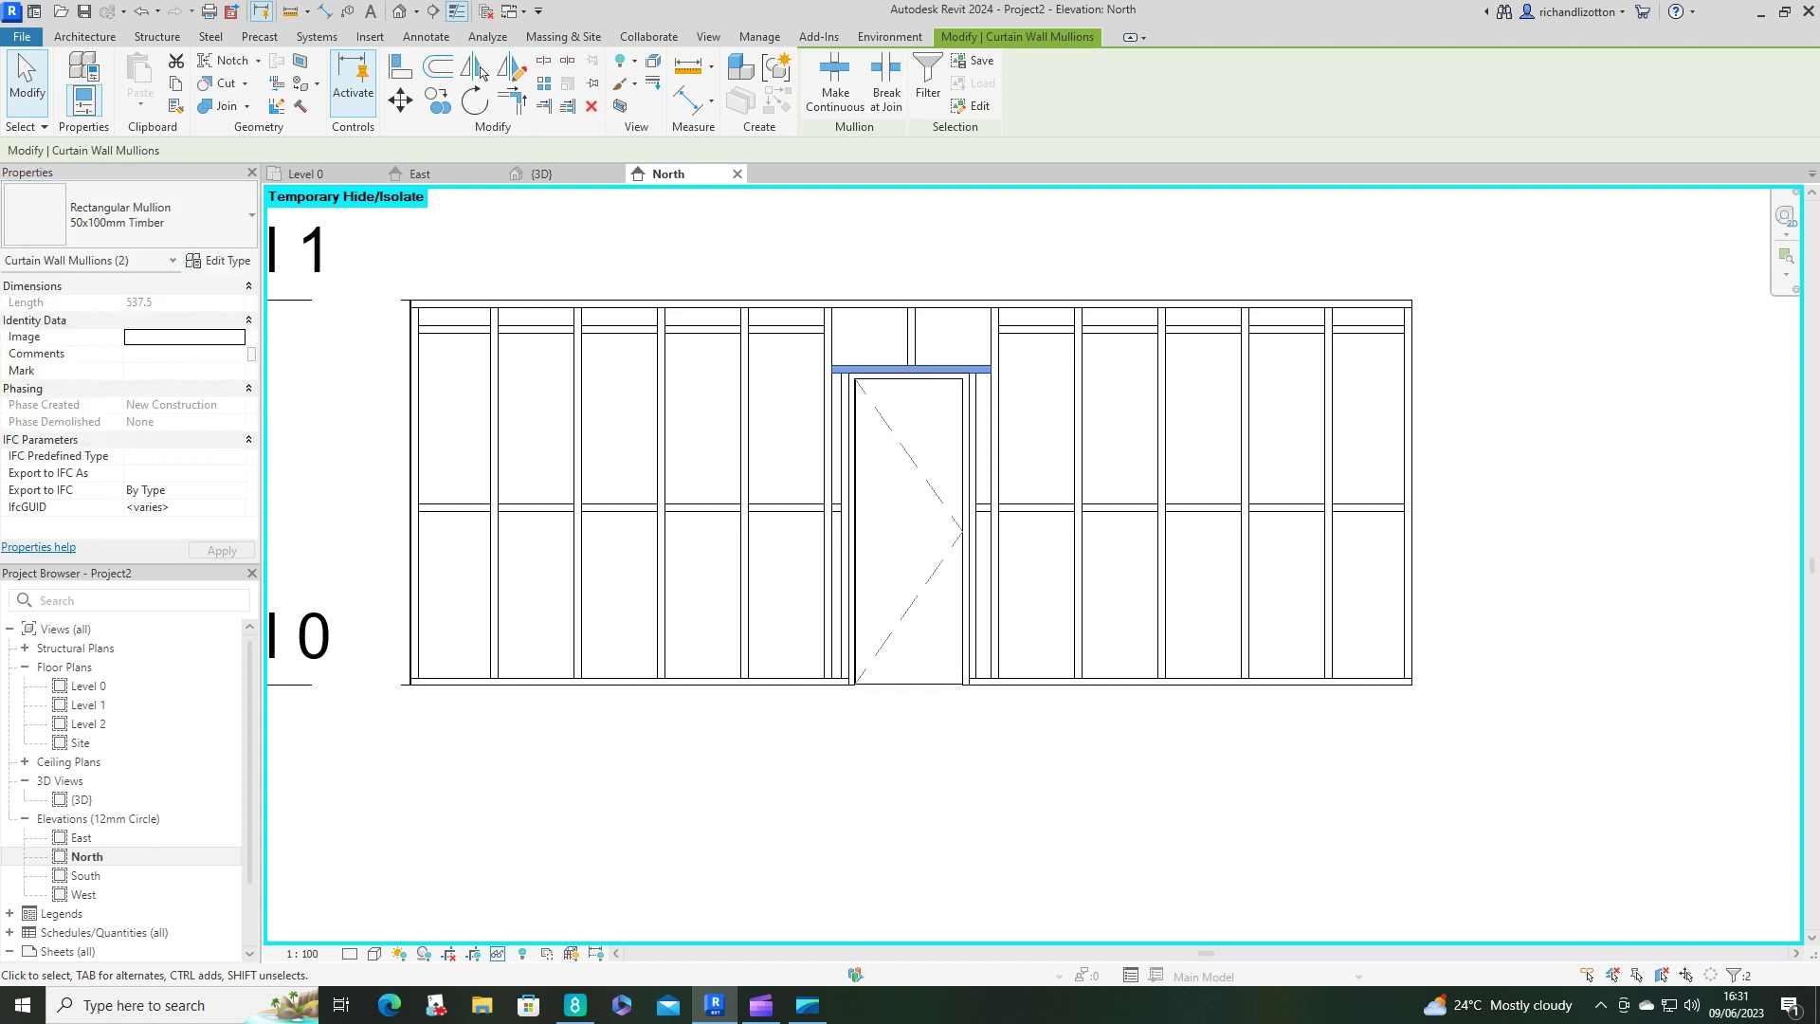
left_click(882, 257)
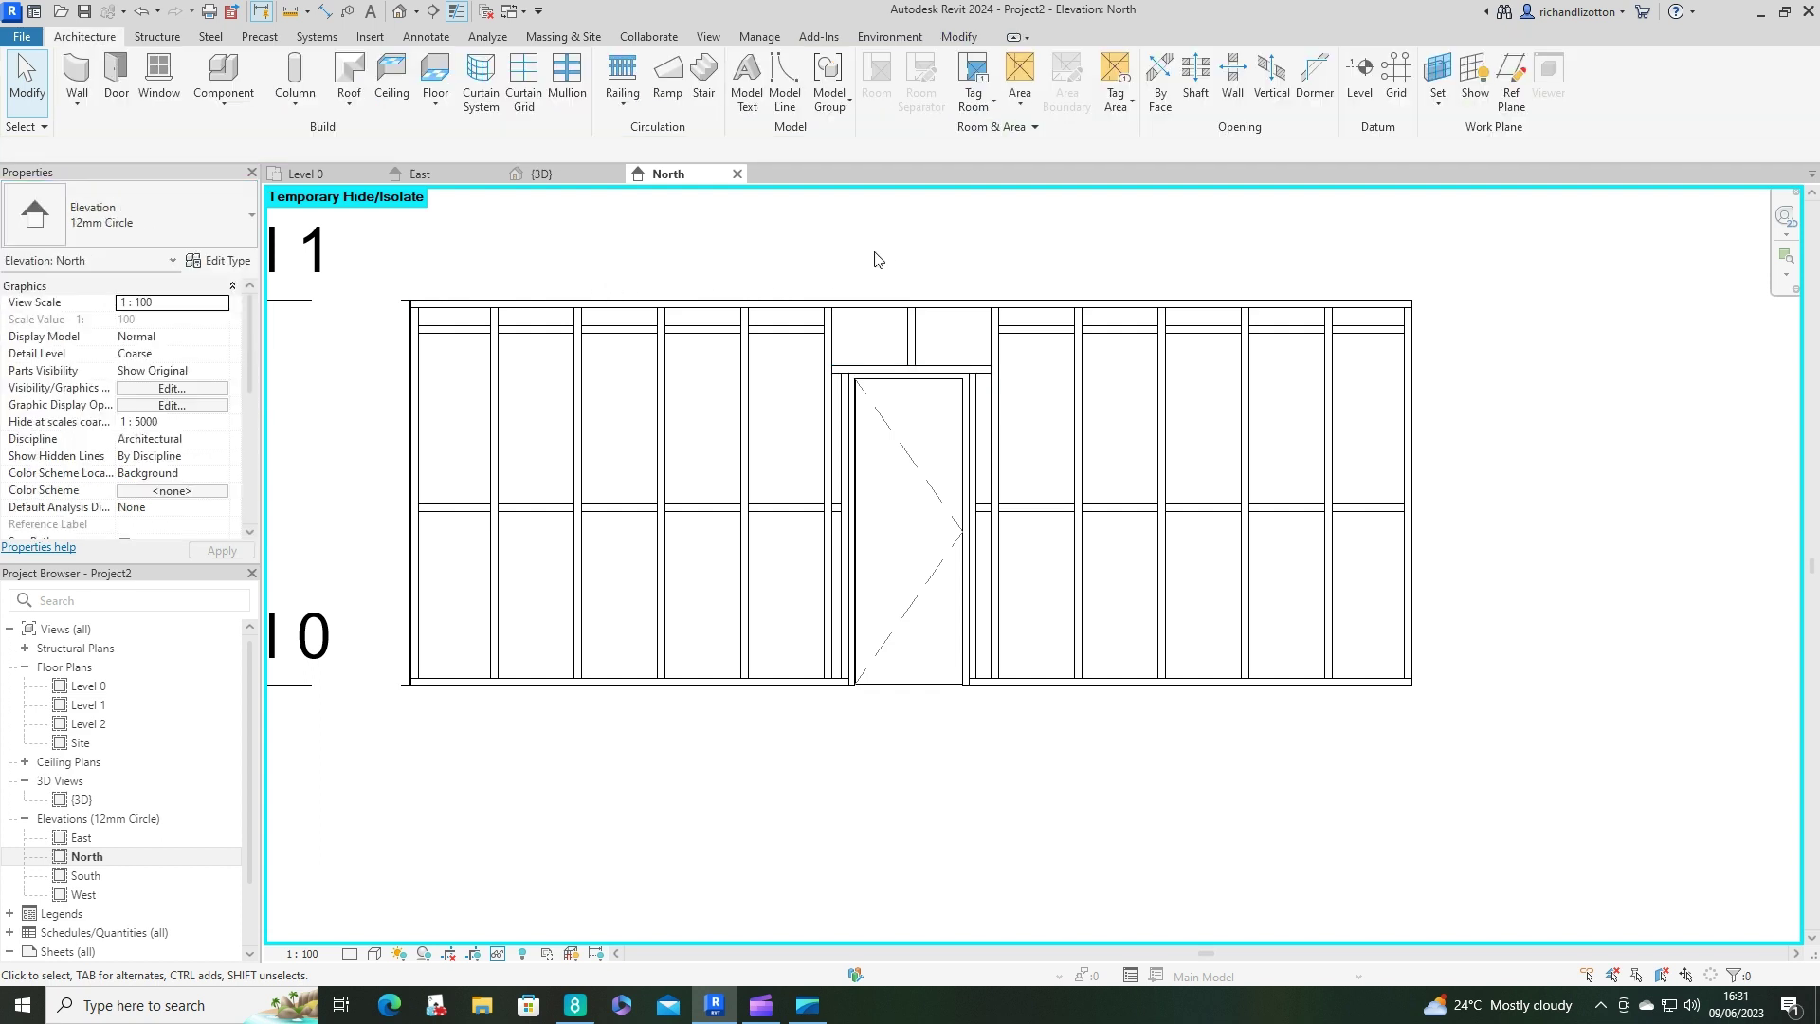
Inspect the wall around the door in the 3D view, selecting the basic wall to examine the timber framing inside it.
left_click(571, 168)
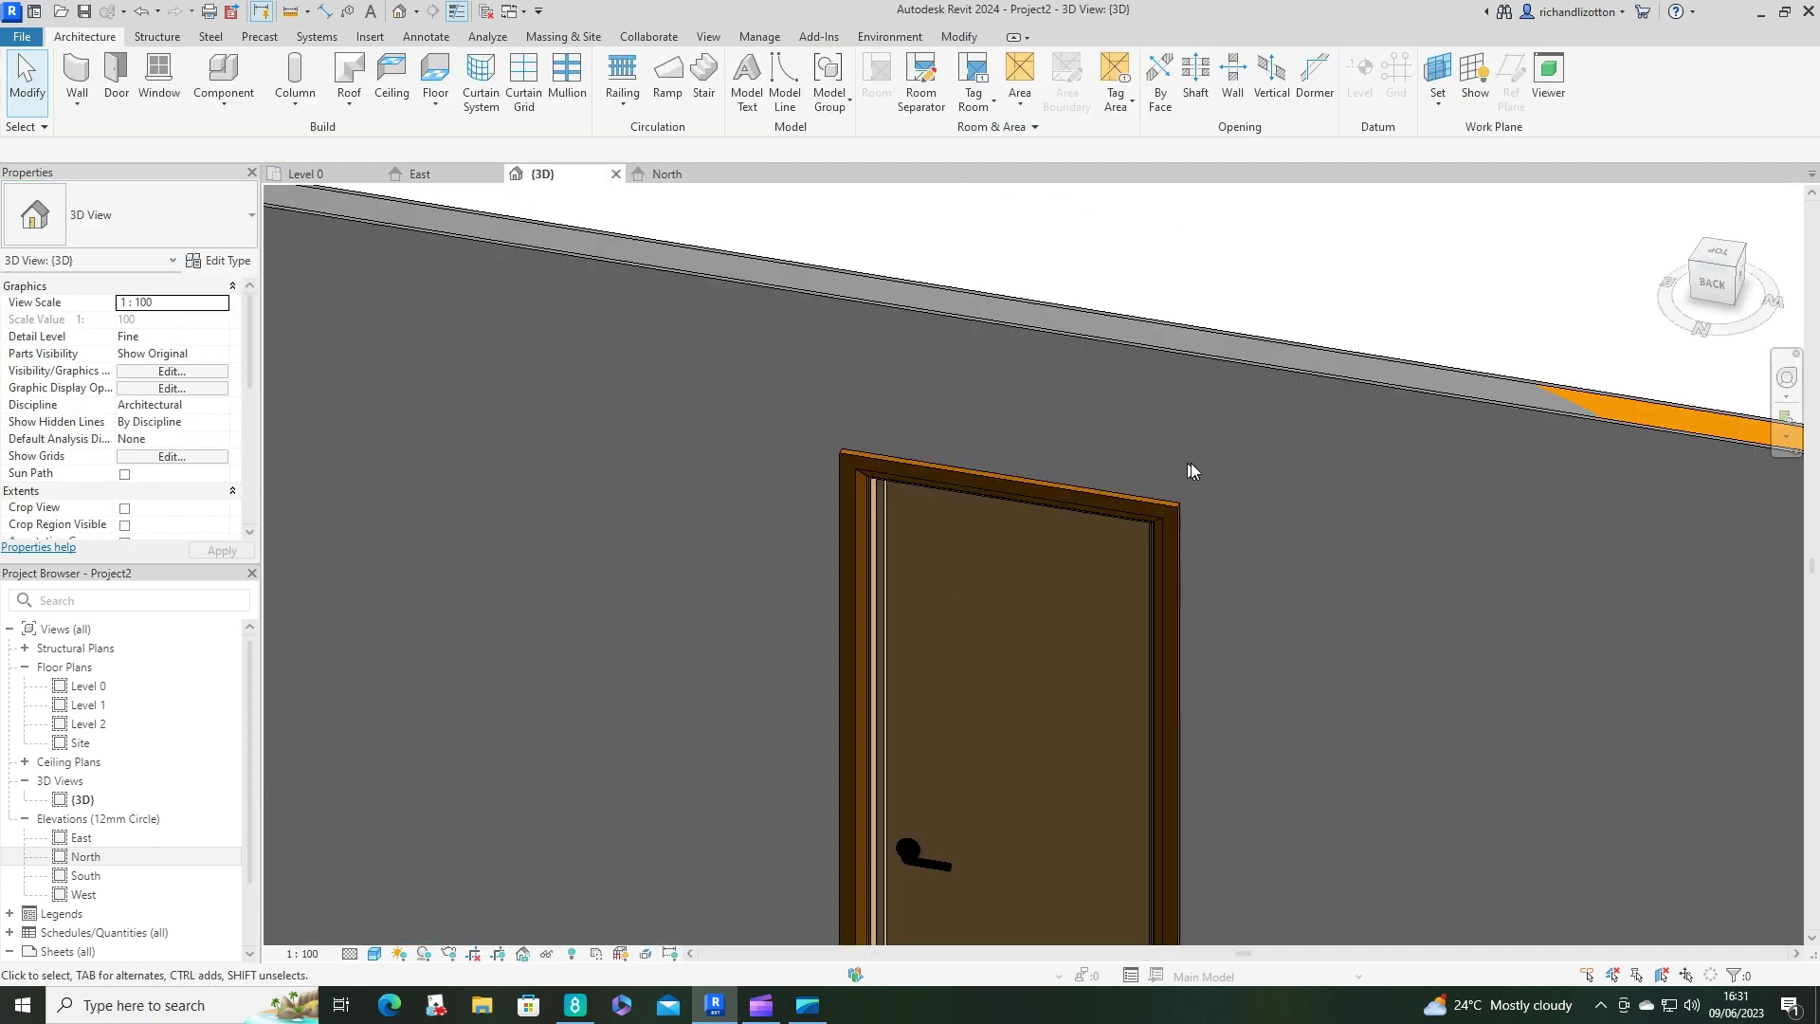
scroll(953, 514, "down", 5)
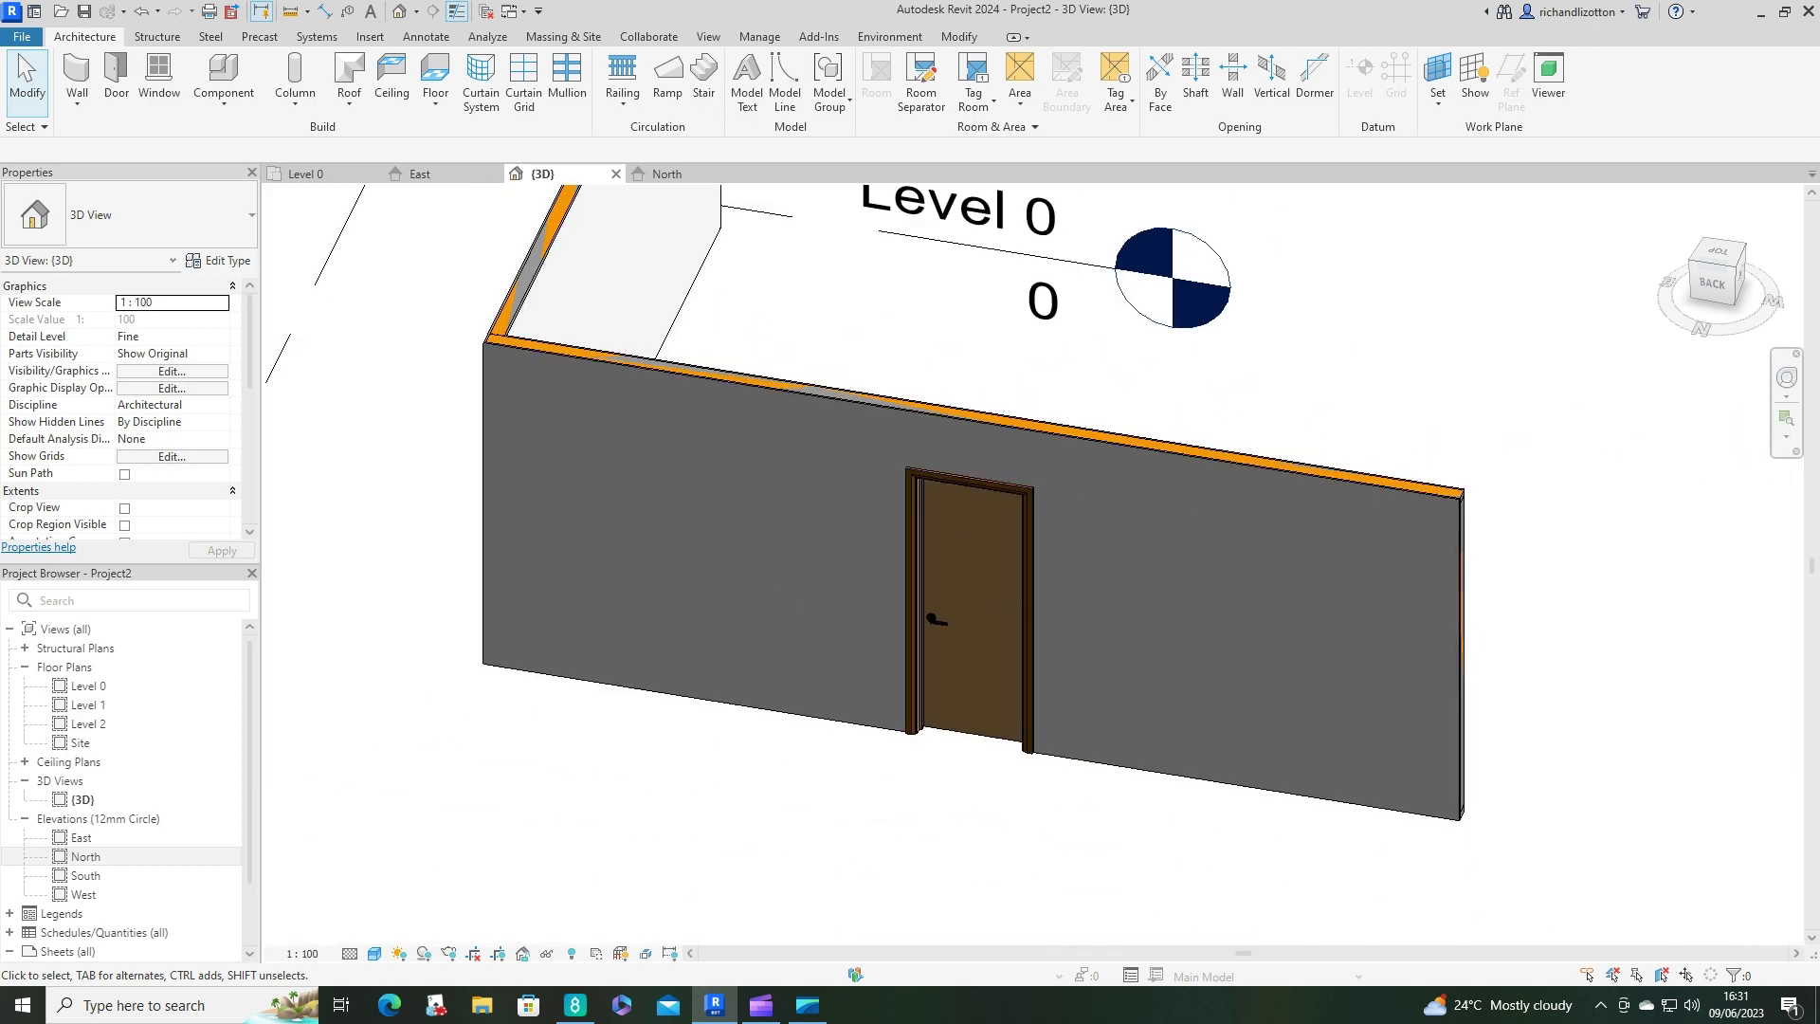
middle_click_drag(749, 584, 715, 549, "shift")
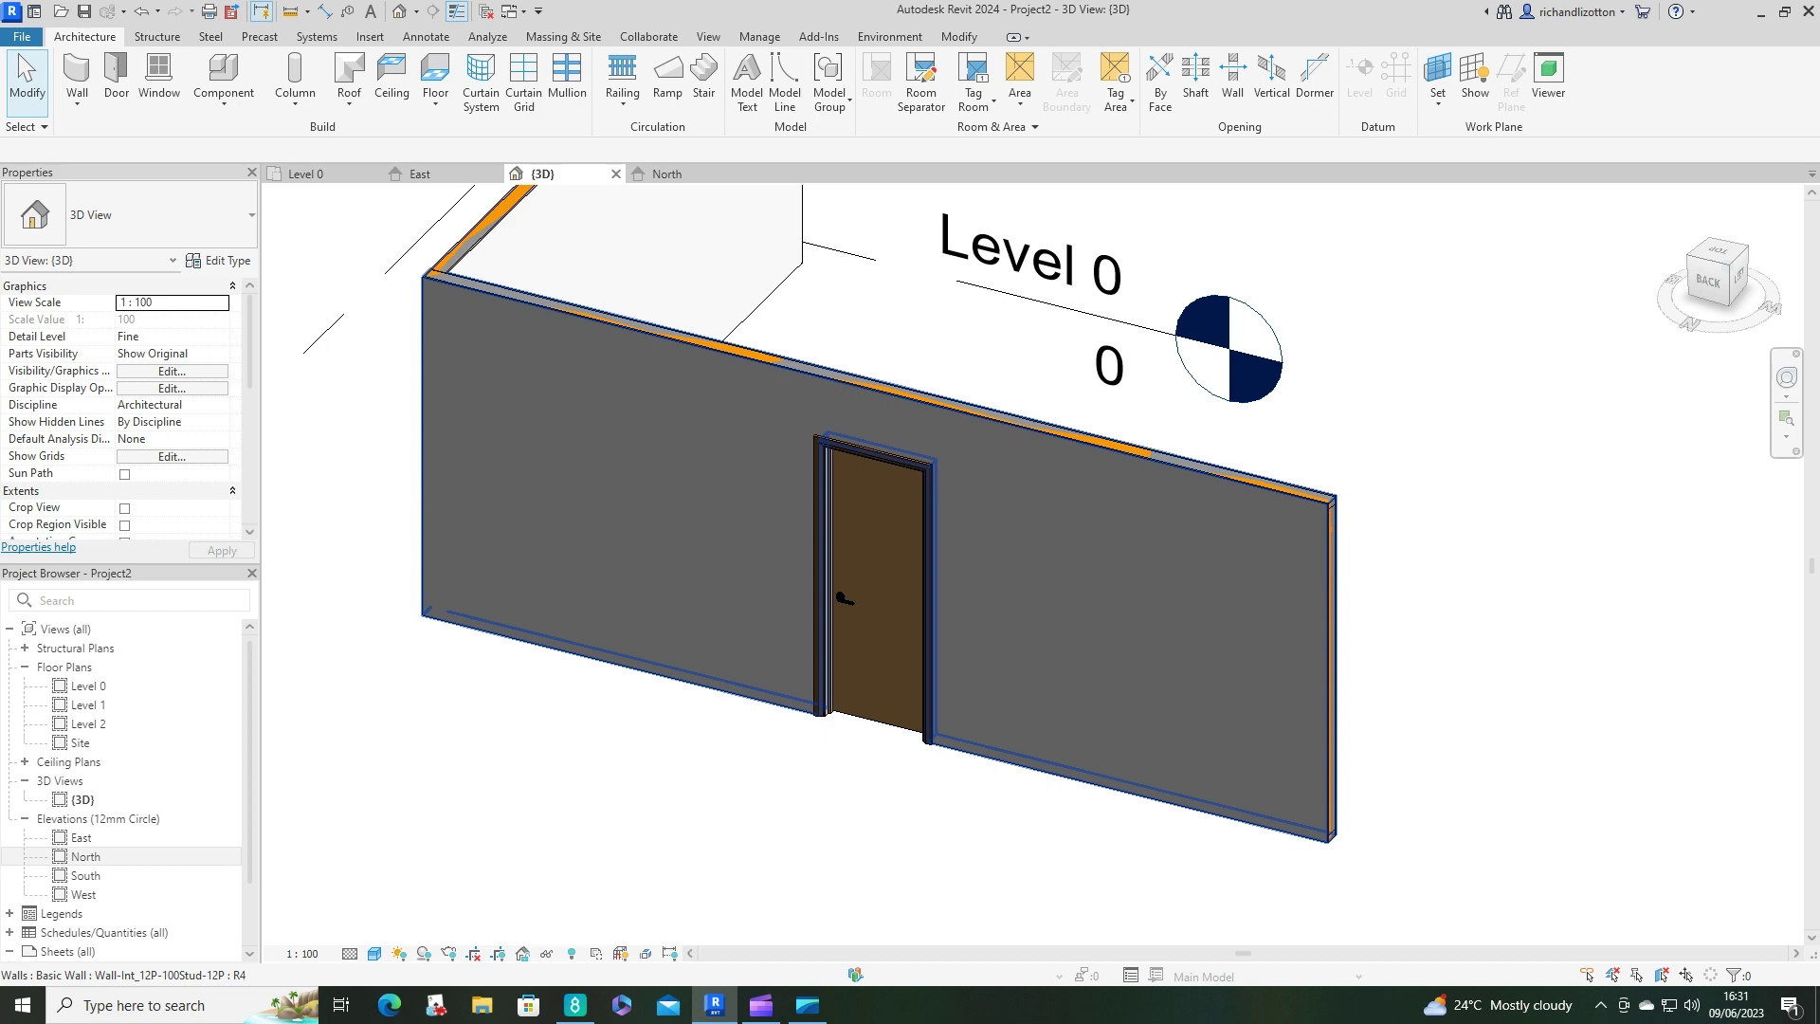
left_click(1328, 562)
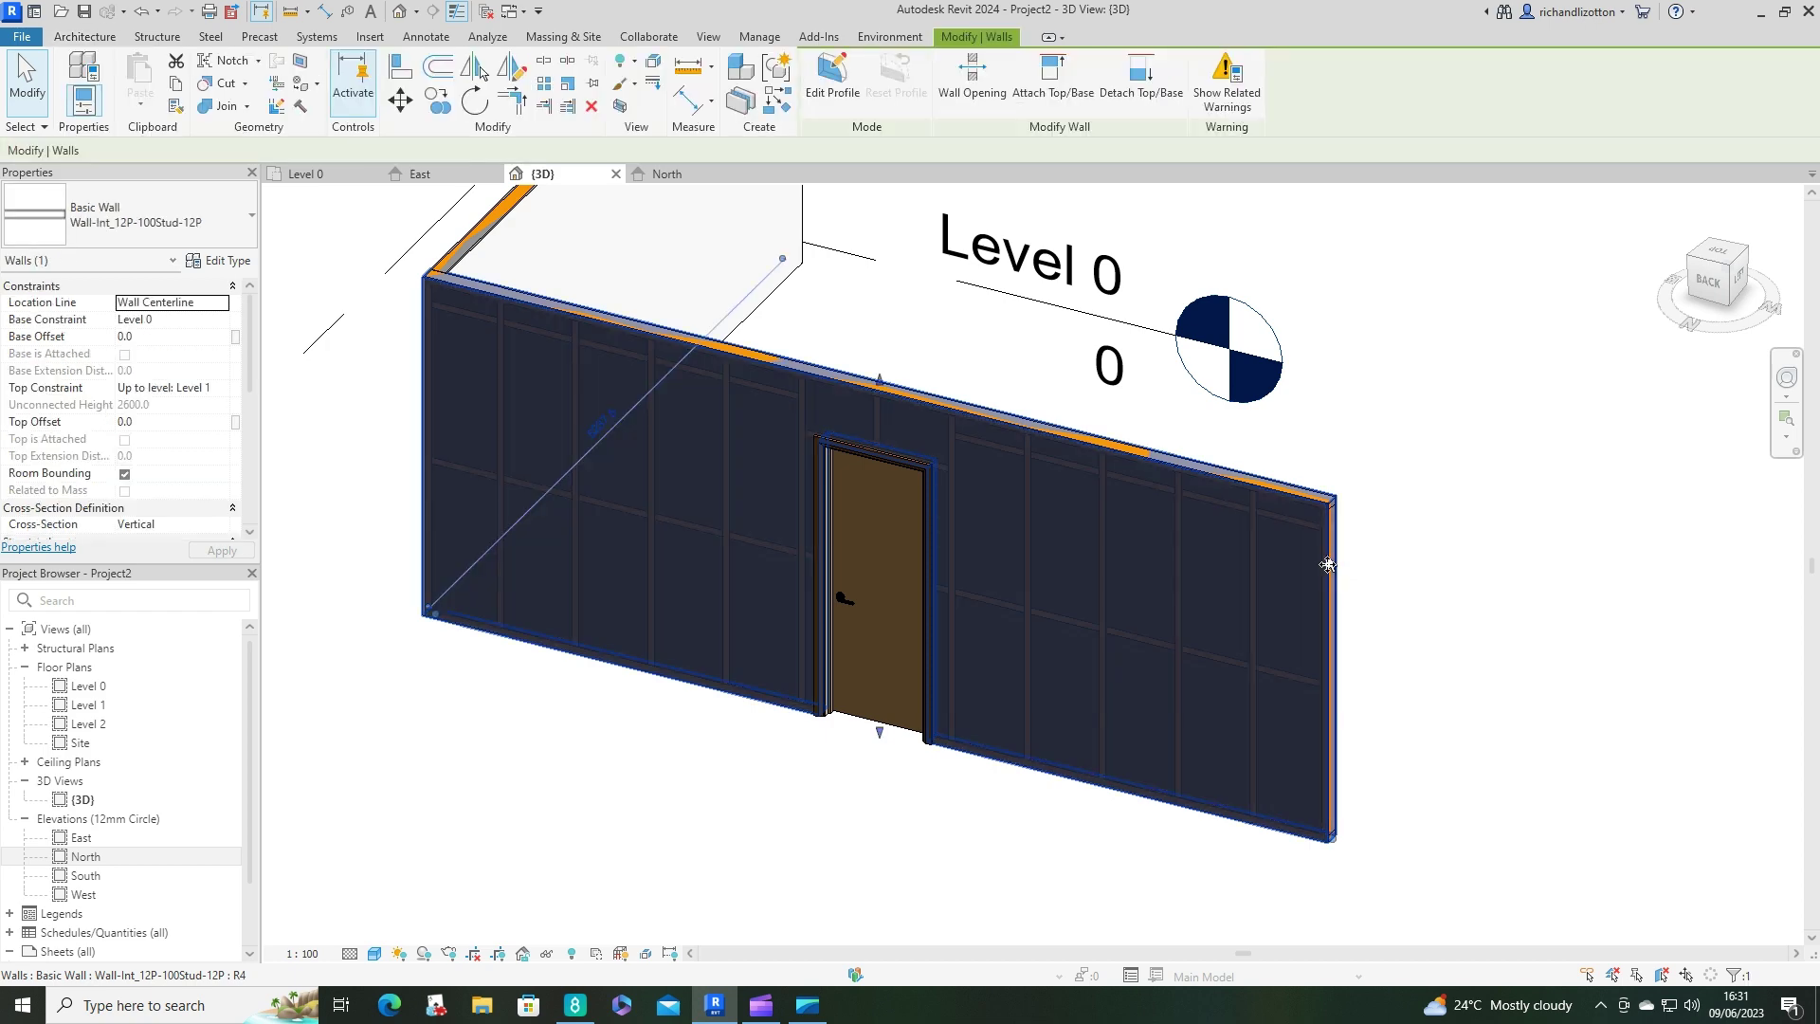
middle_click_drag(1276, 595, 1096, 642, "shift")
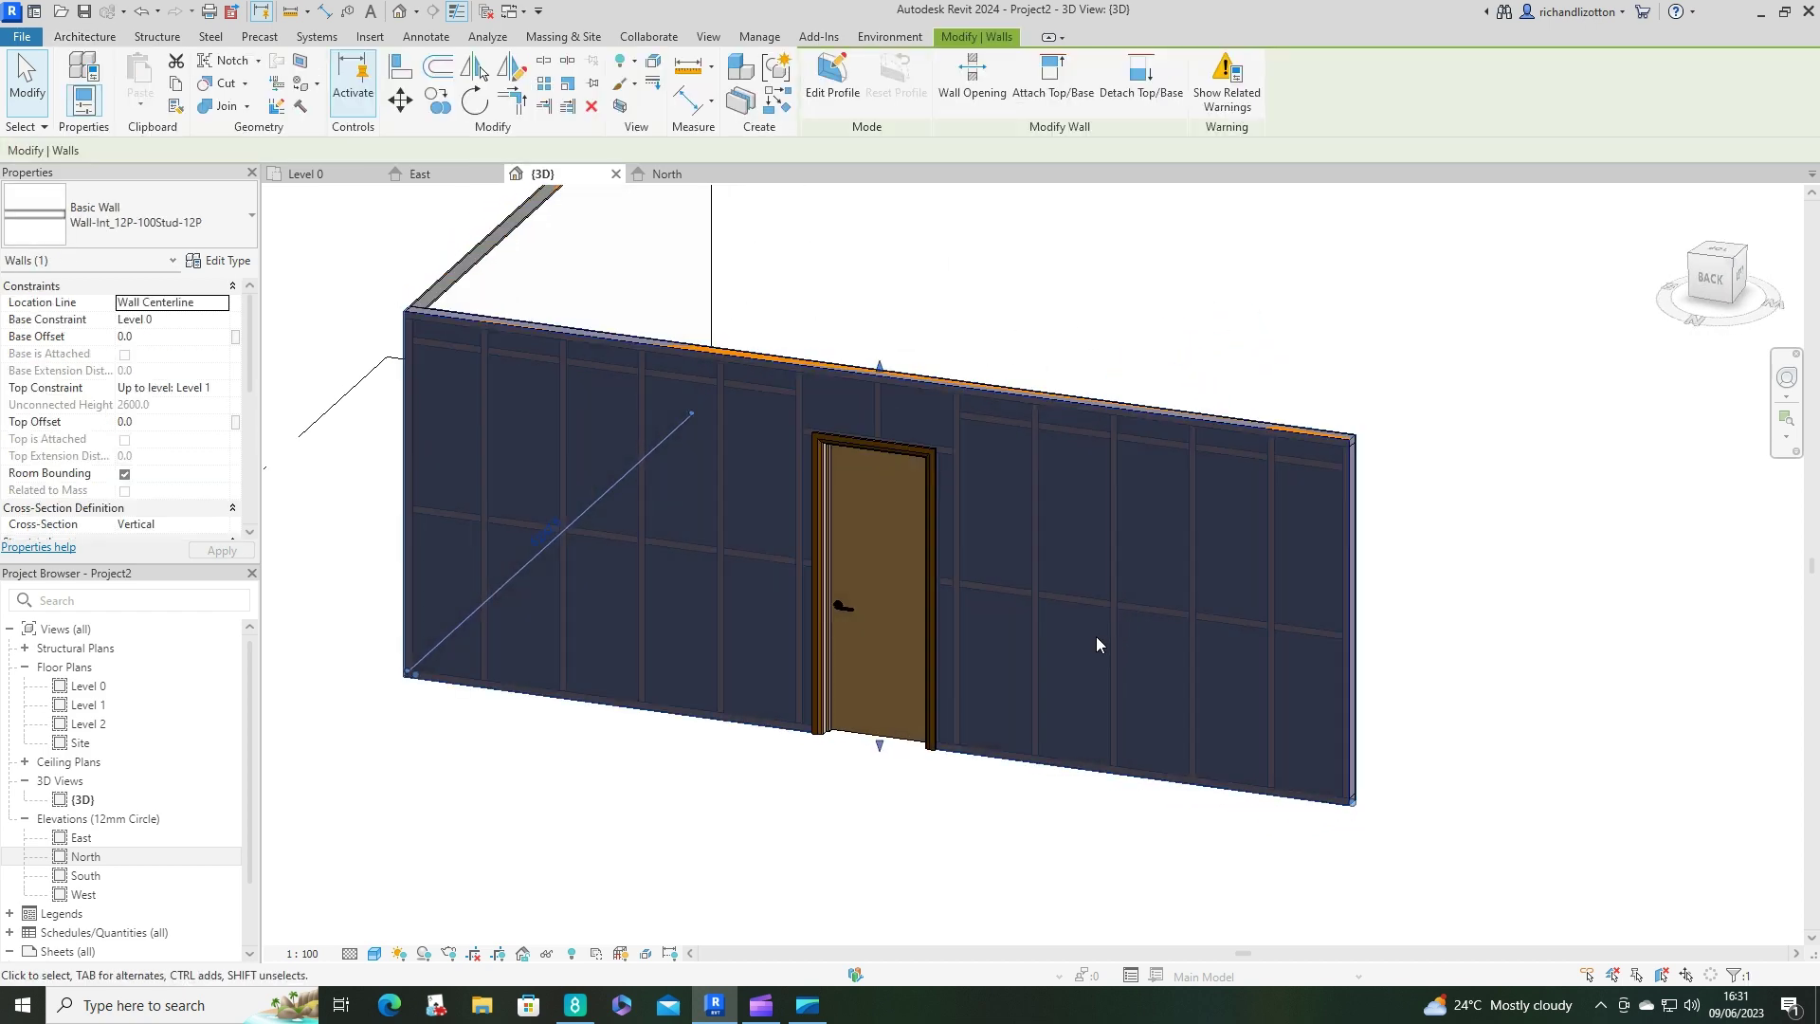
scroll(1100, 512, "up", 2)
middle_click_drag(975, 516, 1114, 577)
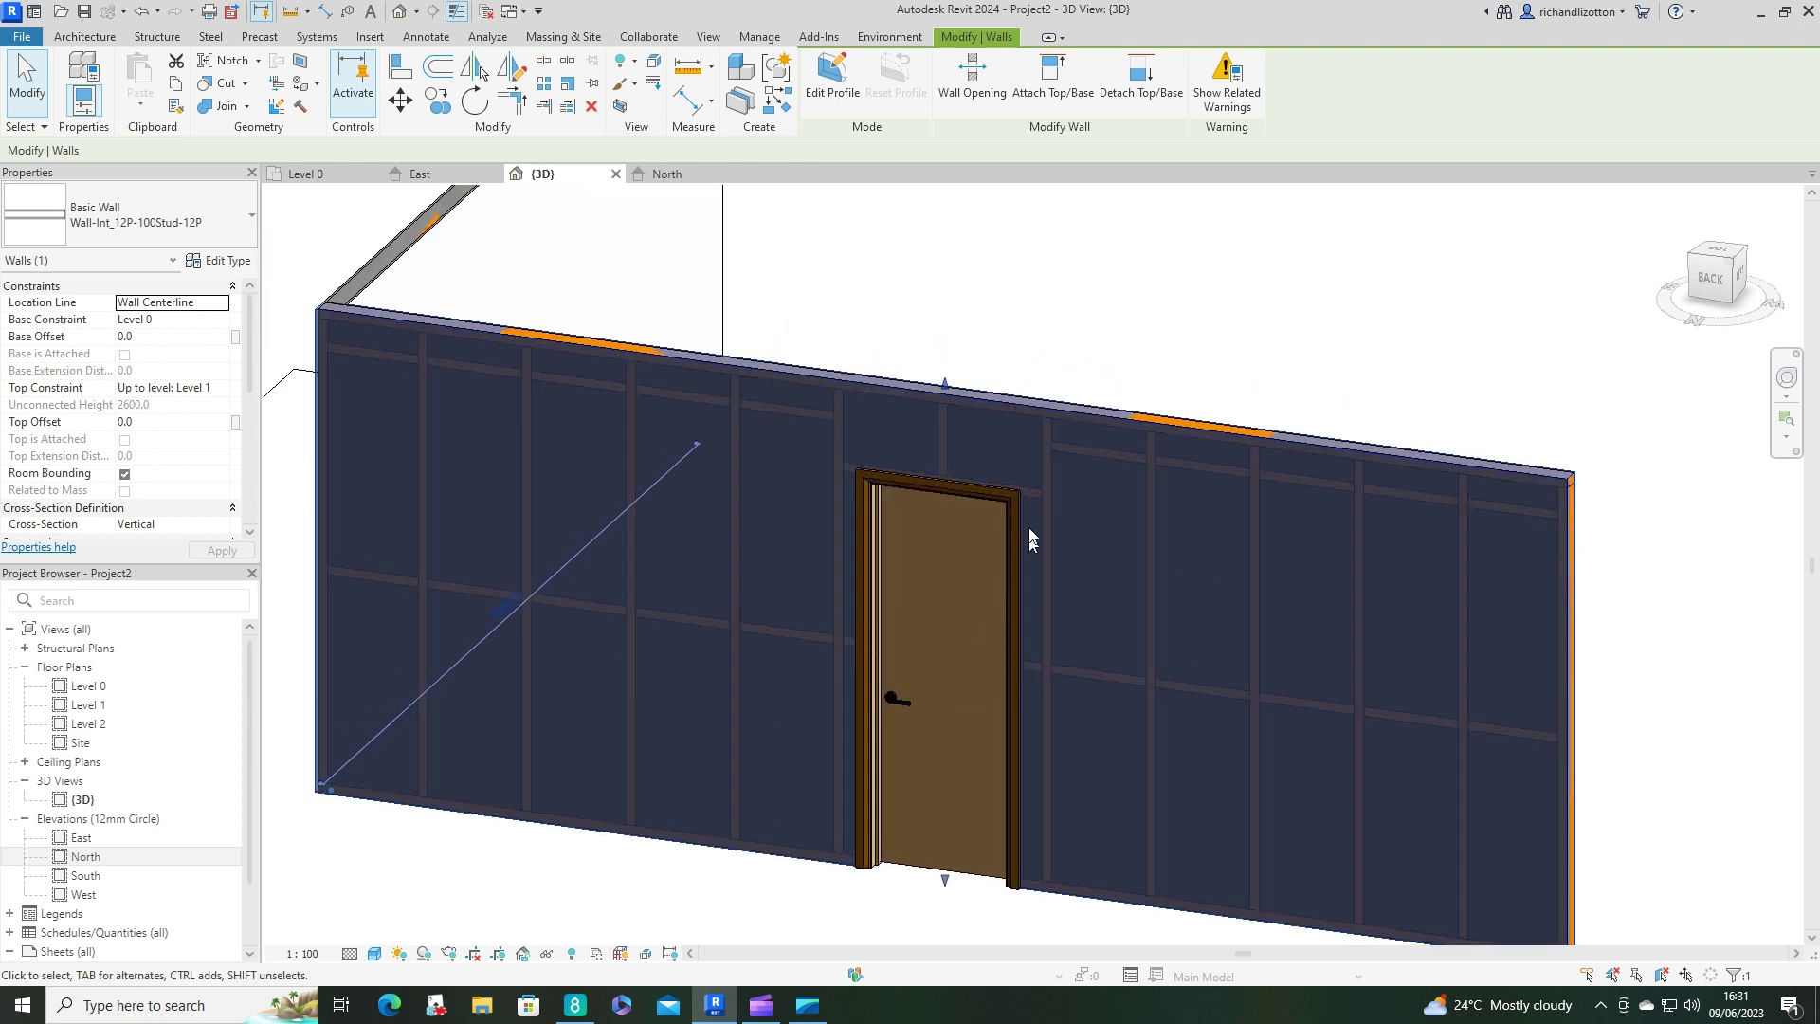